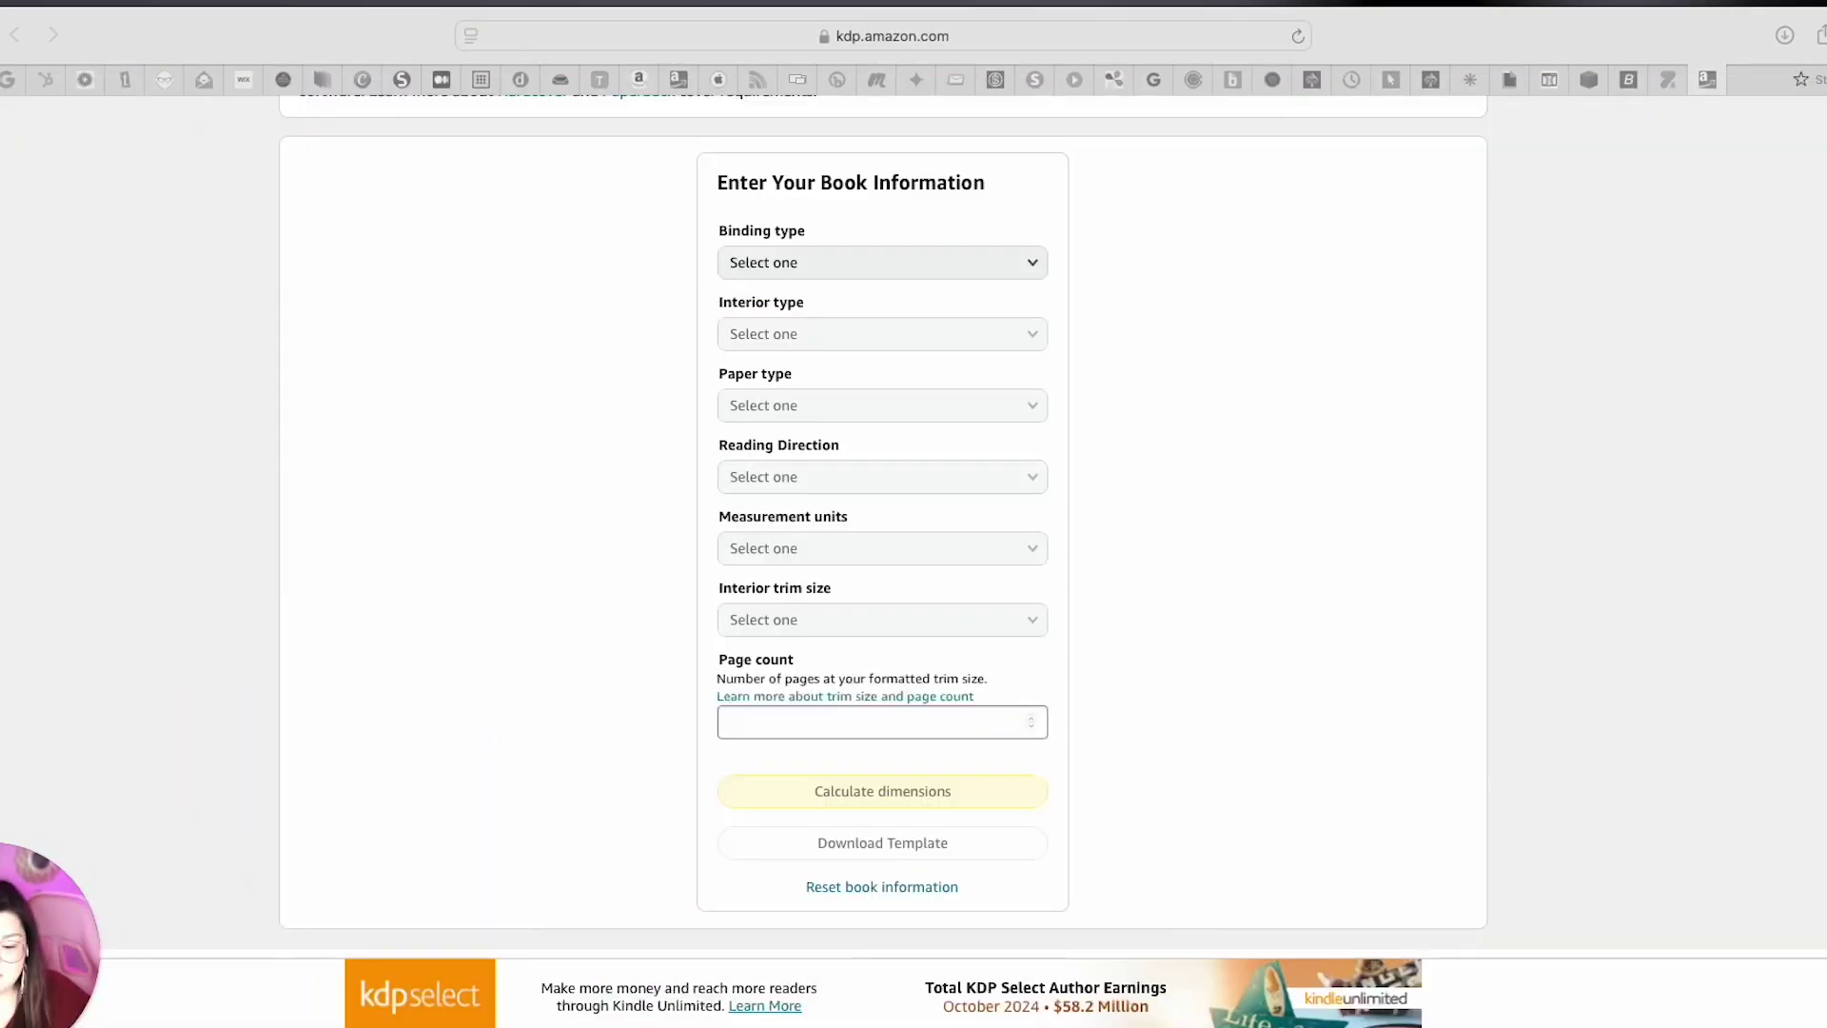
# Step: Load the KDP cover calculator page at kdp.amazon.com/en_US/cover-calculator and bring the book information form into view
pyautogui.moveTo(44, 974); pyautogui.dragTo(241, 508)
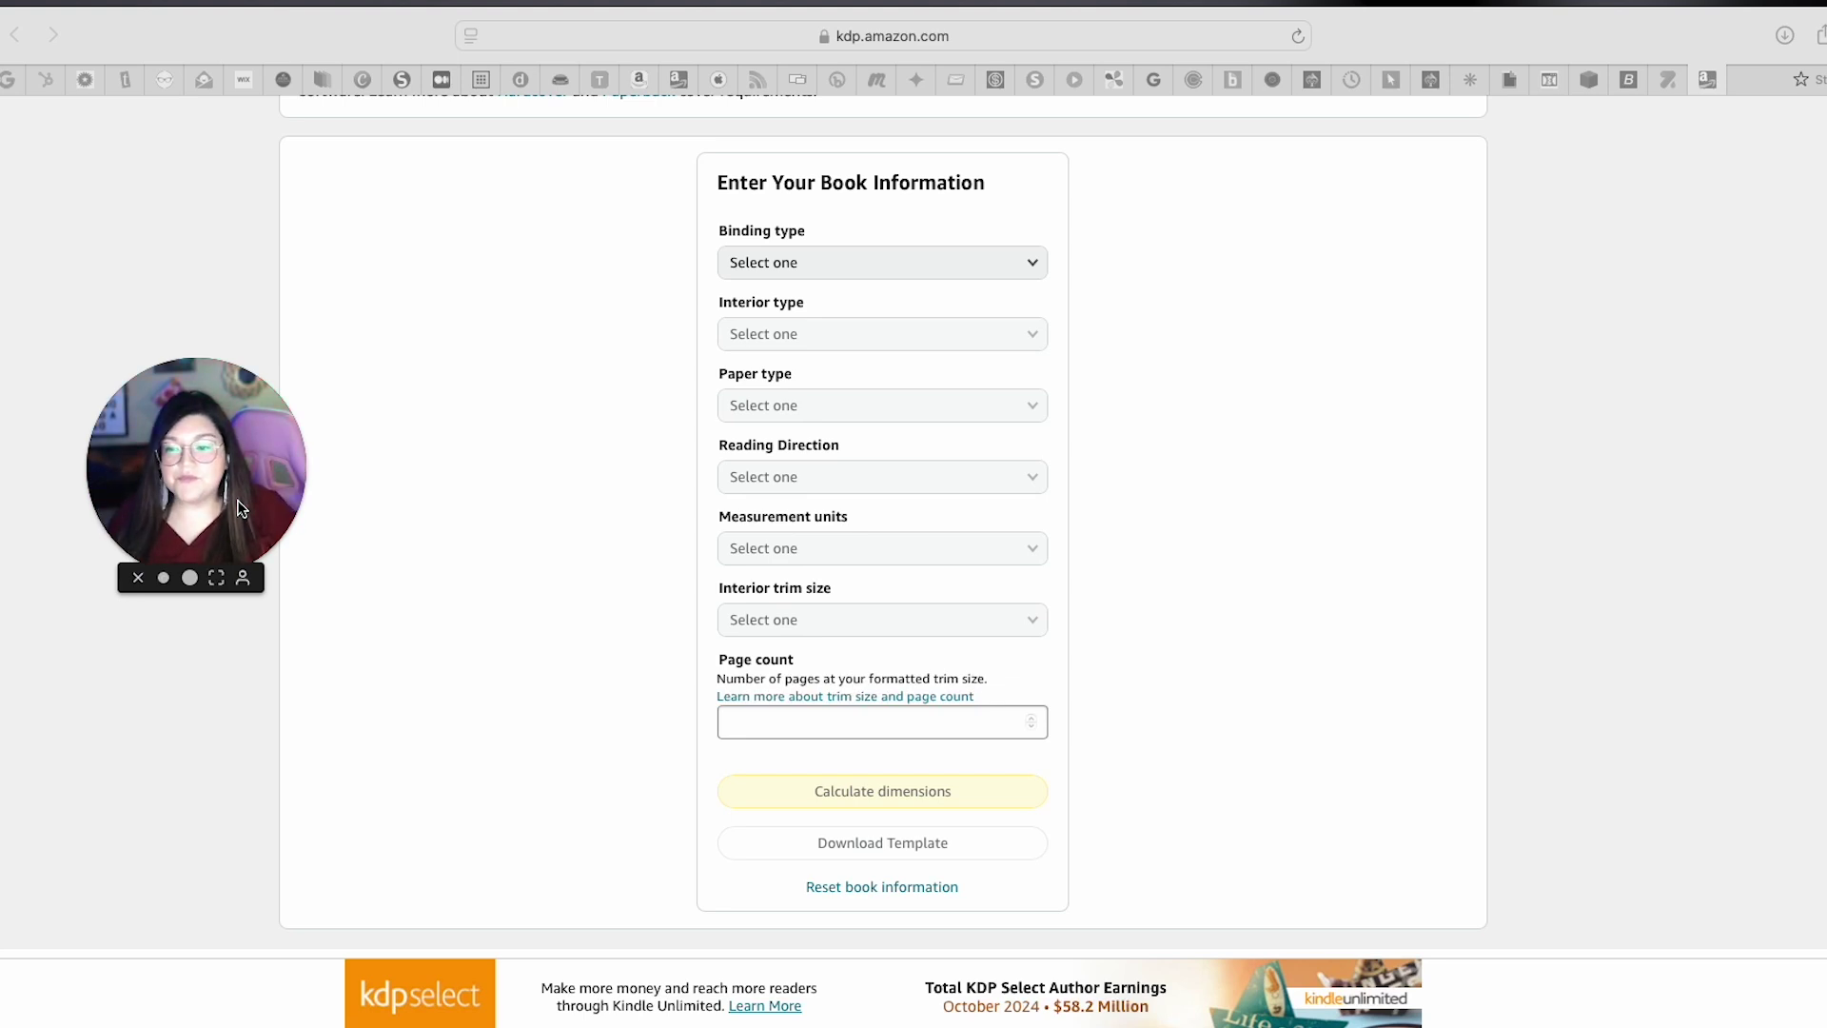
pyautogui.click(1021, 30)
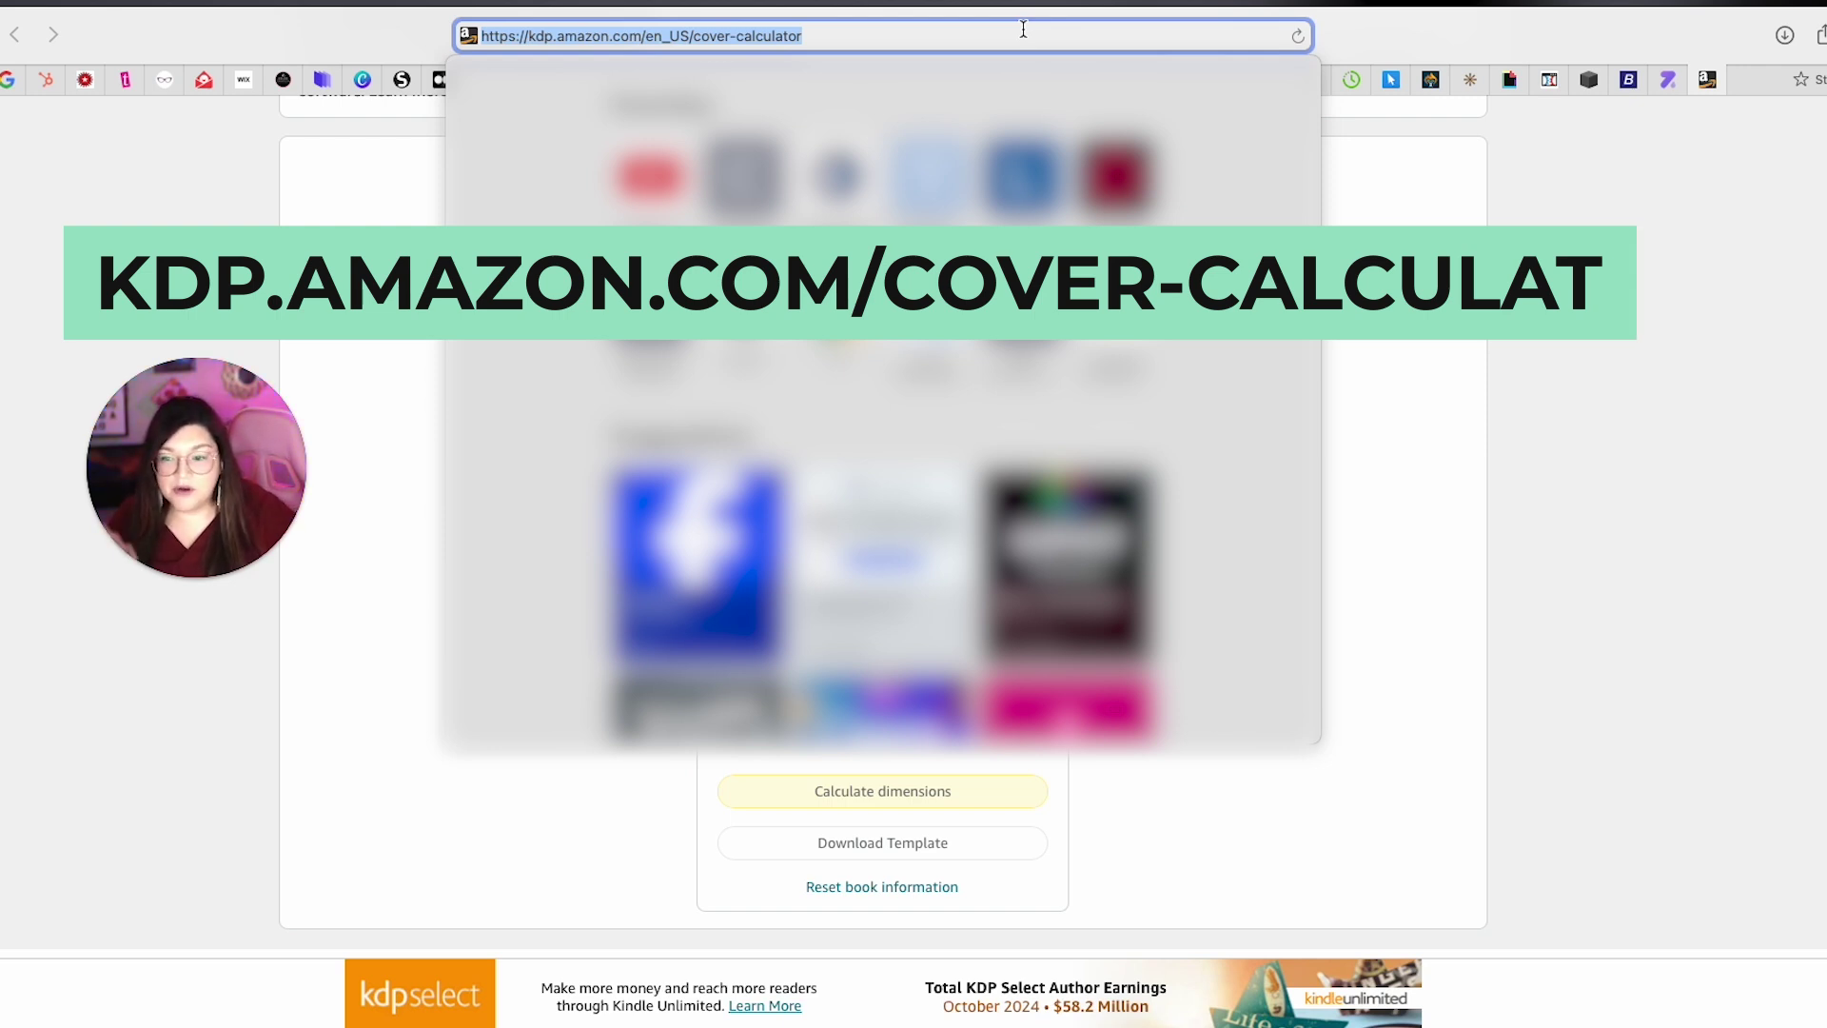
pyautogui.press('Return')
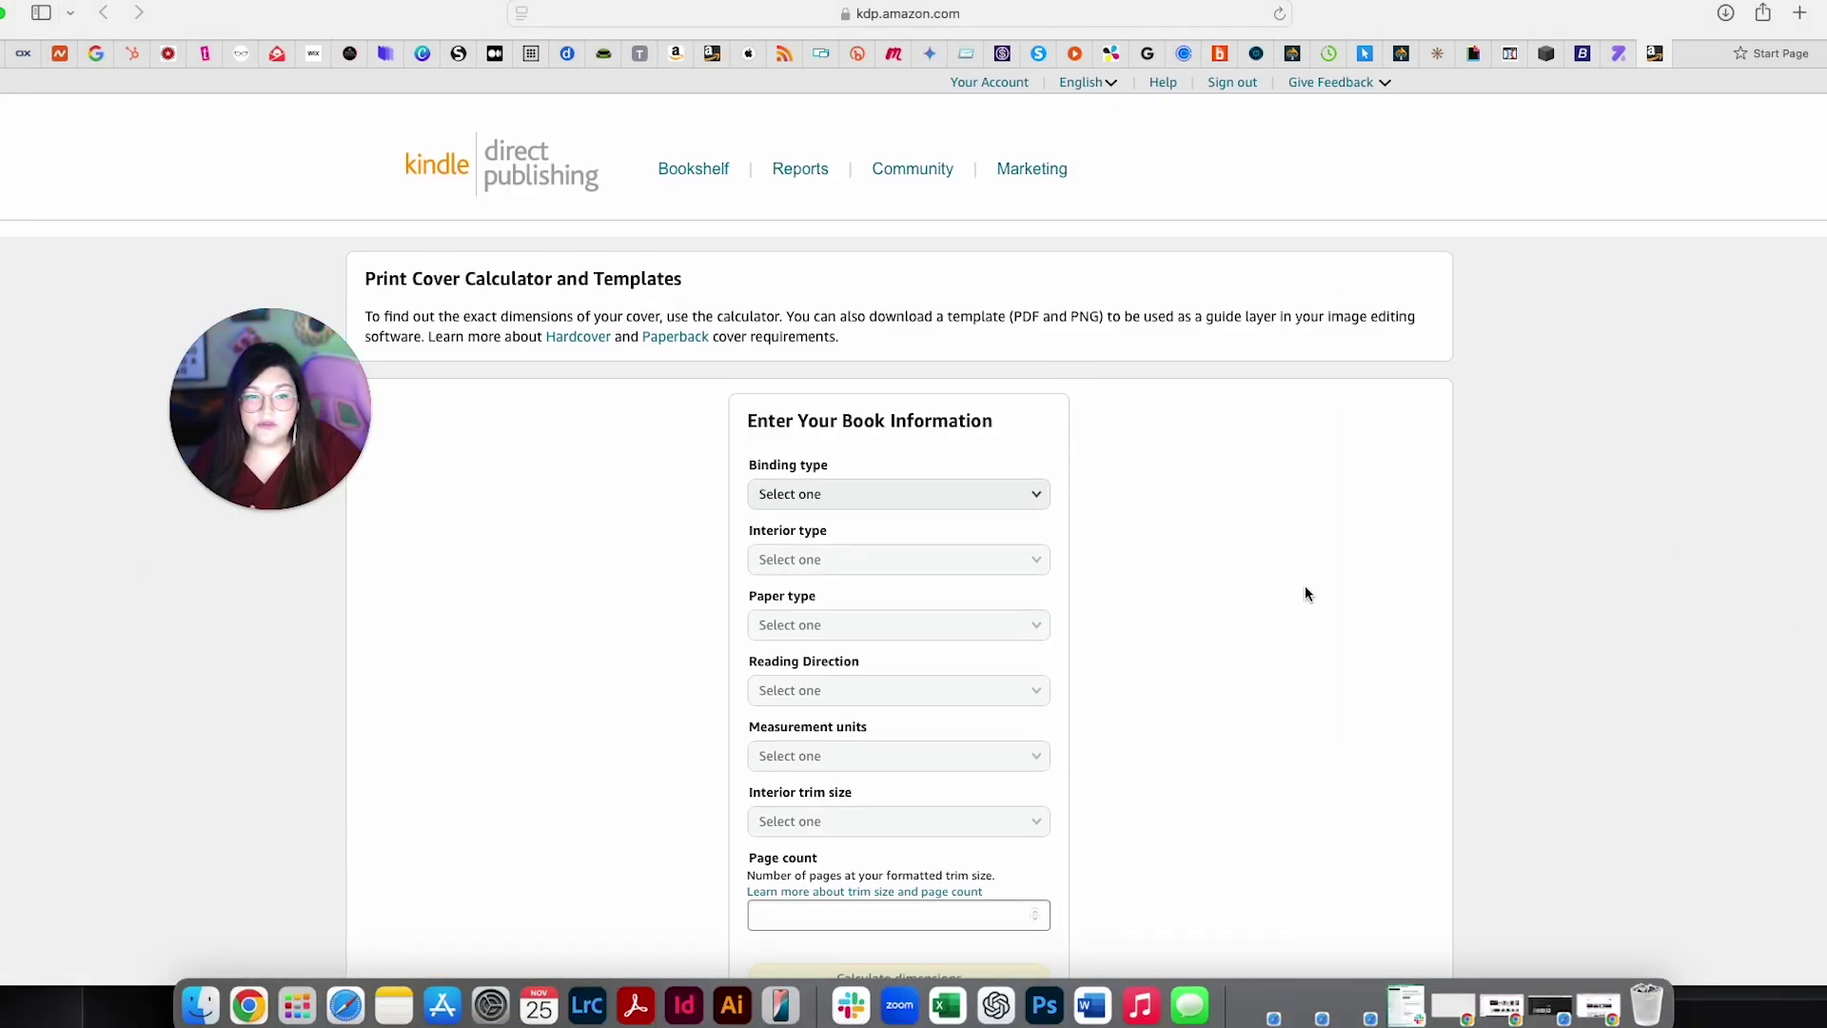
pyautogui.scroll(-3, 1008, 494)
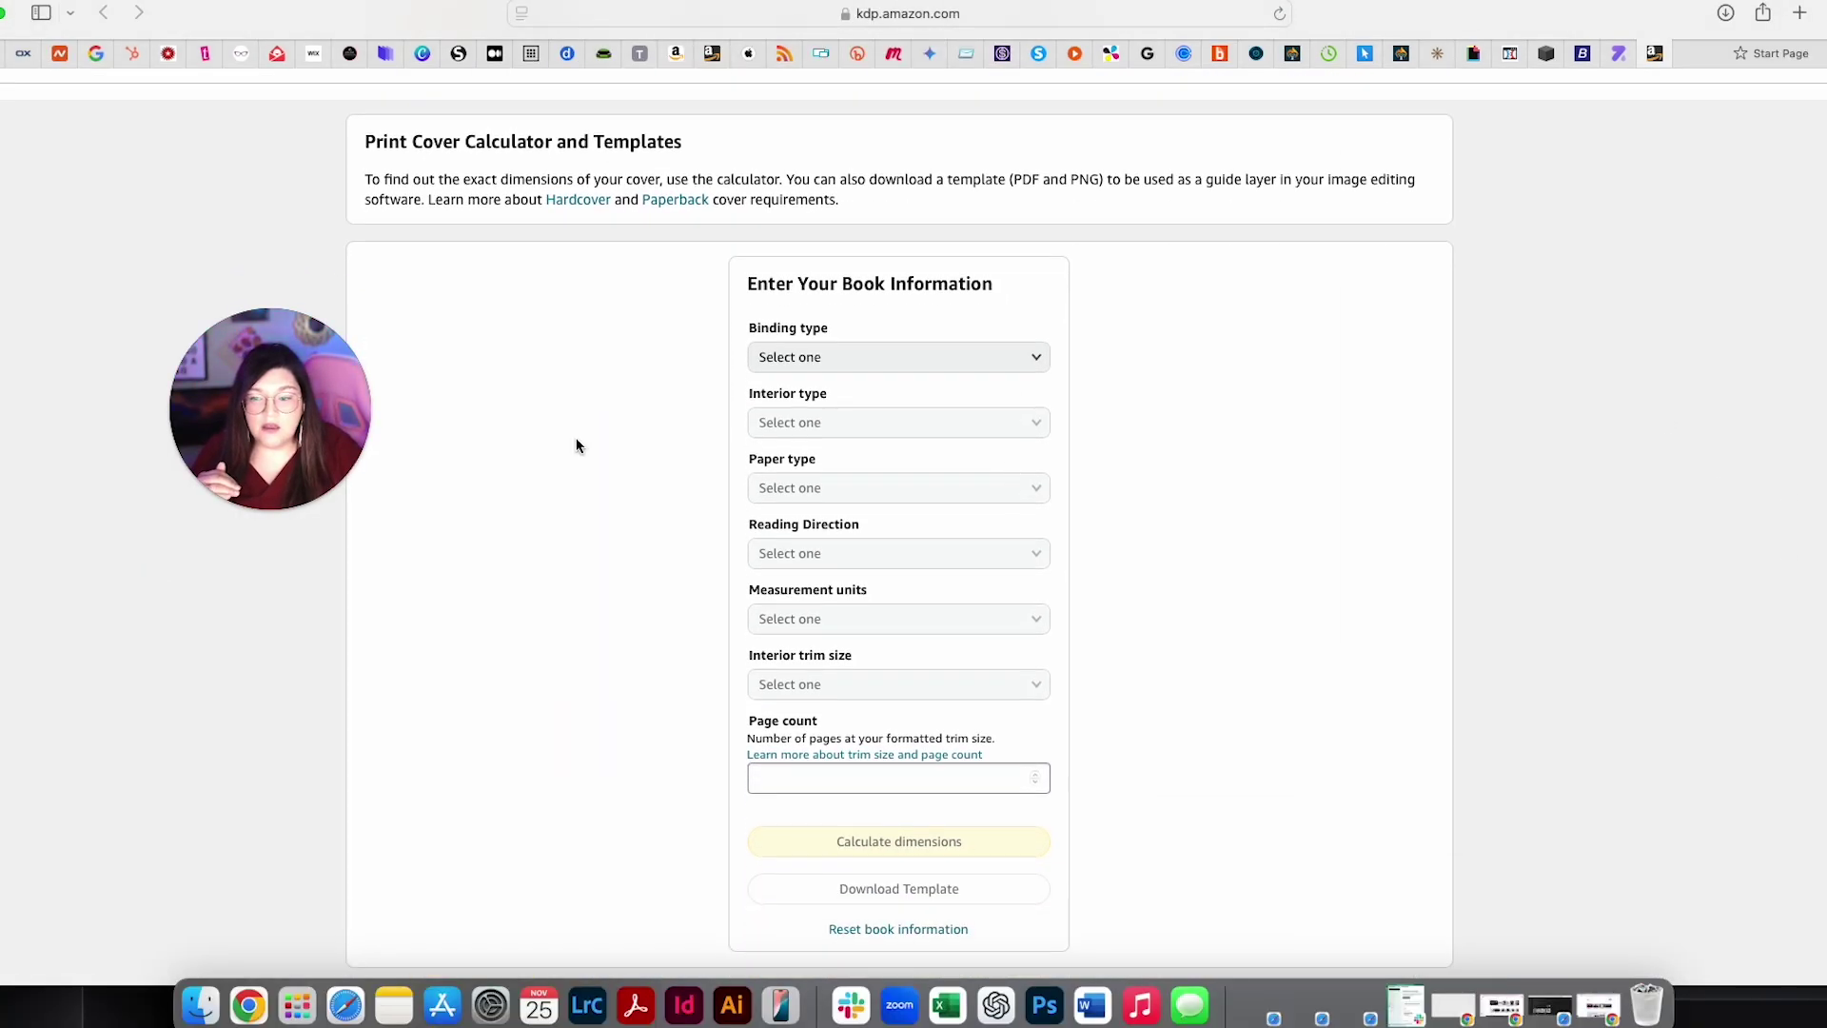
pyautogui.moveTo(352, 439); pyautogui.dragTo(520, 480)
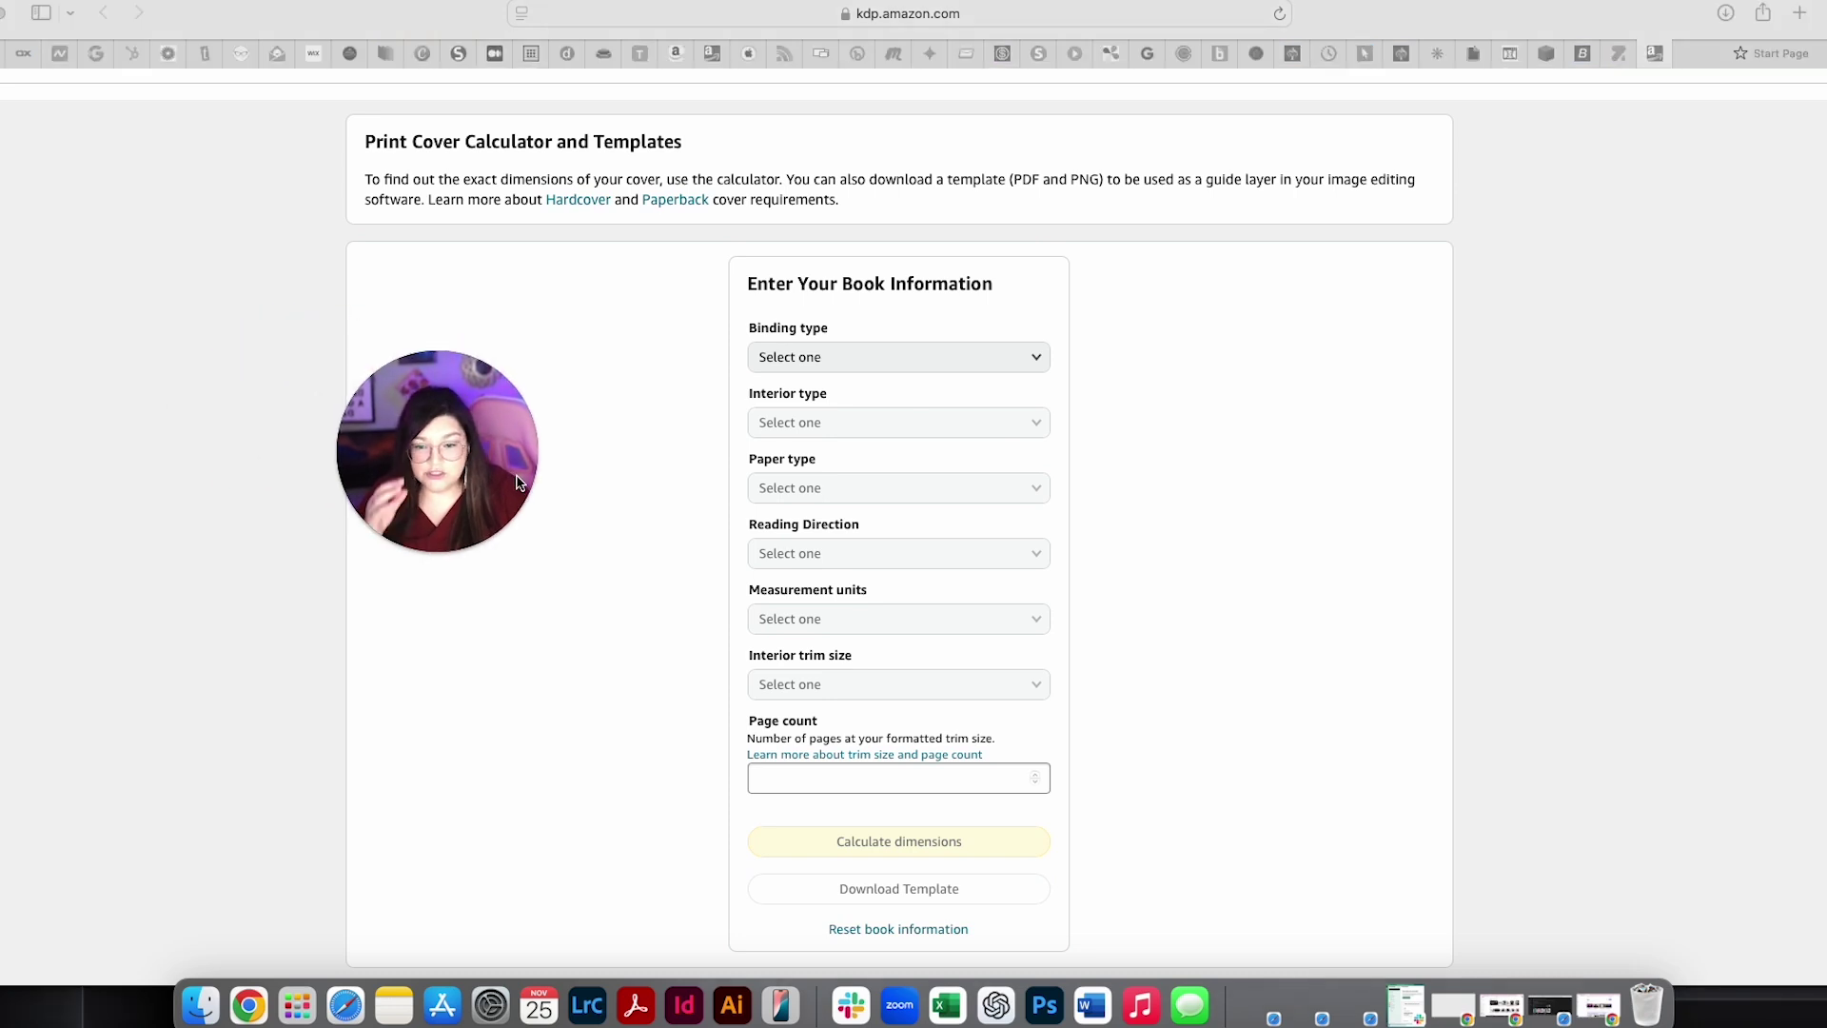
# Step: Specify a Paperback binding with a Black & white interior on White paper in the book information form
pyautogui.click(978, 362)
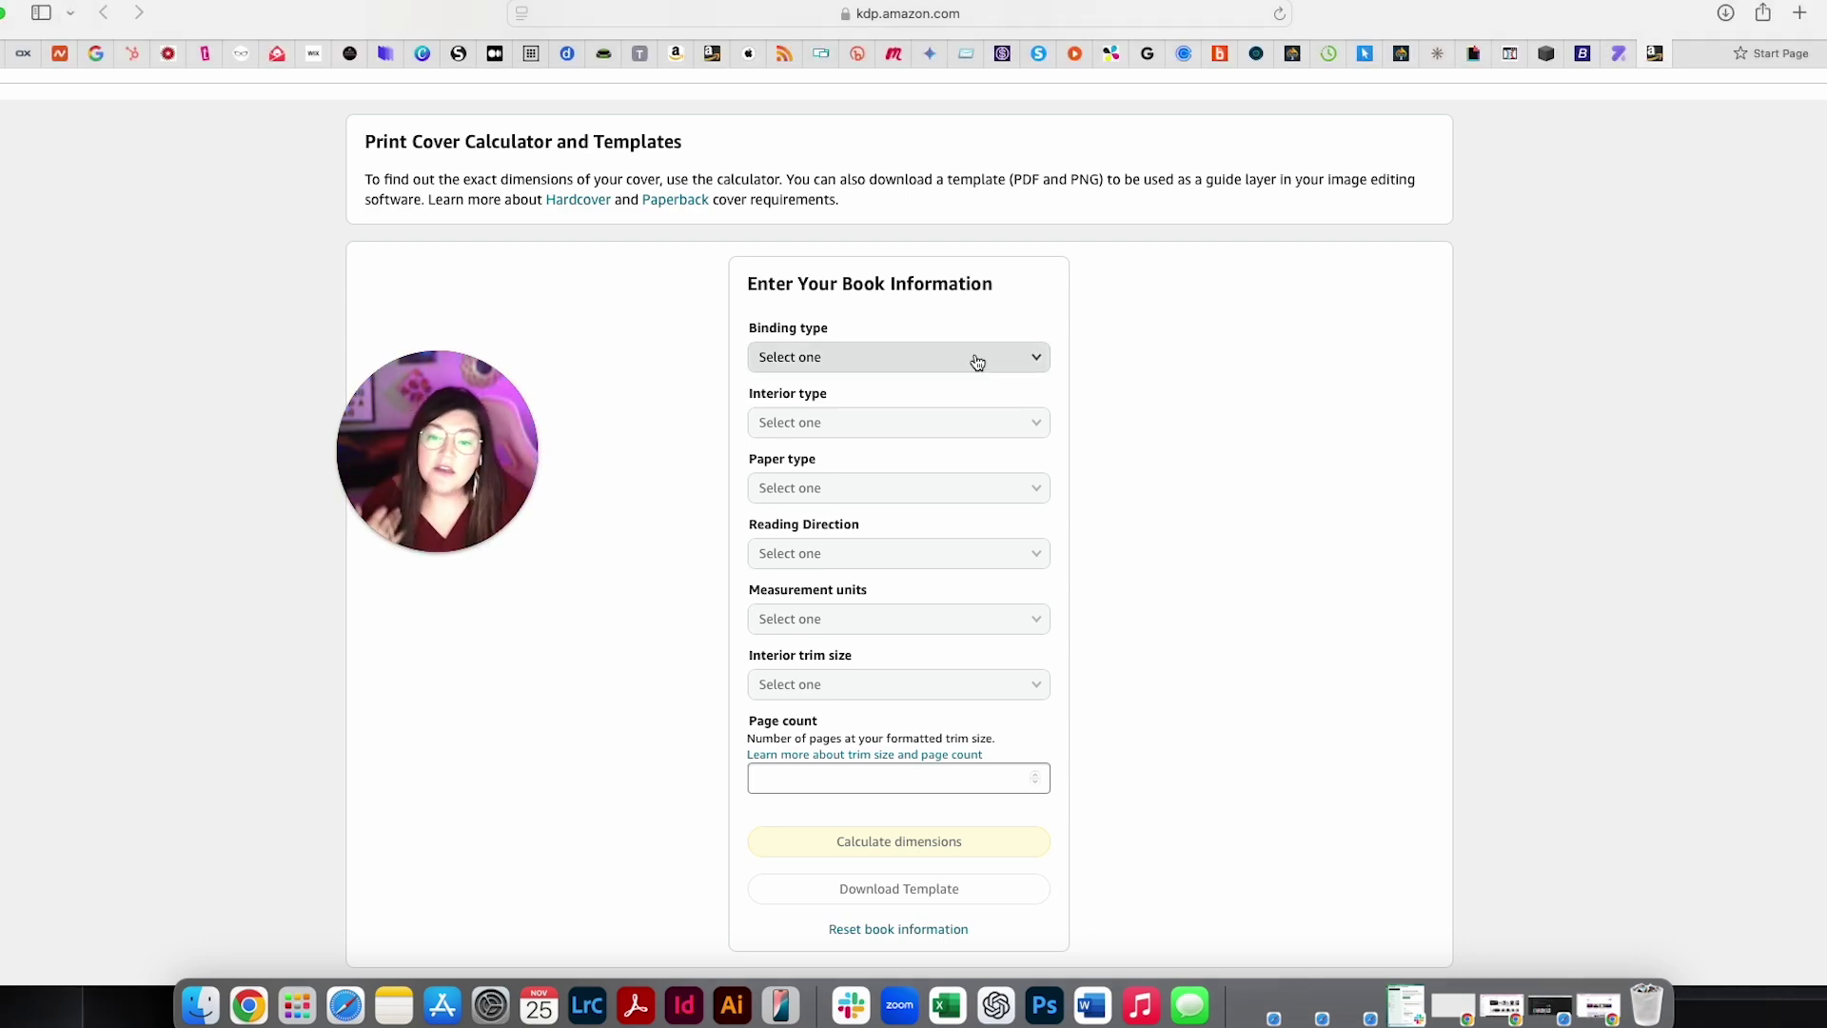
pyautogui.click(1045, 358)
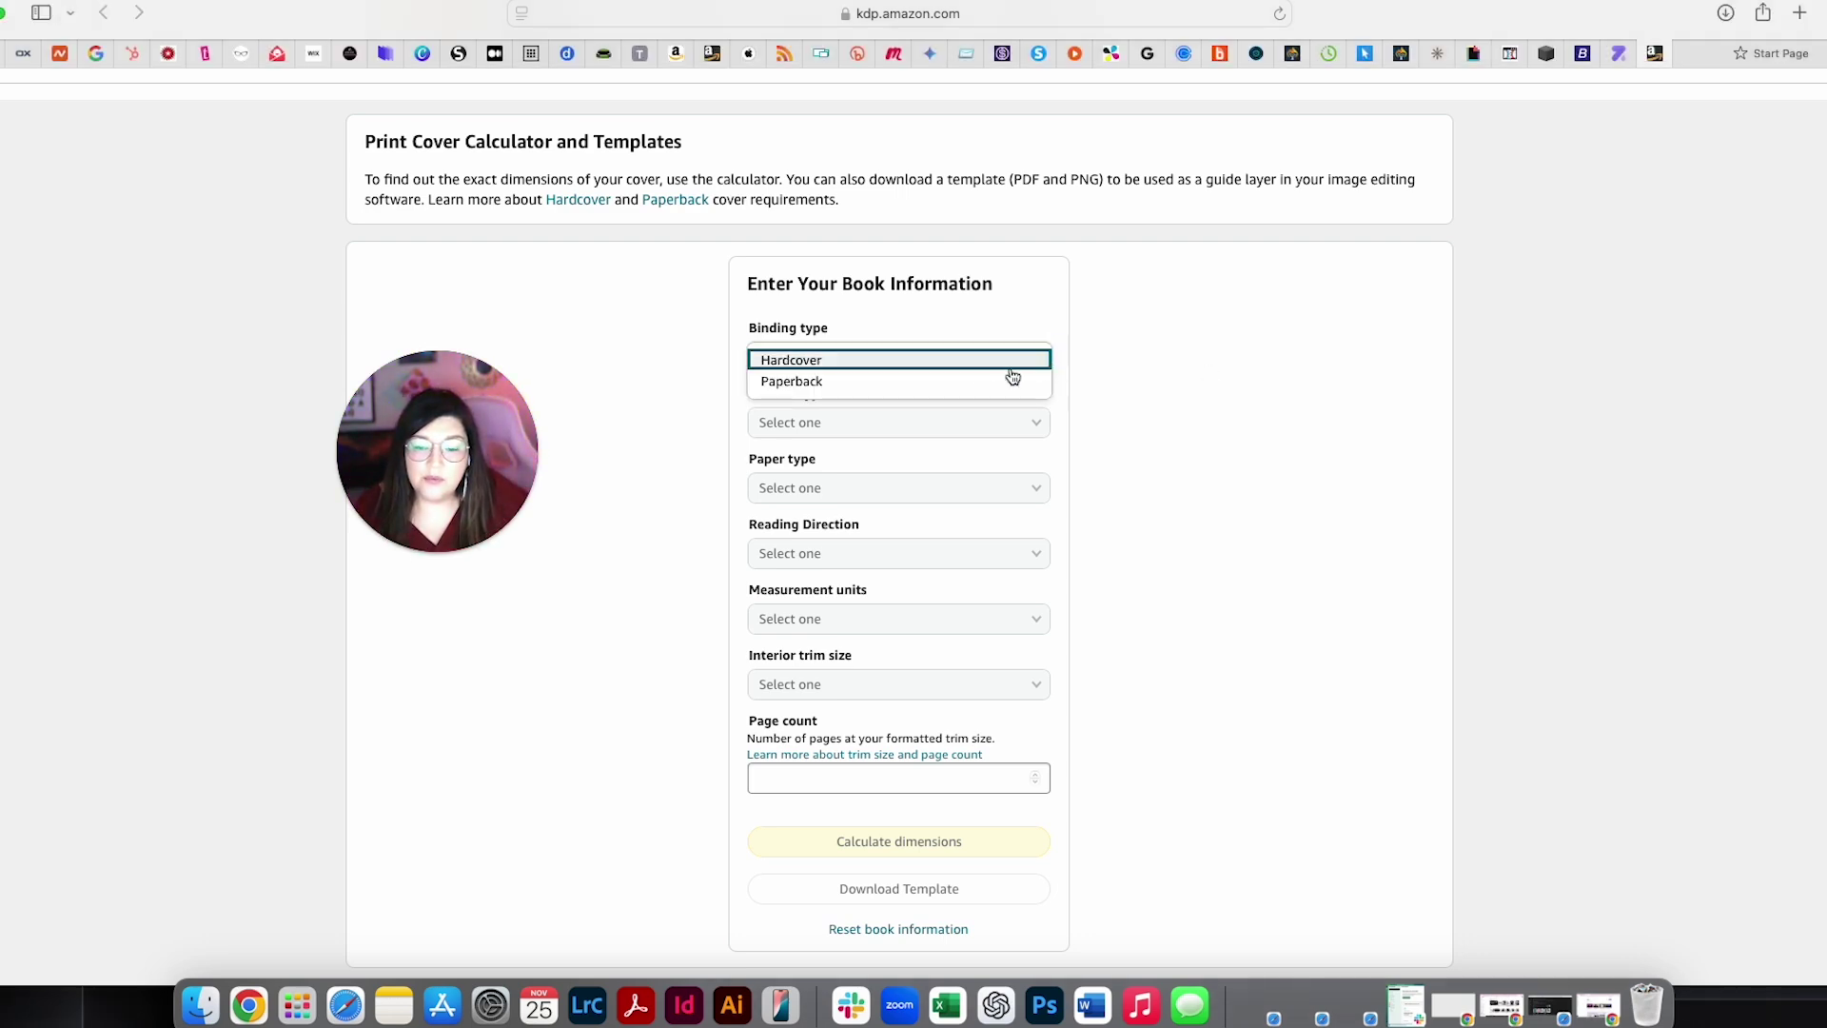
pyautogui.click(926, 391)
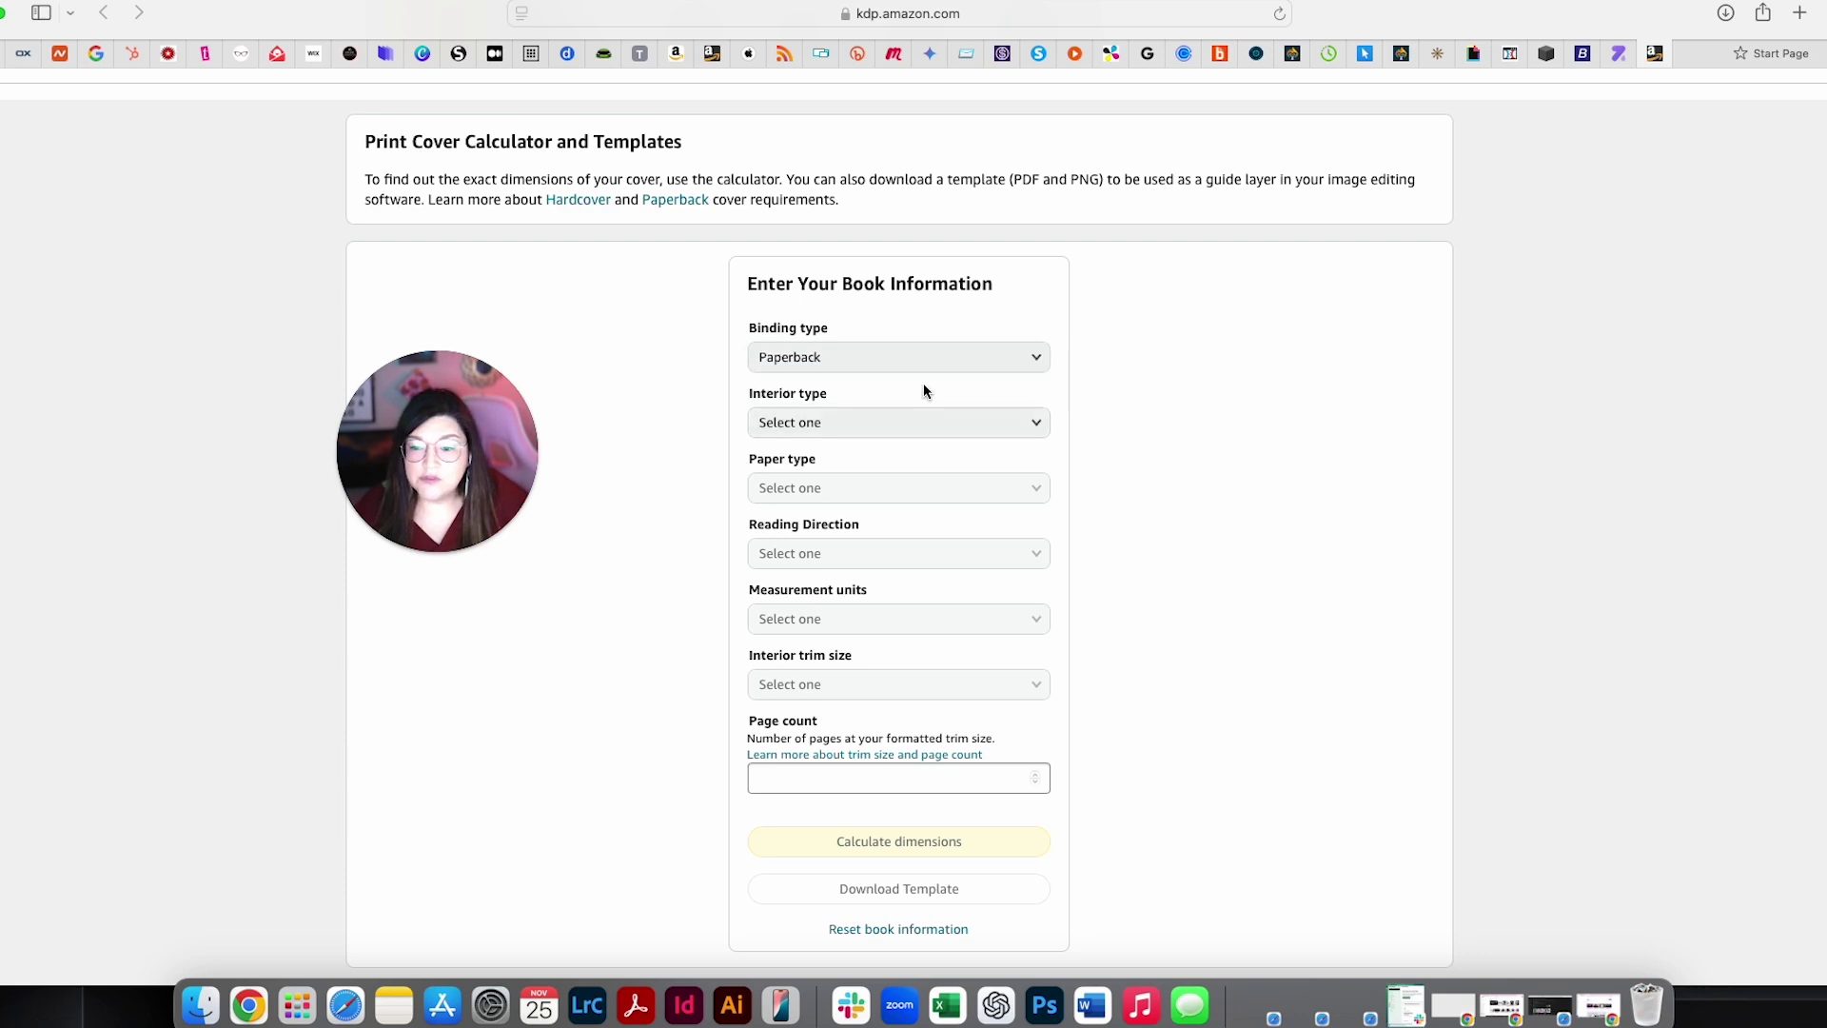
pyautogui.click(1047, 434)
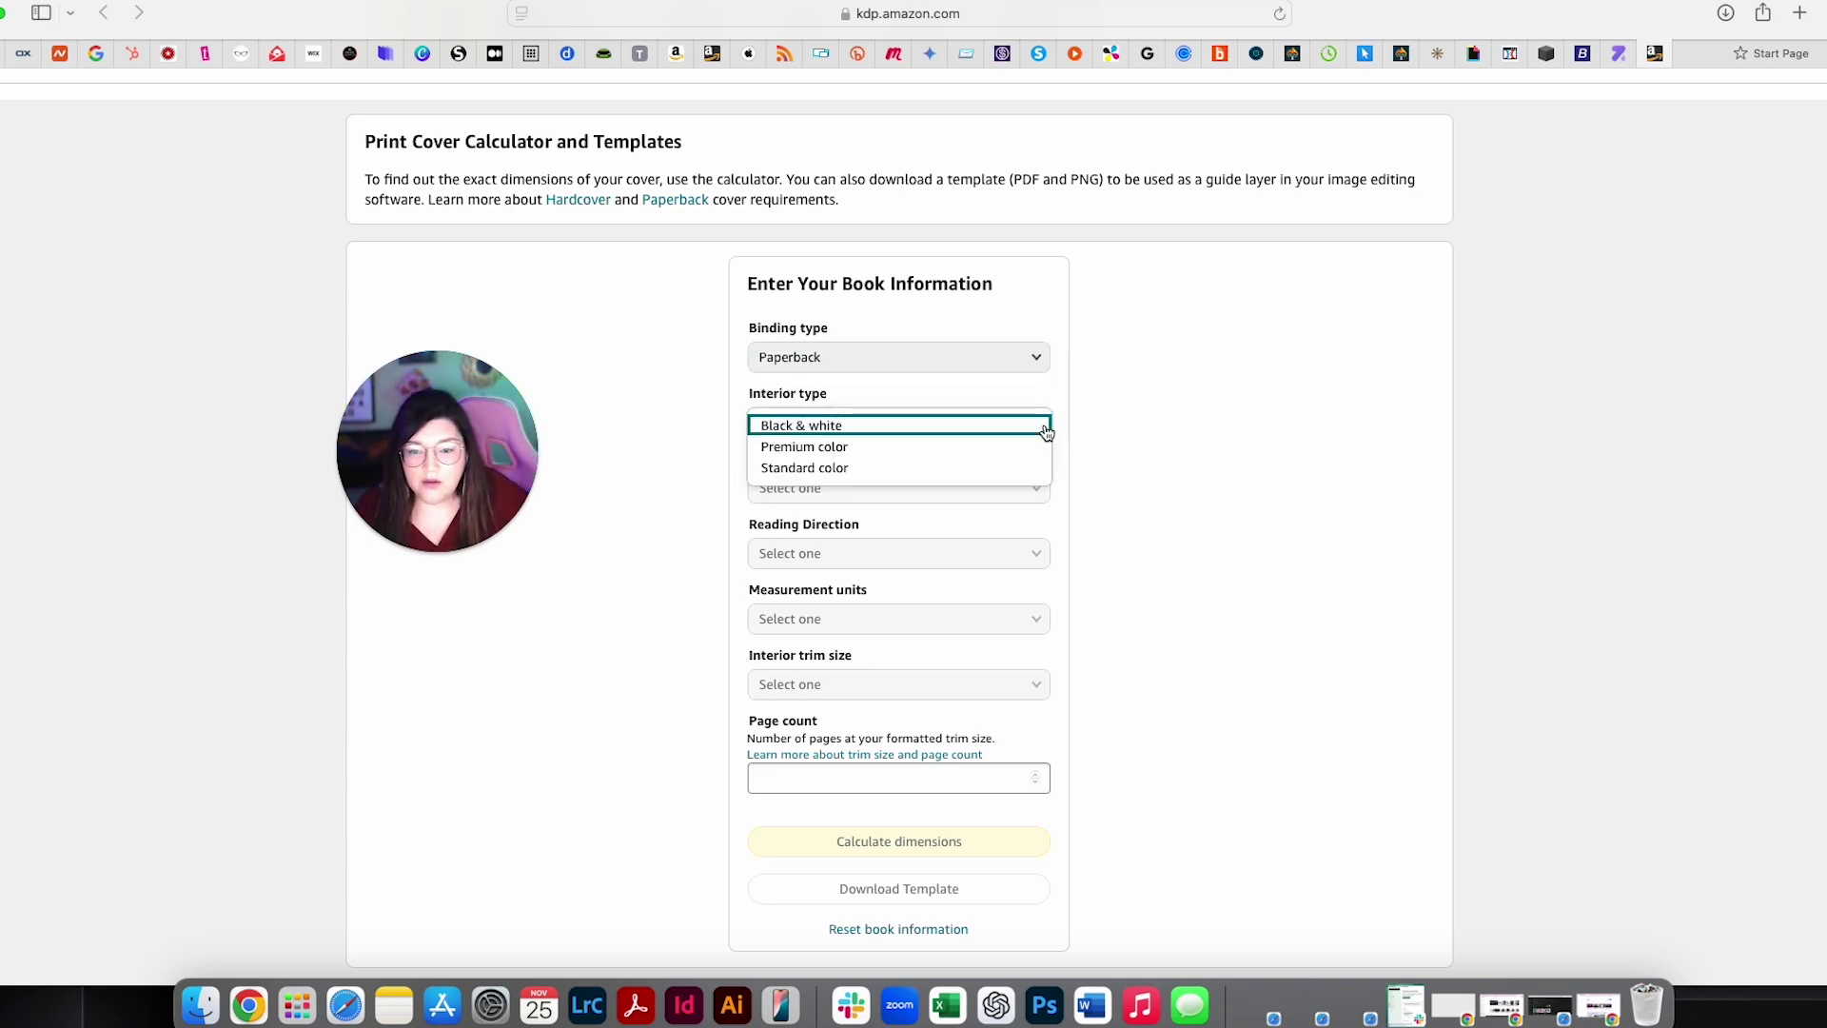
pyautogui.click(918, 433)
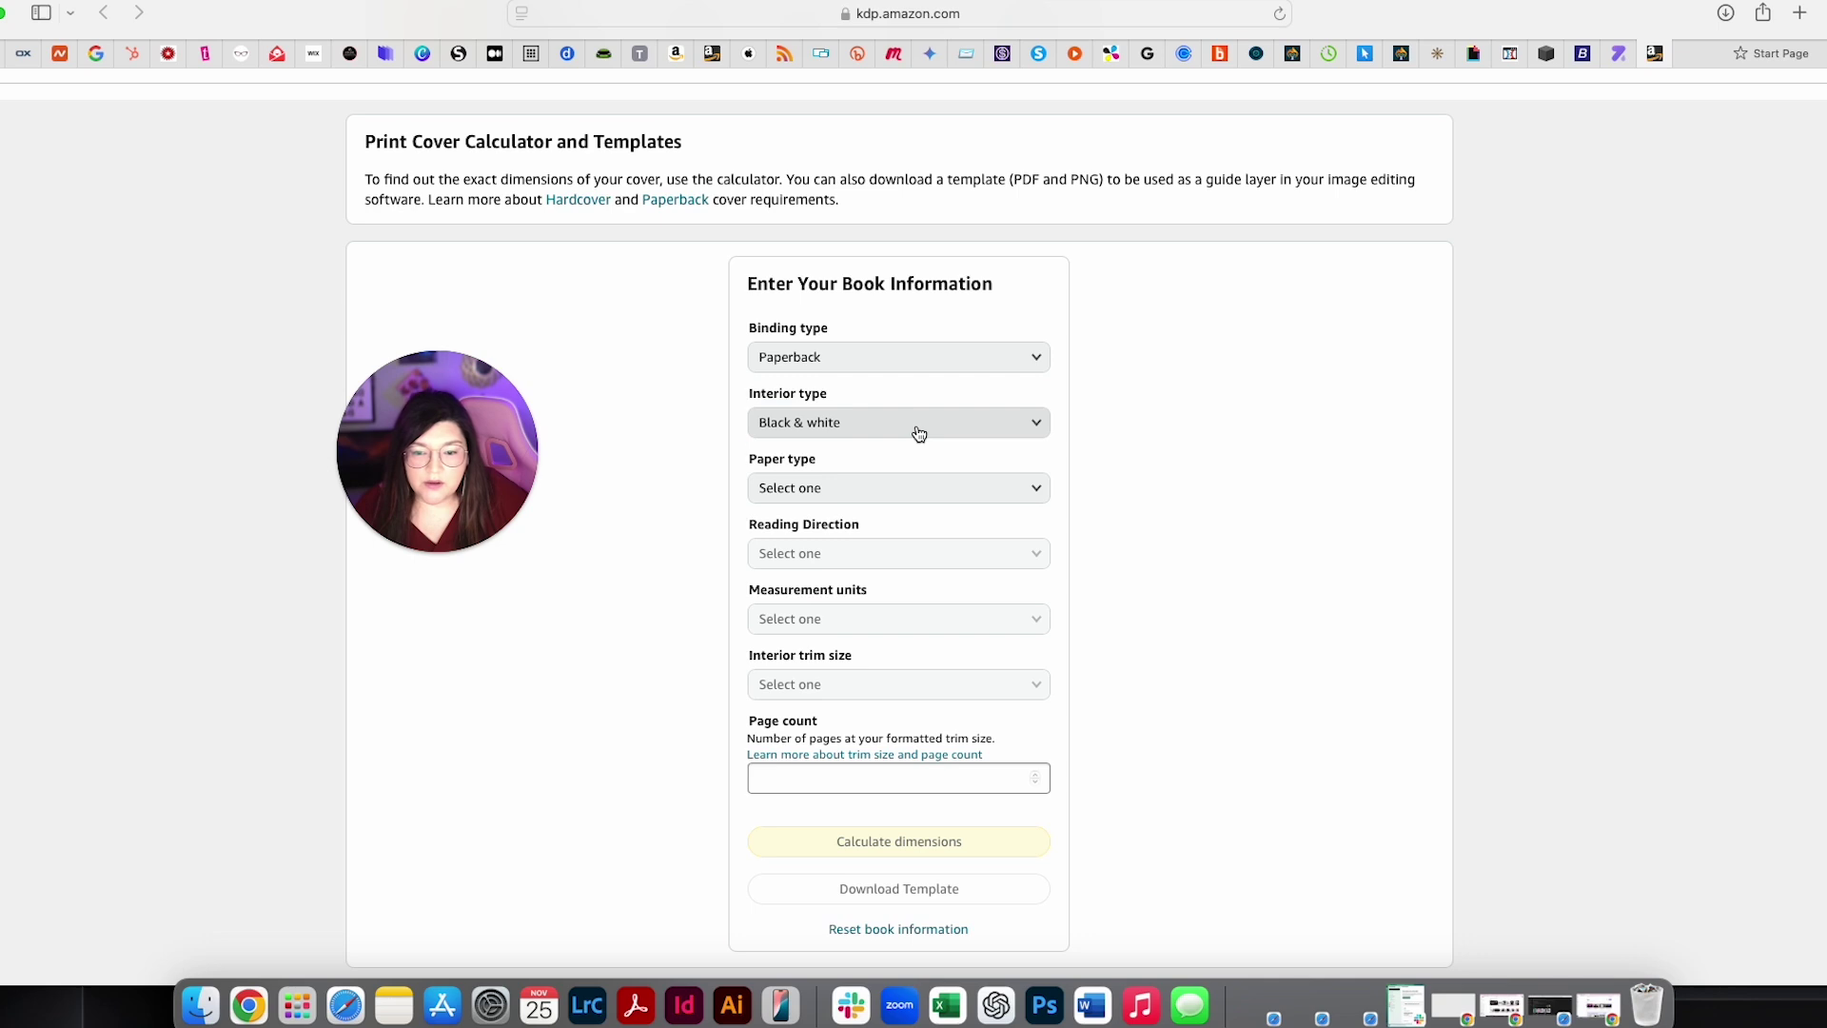
pyautogui.click(941, 487)
pyautogui.click(913, 511)
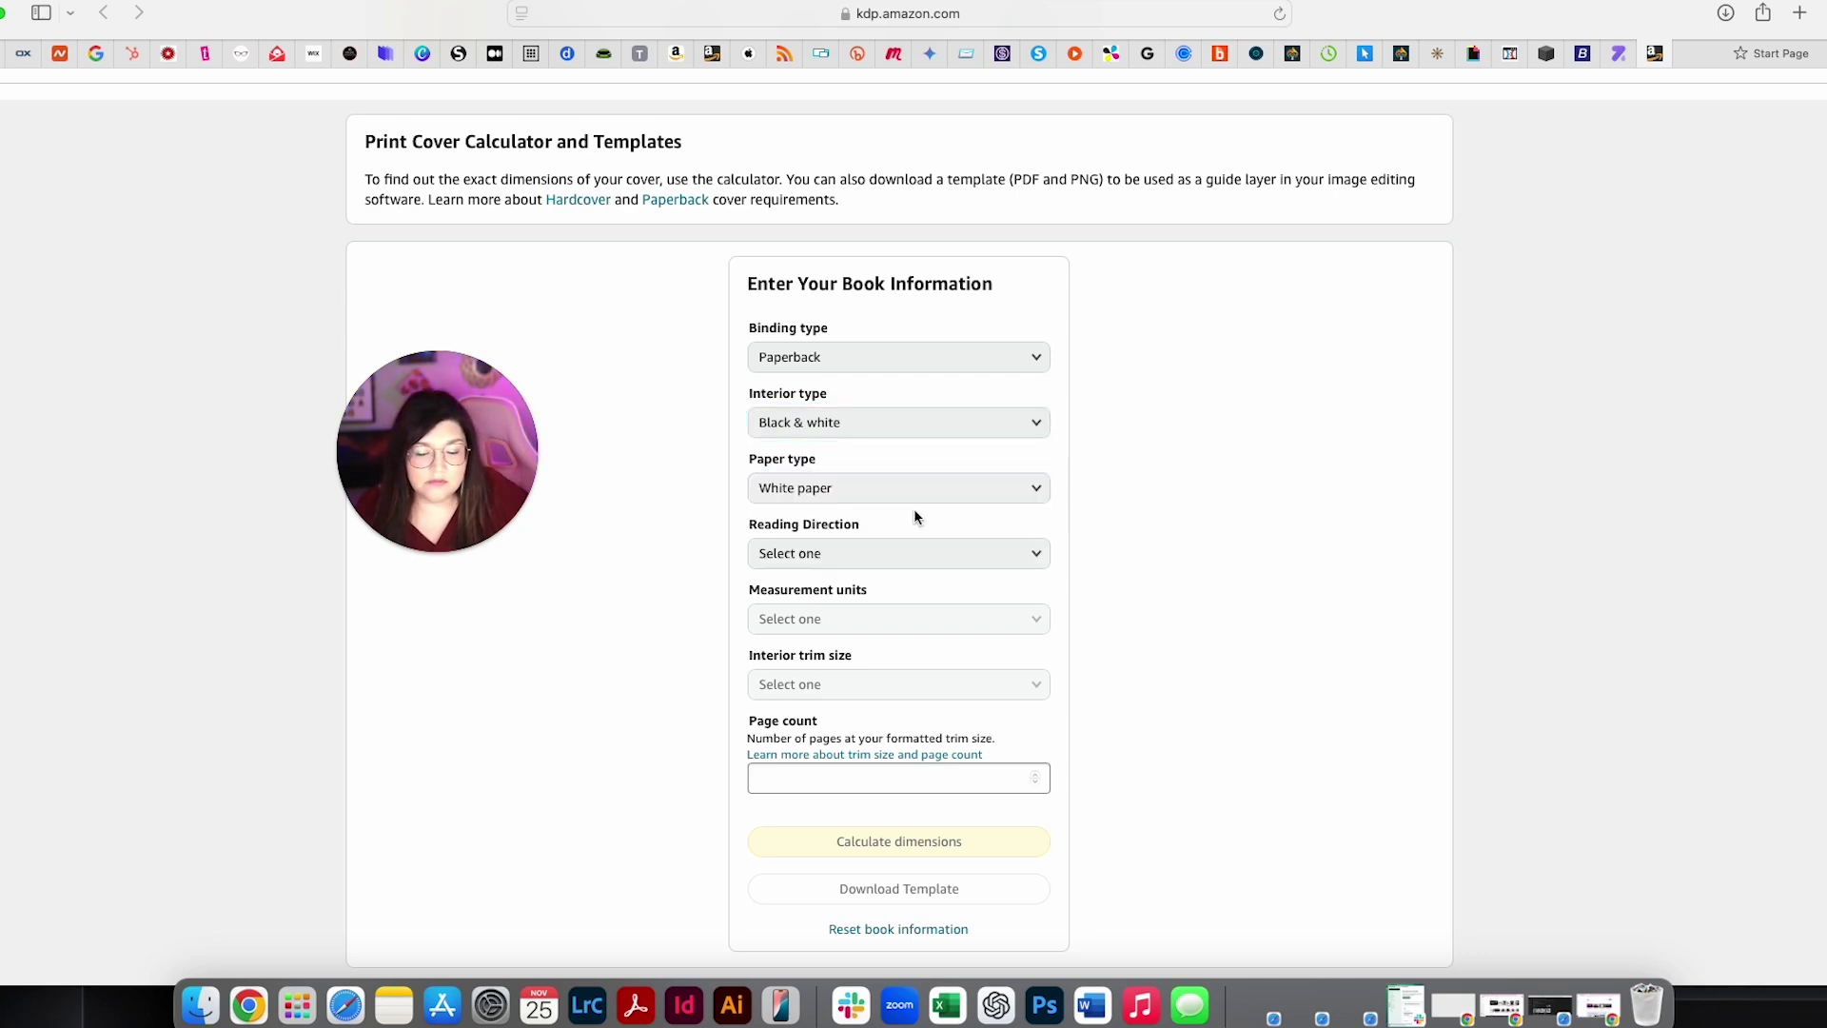
# Step: Set the reading direction to Left to Right and the measurement units to Inches
pyautogui.click(991, 557)
pyautogui.click(922, 560)
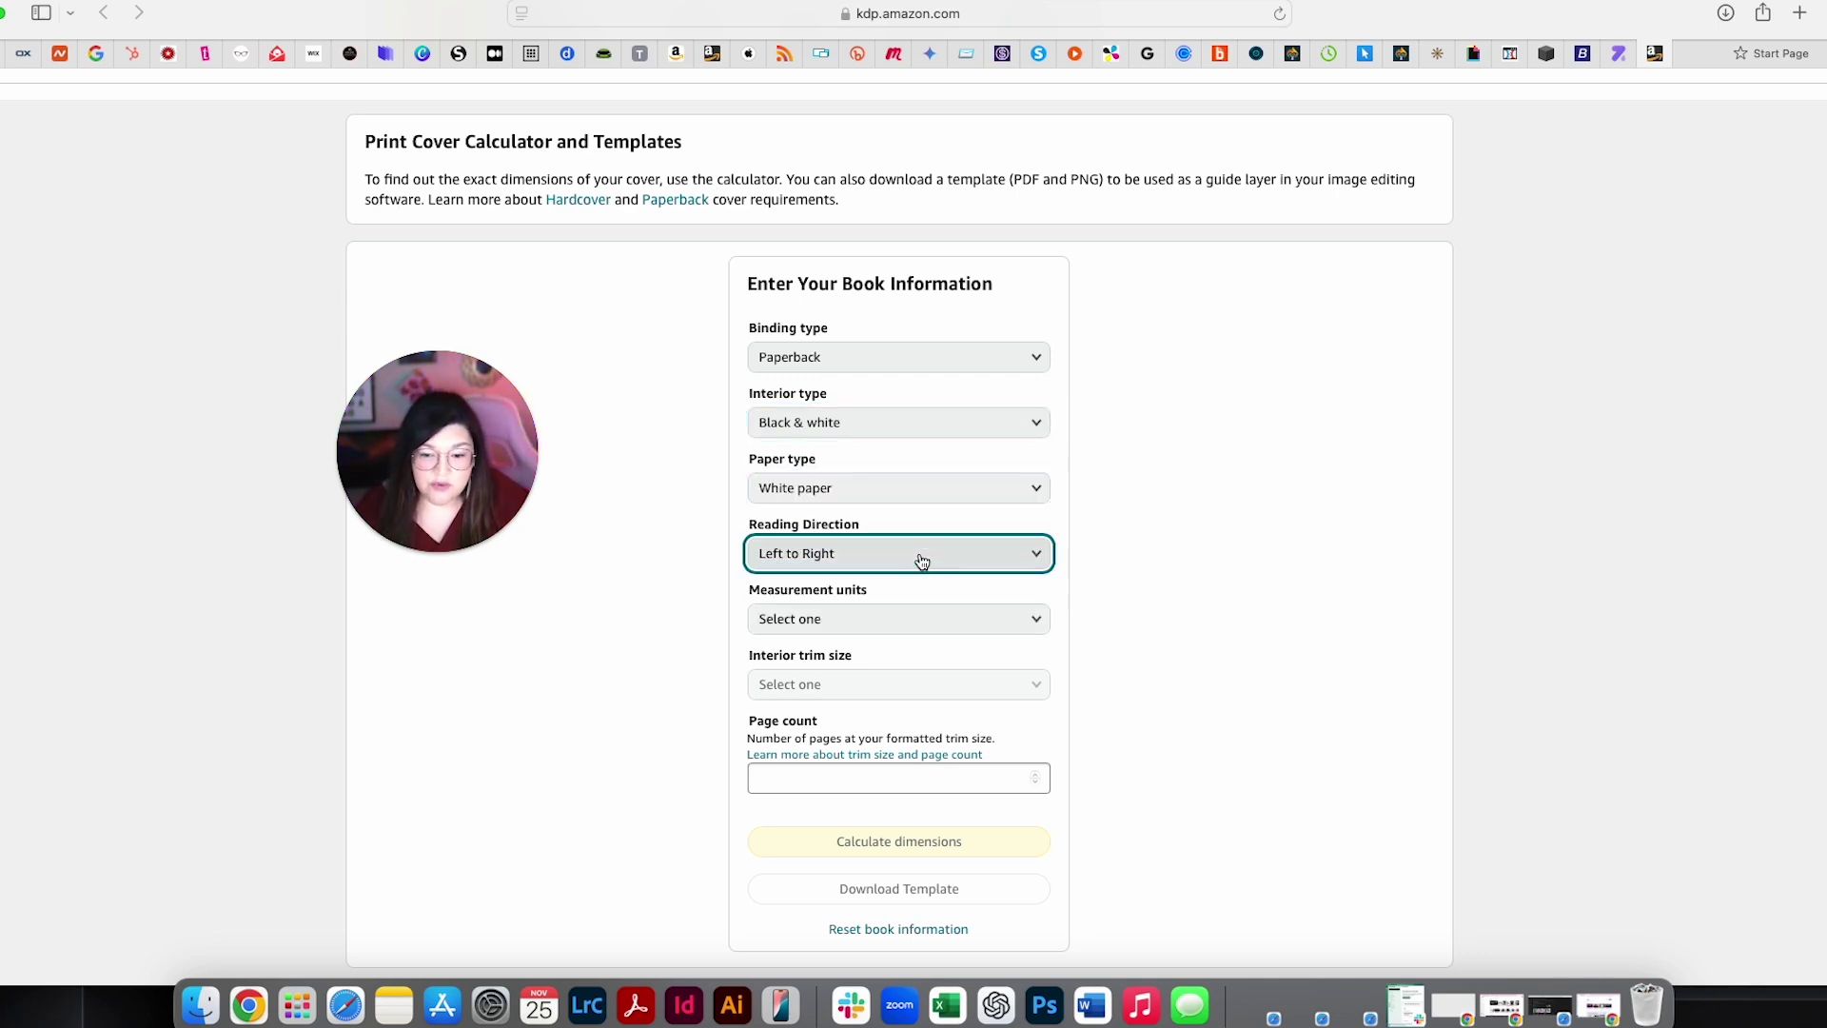
pyautogui.click(918, 621)
pyautogui.click(905, 627)
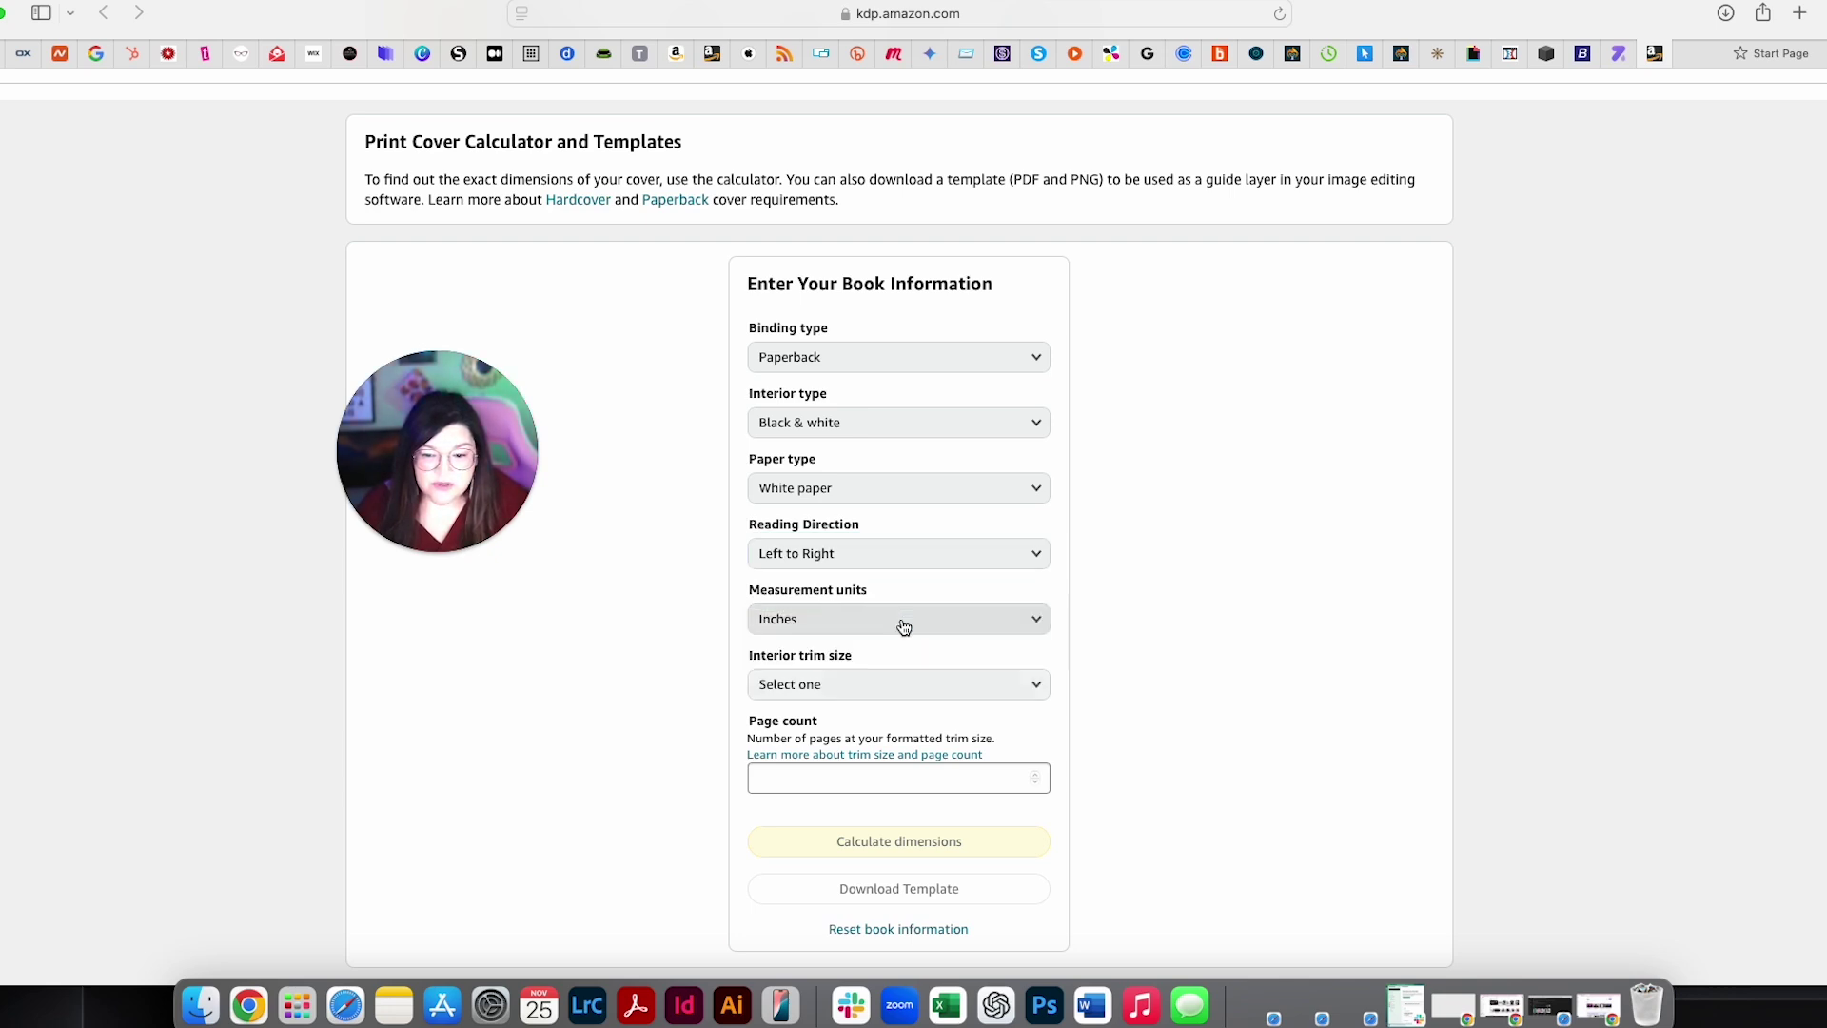
# Step: Choose the 6 x 9 in interior trim size, enter a page count of 372, and calculate the cover dimensions
pyautogui.click(896, 695)
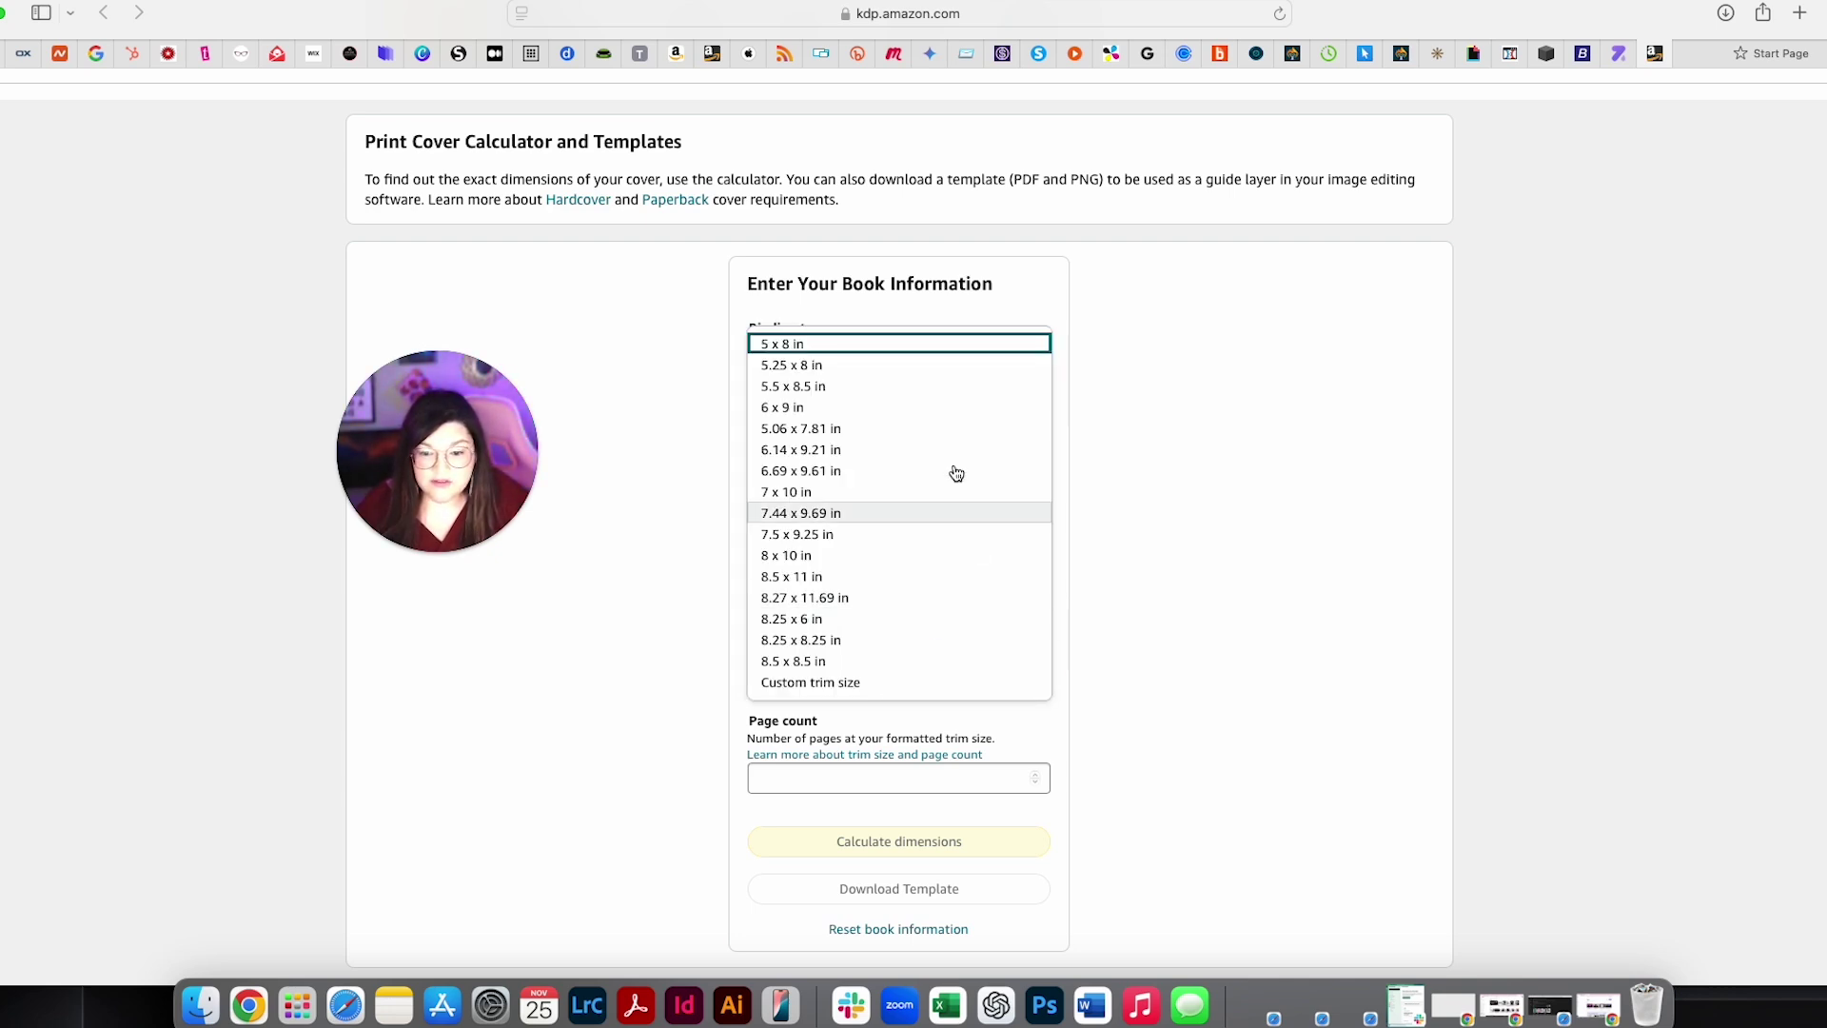
pyautogui.click(882, 405)
pyautogui.click(959, 782)
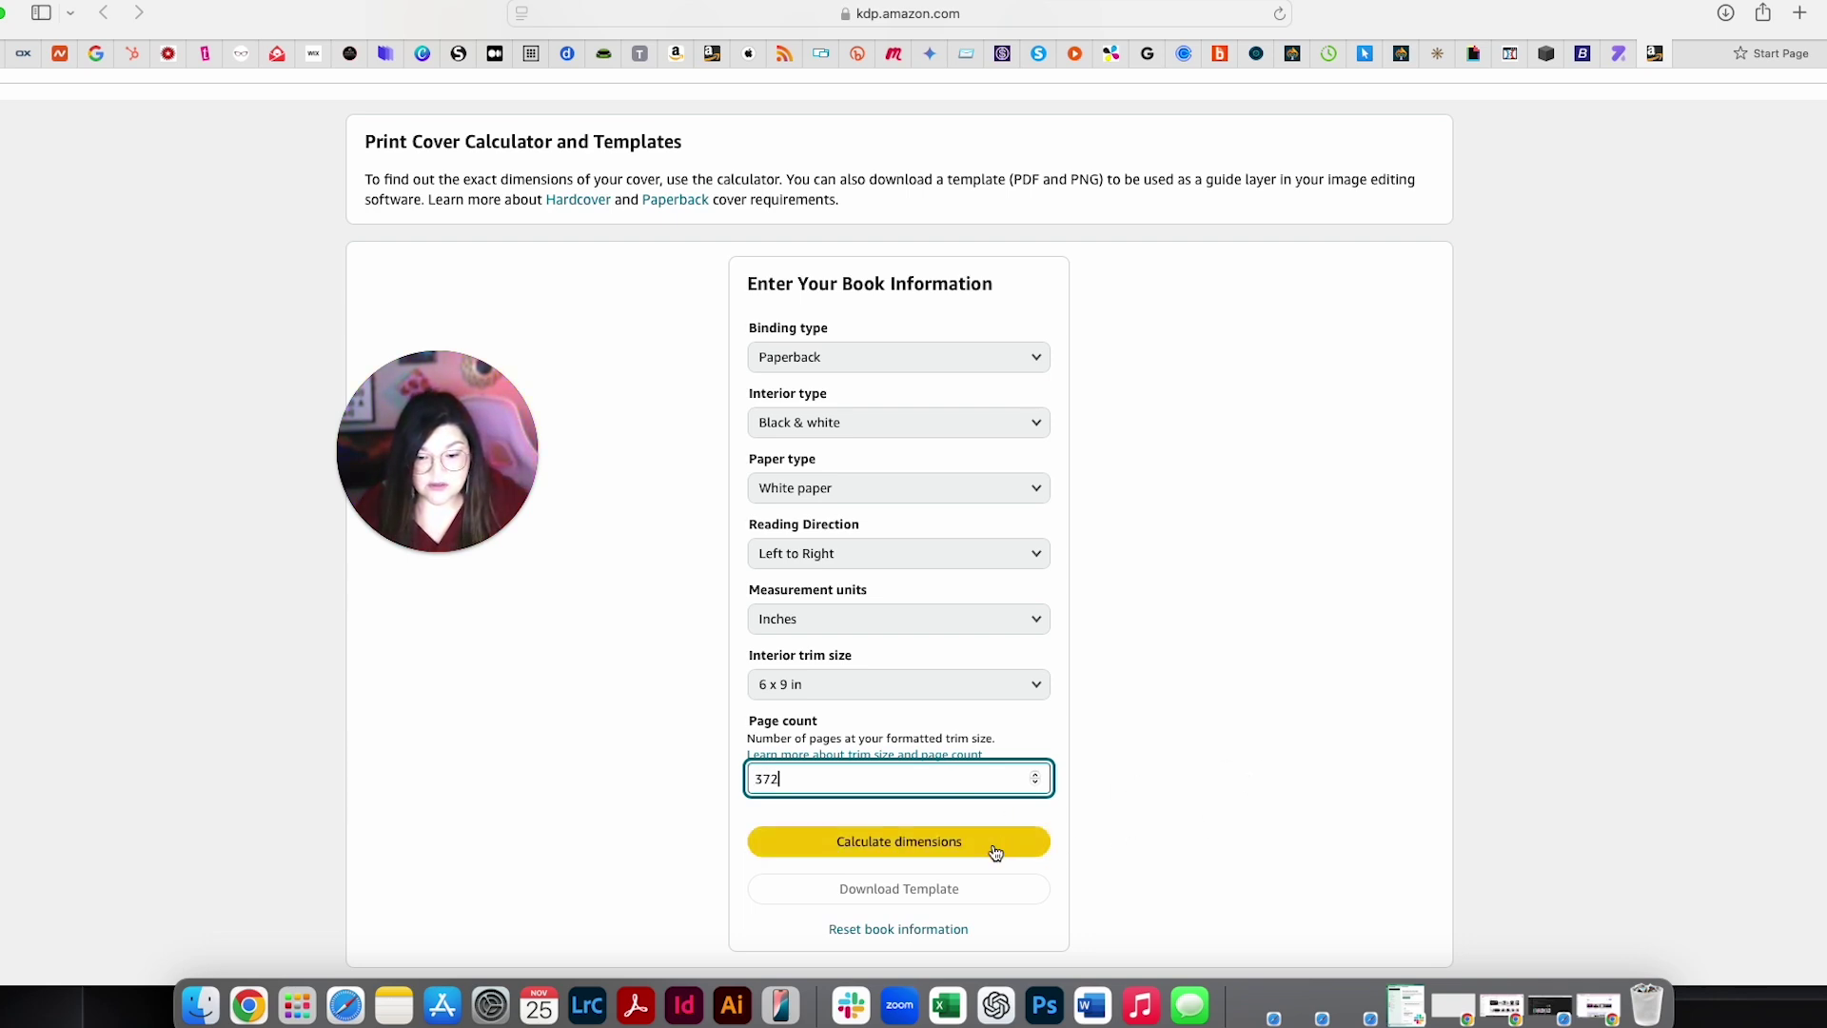
pyautogui.click(996, 847)
pyautogui.scroll(-1, 1074, 841)
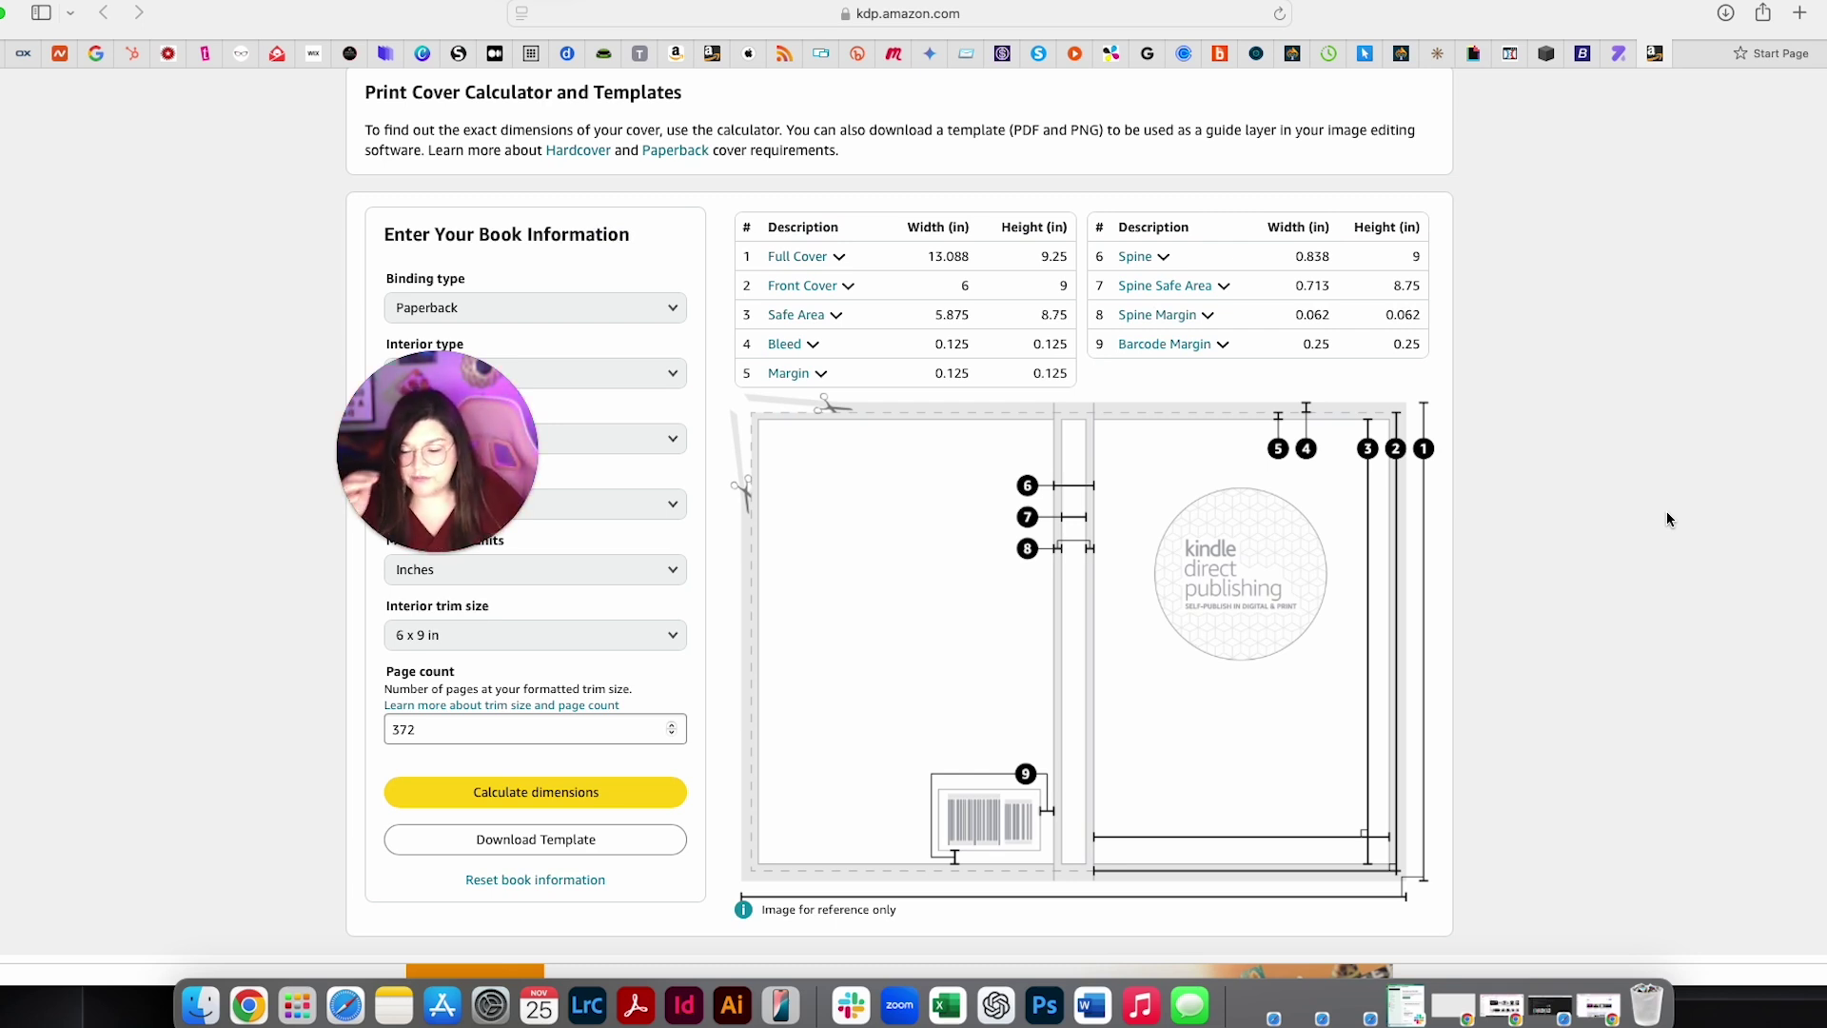
# Step: Download the paperback cover template, place the PAPERBACK_6 folder on the desktop, and clear the browser's downloads list
pyautogui.click(544, 841)
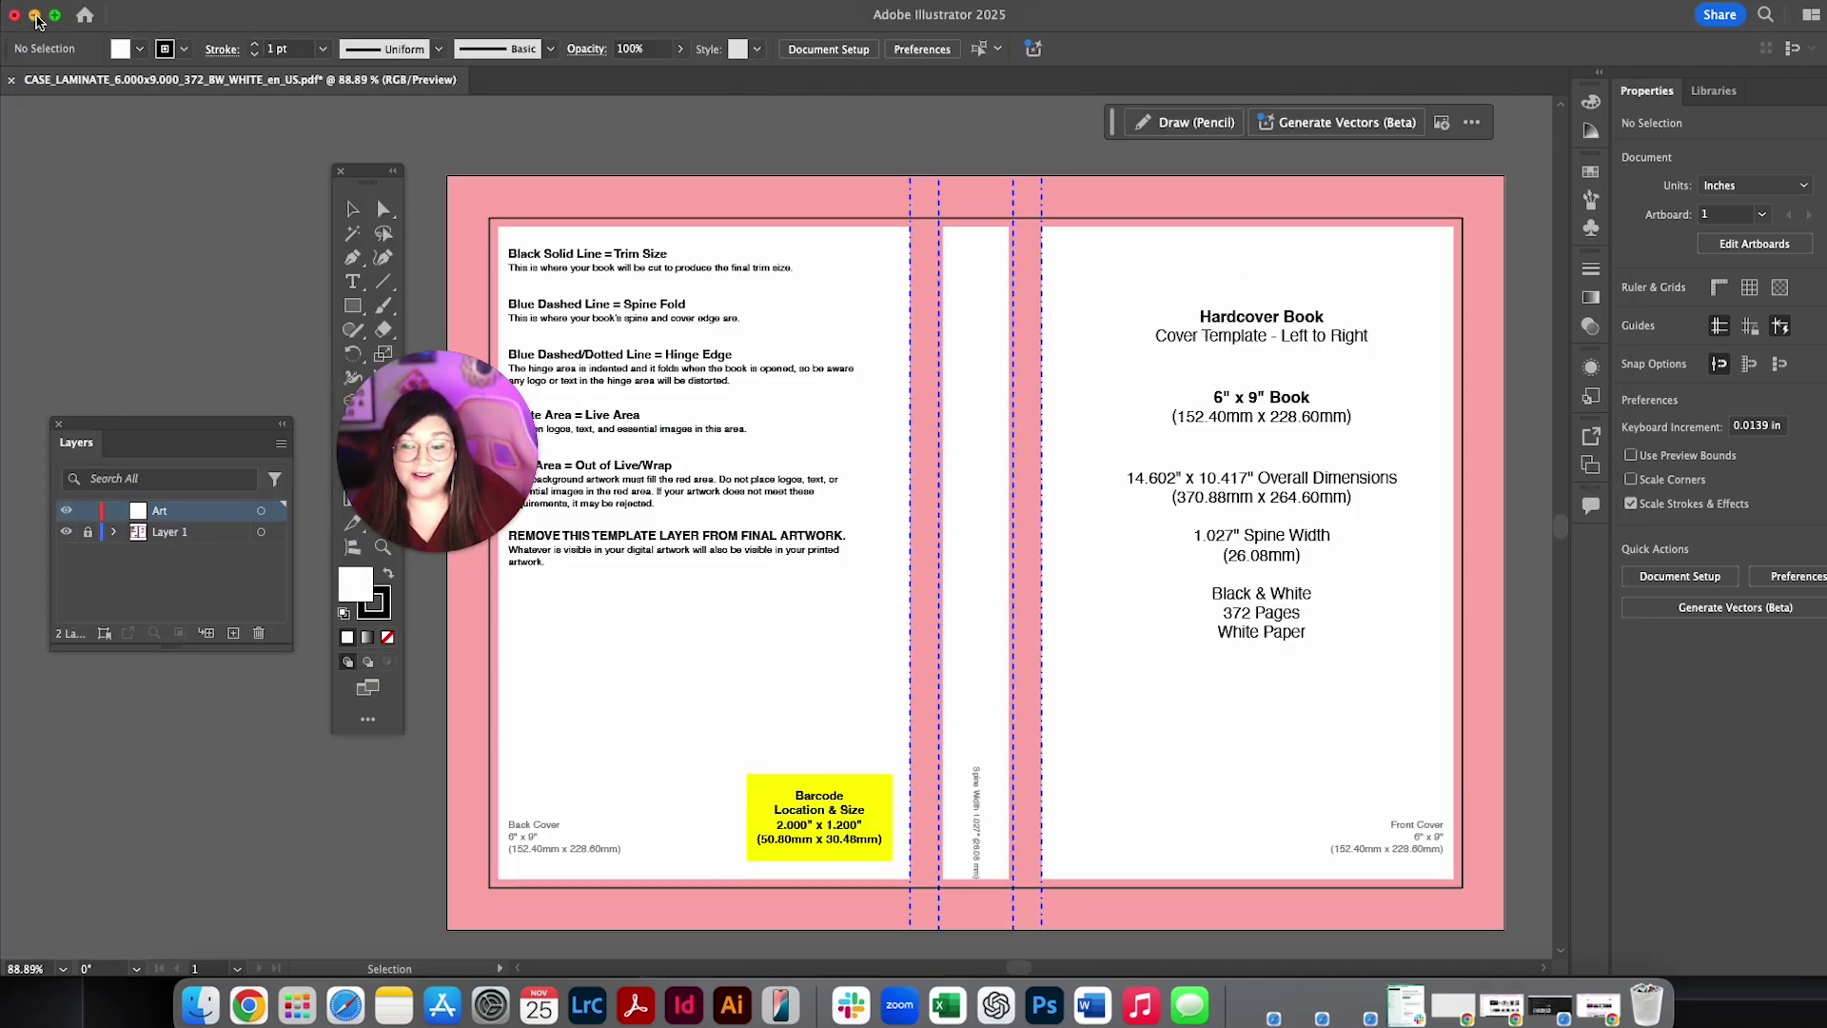
pyautogui.click(35, 15)
pyautogui.click(1456, 7)
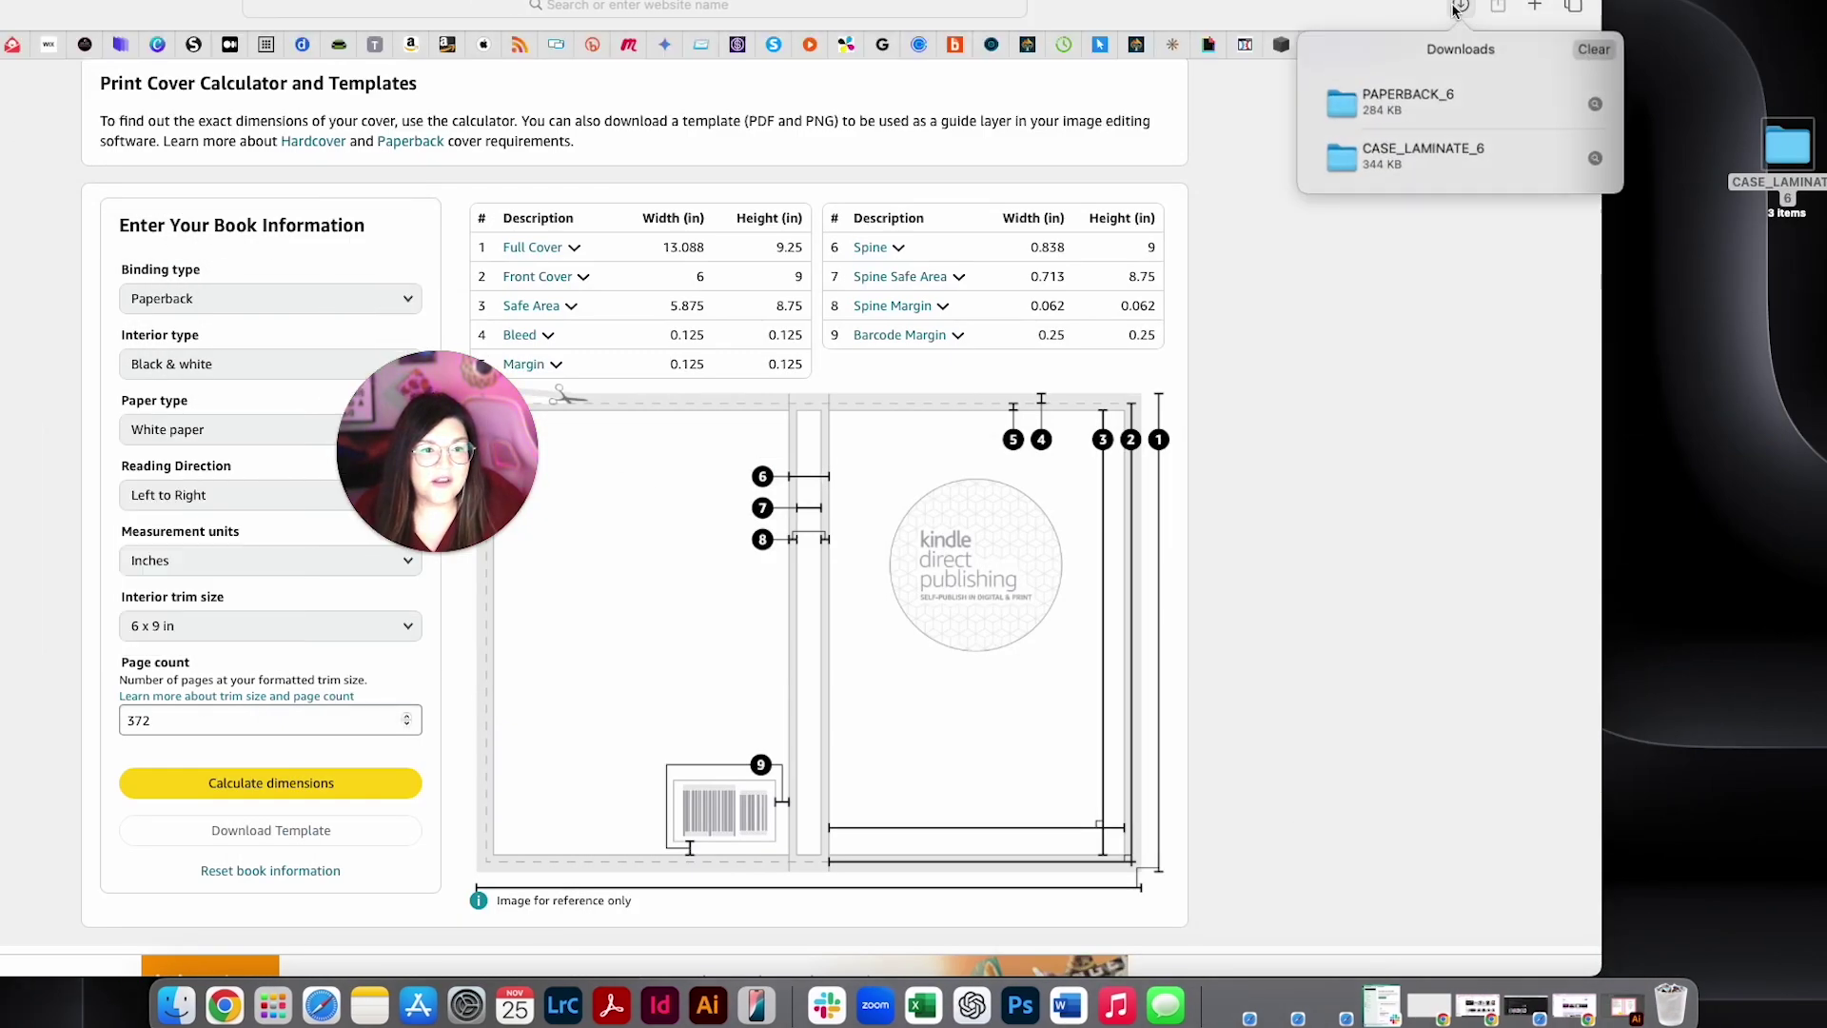
pyautogui.moveTo(1375, 96); pyautogui.dragTo(1711, 303)
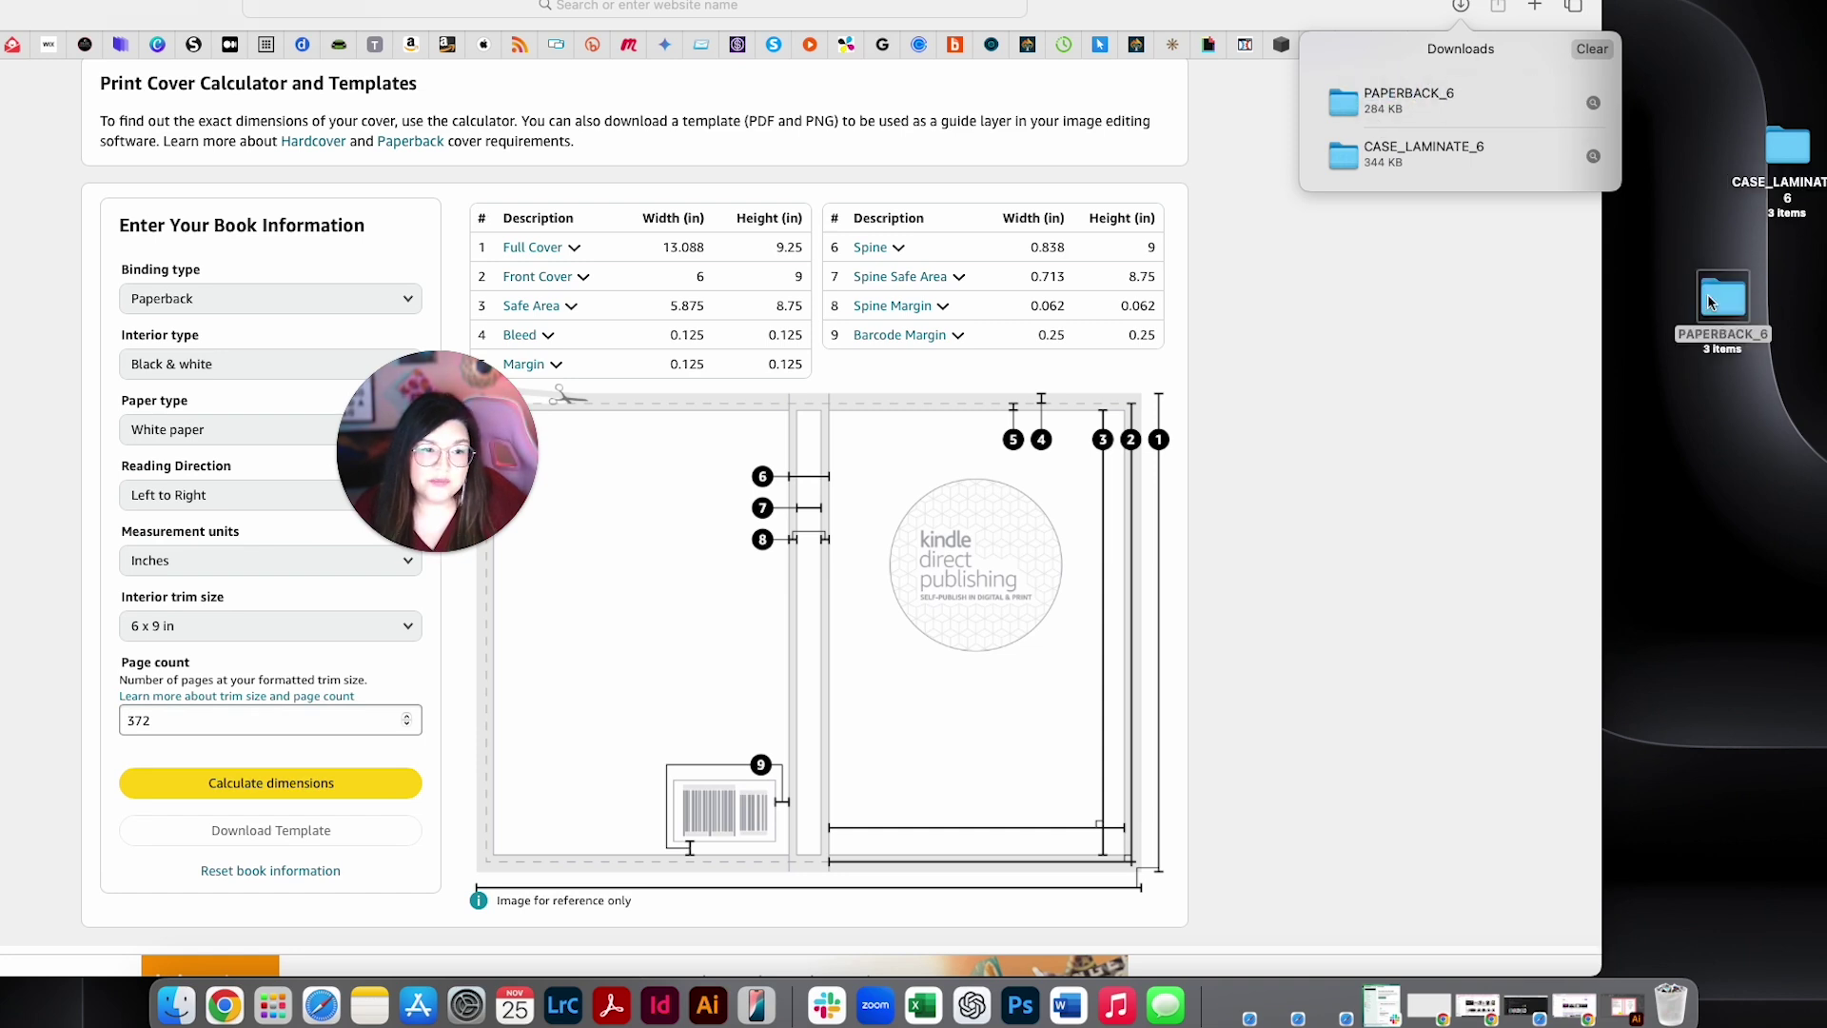
pyautogui.click(1600, 58)
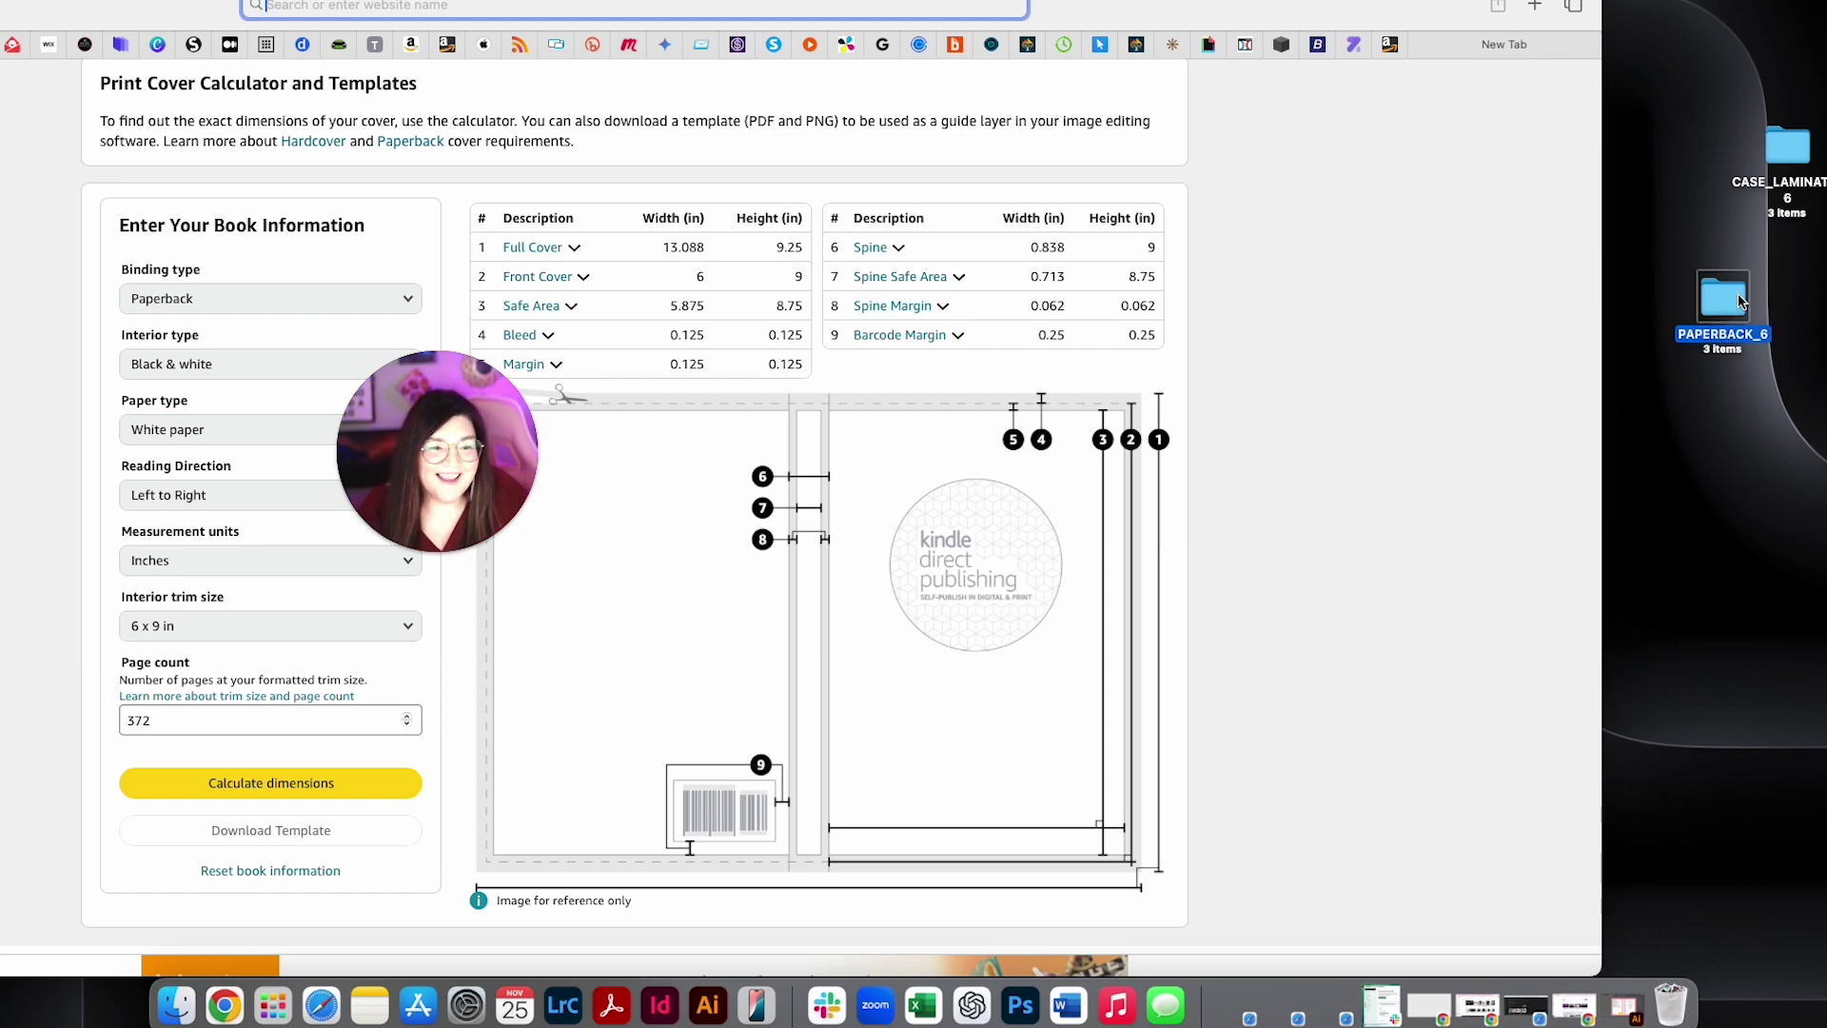
# Step: Open the template PDF from the PAPERBACK_6 desktop folder in Adobe Illustrator 2025
pyautogui.click(1739, 303)
pyautogui.doubleClick(1739, 303)
pyautogui.moveTo(573, 200); pyautogui.dragTo(652, 211)
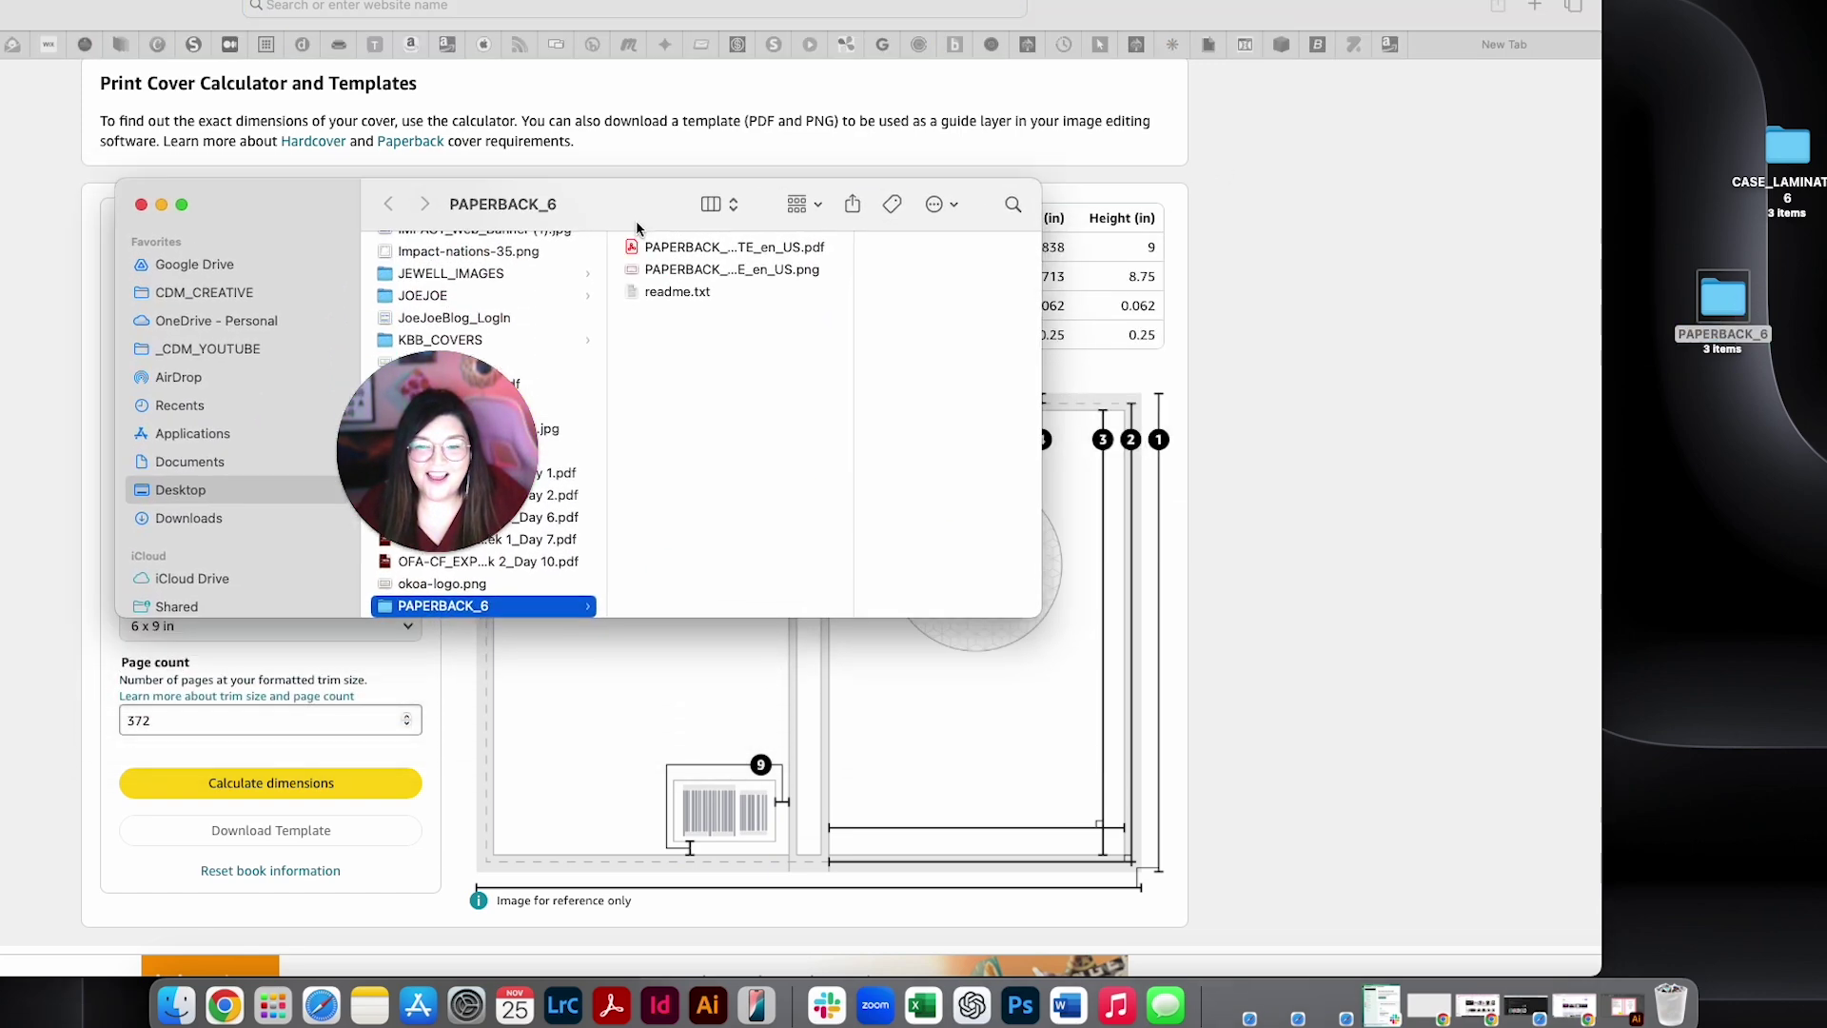
pyautogui.click(720, 244)
pyautogui.rightClick(706, 243)
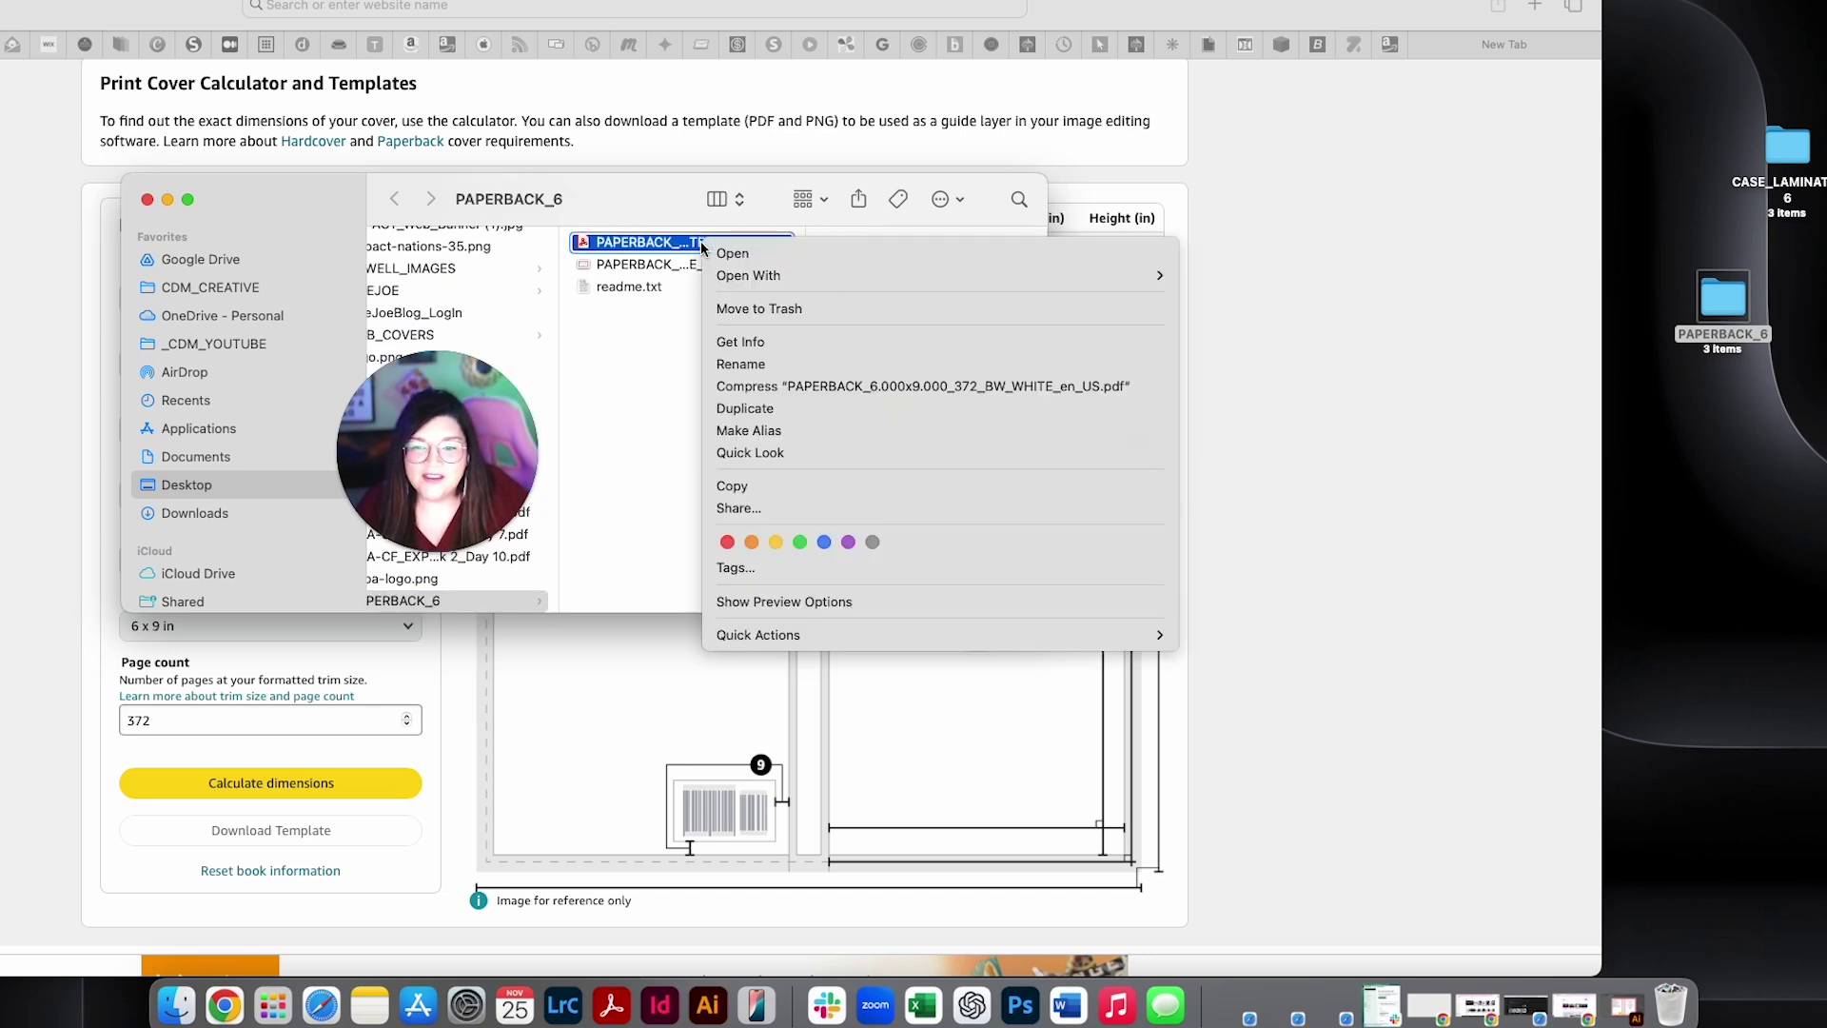
pyautogui.moveTo(822, 271)
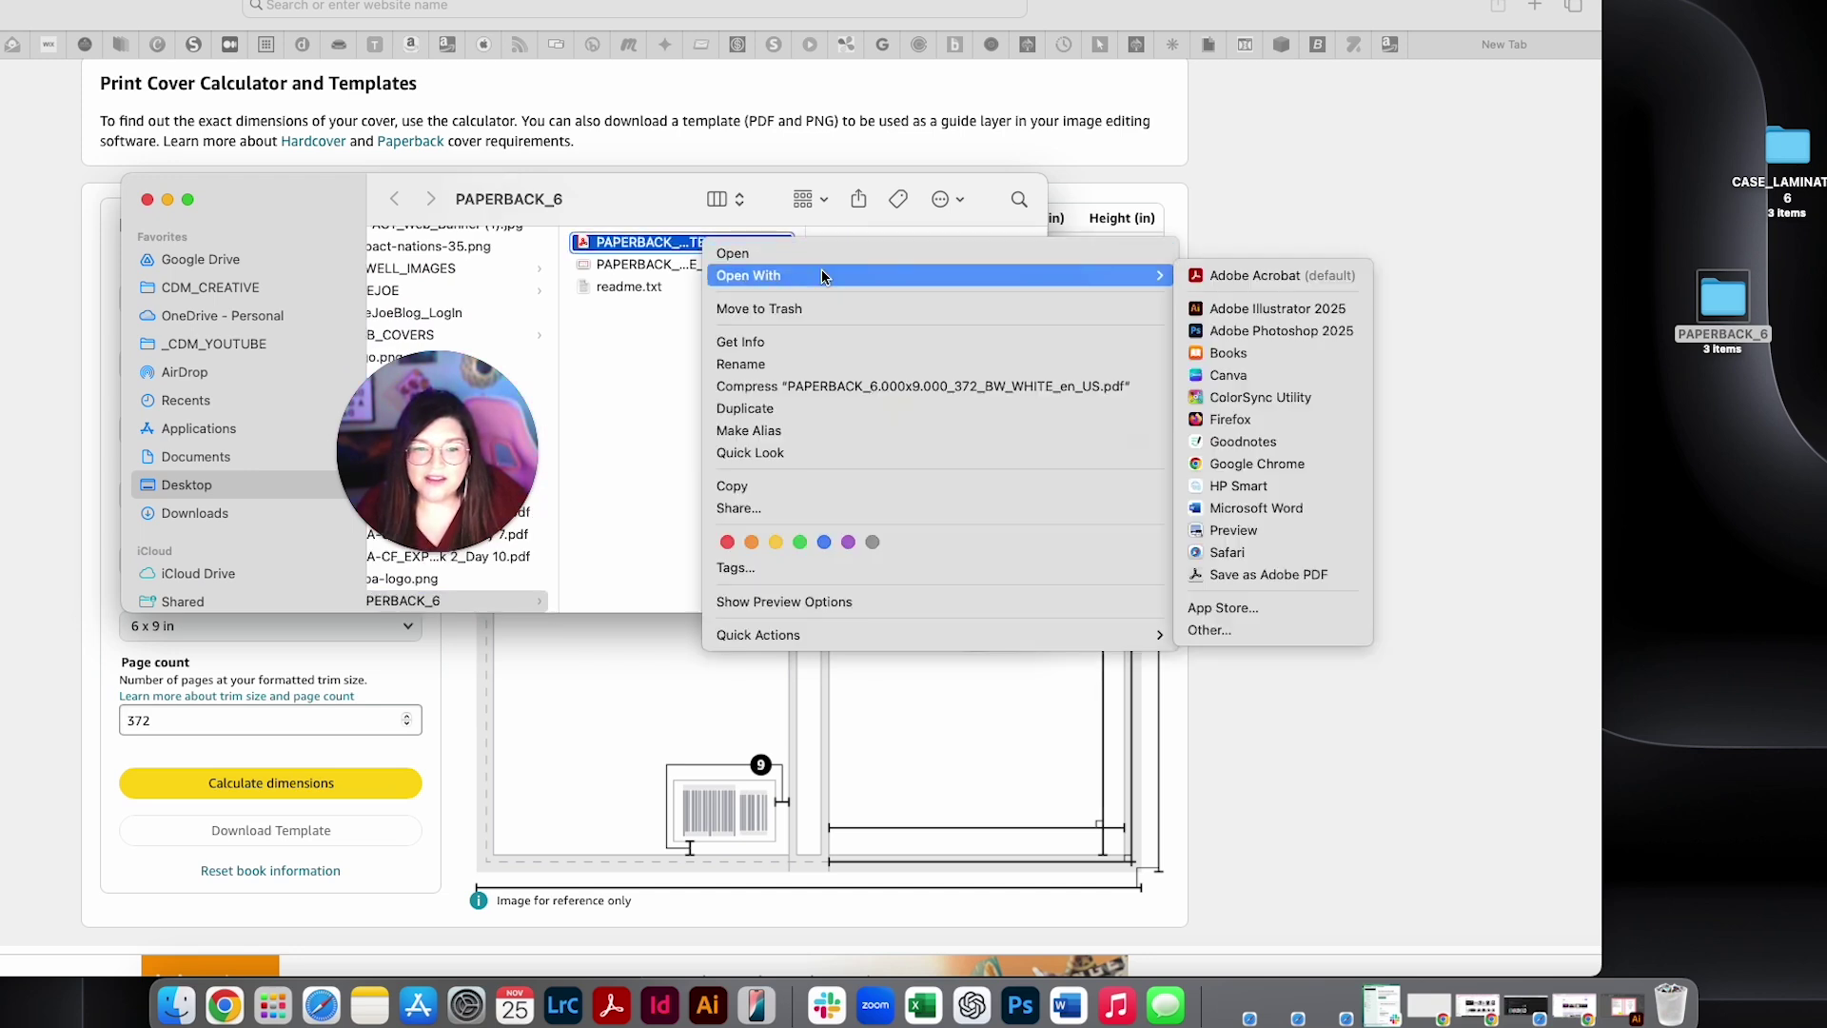
pyautogui.click(1266, 309)
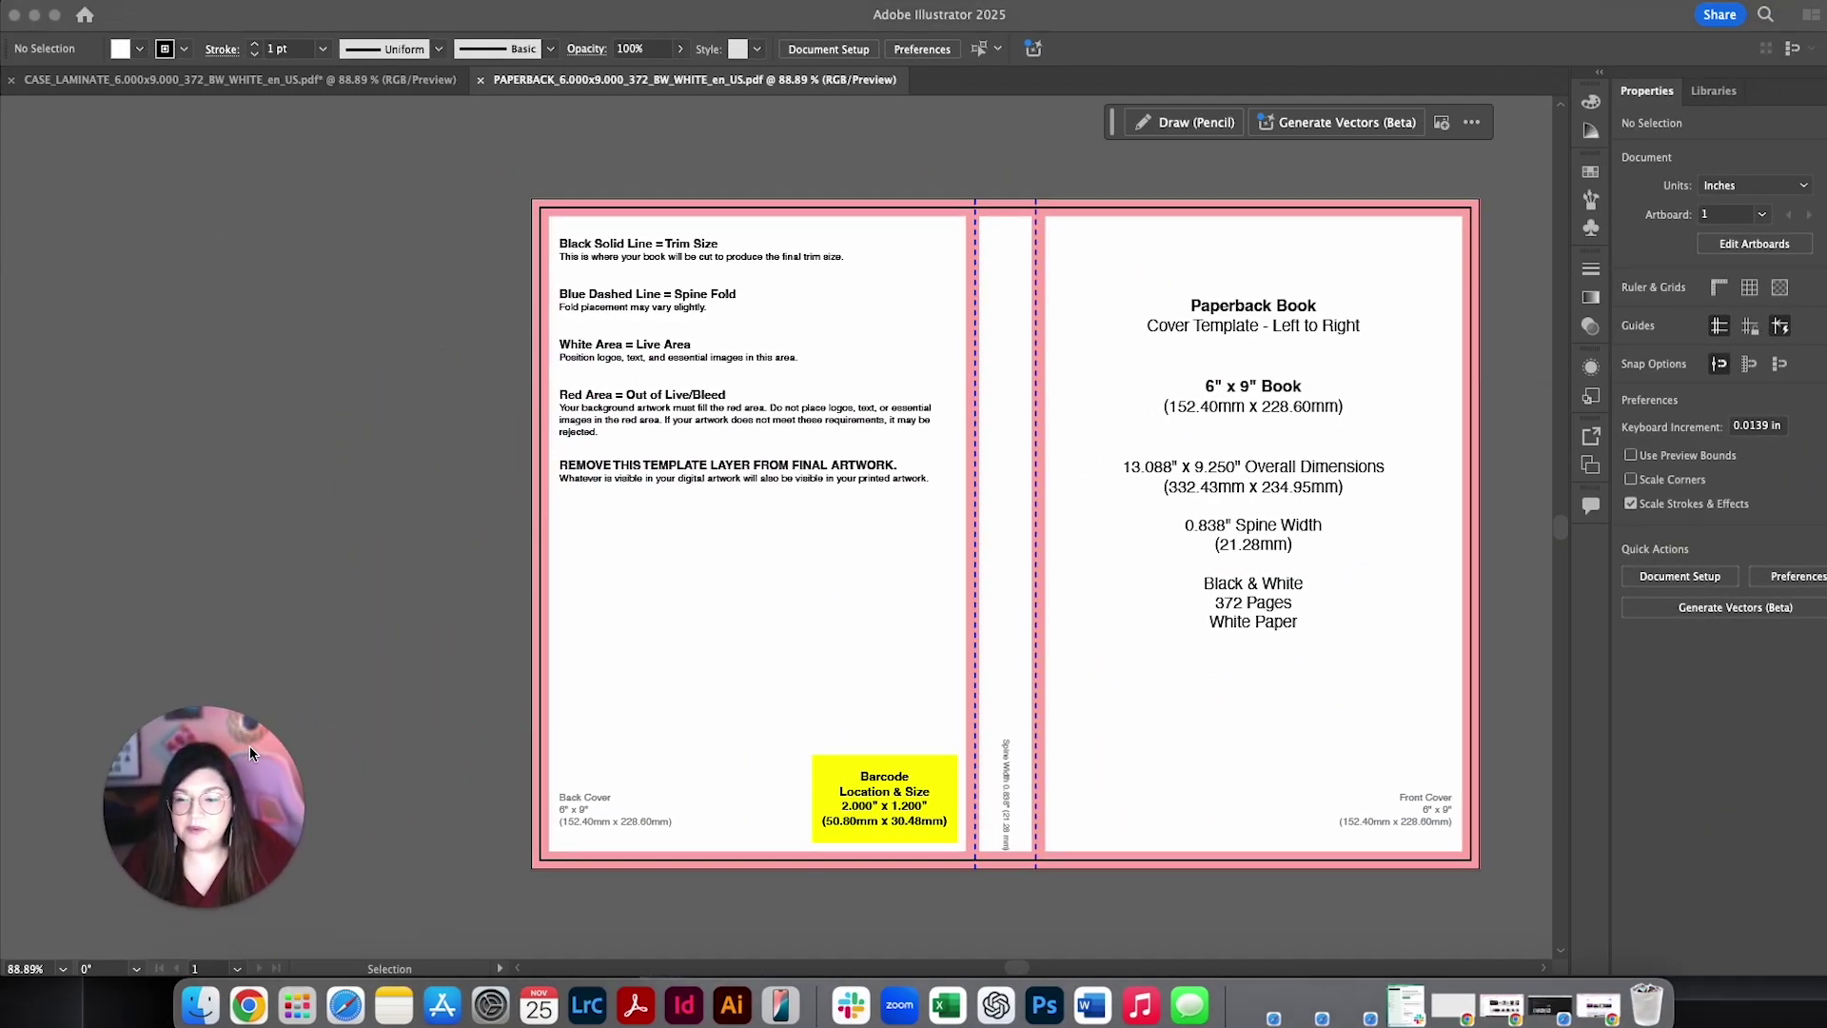
# Step: Reset the Essentials Classic workspace to its default layout and centre the cover template in view
pyautogui.click(466, 11)
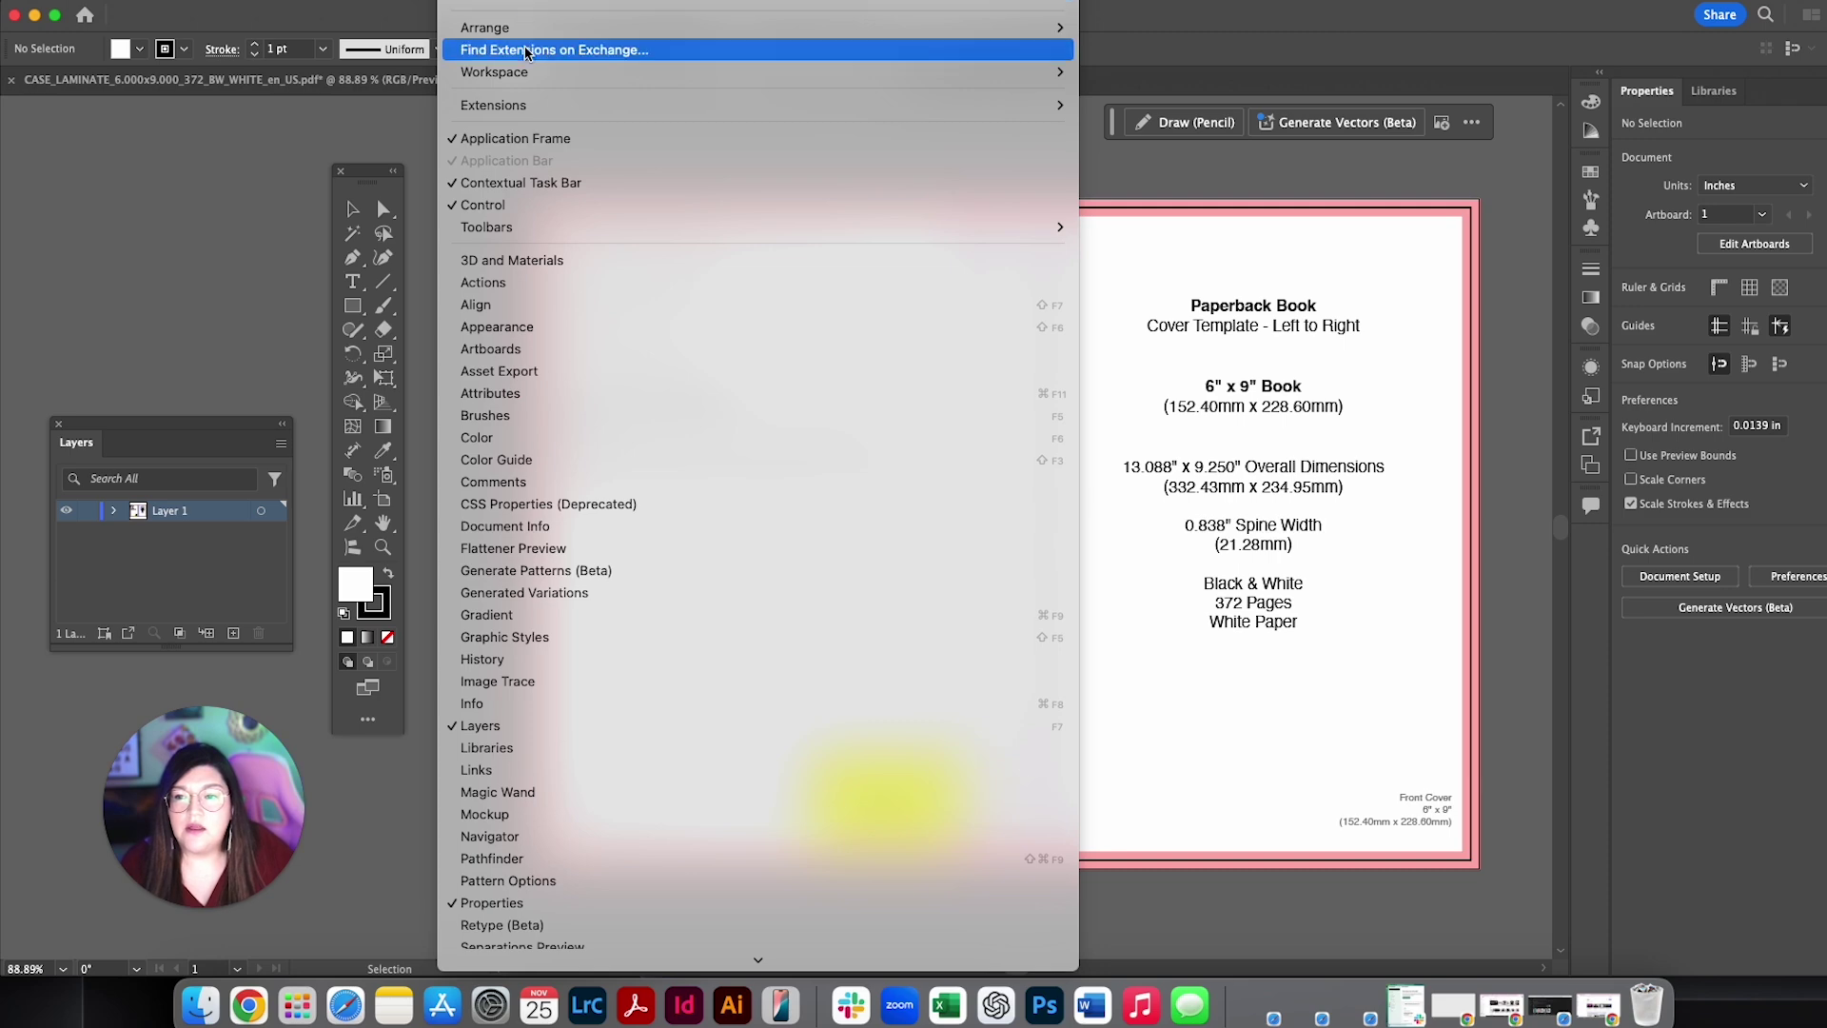
pyautogui.moveTo(525, 68)
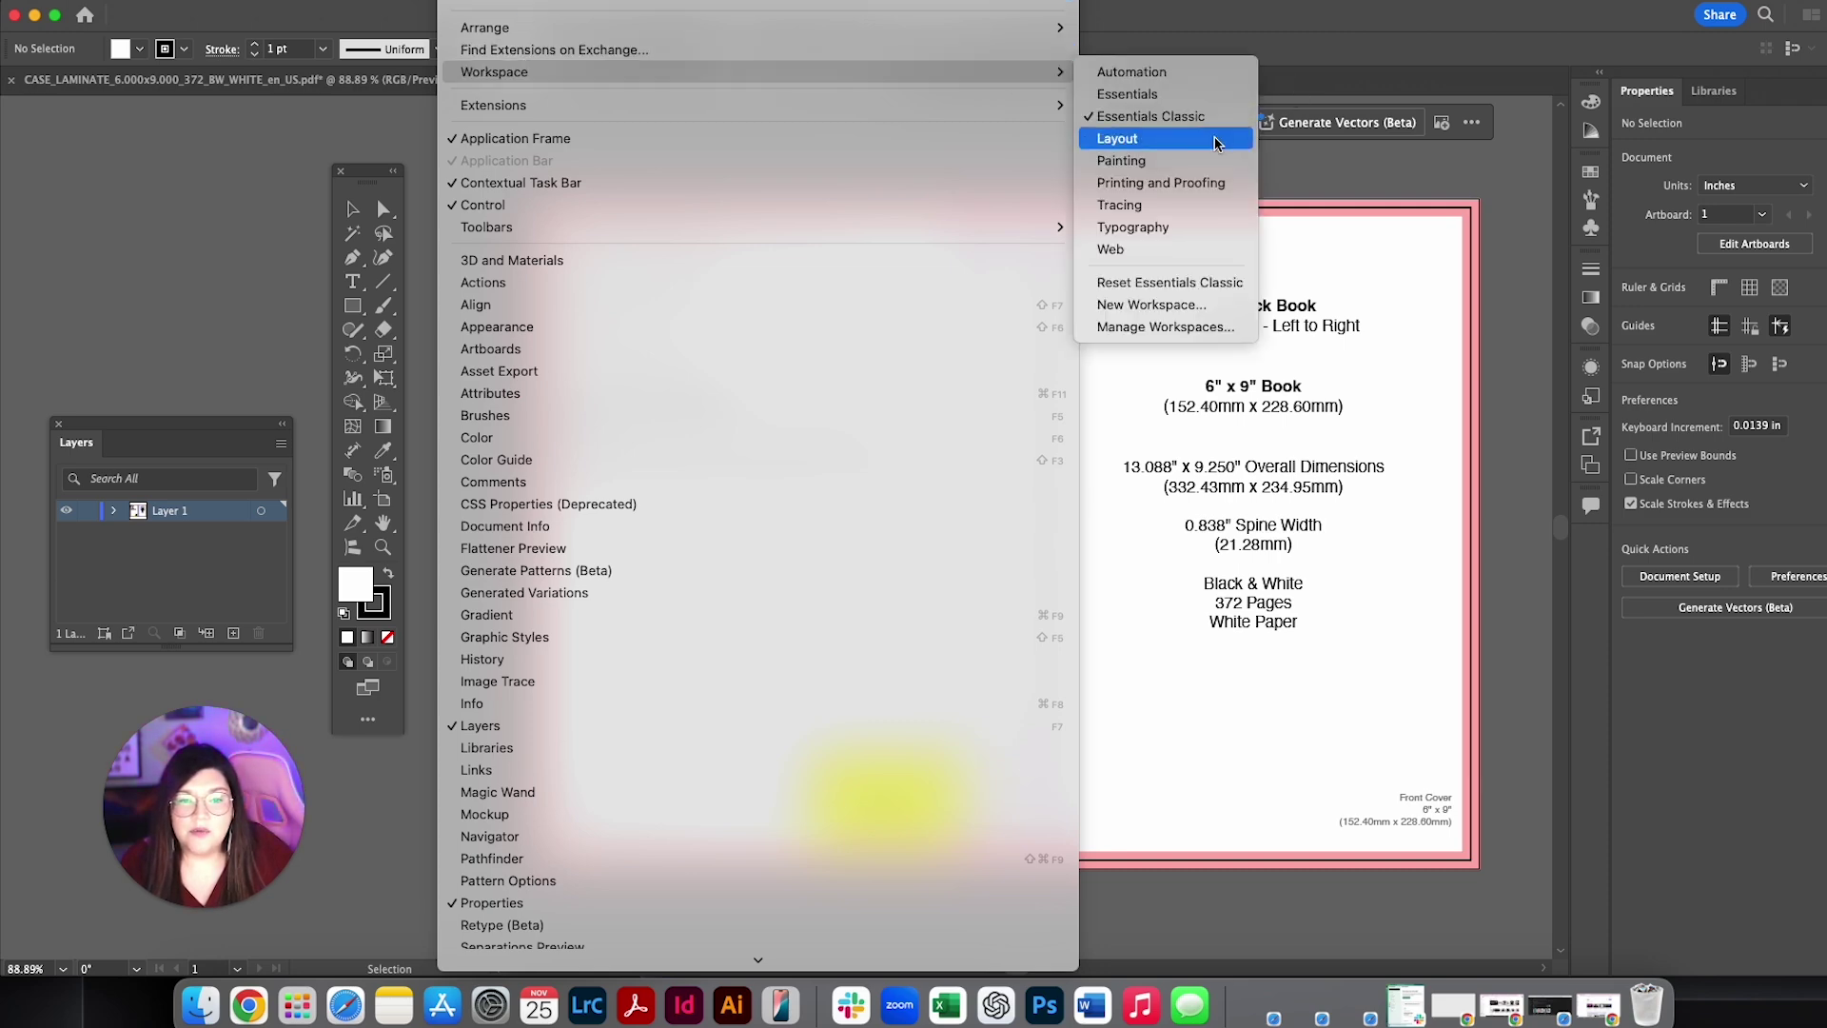
pyautogui.click(1161, 283)
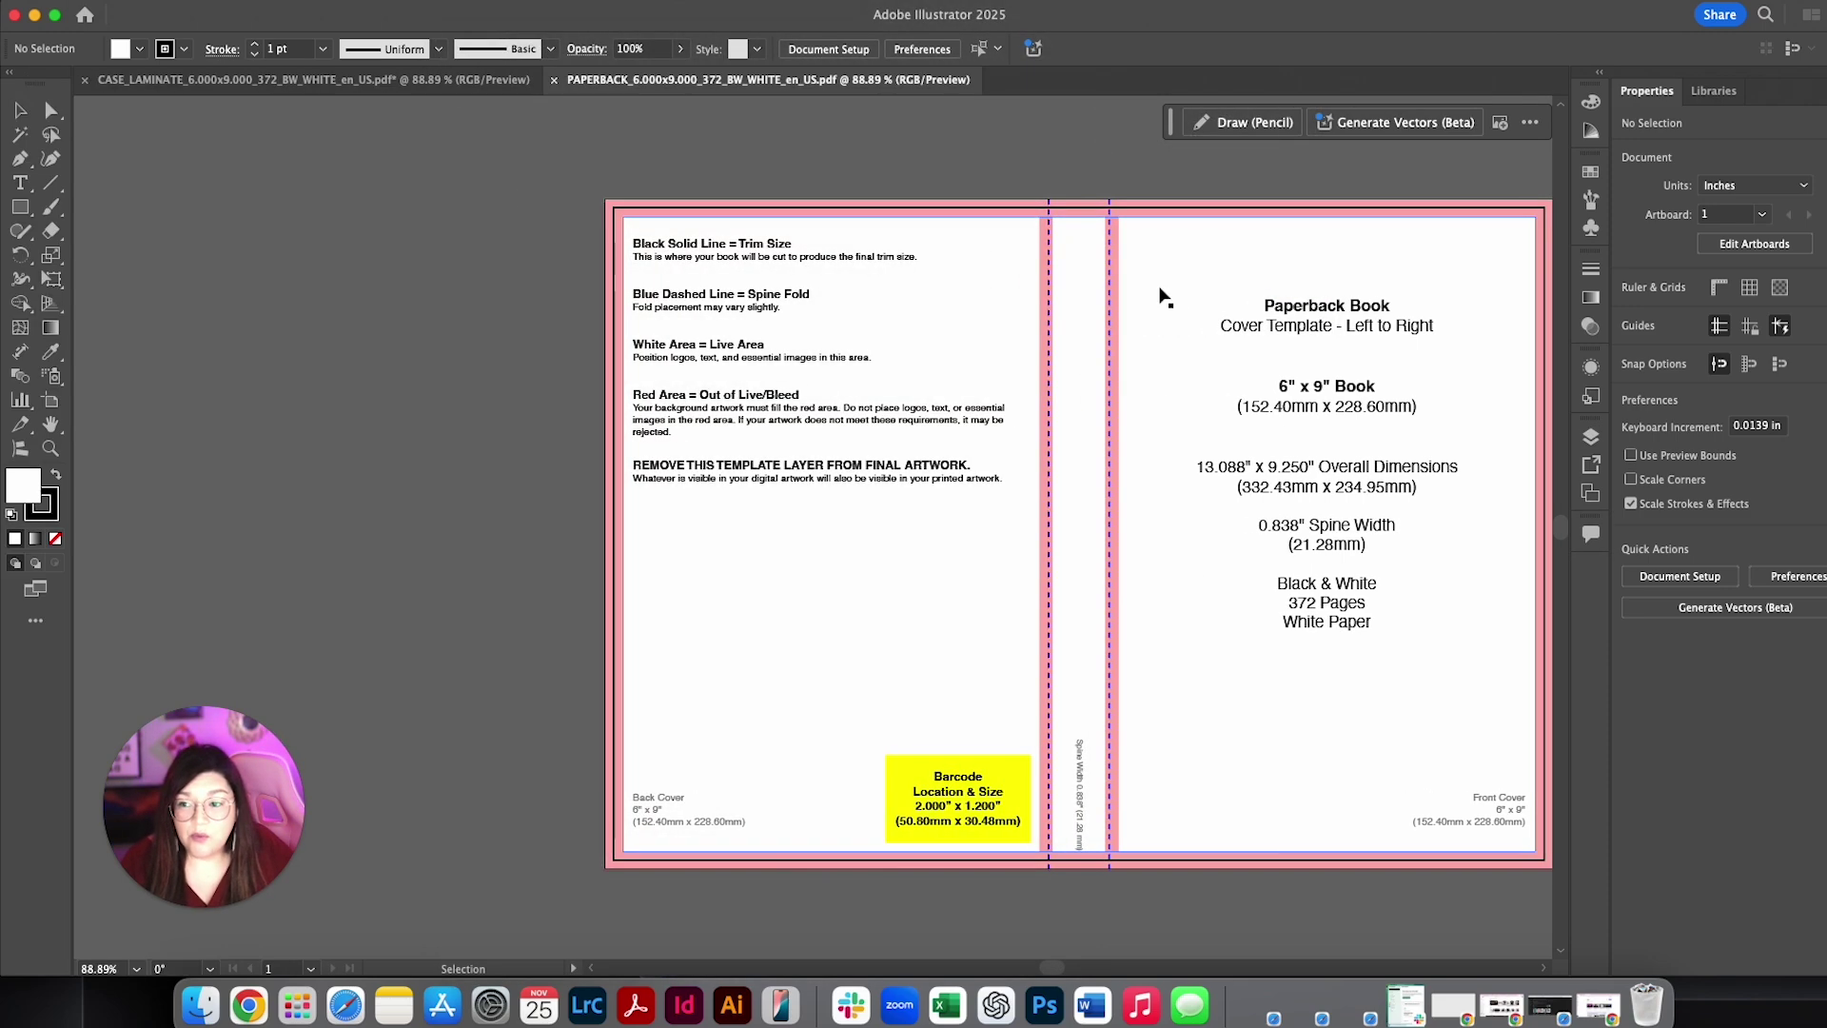
pyautogui.hscroll(5, 1161, 295)
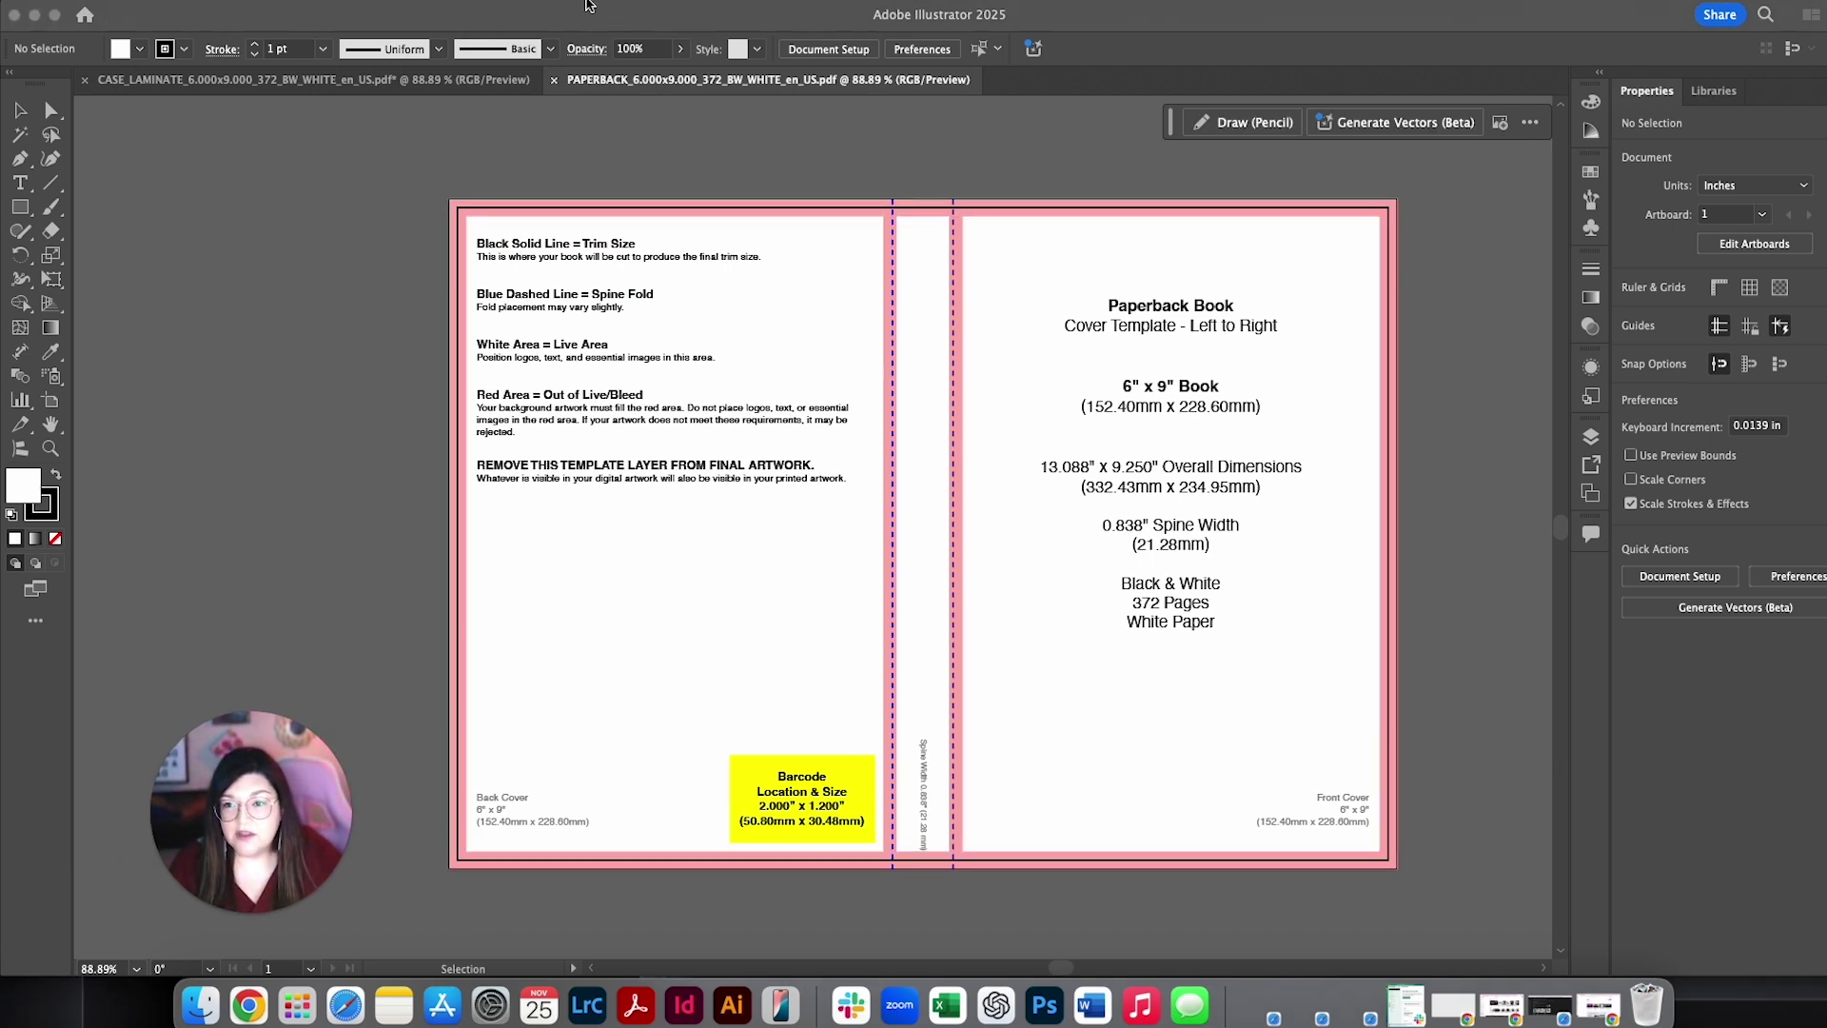
pyautogui.click(465, 11)
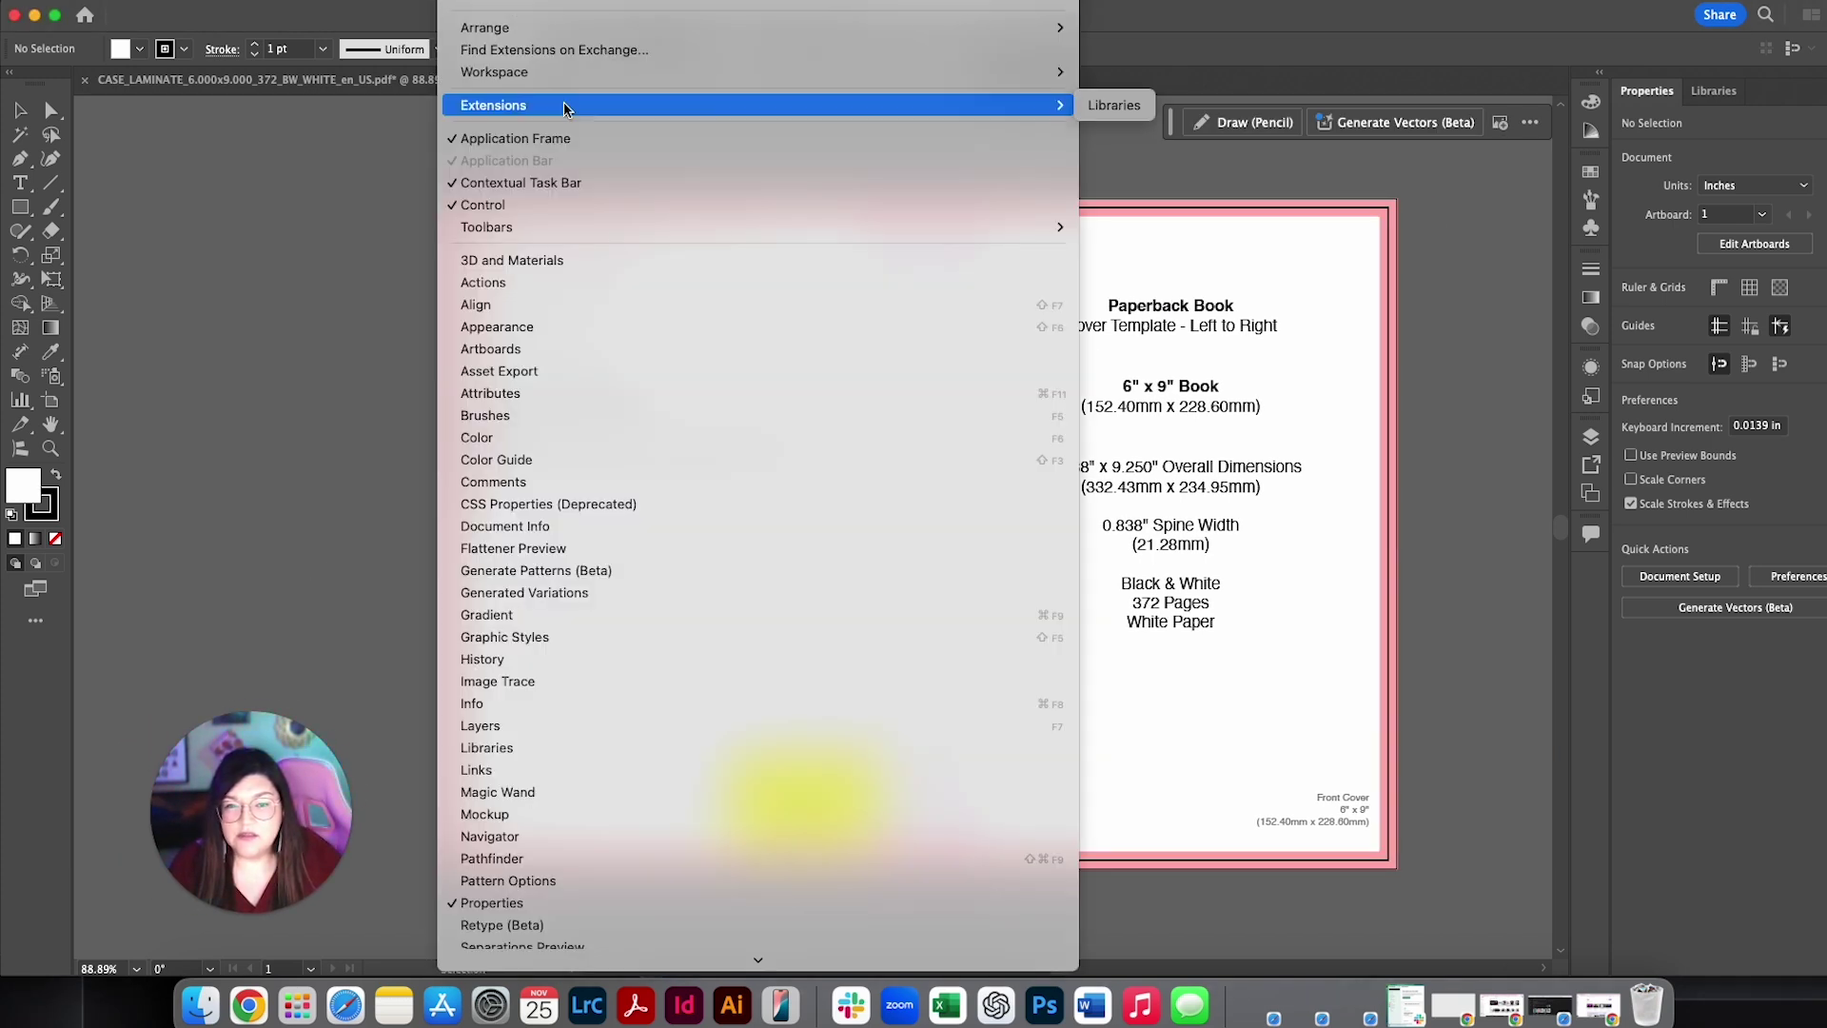
pyautogui.moveTo(571, 73)
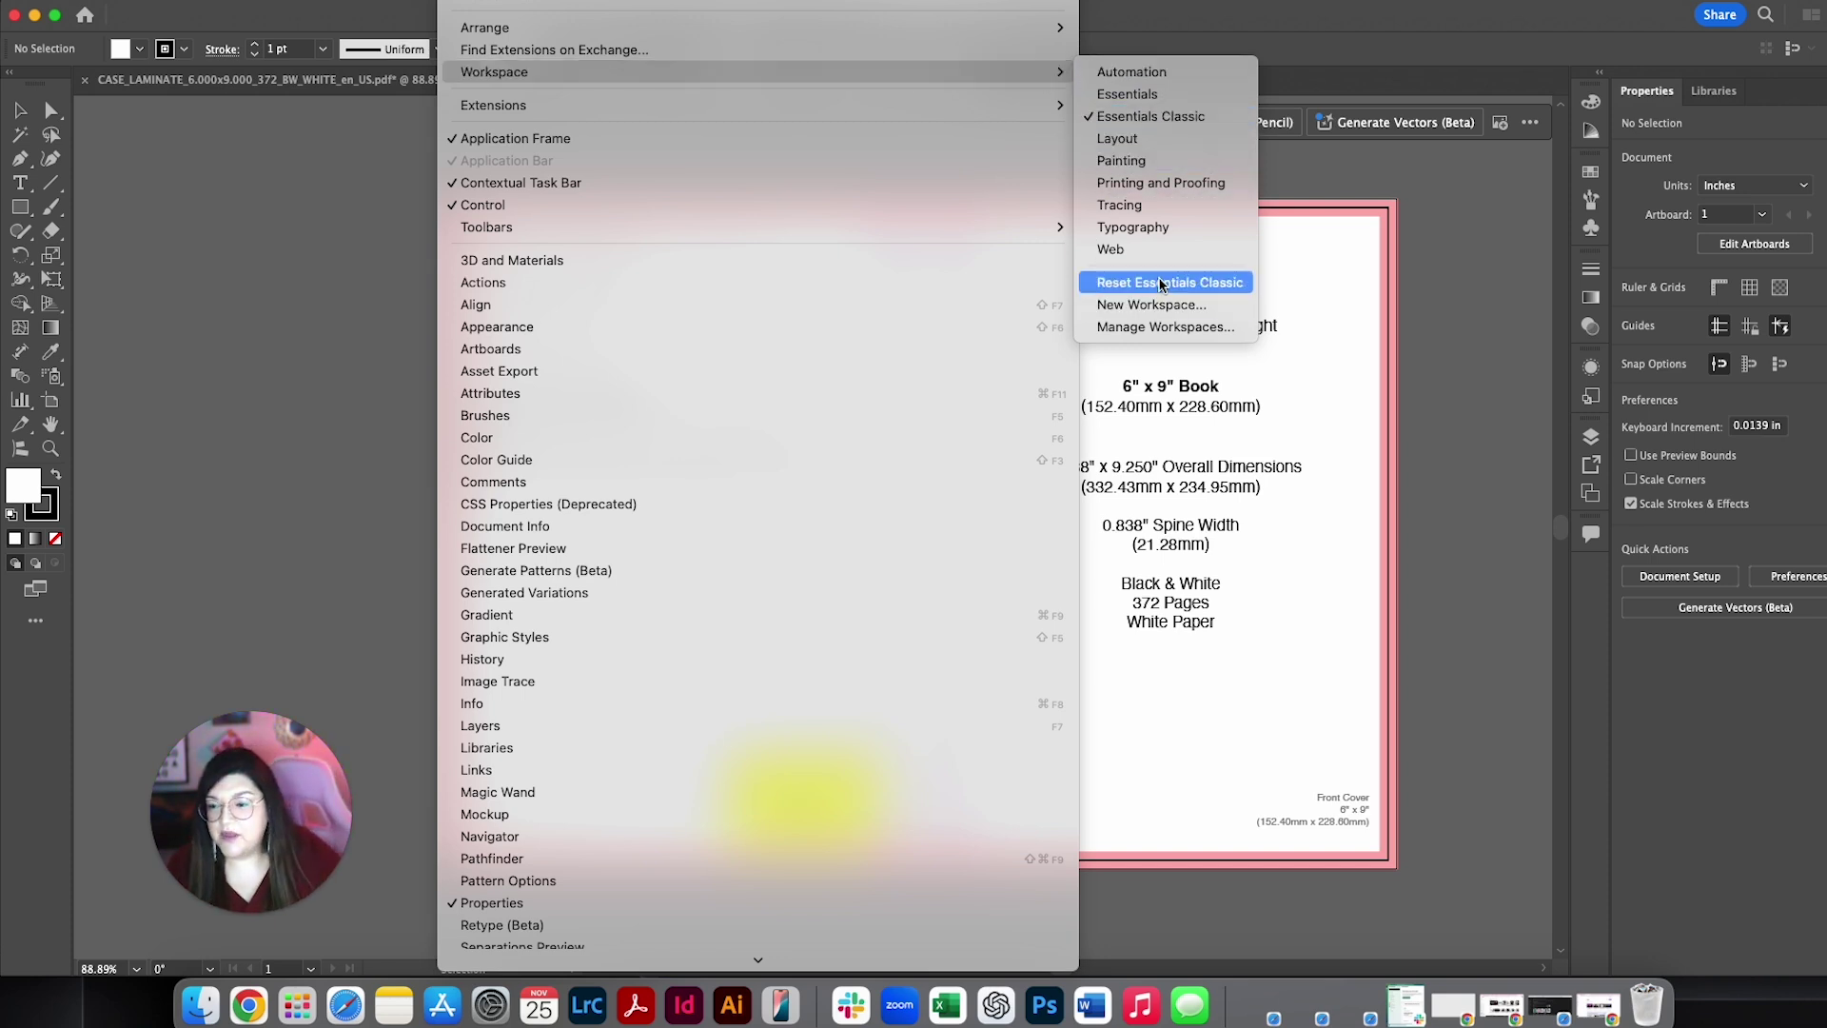
pyautogui.click(121, 116)
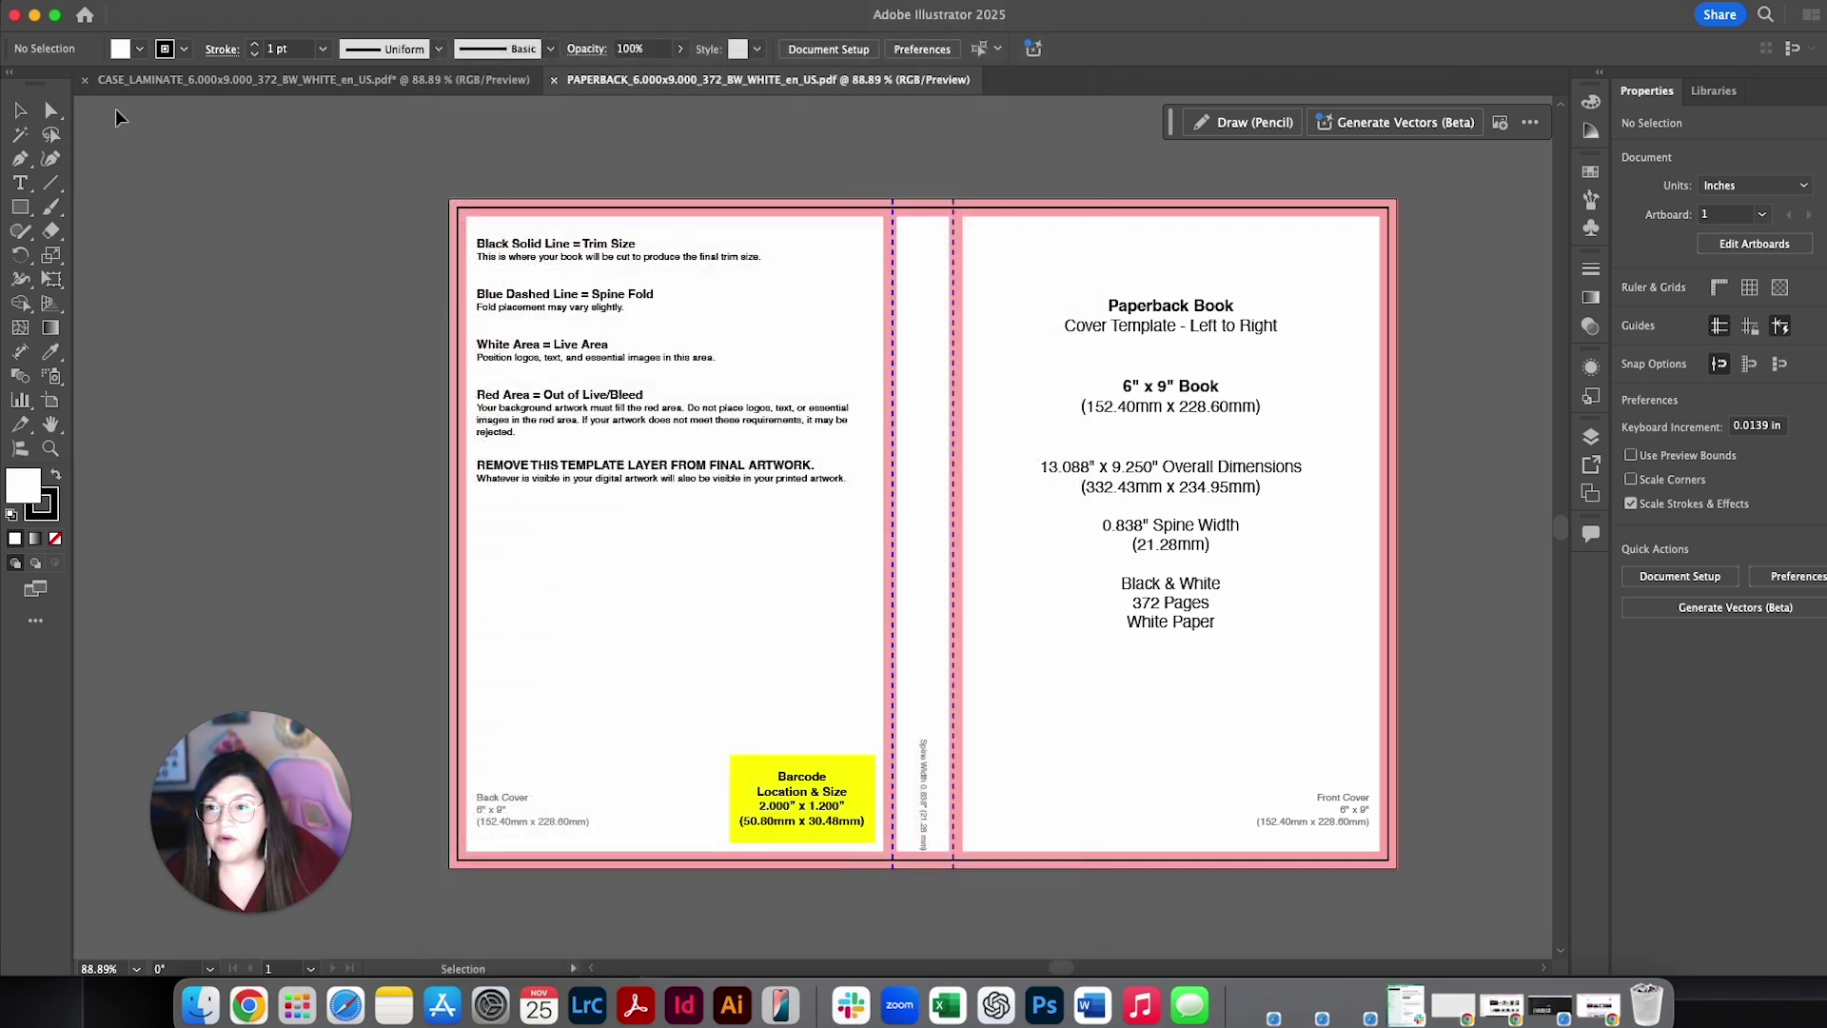
# Step: Undock the drawing tools so they float beside the back cover of the template
pyautogui.moveTo(31, 82); pyautogui.dragTo(266, 141)
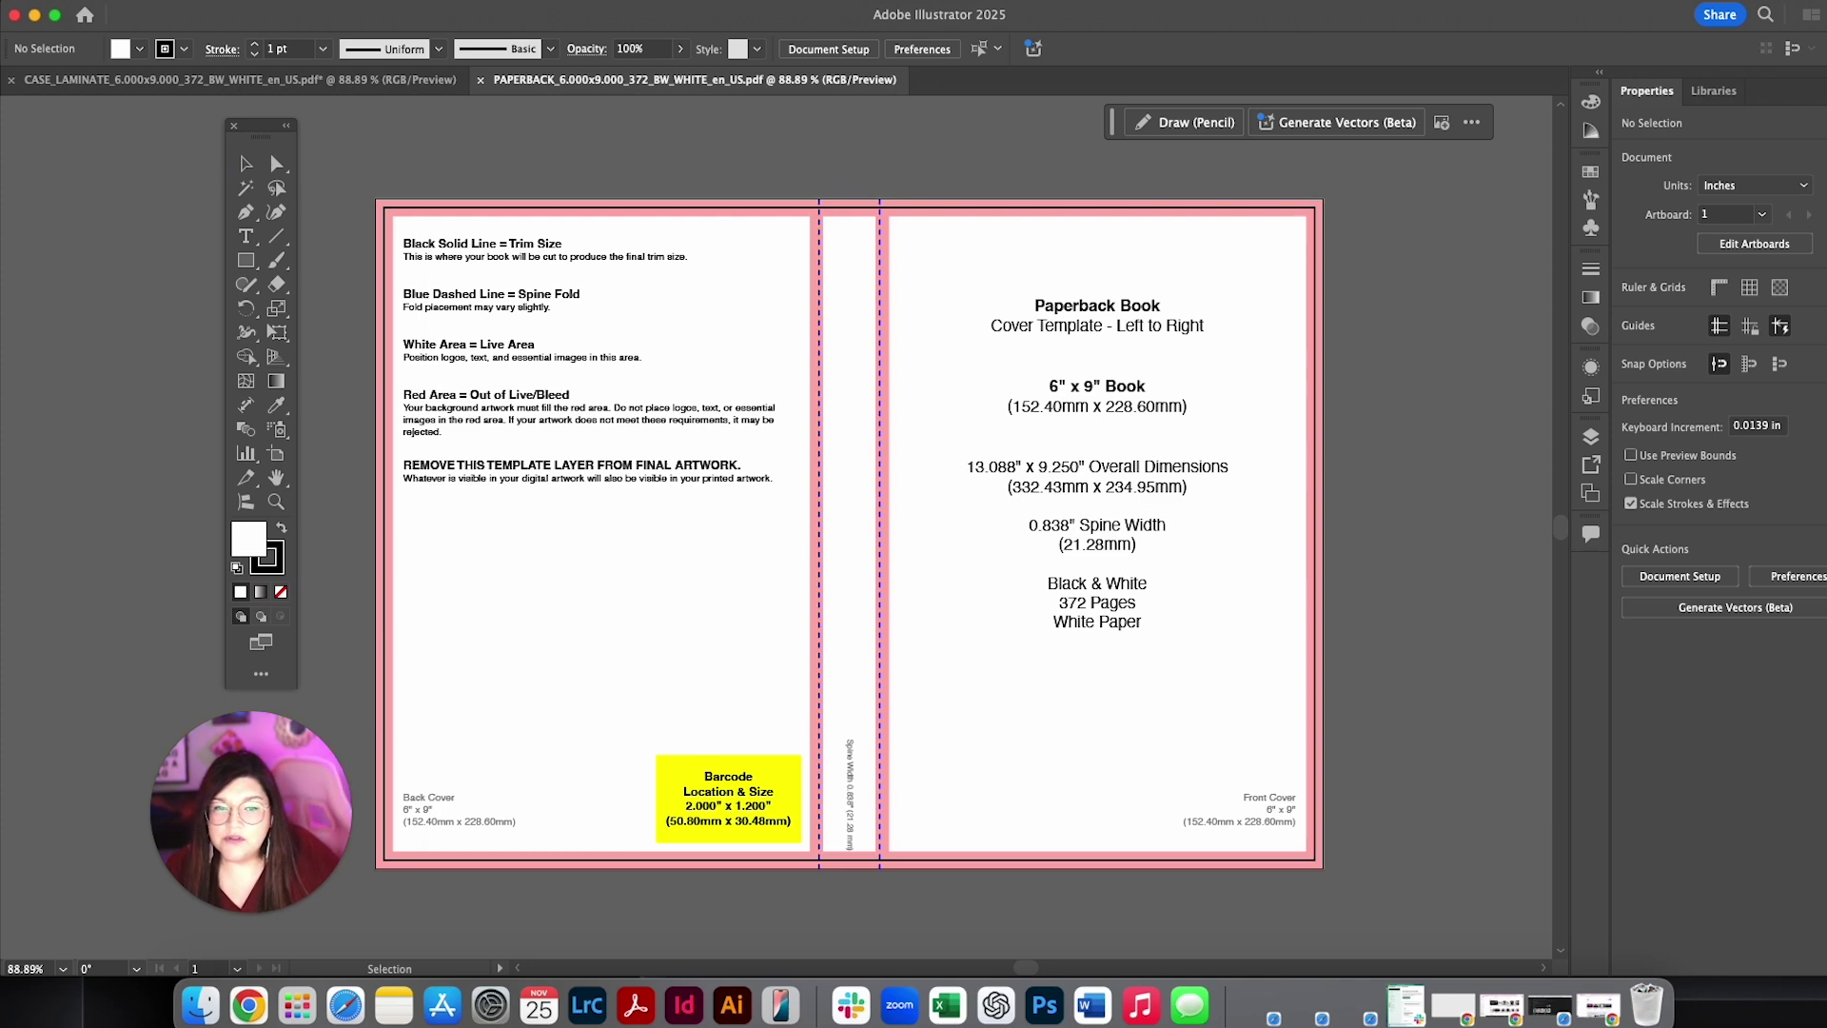
pyautogui.click(471, 0)
pyautogui.moveTo(538, 8)
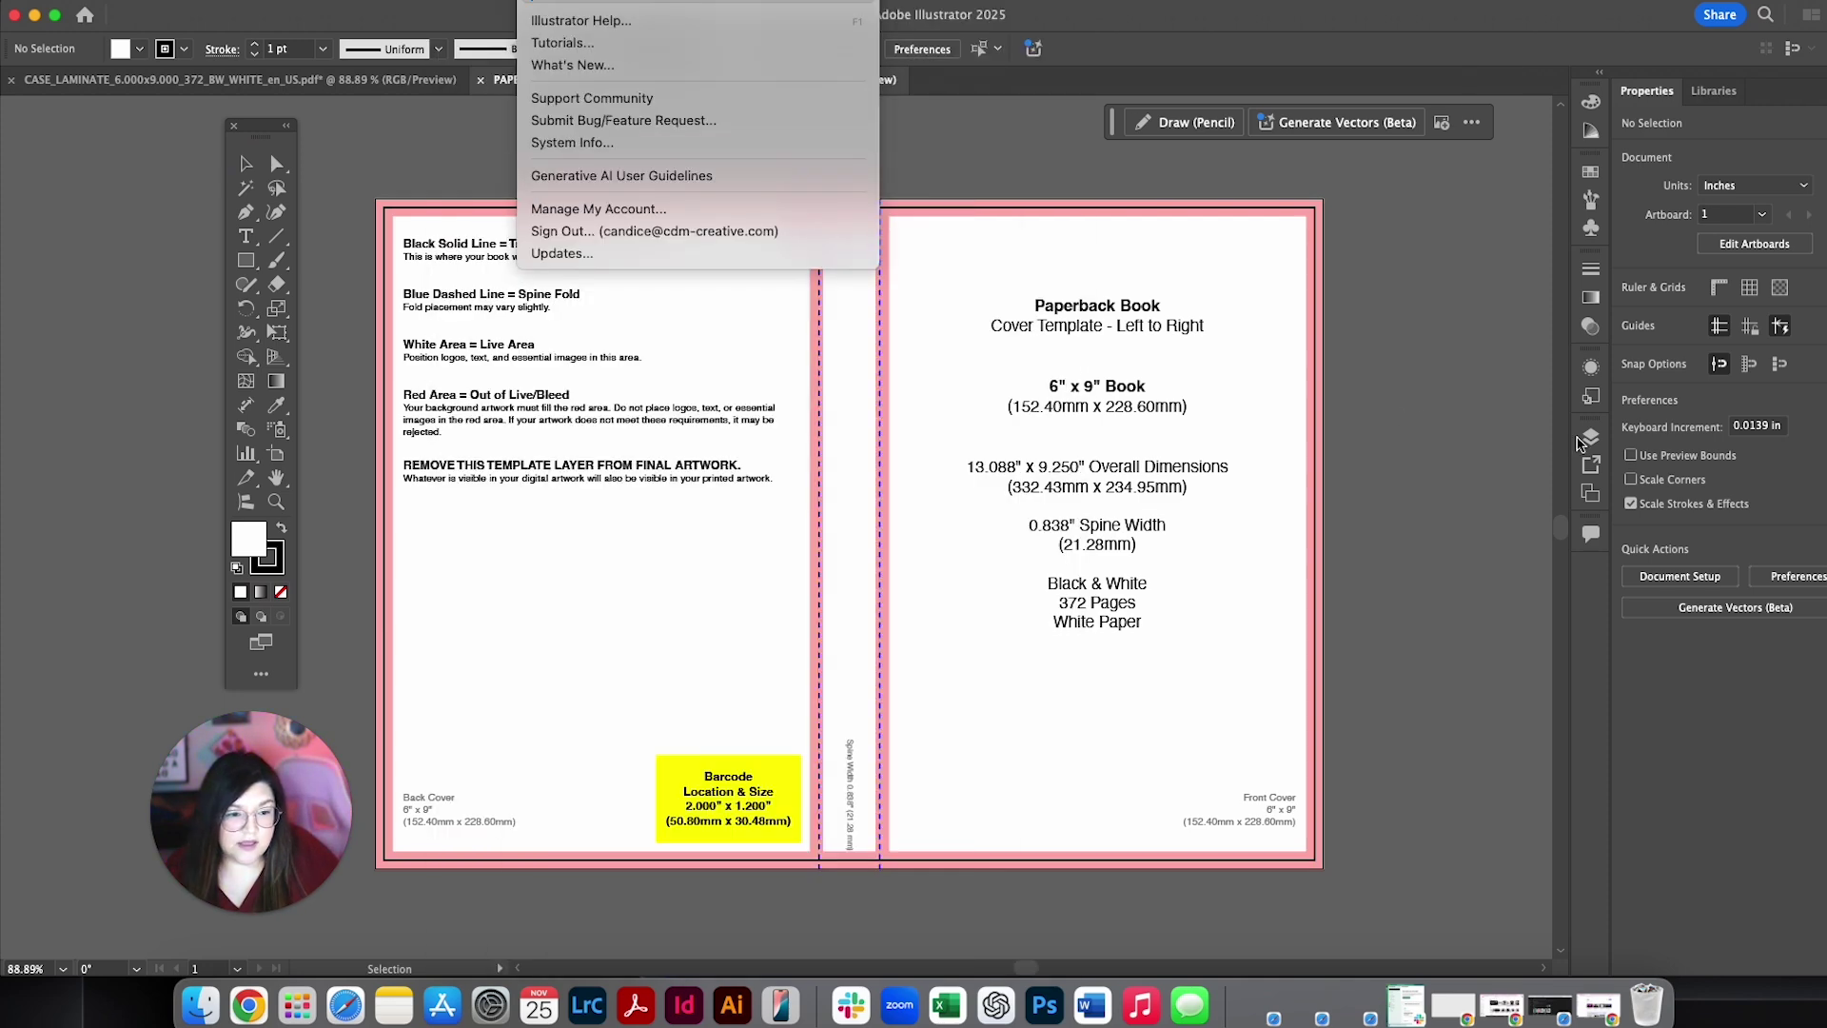
pyautogui.moveTo(472, 8)
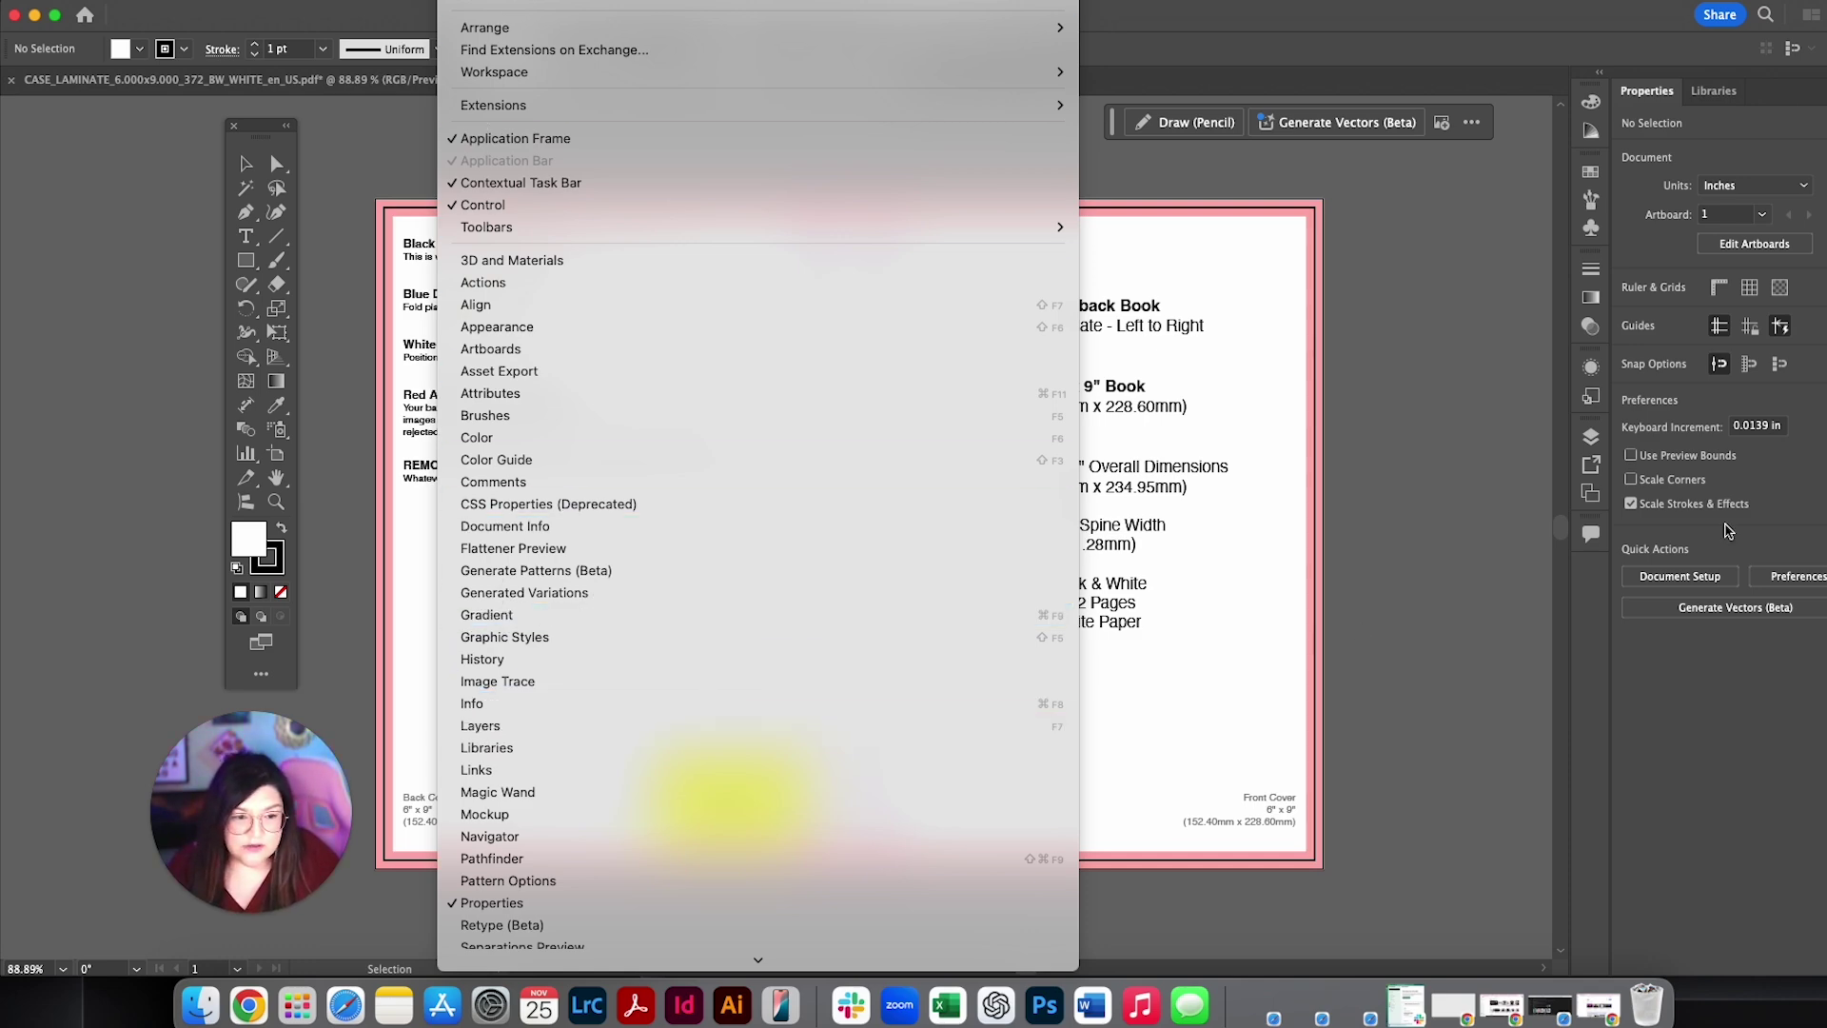
pyautogui.click(1433, 398)
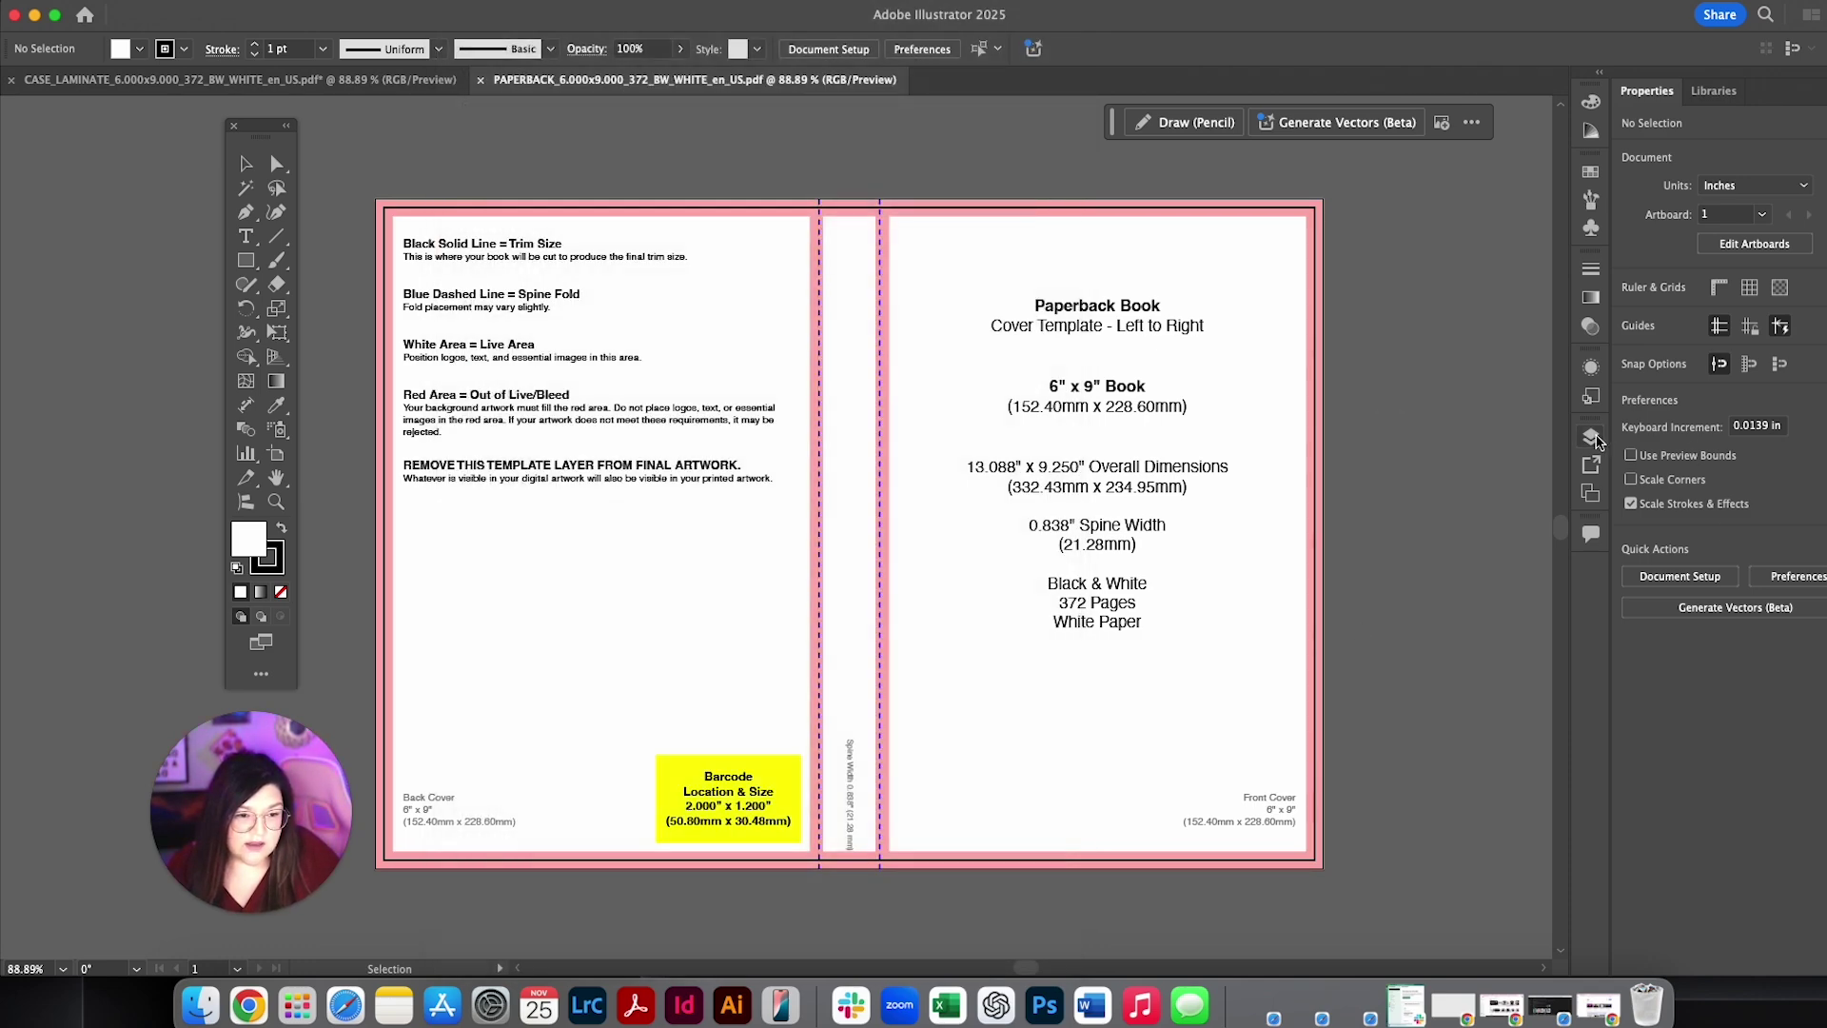
# Step: Show the document's layers and add a new layer named ART above the template layer
pyautogui.click(1595, 440)
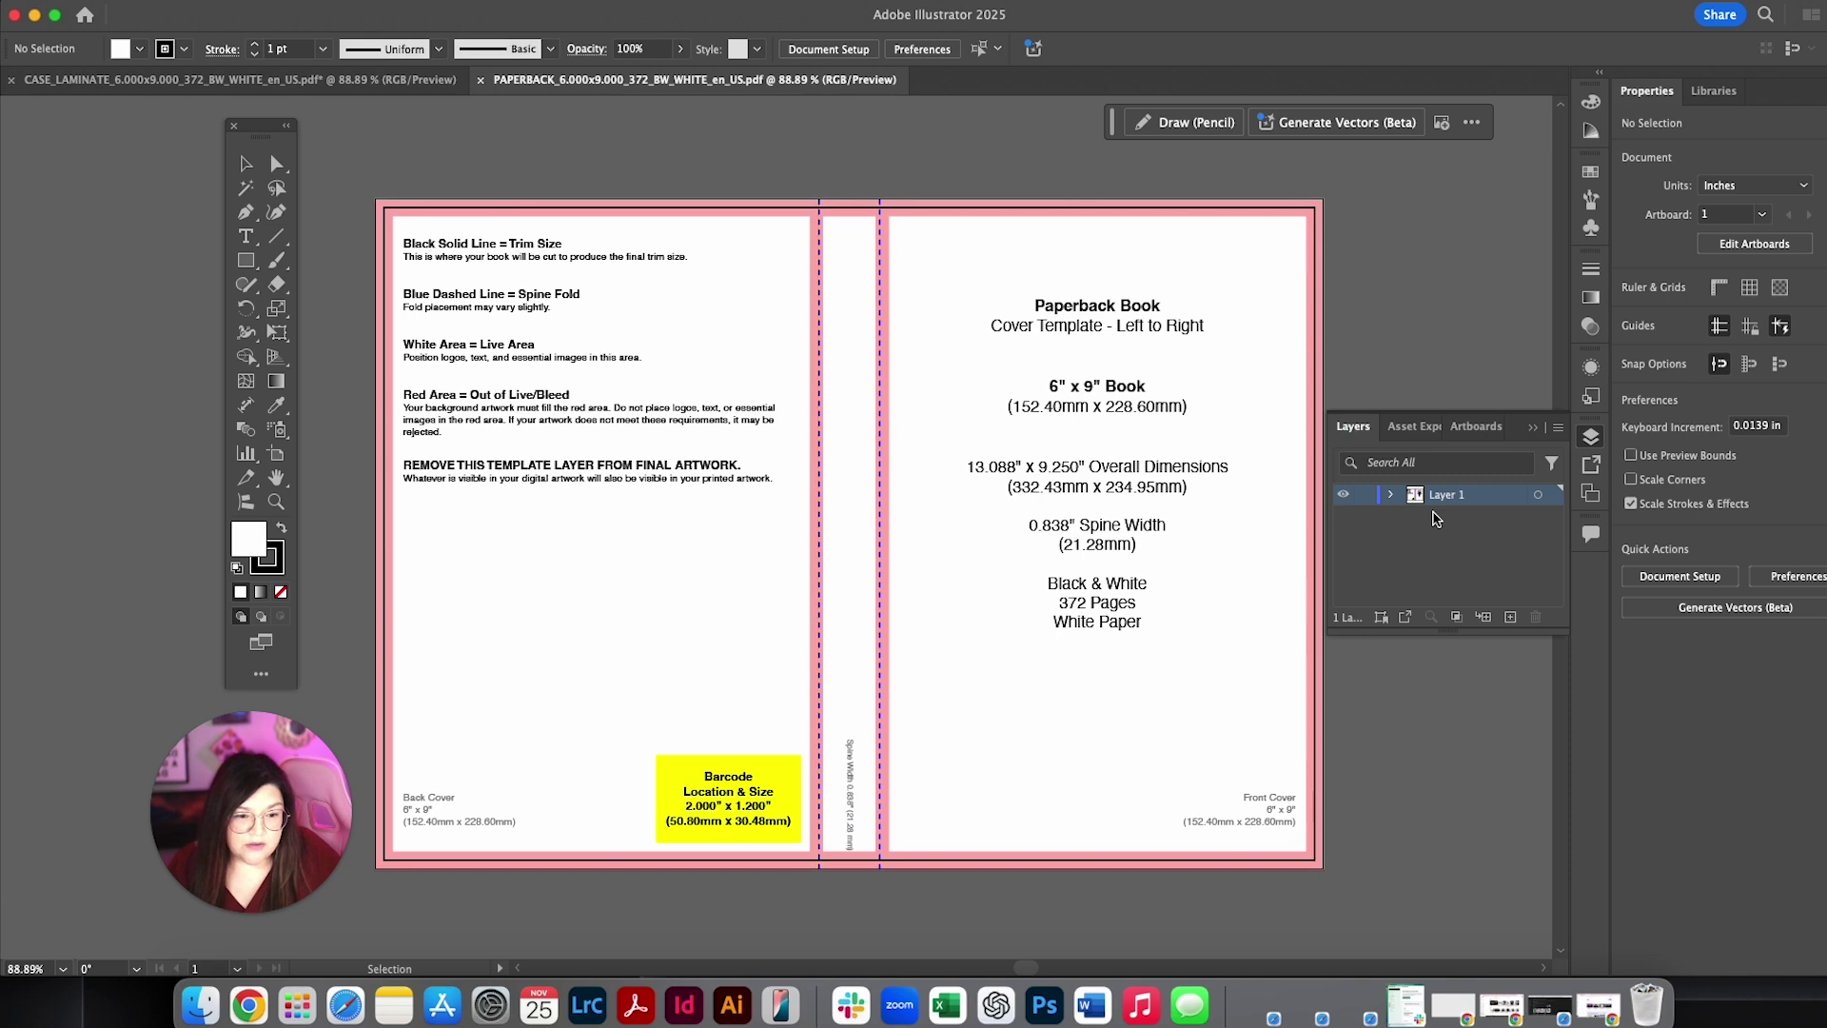
pyautogui.moveTo(1488, 633); pyautogui.dragTo(1494, 754)
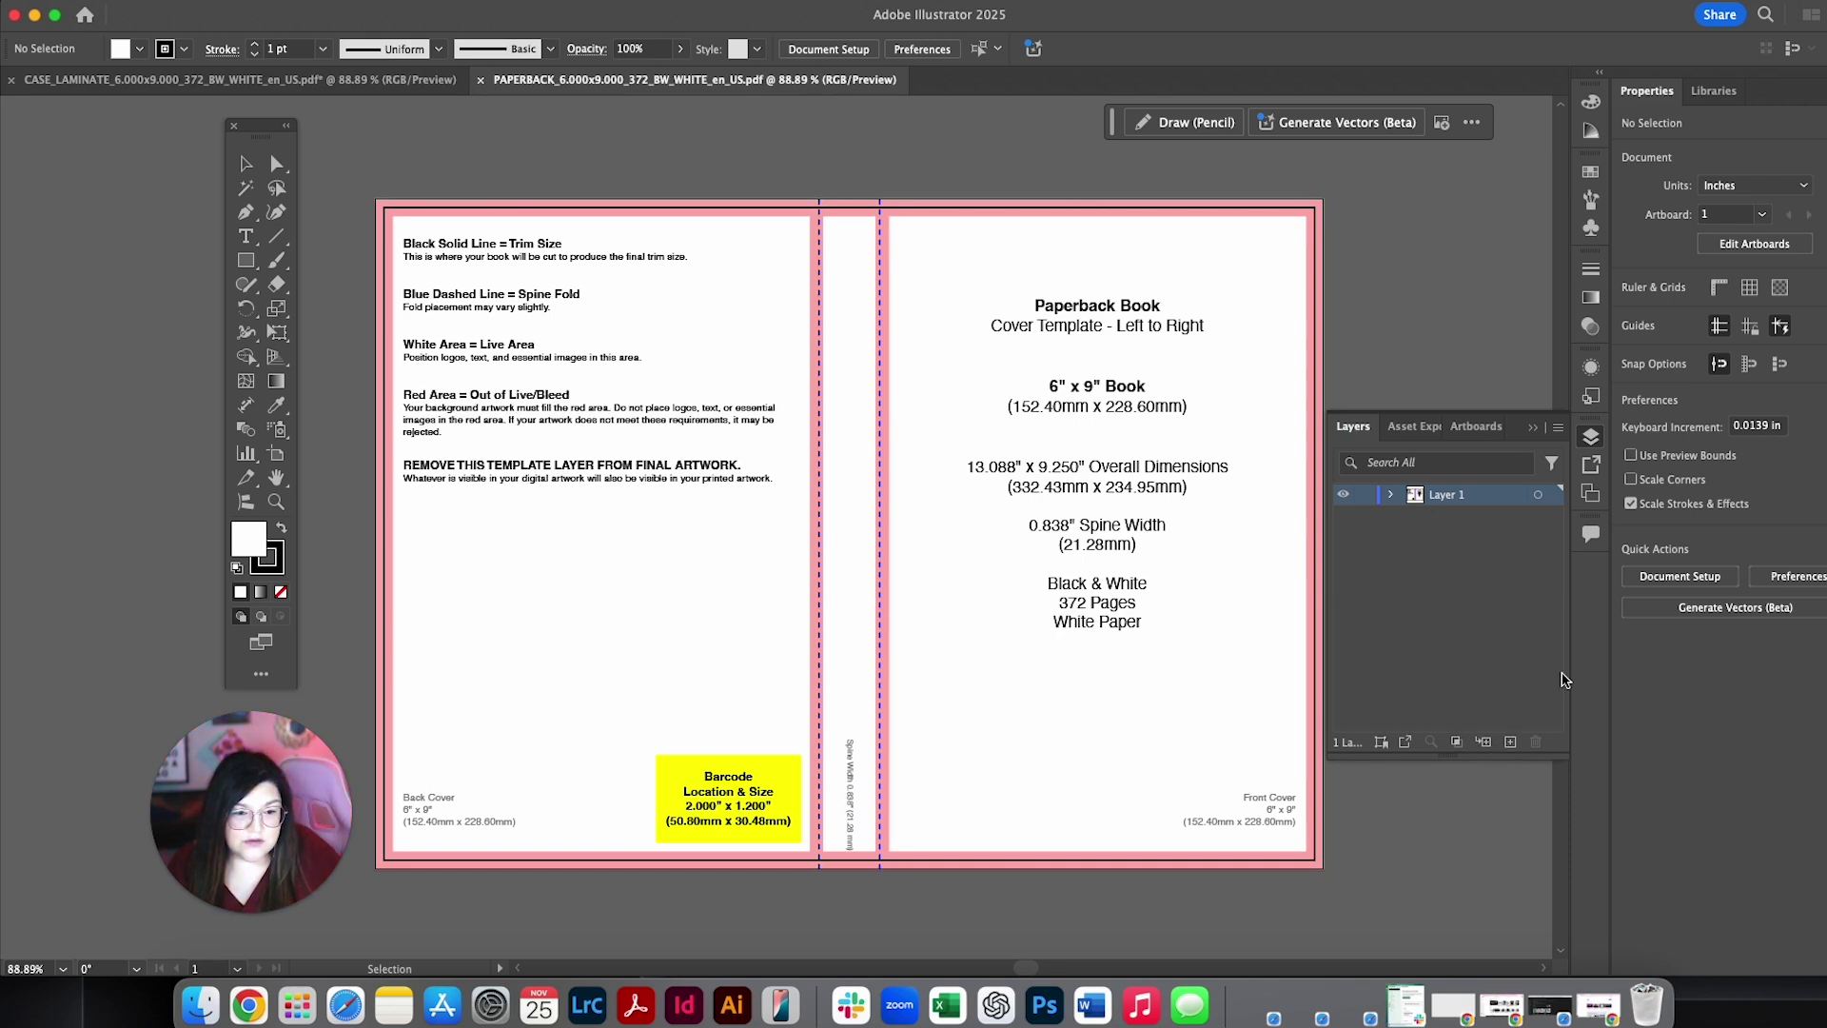
pyautogui.click(1511, 742)
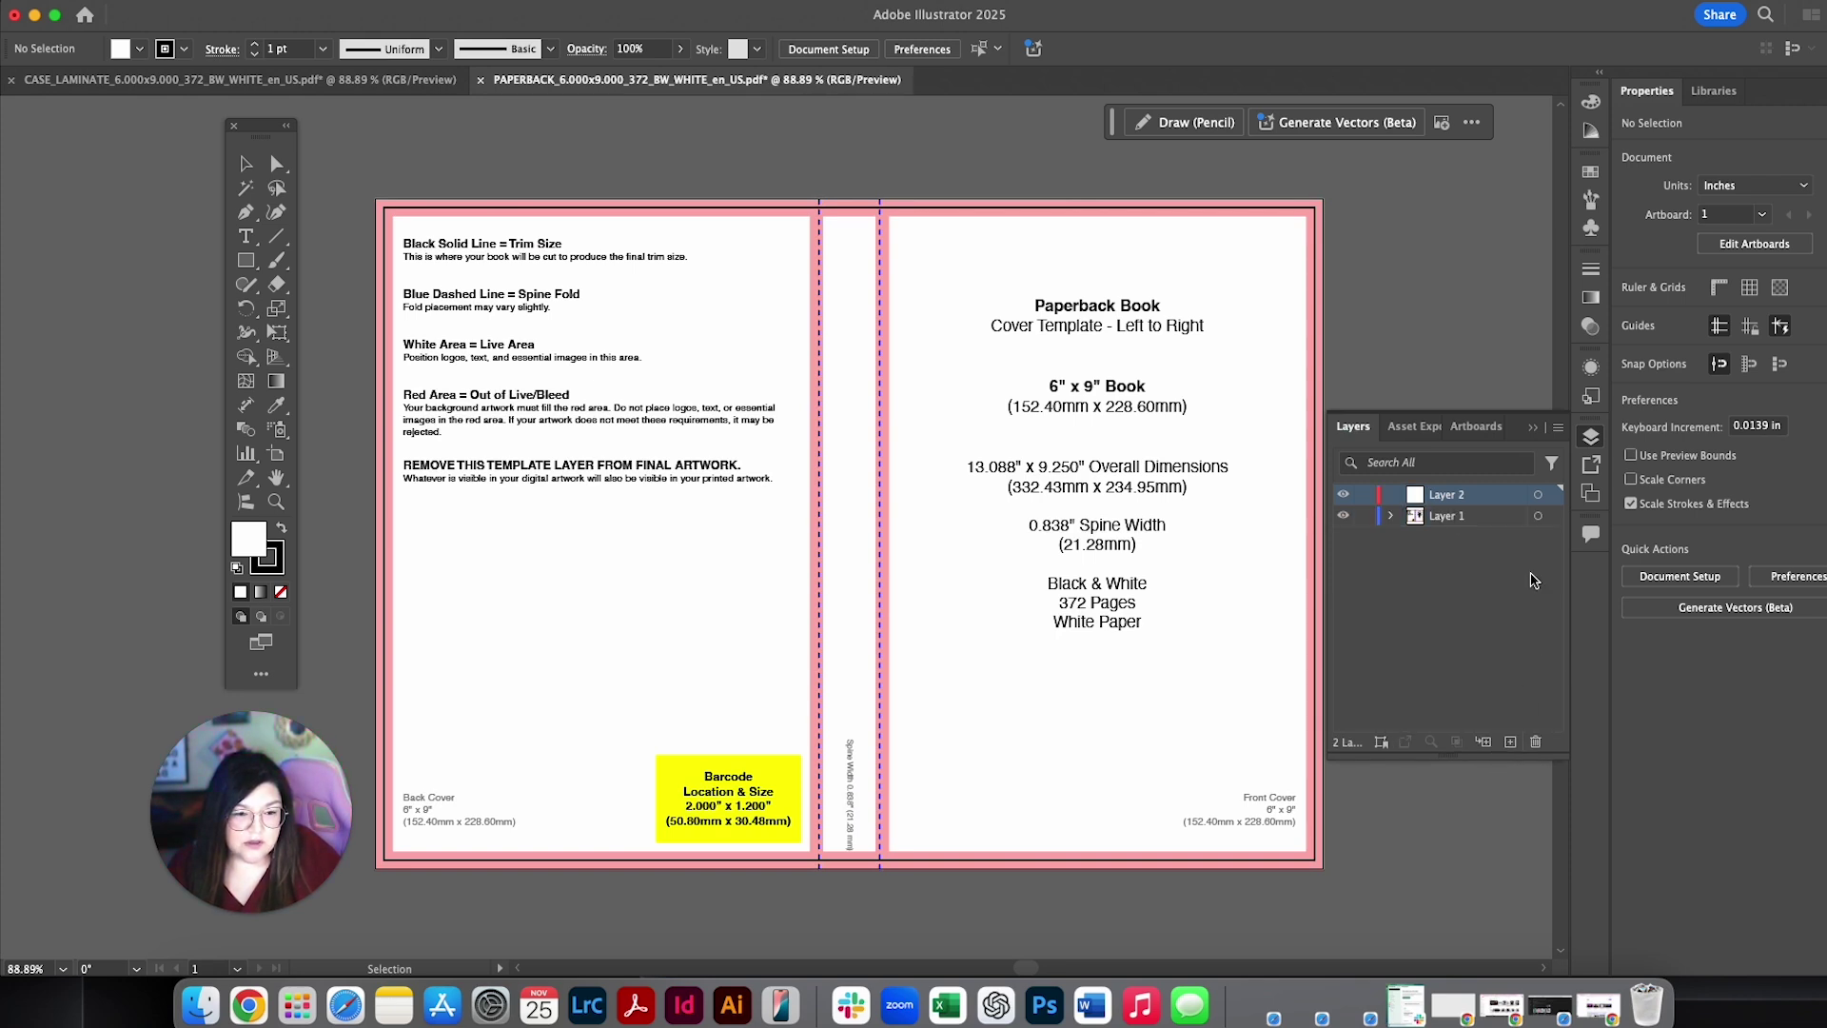
pyautogui.doubleClick(1445, 496)
pyautogui.write('ART')
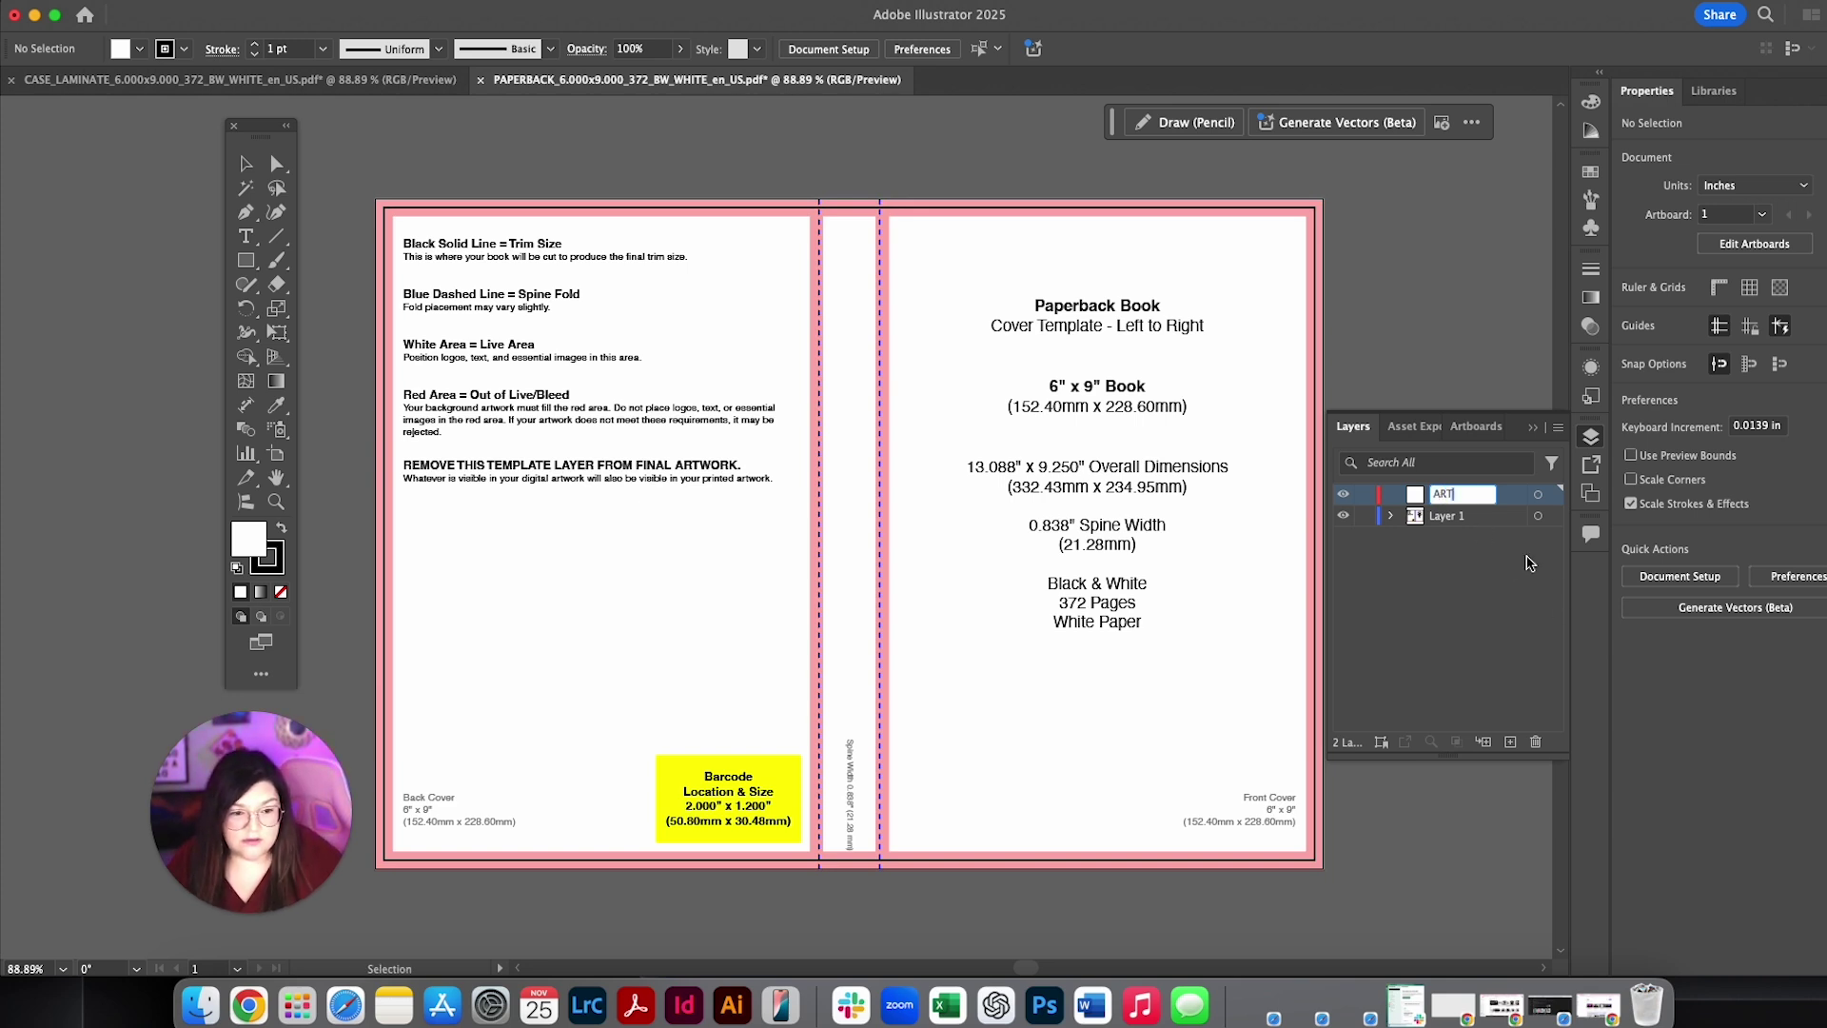
pyautogui.click(1507, 566)
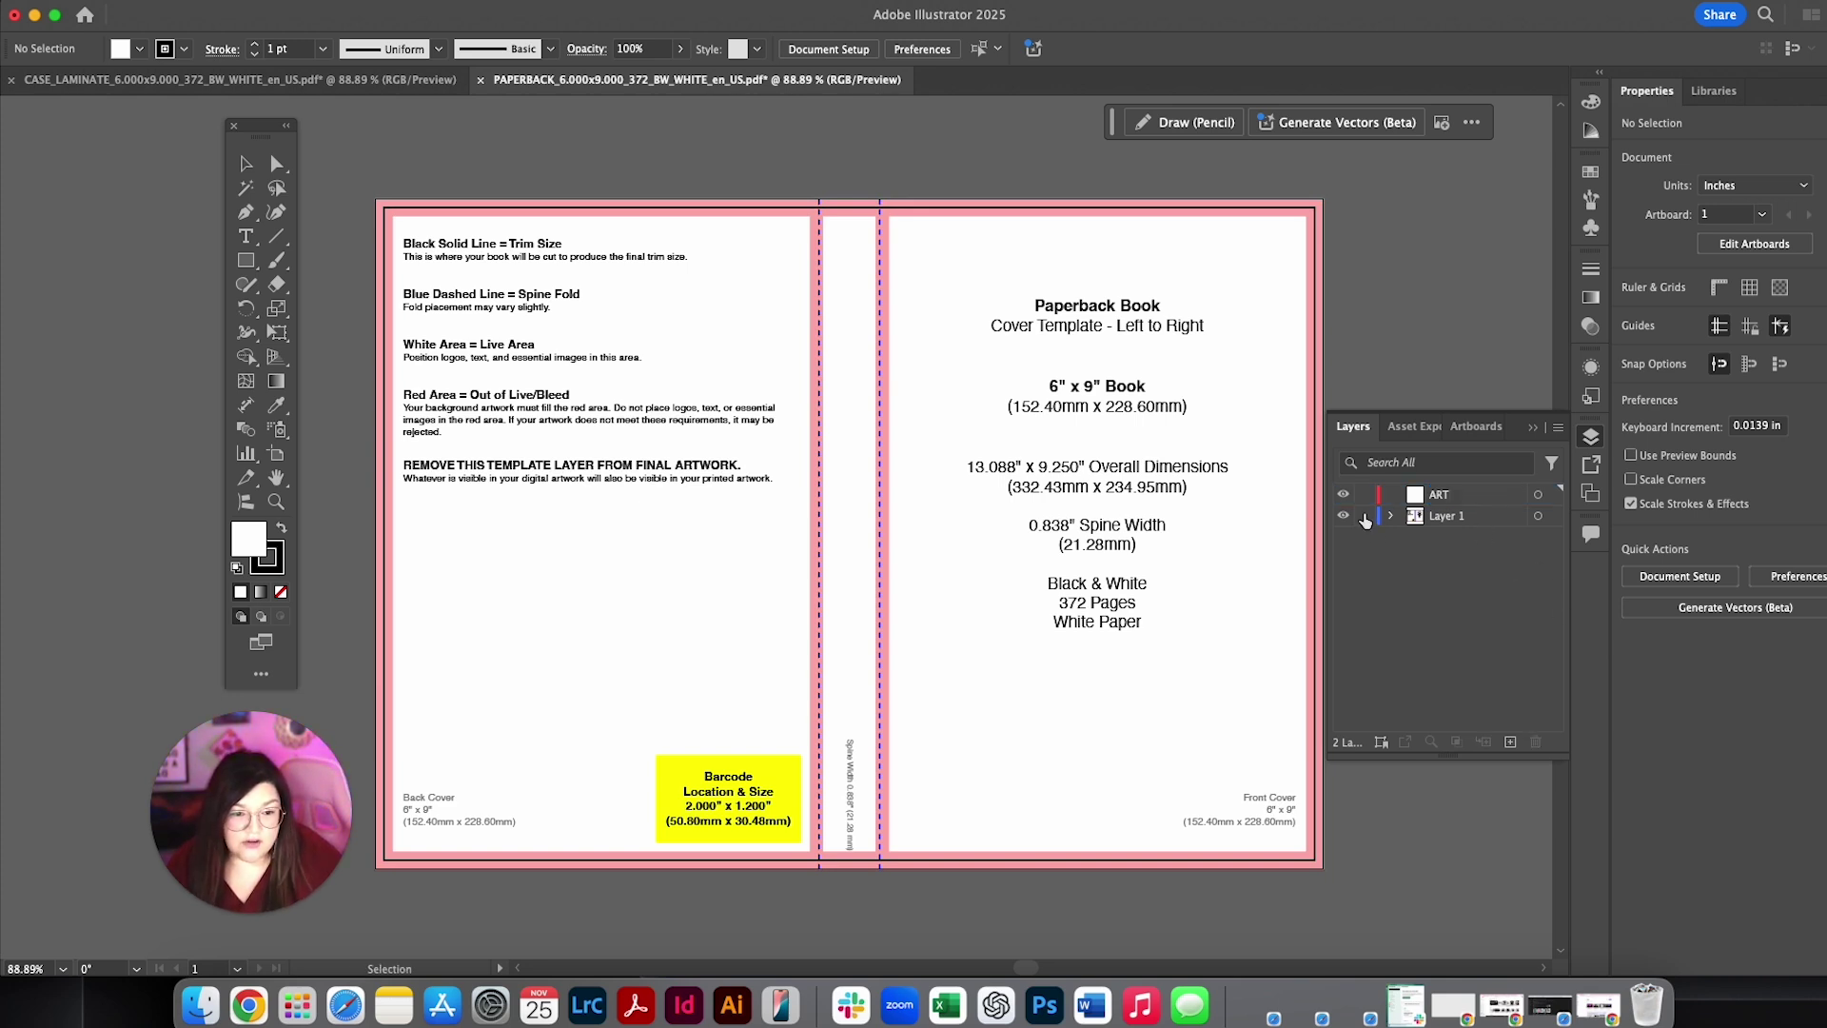
# Step: Lock Layer 1, which holds the cover template, and toggle its visibility off and back on
pyautogui.click(1365, 516)
pyautogui.hscroll(2, 1128, 522)
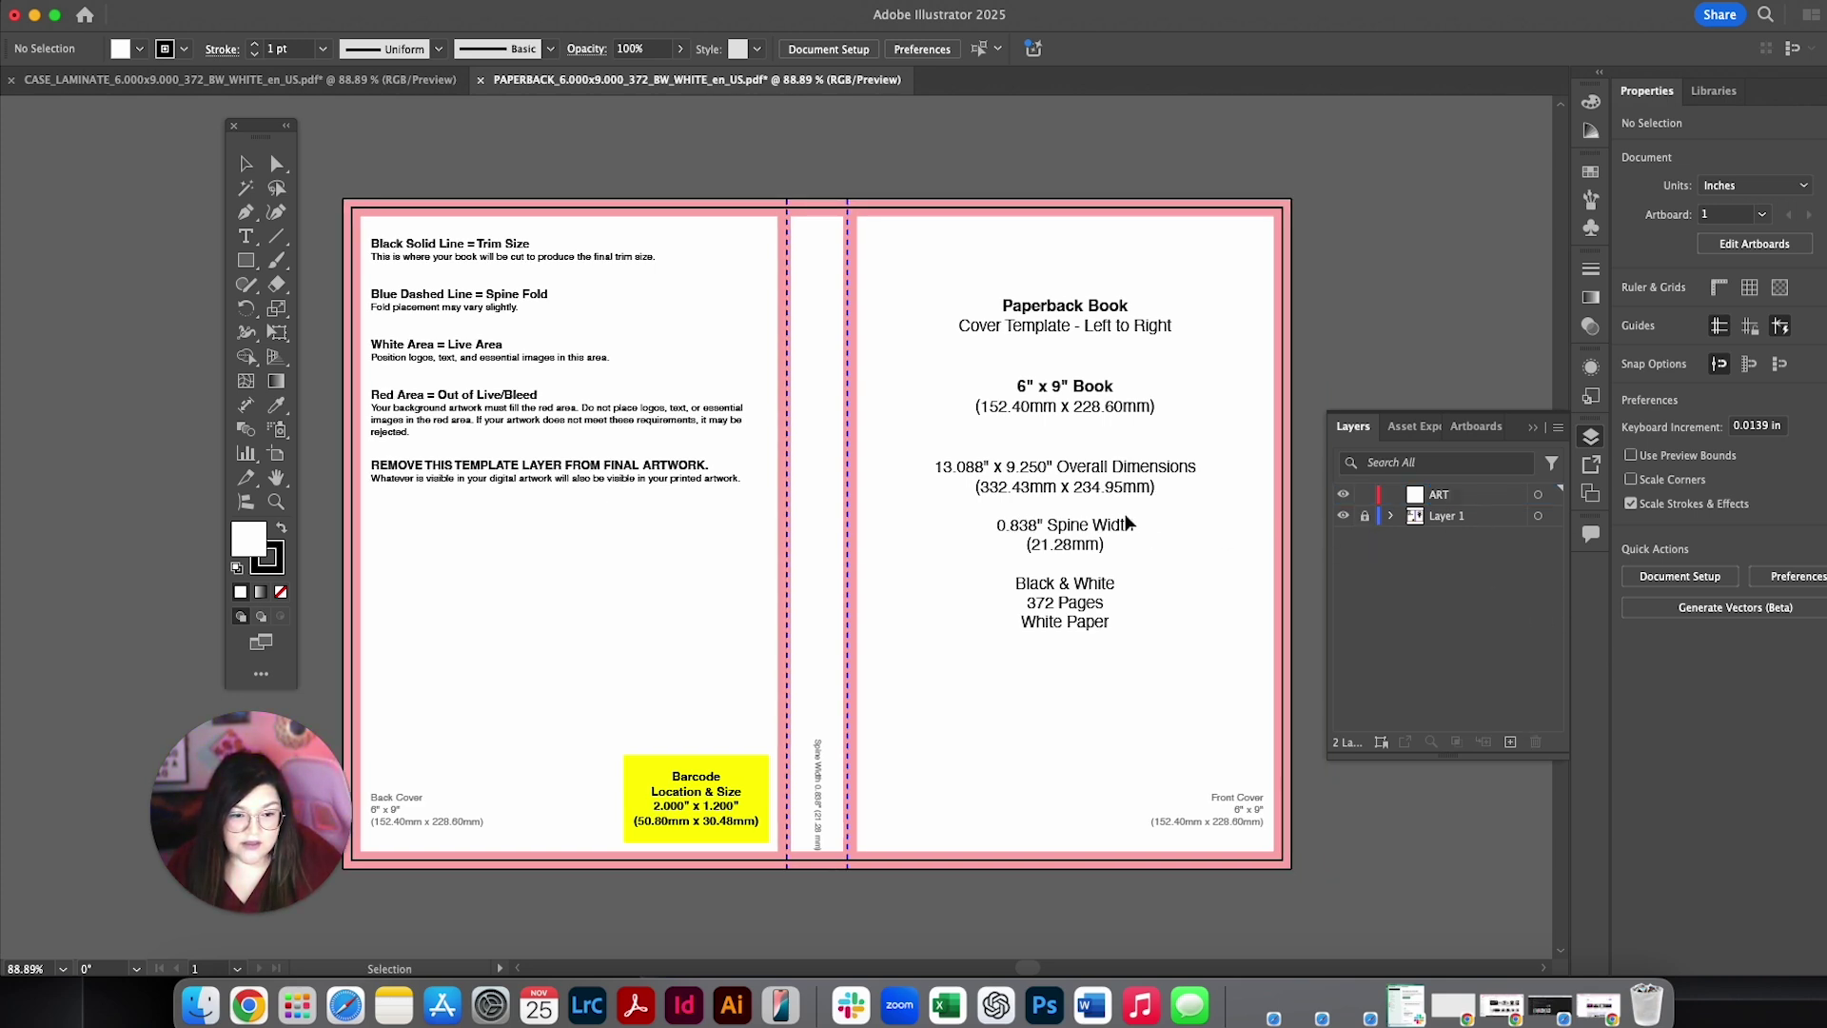
pyautogui.click(1343, 516)
pyautogui.click(1343, 516)
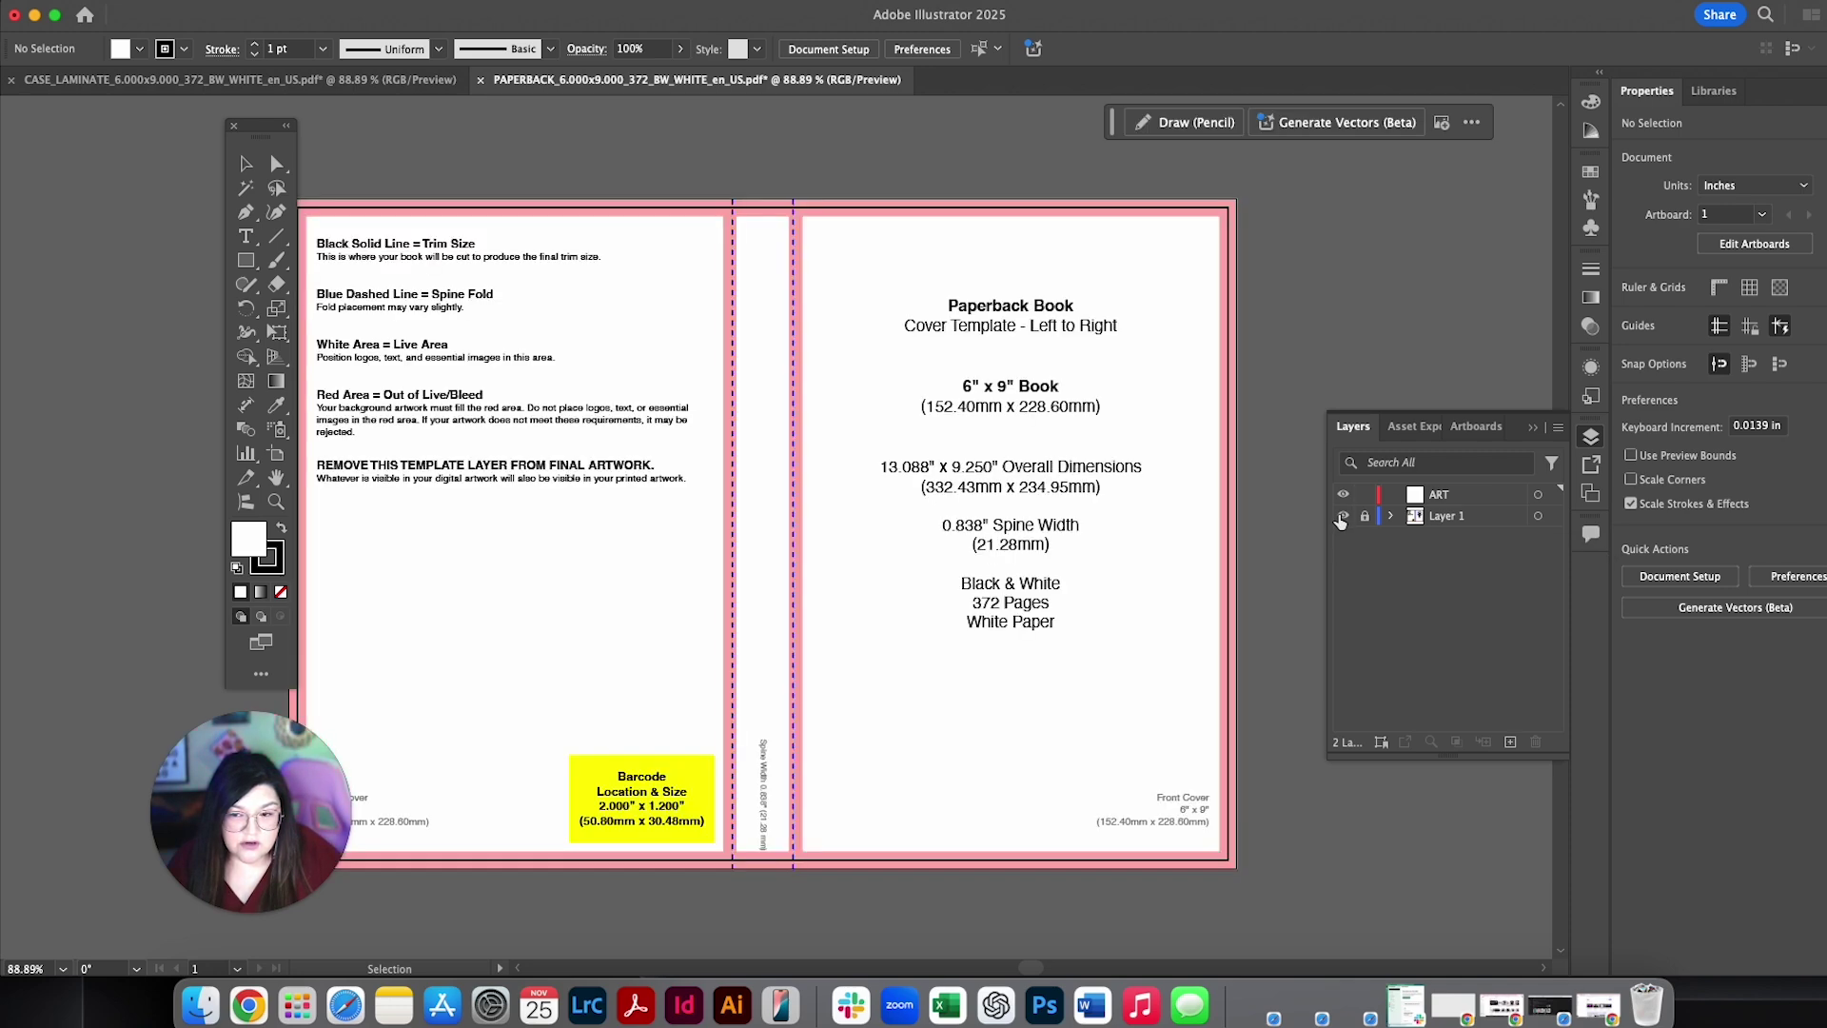
pyautogui.click(1342, 516)
pyautogui.click(1343, 515)
pyautogui.hscroll(-3, 1083, 550)
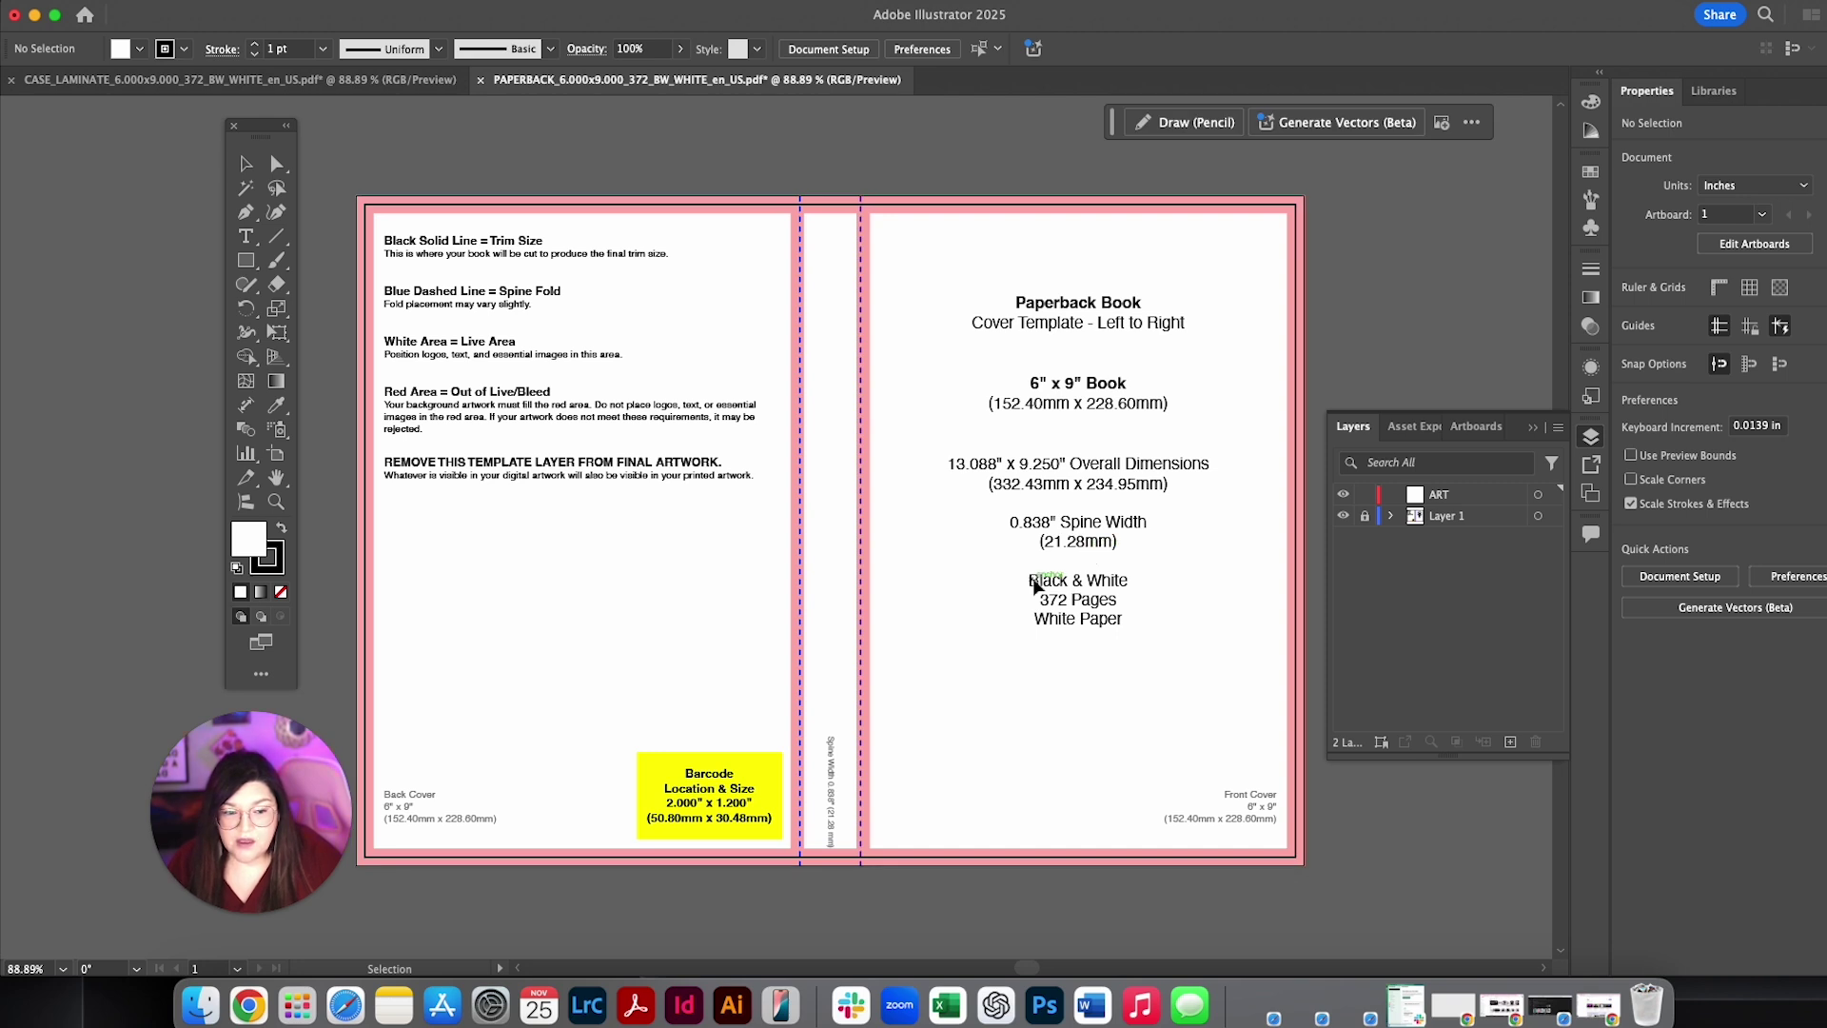
# Step: Make the ART layer active and set the drawing colours to a white fill with no stroke
pyautogui.click(1473, 498)
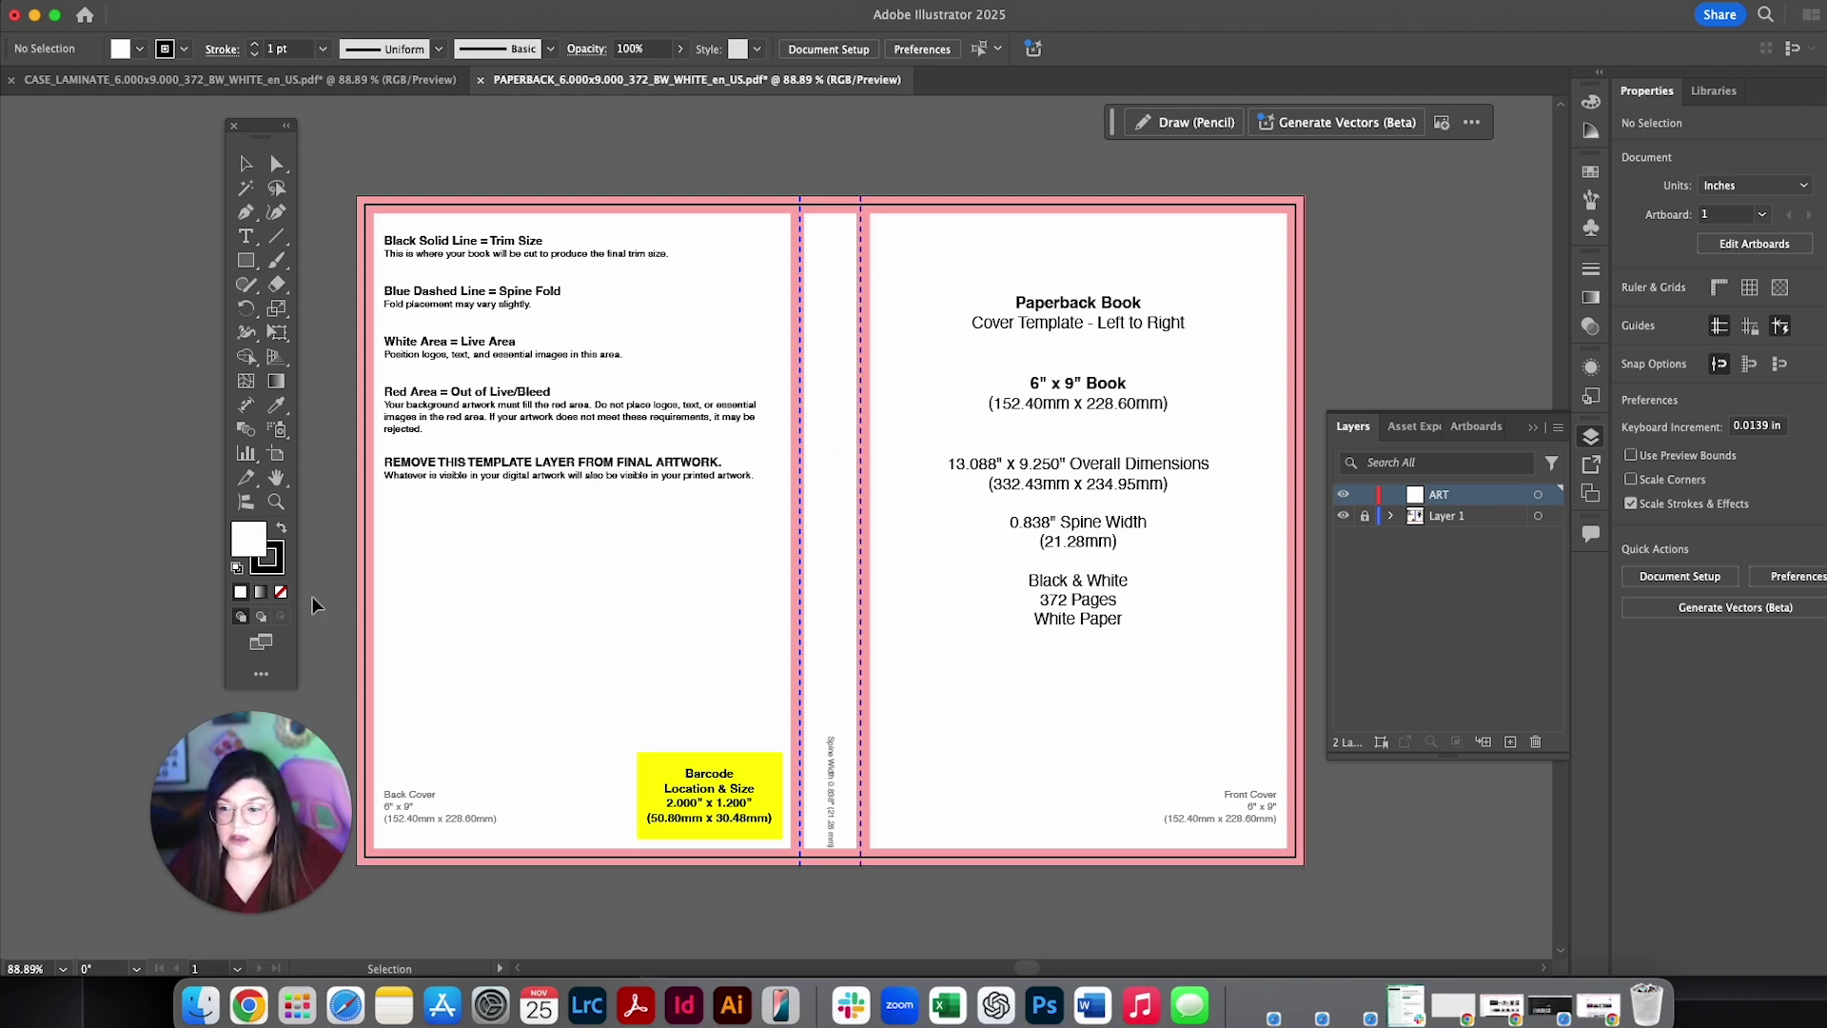
pyautogui.click(281, 595)
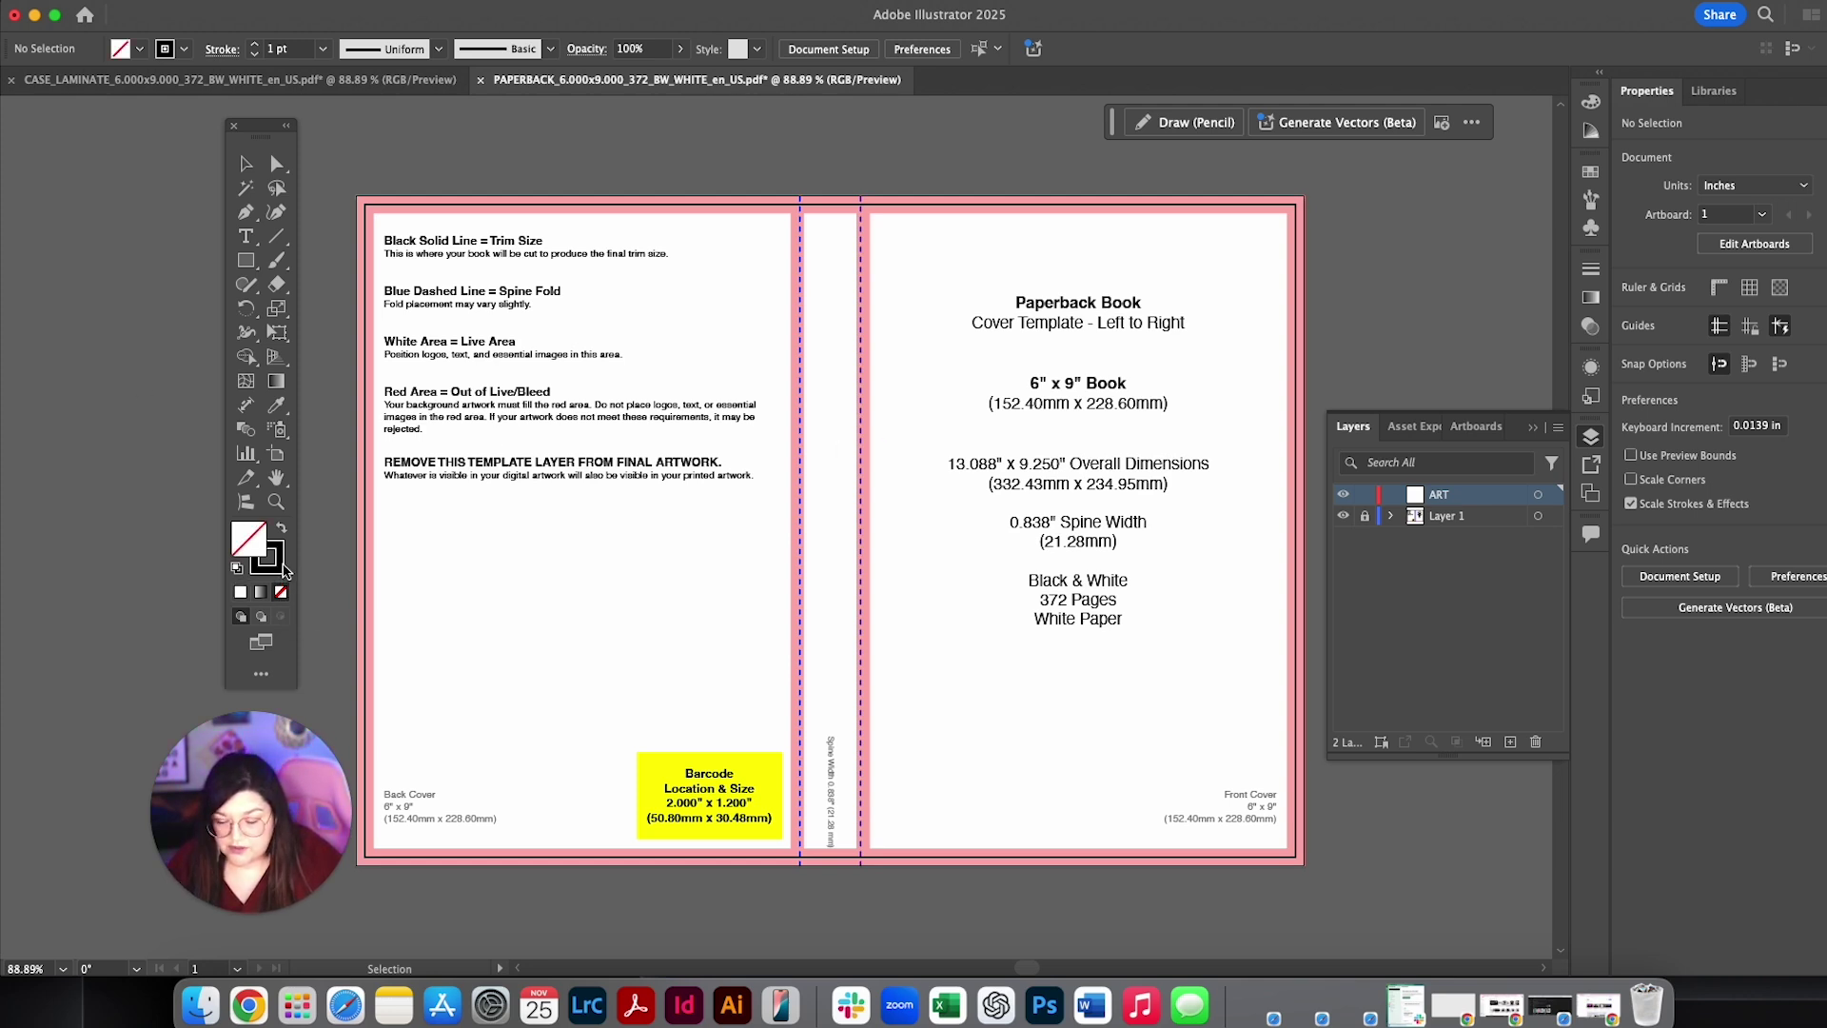
pyautogui.click(282, 569)
pyautogui.click(281, 592)
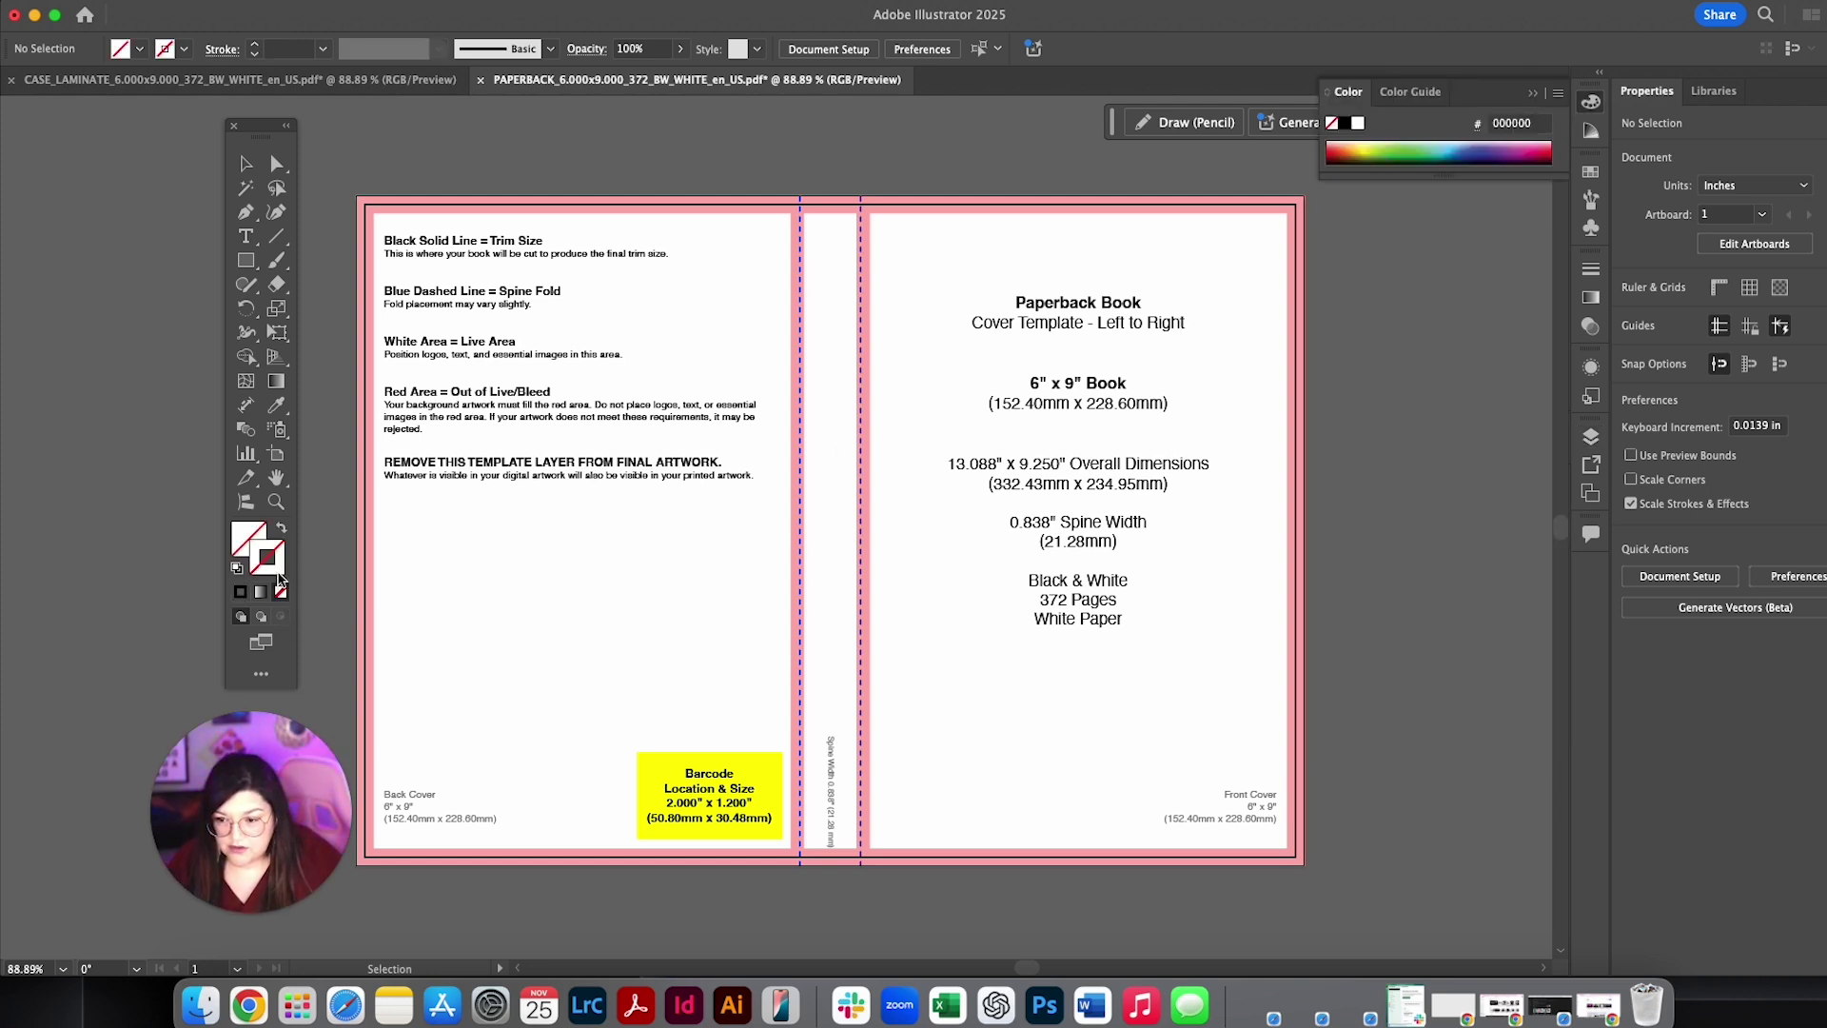
pyautogui.click(243, 538)
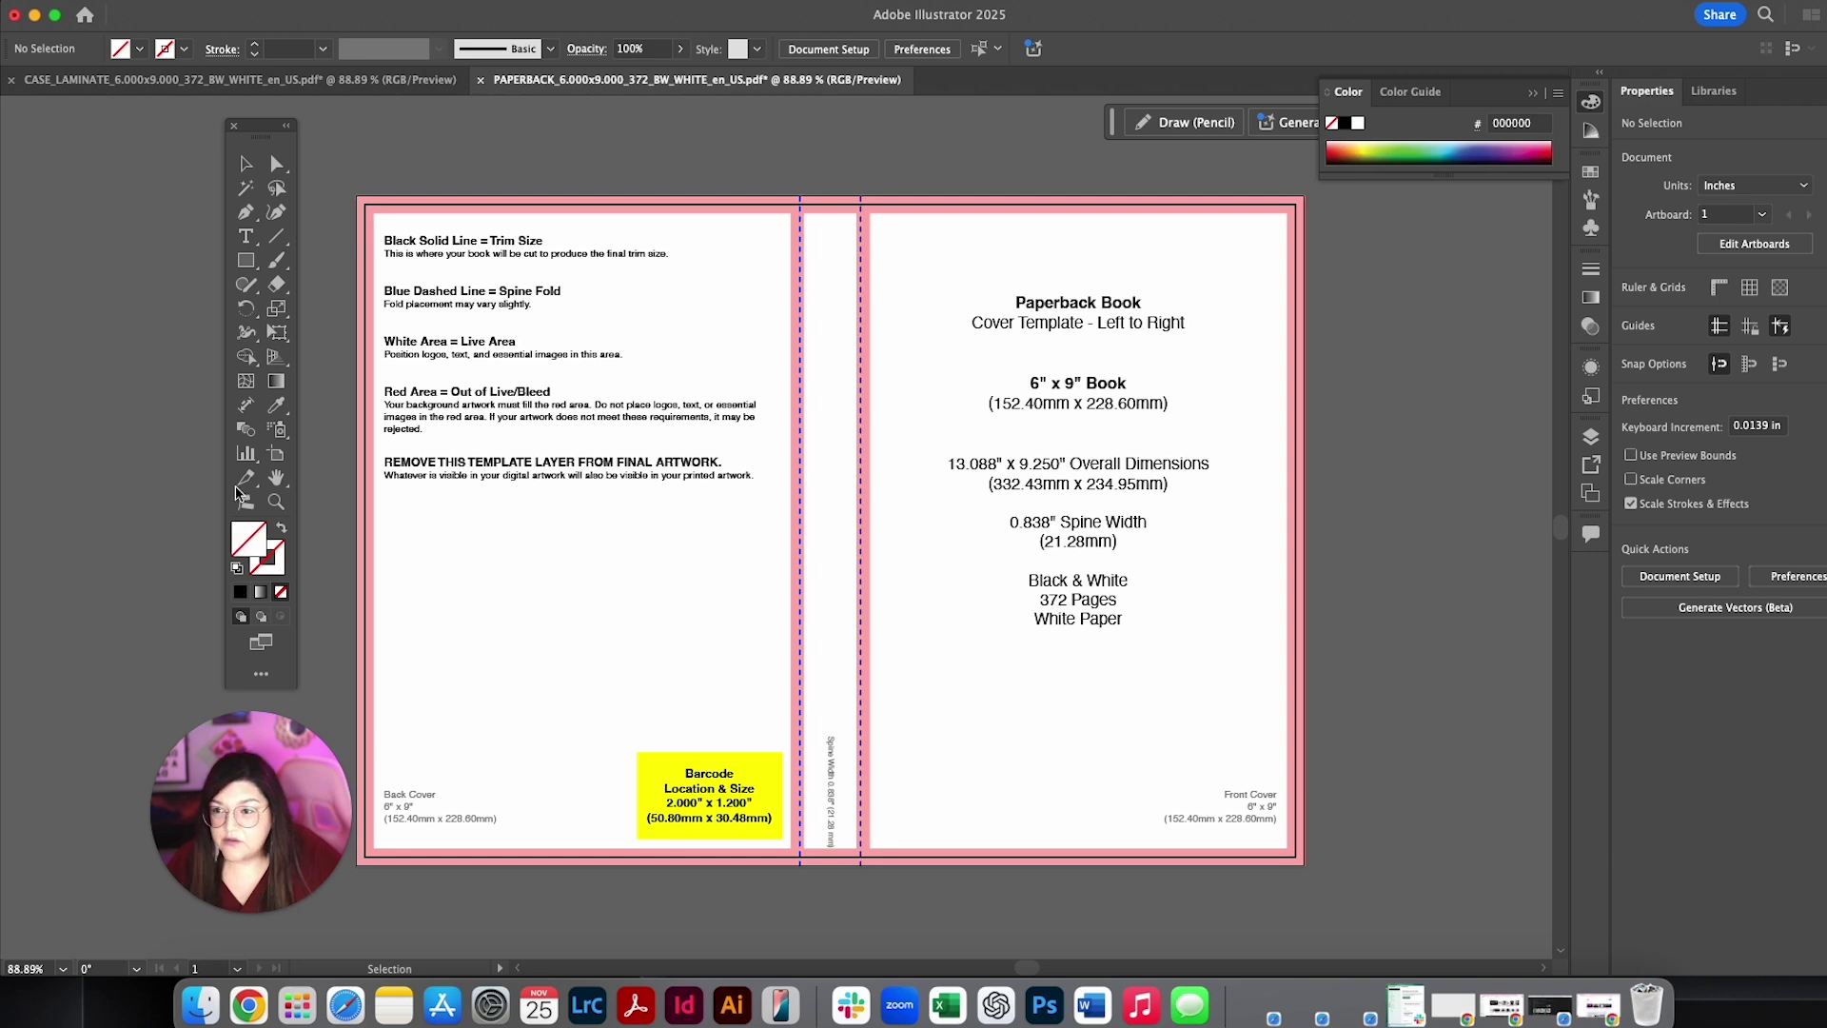
pyautogui.click(140, 49)
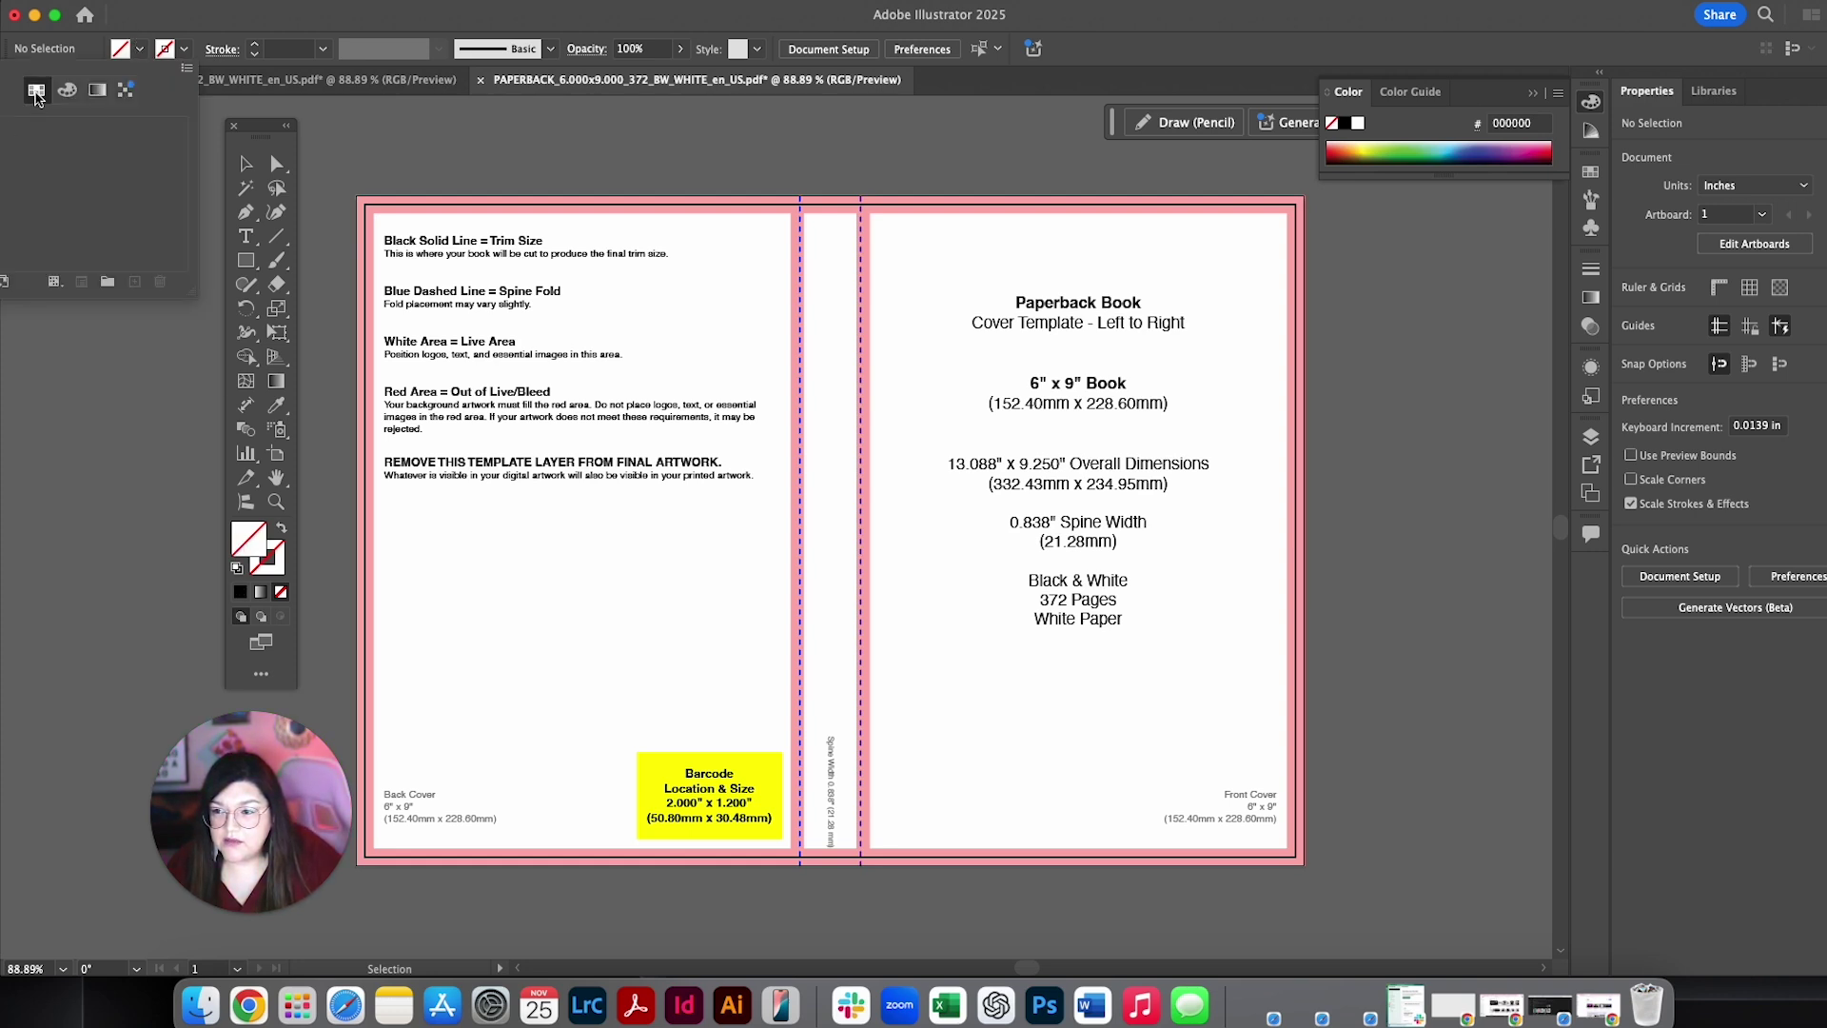
pyautogui.click(1359, 123)
pyautogui.click(1359, 124)
# Step: Draw a 2 x 1.2 in rectangle exactly over the yellow barcode area on the back cover
pyautogui.click(254, 262)
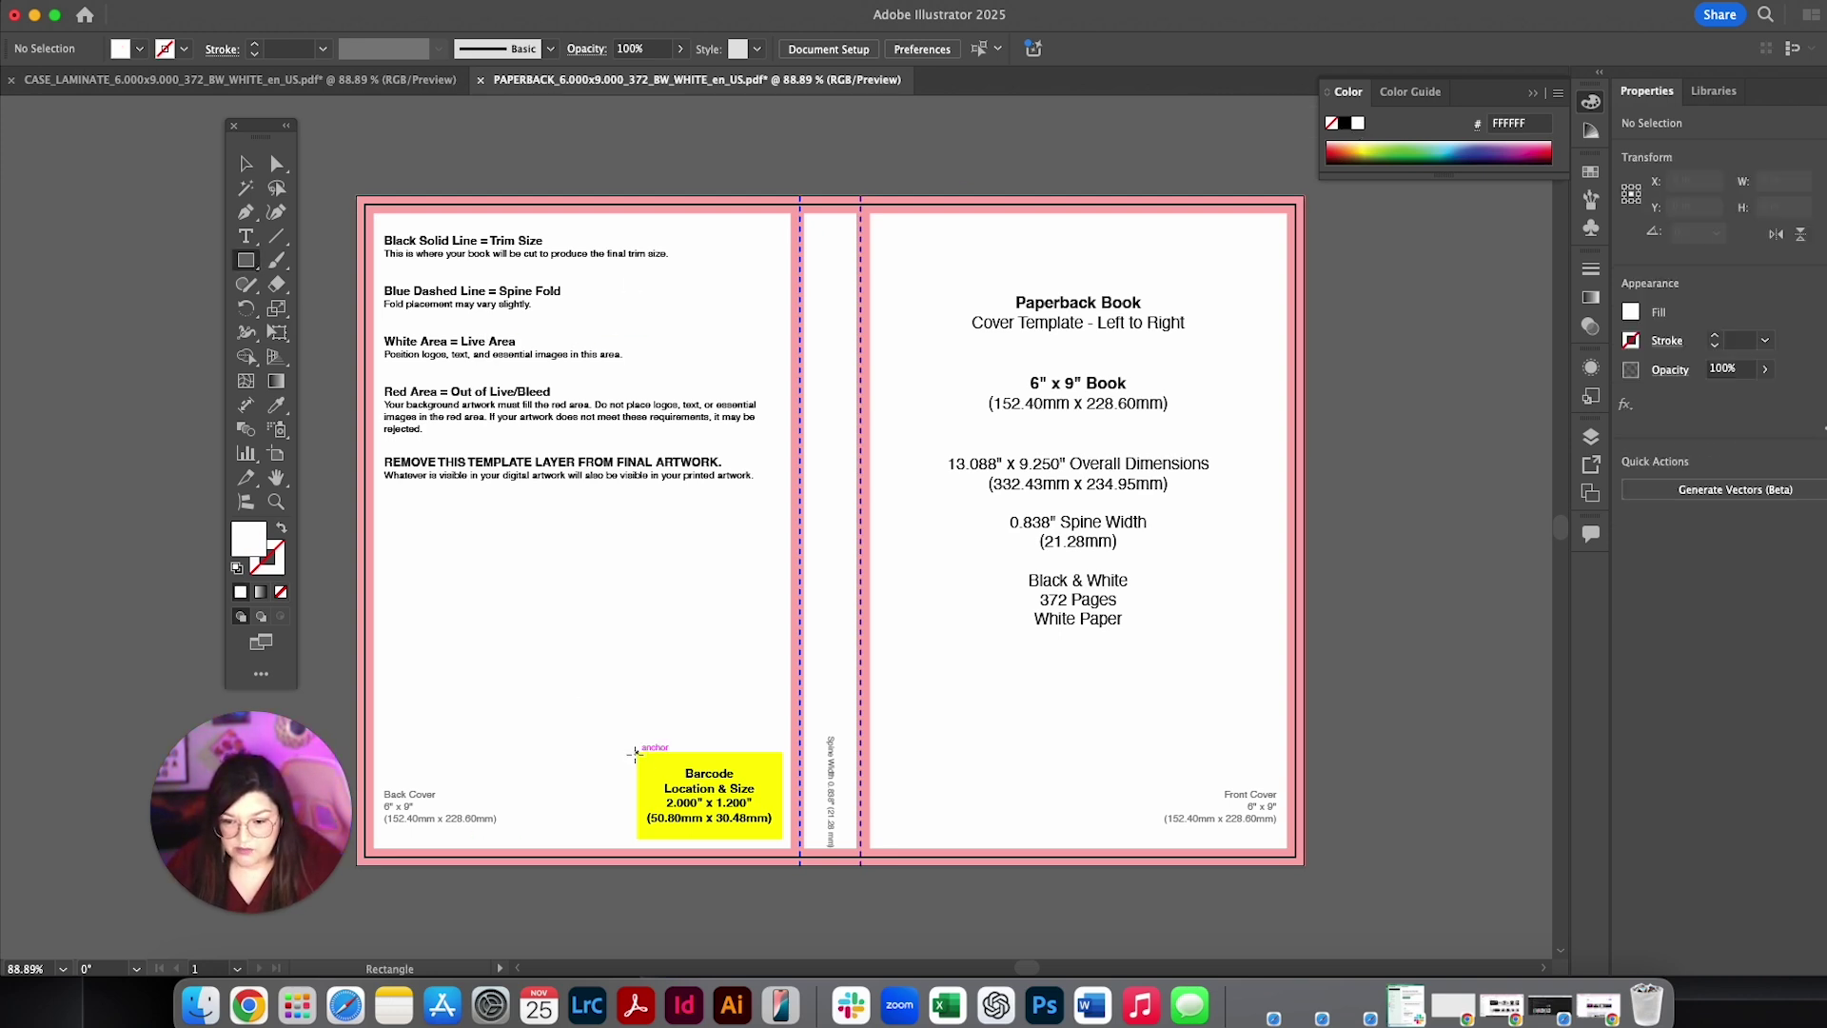
pyautogui.moveTo(637, 752); pyautogui.dragTo(782, 838)
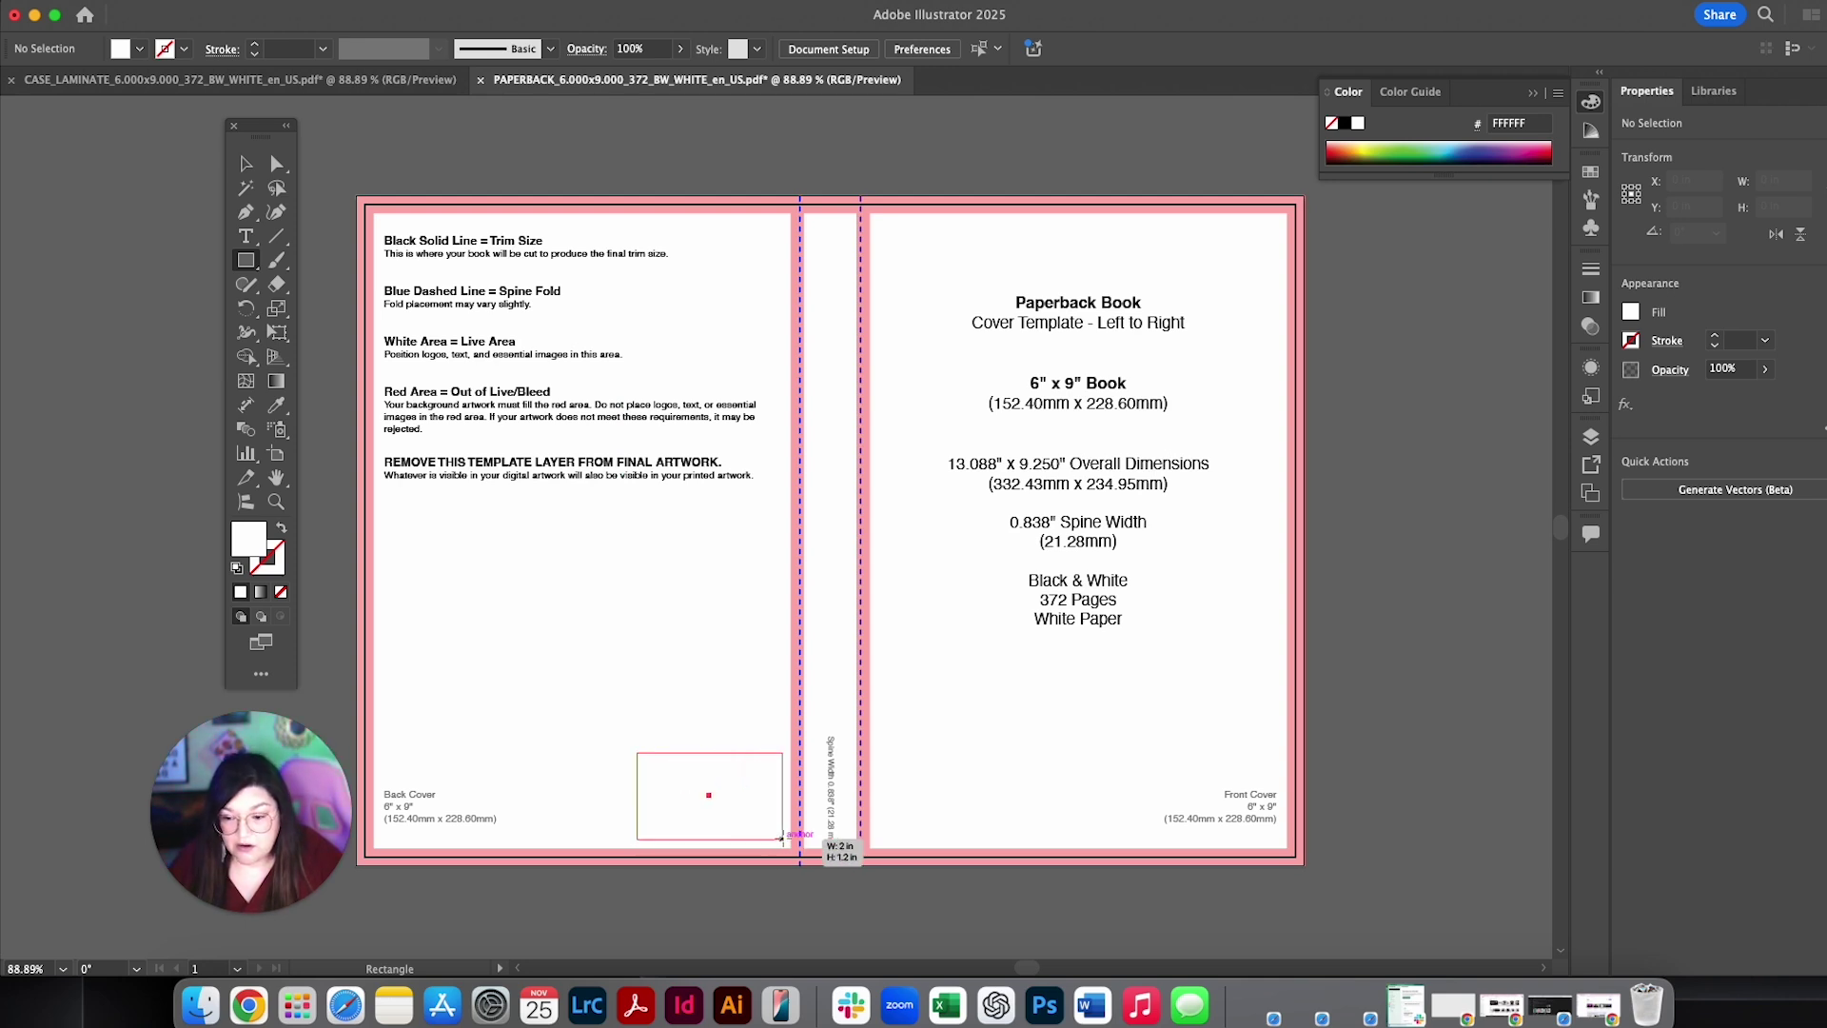
pyautogui.moveTo(782, 838); pyautogui.dragTo(782, 838)
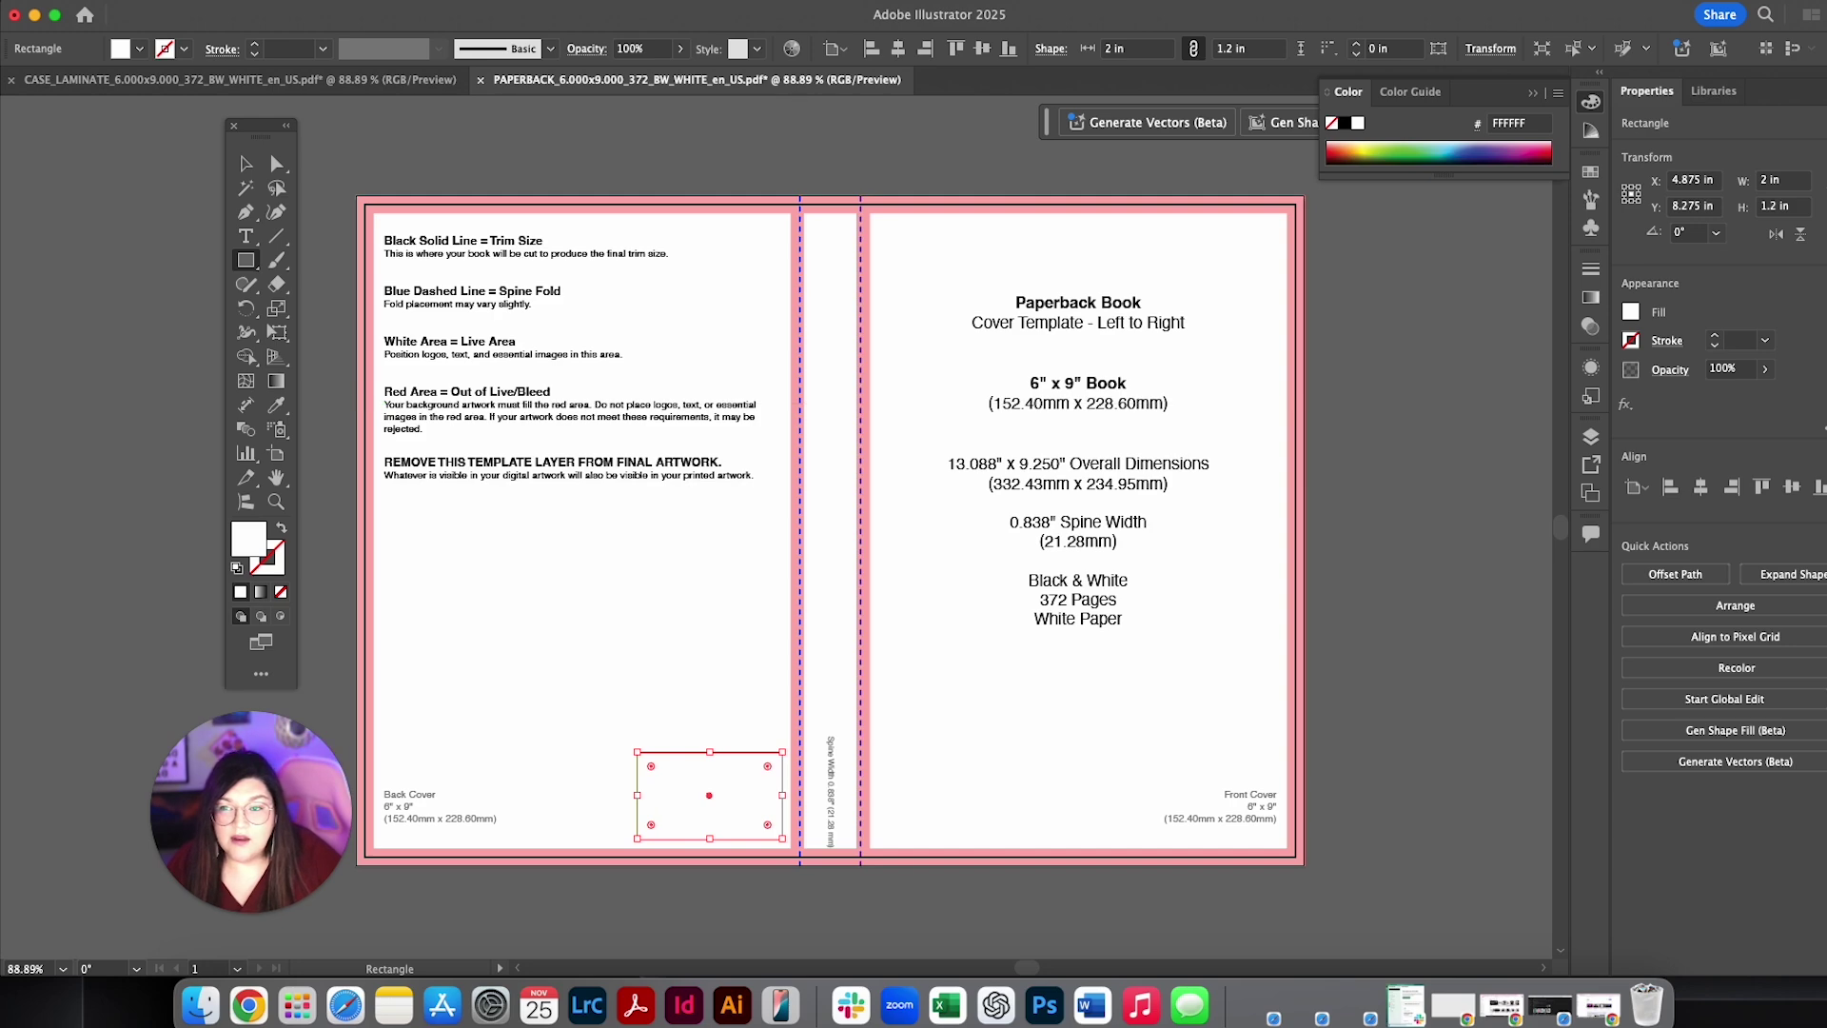
# Step: Show the rulers along the edges of the document
pyautogui.click(466, 11)
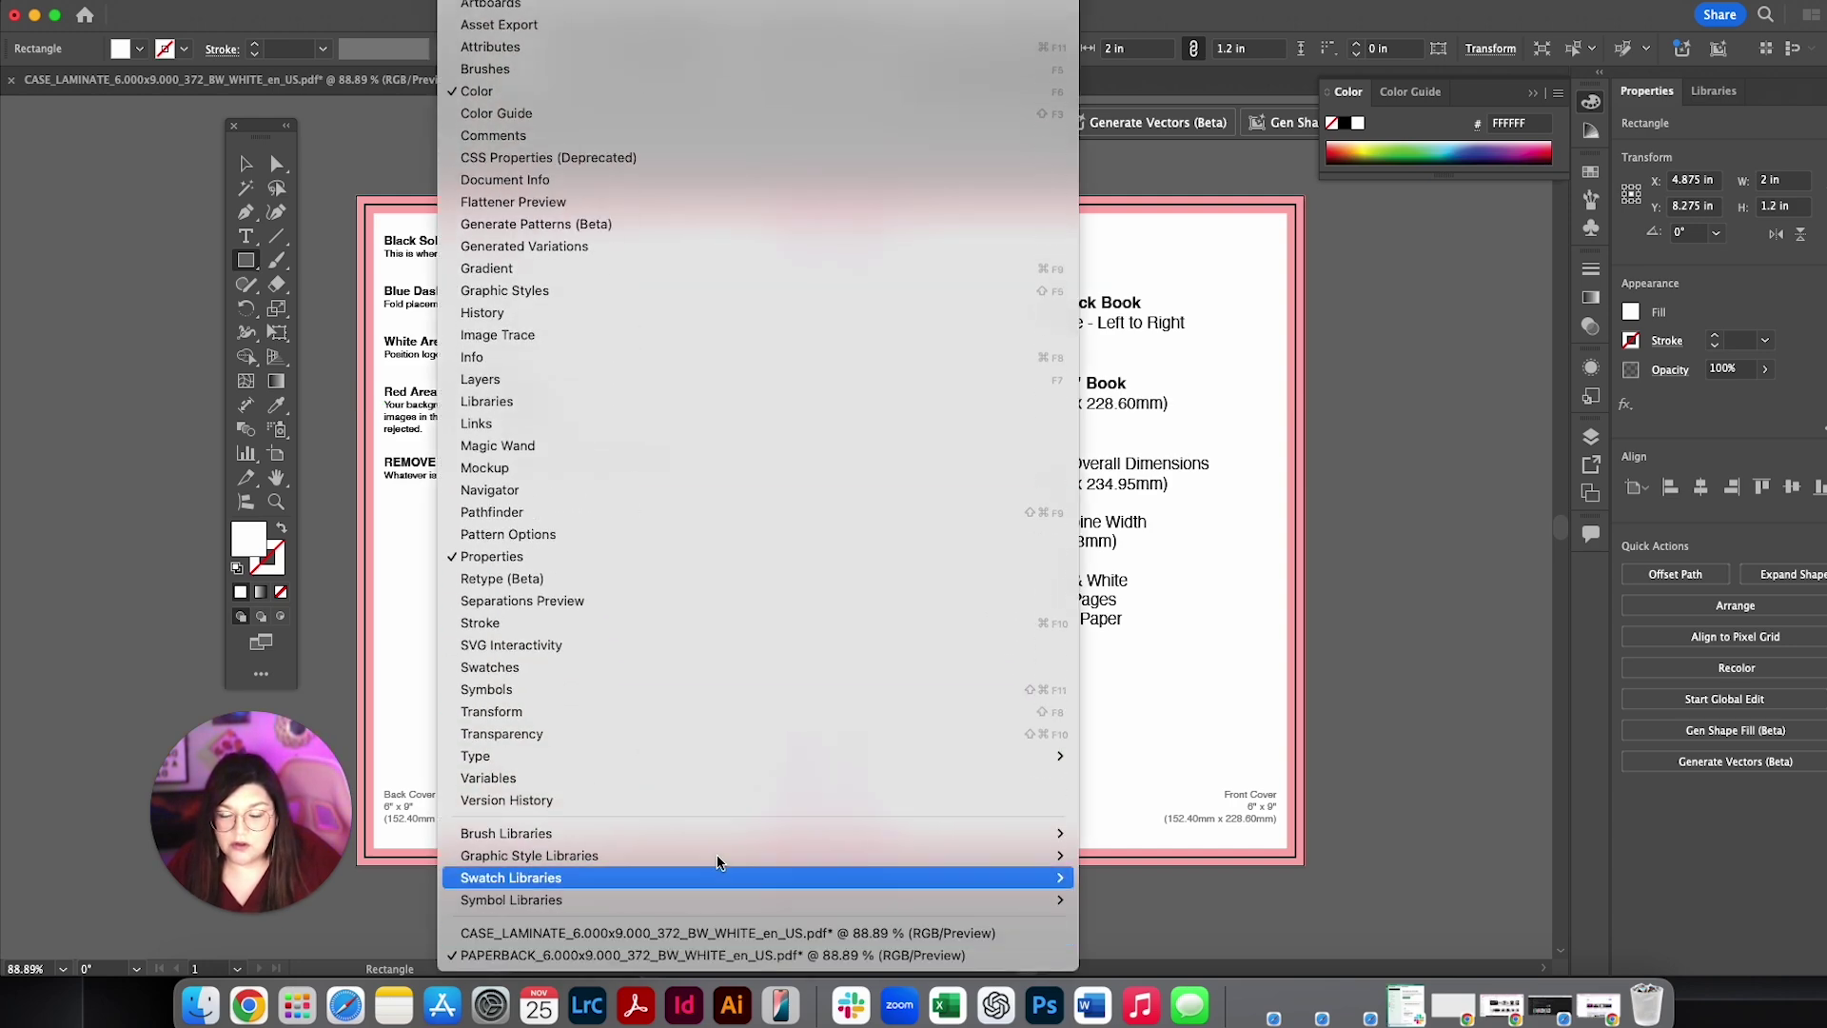
pyautogui.moveTo(717, 844)
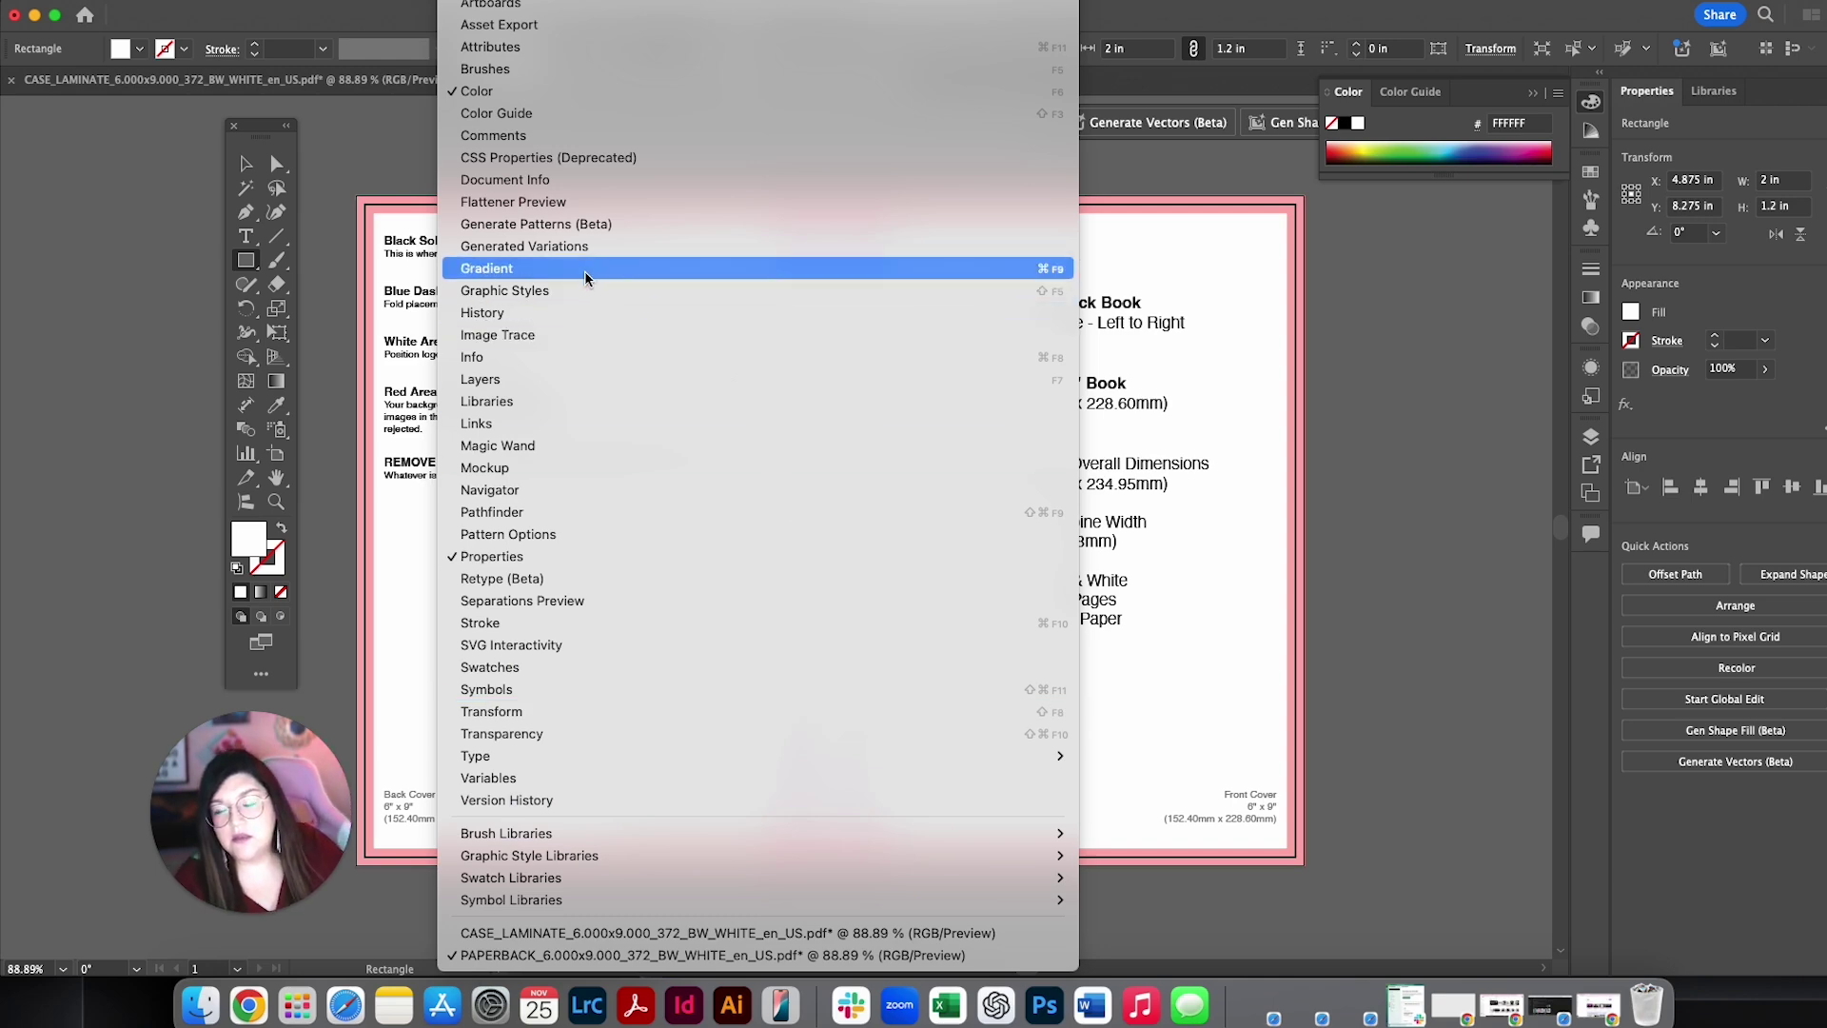
pyautogui.scroll(5, 581, 470)
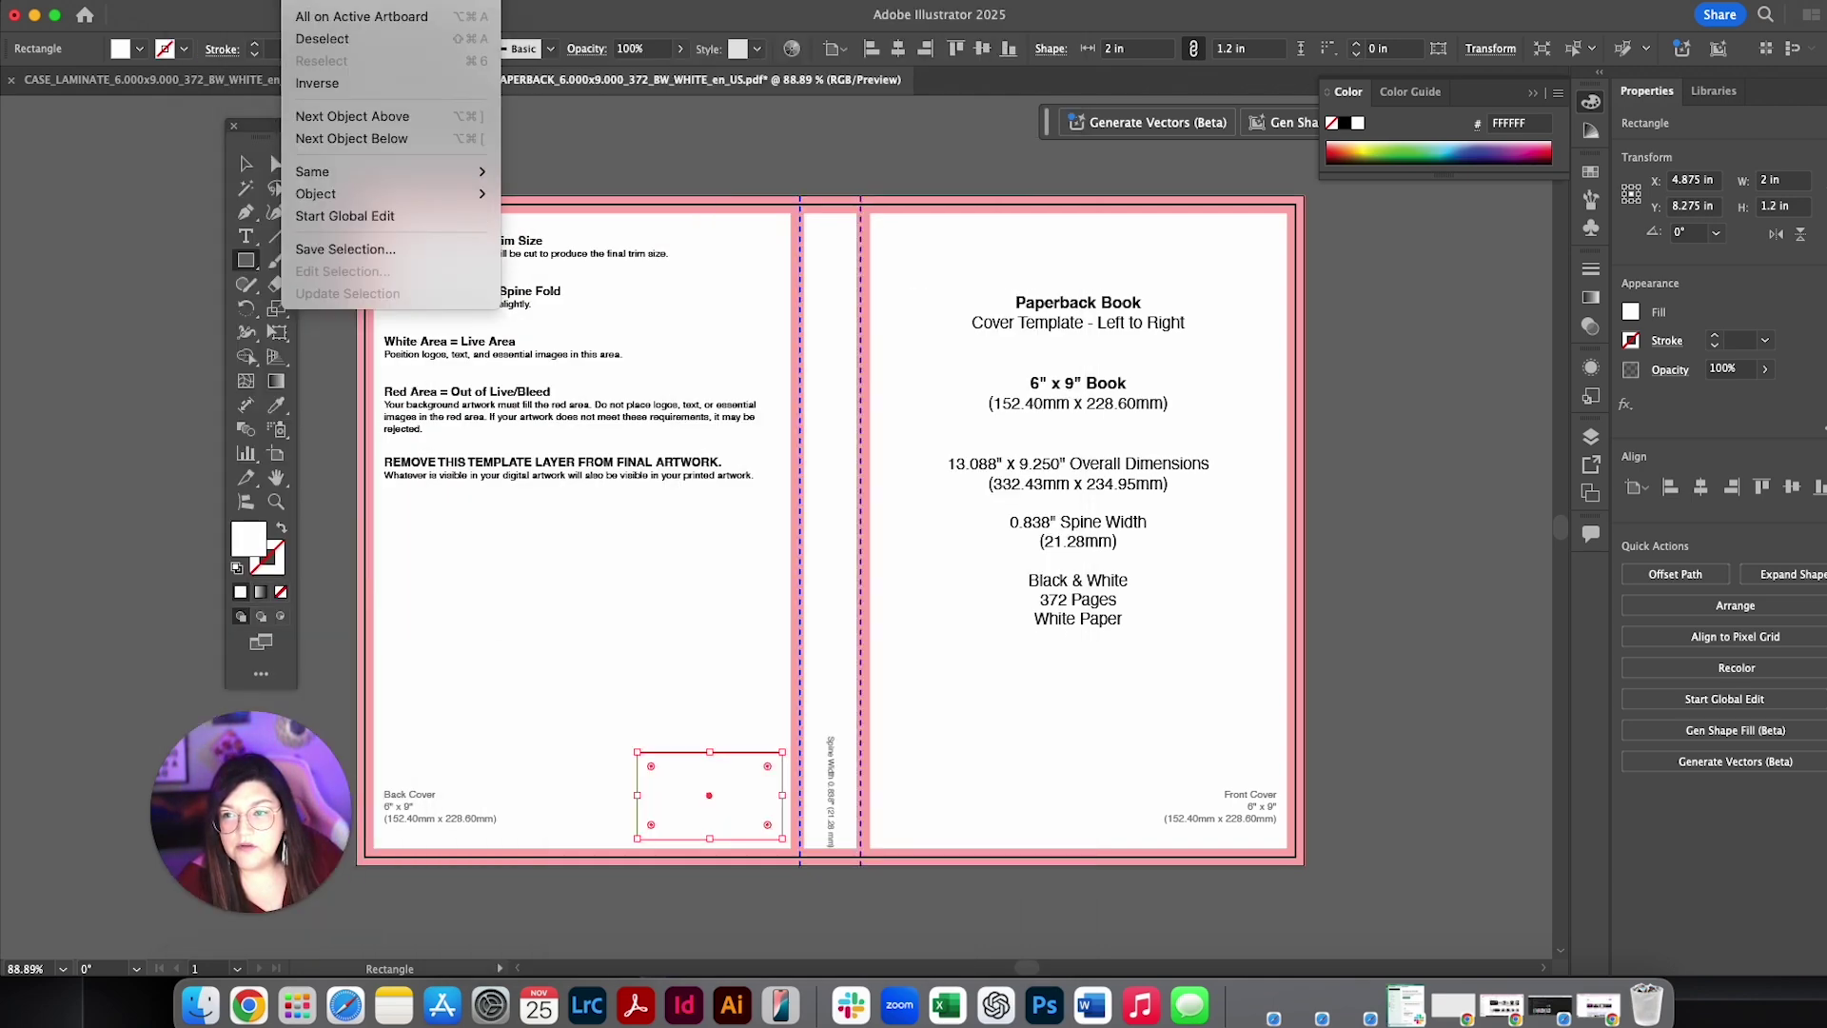
pyautogui.moveTo(419, 12)
pyautogui.scroll(-2, 505, 895)
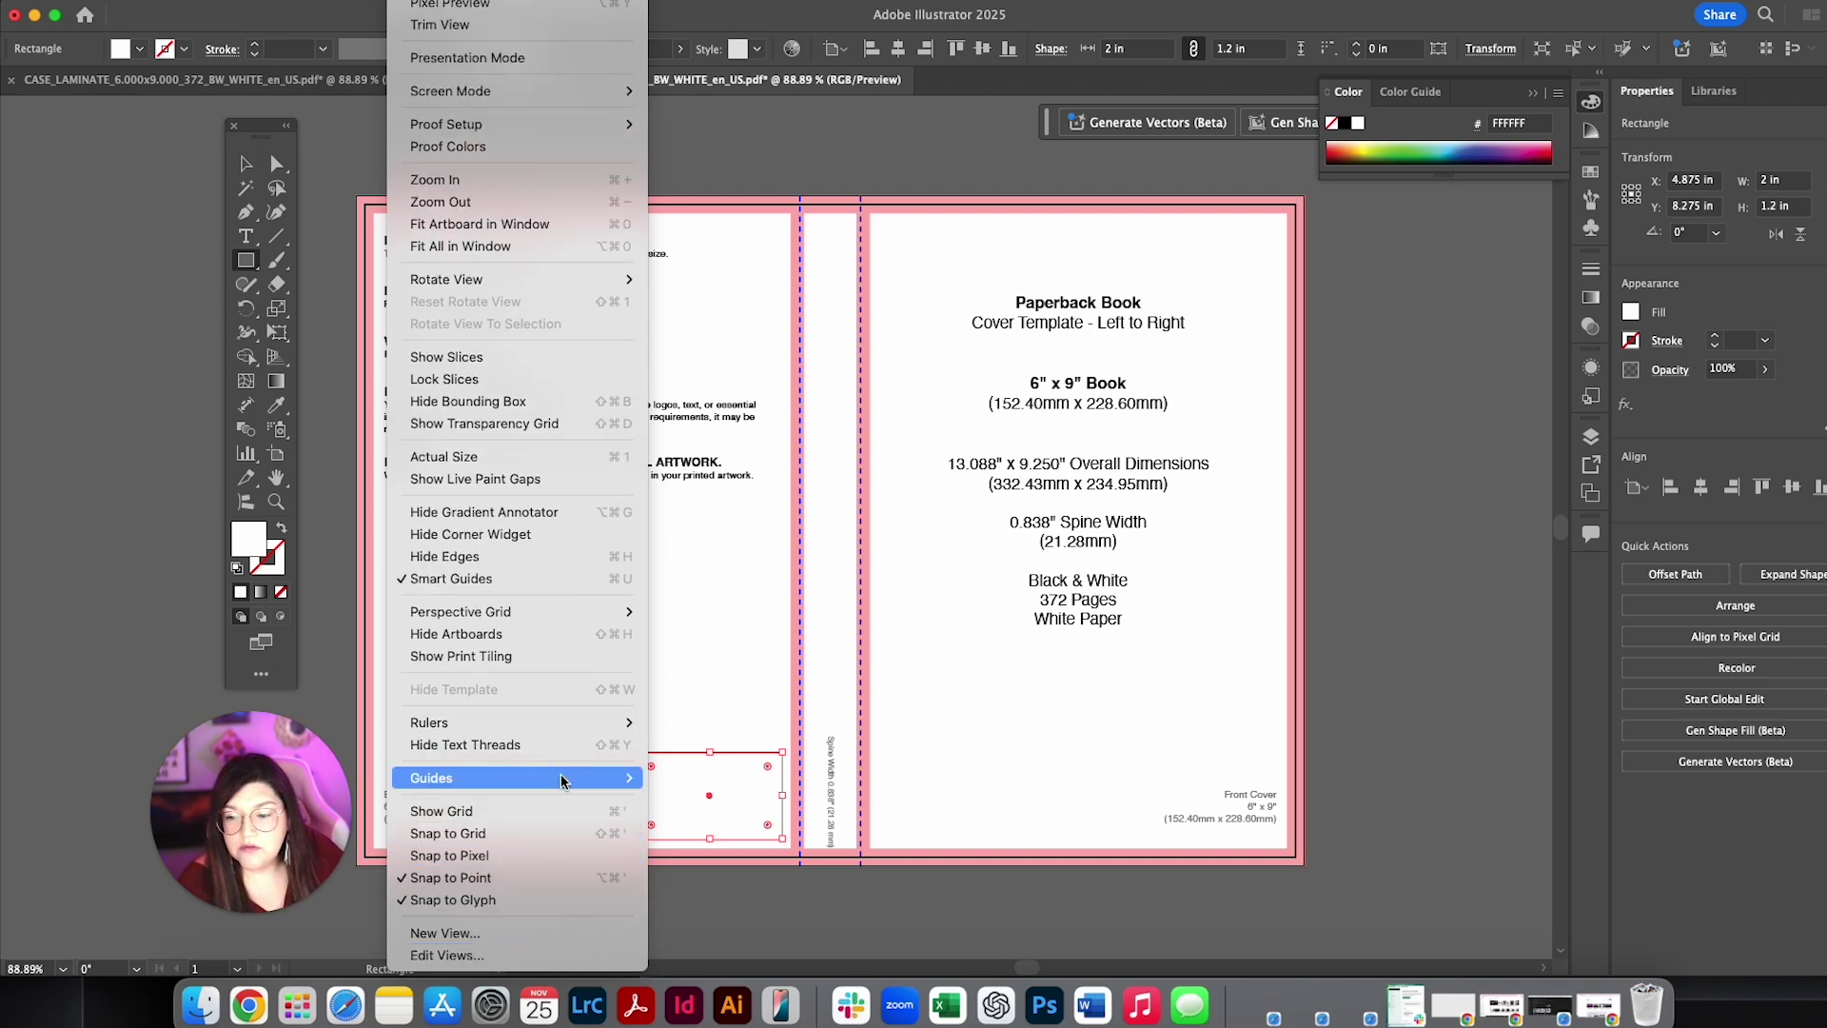
pyautogui.moveTo(571, 726)
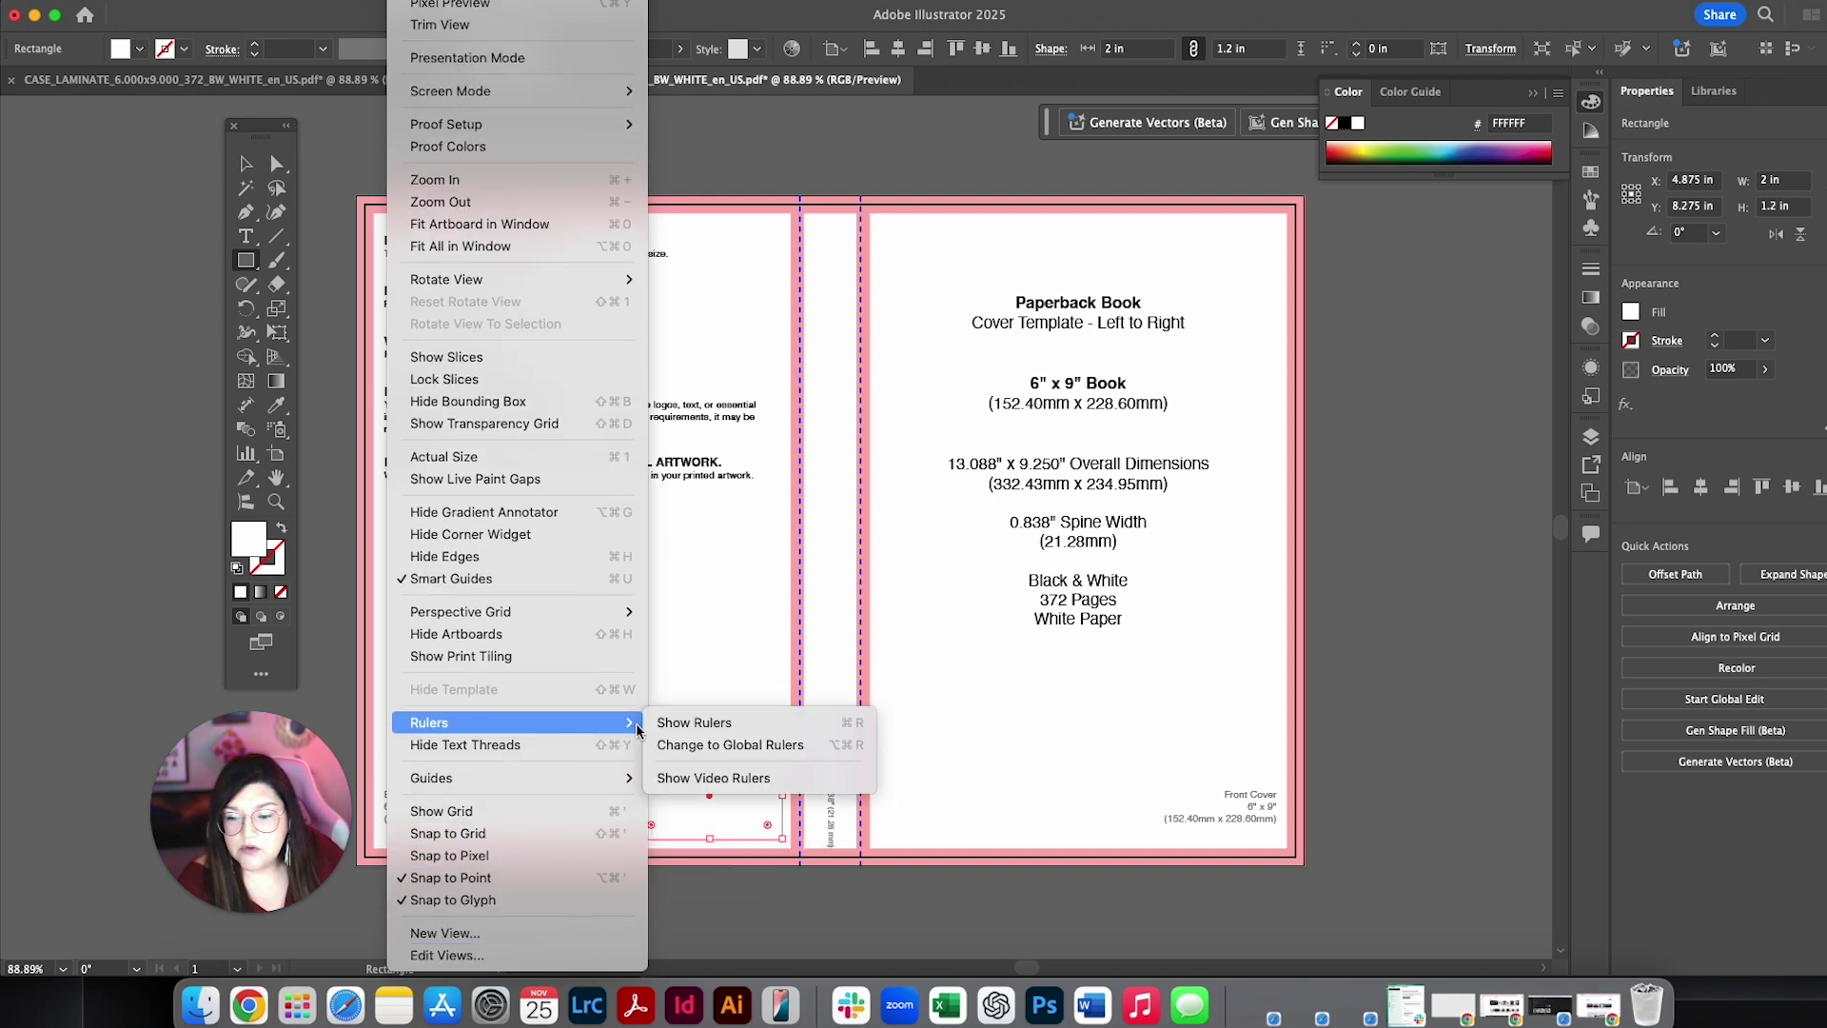
pyautogui.click(695, 721)
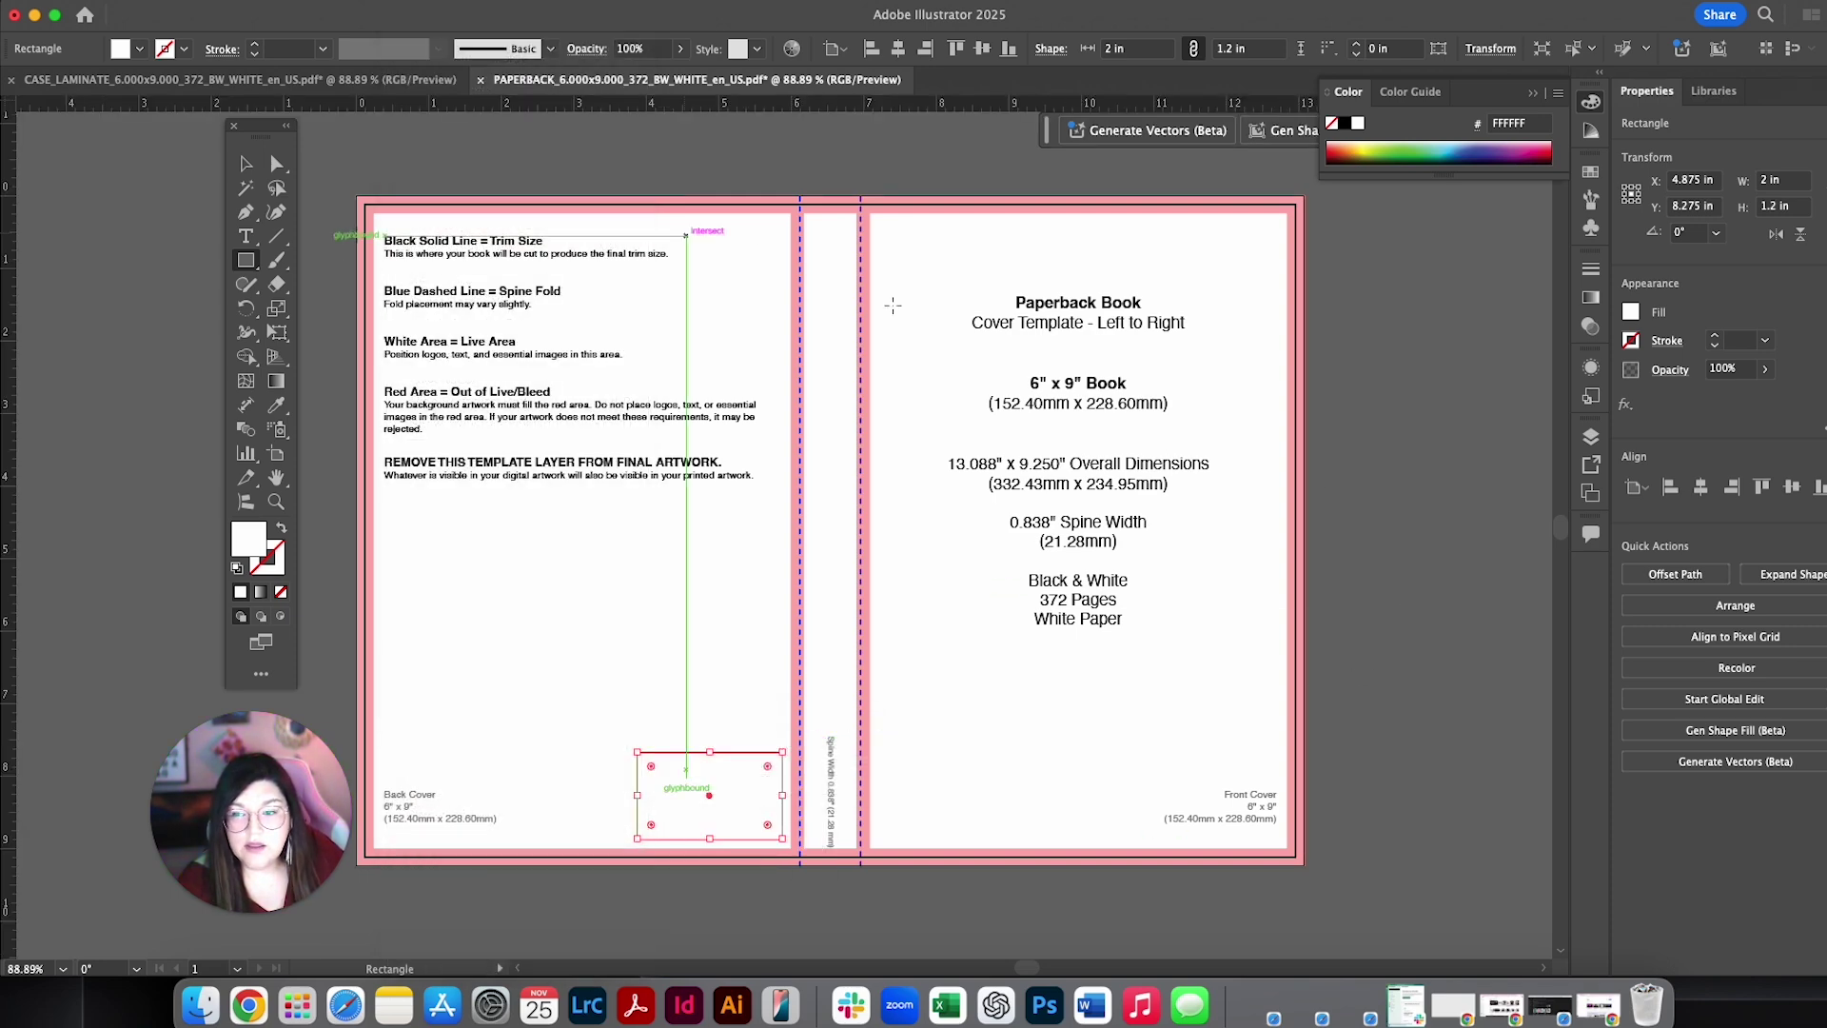
# Step: Deselect the barcode rectangle and float the Layers panel on its own beside the front cover
pyautogui.click(246, 165)
pyautogui.click(1401, 421)
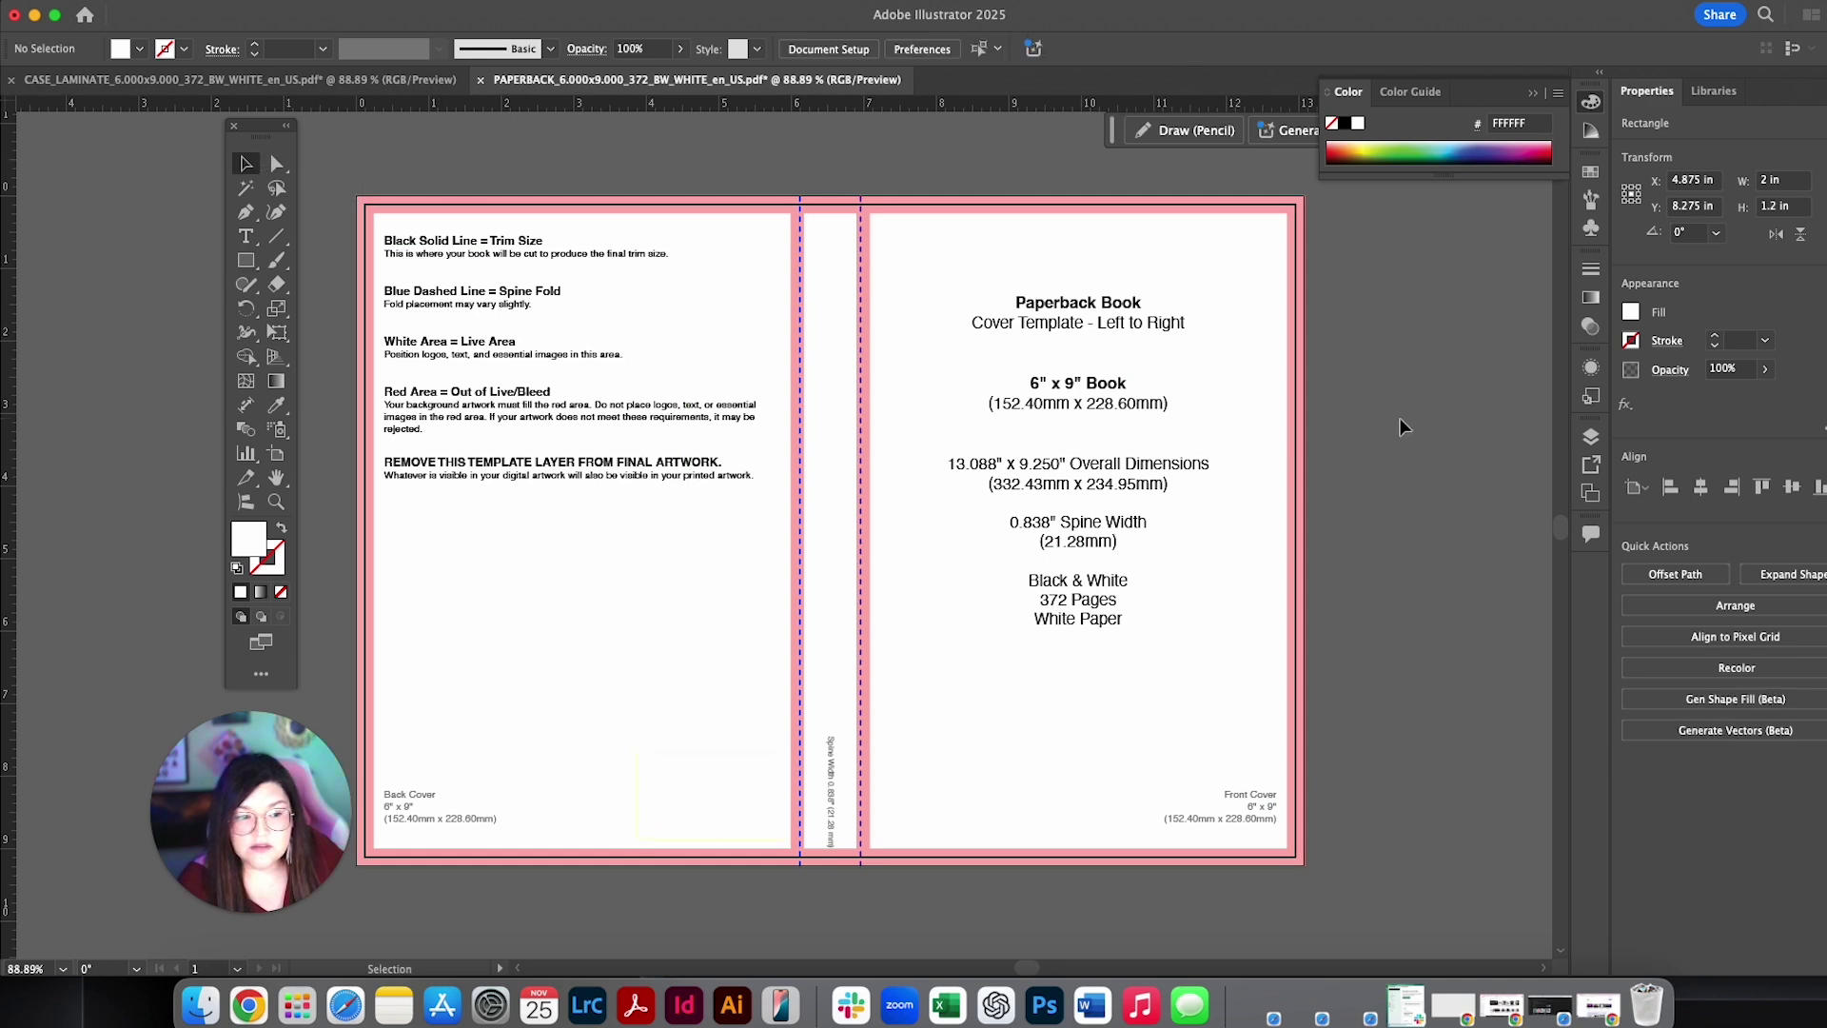
pyautogui.click(1591, 436)
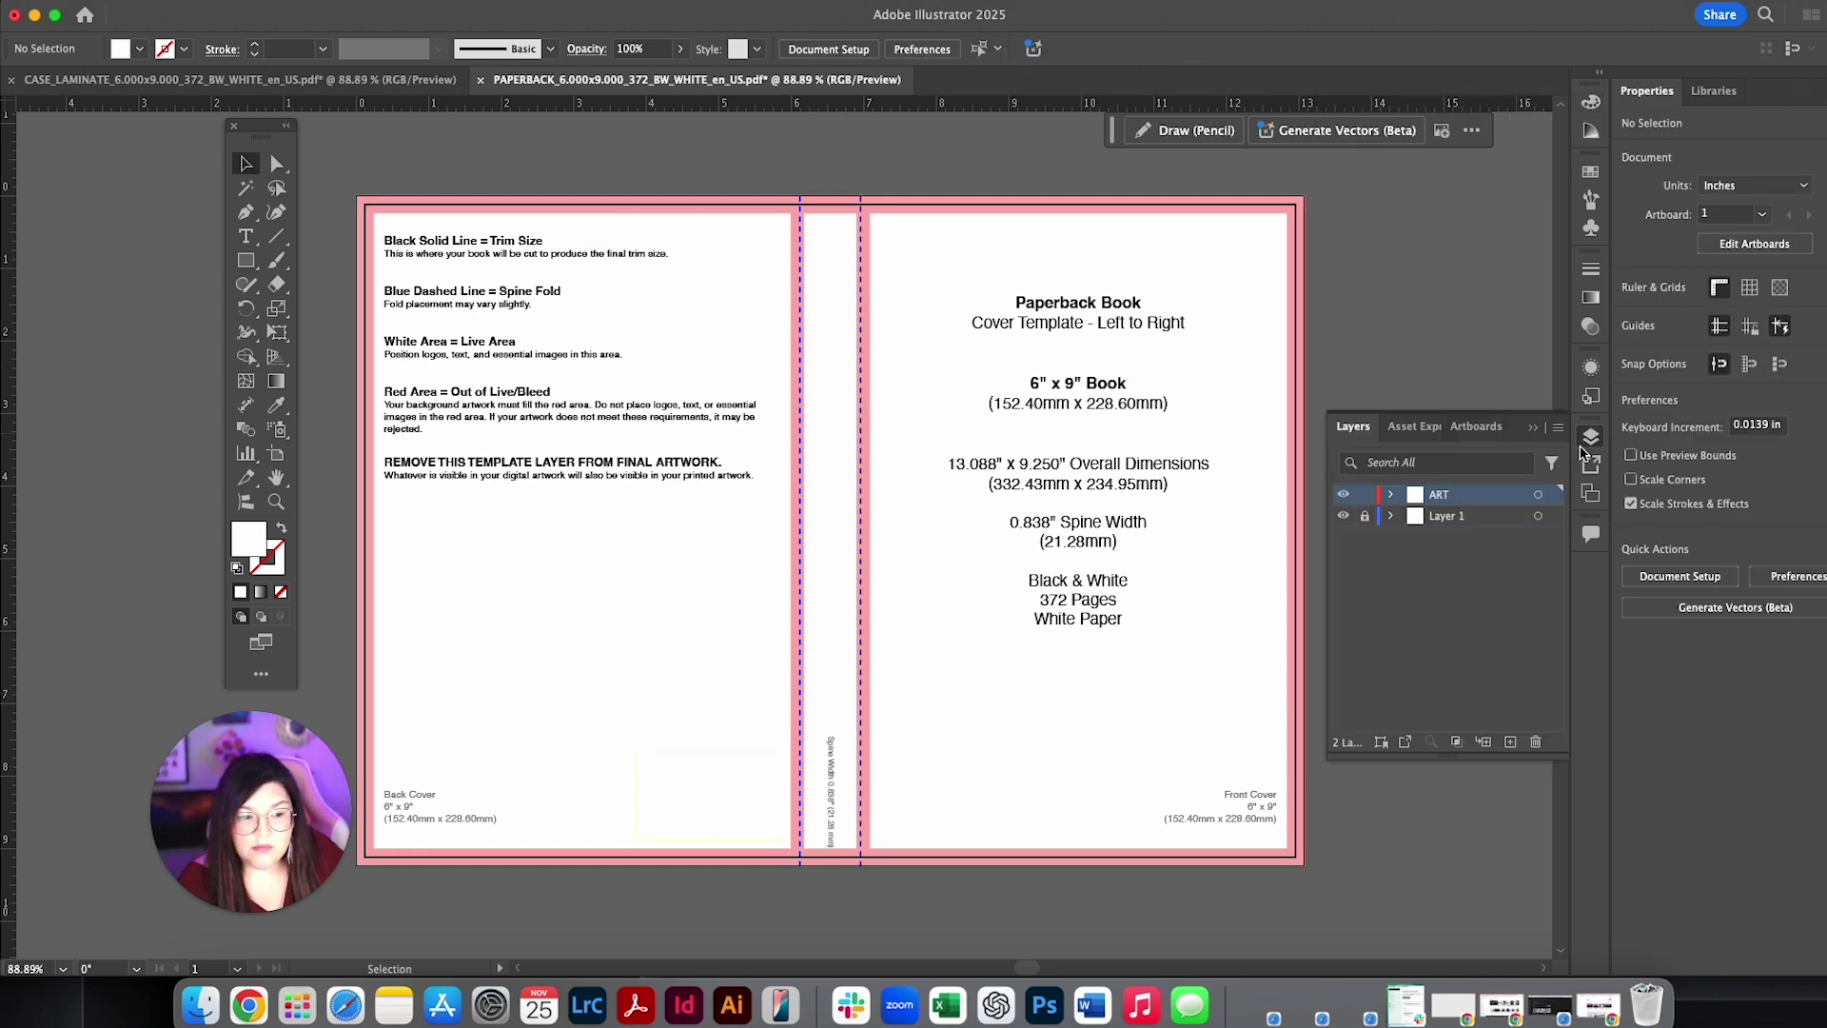
pyautogui.moveTo(1368, 426); pyautogui.dragTo(1332, 249)
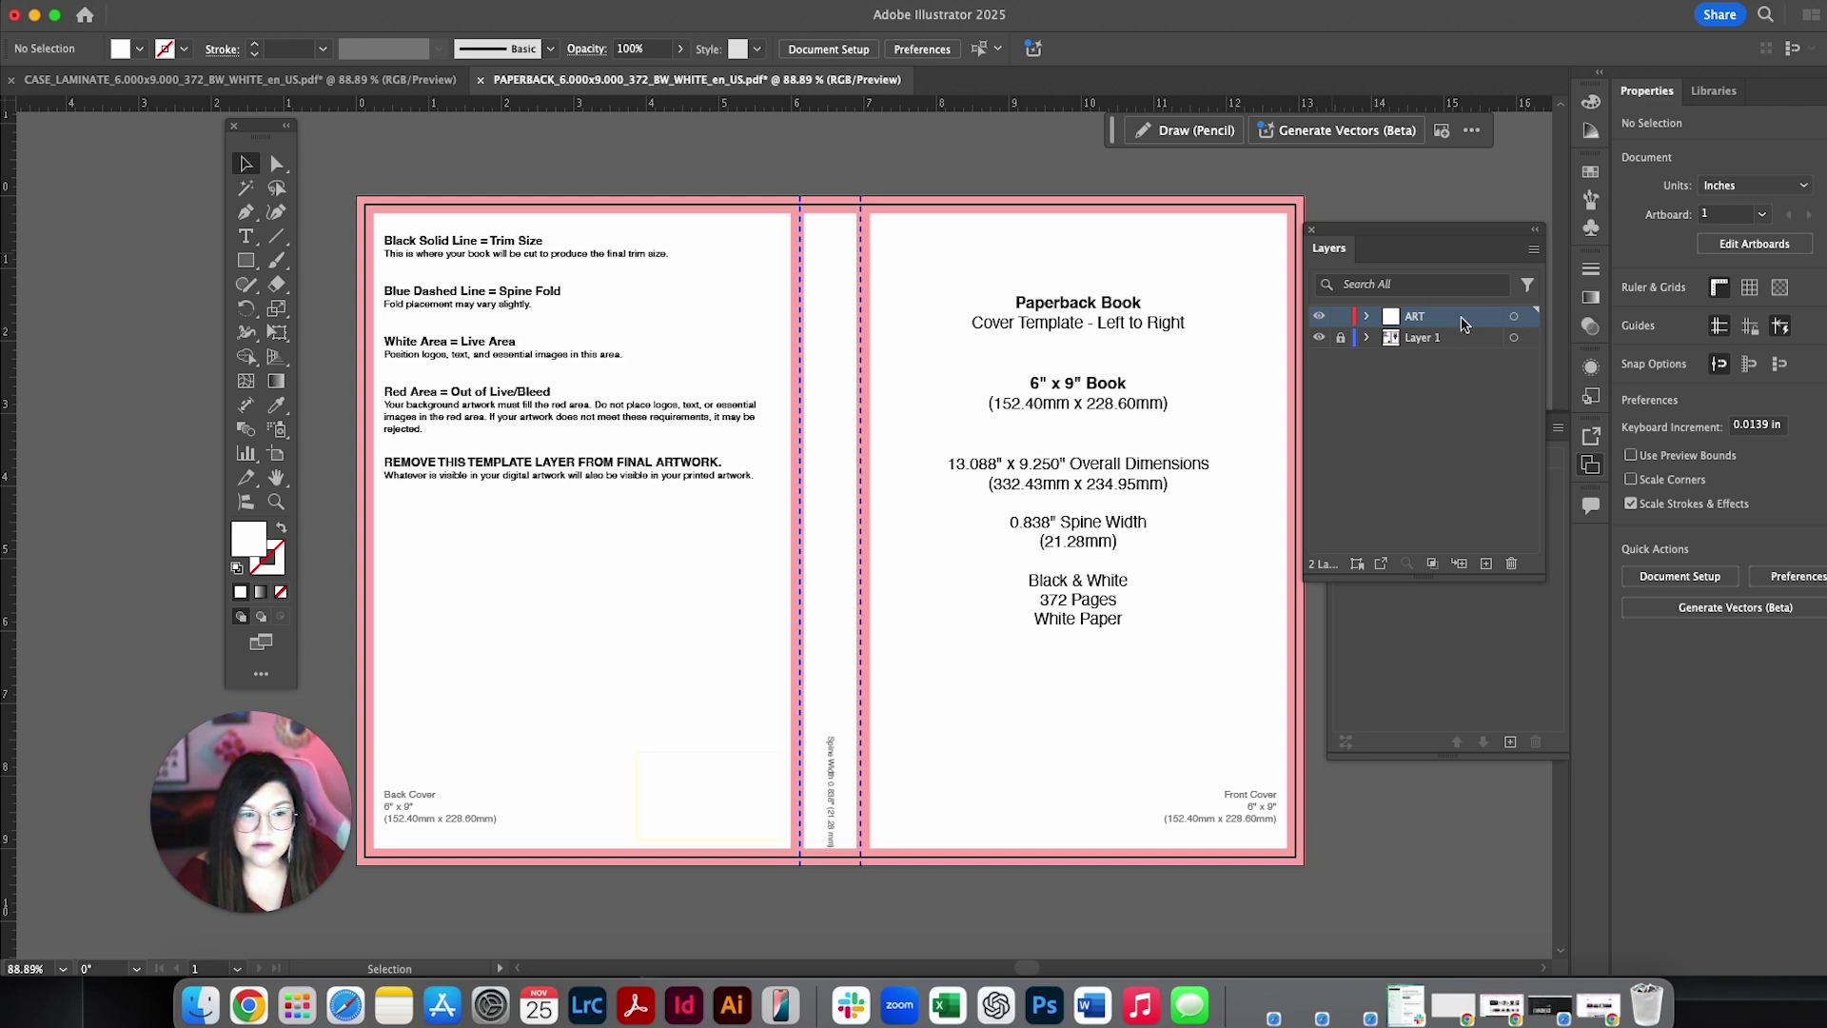
# Step: Place guides on the trim lines: a vertical one at 0.125 in and horizontal ones at about 0.14 in and 9.125 in
pyautogui.moveTo(7, 249); pyautogui.dragTo(368, 243)
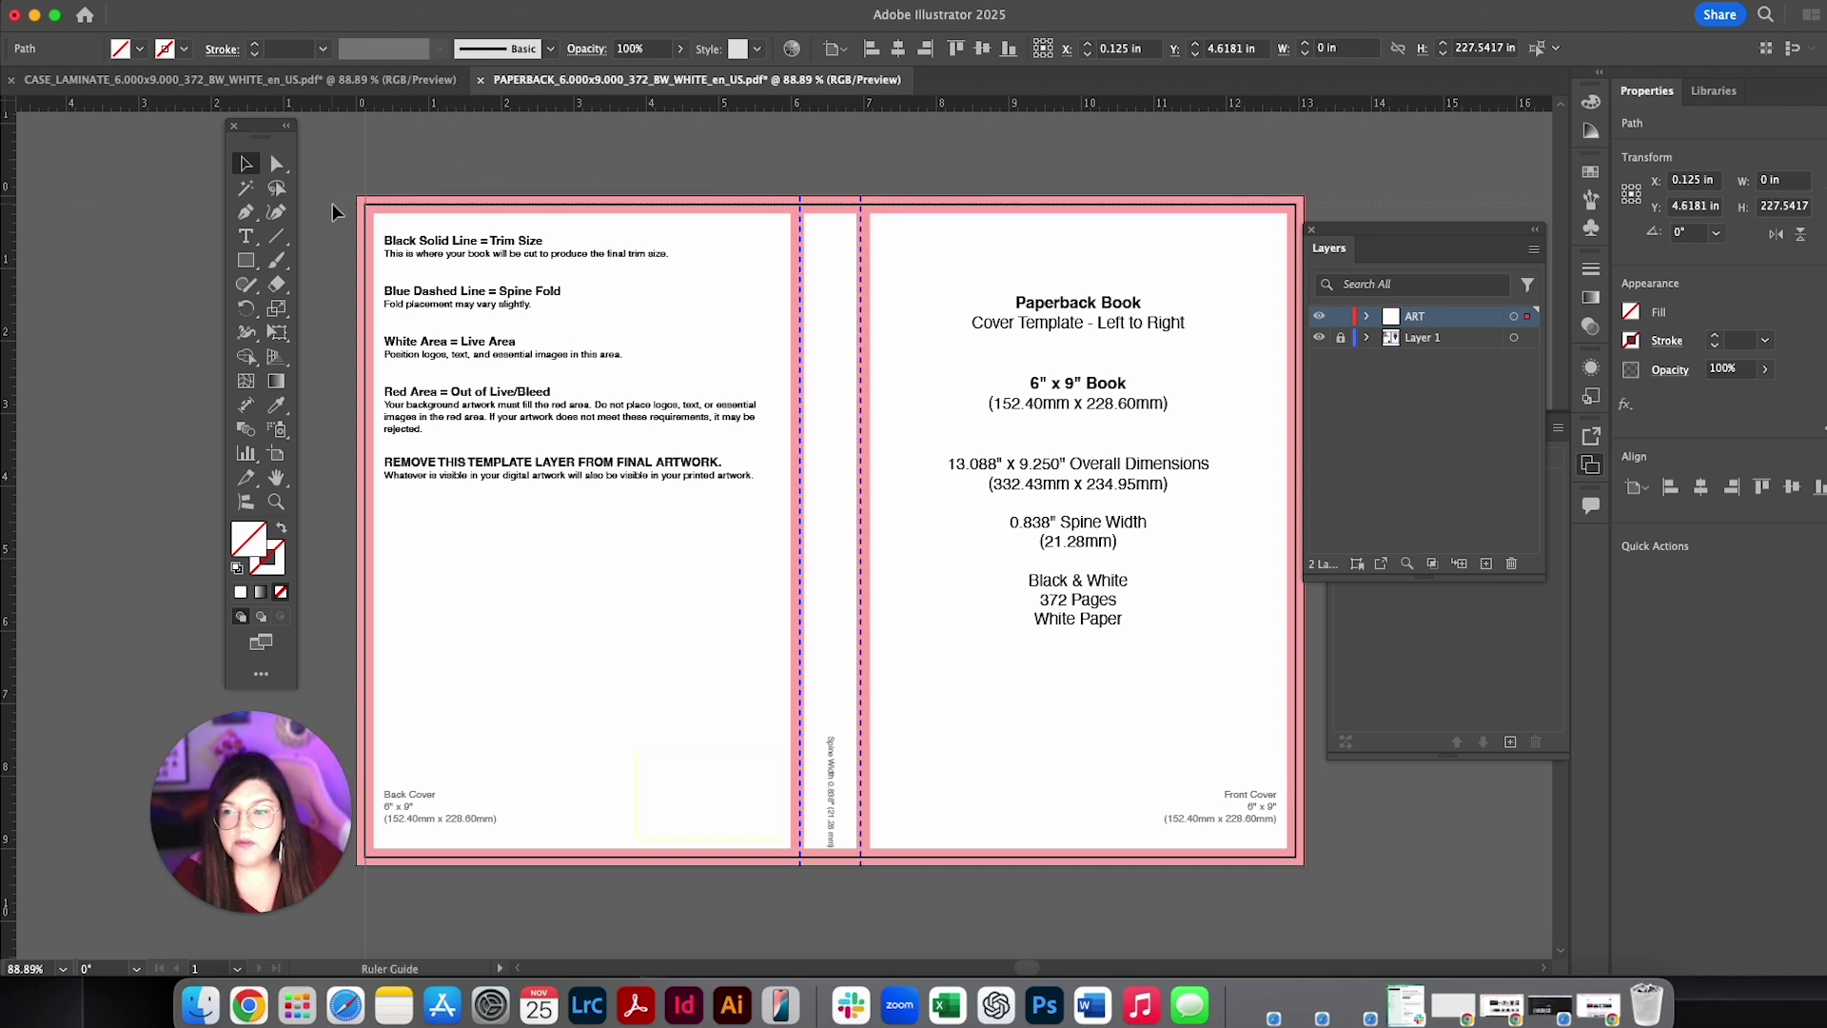
pyautogui.moveTo(576, 103); pyautogui.dragTo(580, 205)
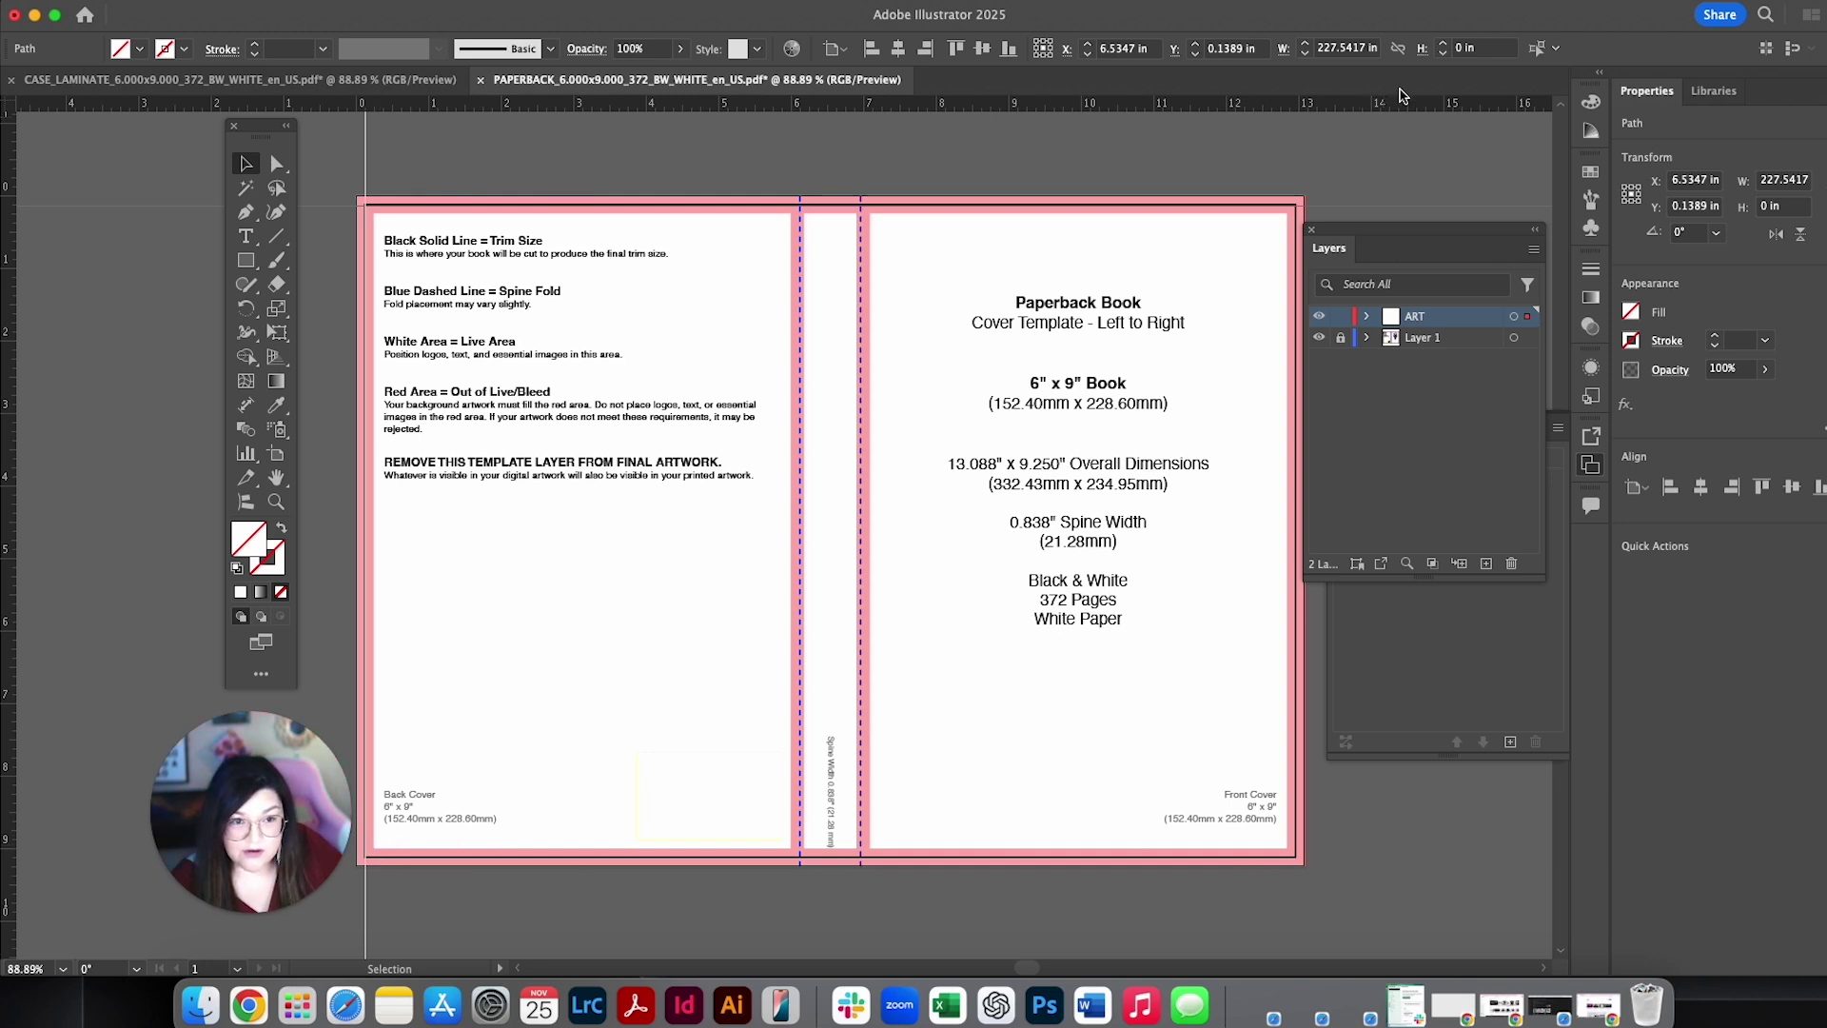
pyautogui.moveTo(1409, 106); pyautogui.dragTo(1483, 857)
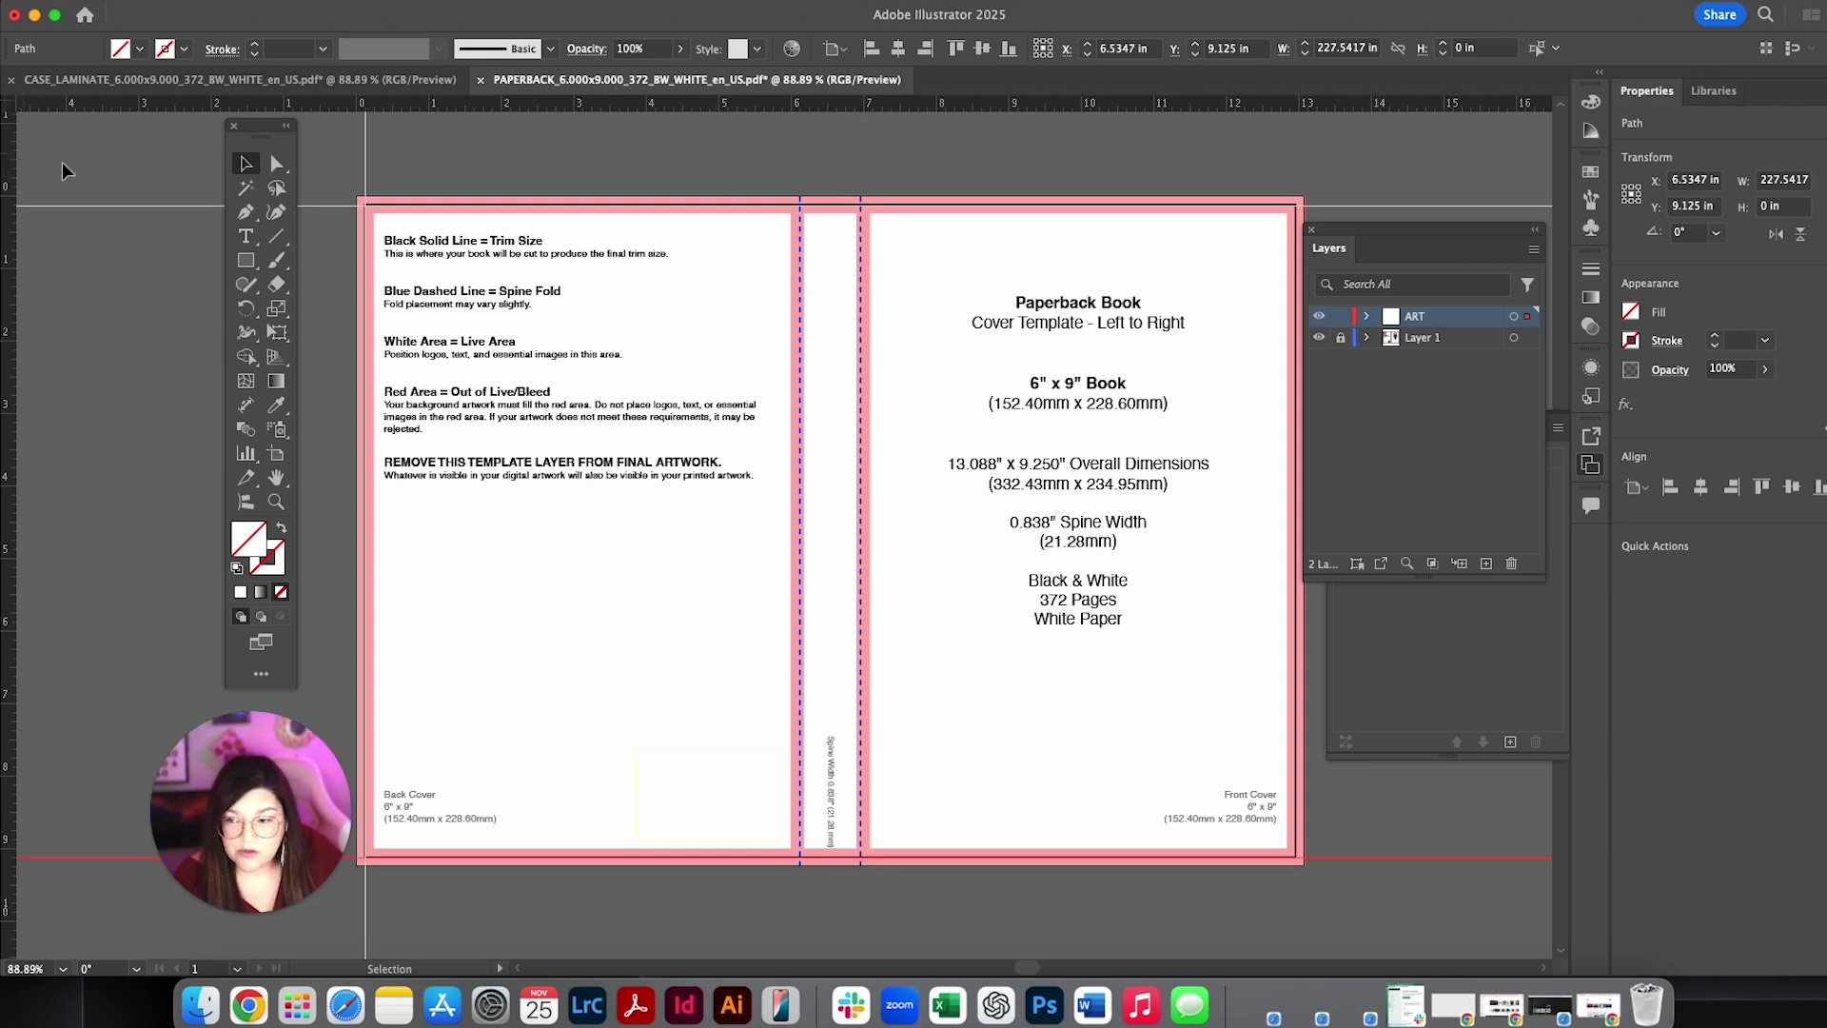
# Step: Place vertical guides on the two dashed spine folds, at 6.125 in and about 6.96 in
pyautogui.moveTo(8, 168); pyautogui.dragTo(7, 167)
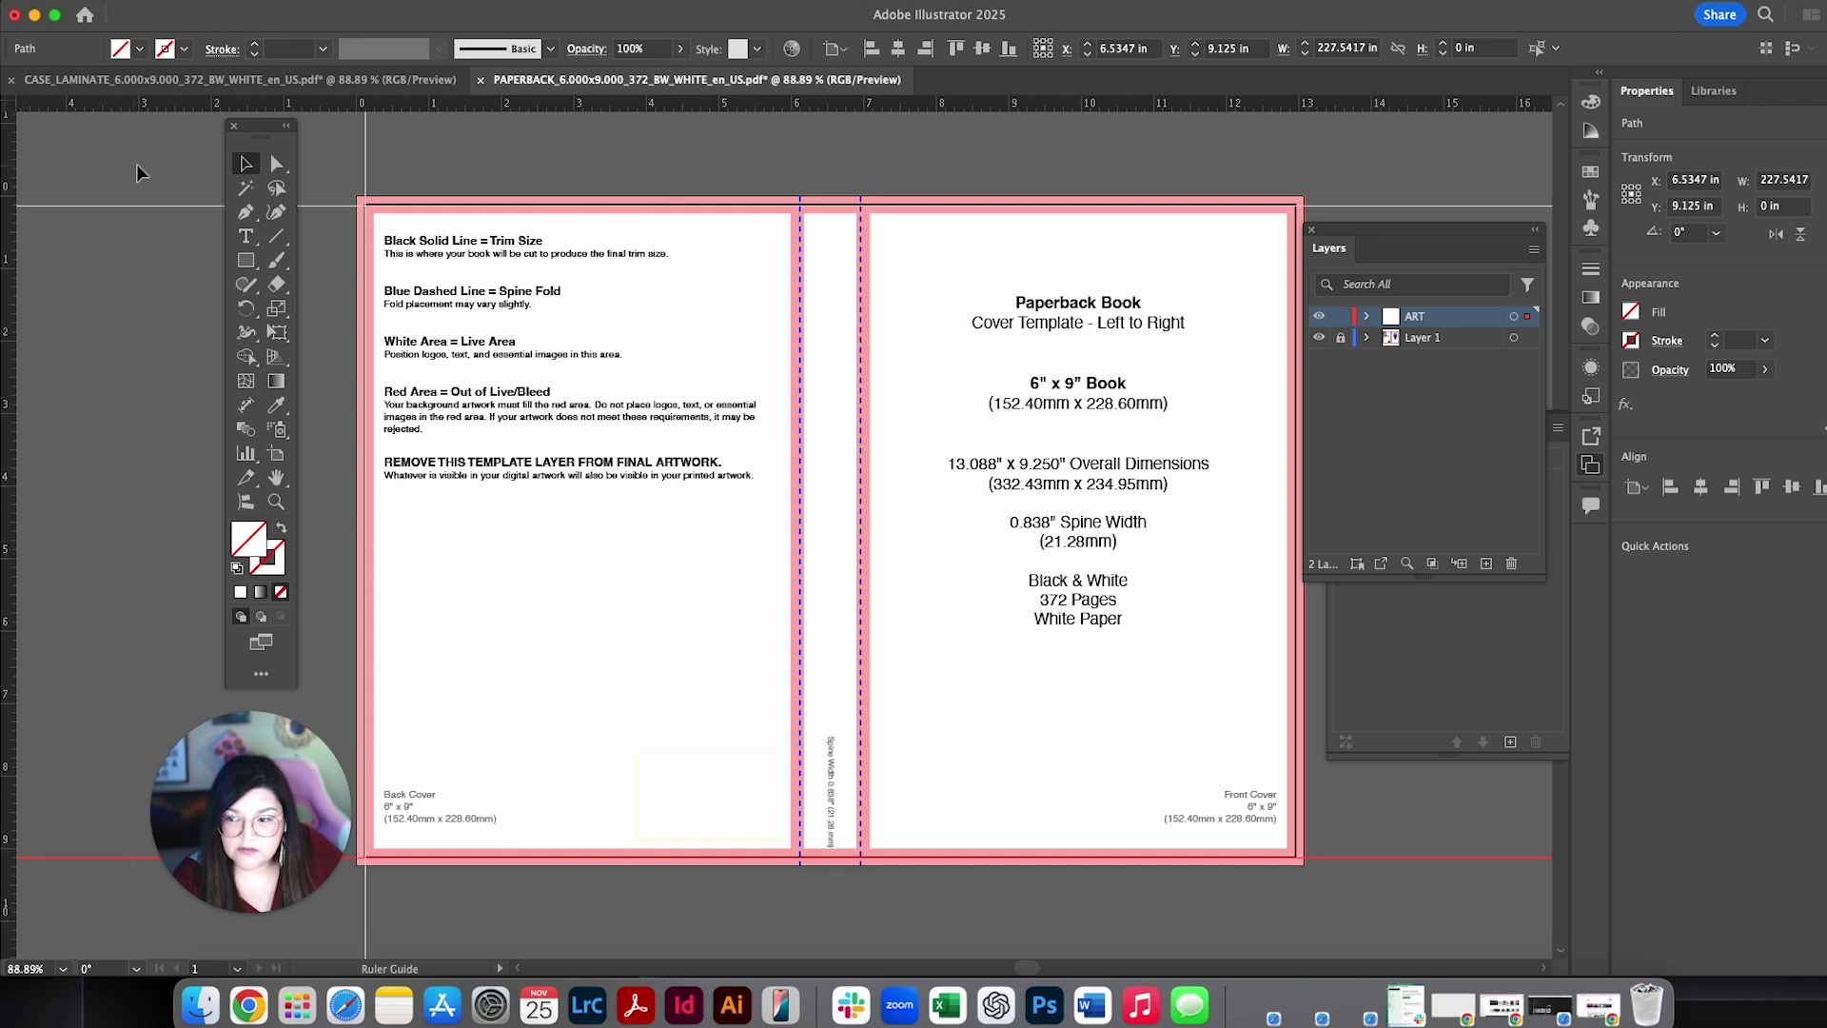
pyautogui.moveTo(96, 190); pyautogui.dragTo(801, 179)
pyautogui.moveTo(11, 162); pyautogui.dragTo(866, 143)
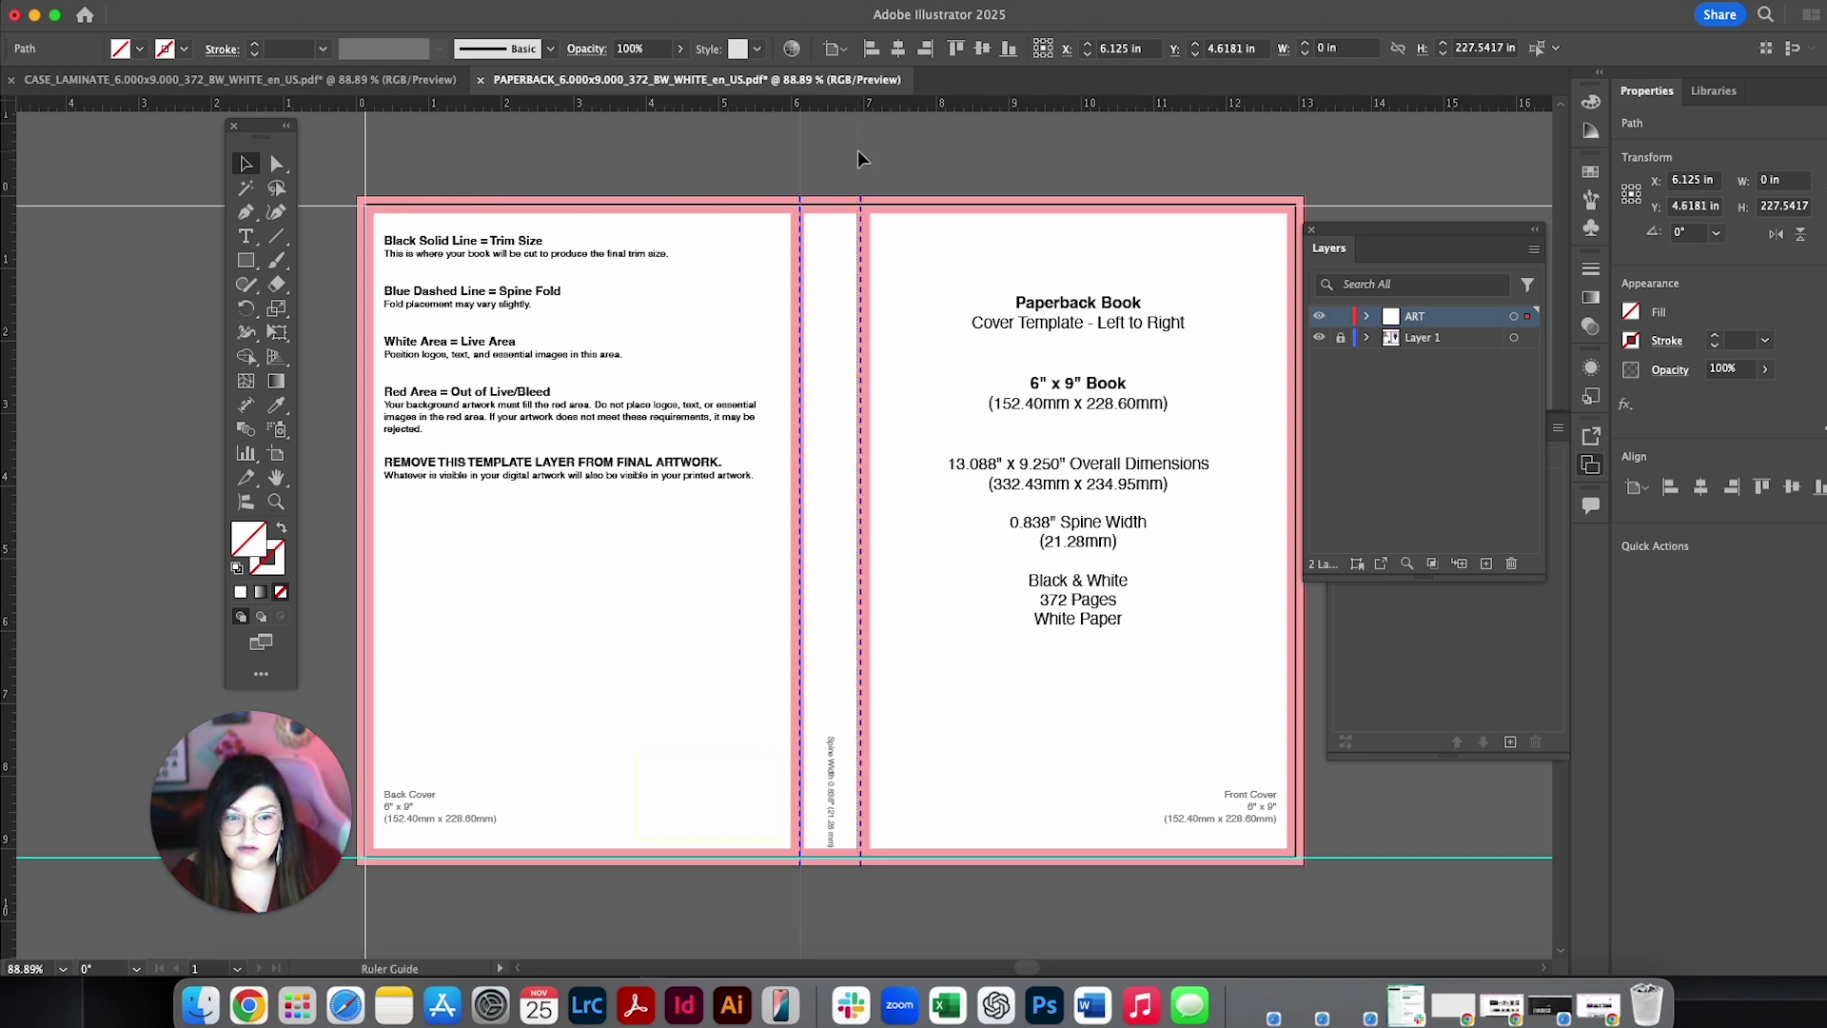
pyautogui.moveTo(860, 148); pyautogui.dragTo(859, 148)
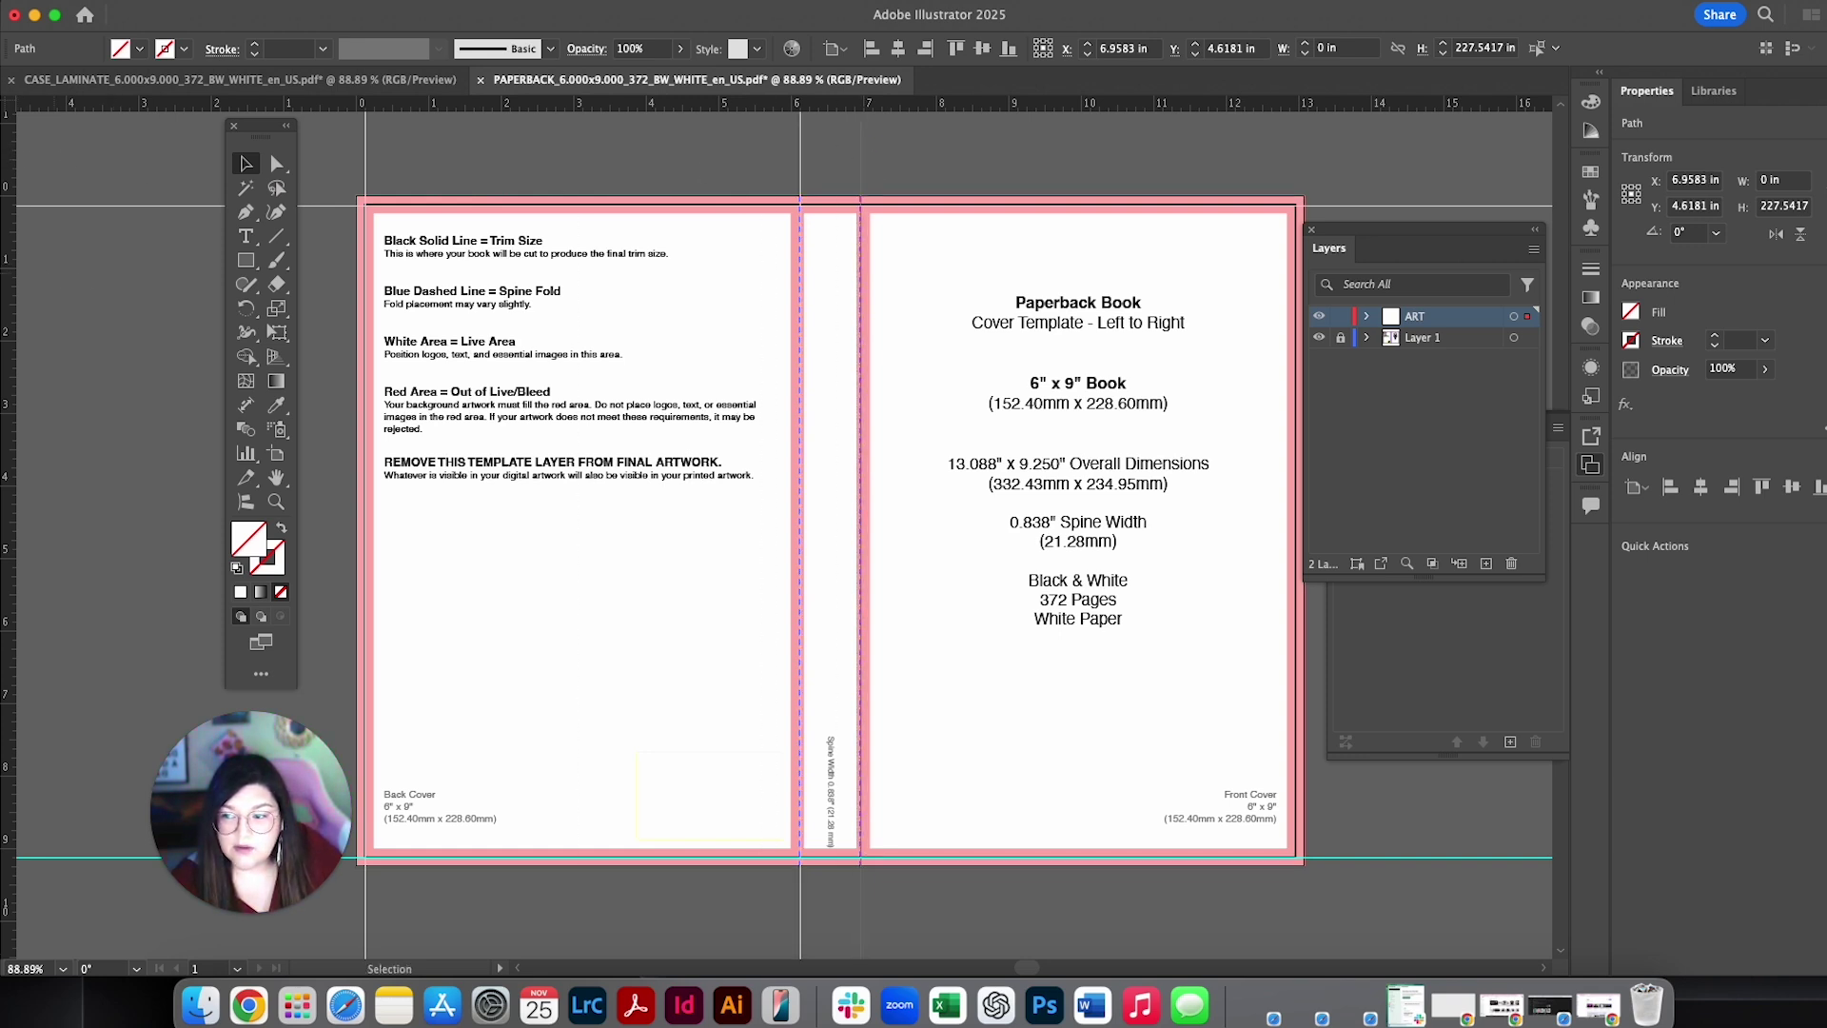
# Step: Place a vertical guide on the front cover's outer live-area edge at about 12.85 in
pyautogui.scroll(2, 1228, 190)
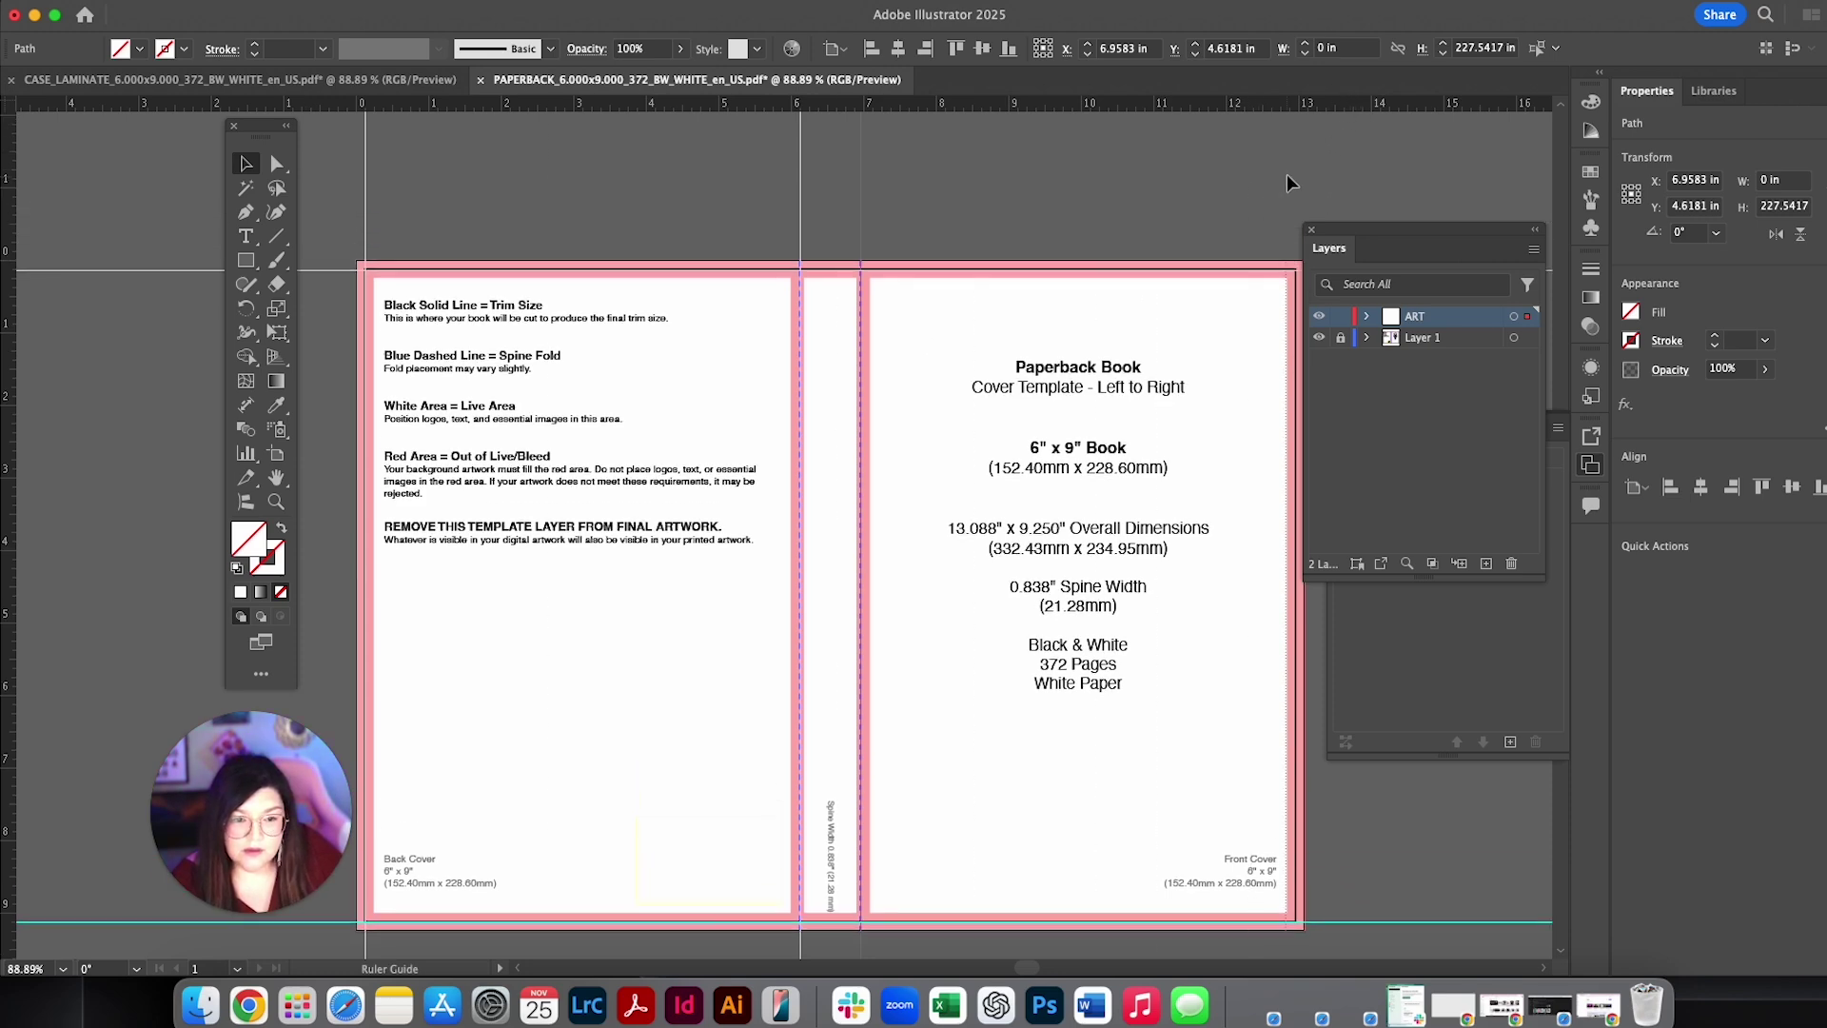
pyautogui.moveTo(1288, 172); pyautogui.dragTo(1288, 172)
pyautogui.scroll(-1, 419, 321)
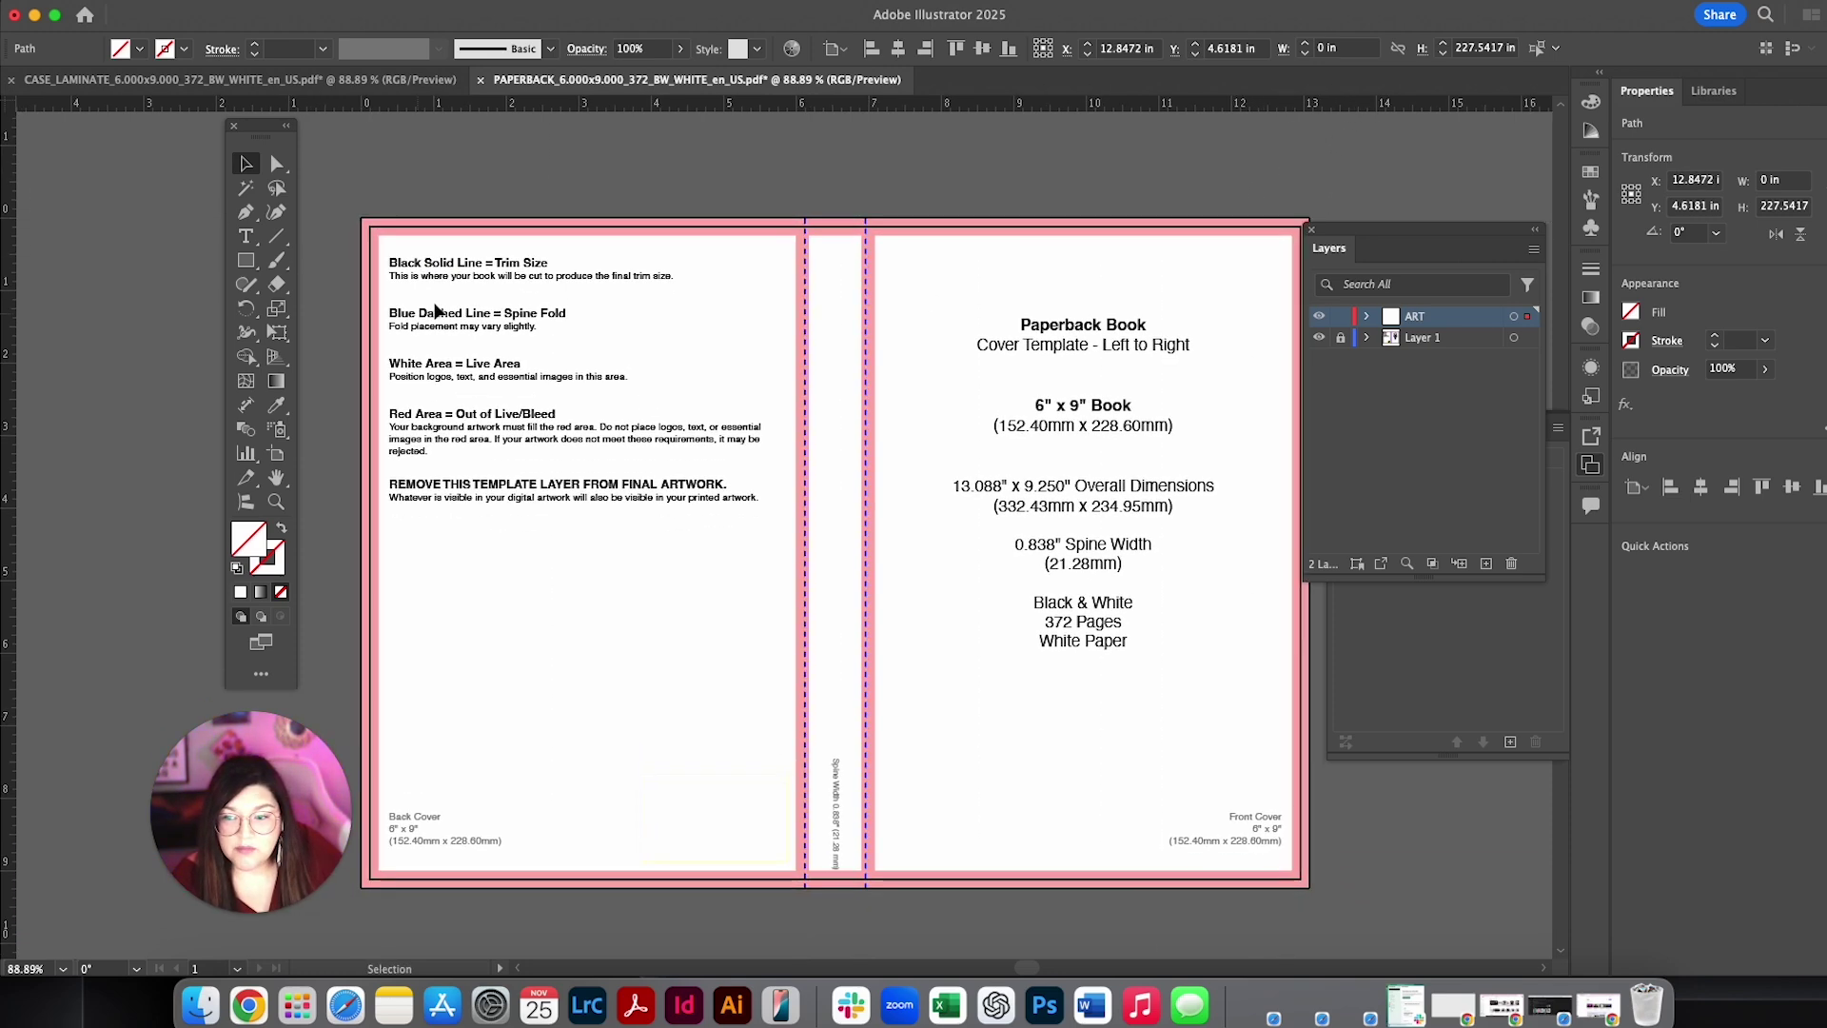
# Step: Place live-area guides inside the red bleed: horizontal ones at 0.25 in and 9 in and a vertical one at about 0.26 in
pyautogui.moveTo(493, 100); pyautogui.dragTo(454, 232)
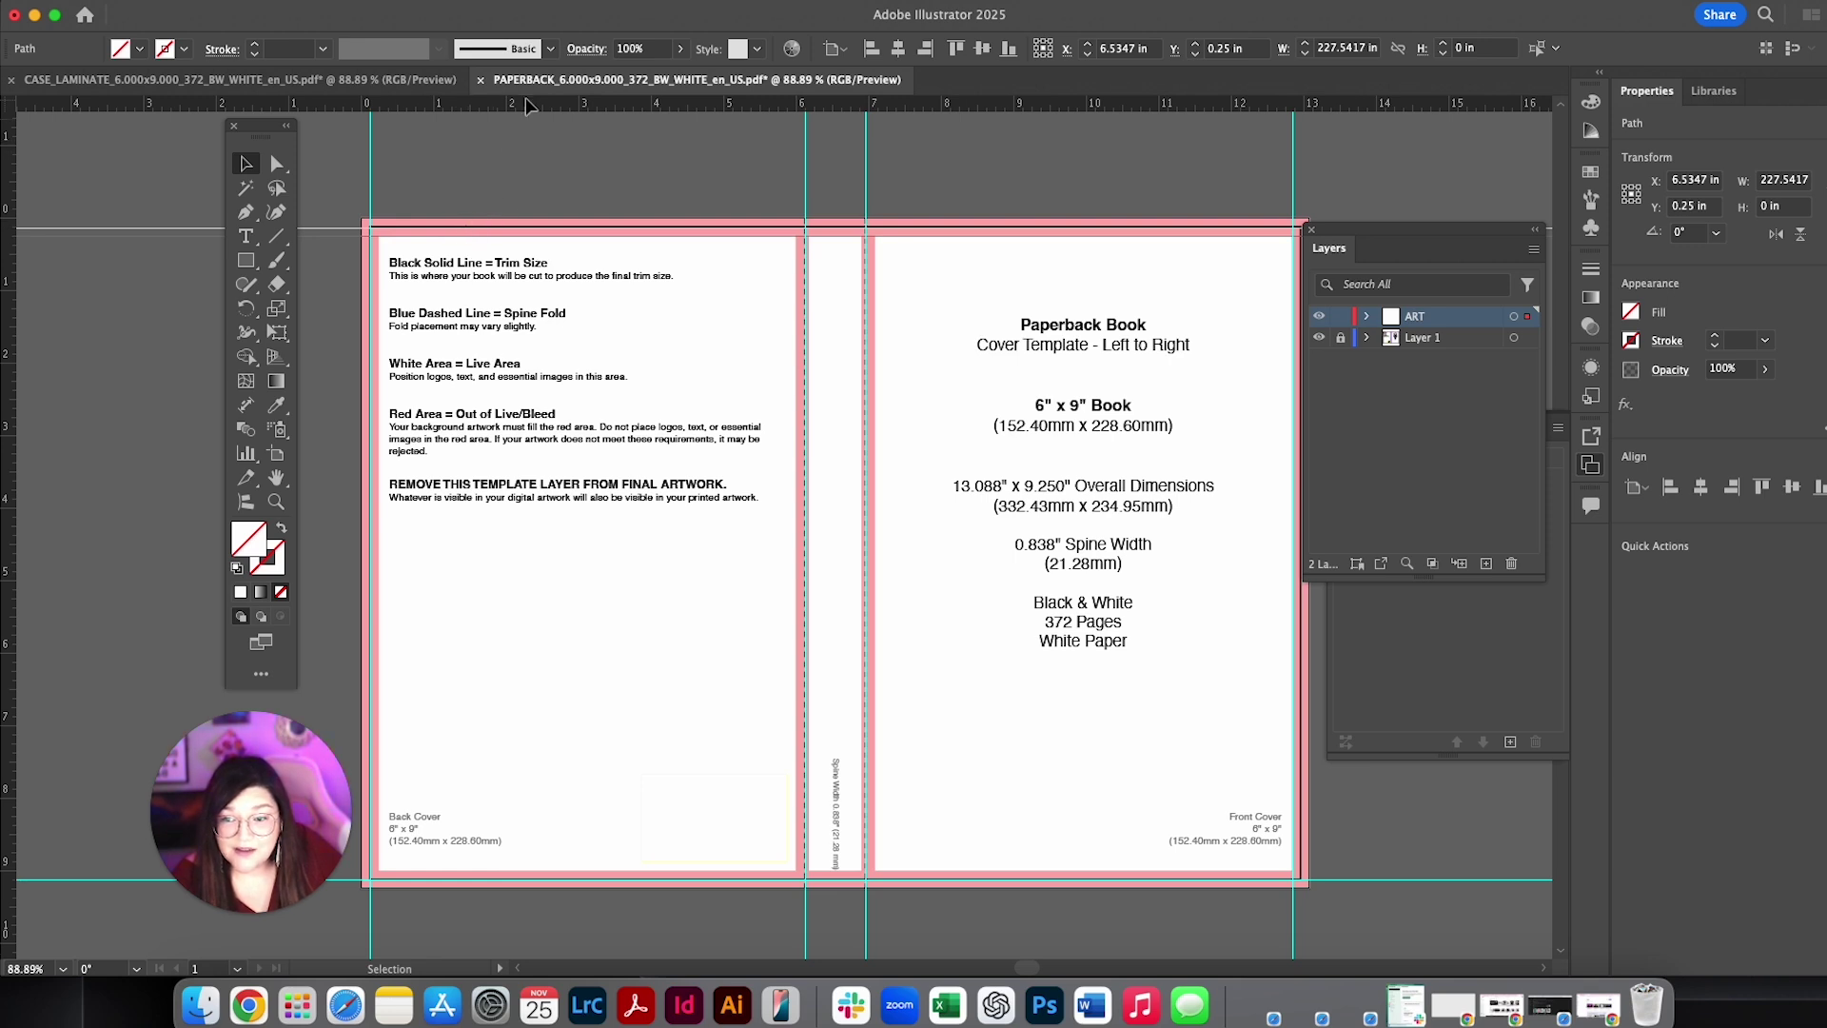
pyautogui.moveTo(522, 107); pyautogui.dragTo(441, 866)
pyautogui.moveTo(13, 346); pyautogui.dragTo(384, 188)
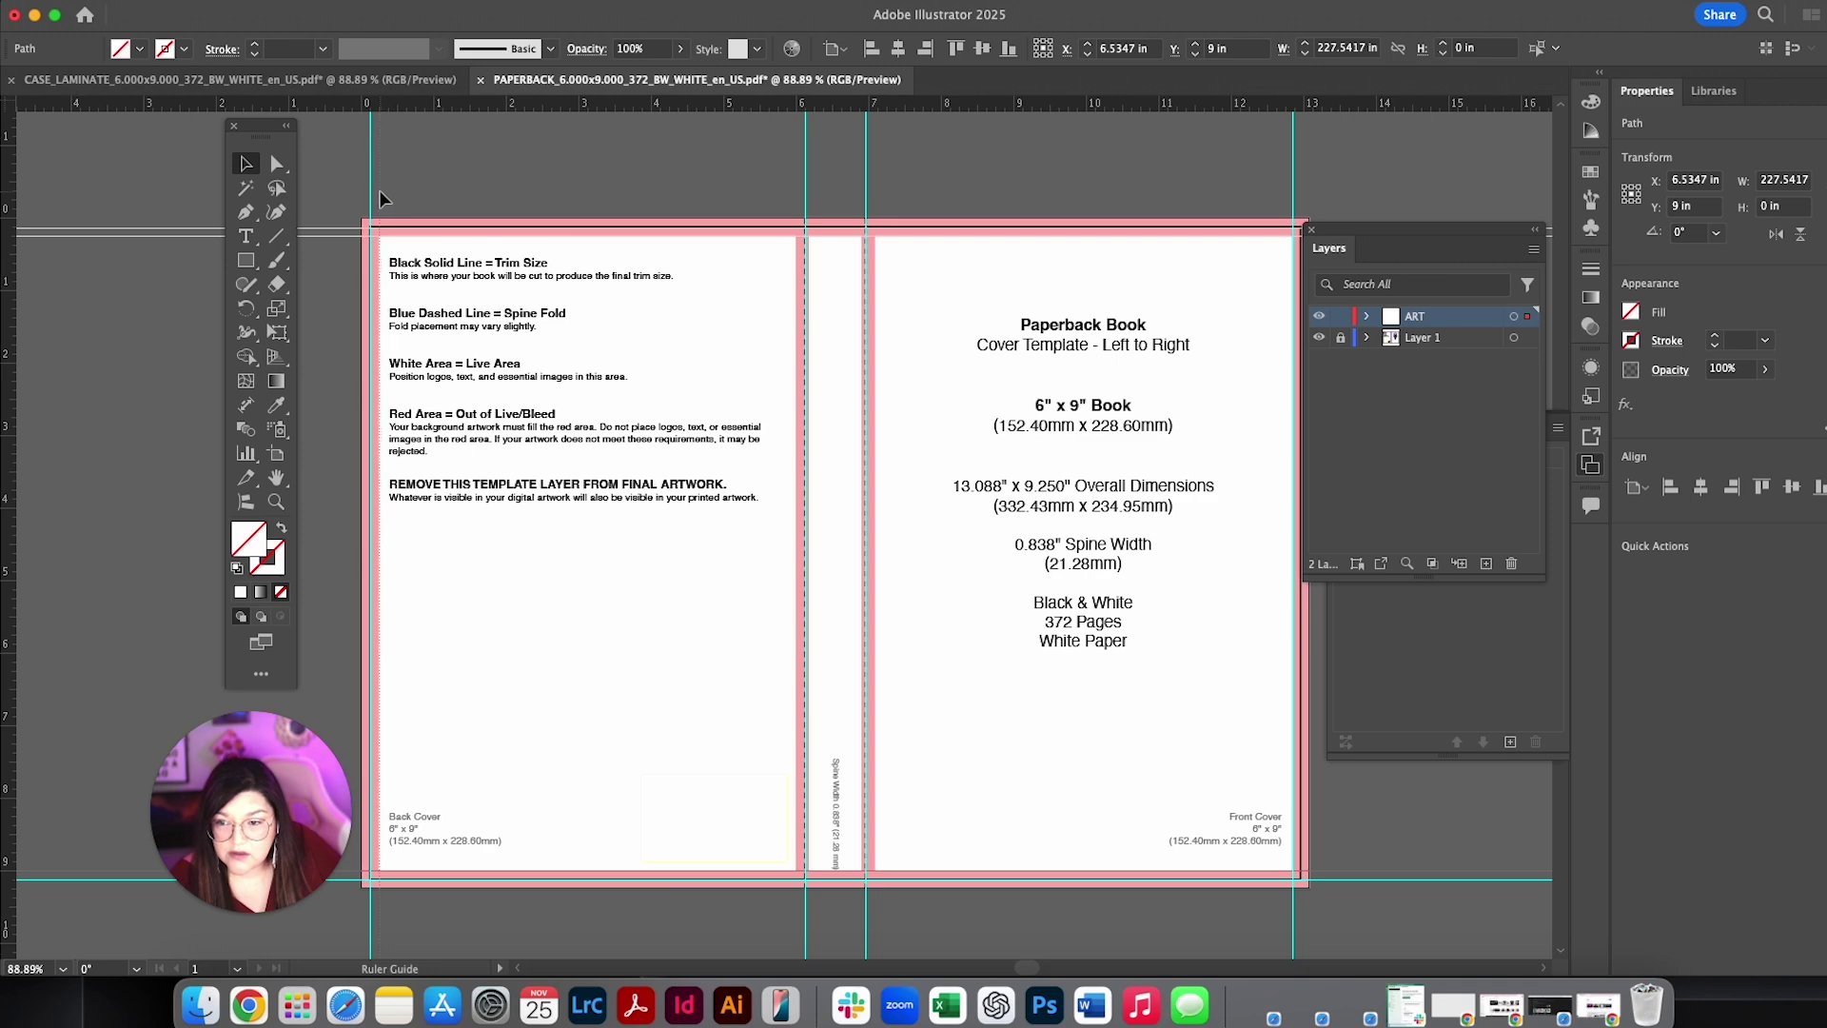
pyautogui.moveTo(380, 198); pyautogui.dragTo(380, 198)
# Step: Place a vertical guide on the front cover's outer trim line at about 12.96 in
pyautogui.hscroll(3, 891, 607)
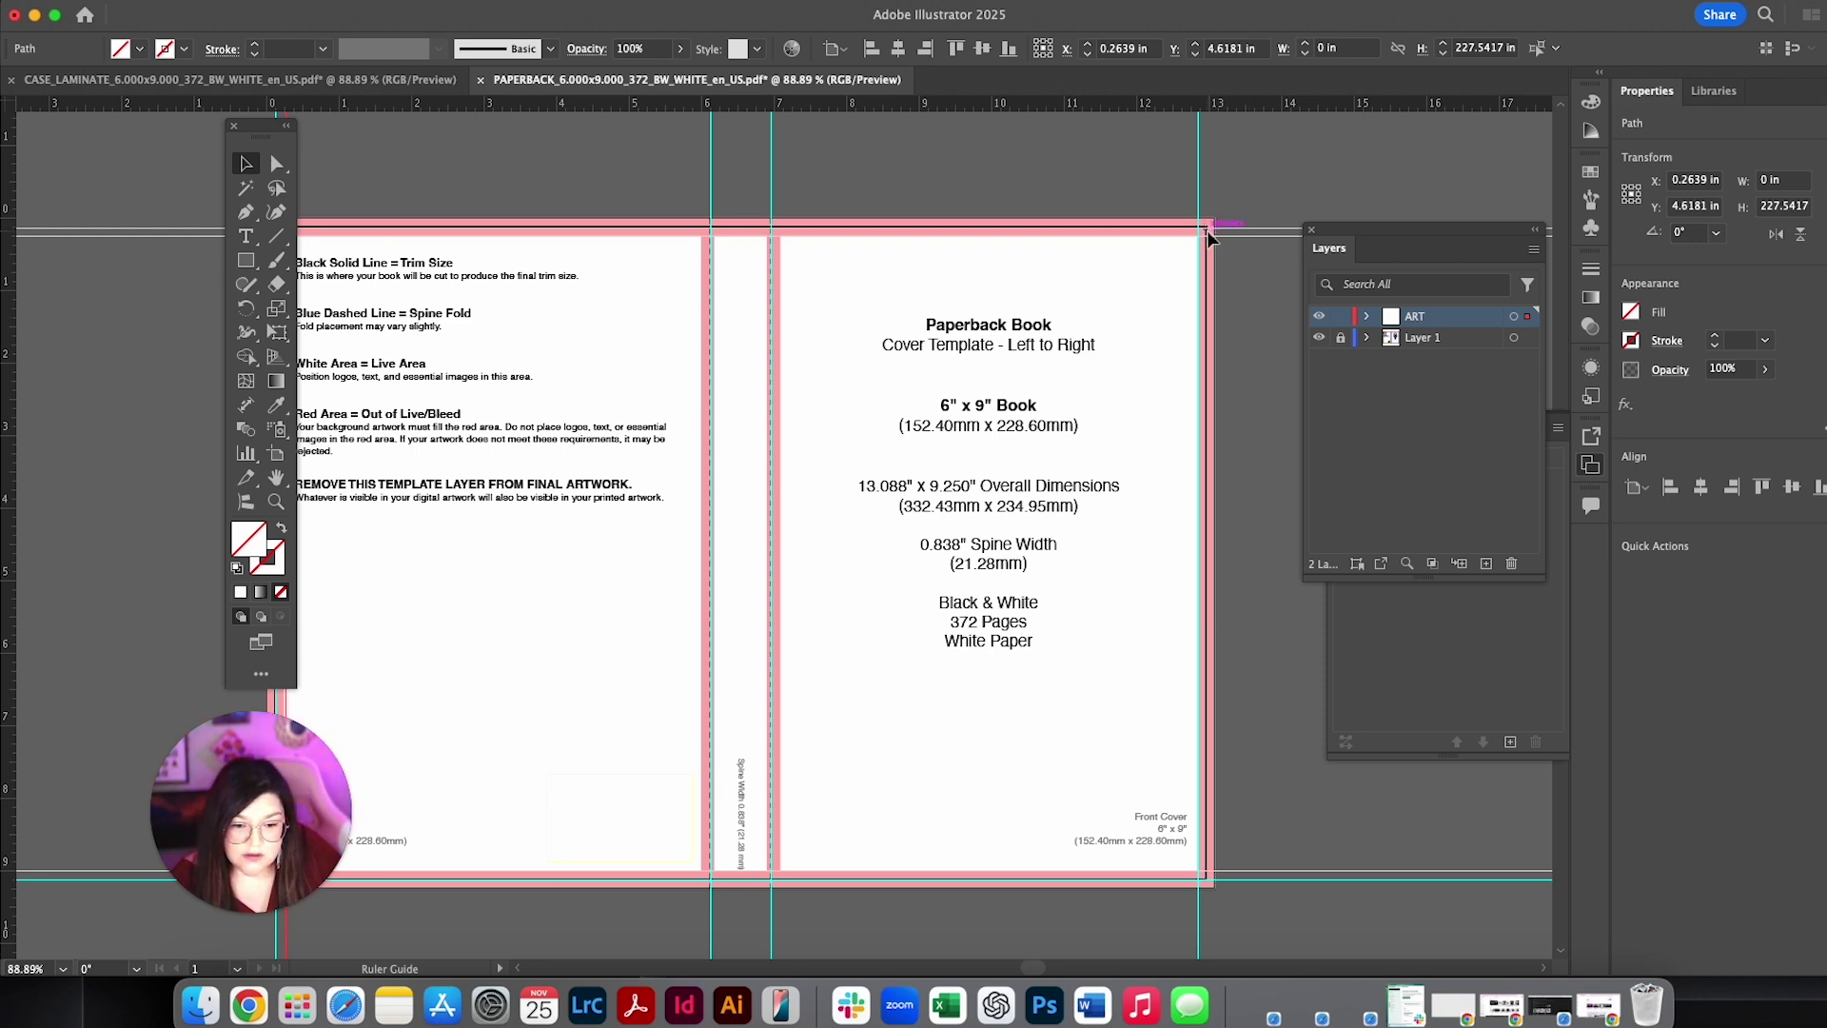
pyautogui.moveTo(1208, 232); pyautogui.dragTo(1210, 232)
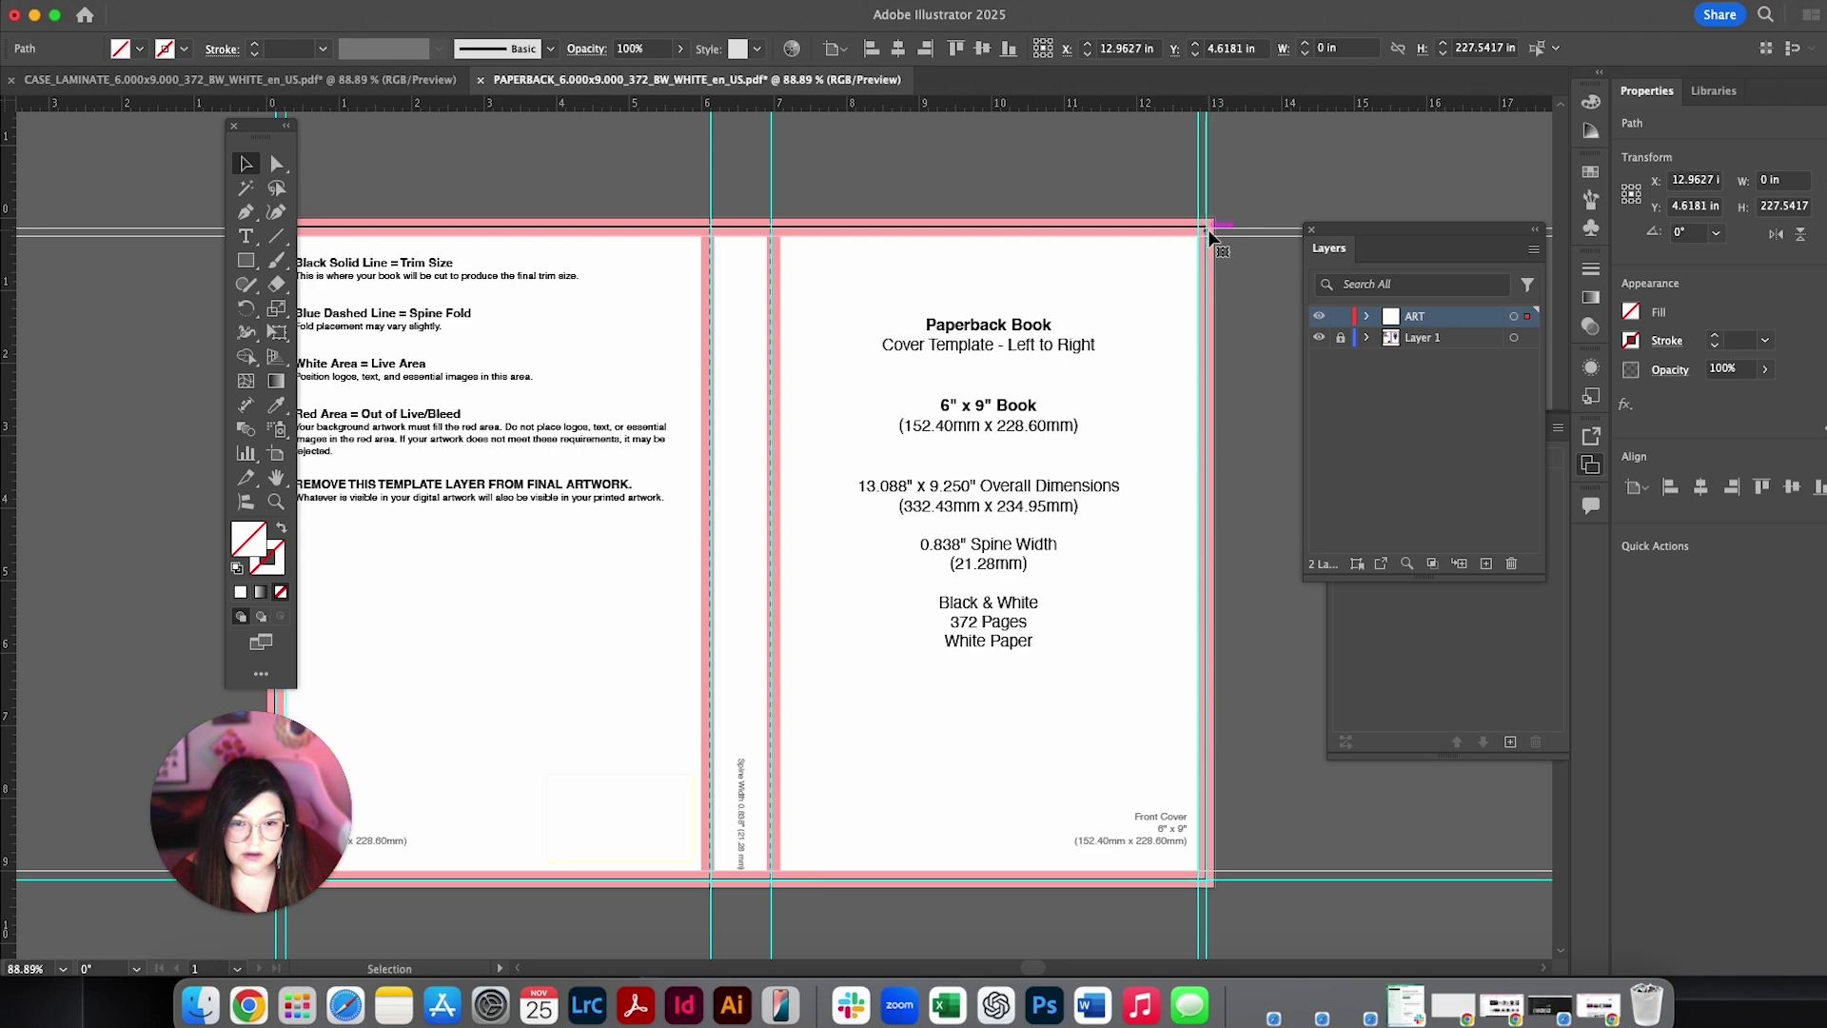
pyautogui.hscroll(-2, 769, 351)
pyautogui.hscroll(-2, 773, 360)
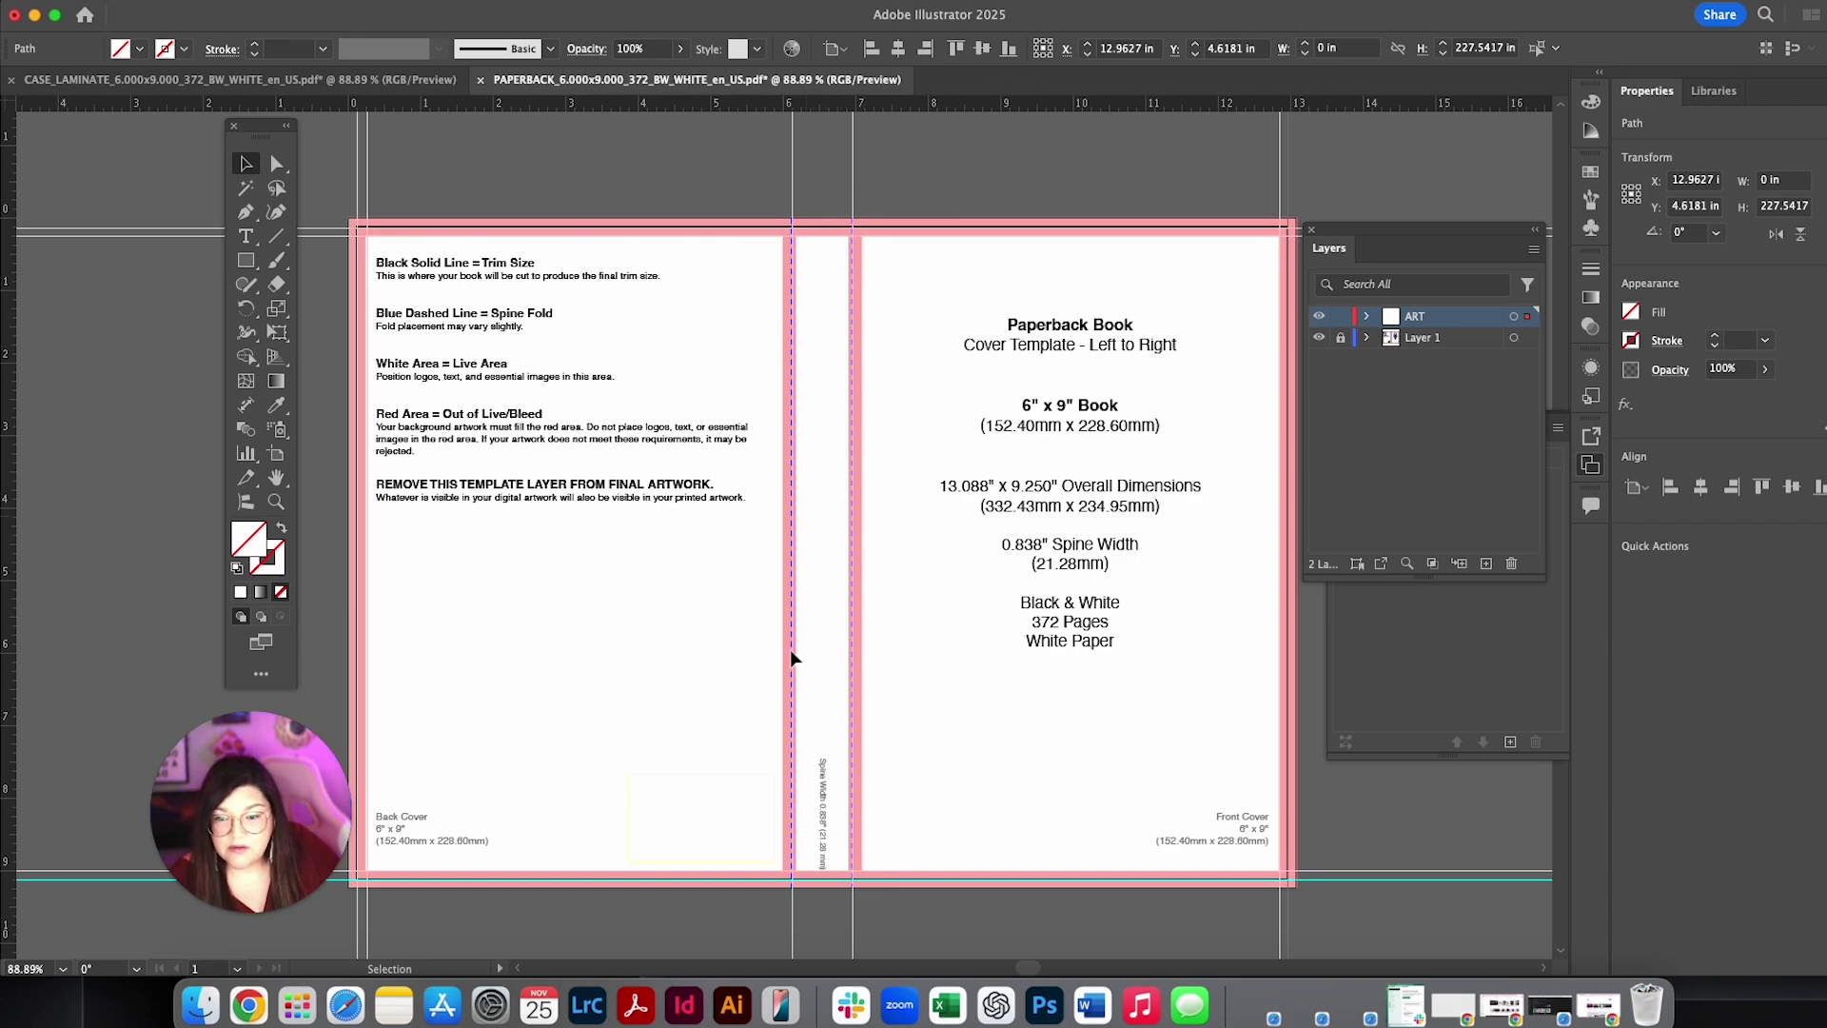
pyautogui.scroll(-1, 956, 746)
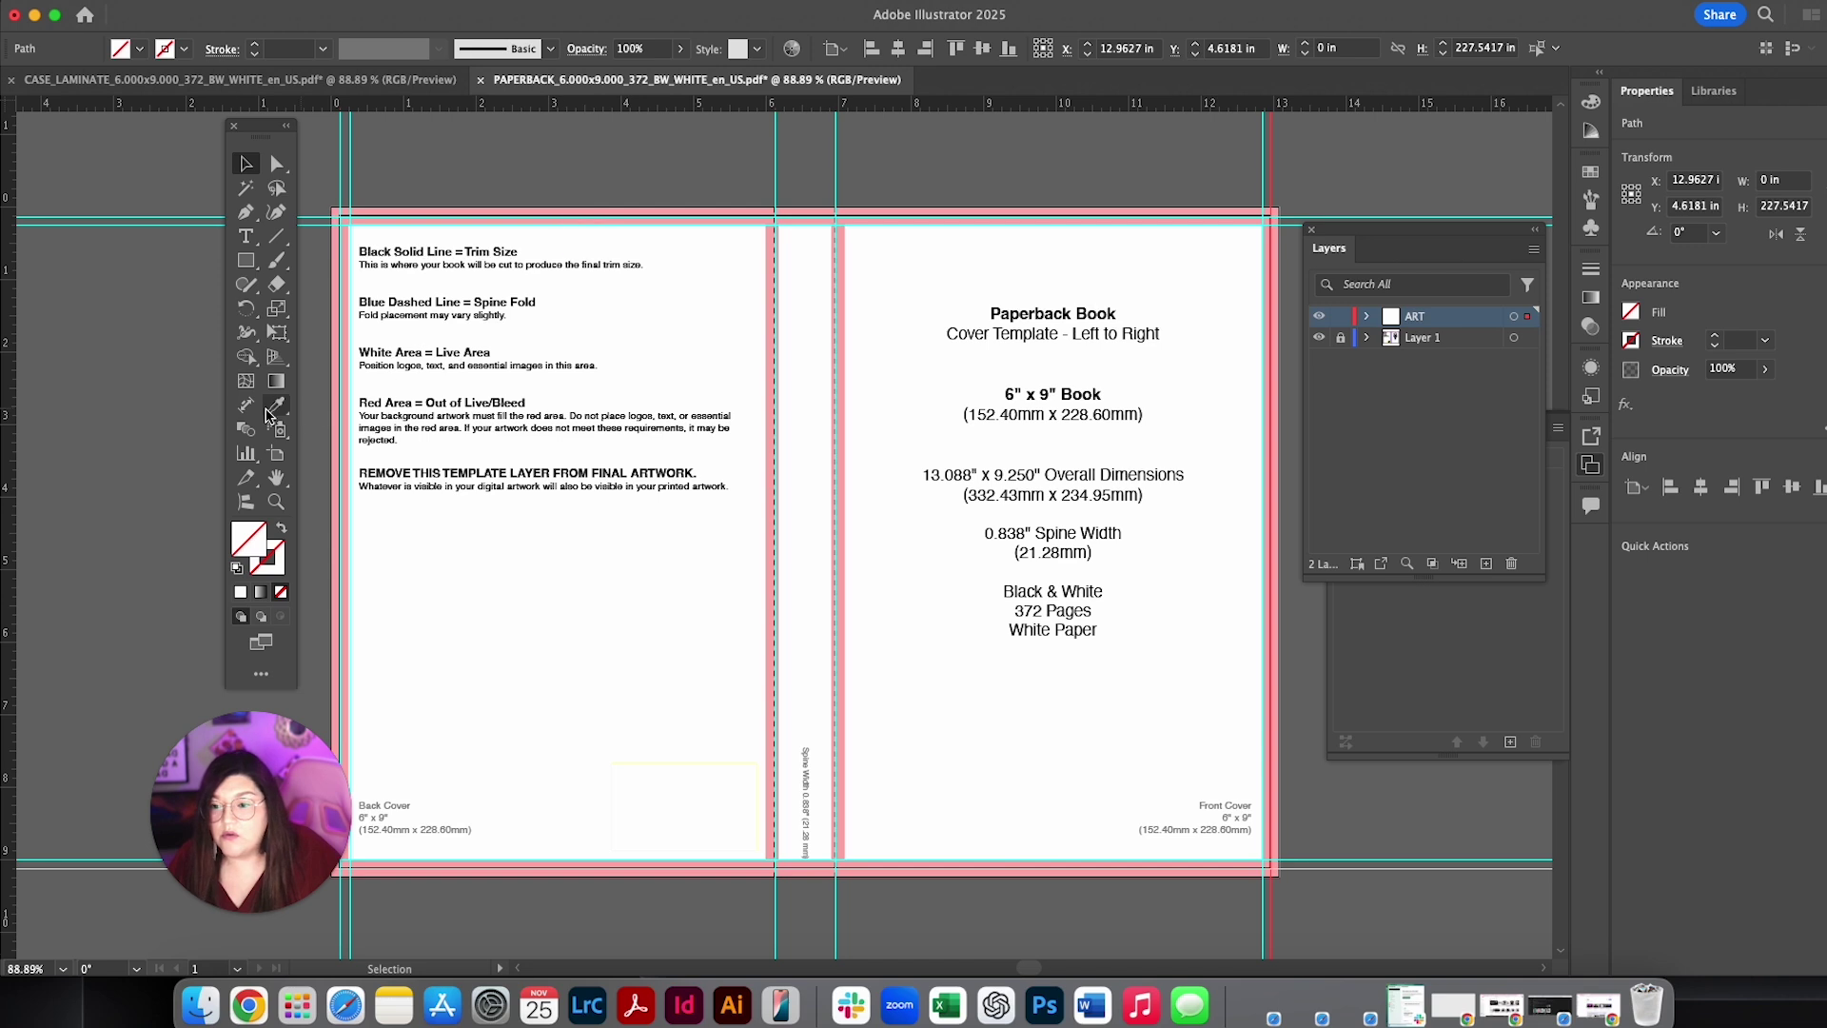
# Step: Place a vertical guide just inside the spine on the back cover side, at about 6.19 in
pyautogui.click(246, 264)
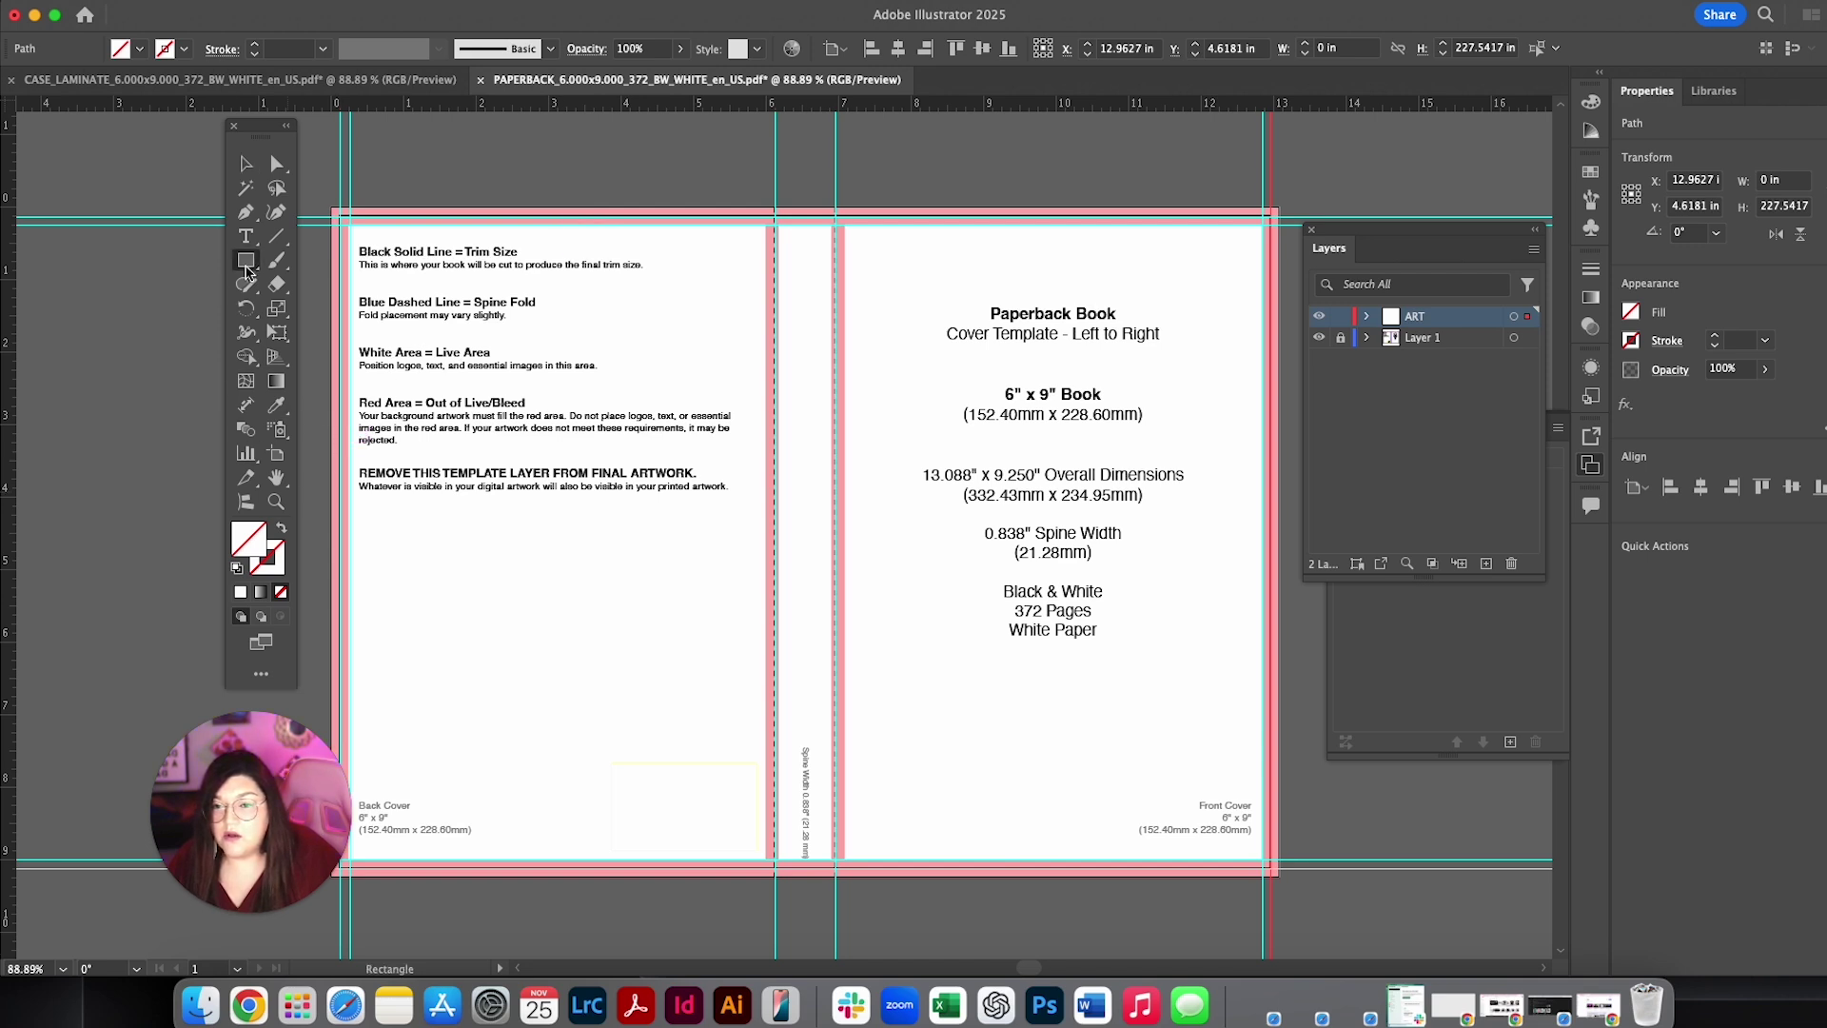
pyautogui.moveTo(11, 278); pyautogui.dragTo(782, 190)
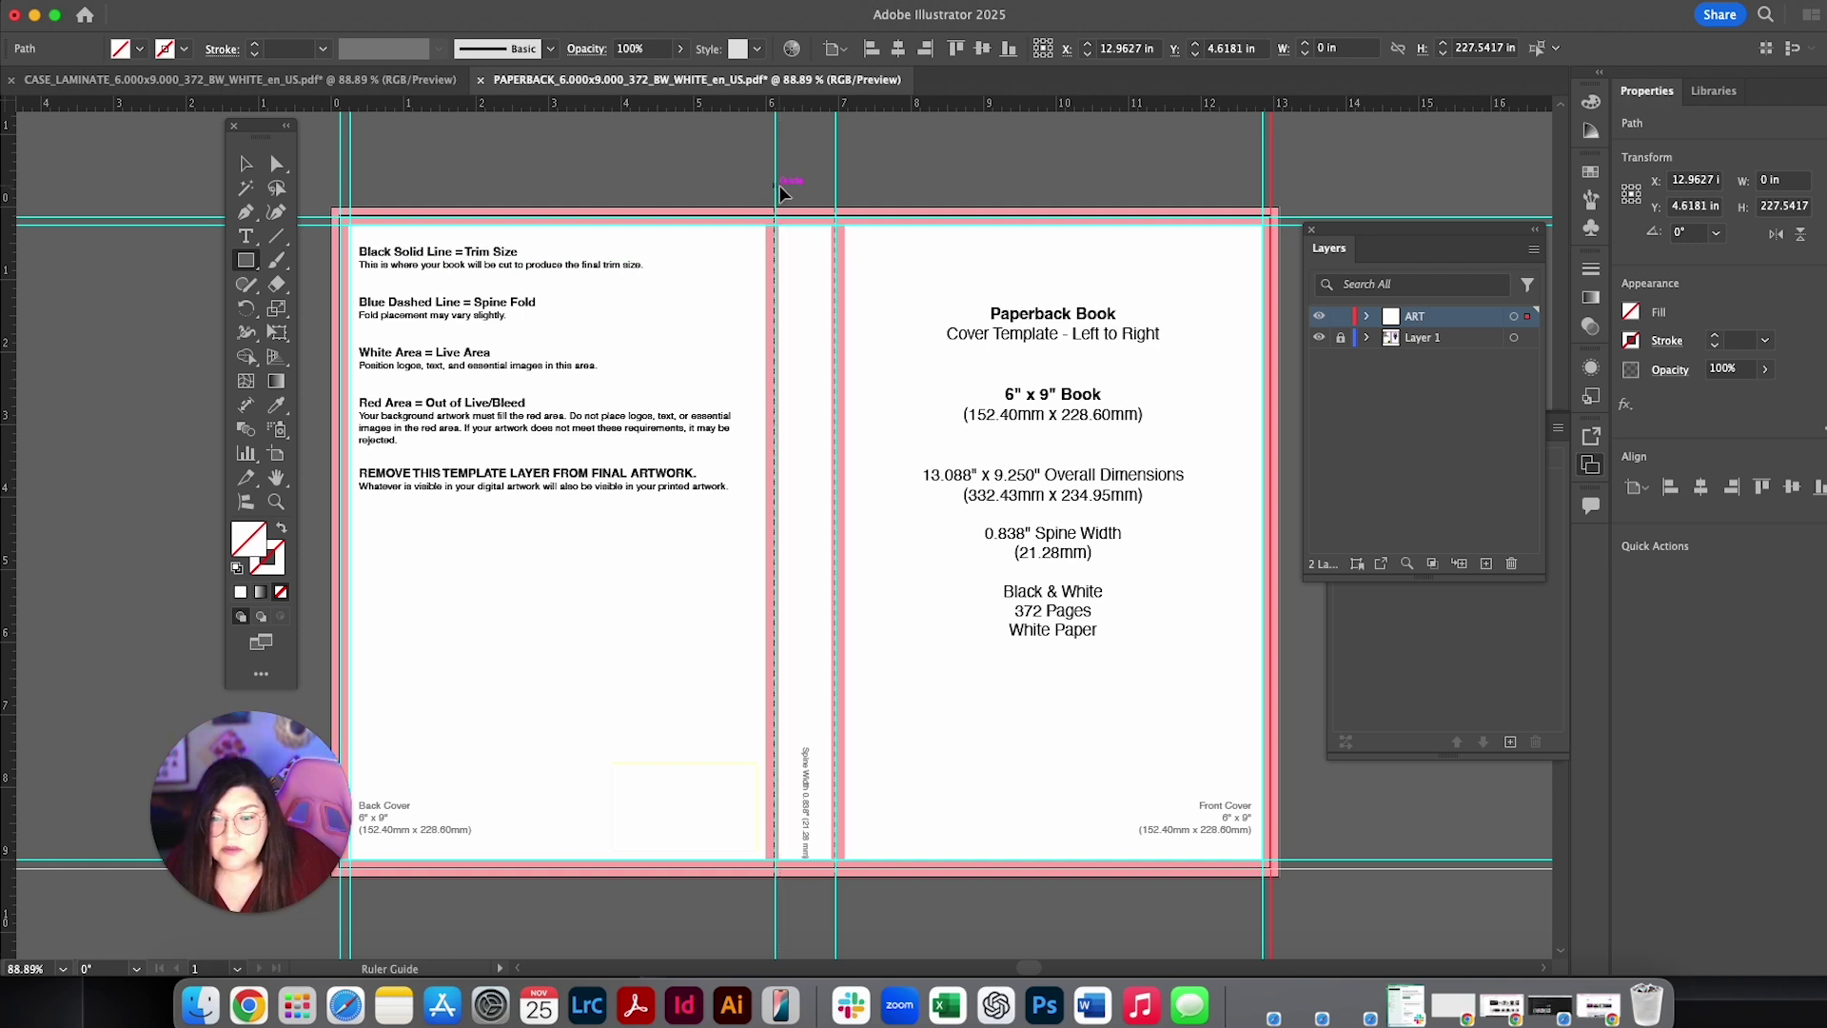
pyautogui.click(781, 183)
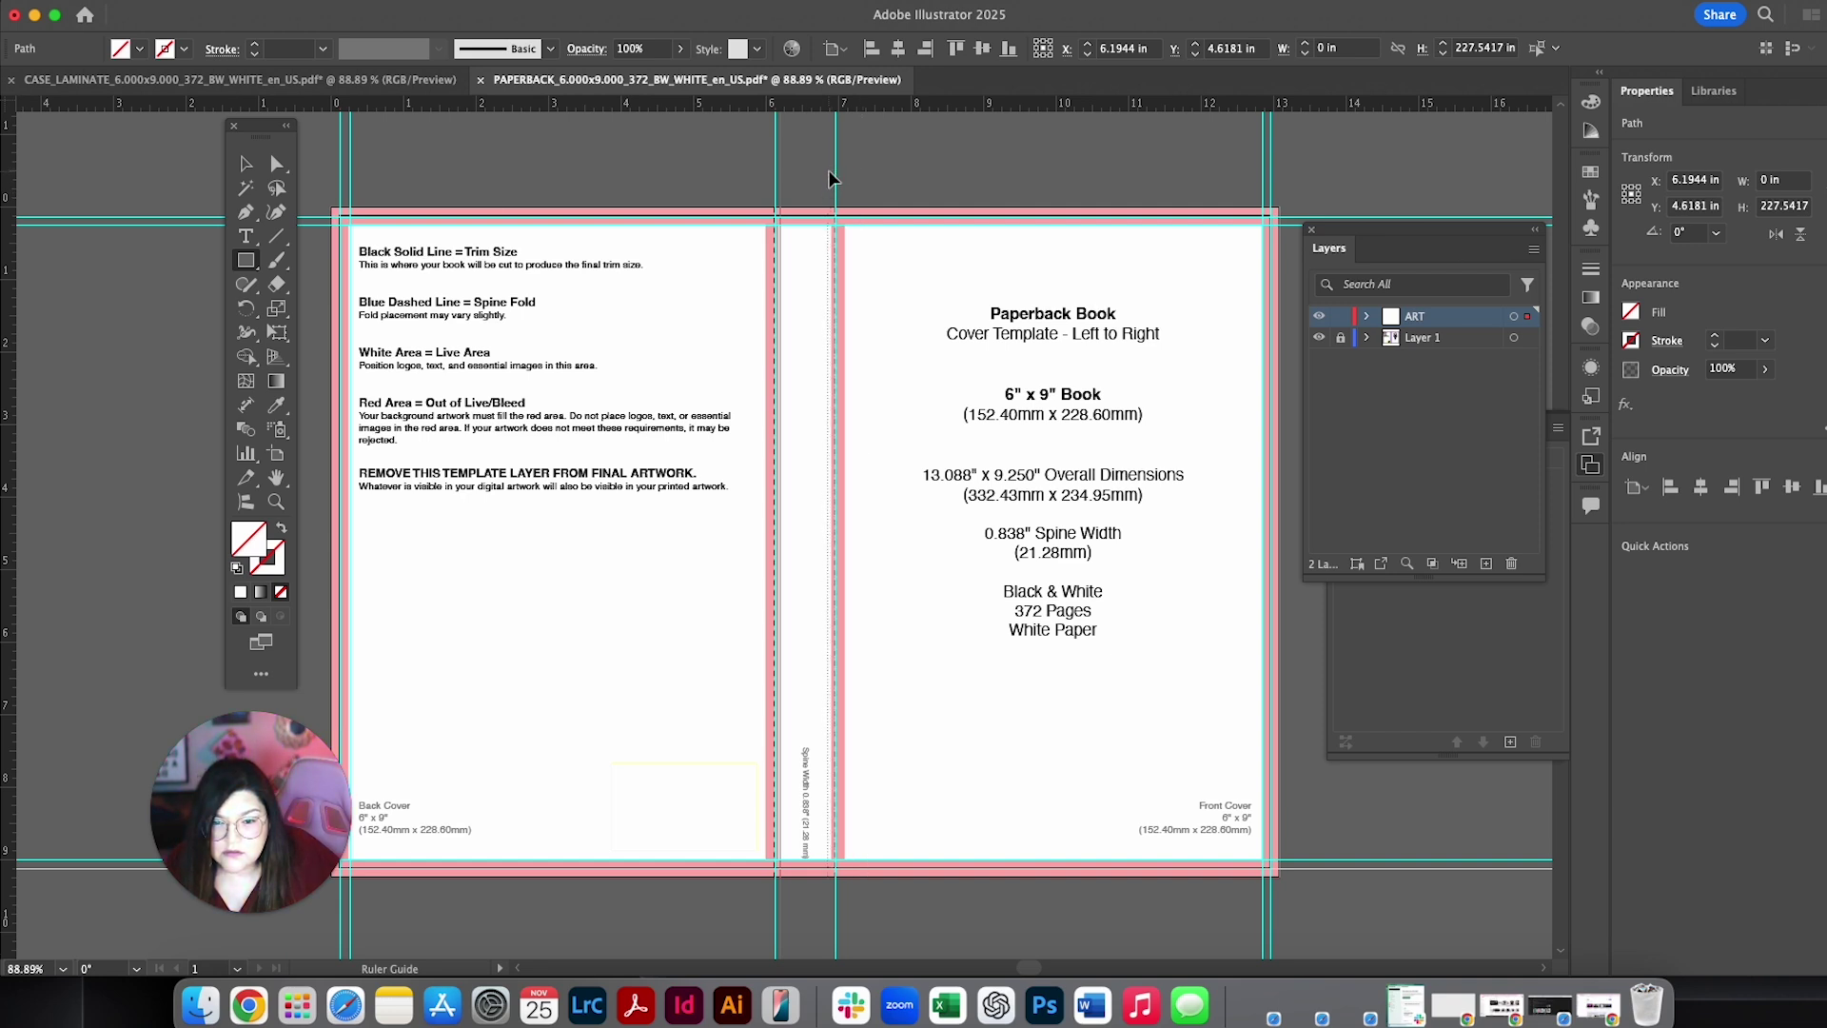
pyautogui.click(833, 173)
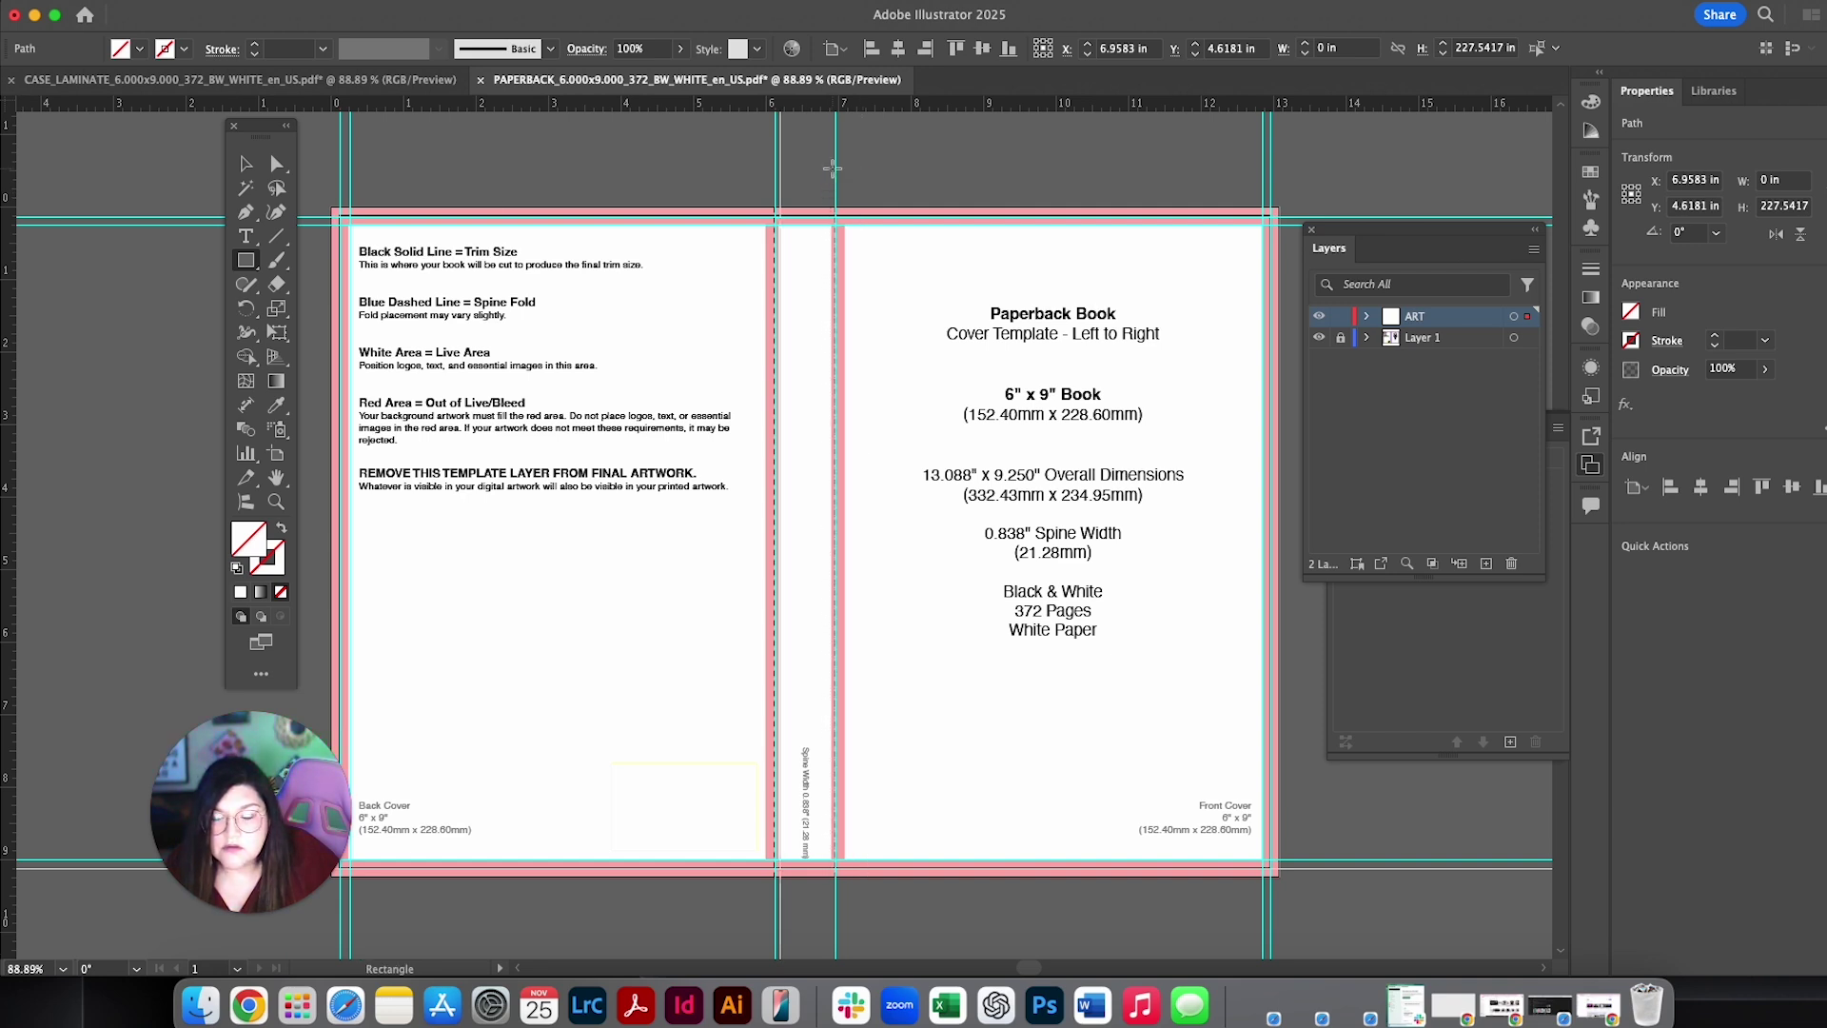
pyautogui.moveTo(822, 169); pyautogui.dragTo(824, 169)
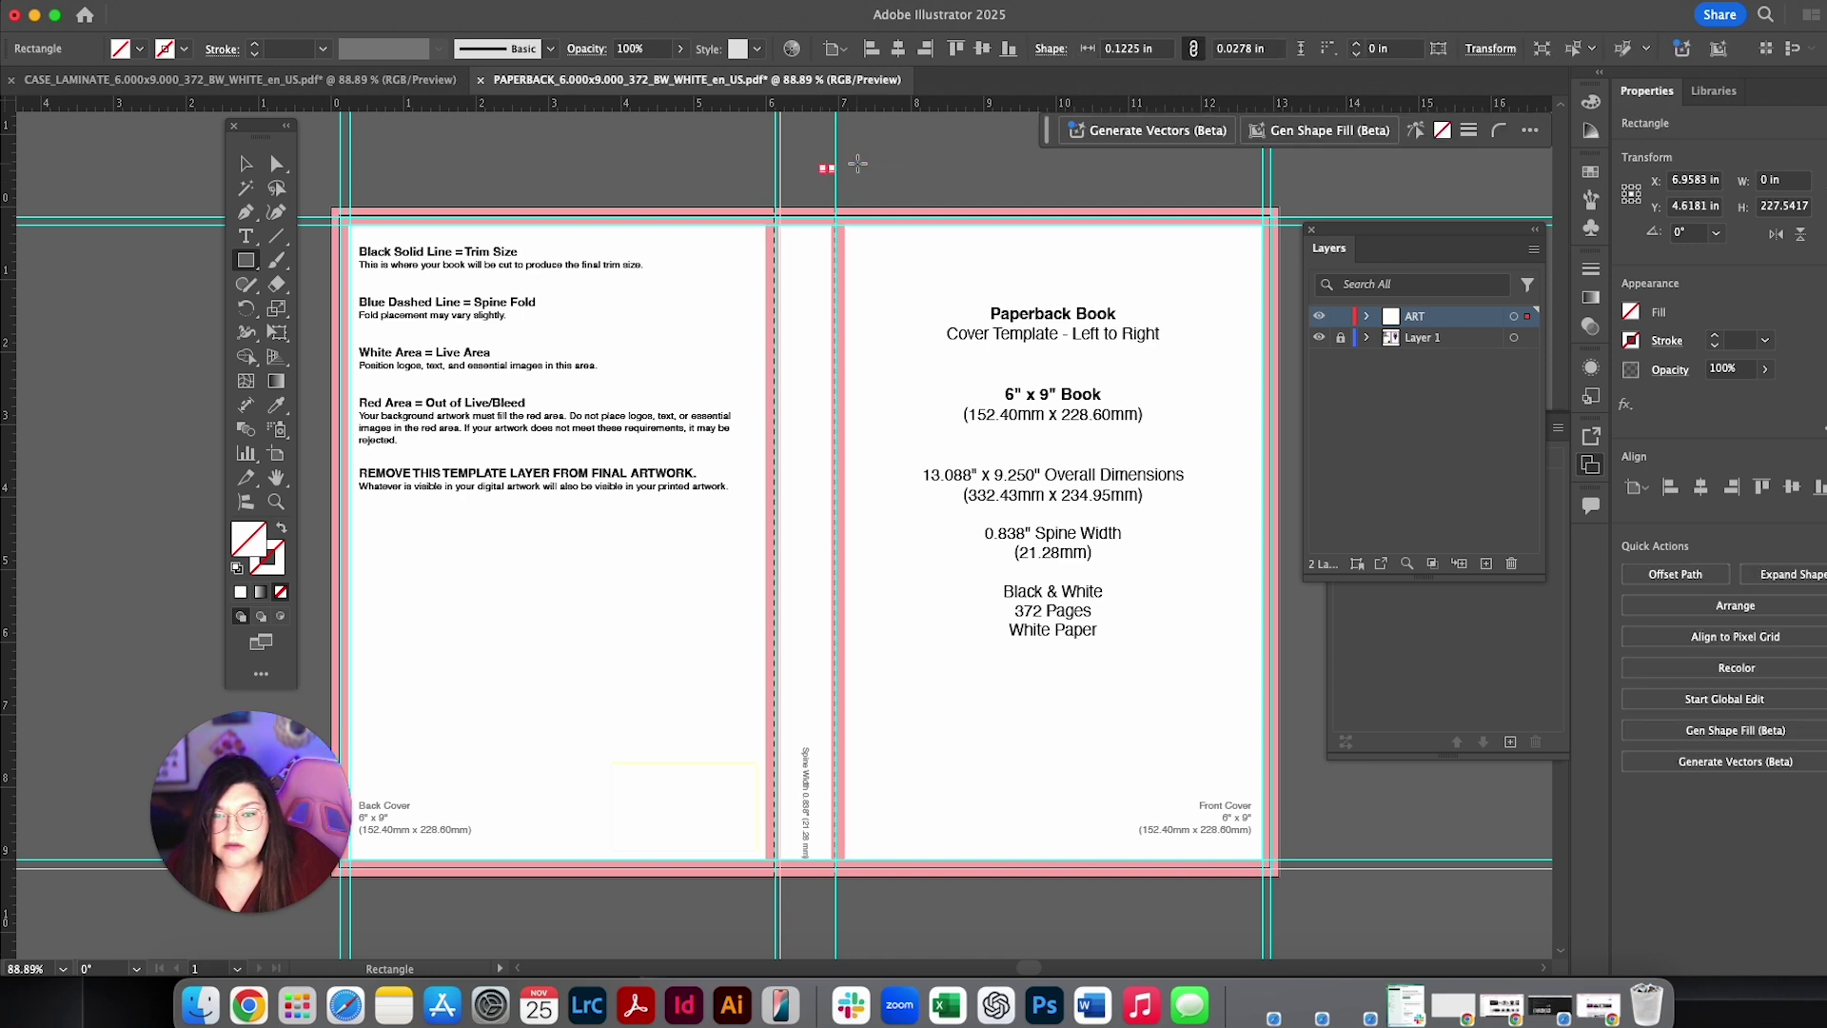
pyautogui.press('super+z')
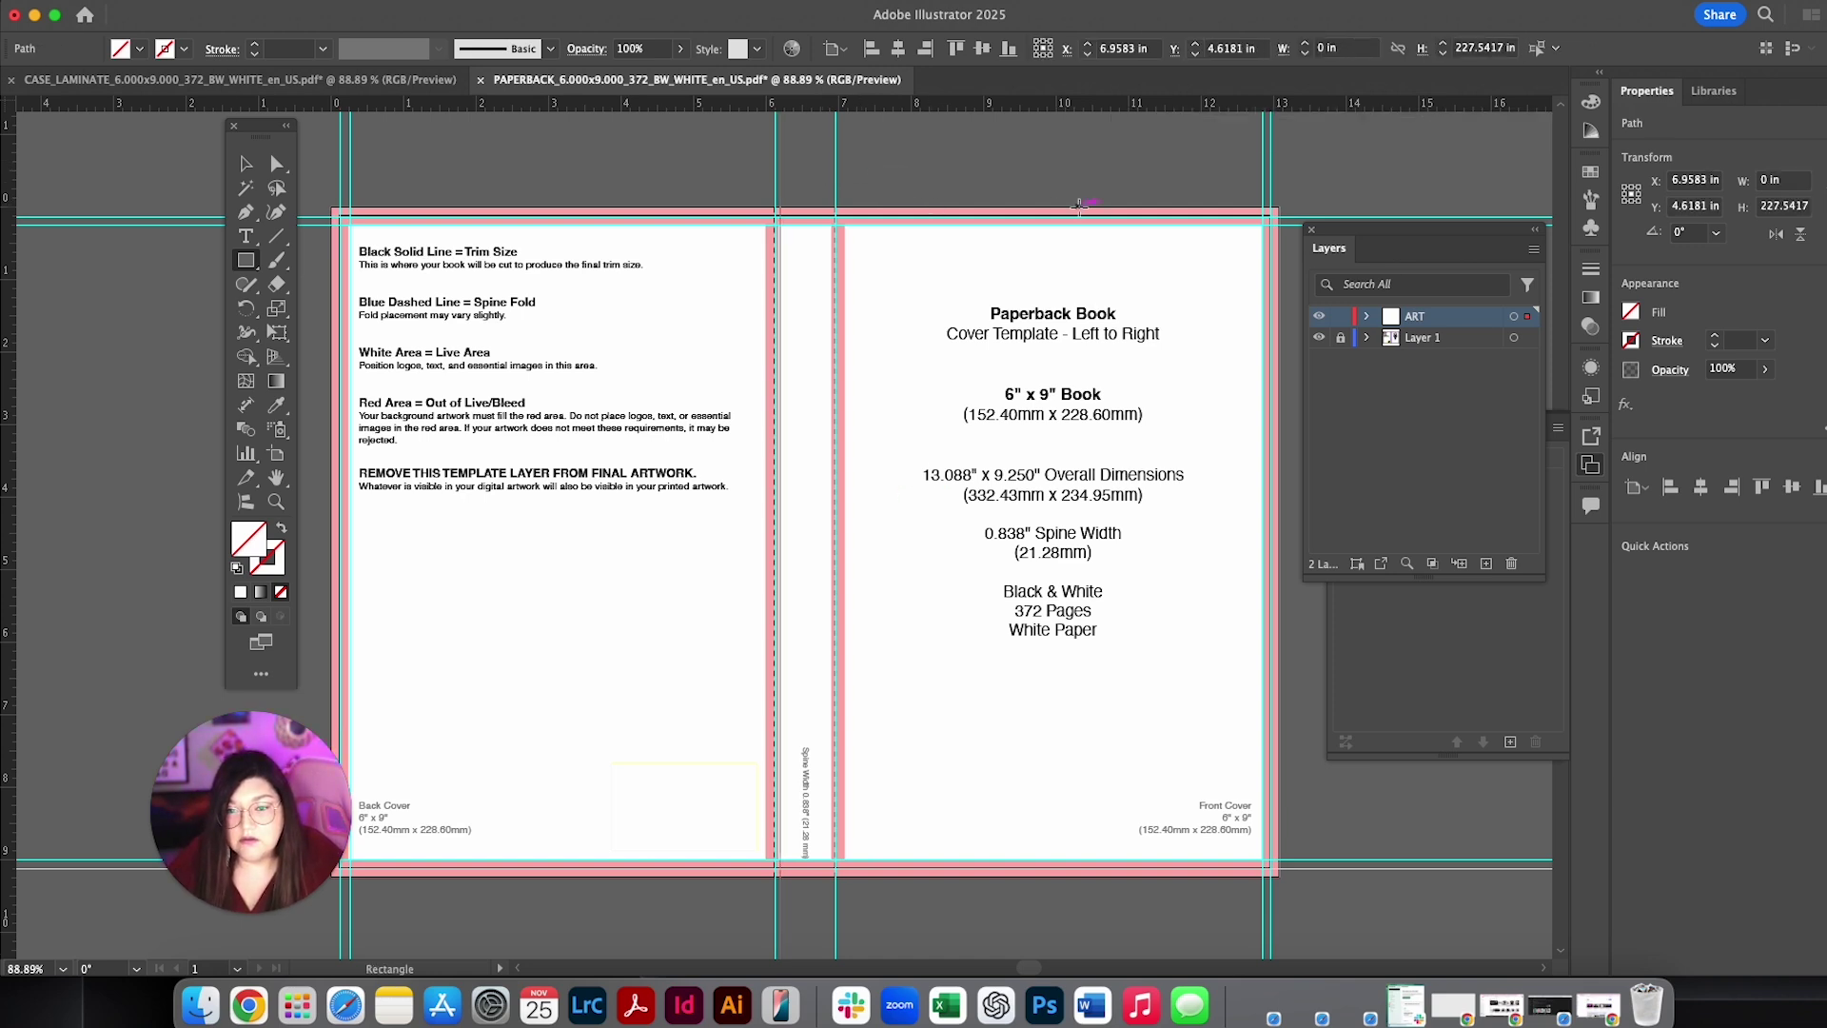
# Step: Place vertical guides along the remaining red spine band edges, at about 6.89 in, 7.11 in and 6.01 in
pyautogui.moveTo(5, 145); pyautogui.dragTo(830, 146)
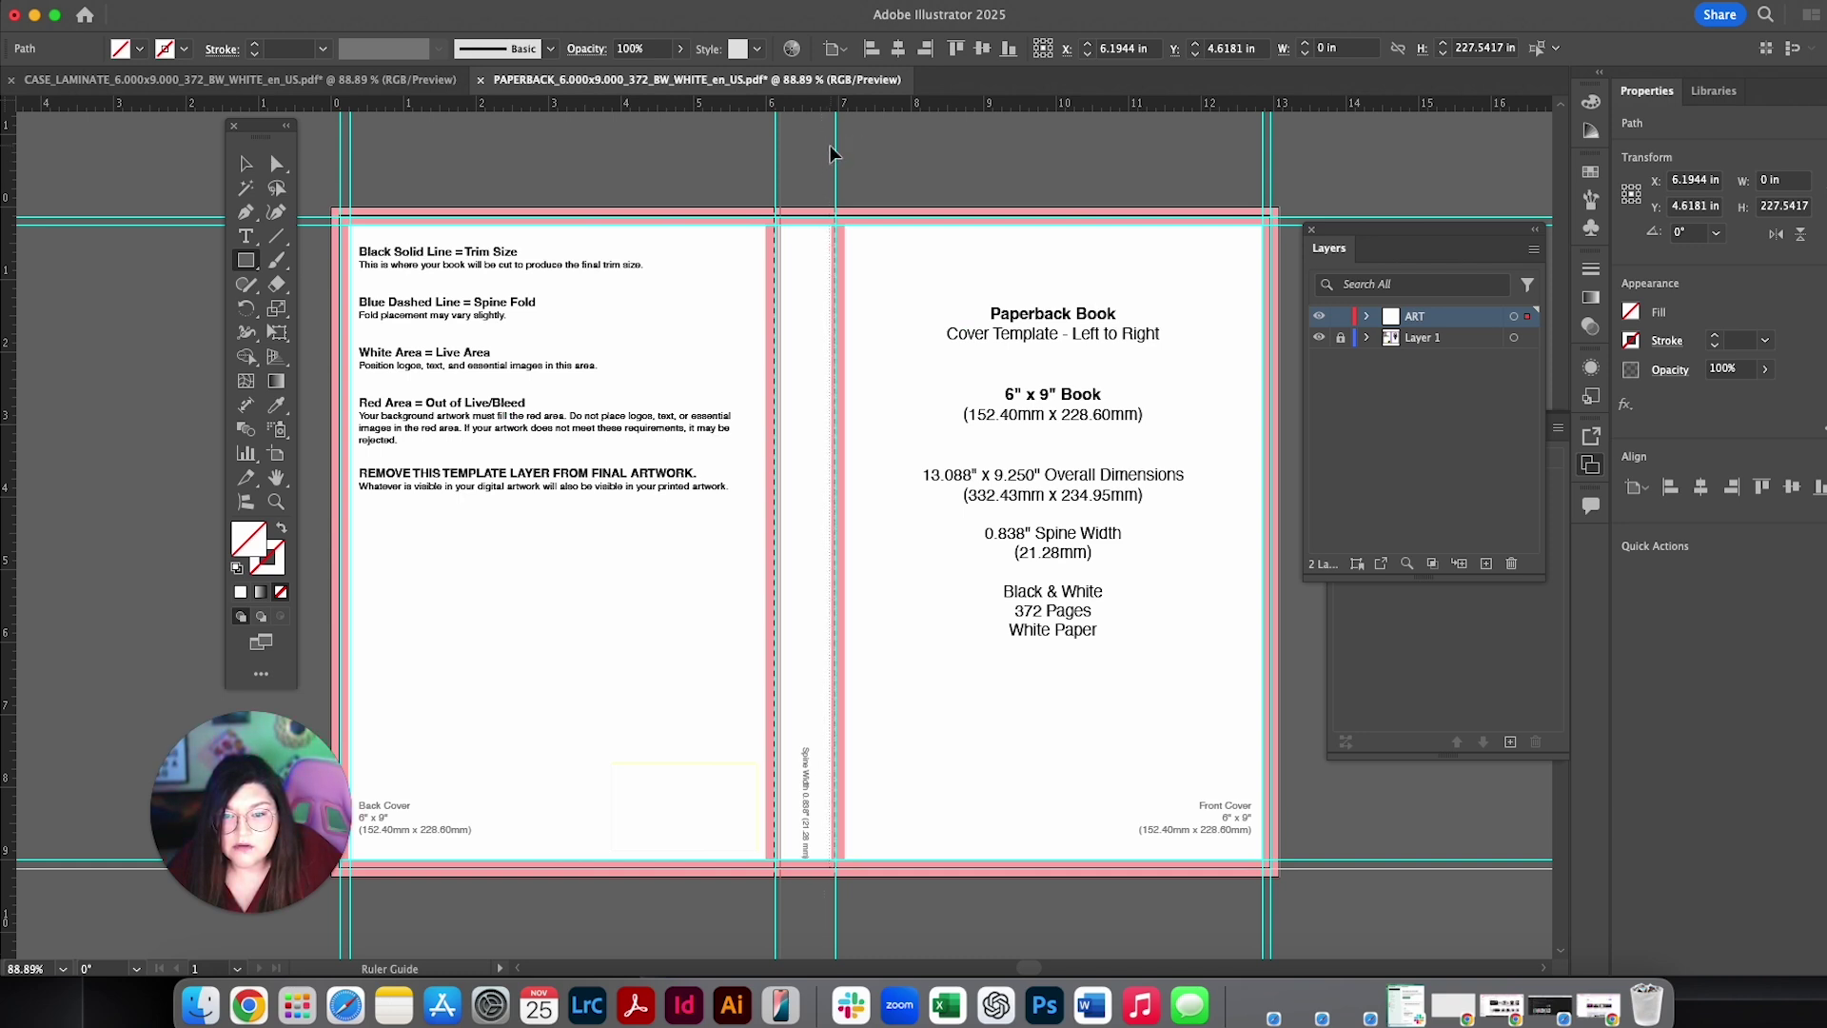
pyautogui.click(831, 154)
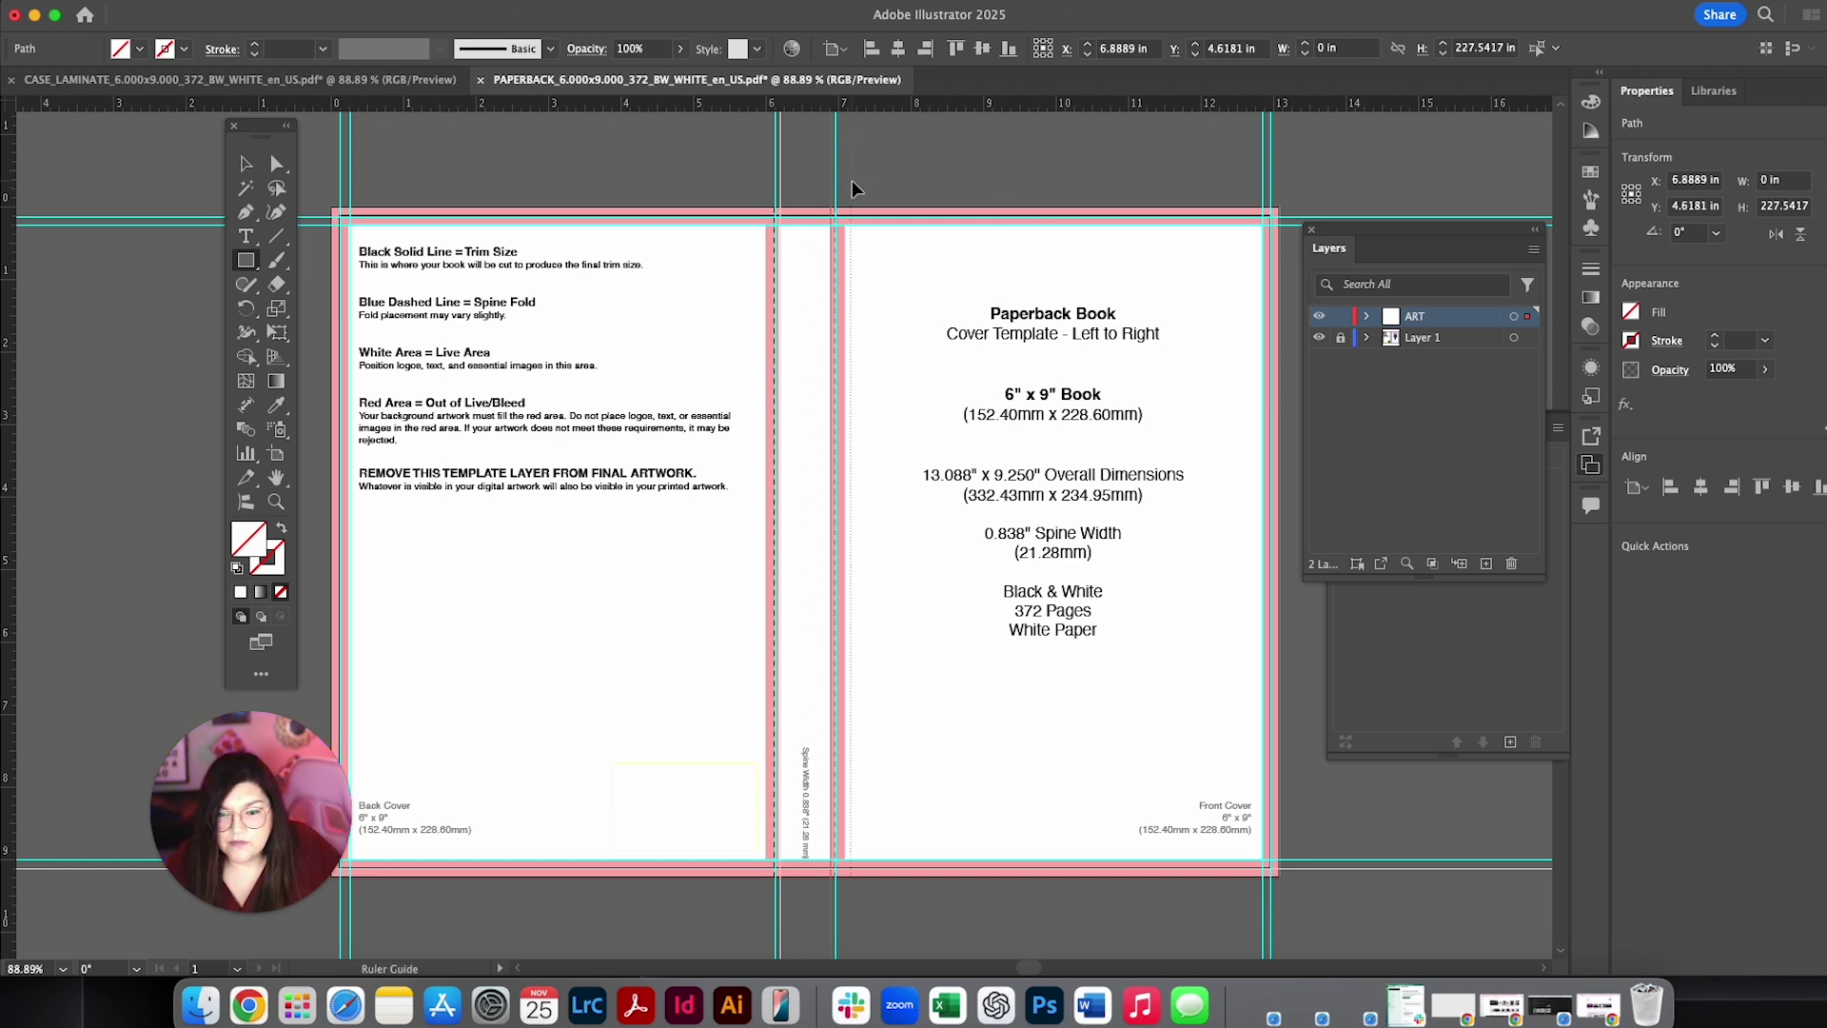
pyautogui.click(848, 187)
pyautogui.moveTo(11, 167); pyautogui.dragTo(764, 138)
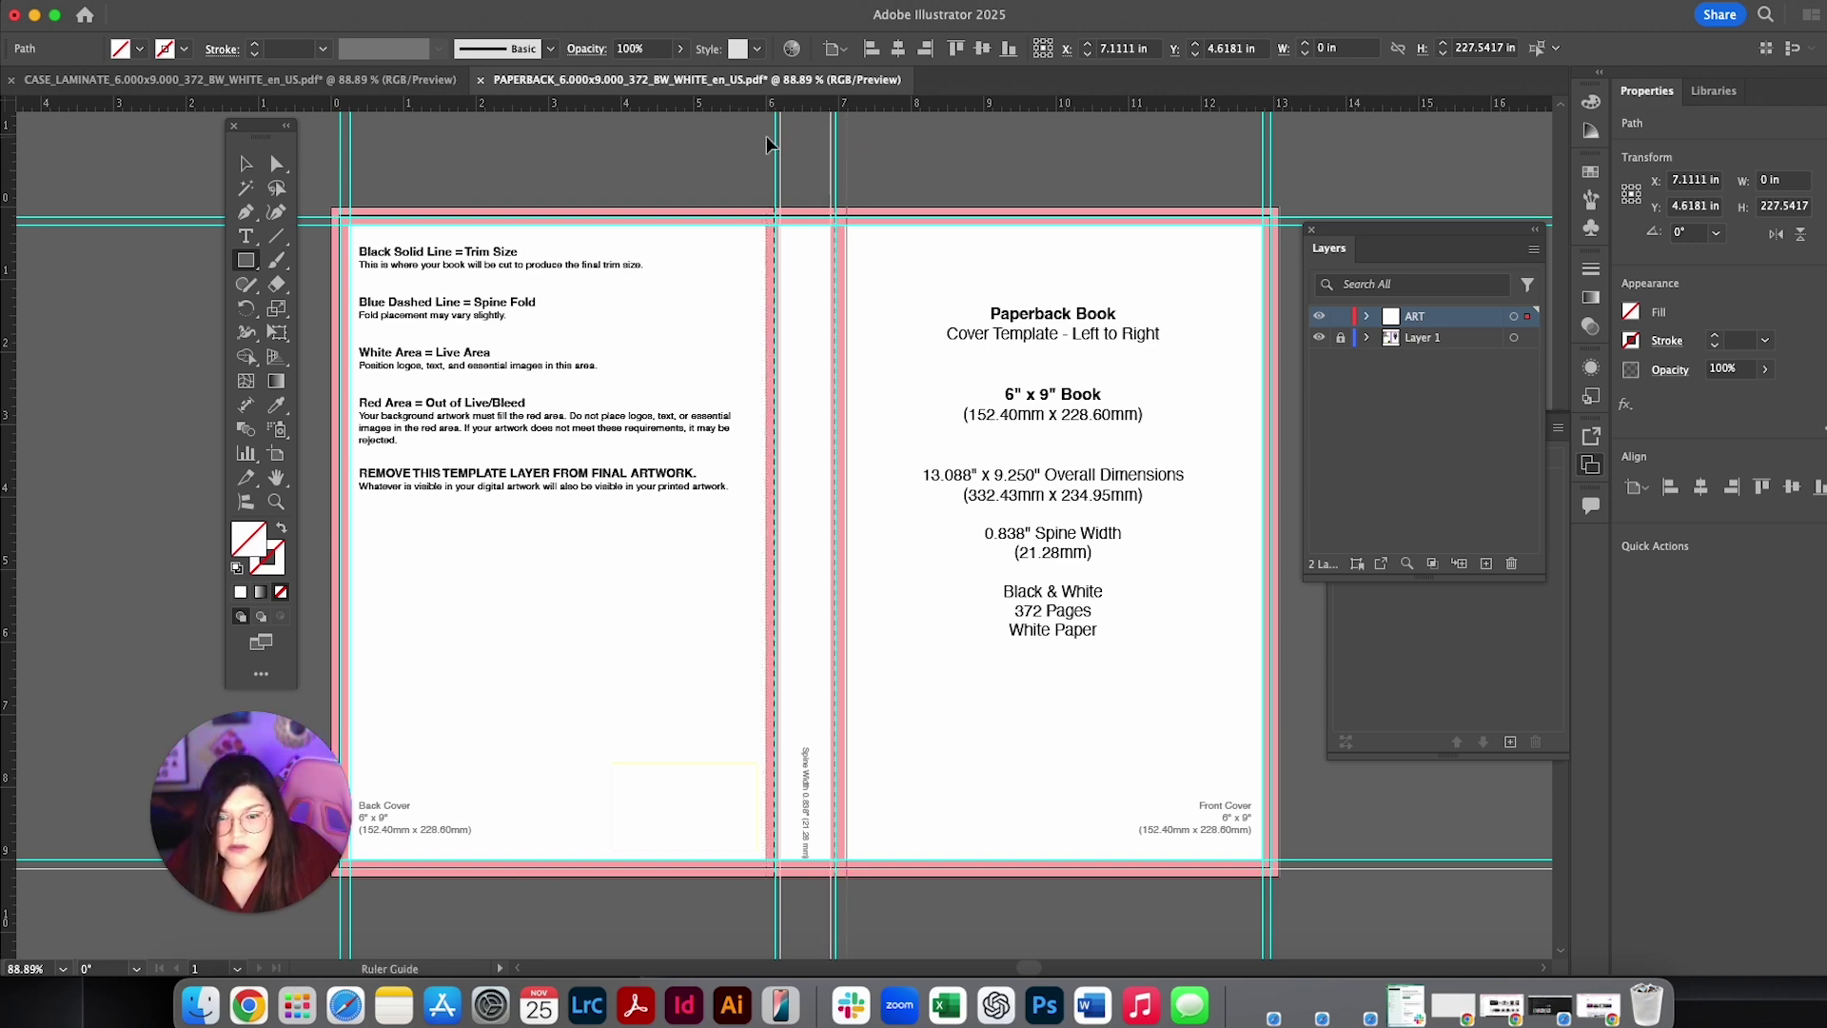
pyautogui.click(767, 135)
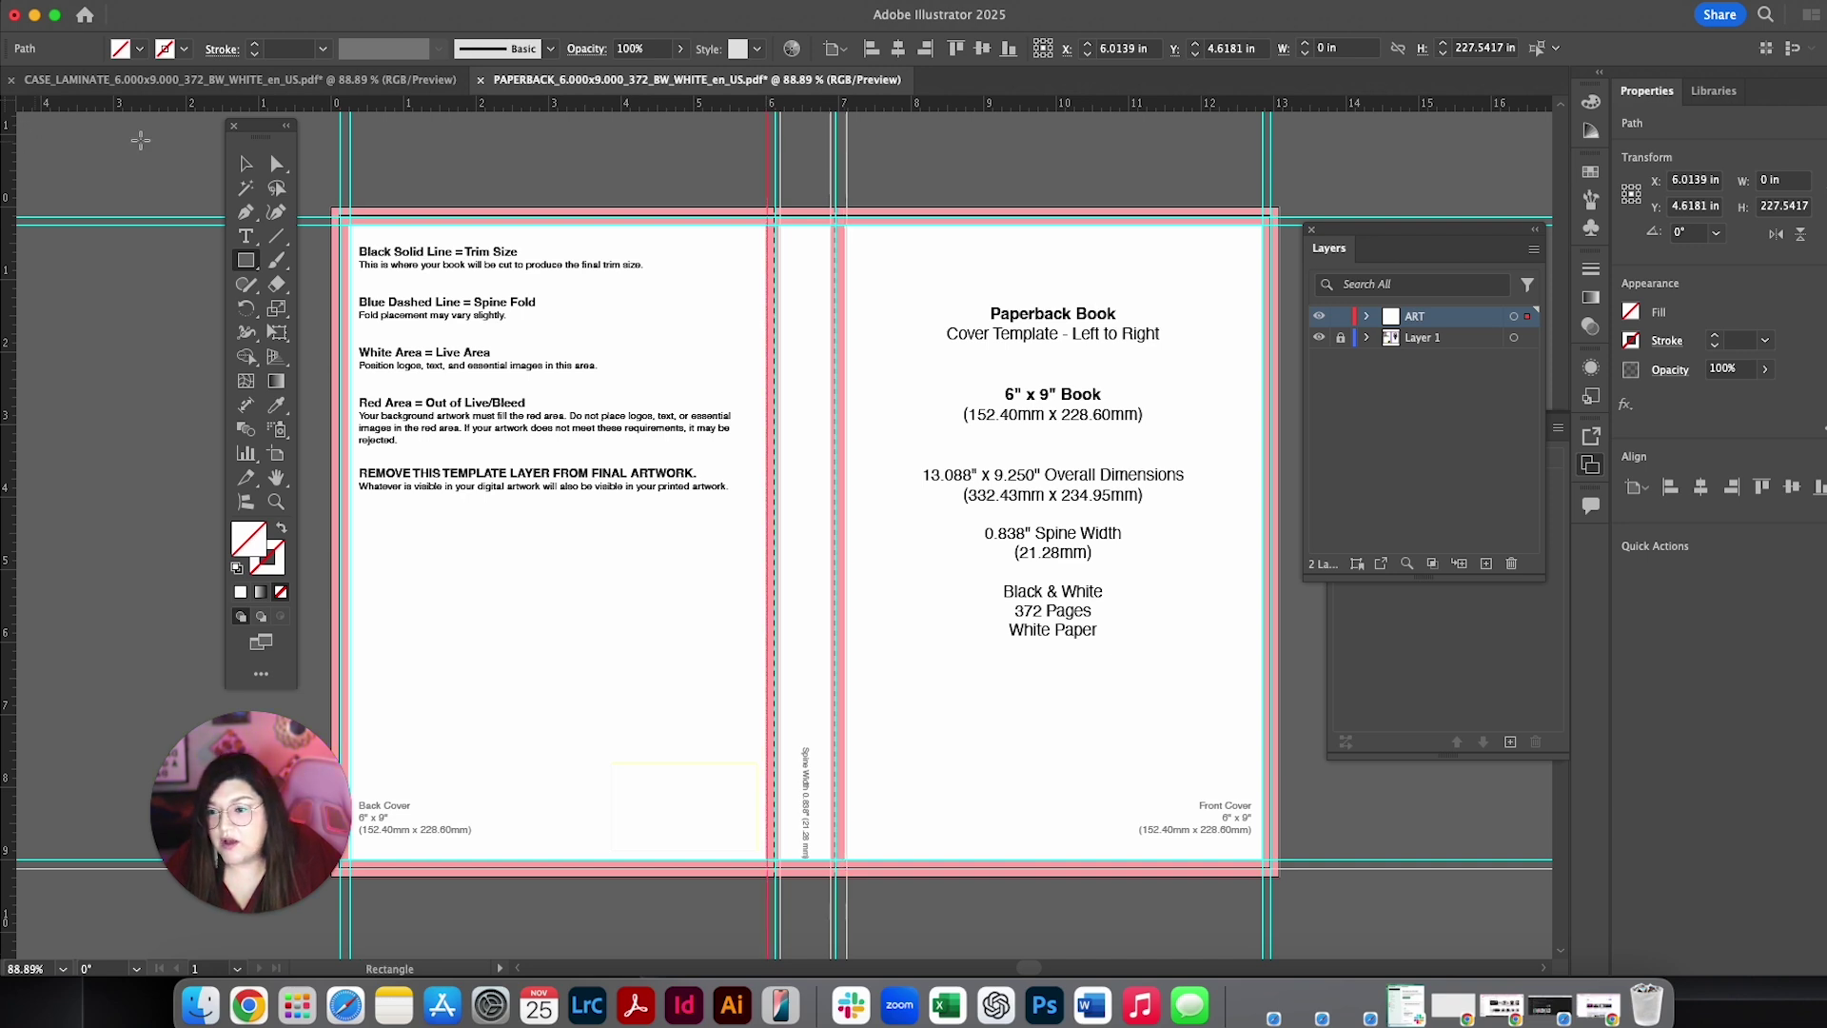
# Step: Align the two outermost spine guides with the outer edges of the red bands around the folds
pyautogui.click(246, 164)
pyautogui.click(850, 152)
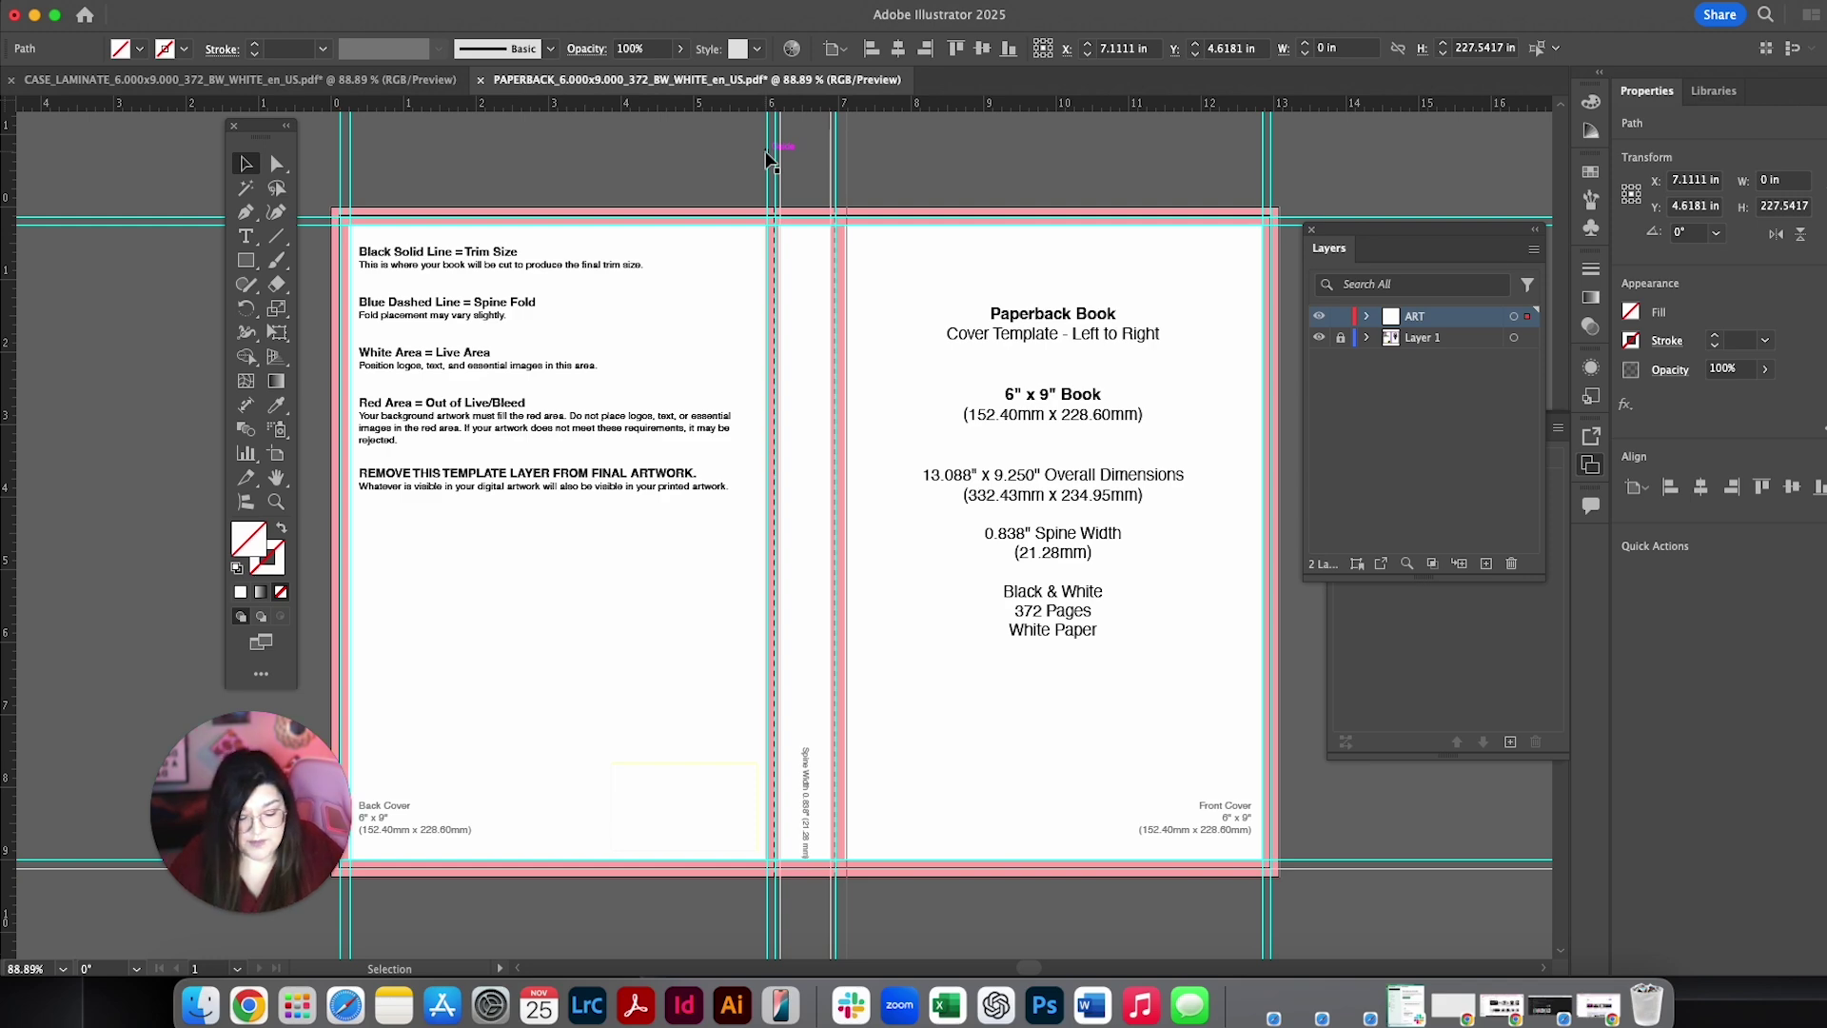
pyautogui.press('super+equal')
pyautogui.press('super+equal')
pyautogui.press('super+equal')
pyautogui.press('super+minus')
pyautogui.scroll(3, 813, 208)
pyautogui.press('super+equal')
pyautogui.press('super+equal')
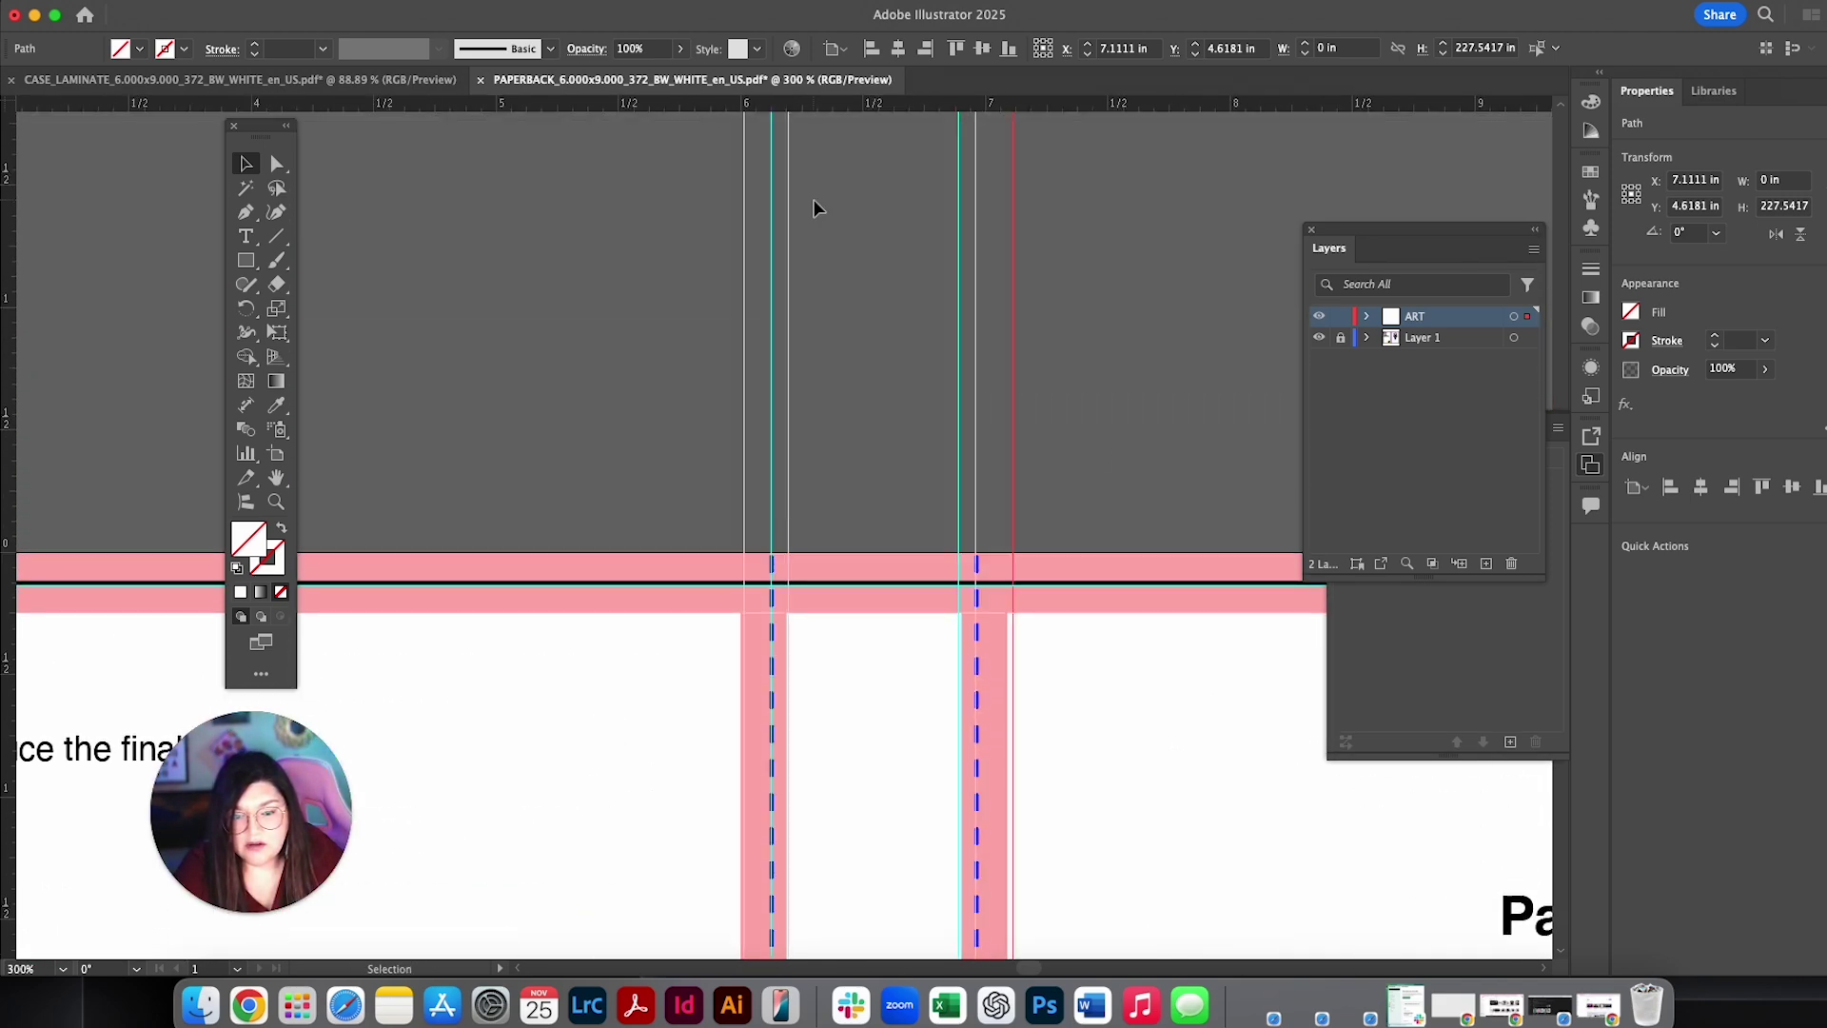
pyautogui.moveTo(1009, 391); pyautogui.dragTo(1007, 387)
pyautogui.moveTo(745, 357); pyautogui.dragTo(783, 375)
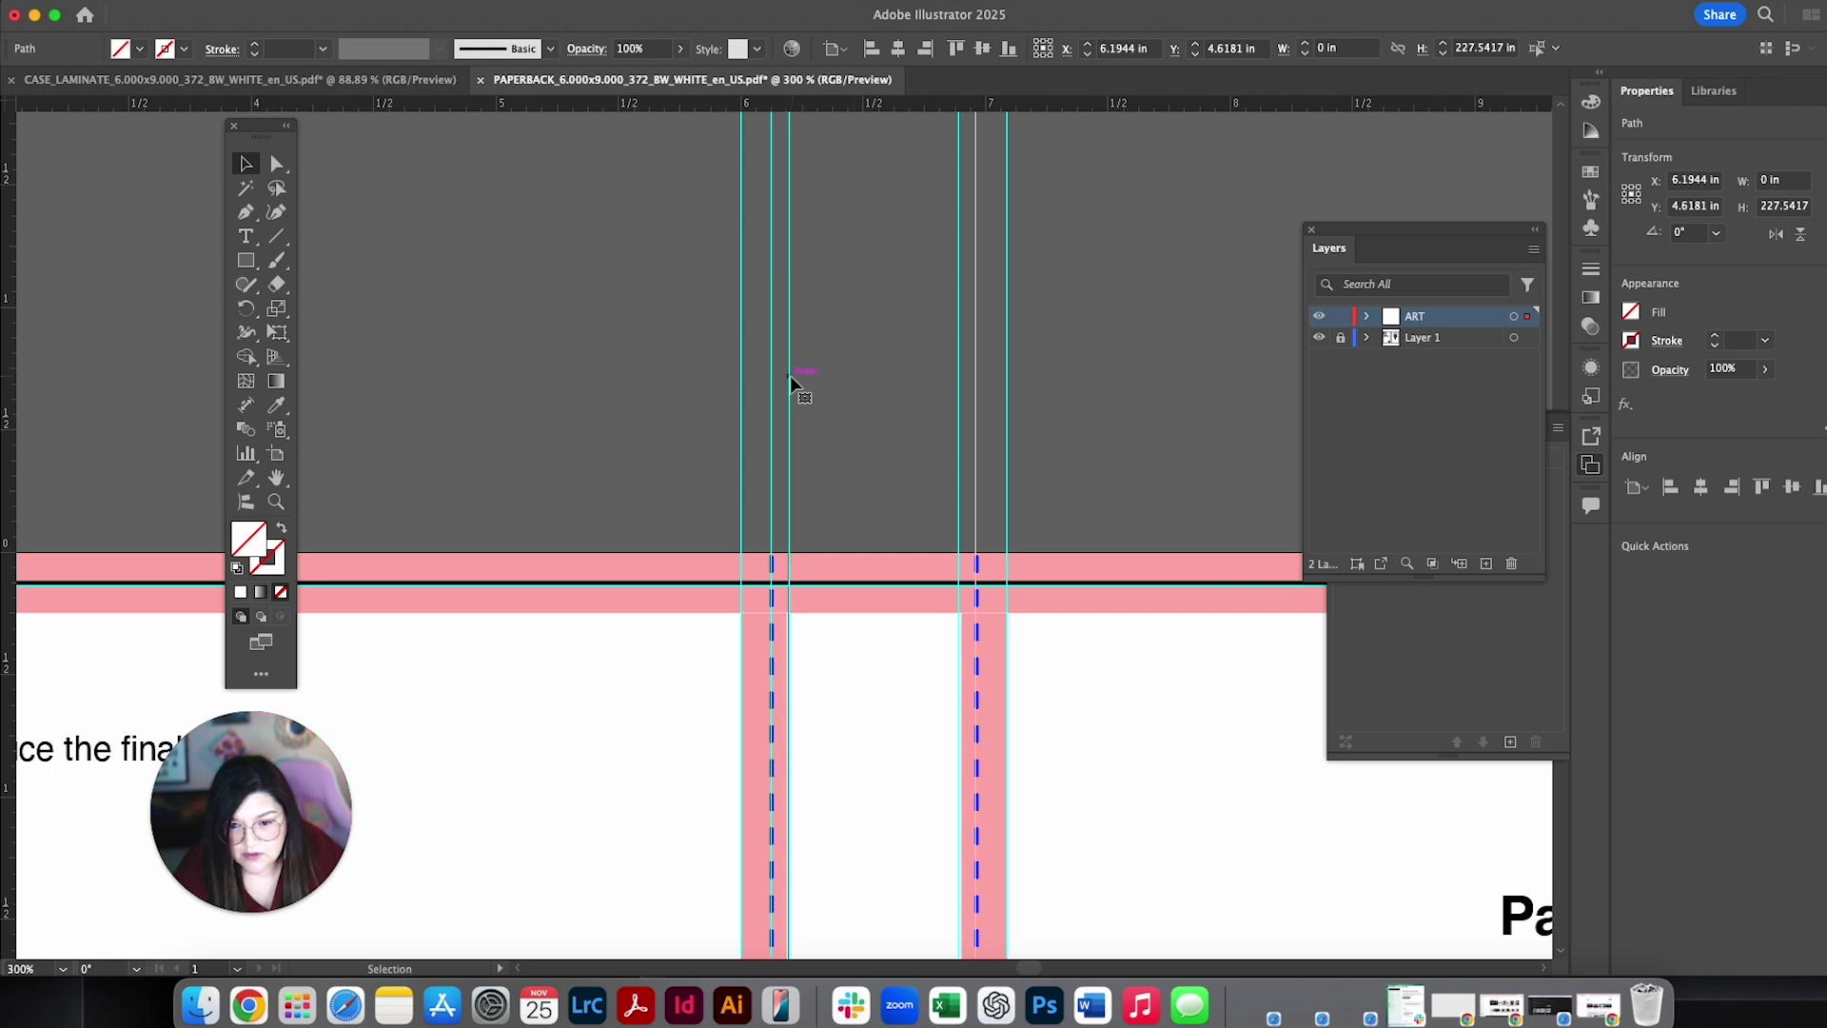
# Step: Align the two innermost spine guides with the red bands' inner edges, at about 6.19 in and 6.9 in, and deselect
pyautogui.moveTo(789, 377); pyautogui.dragTo(786, 380)
pyautogui.moveTo(957, 391); pyautogui.dragTo(964, 387)
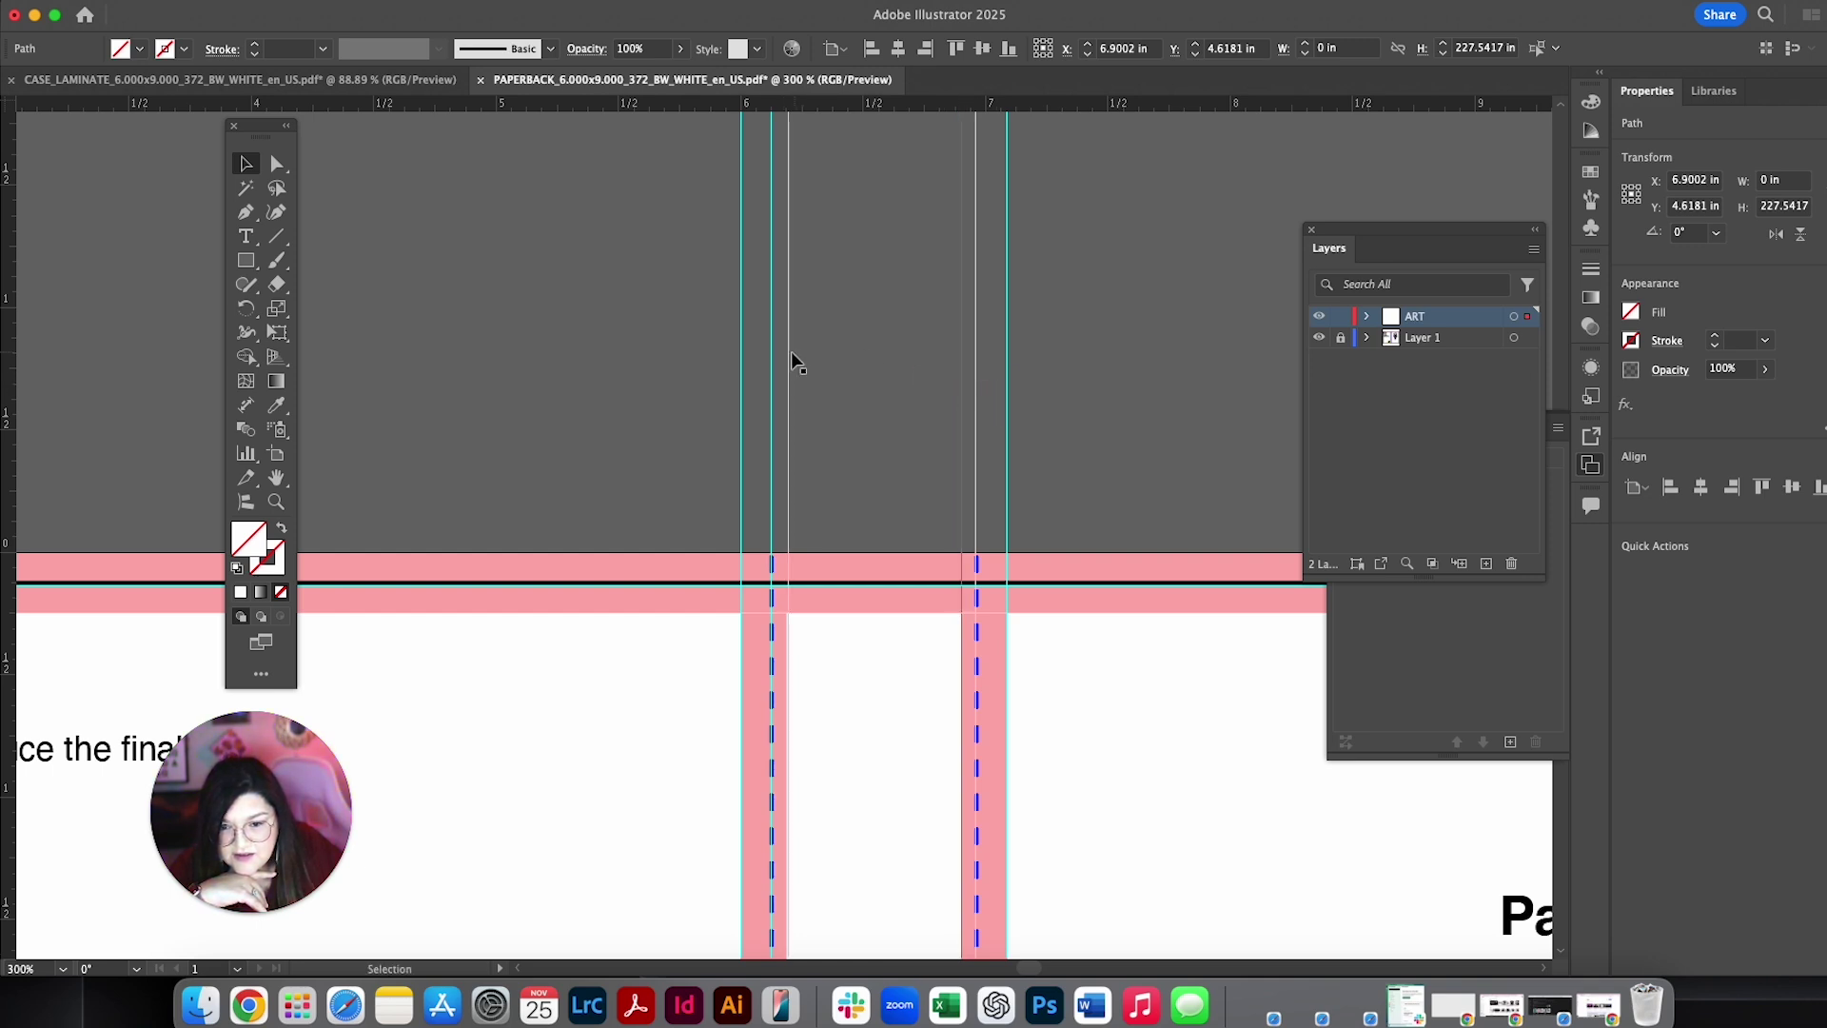
pyautogui.moveTo(789, 354)
pyautogui.mouseDown()
pyautogui.moveTo(863, 371)
pyautogui.moveTo(769, 361)
pyautogui.moveTo(787, 359)
pyautogui.mouseUp()
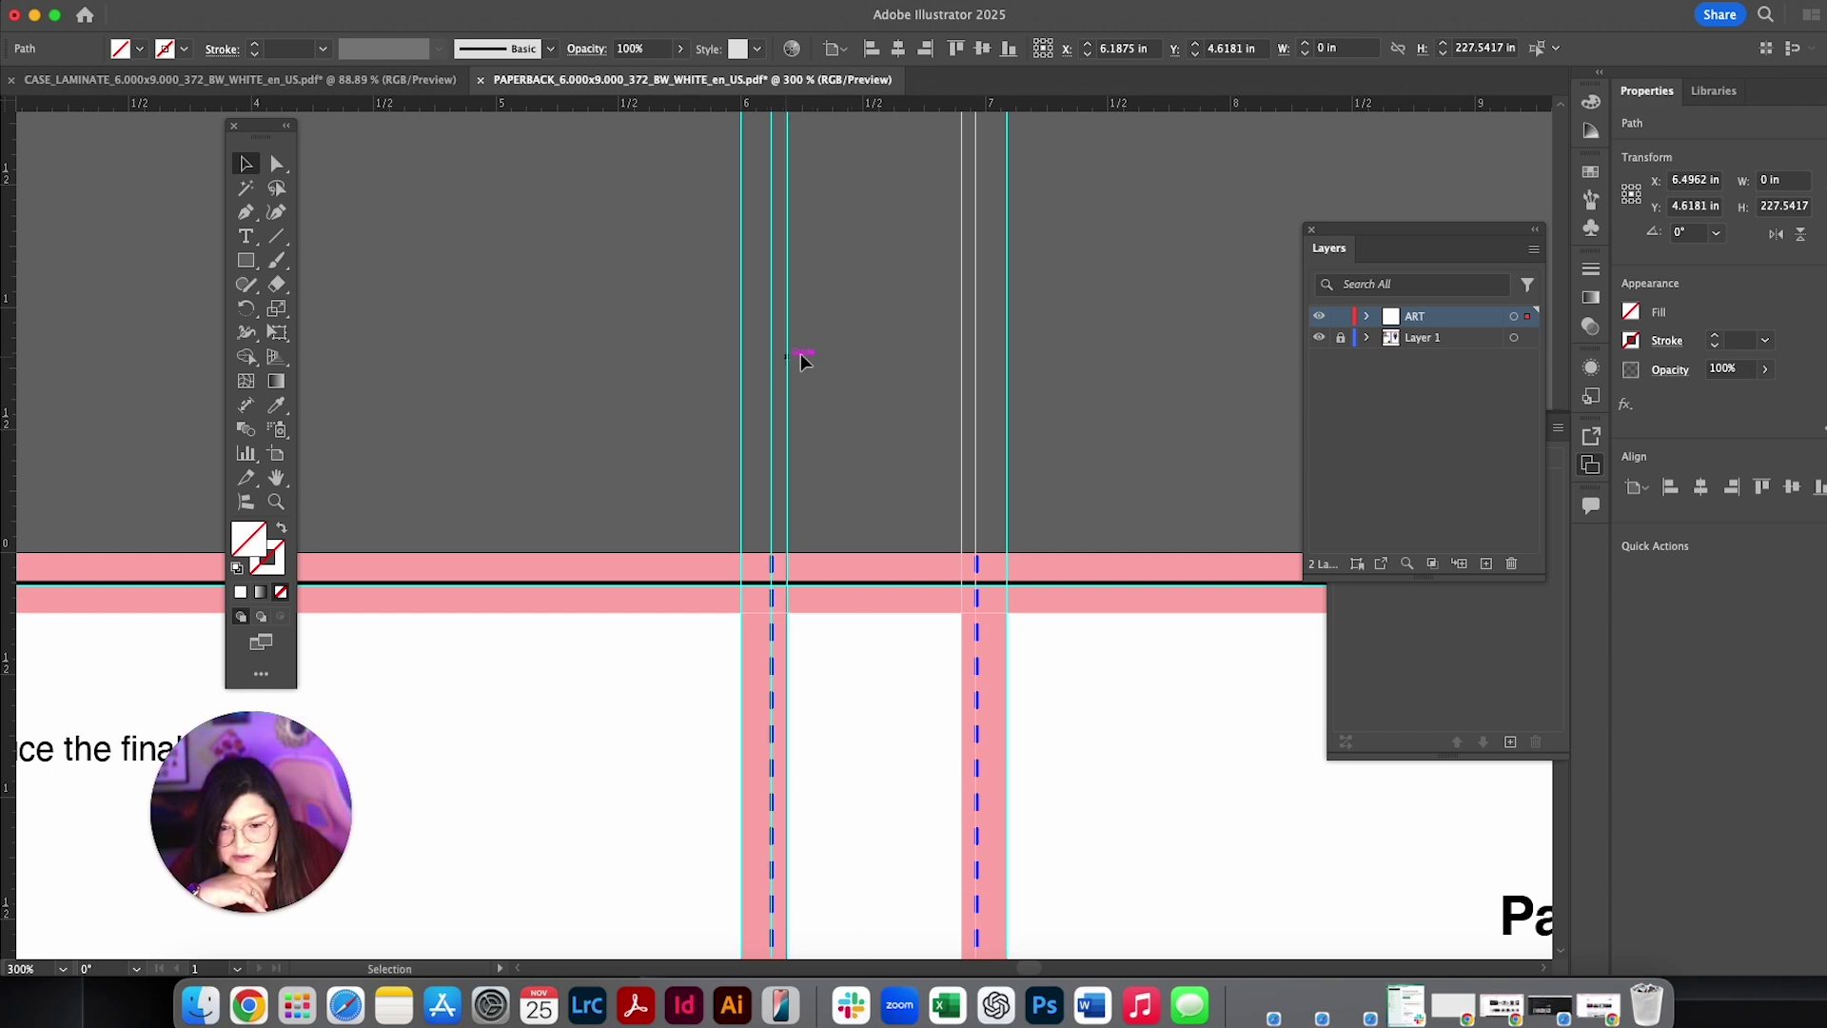
pyautogui.click(853, 350)
# Step: Check the full guide layout on the blank artboard by hiding Layer 1 and showing it again
pyautogui.press('super+minus')
pyautogui.press('super+minus')
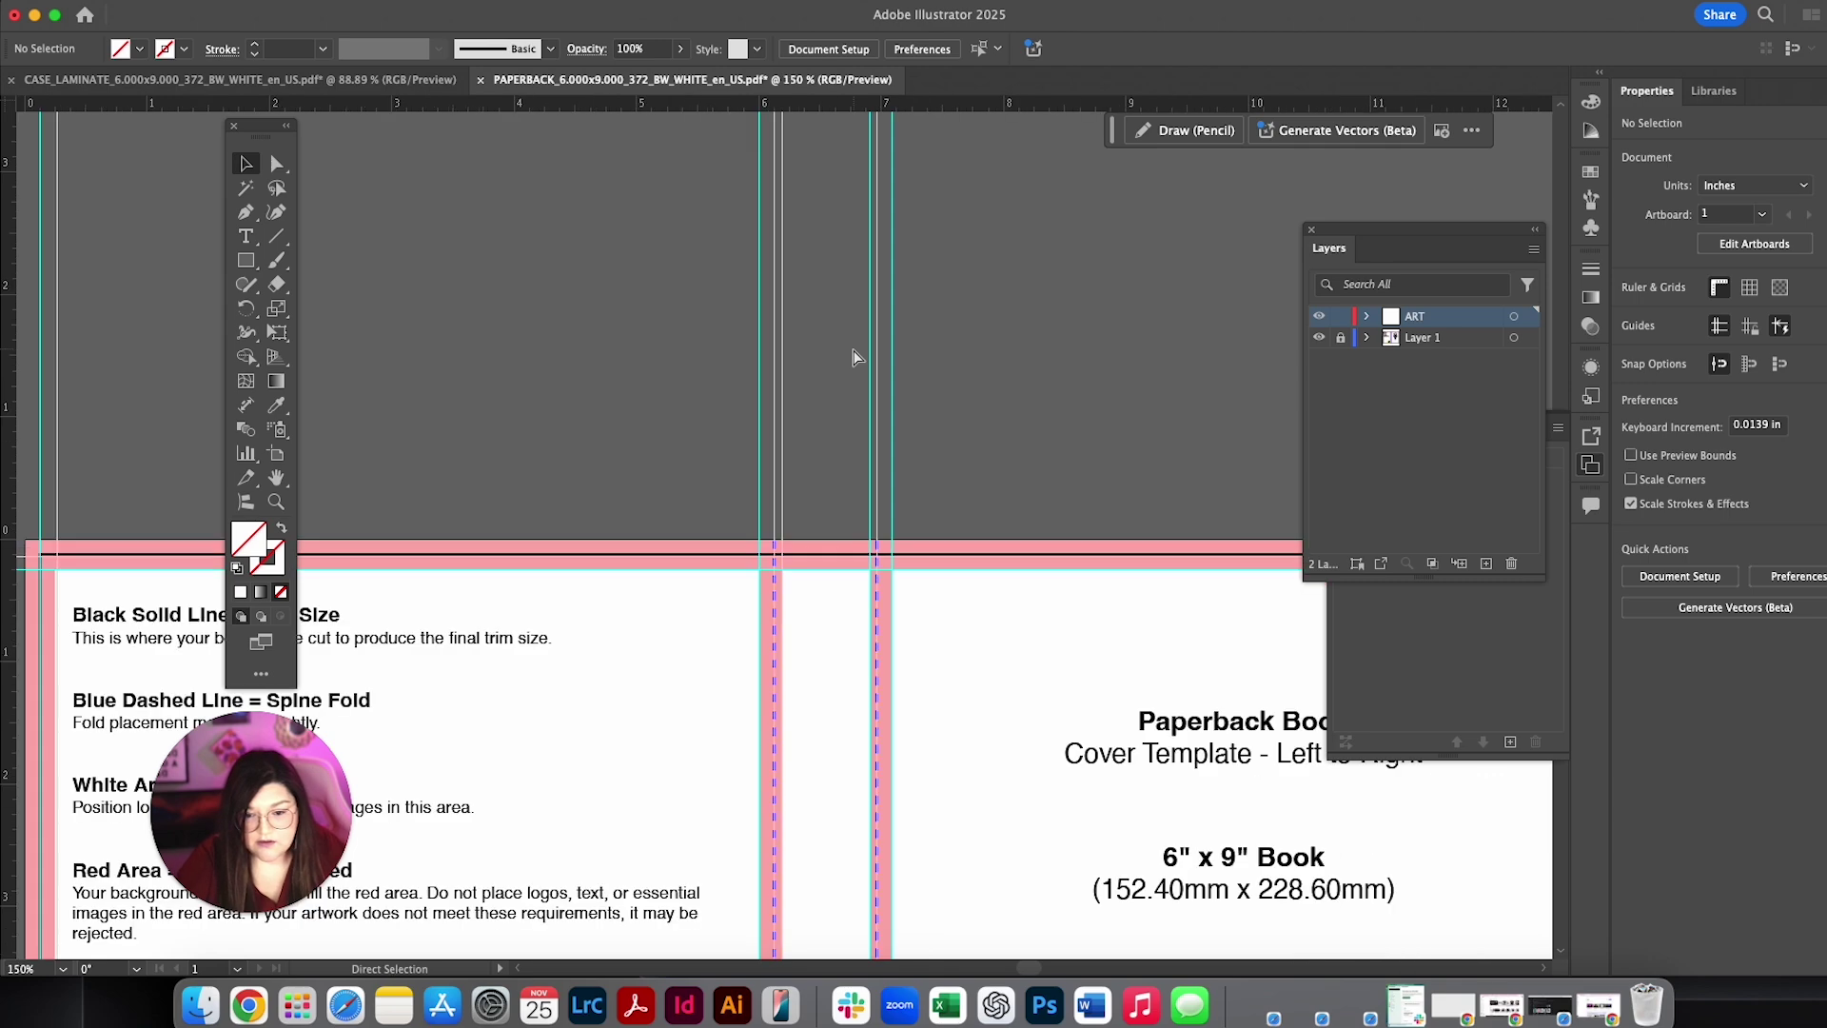
pyautogui.press('super+minus')
pyautogui.press('super+minus')
pyautogui.scroll(-2, 853, 357)
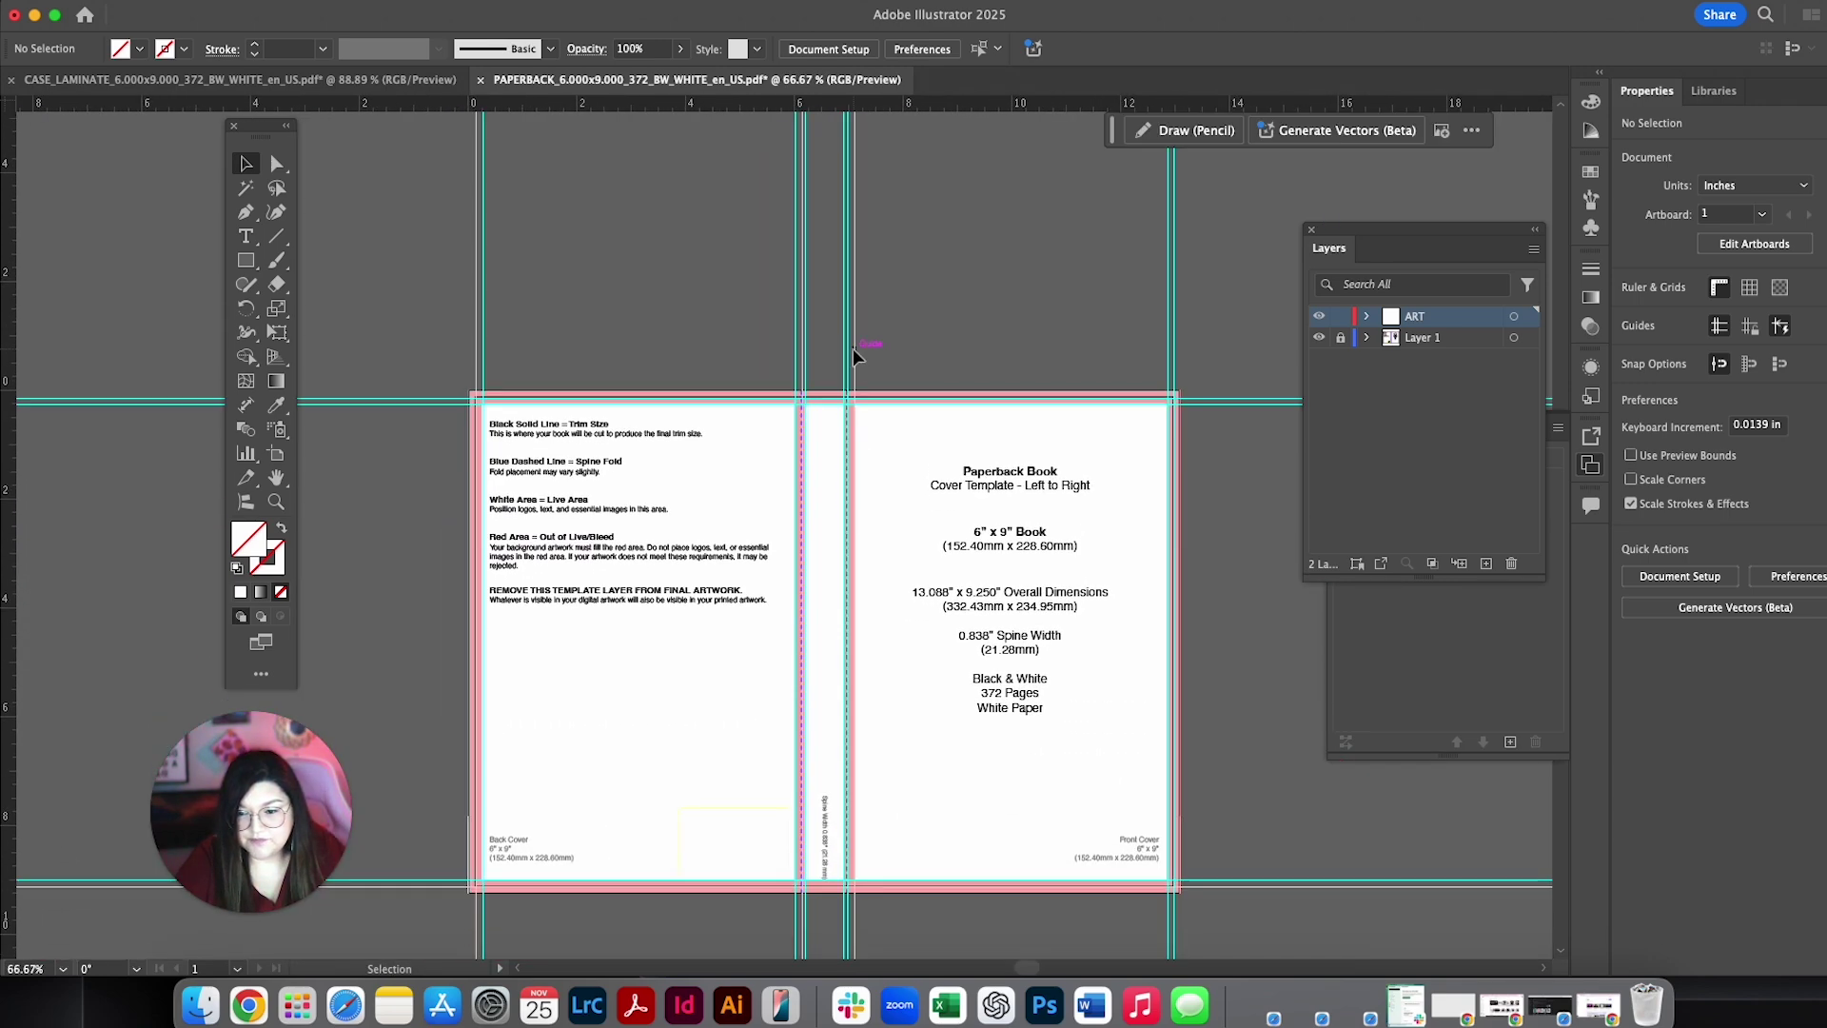
pyautogui.click(1320, 339)
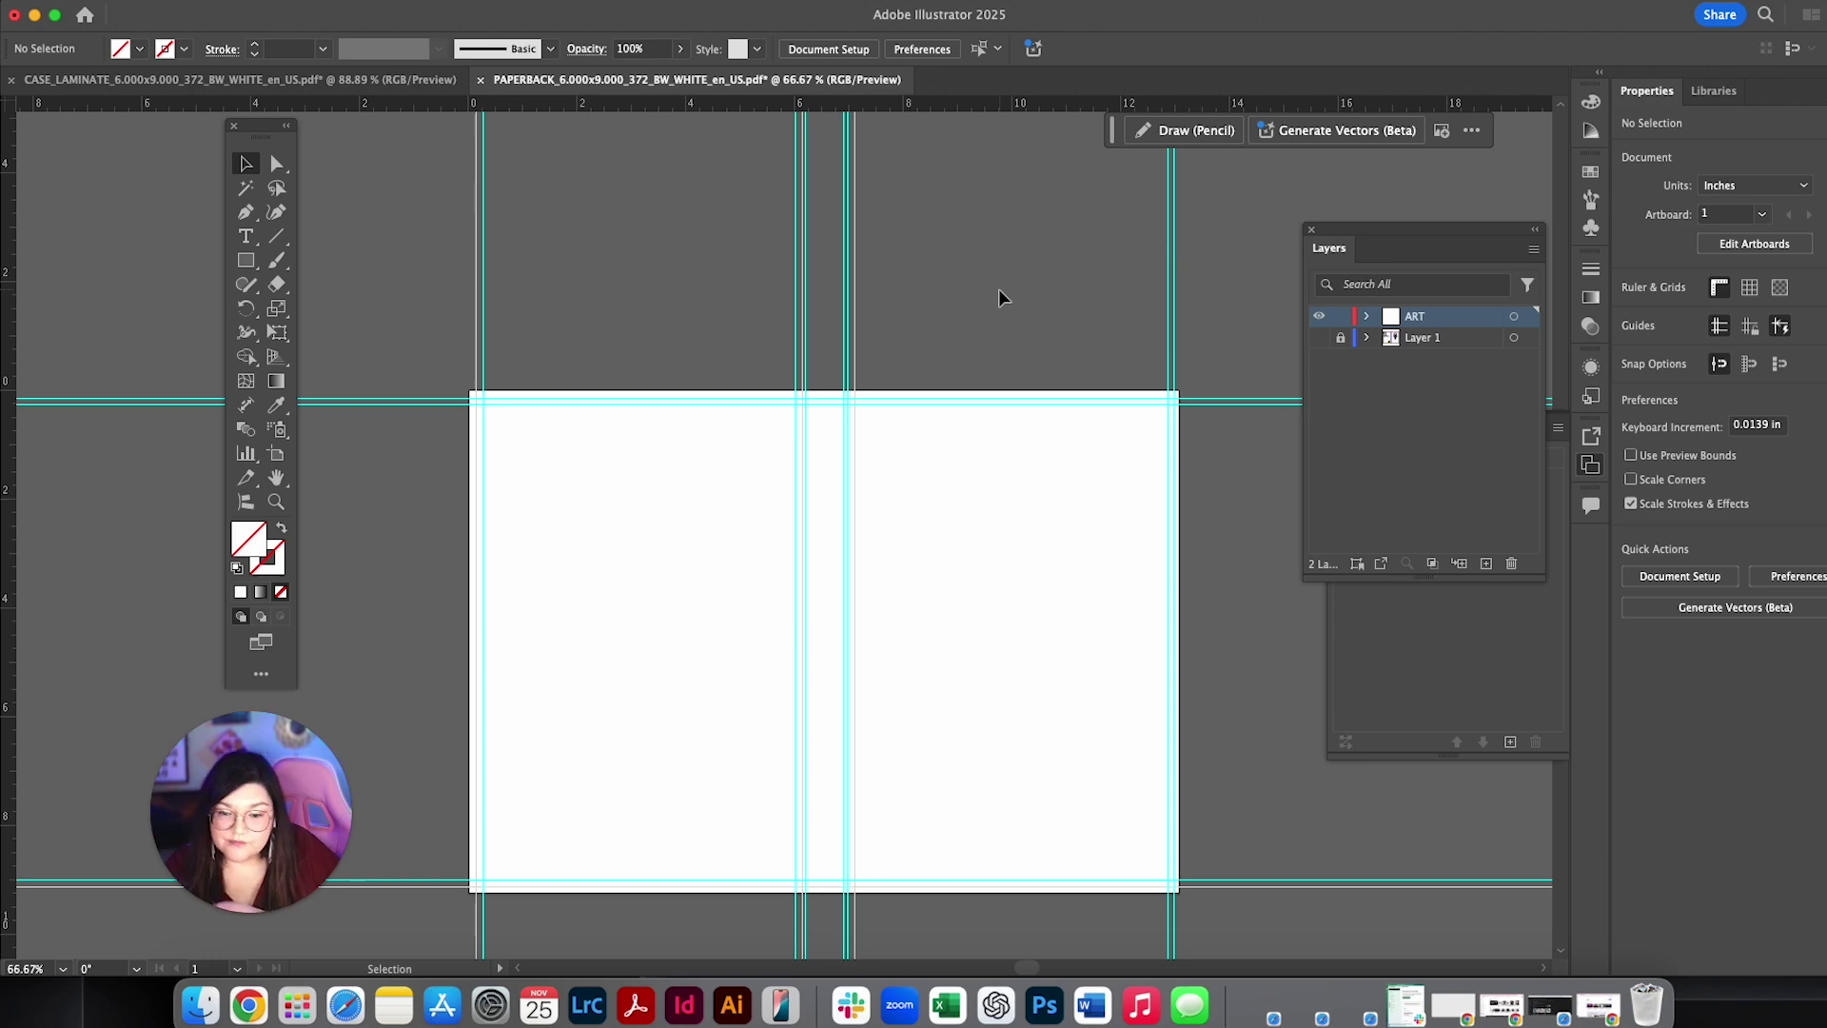
pyautogui.click(1321, 339)
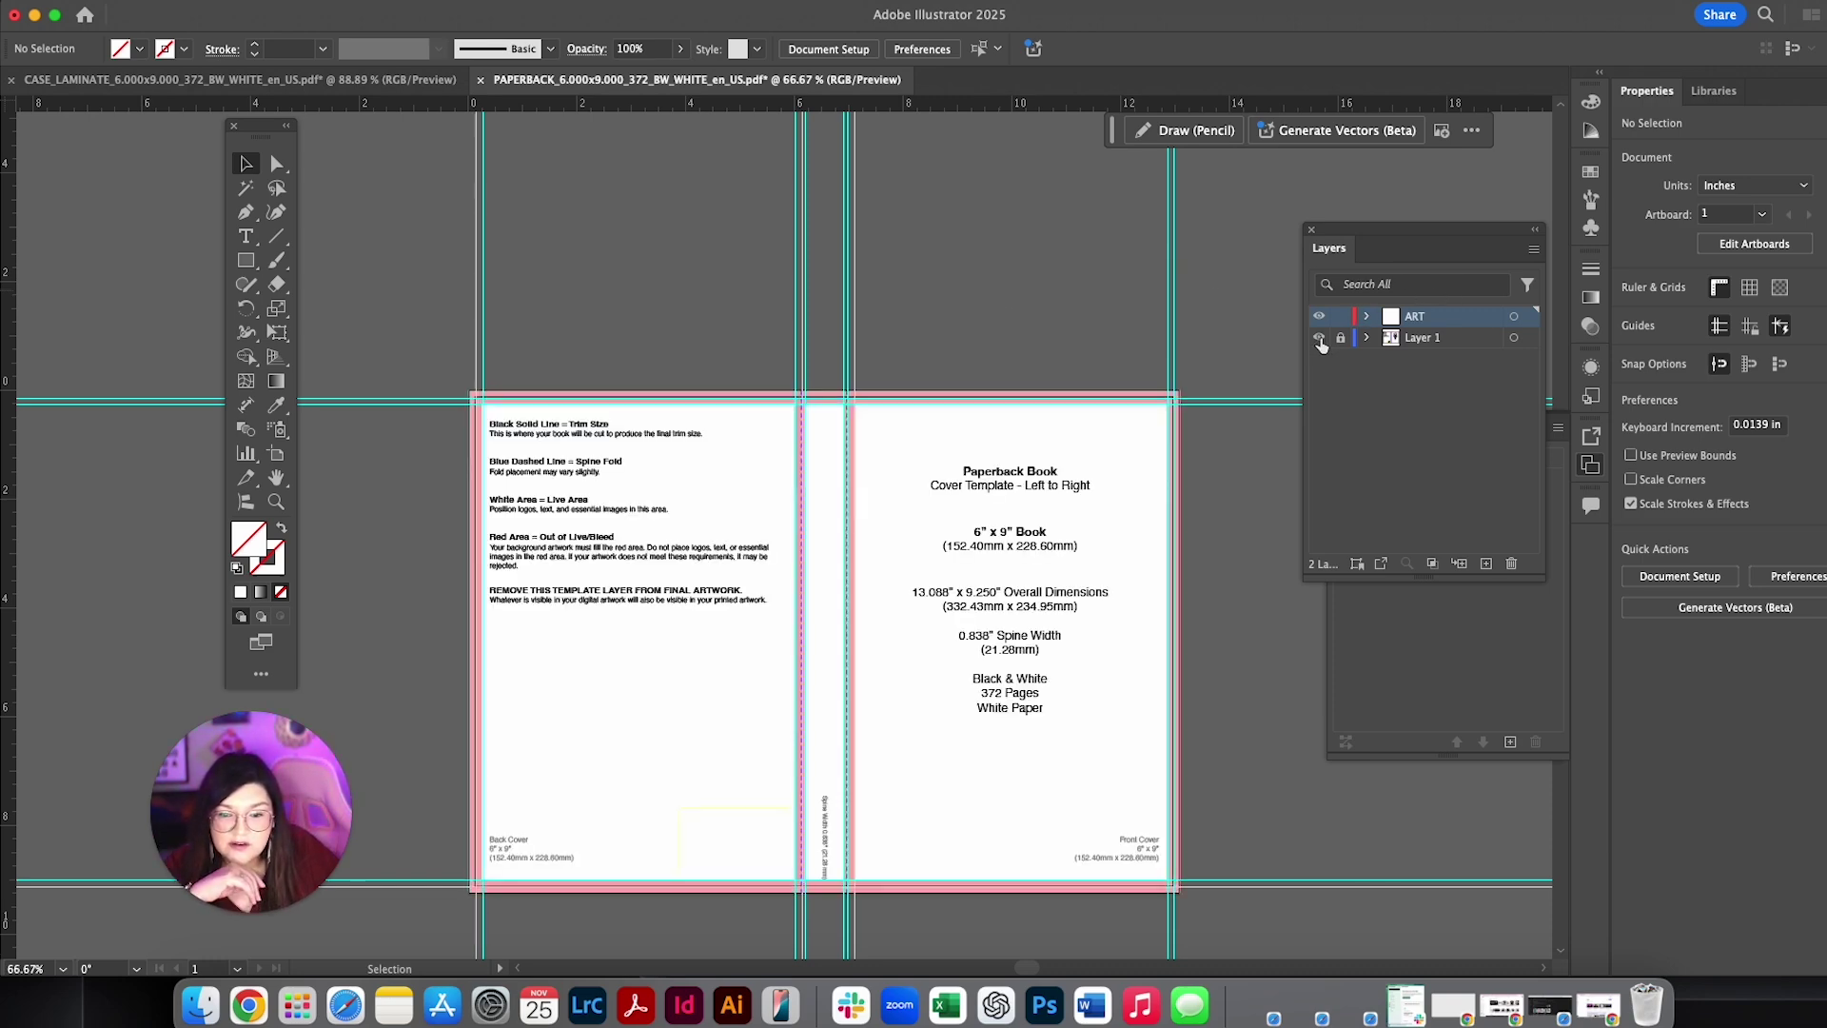
# Step: Examine the spine guides up close with the template artwork on Layer 1 hidden and shown
pyautogui.press('super+equal')
pyautogui.press('super+equal')
pyautogui.press('super+equal')
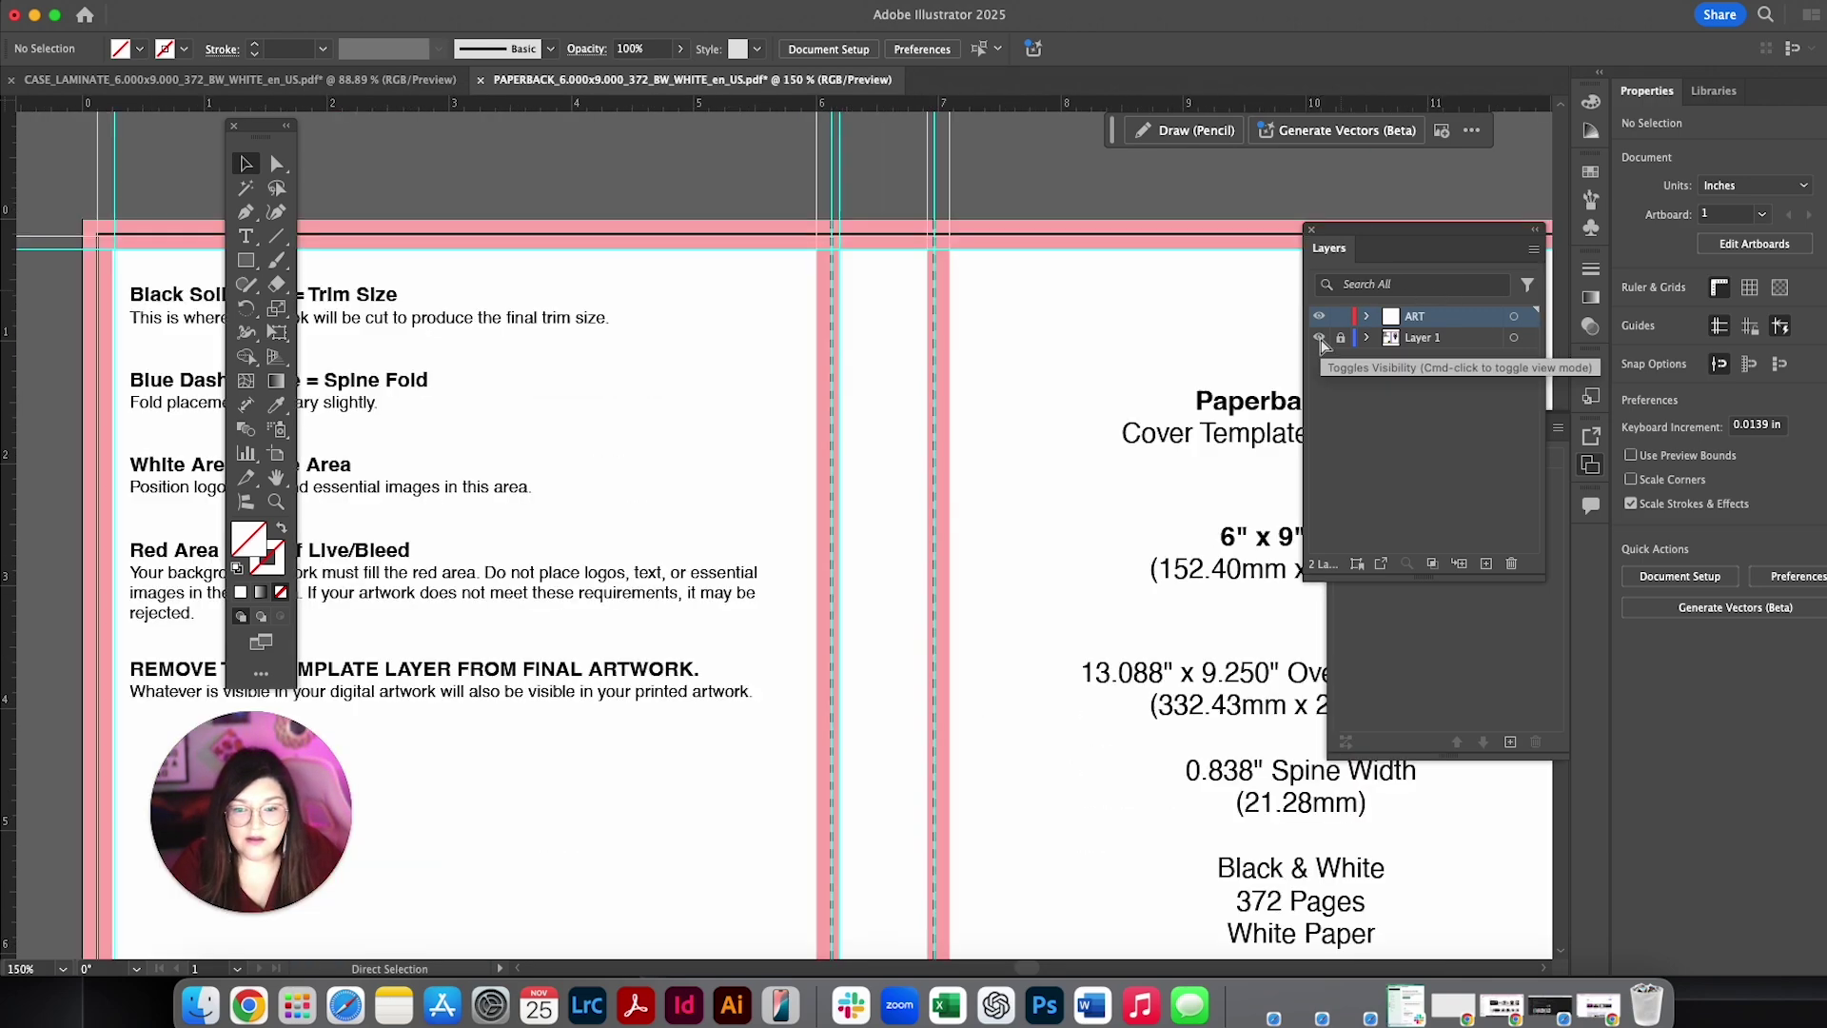
pyautogui.press('super+equal')
pyautogui.scroll(5, 1057, 312)
pyautogui.hscroll(2, 1056, 313)
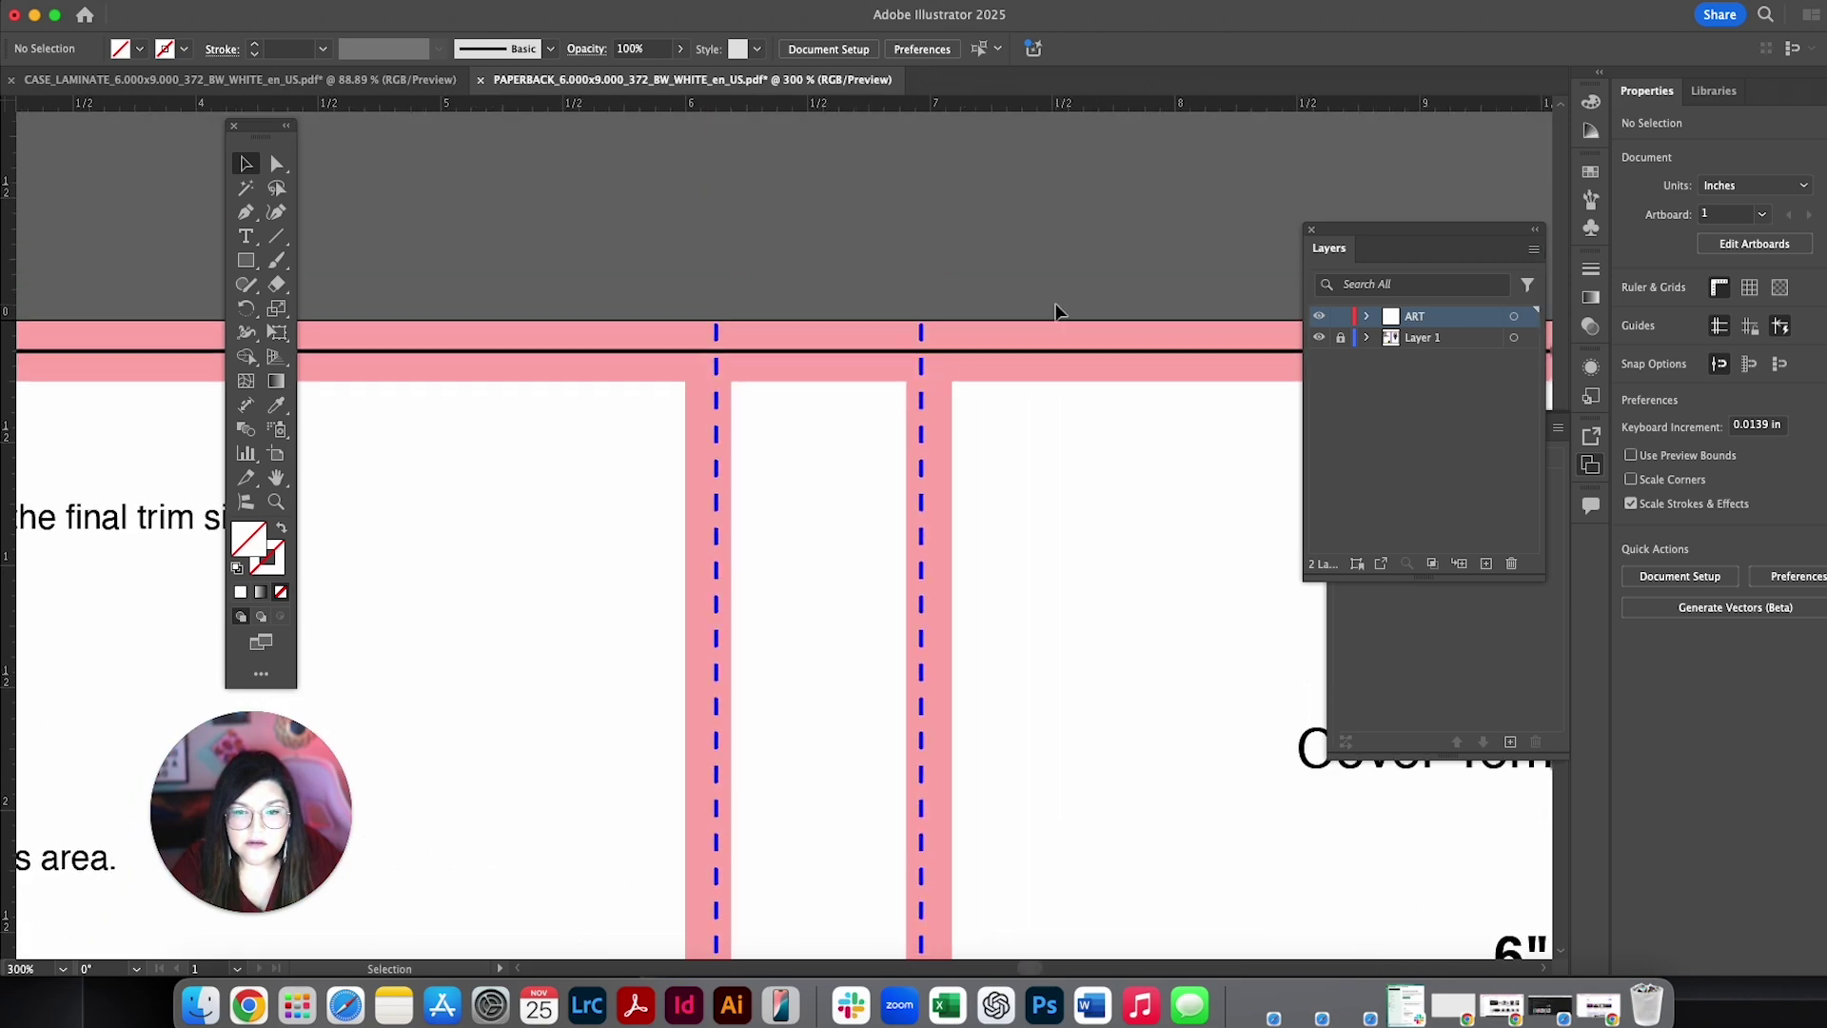
pyautogui.click(1320, 339)
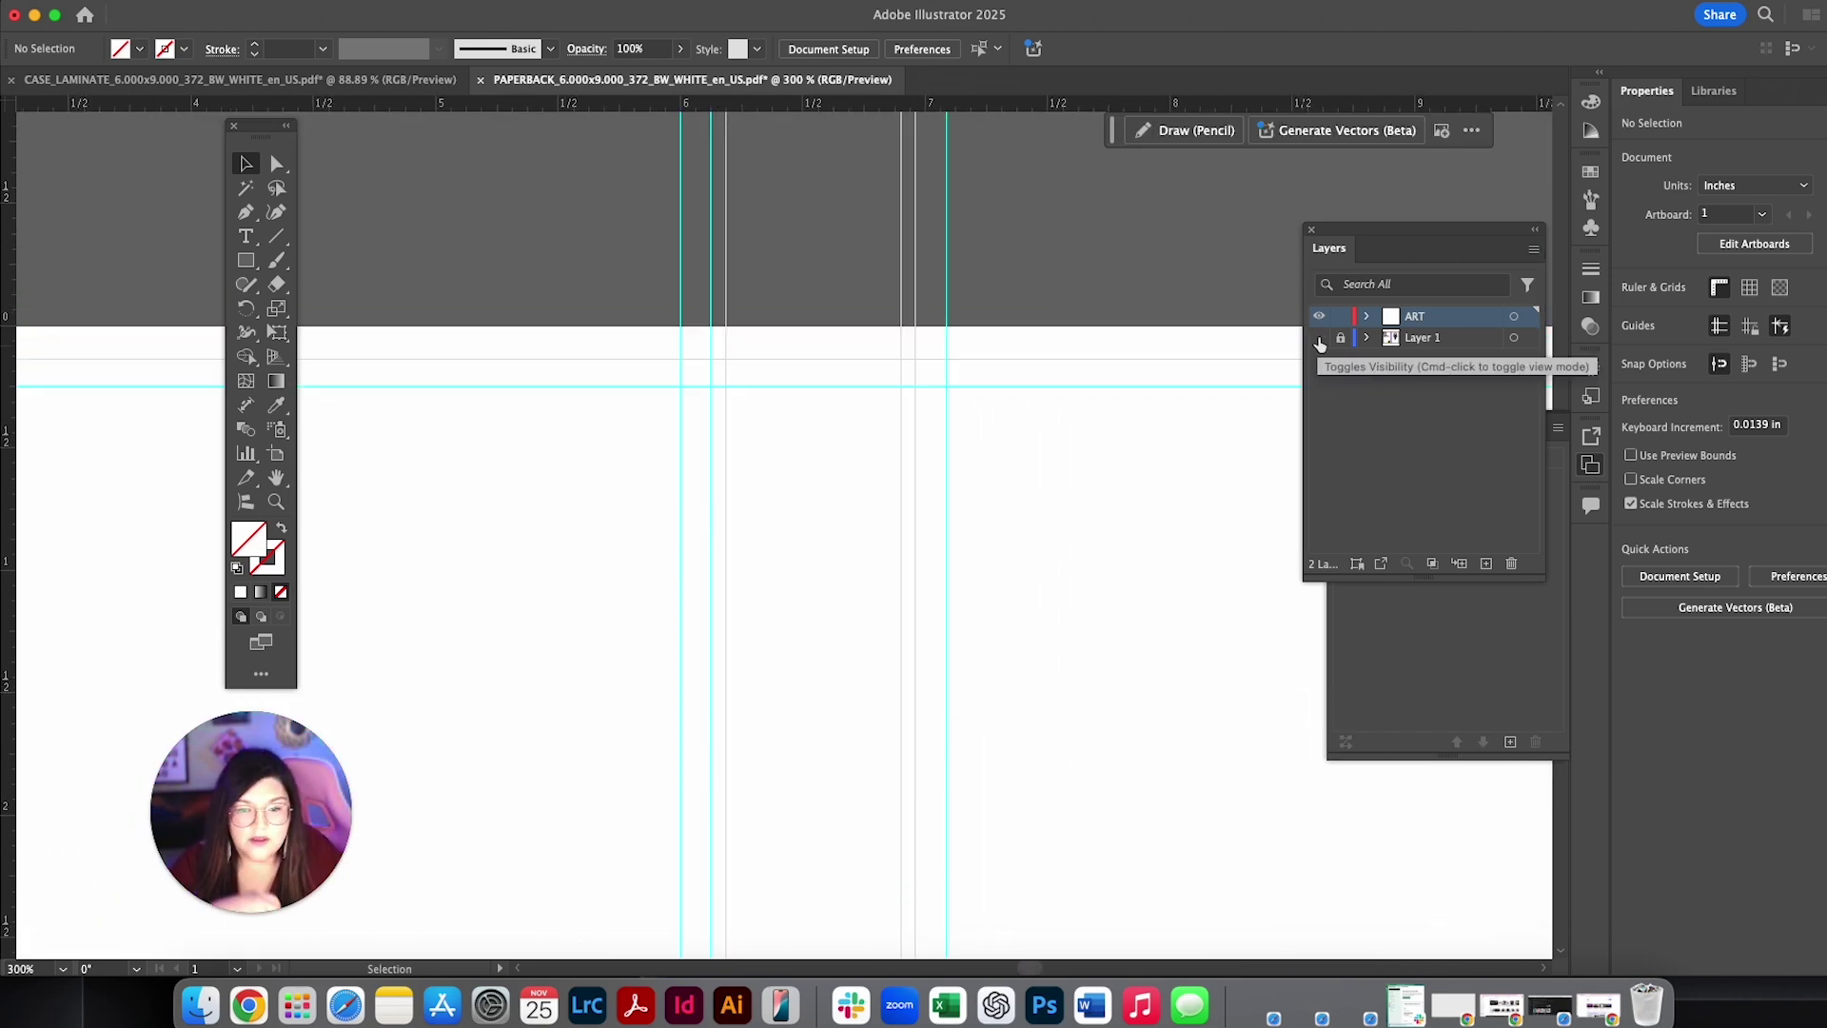
pyautogui.click(1320, 339)
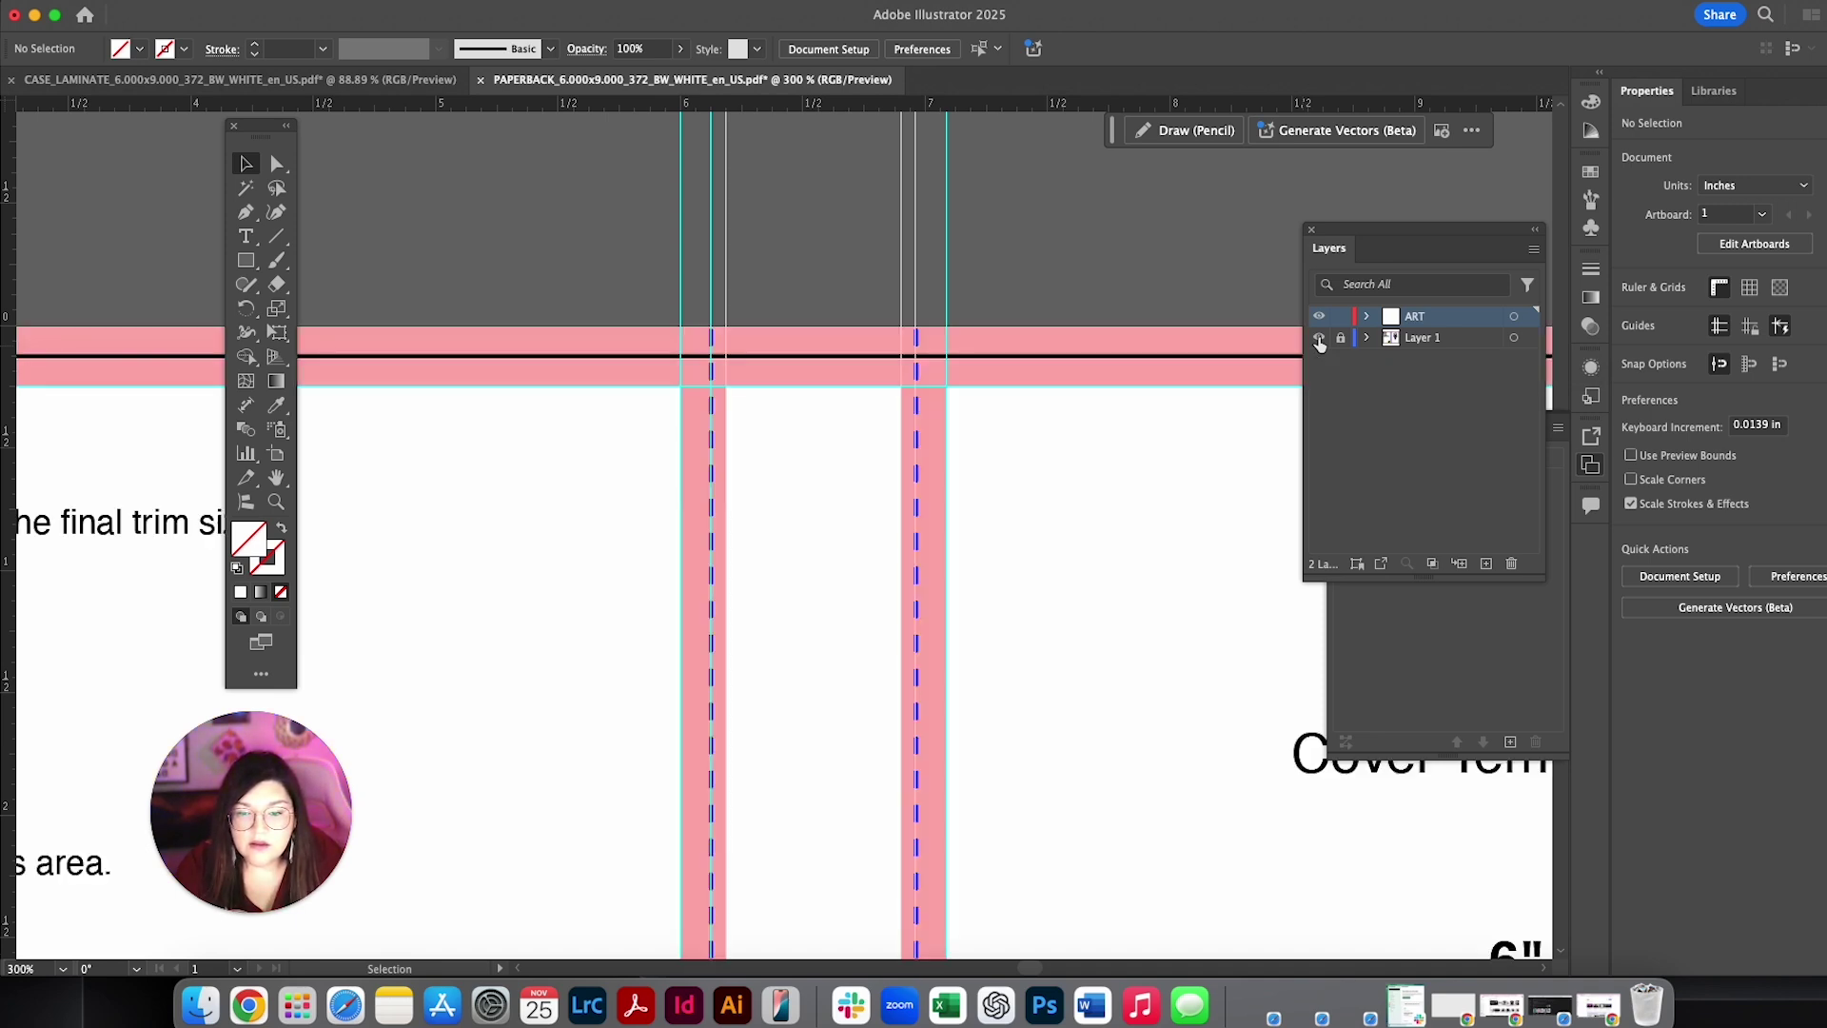
# Step: Hide the template artwork on Layer 1 so only the guides remain over the whole cover
pyautogui.click(1319, 339)
pyautogui.press('super+1')
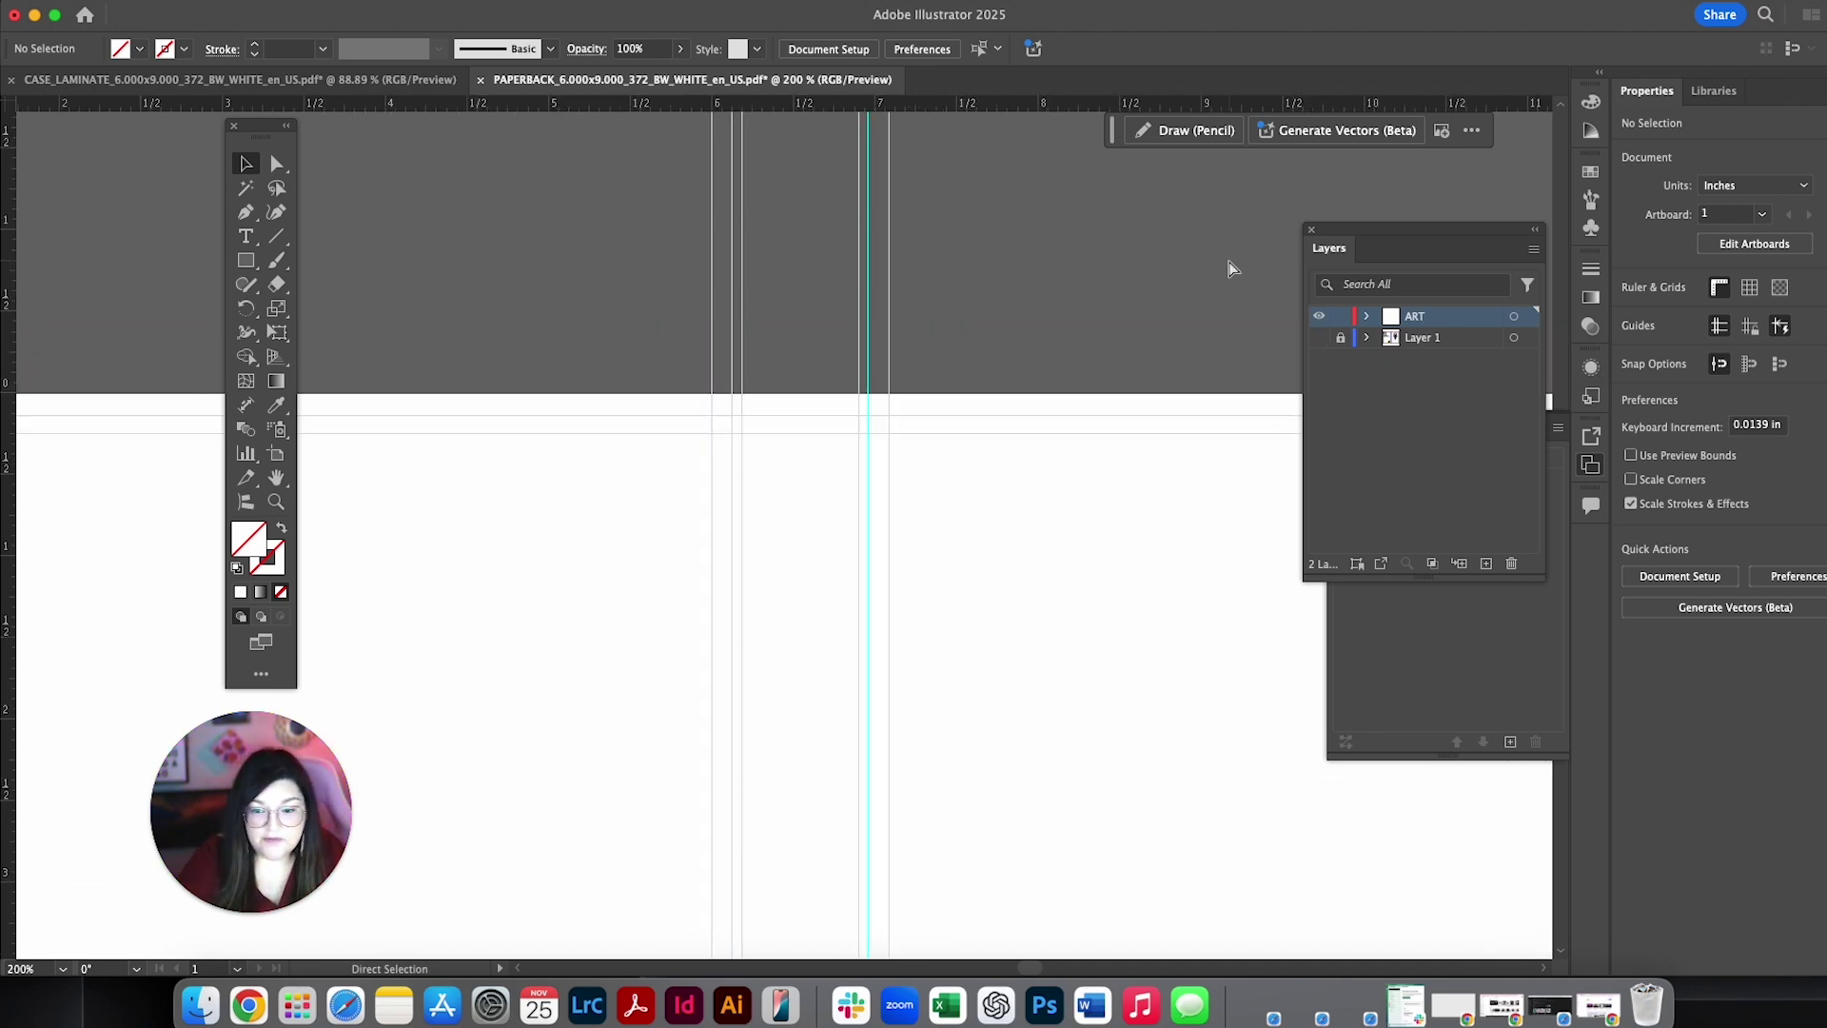
pyautogui.press('super+minus')
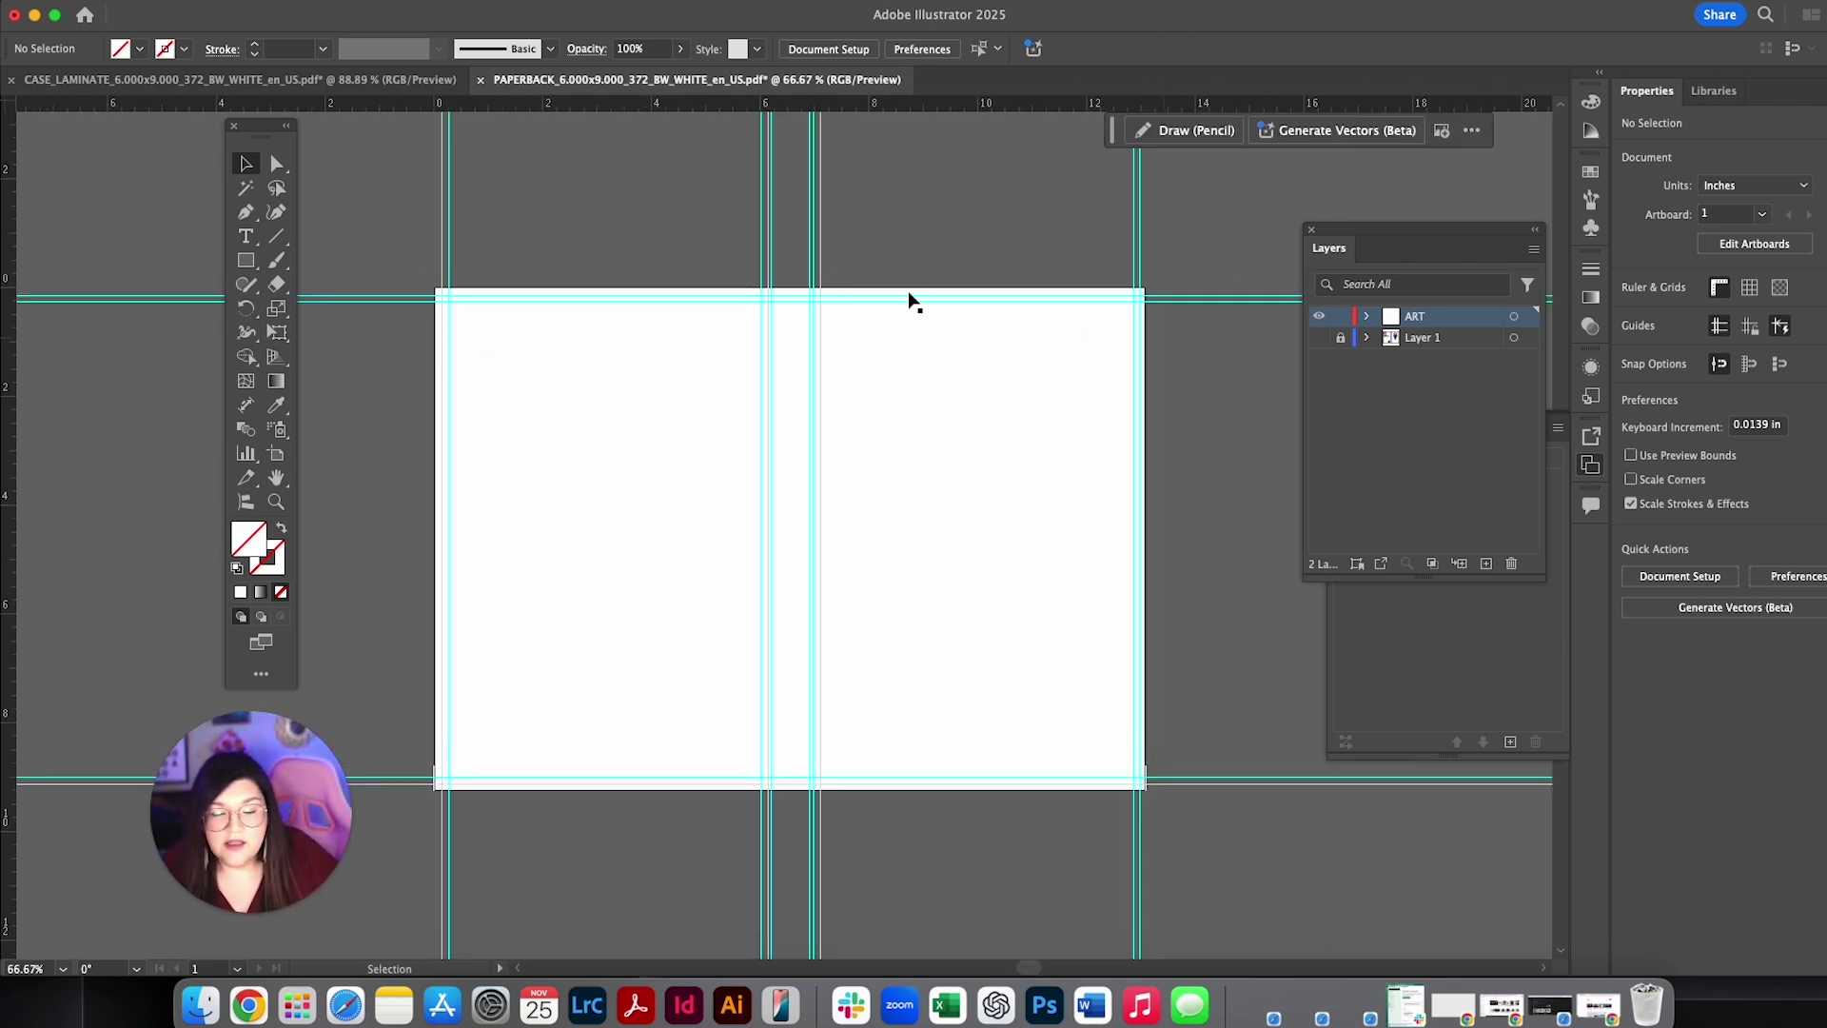
# Step: Bring up the colour controls with an enlarged spectrum and pick a pink fill, EE3F97, for the Rectangle tool
pyautogui.click(250, 262)
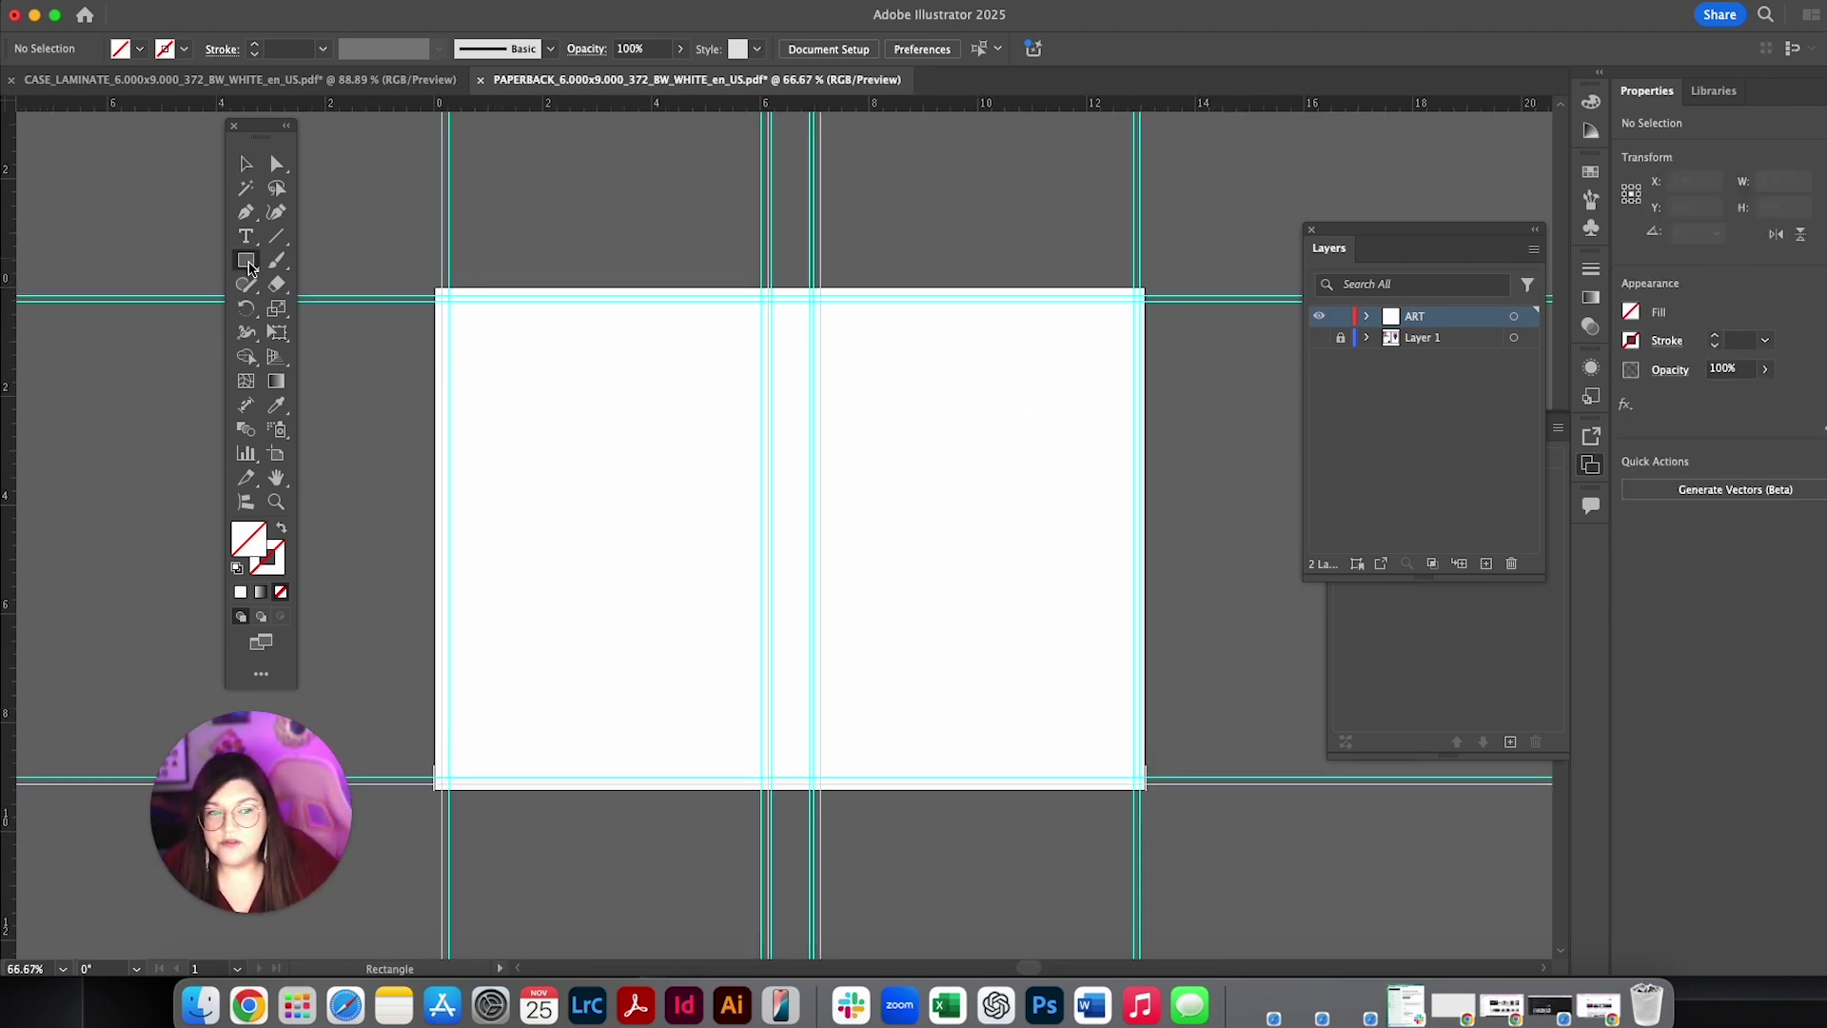
pyautogui.click(1591, 173)
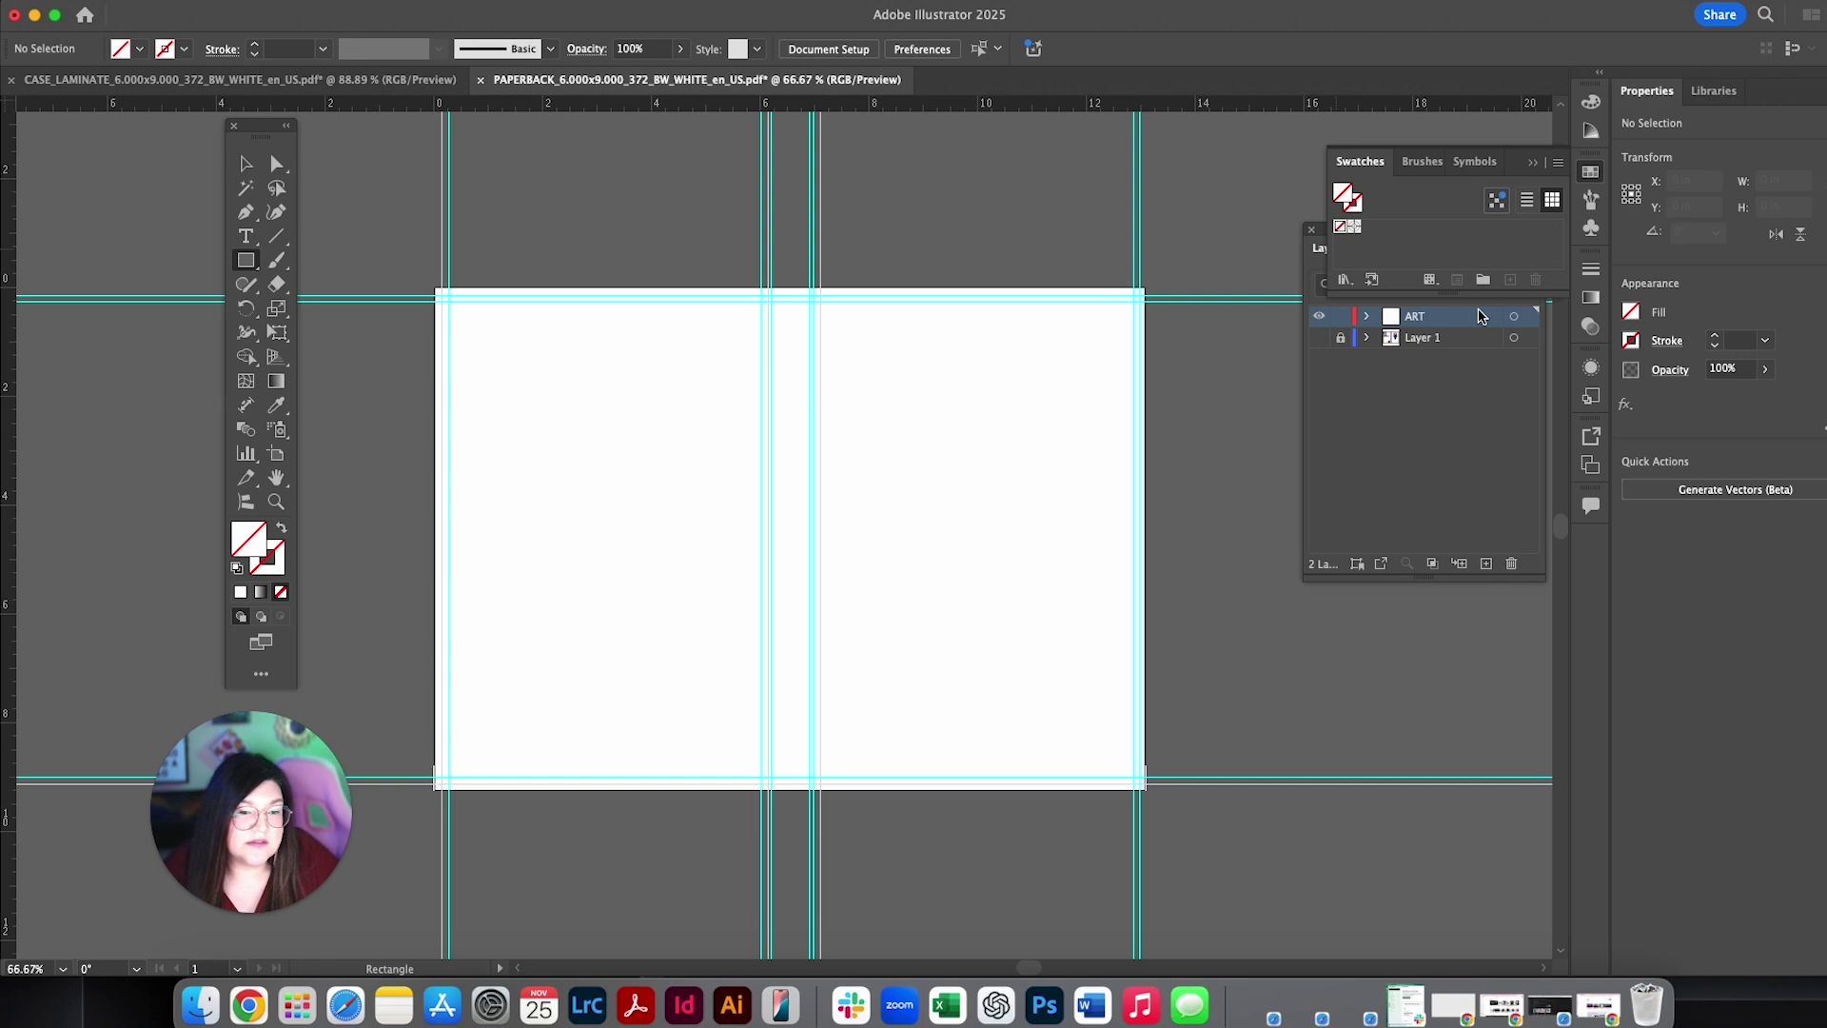
pyautogui.click(466, 8)
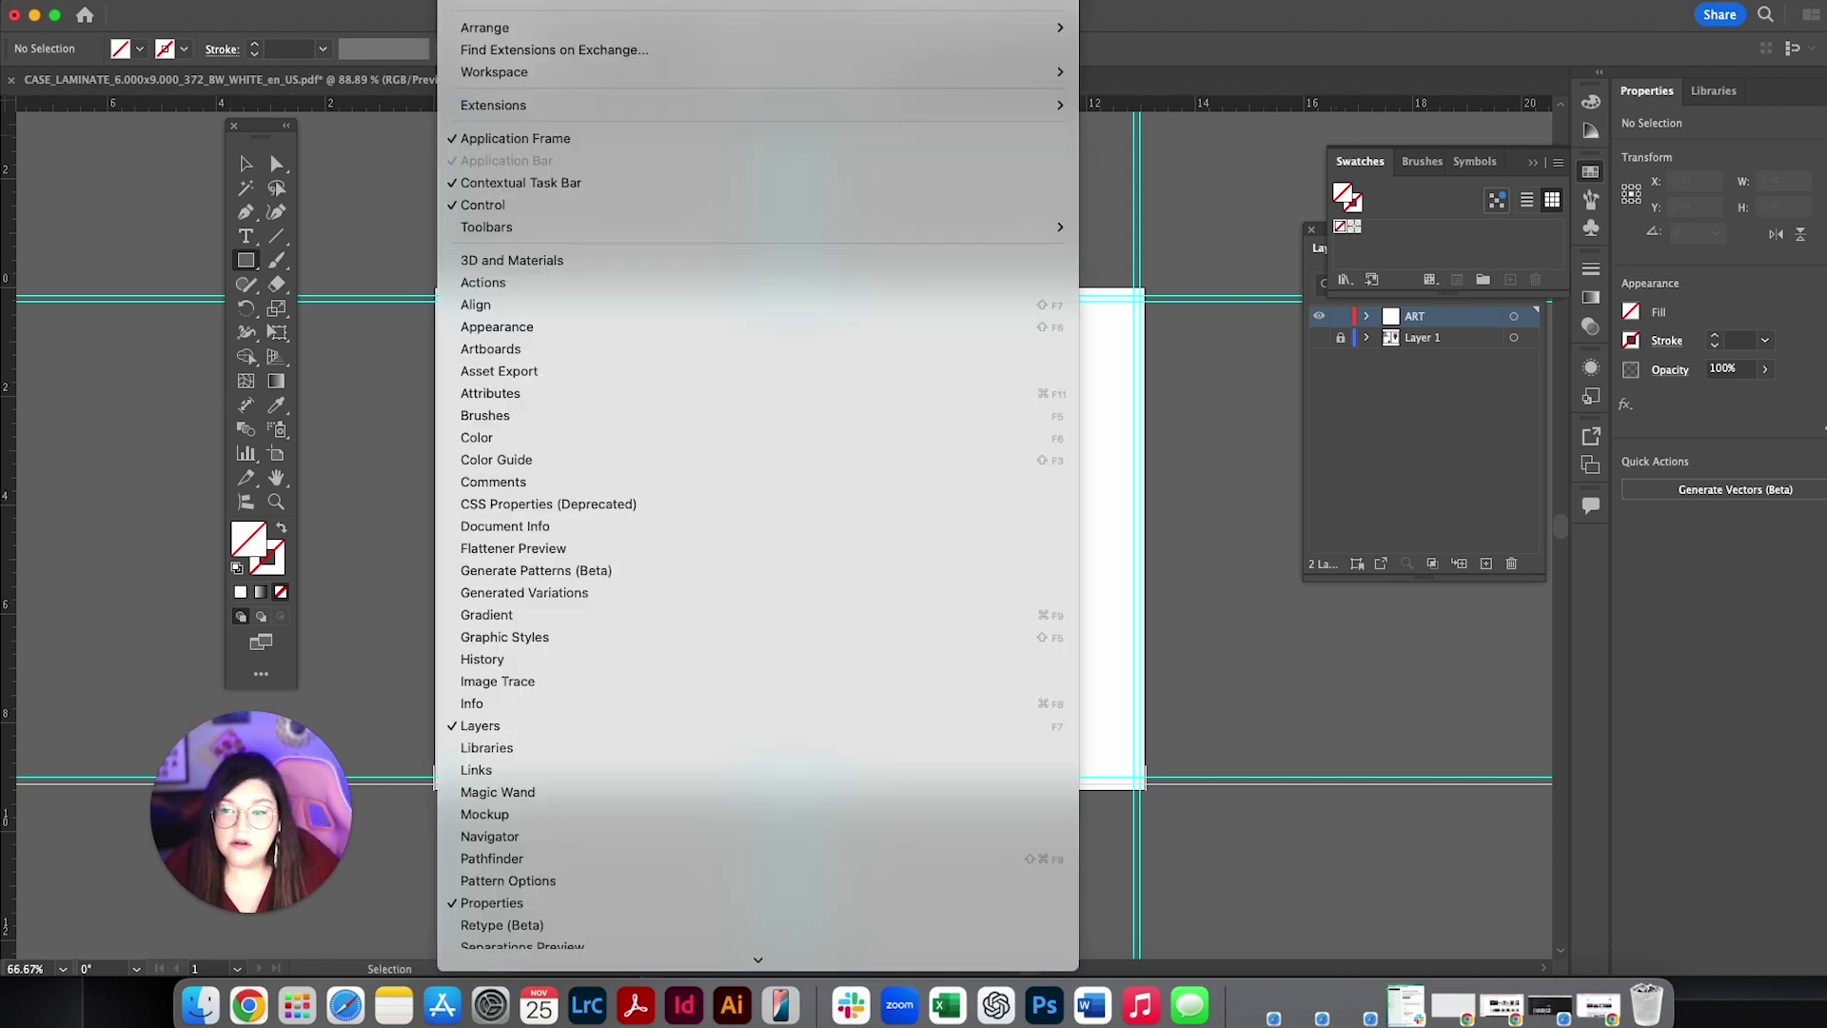
pyautogui.click(590, 438)
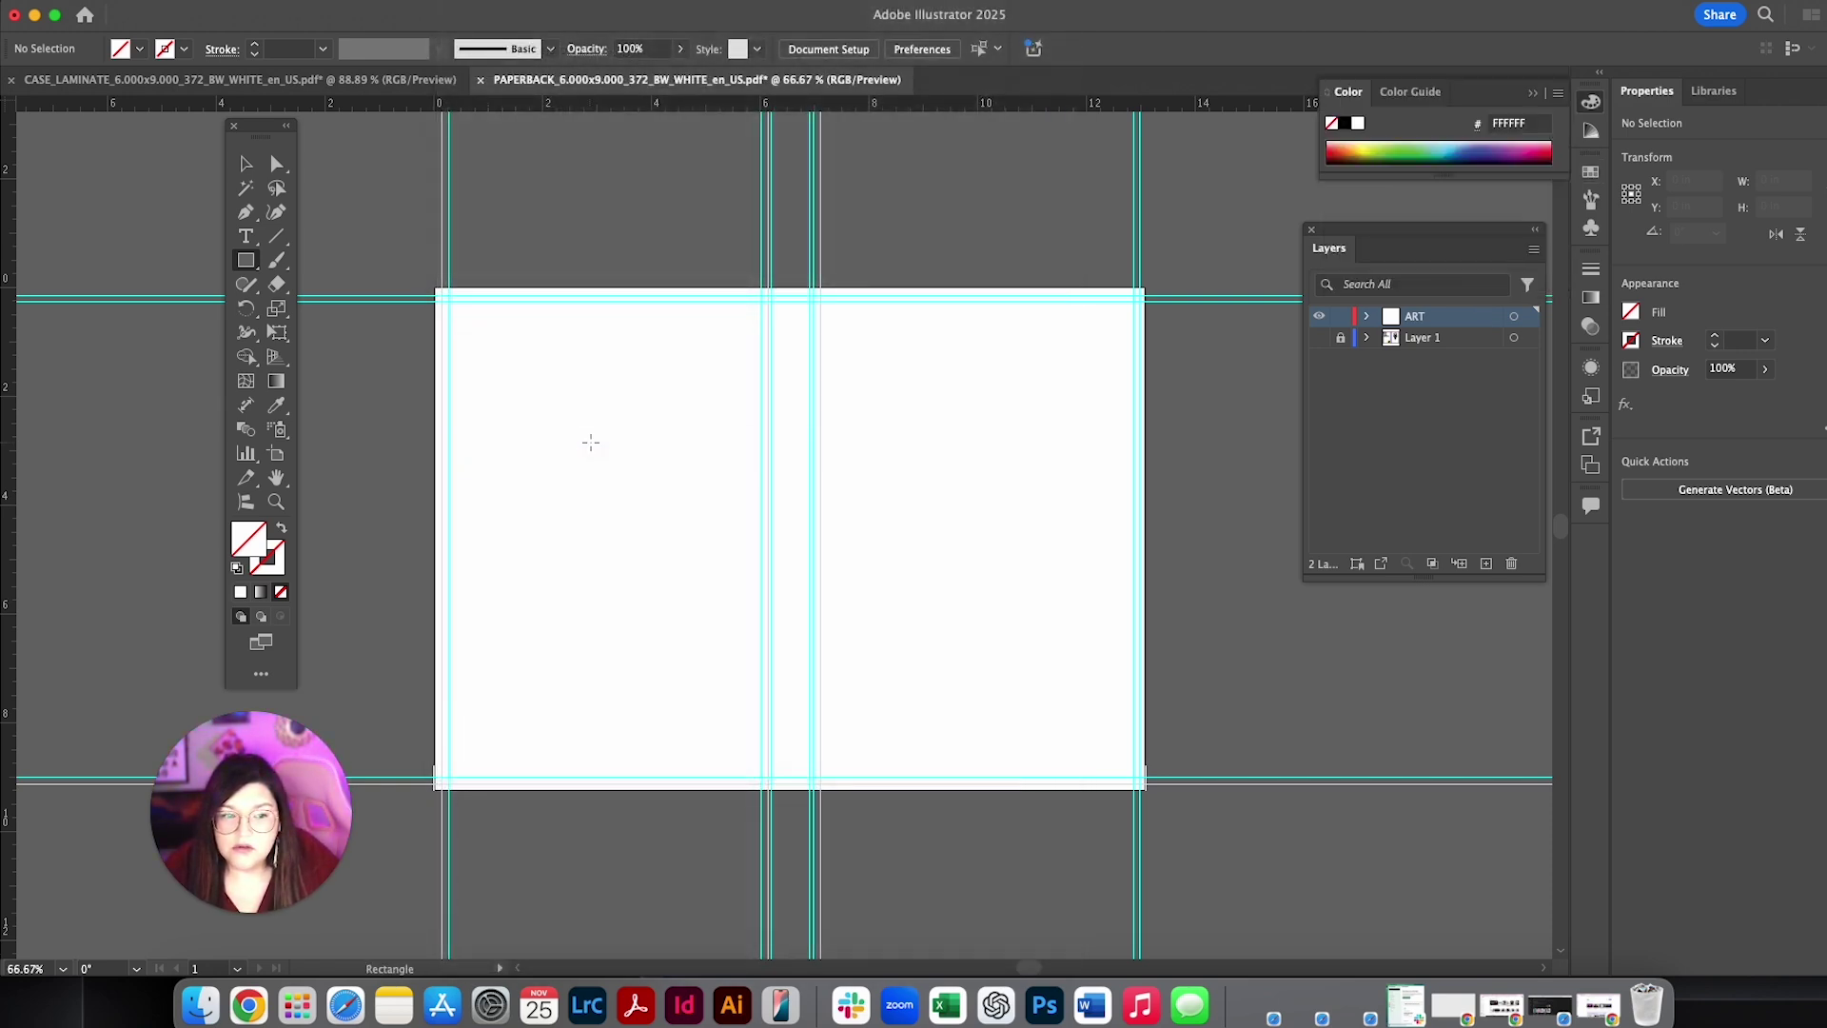
pyautogui.click(1413, 93)
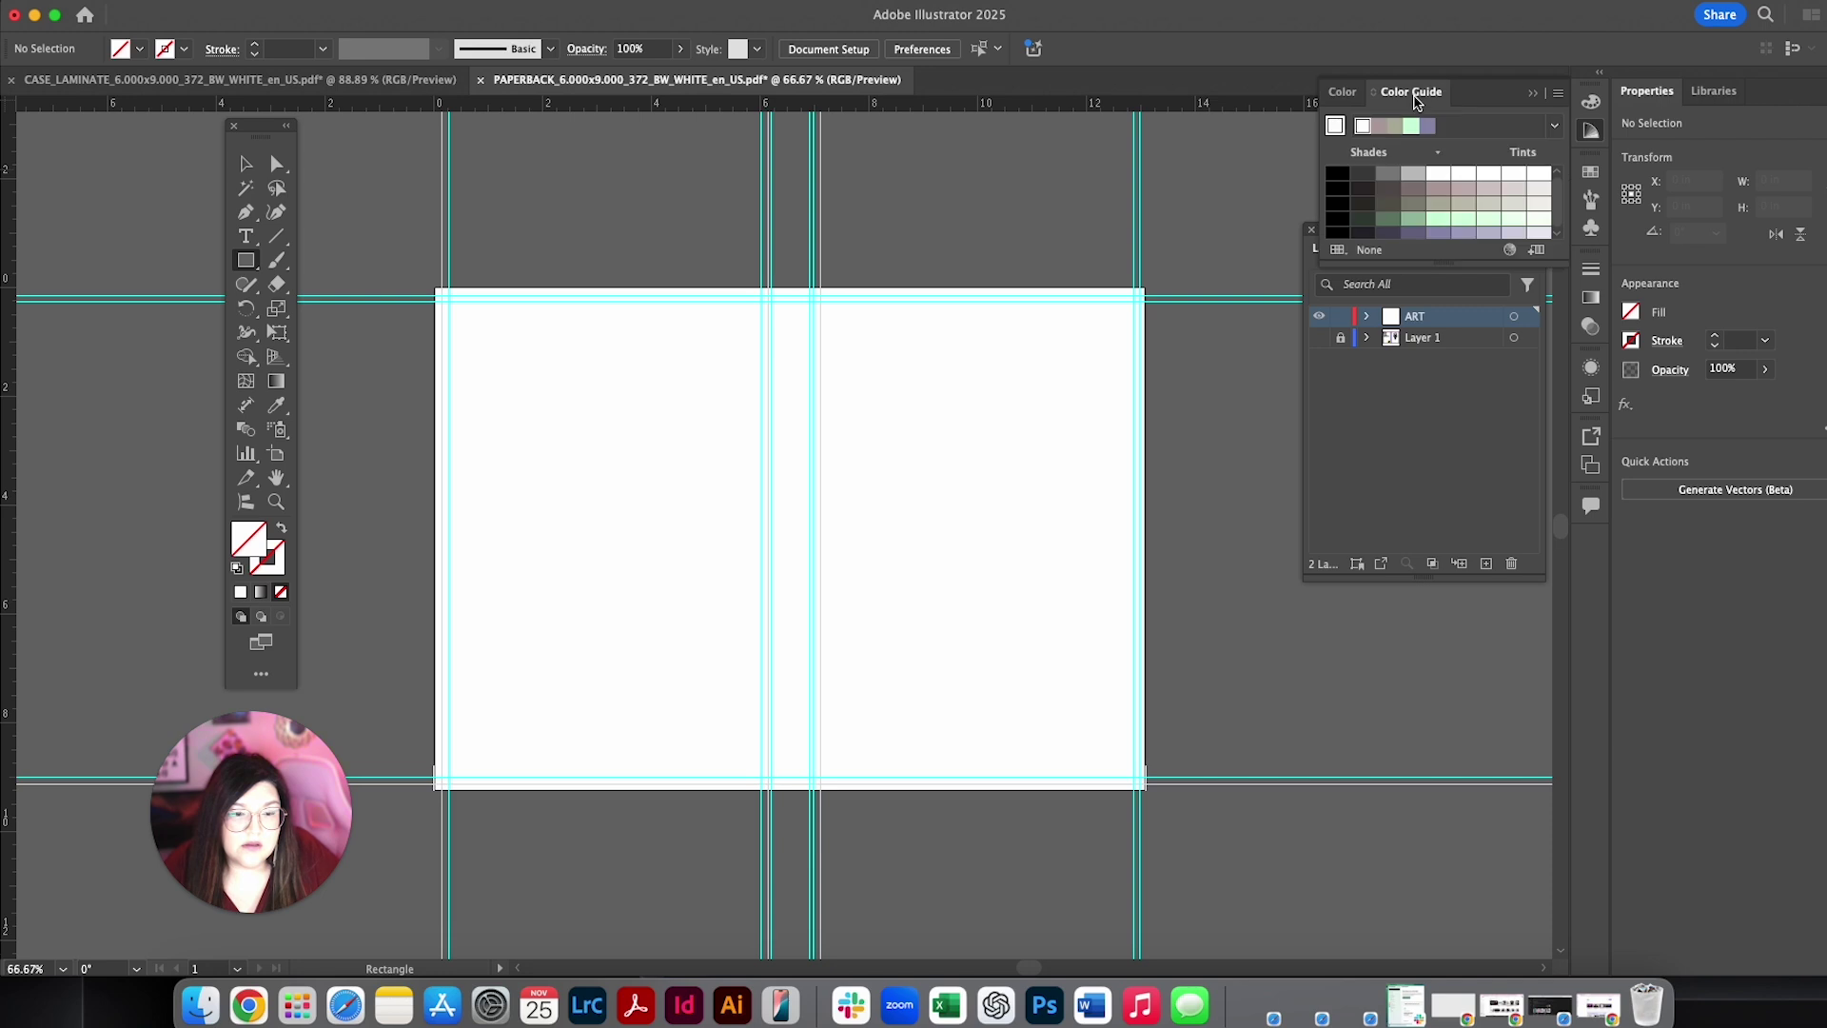
pyautogui.moveTo(1482, 266); pyautogui.dragTo(1482, 691)
pyautogui.click(1344, 91)
pyautogui.click(1540, 257)
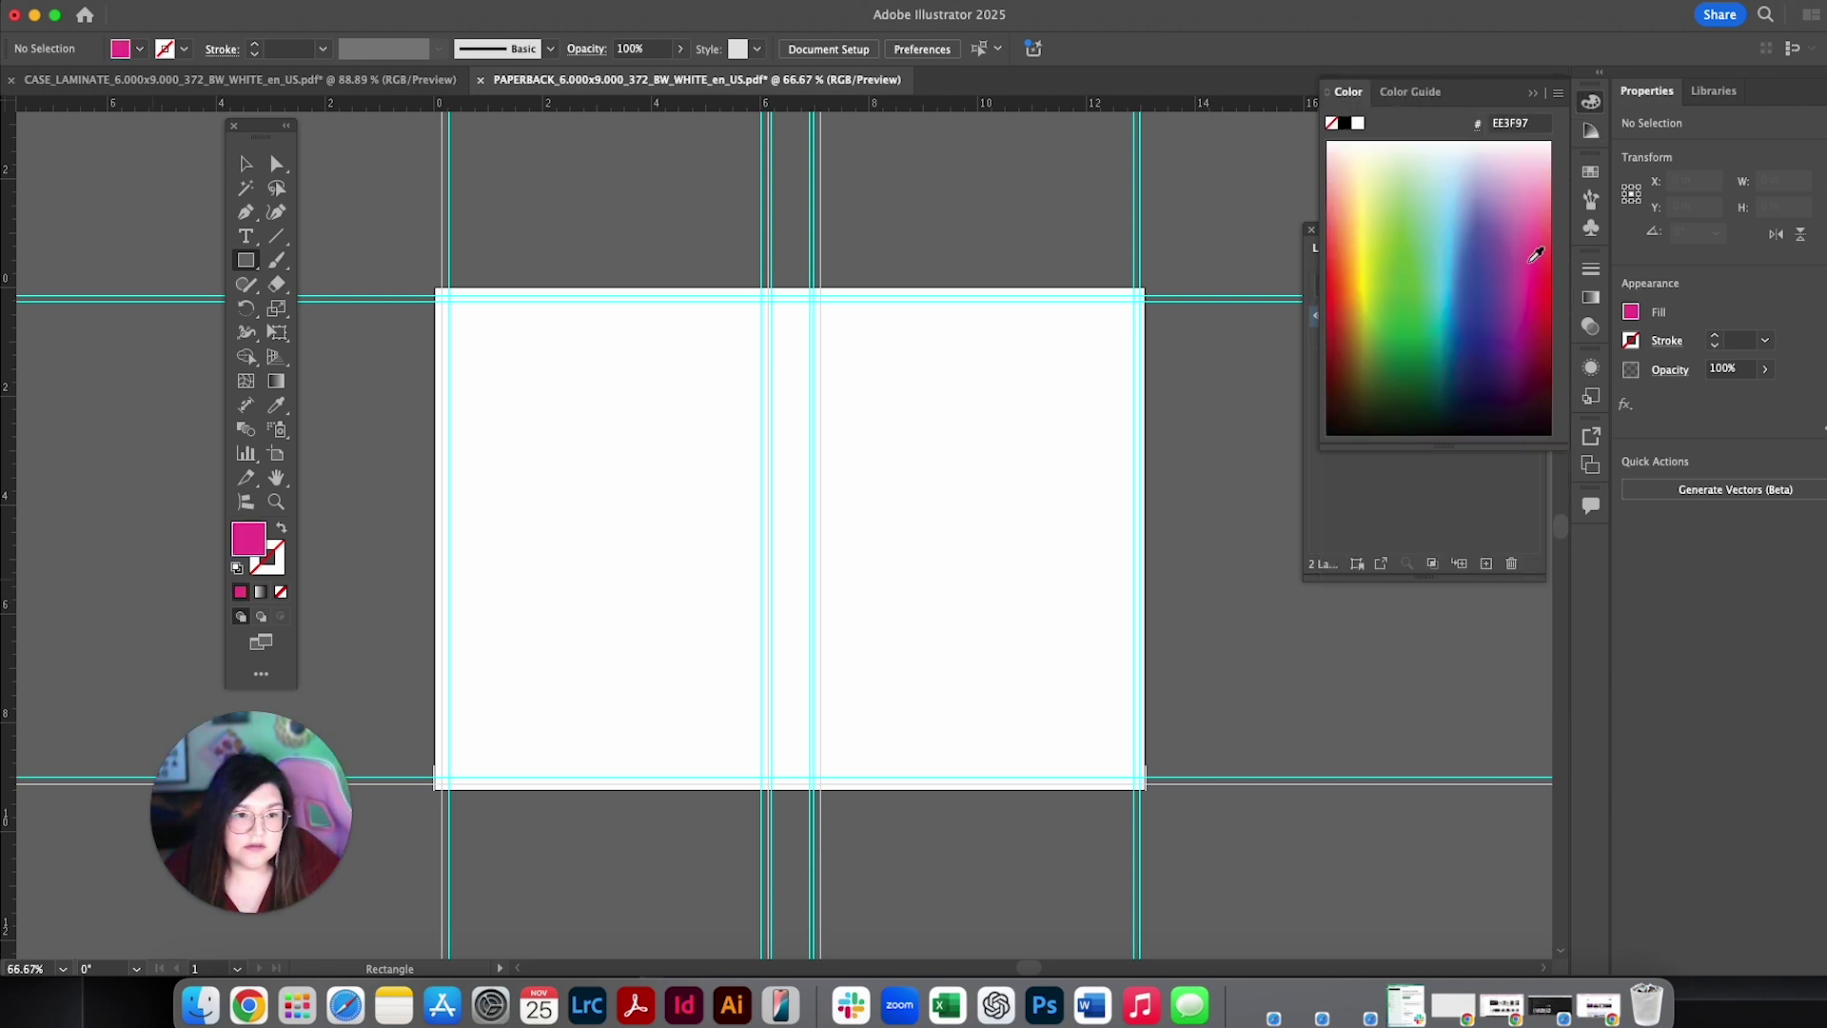
# Step: Show the CMYK sliders for the fill colour and float them near the artboard's lower right corner
pyautogui.click(1559, 93)
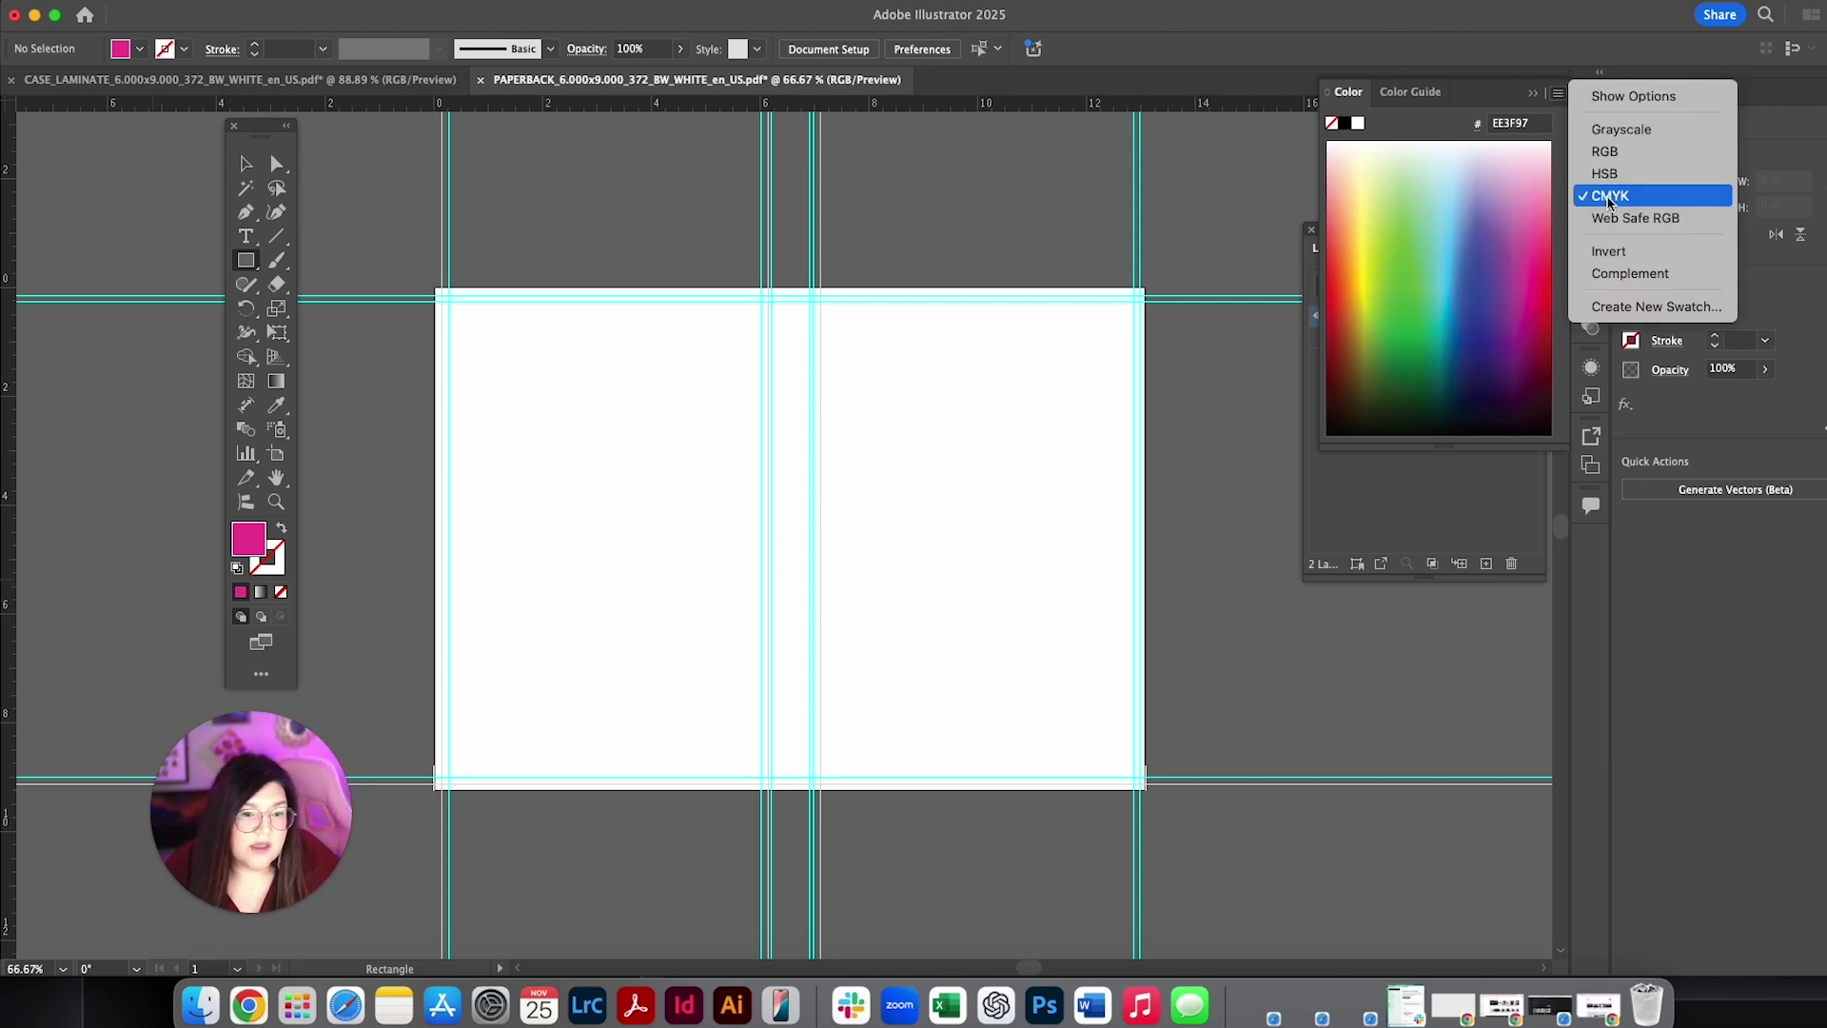
pyautogui.click(1661, 97)
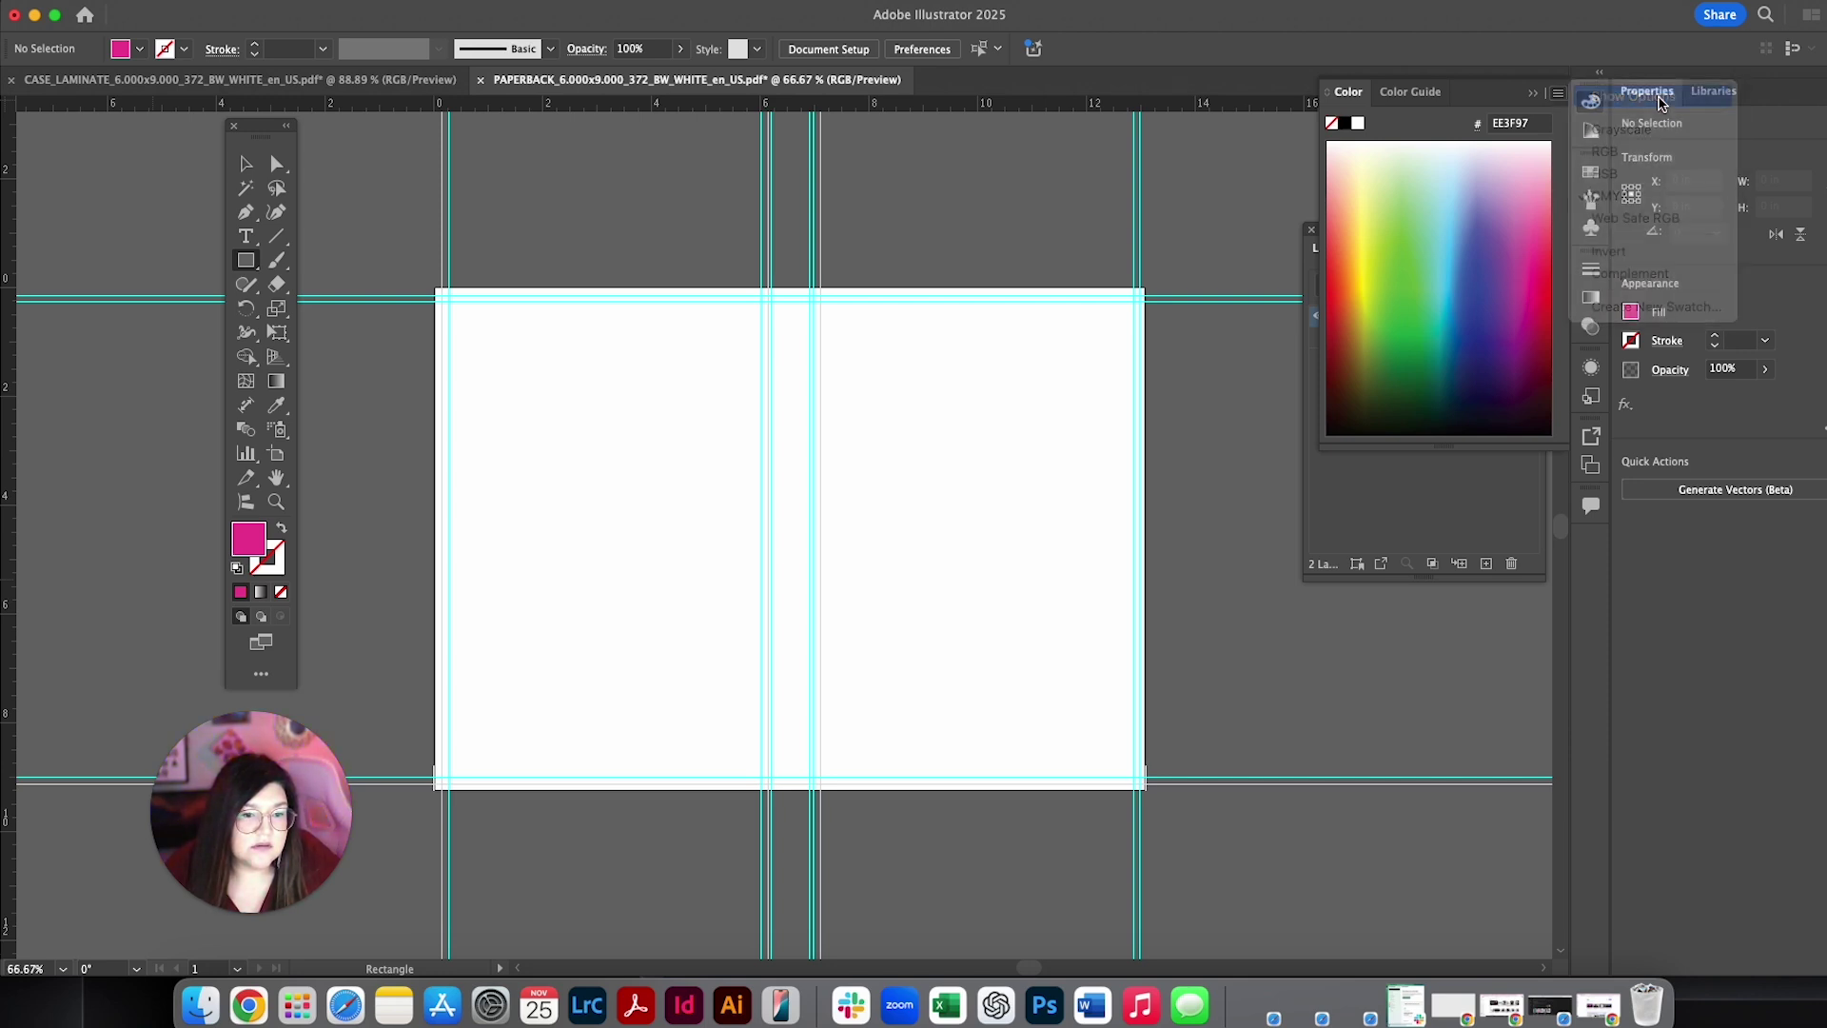
pyautogui.moveTo(1347, 87); pyautogui.dragTo(1300, 692)
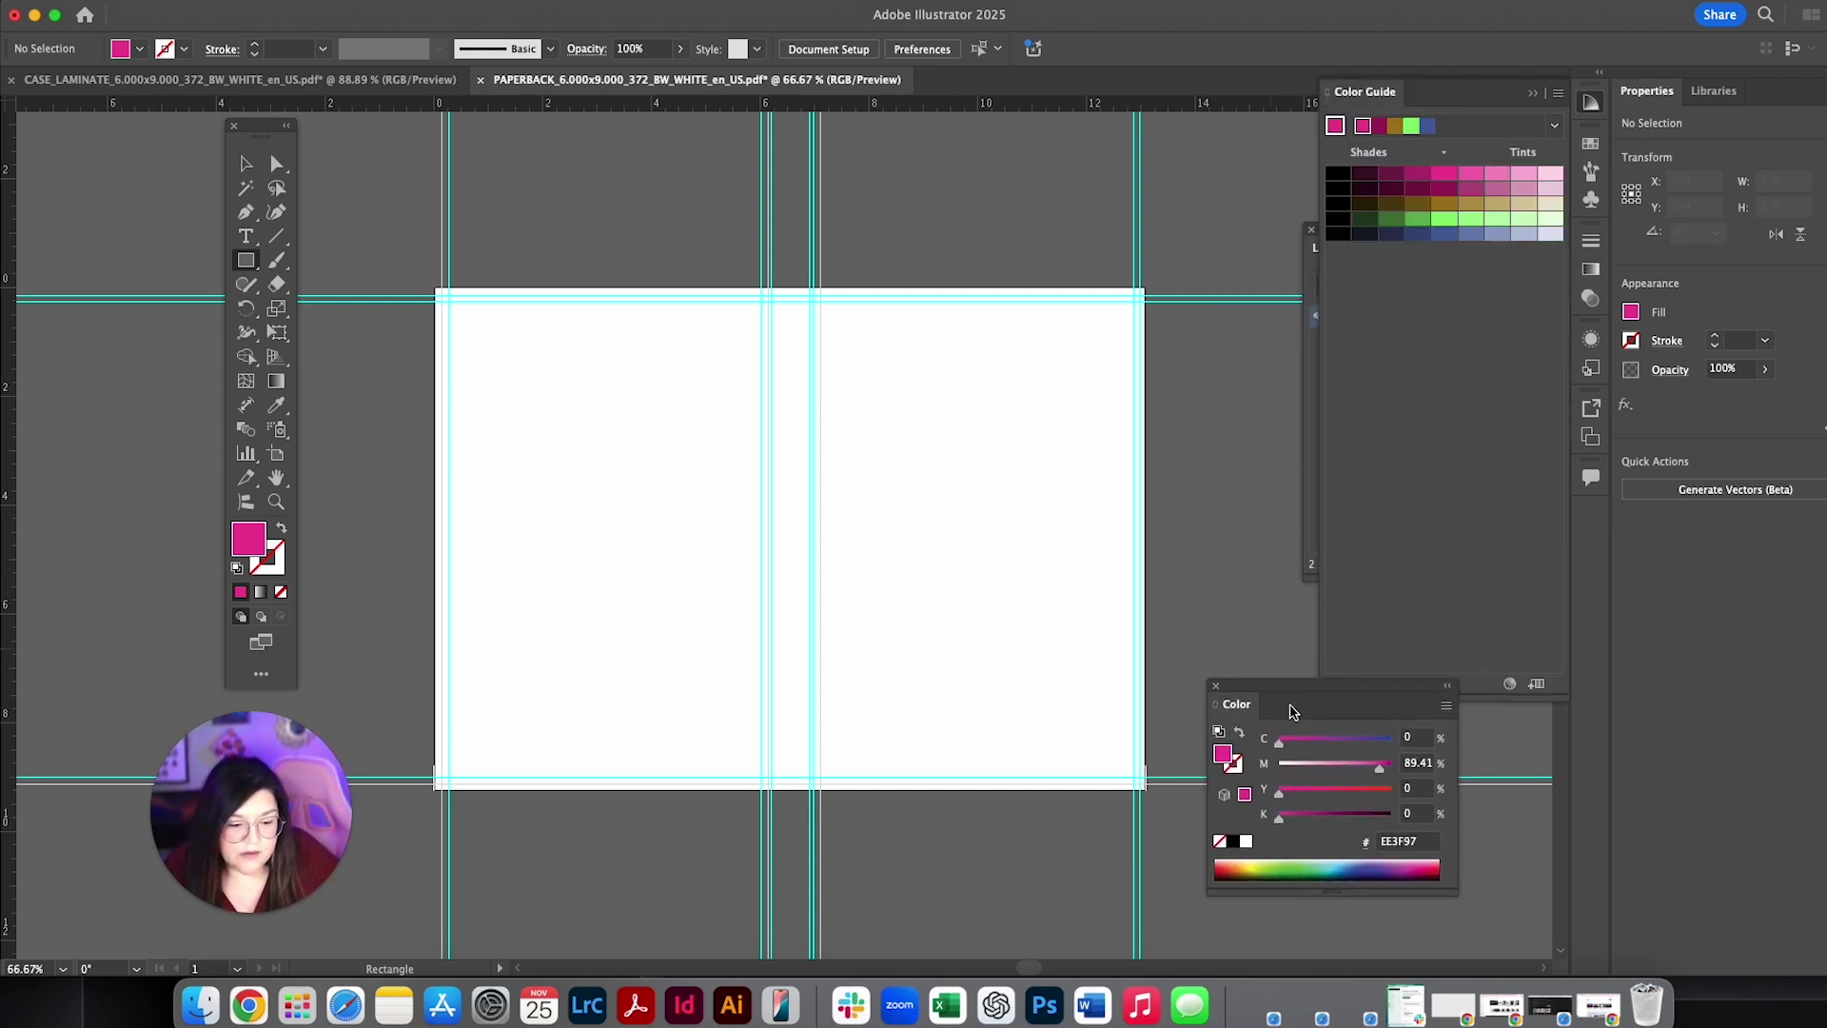
# Step: Set the fill to dark red, B71A34, by choosing a deeper shade and shifting the hue to 351°
pyautogui.doubleClick(266, 544)
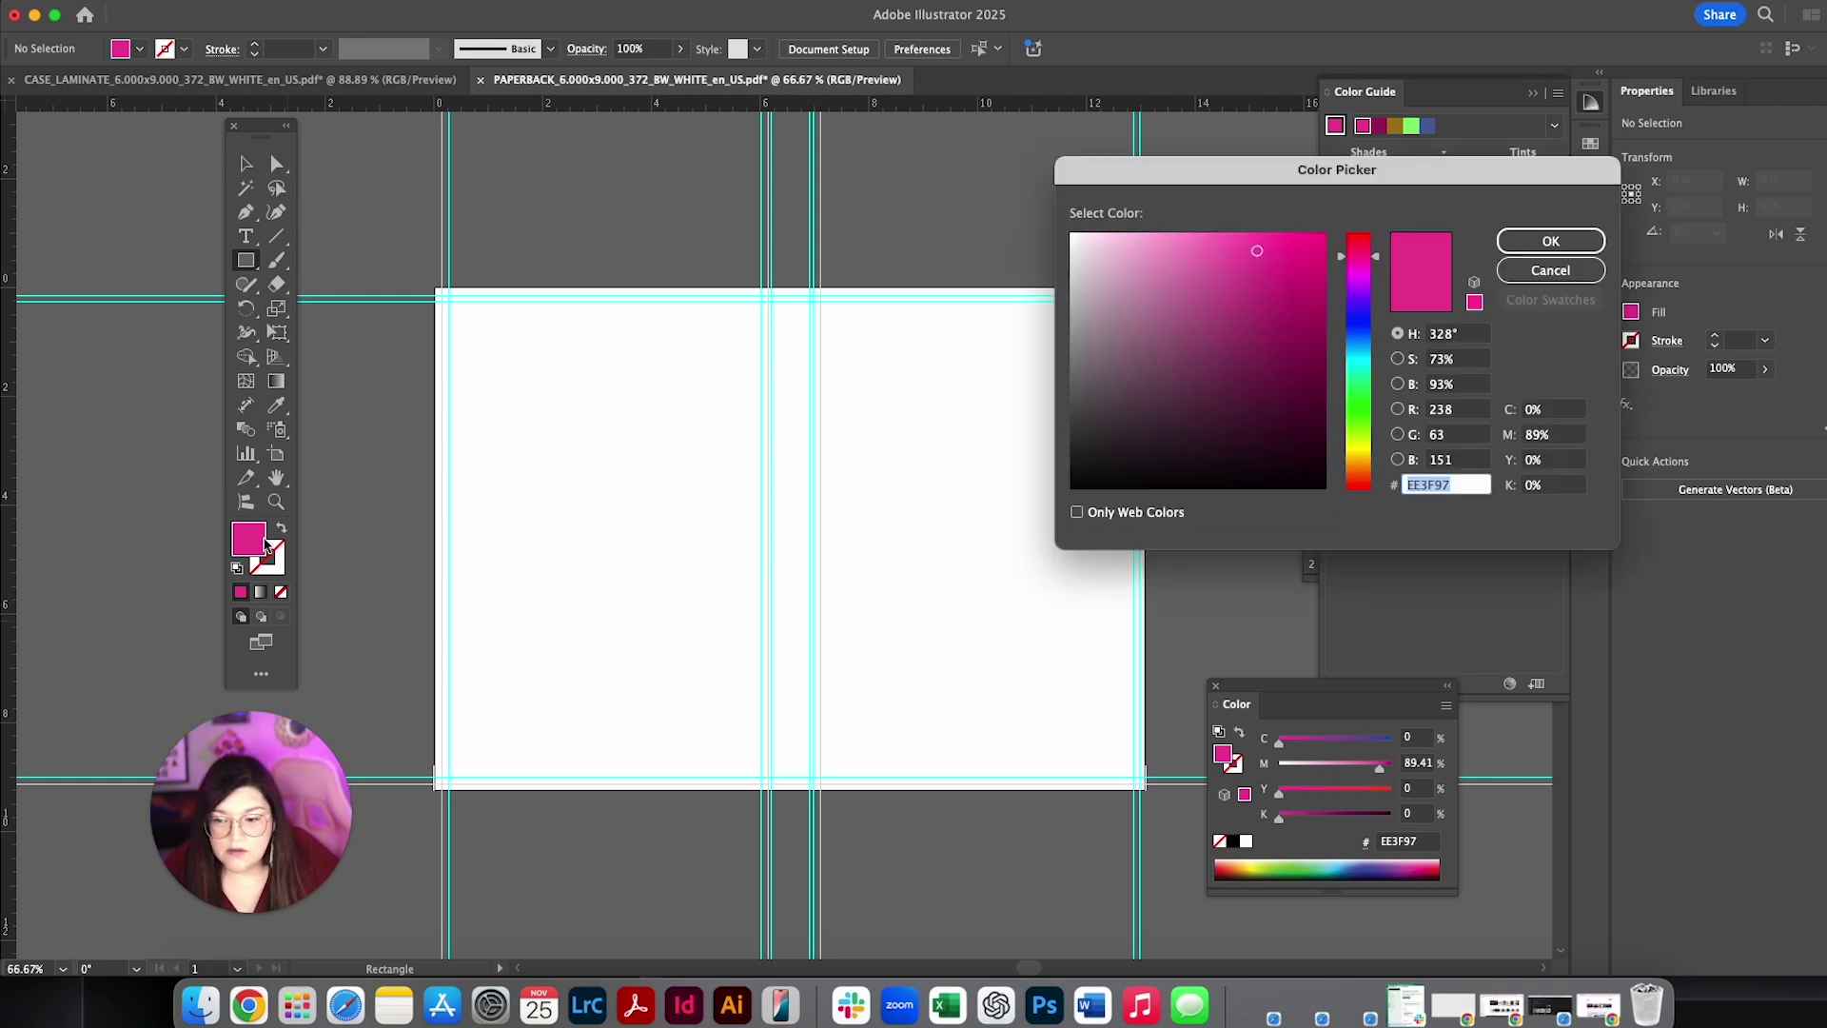
pyautogui.click(1291, 304)
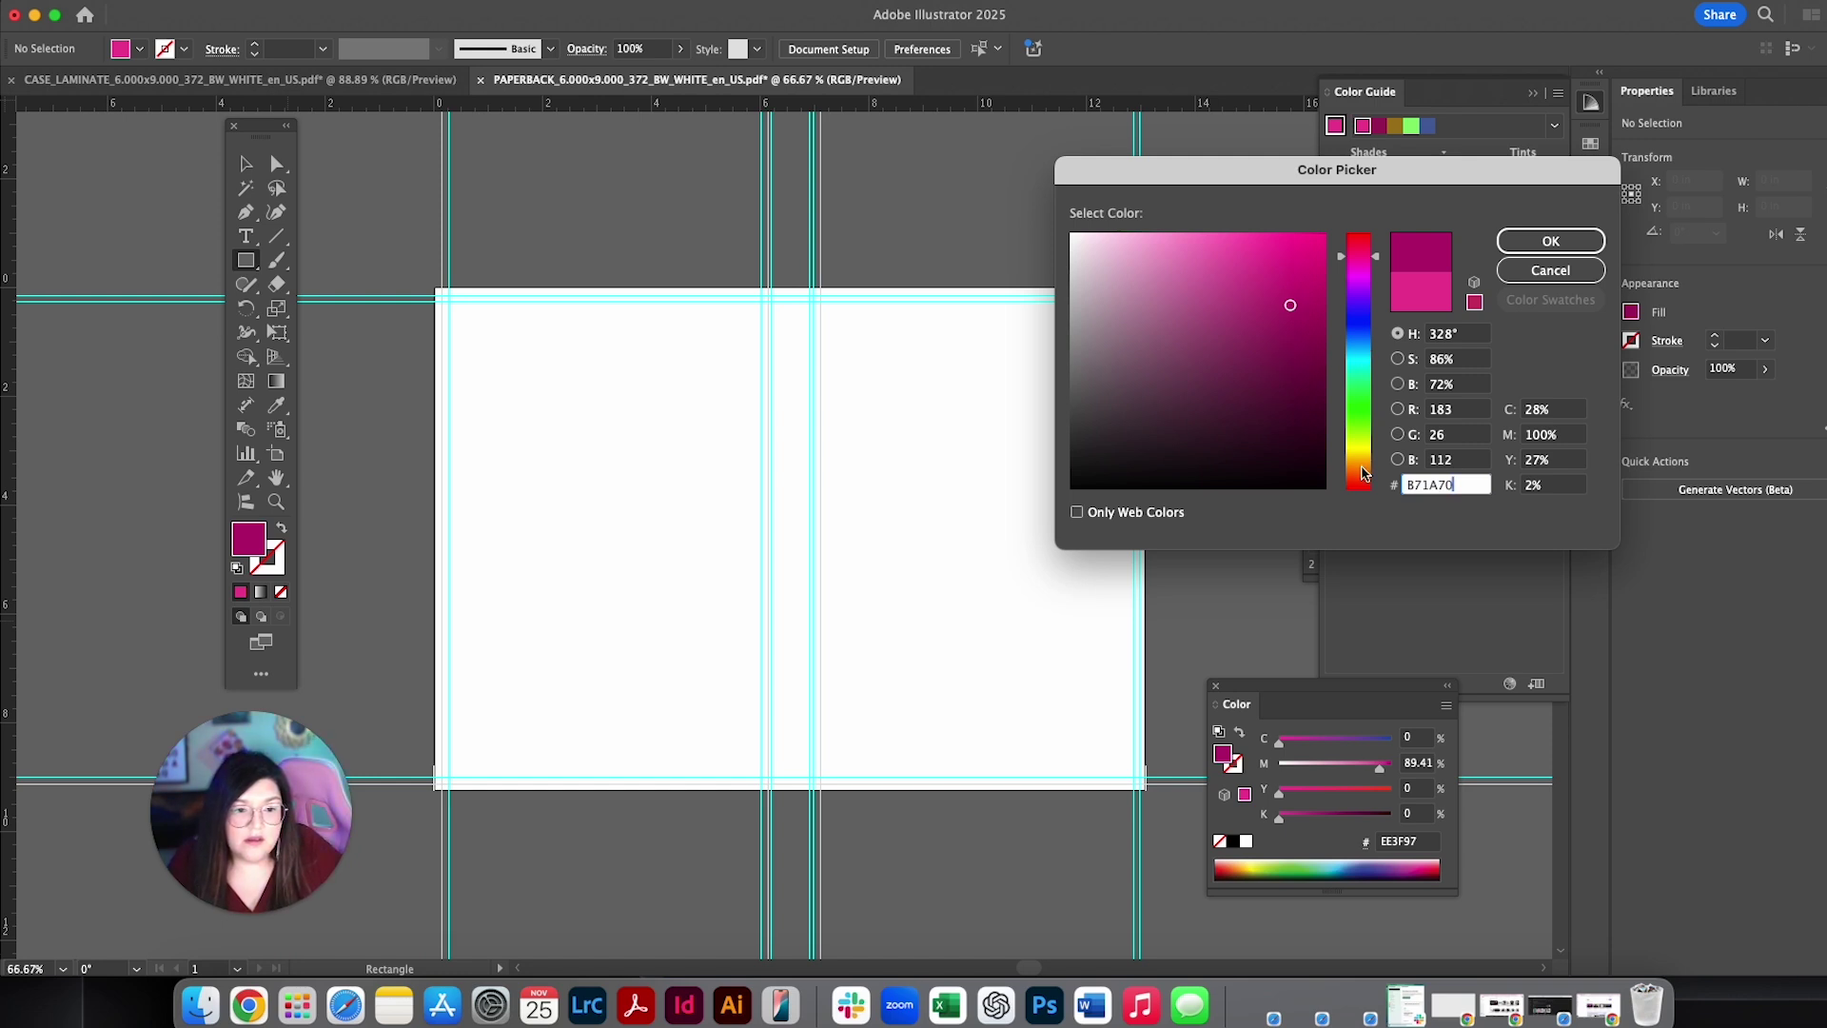
pyautogui.click(1359, 246)
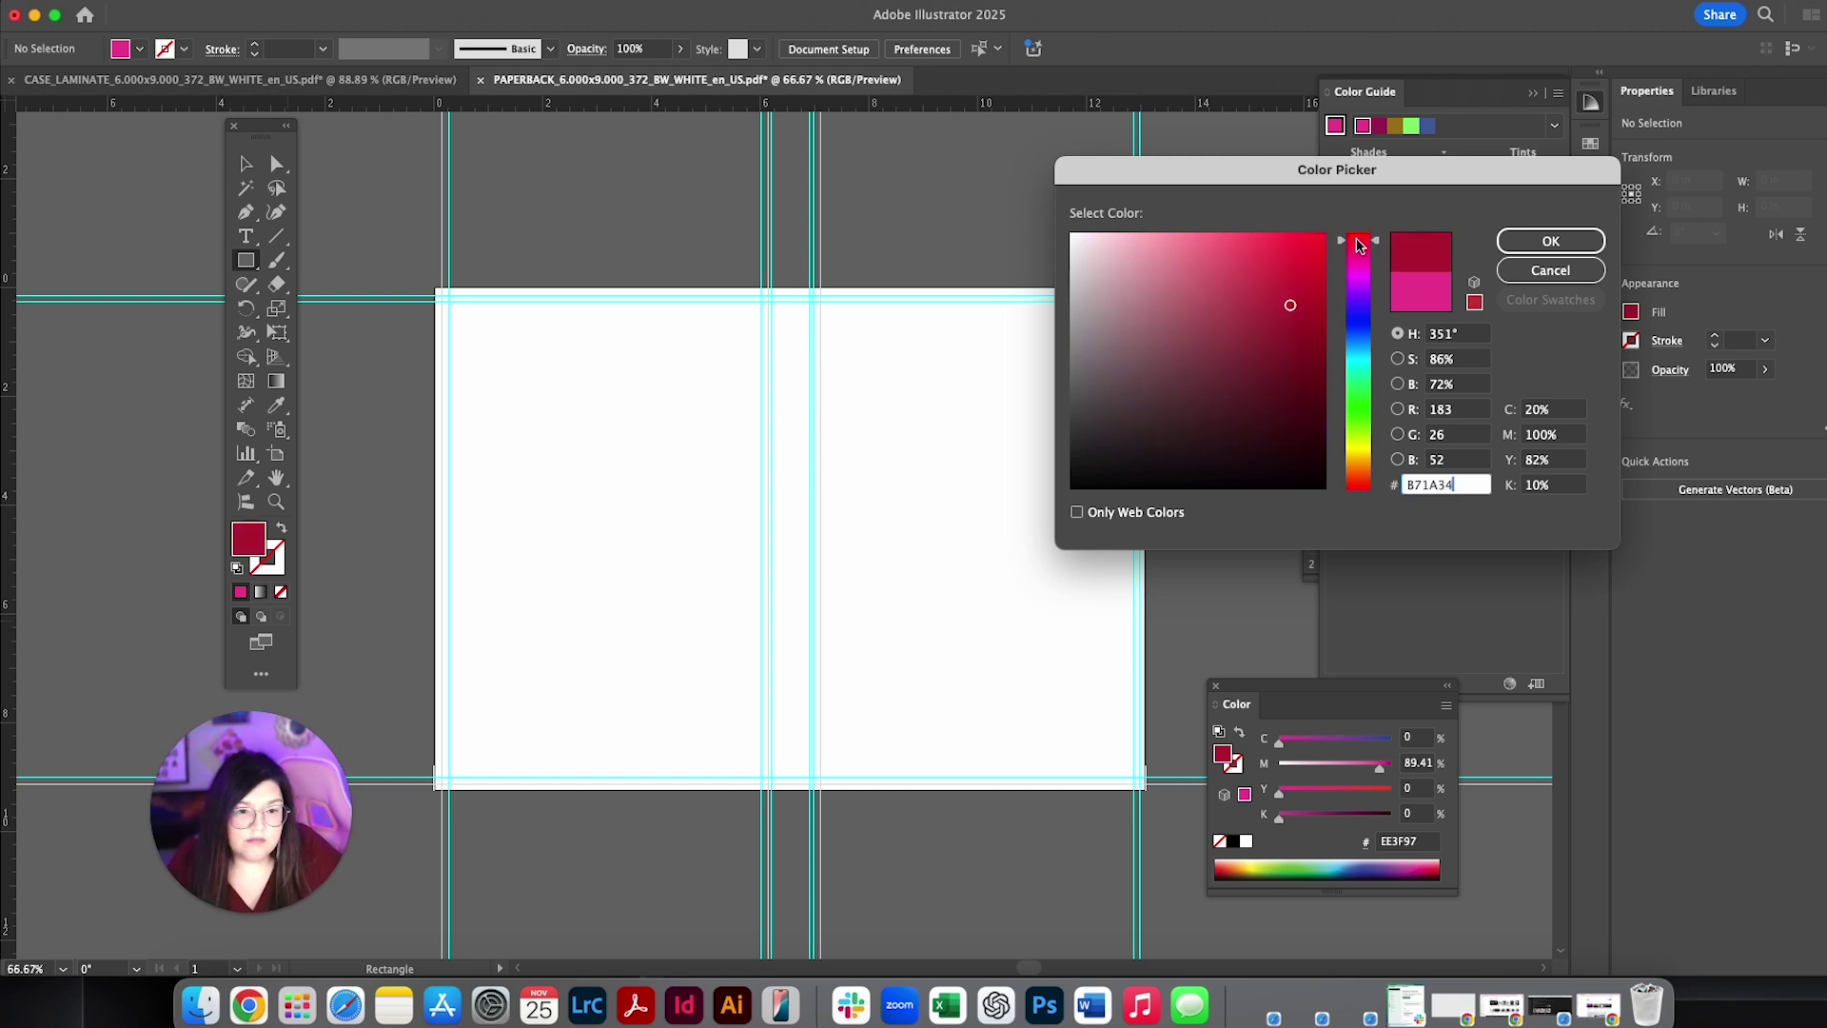
pyautogui.click(1554, 241)
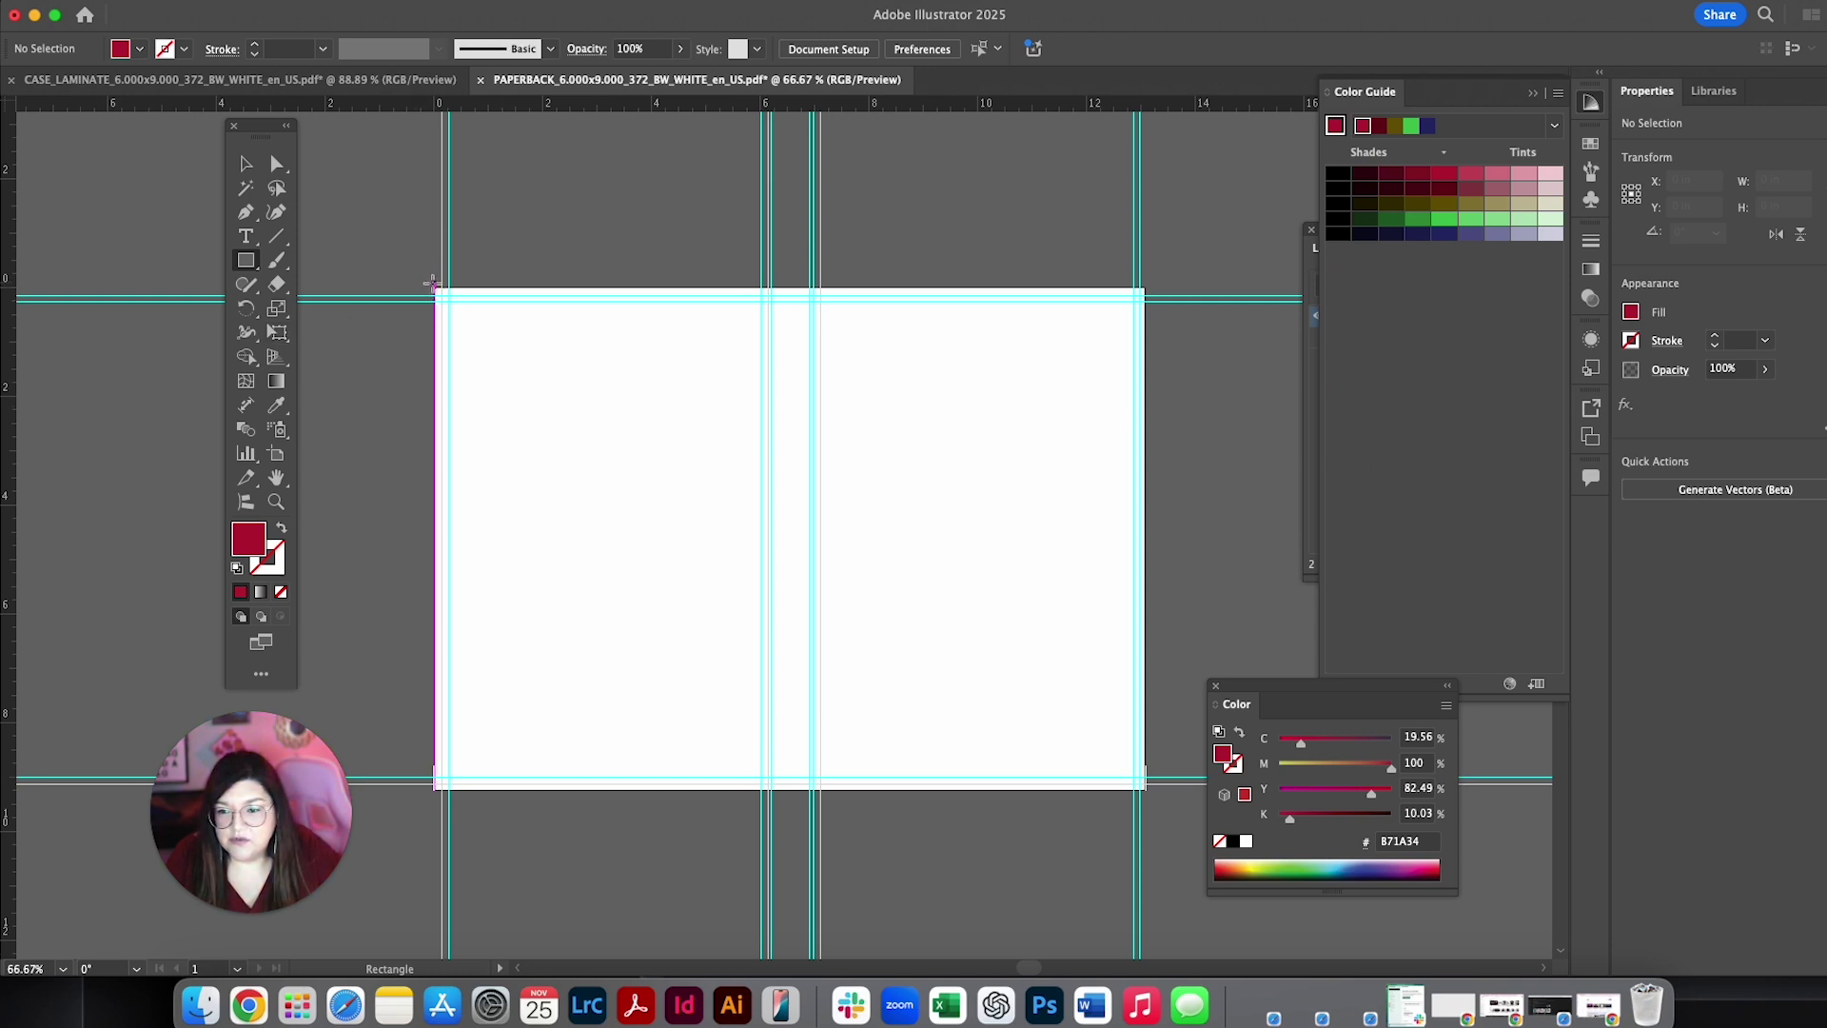
# Step: Draw a red rectangle about 13.08 in wide over the whole artboard, adjust its top edge for a 9.25 in height, and deselect it
pyautogui.moveTo(433, 284)
pyautogui.mouseDown()
pyautogui.moveTo(671, 544)
pyautogui.moveTo(1145, 790)
pyautogui.mouseUp()
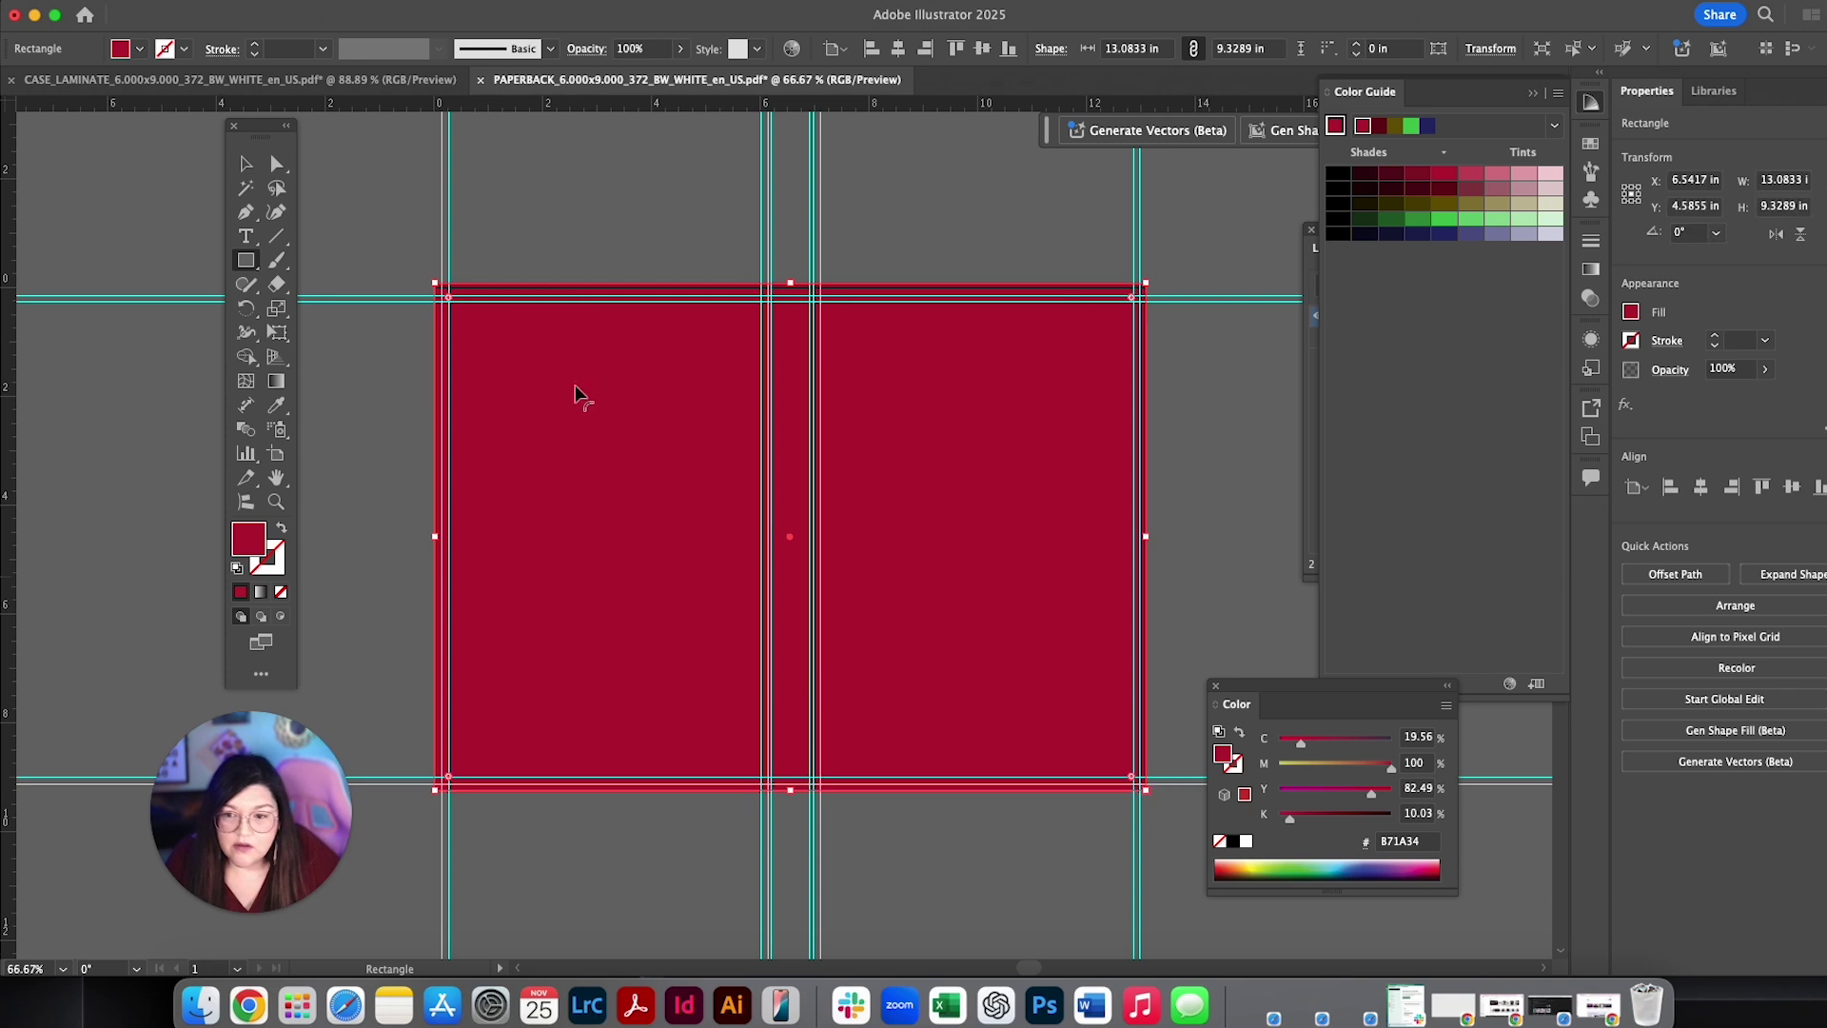
pyautogui.press('v')
pyautogui.moveTo(790, 282); pyautogui.dragTo(790, 288)
pyautogui.hscroll(2, 927, 476)
pyautogui.scroll(-1, 927, 475)
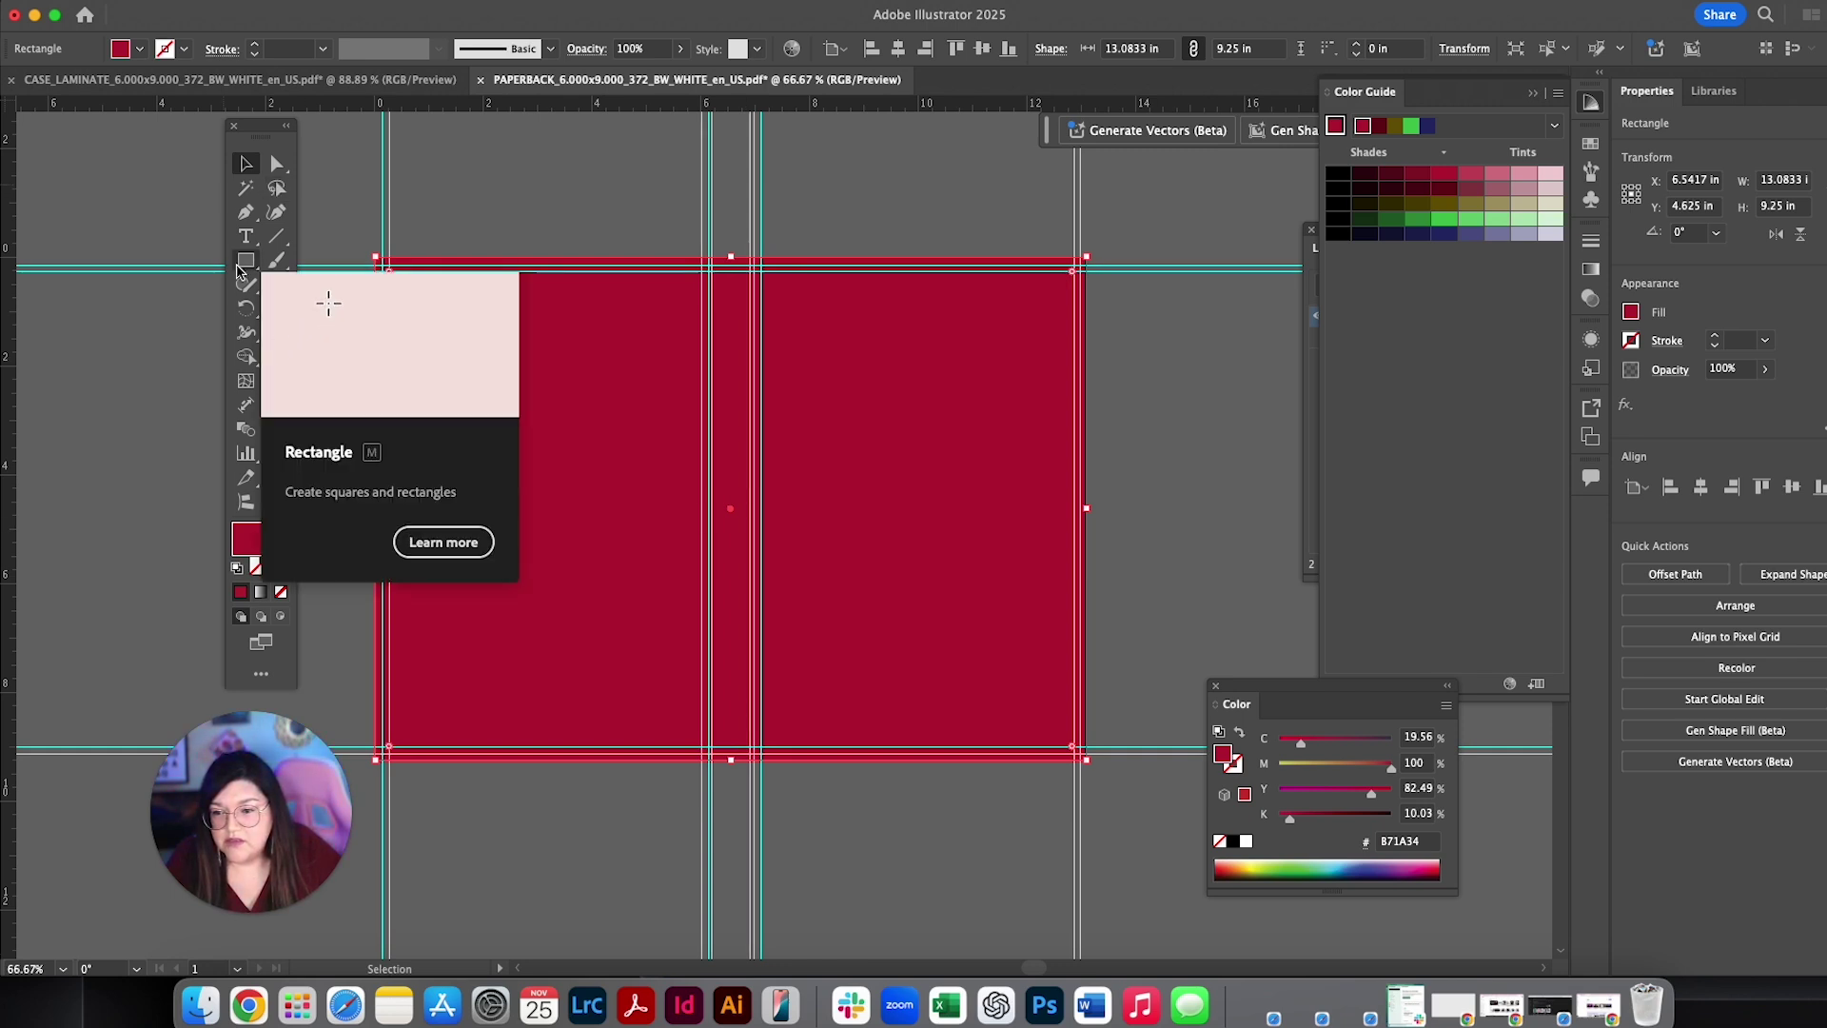
pyautogui.click(1156, 419)
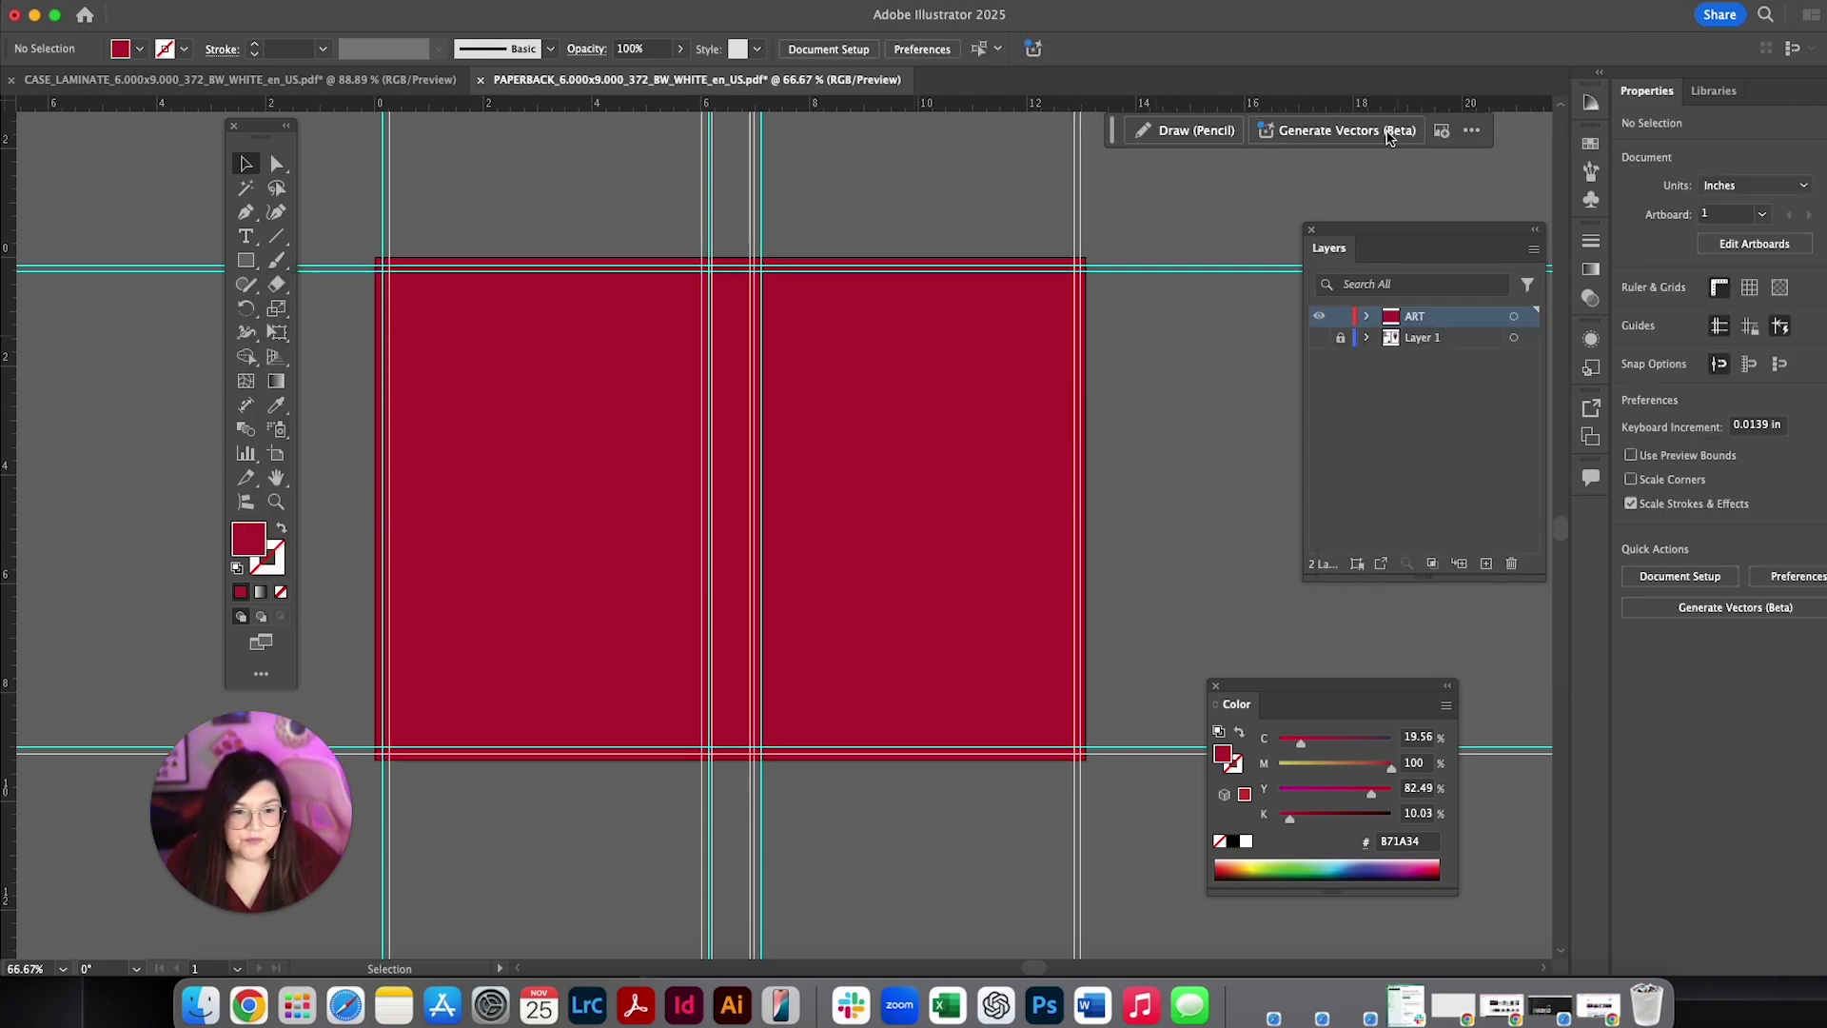
# Step: Lock the red background rectangle inside the ART layer, leaving the layer's contents collapsed
pyautogui.moveTo(1478, 241); pyautogui.dragTo(1304, 203)
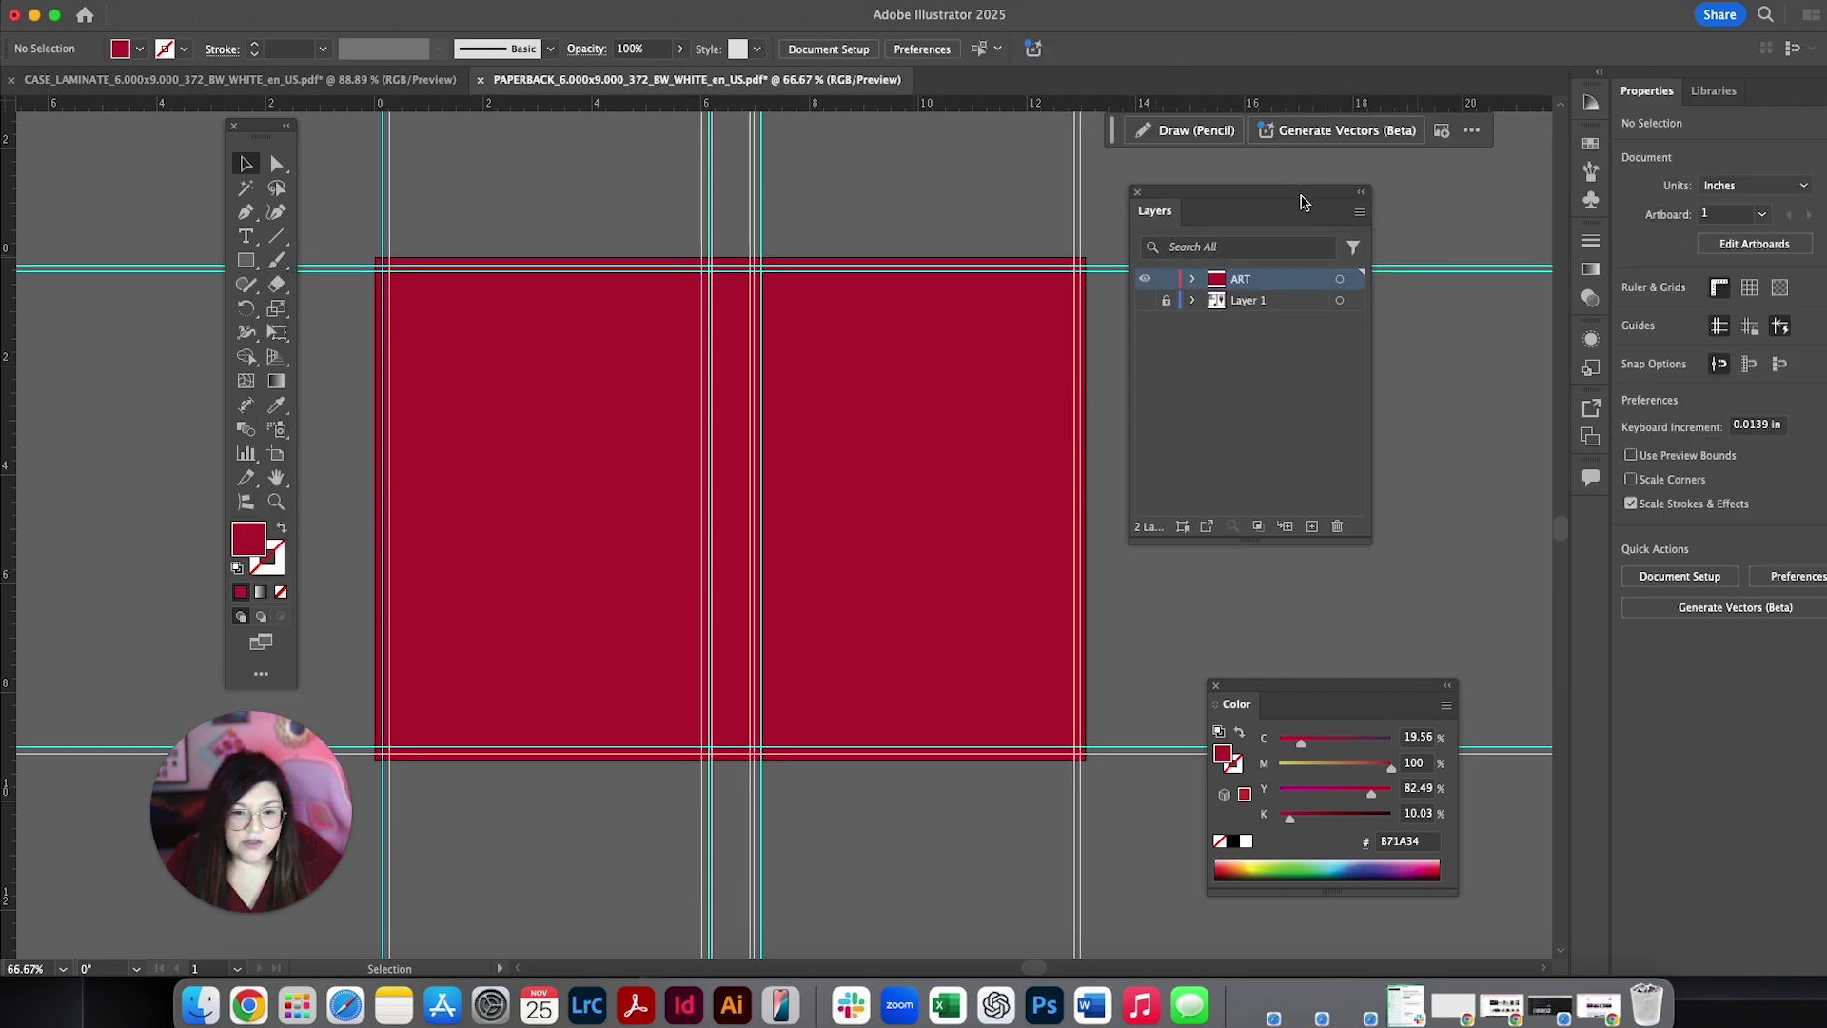
pyautogui.click(976, 344)
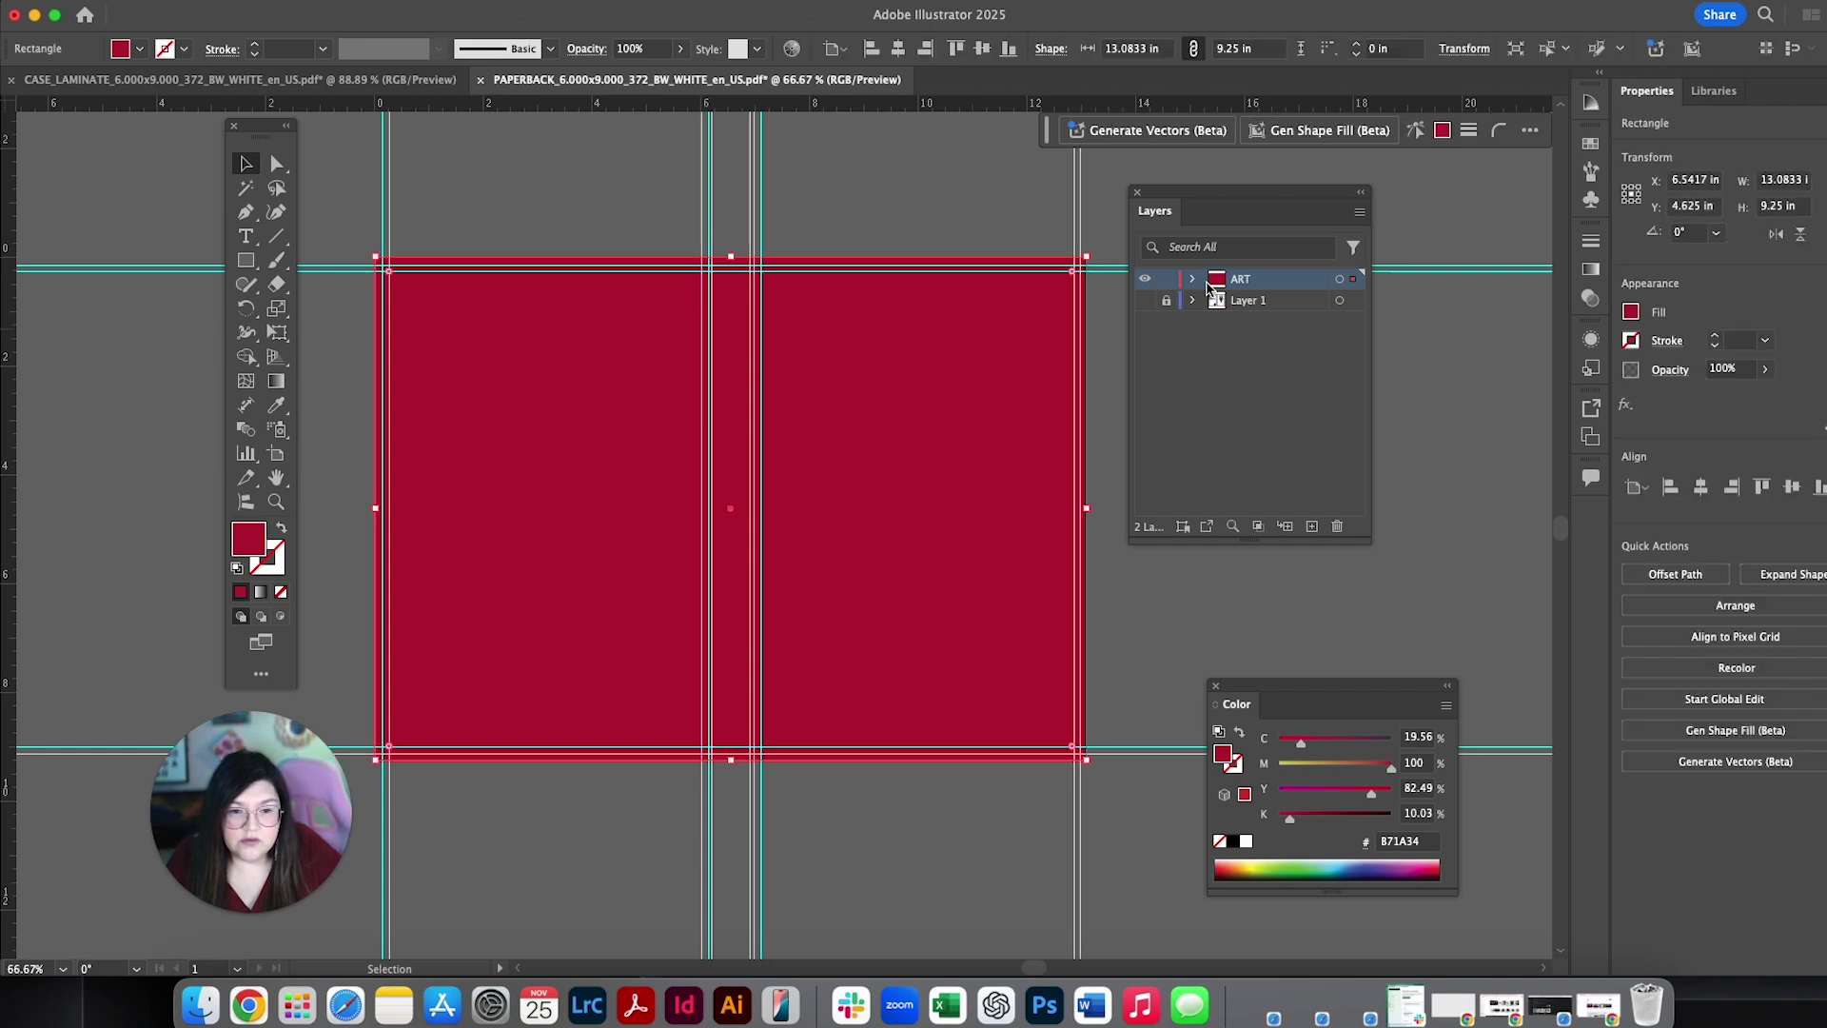
pyautogui.click(1194, 279)
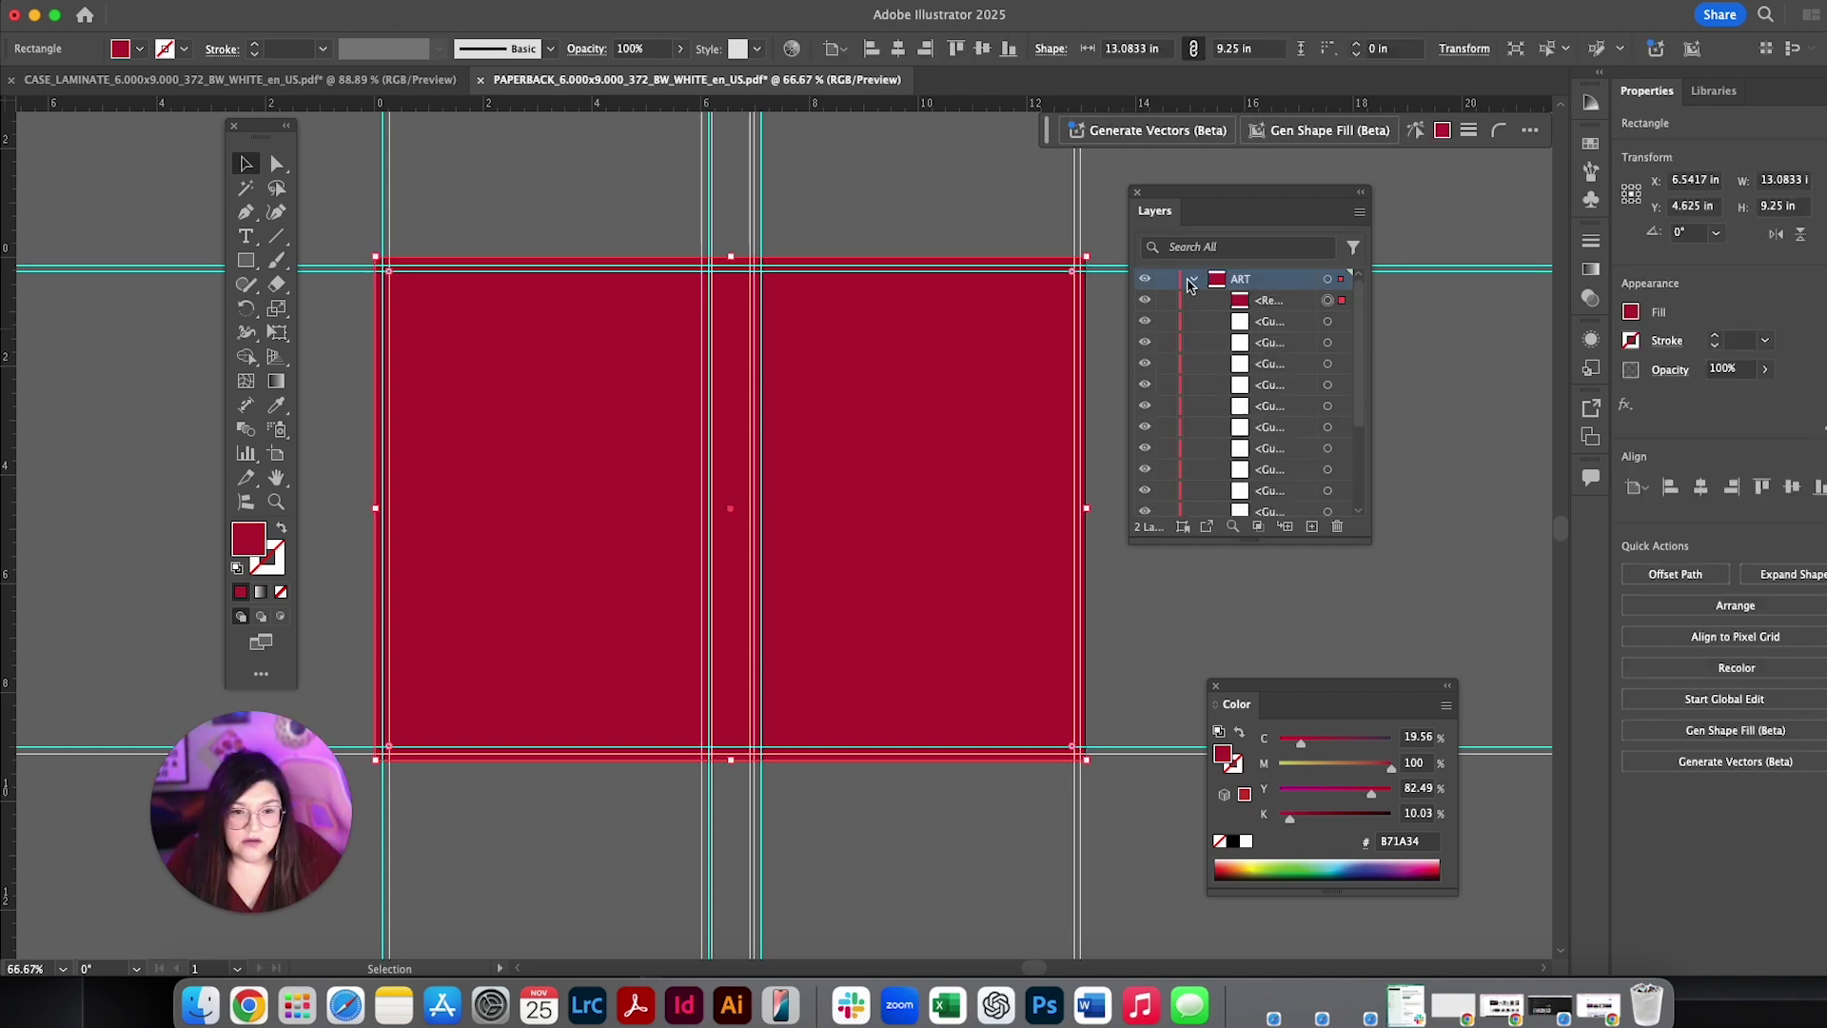
pyautogui.click(1165, 300)
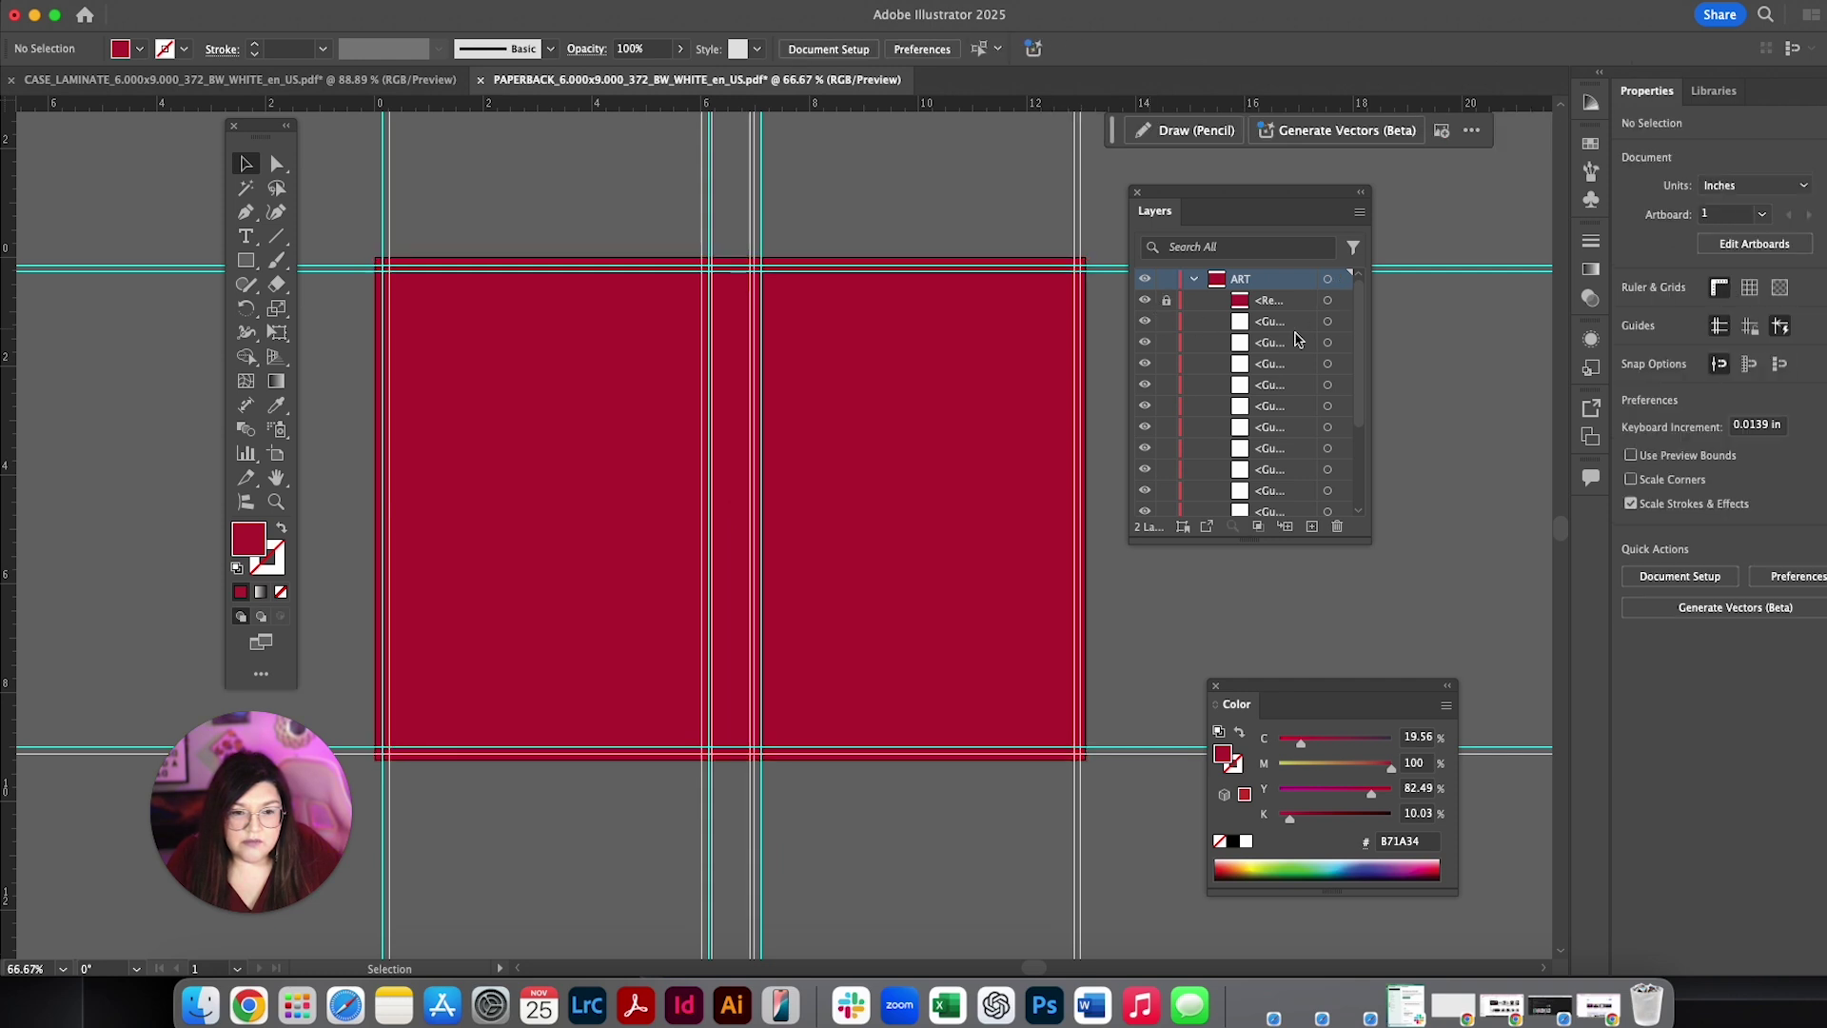
pyautogui.click(1197, 282)
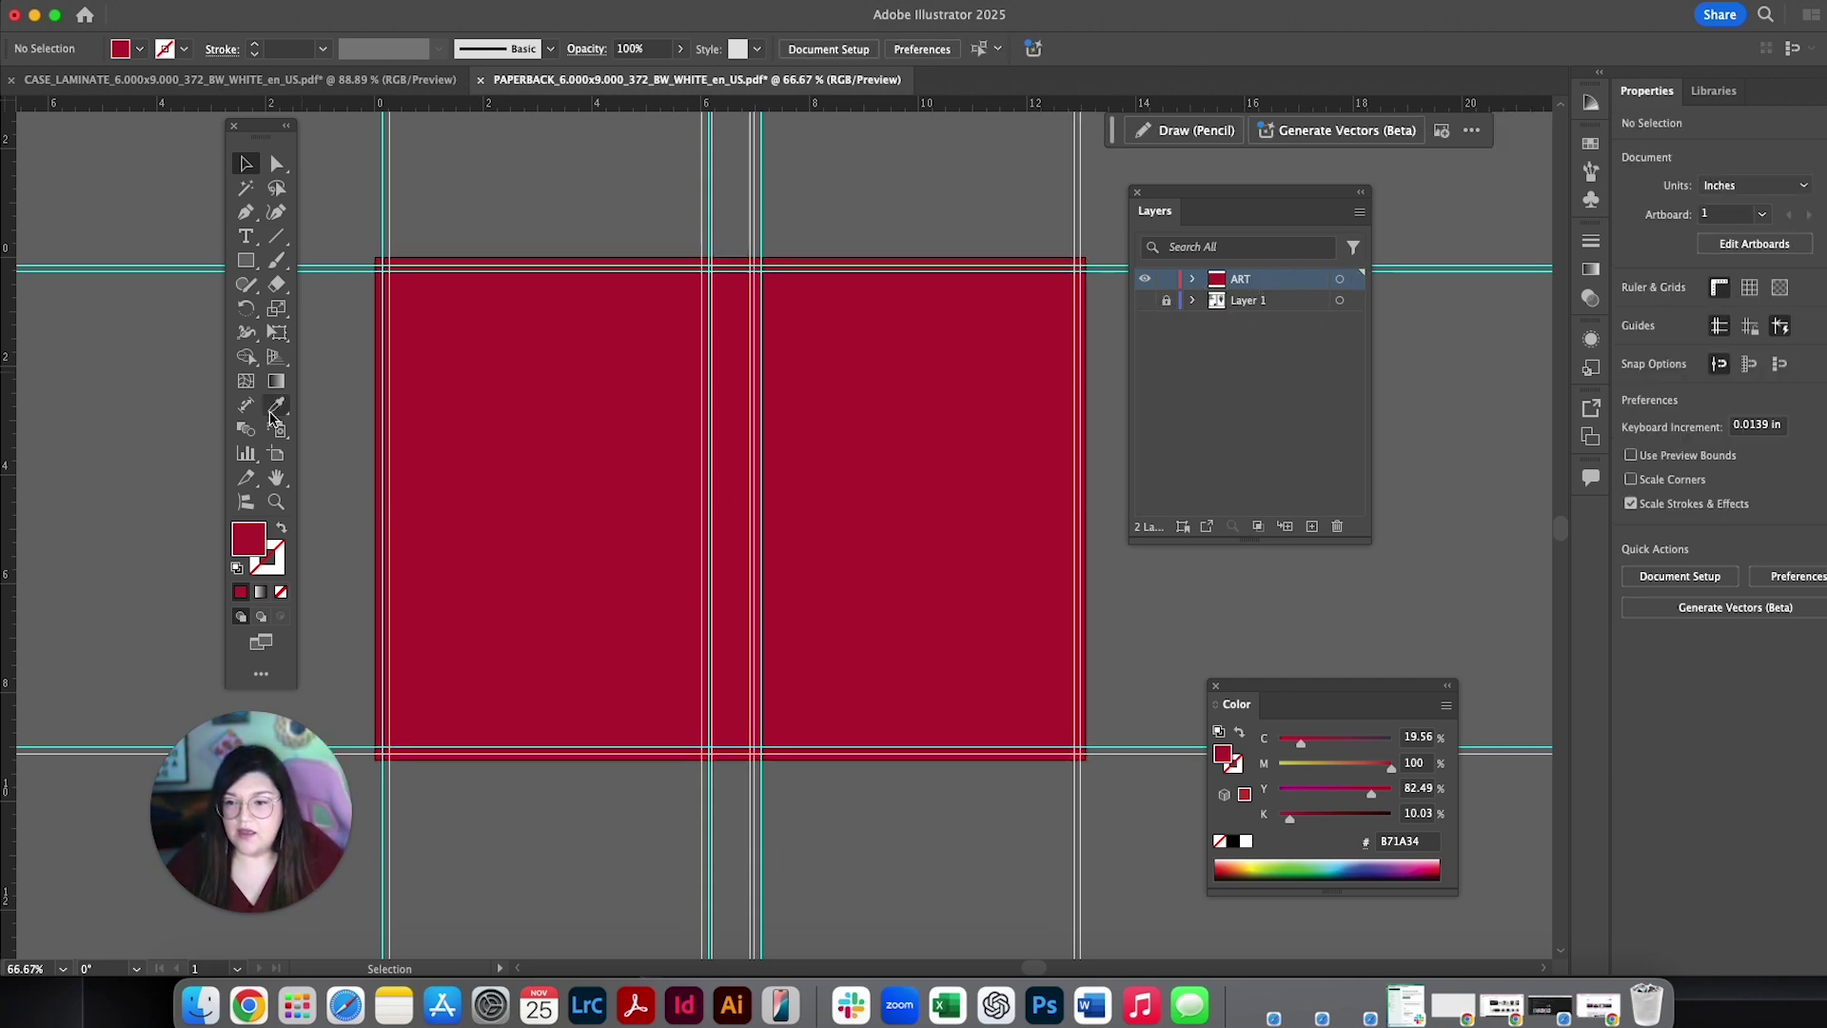
# Step: Ready the Type tool with a white fill and no stroke for the cover text
pyautogui.click(245, 236)
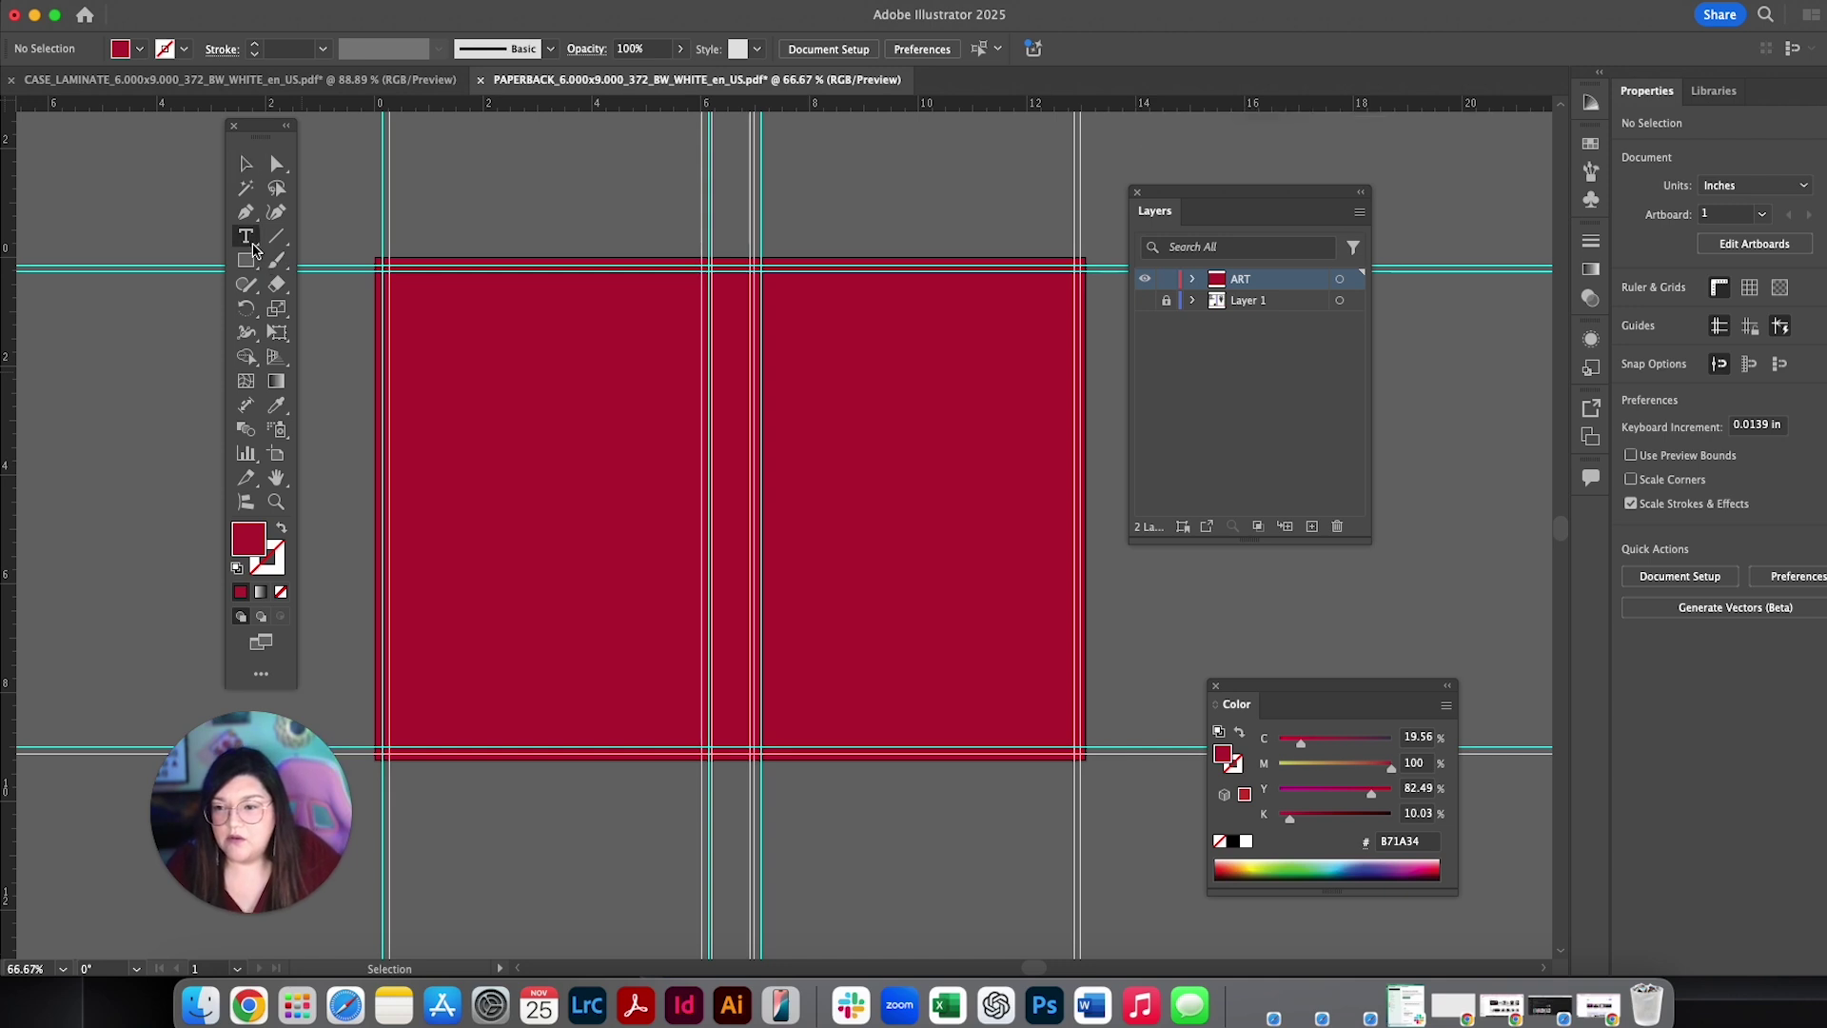
pyautogui.click(237, 569)
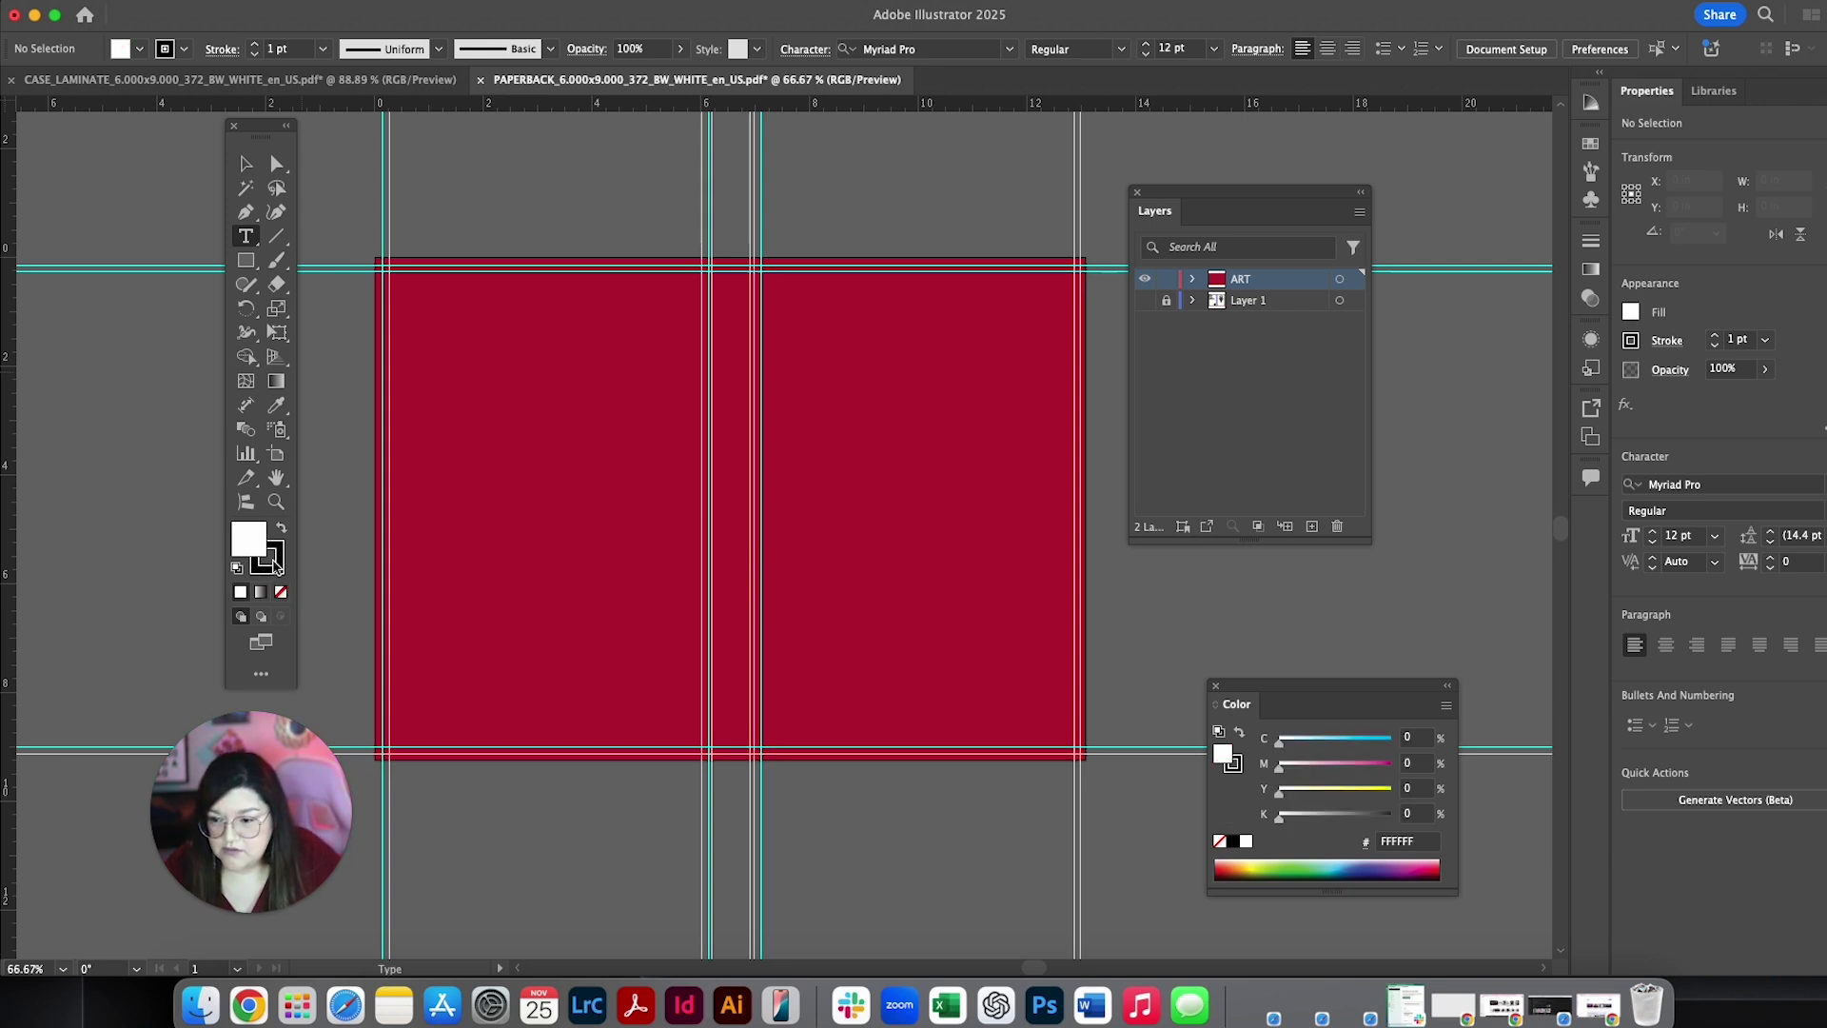
pyautogui.click(276, 562)
pyautogui.click(281, 592)
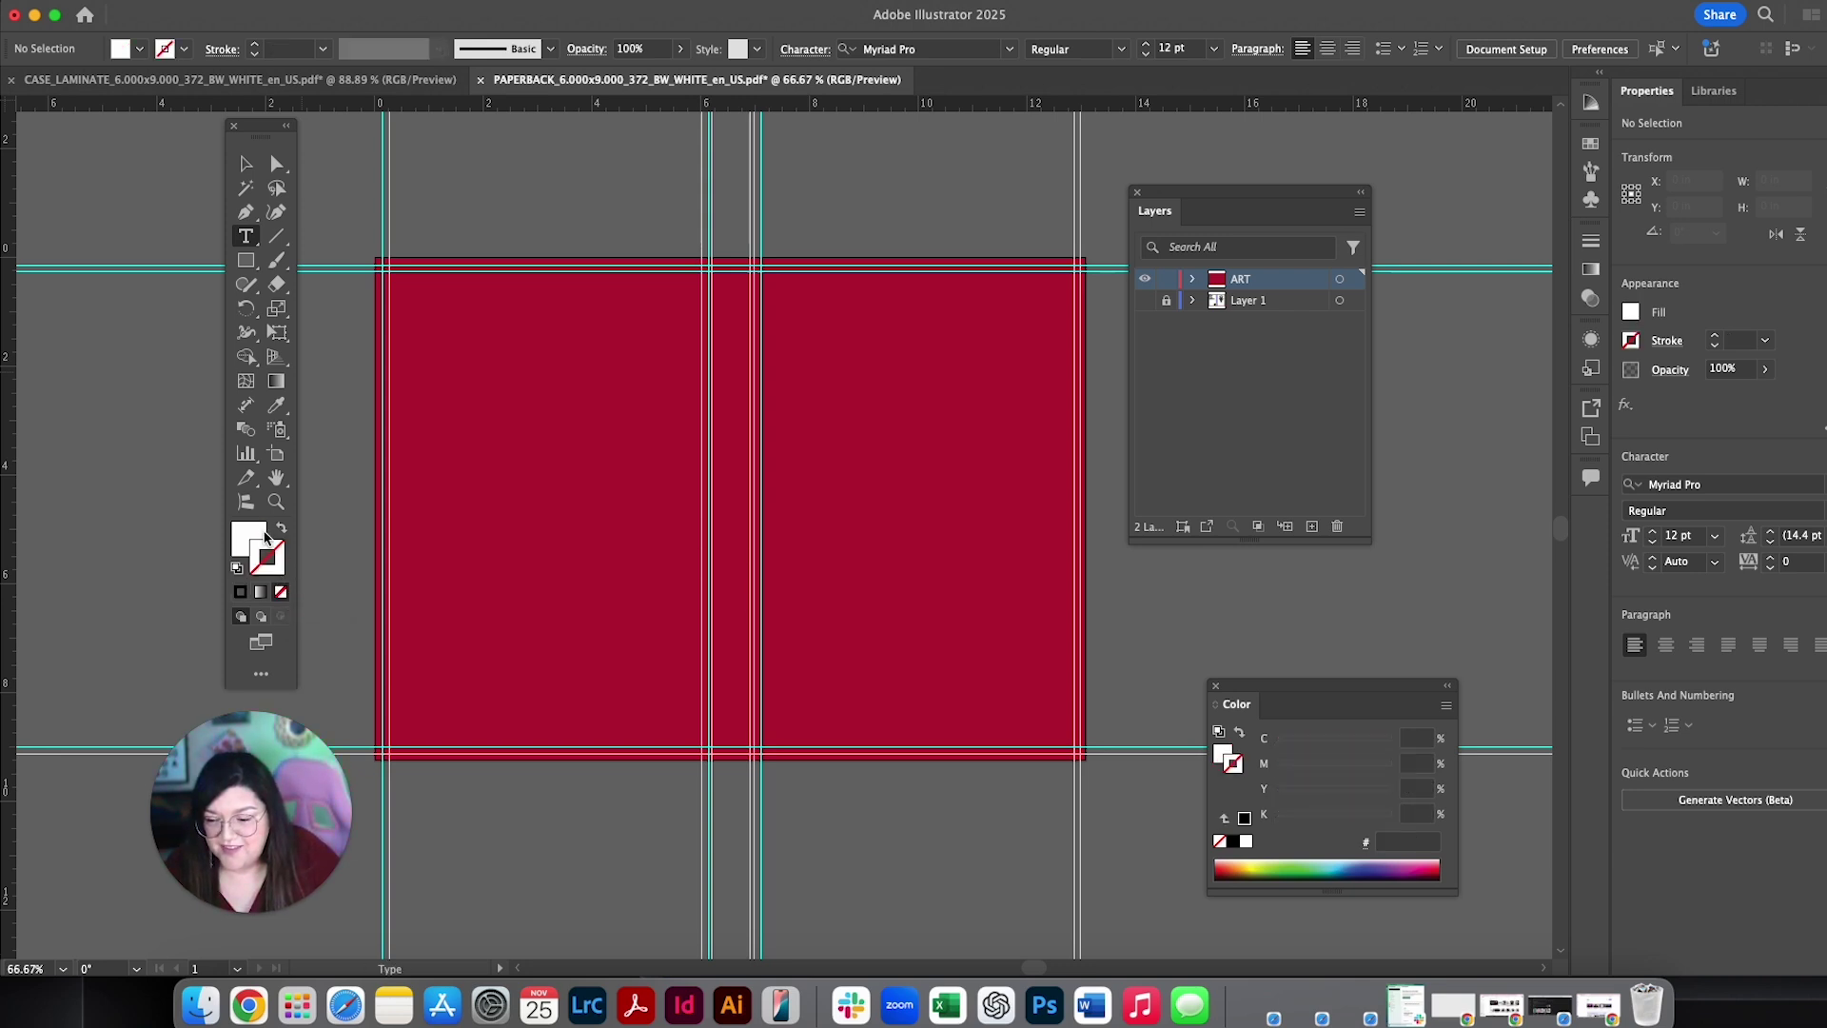
pyautogui.click(235, 529)
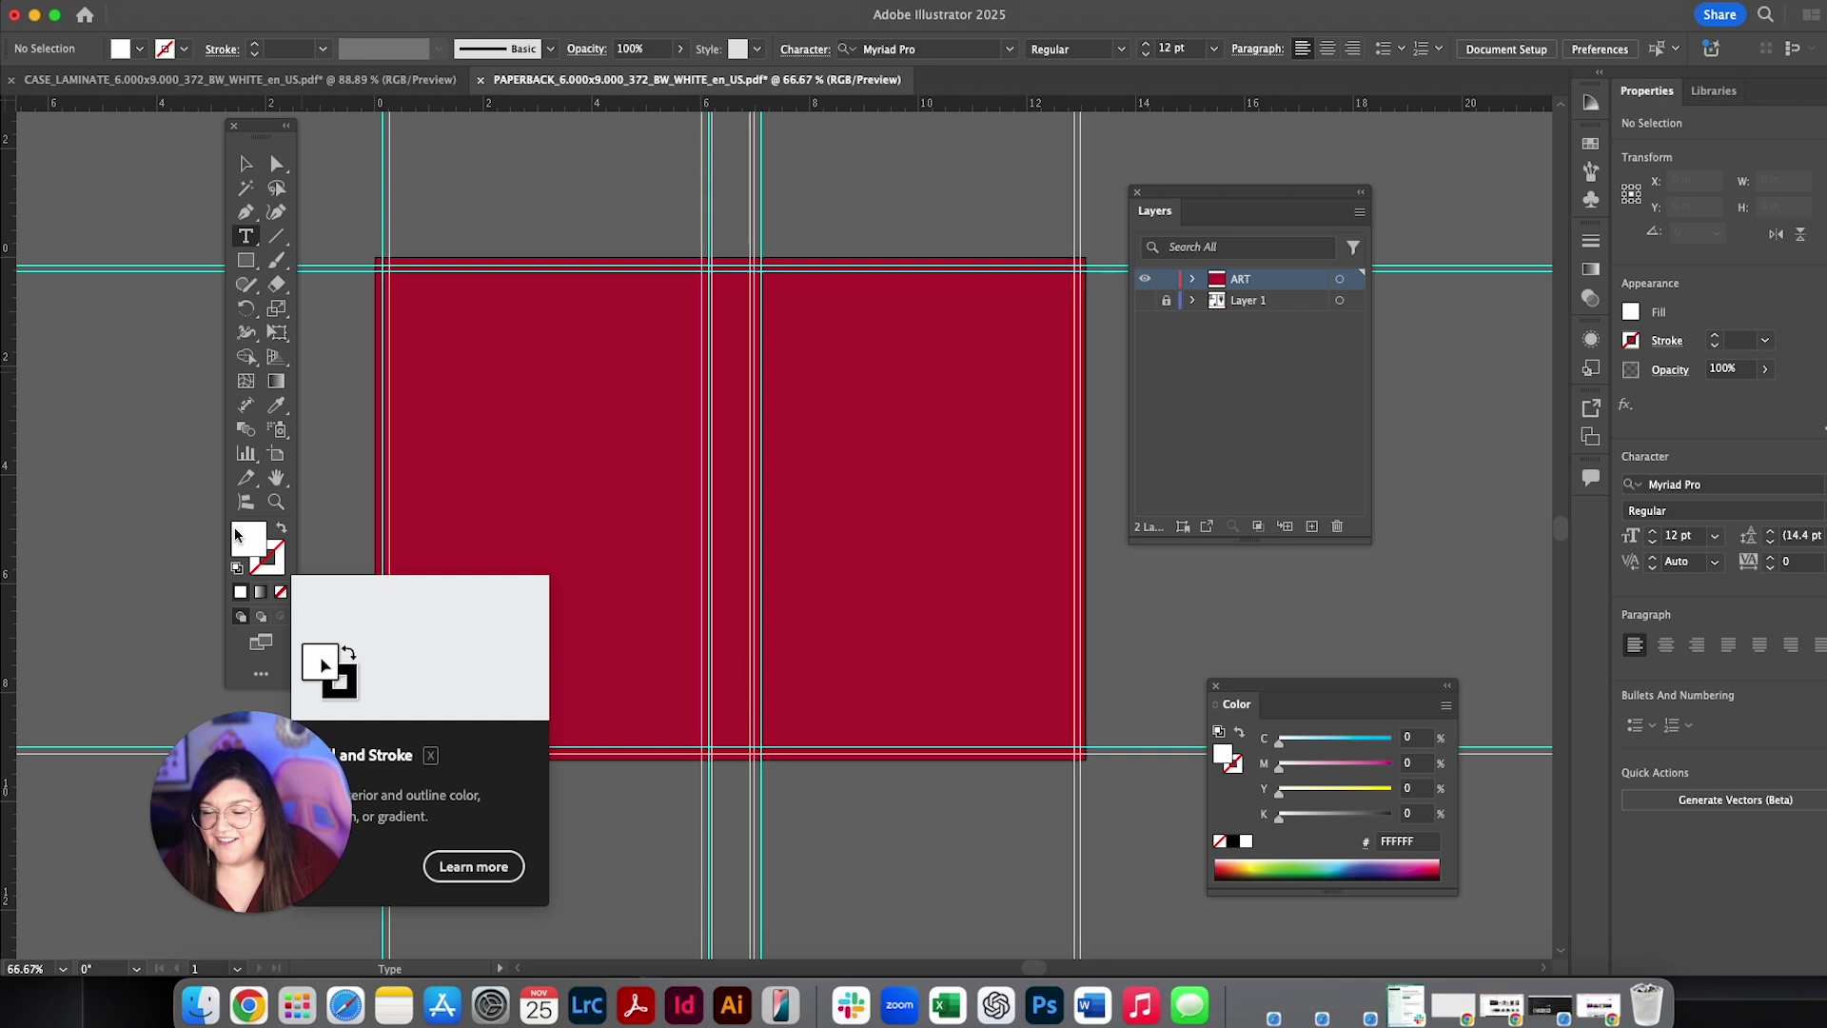
# Step: Examine the full font list and the font family list with its sample previews, closing each without choosing a font
pyautogui.press('v')
pyautogui.click(257, 0)
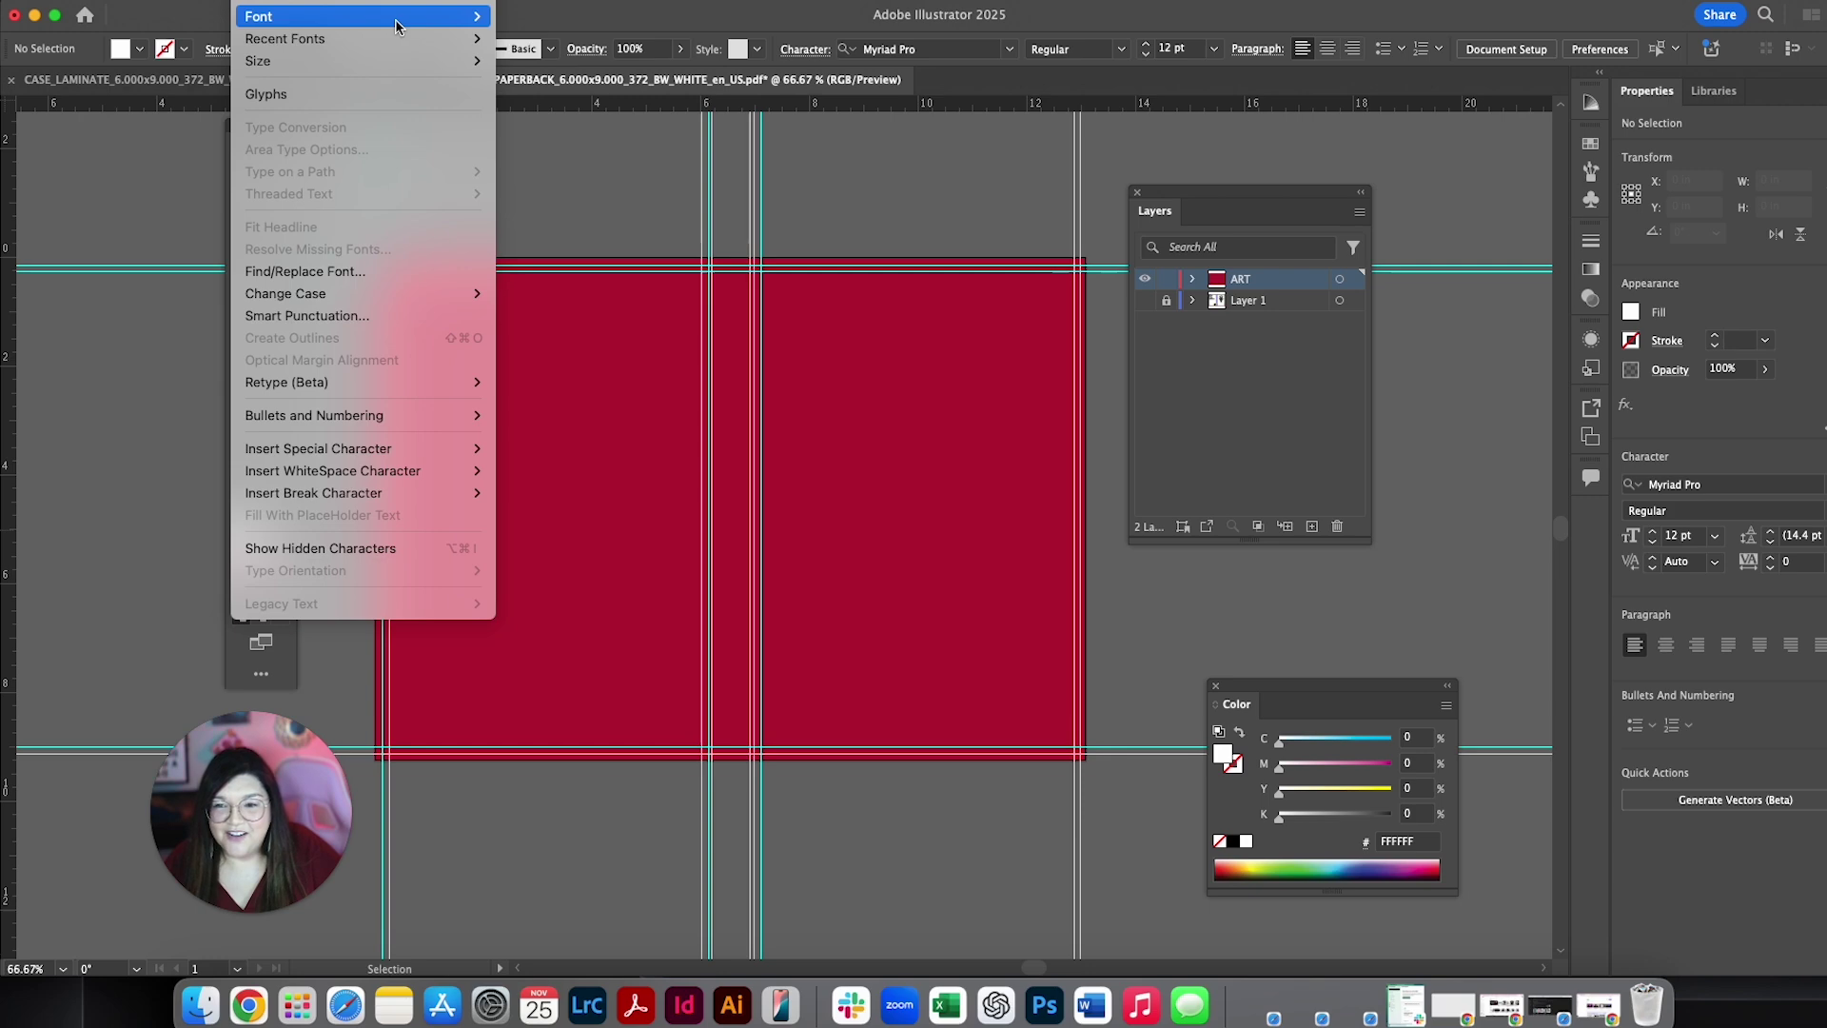
pyautogui.click(821, 302)
pyautogui.press('t')
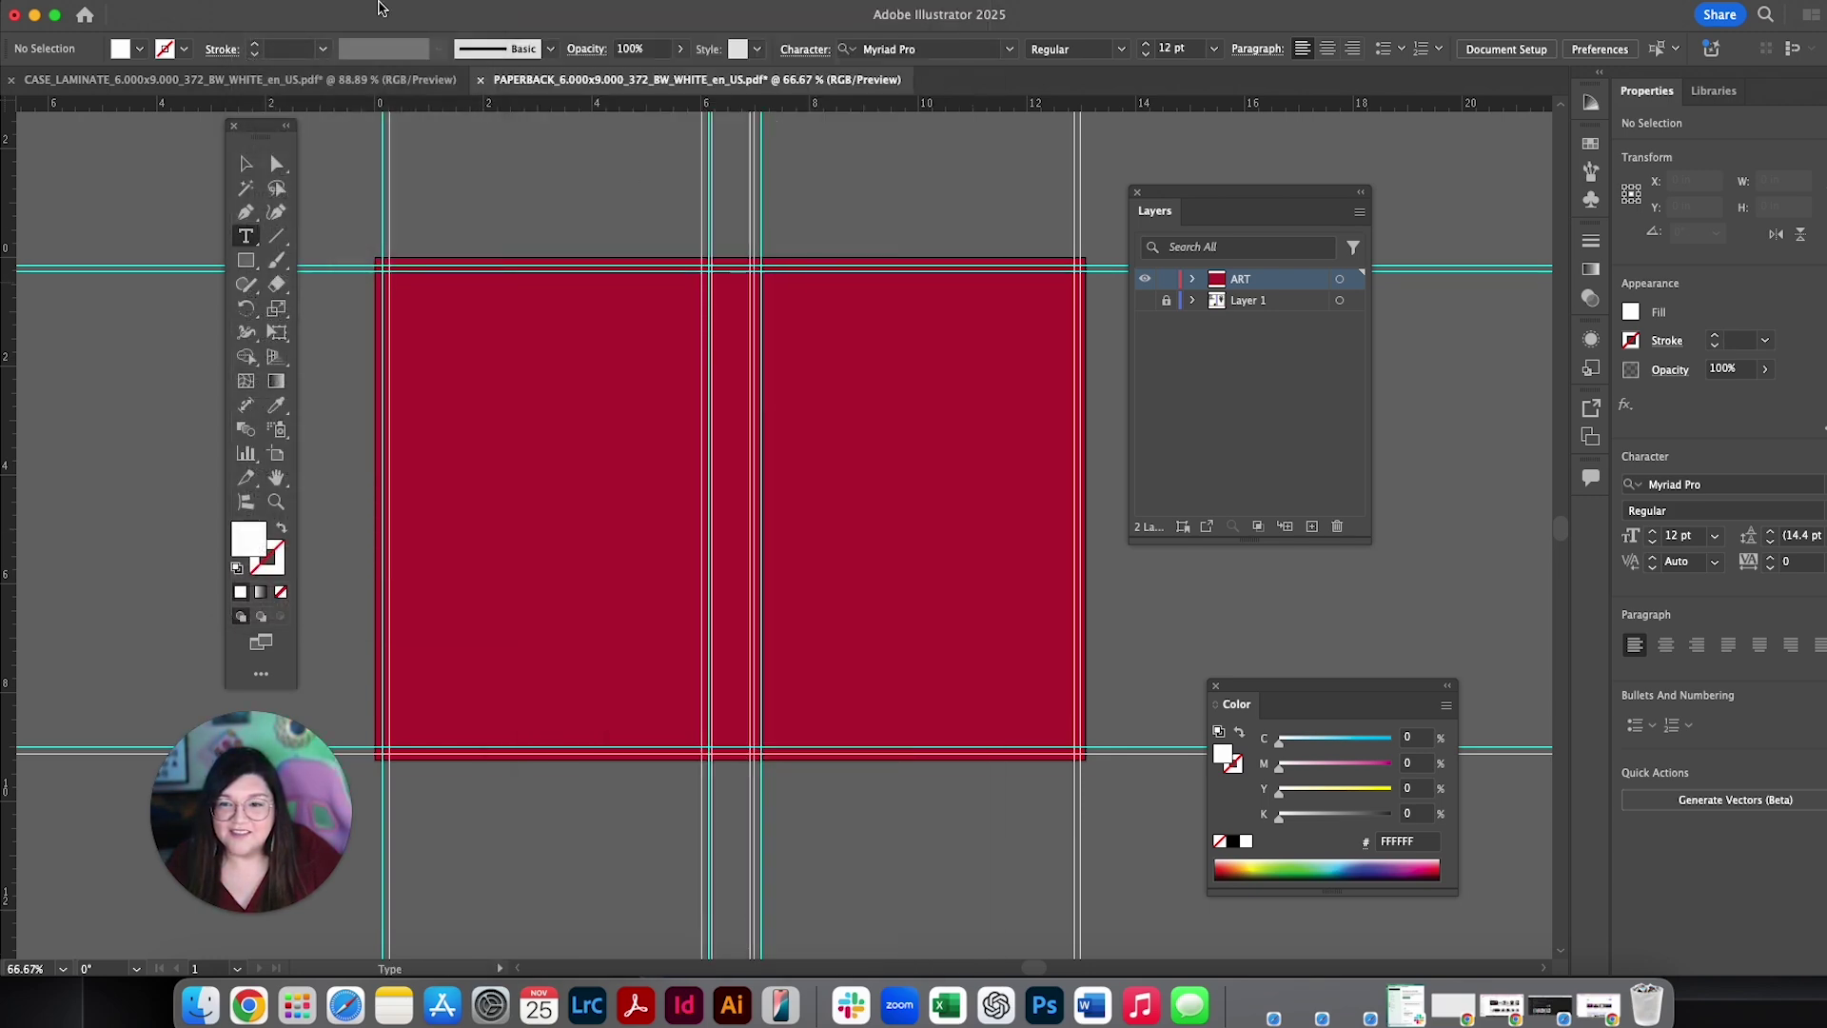
pyautogui.click(255, 1)
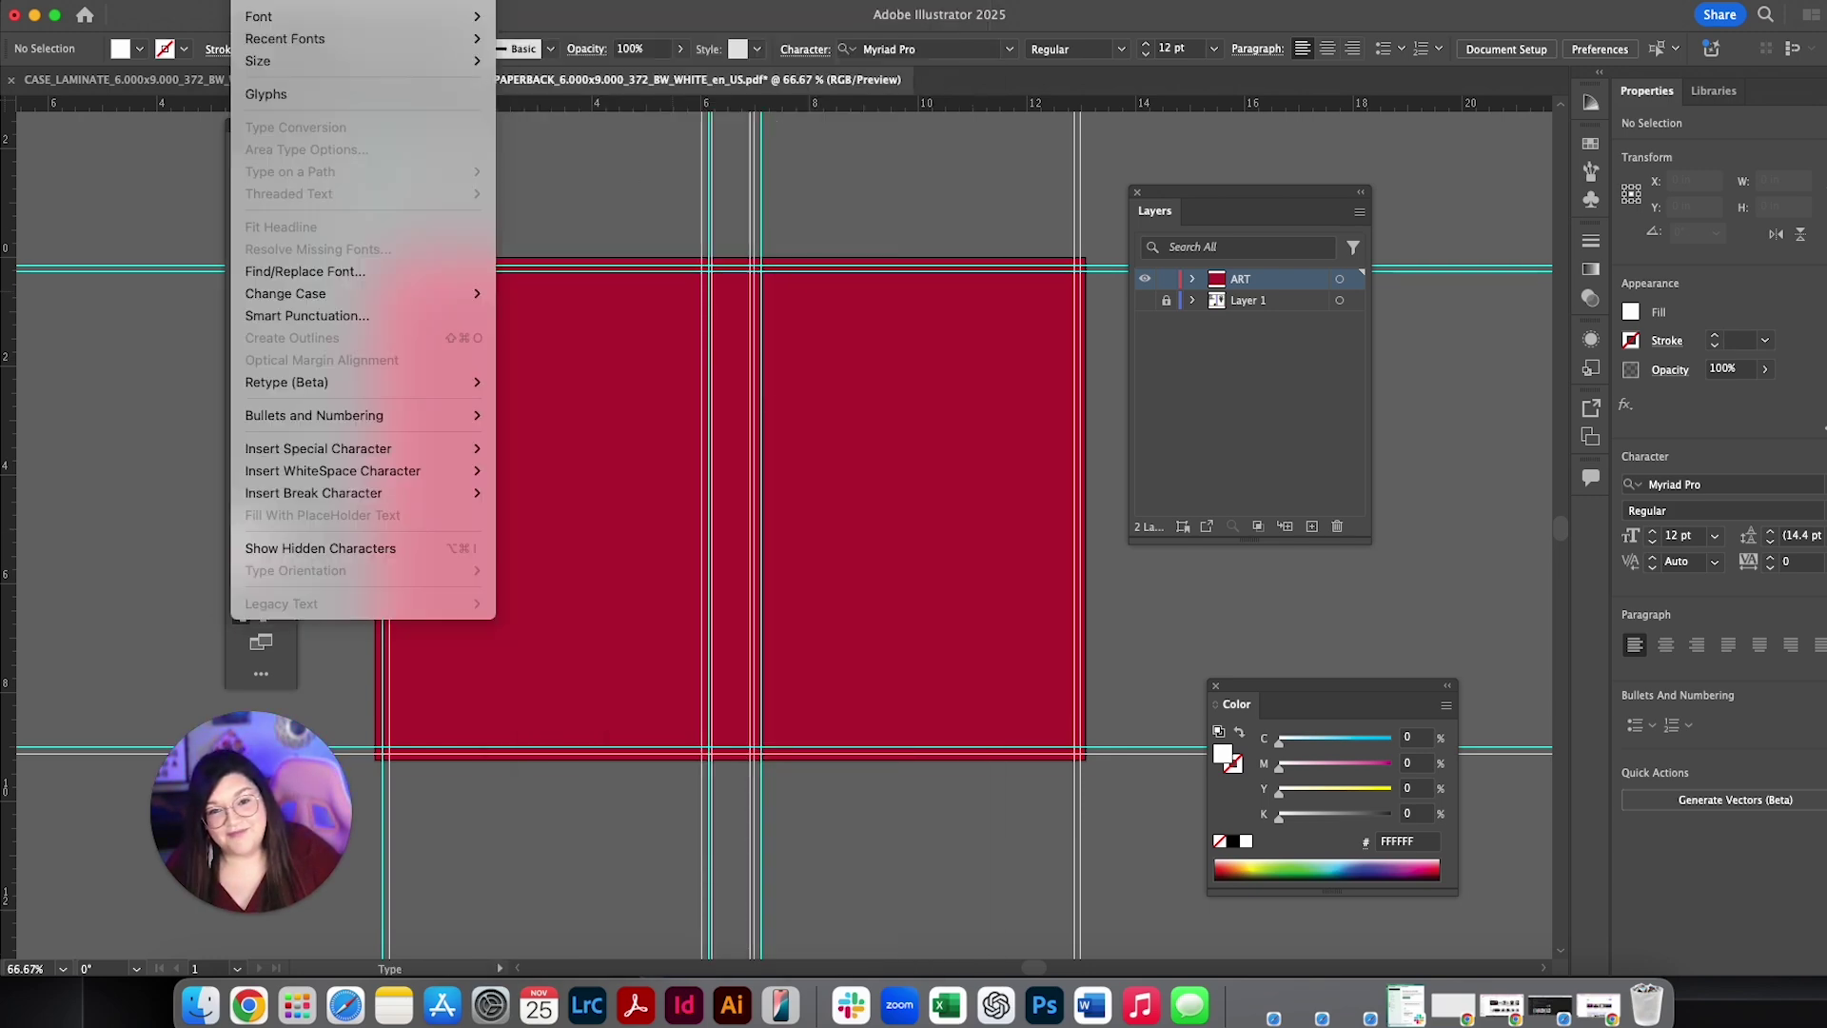
pyautogui.moveTo(385, 19)
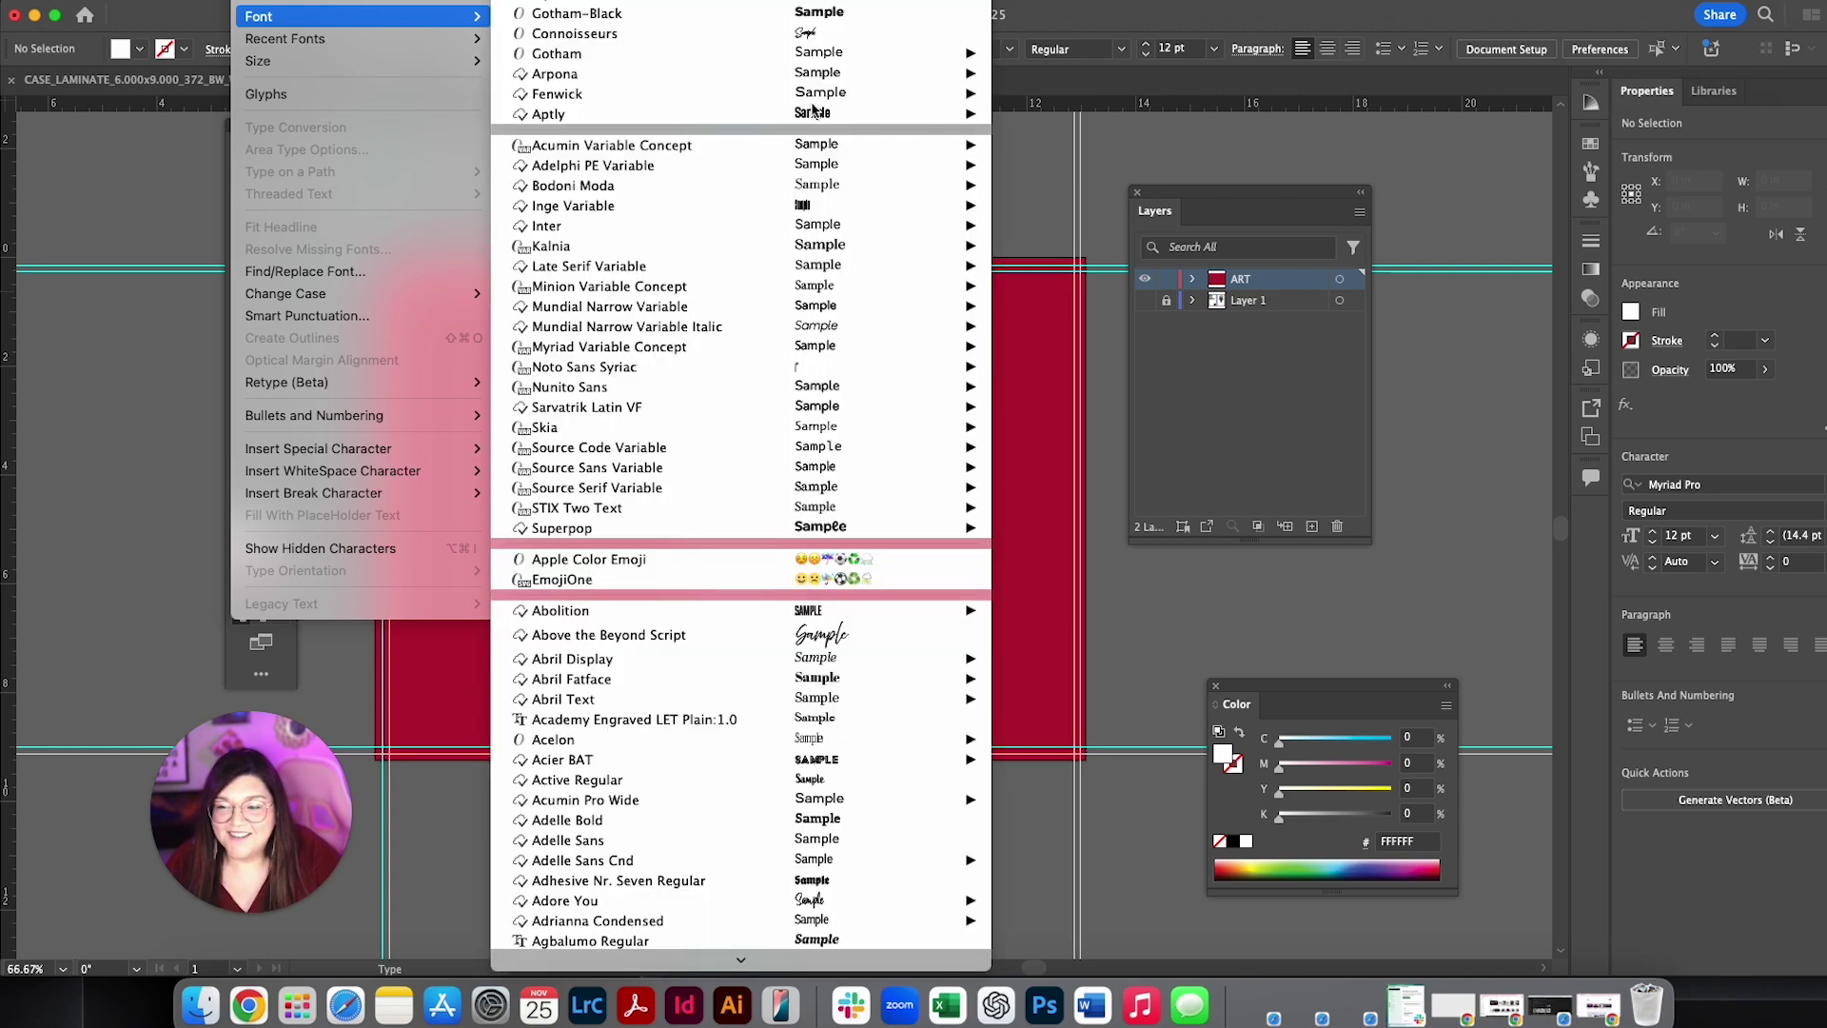
pyautogui.press('Escape')
pyautogui.click(1010, 49)
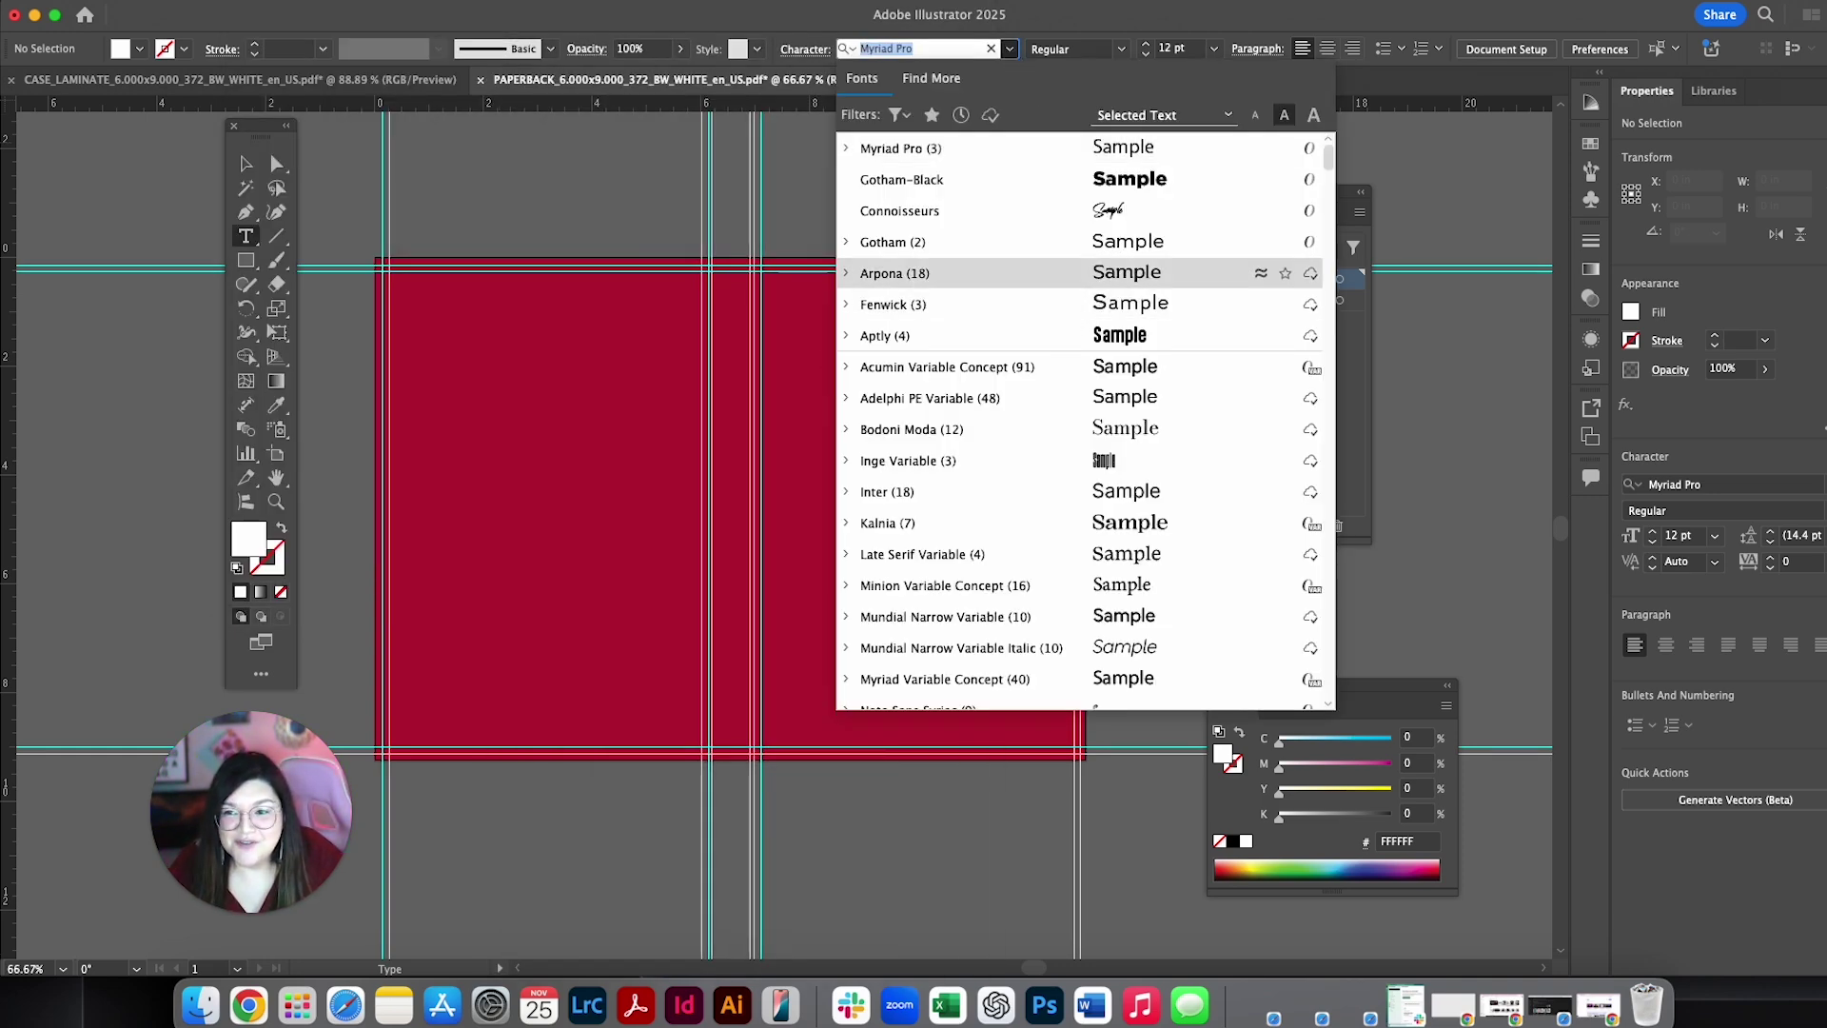
pyautogui.click(255, 2)
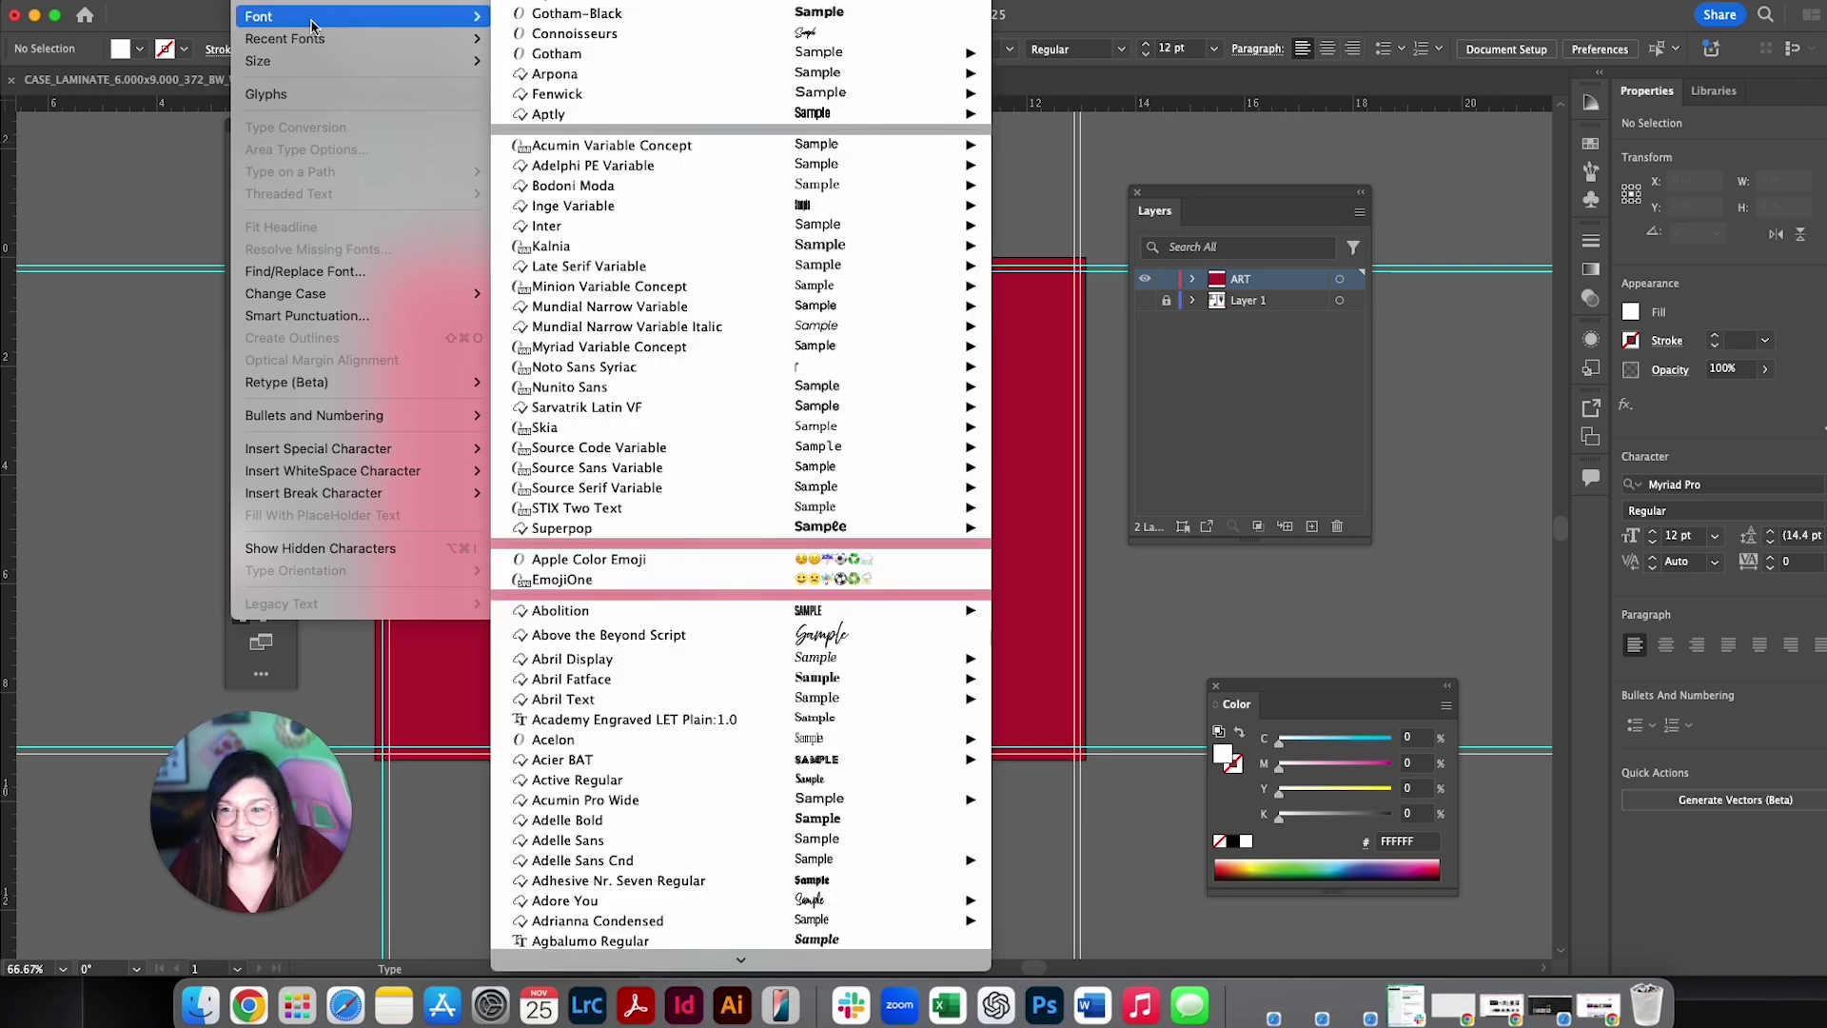
pyautogui.press('Escape')
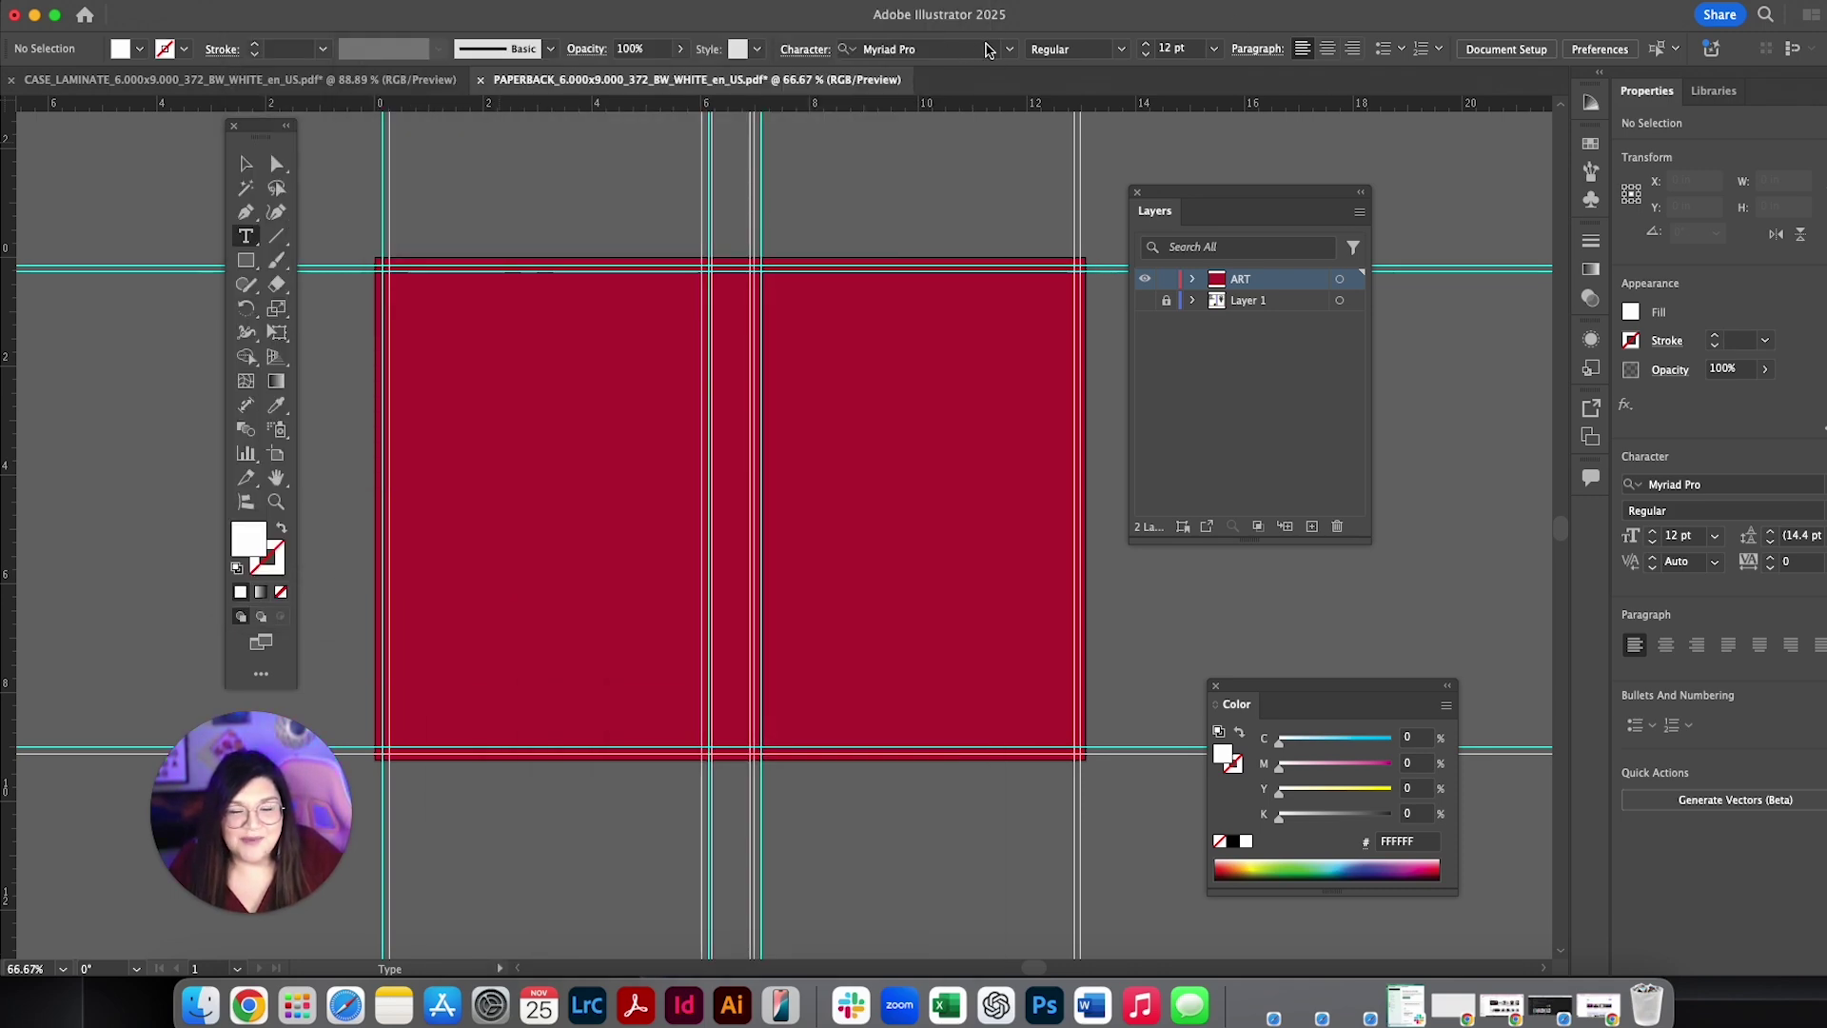
# Step: Set the font family for the cover text to Alfarn
pyautogui.click(1009, 48)
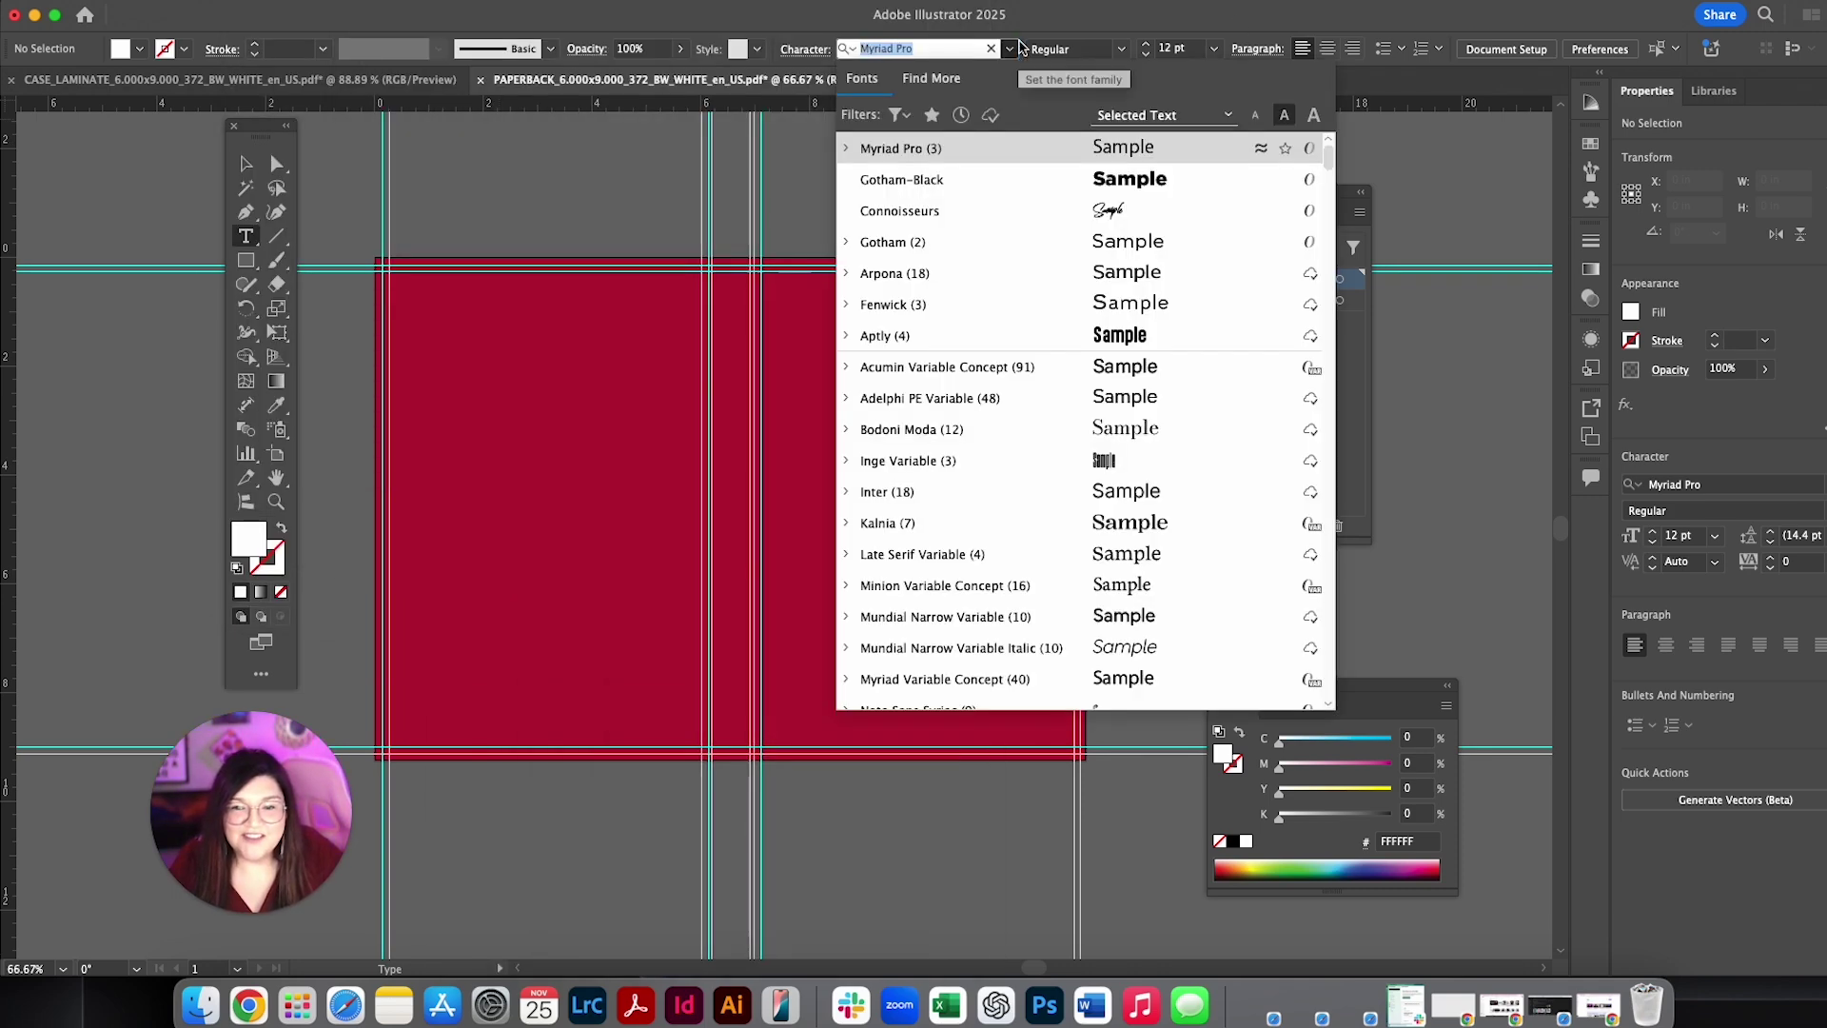
pyautogui.scroll(-10, 1077, 285)
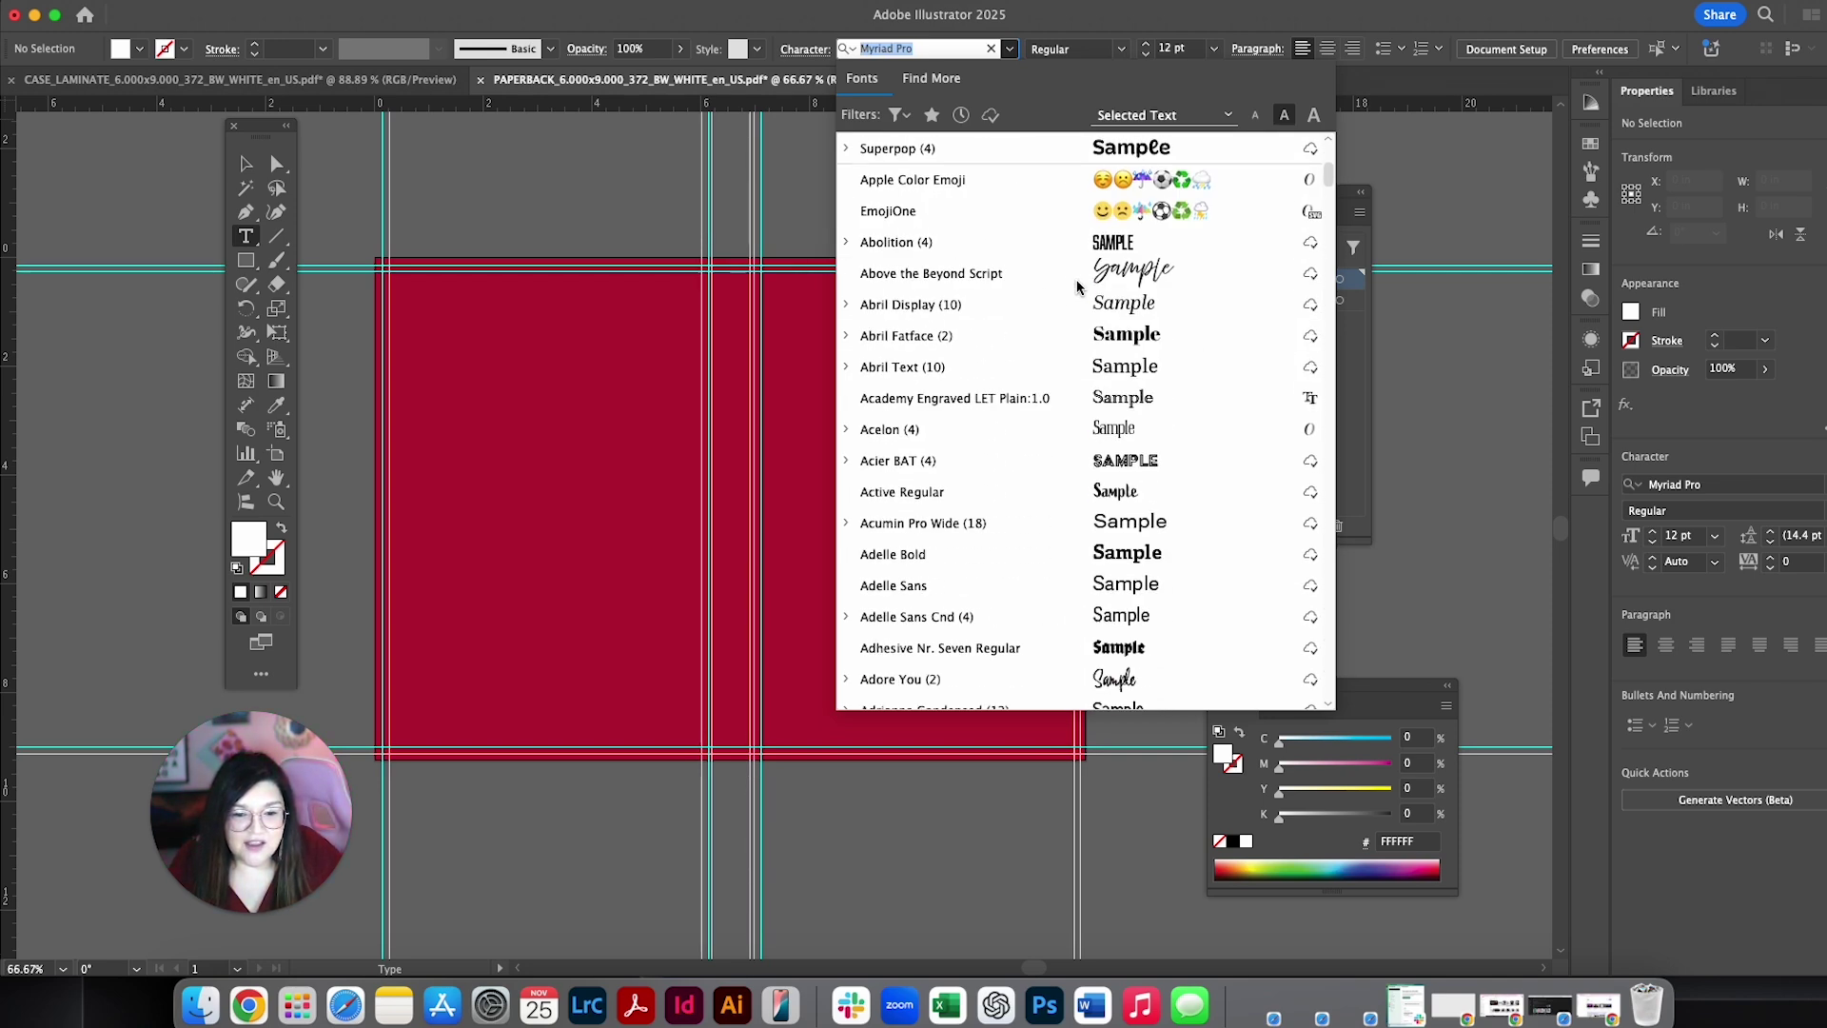
pyautogui.scroll(-3, 1078, 285)
pyautogui.scroll(-7, 1077, 285)
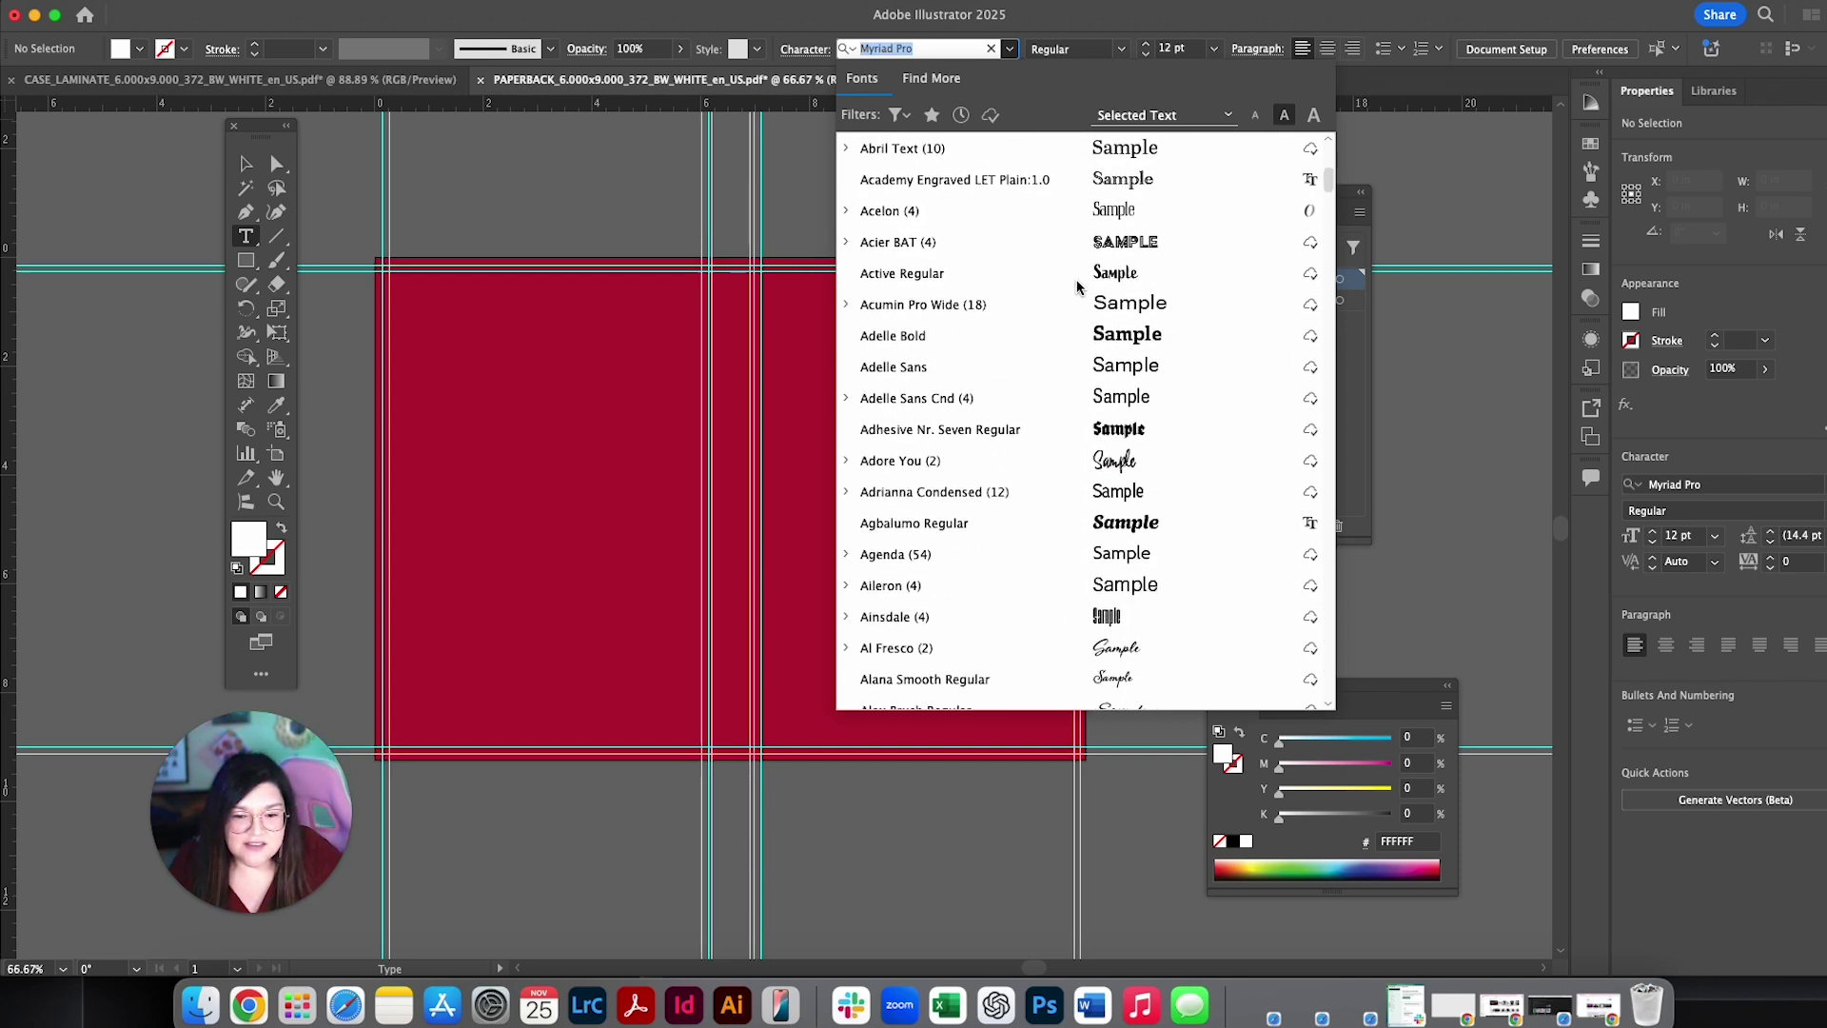
pyautogui.scroll(-12, 1078, 286)
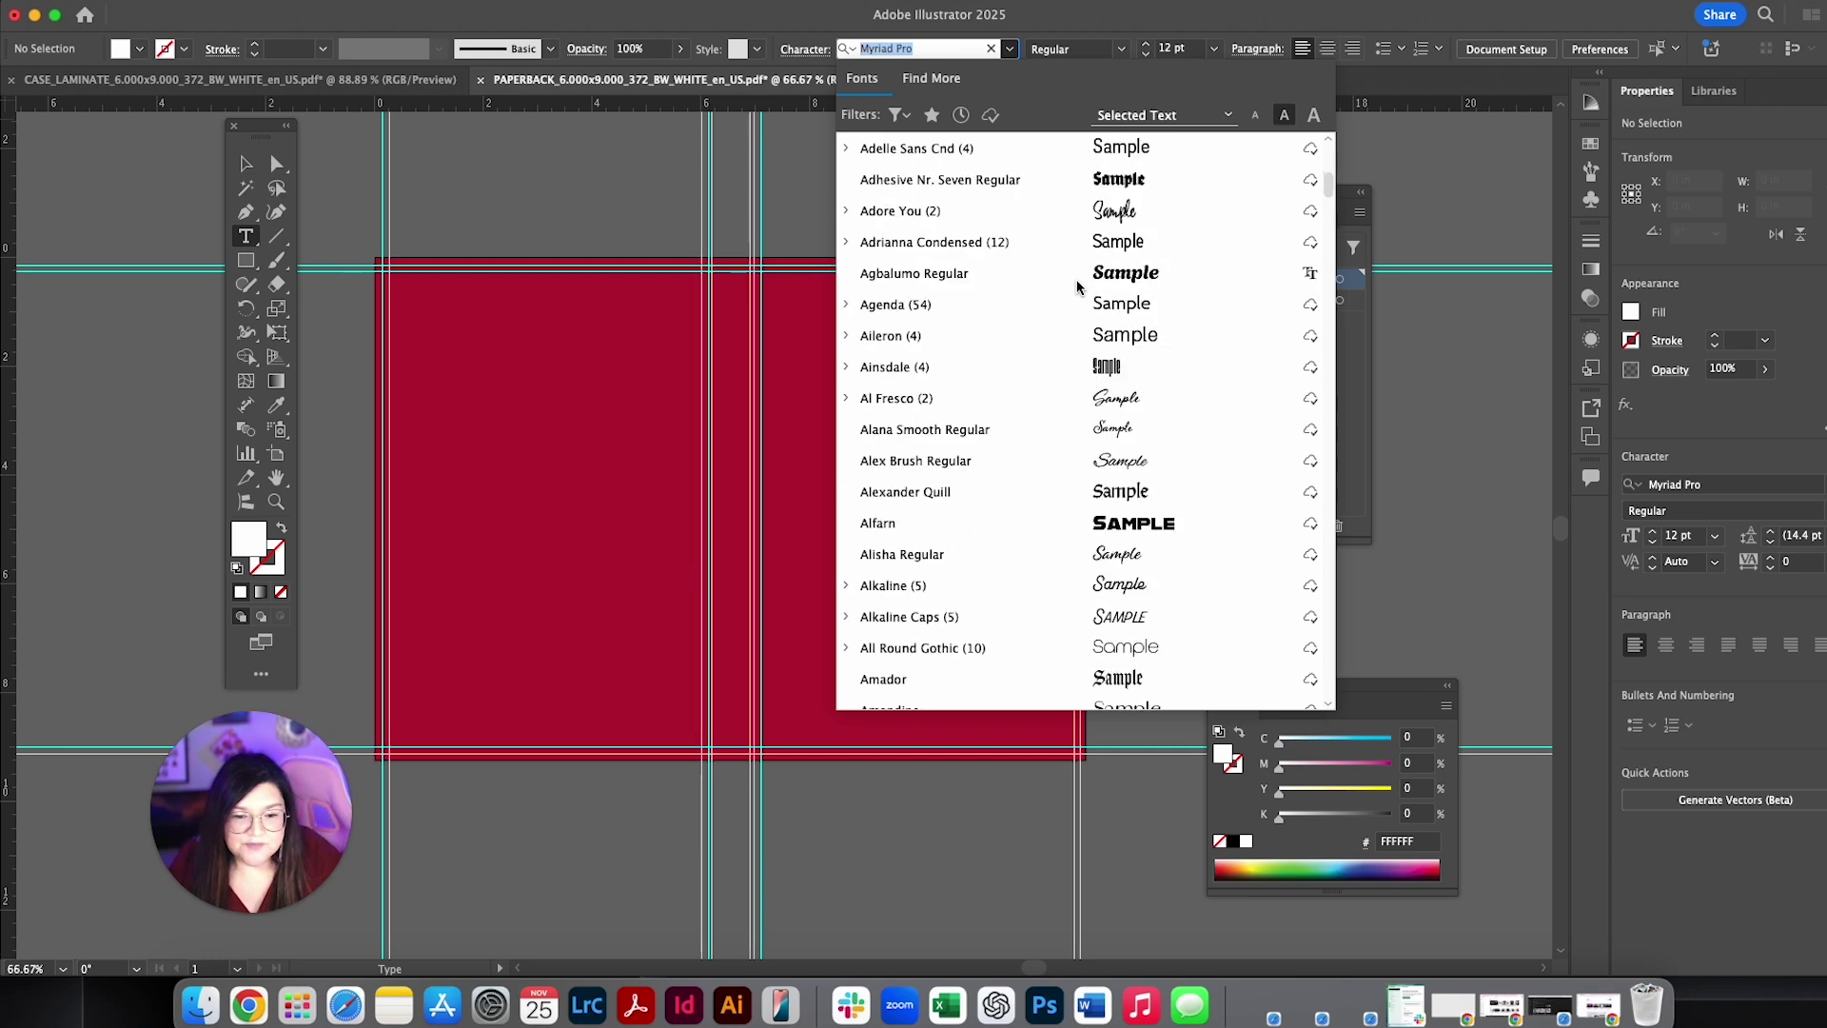
pyautogui.scroll(-1, 1077, 286)
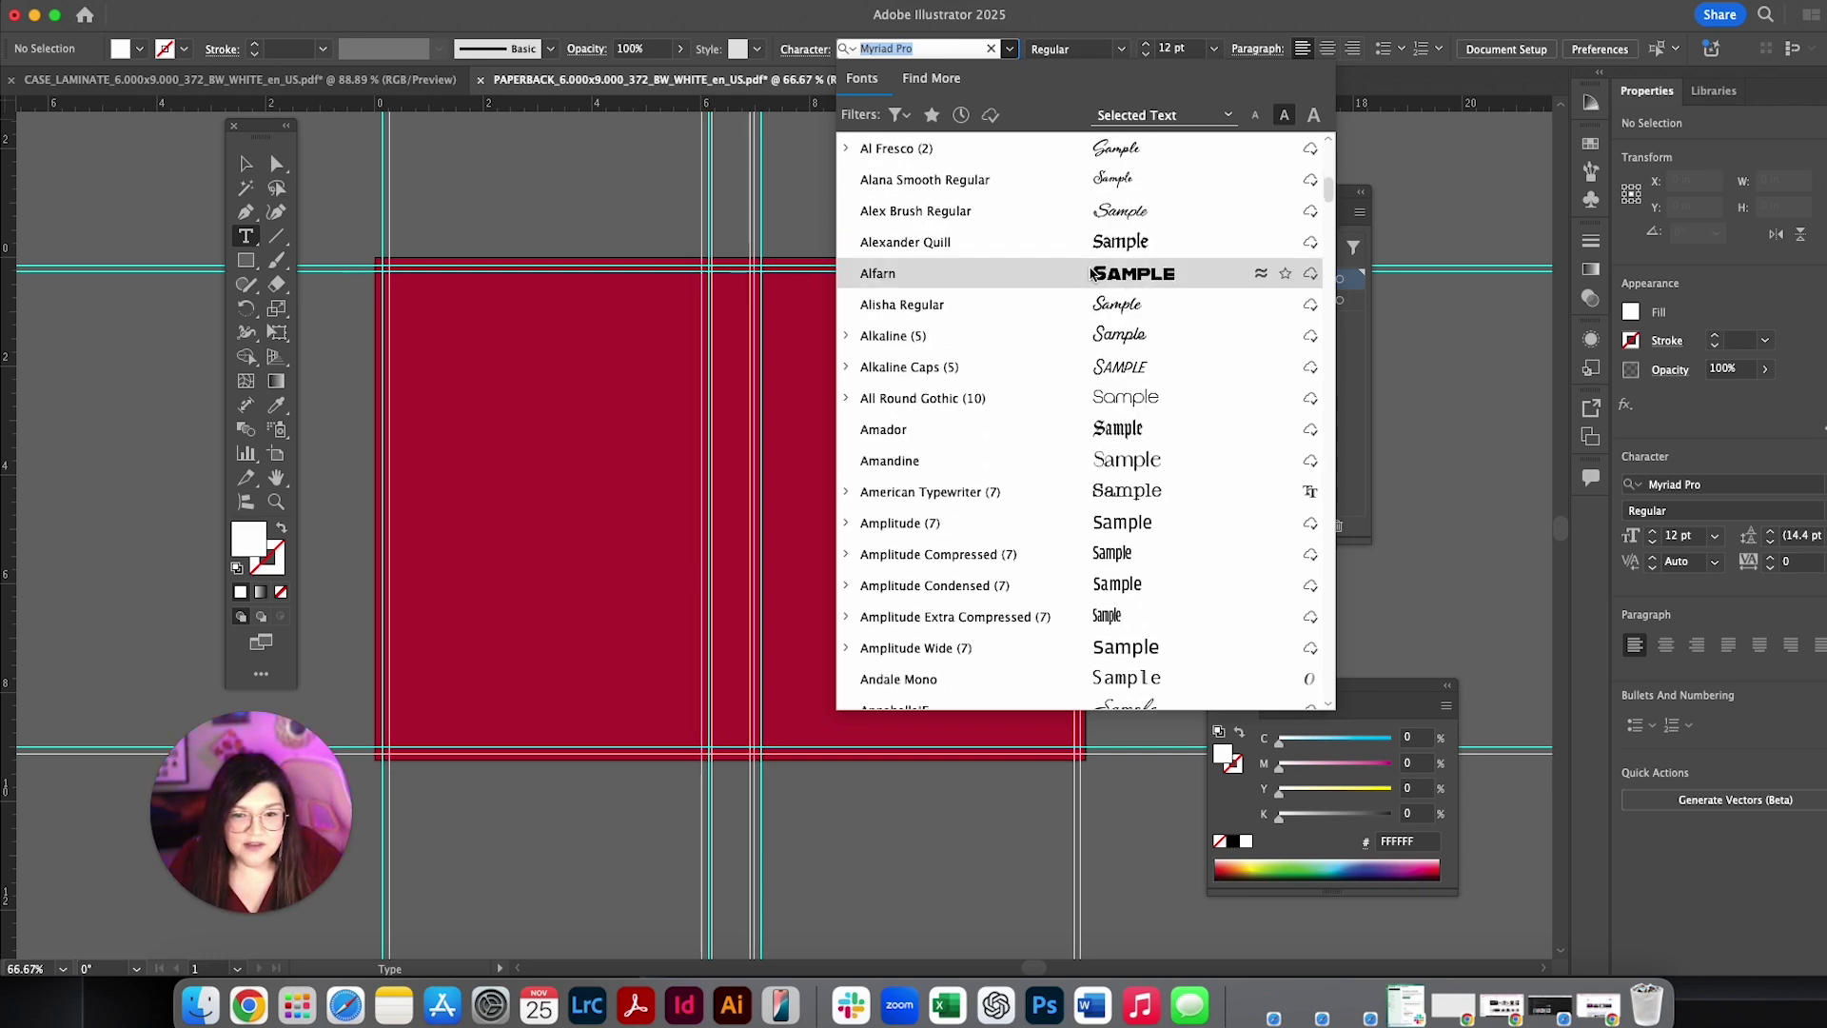
pyautogui.click(1090, 274)
# Step: Add the text "TITLE" on the upper front cover at a size of 72 pt
pyautogui.click(830, 404)
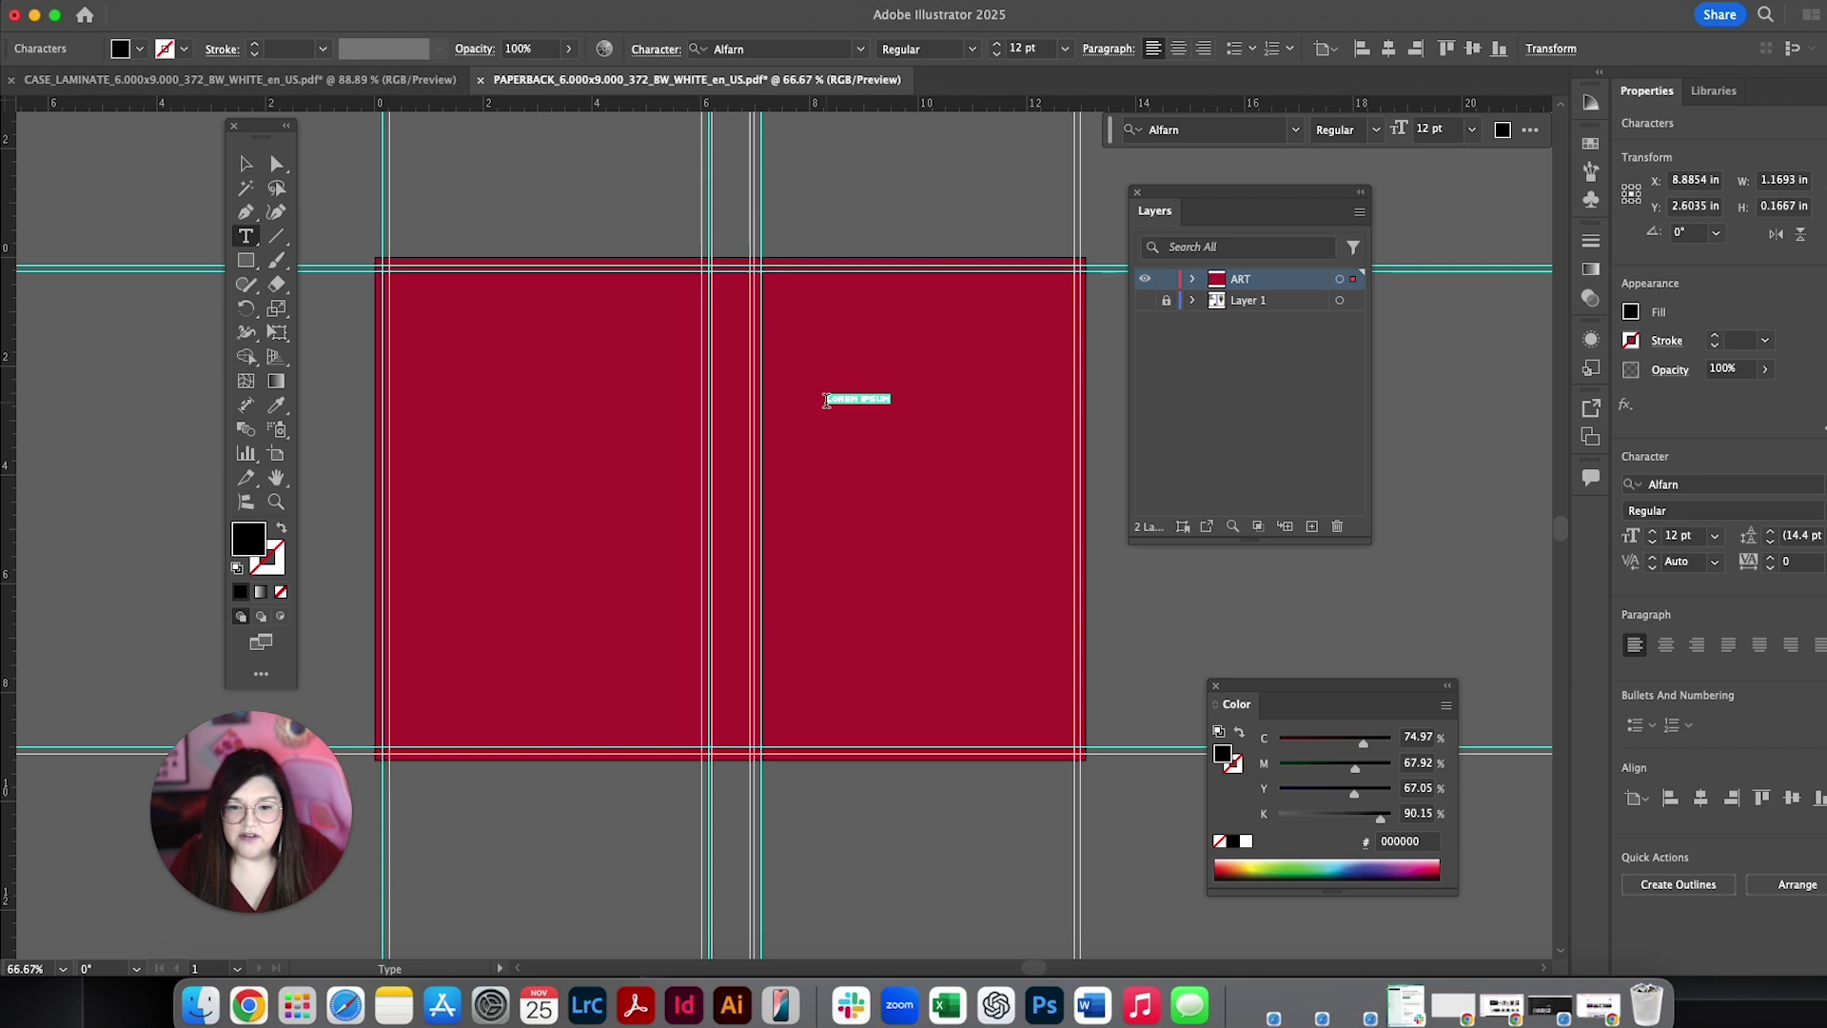
pyautogui.click(1065, 48)
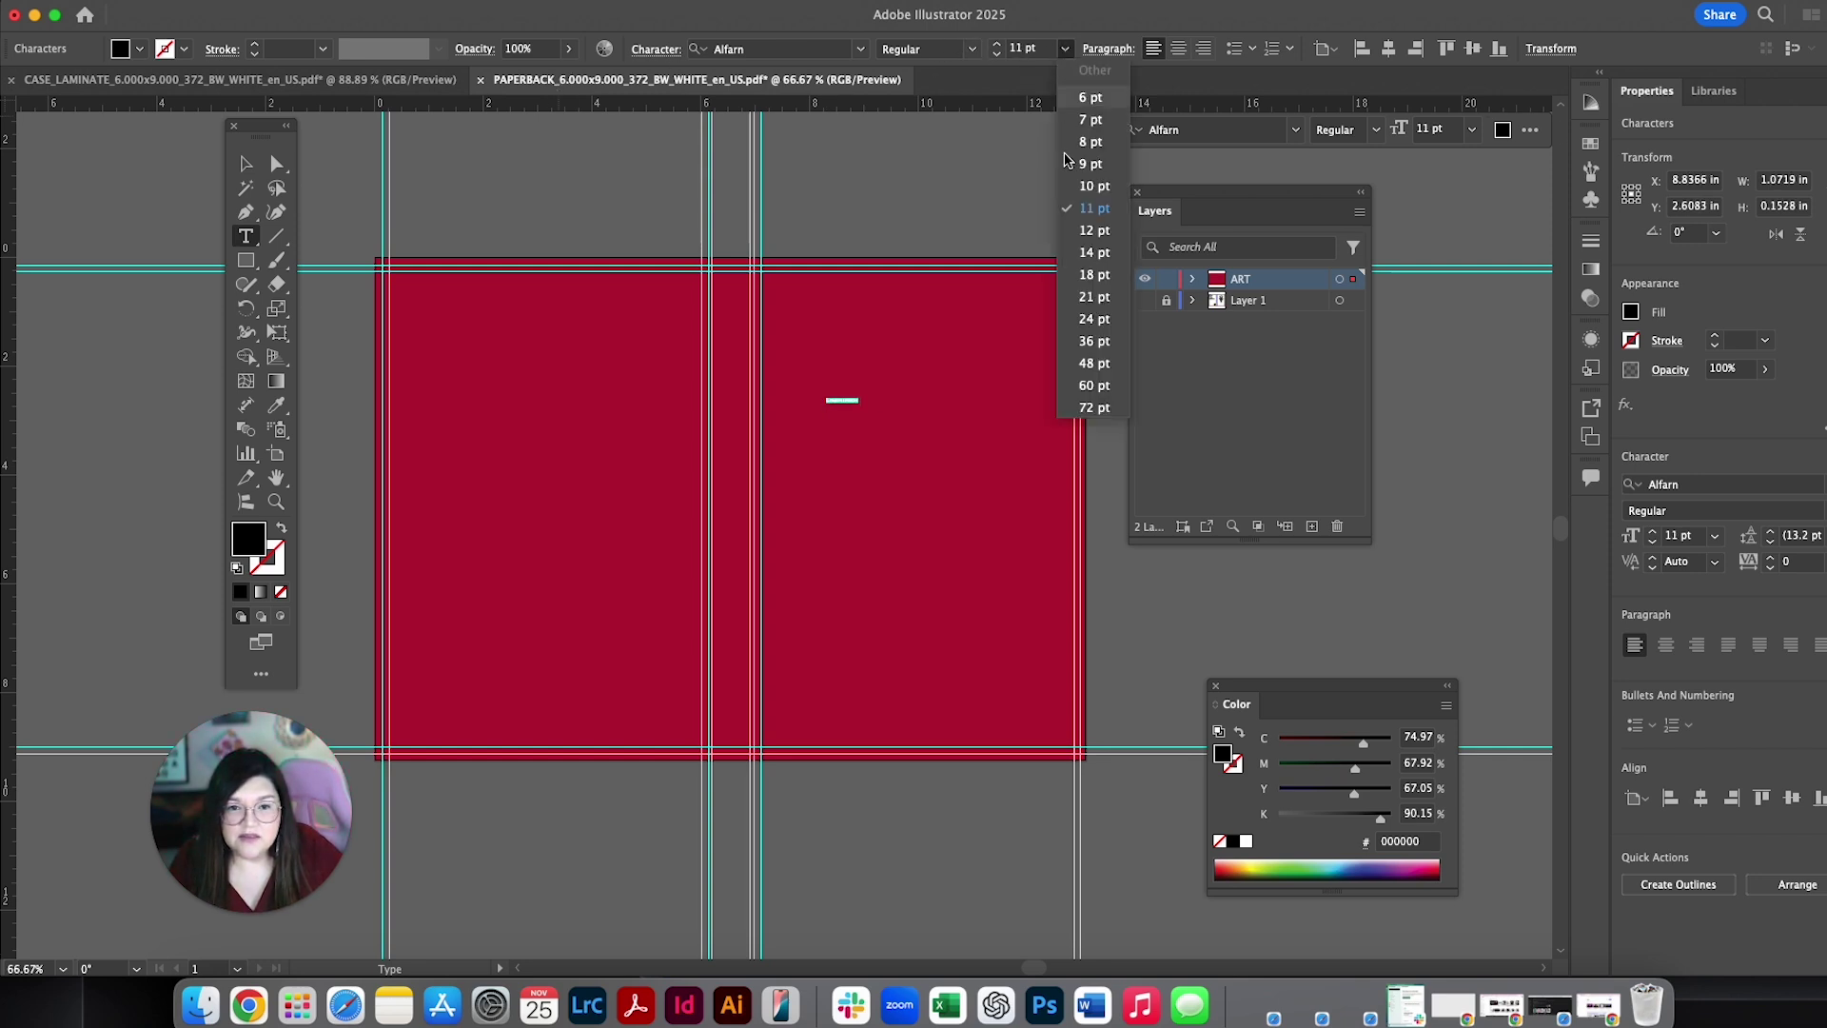
pyautogui.click(1094, 408)
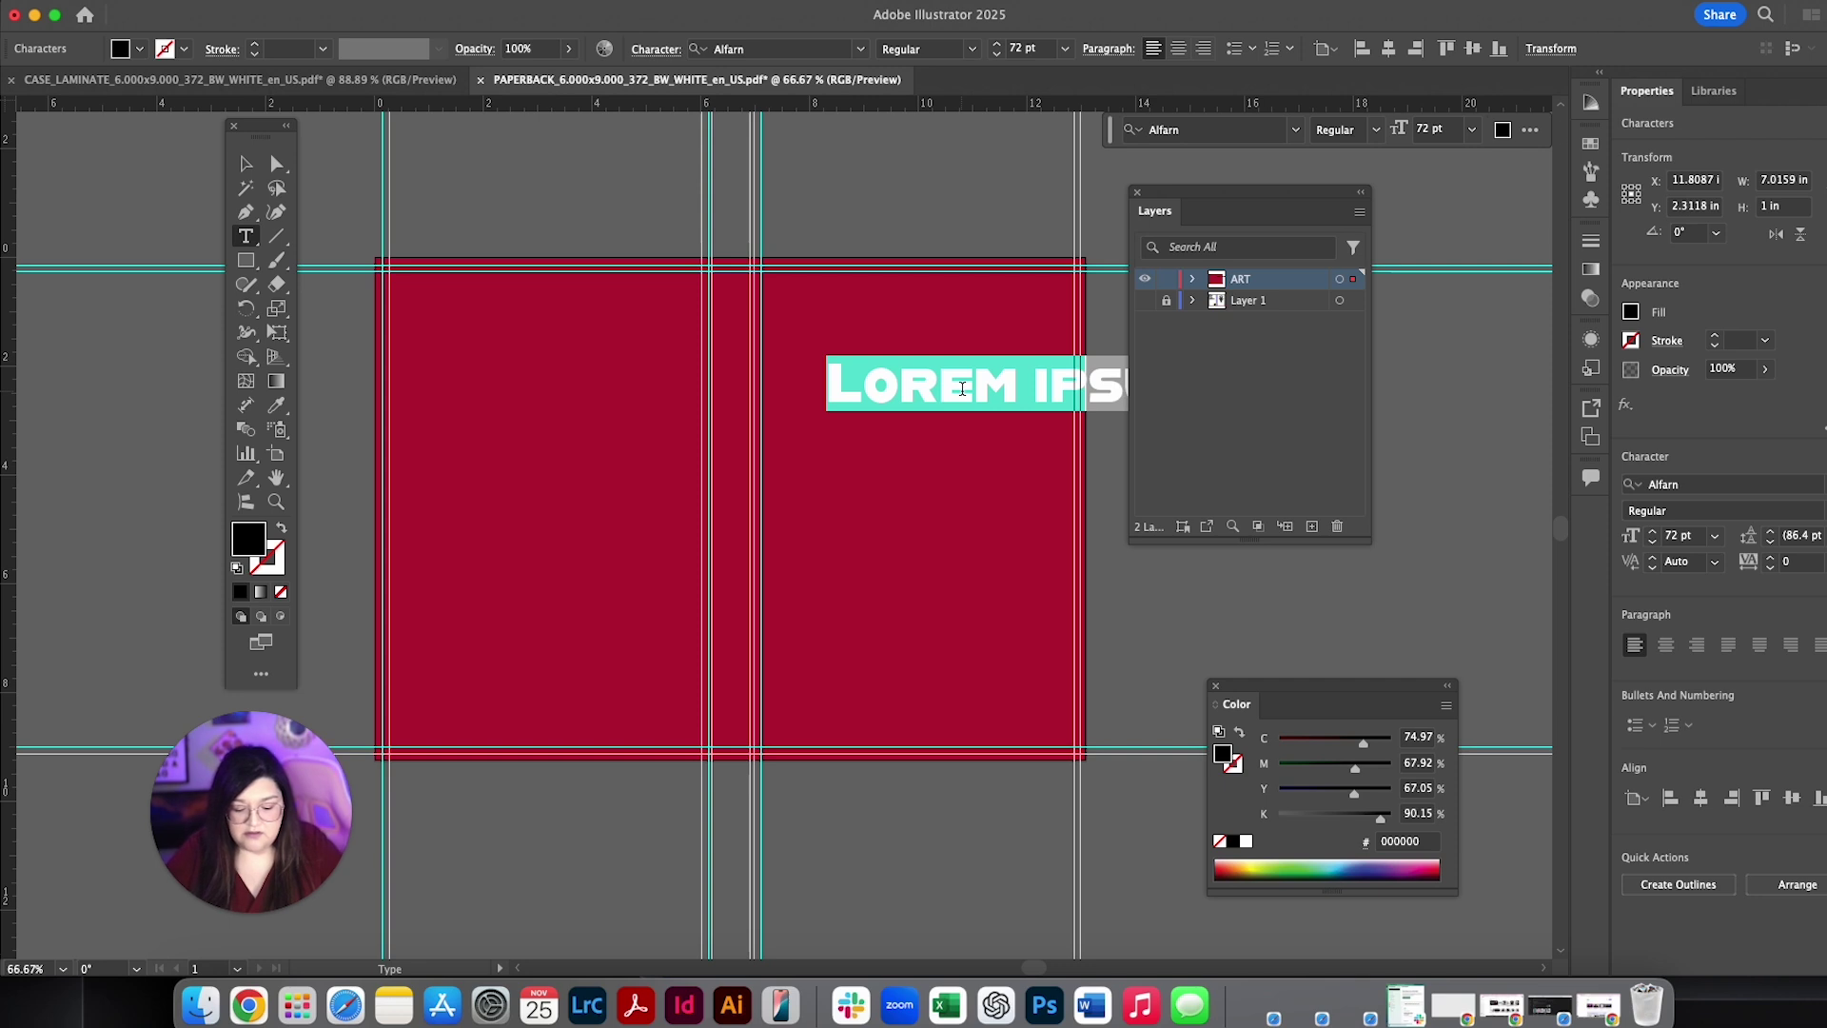
pyautogui.write('TITLW')
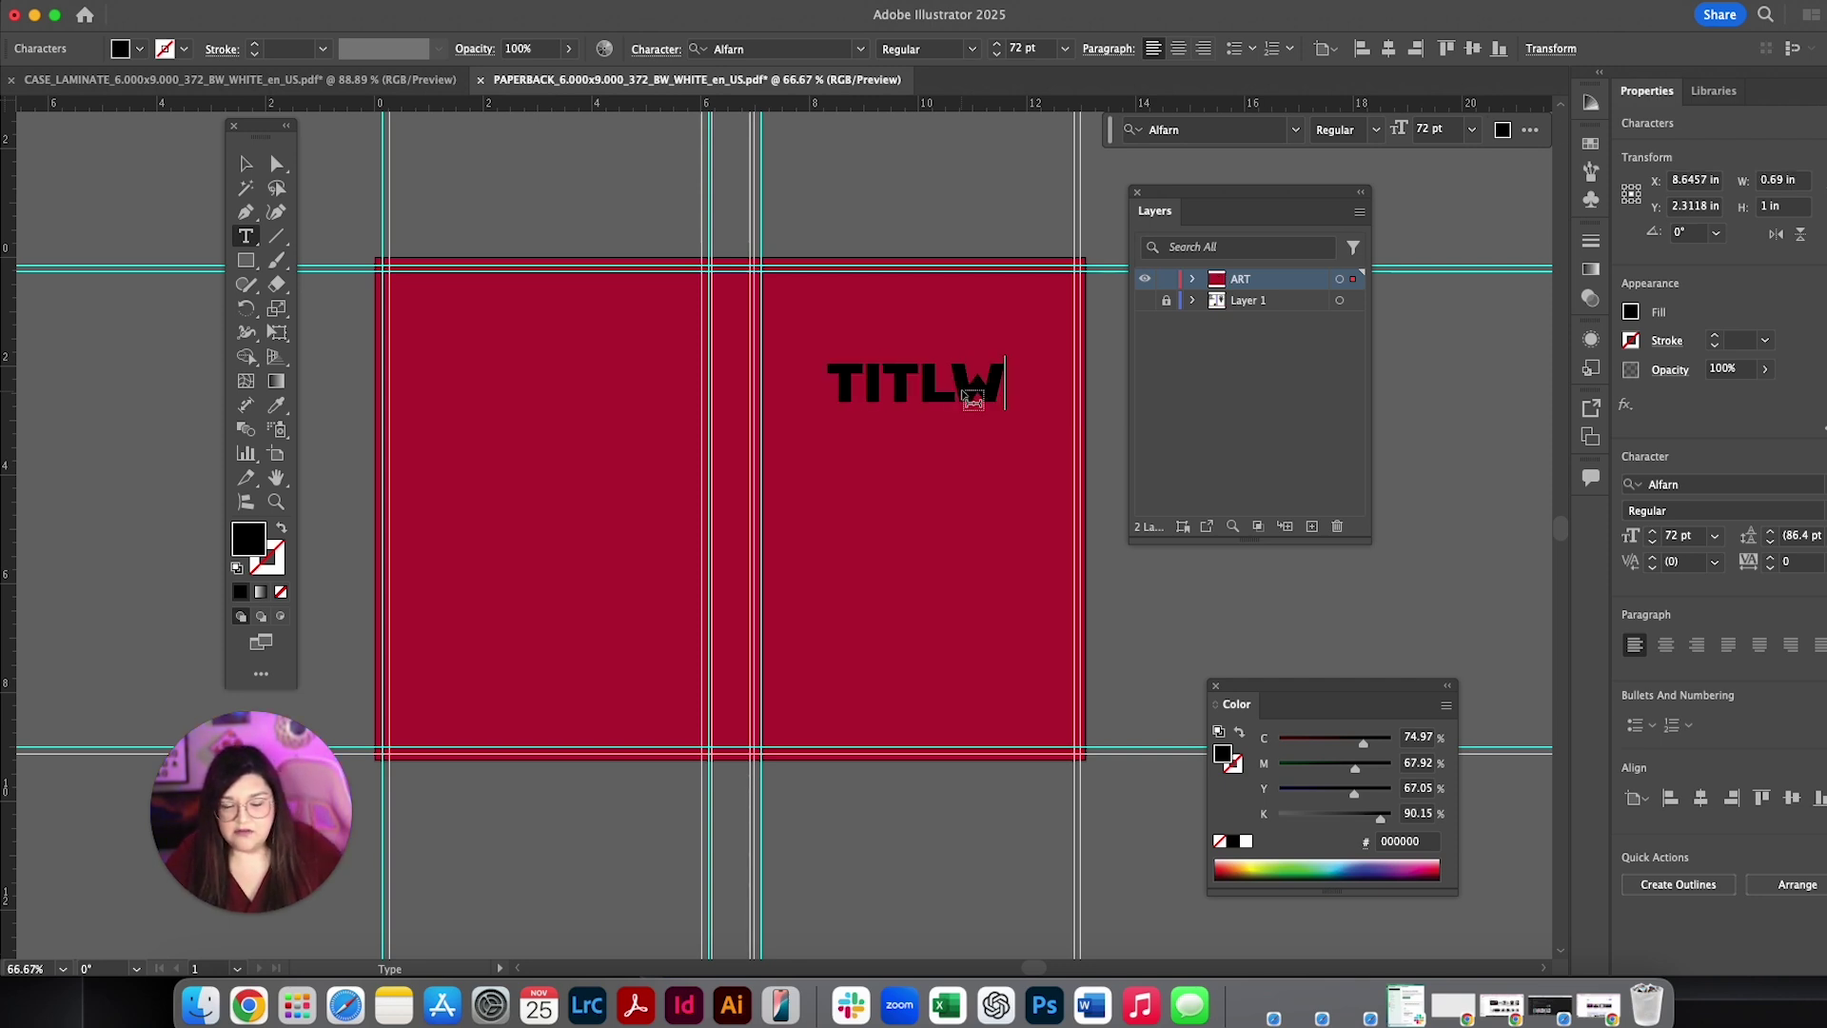
pyautogui.press('BackSpace')
pyautogui.write('E')
# Step: Recolor the TITLE text with a white fill (FFFFFF) and finish editing it, leaving it selected as an object
pyautogui.doubleClick(958, 387)
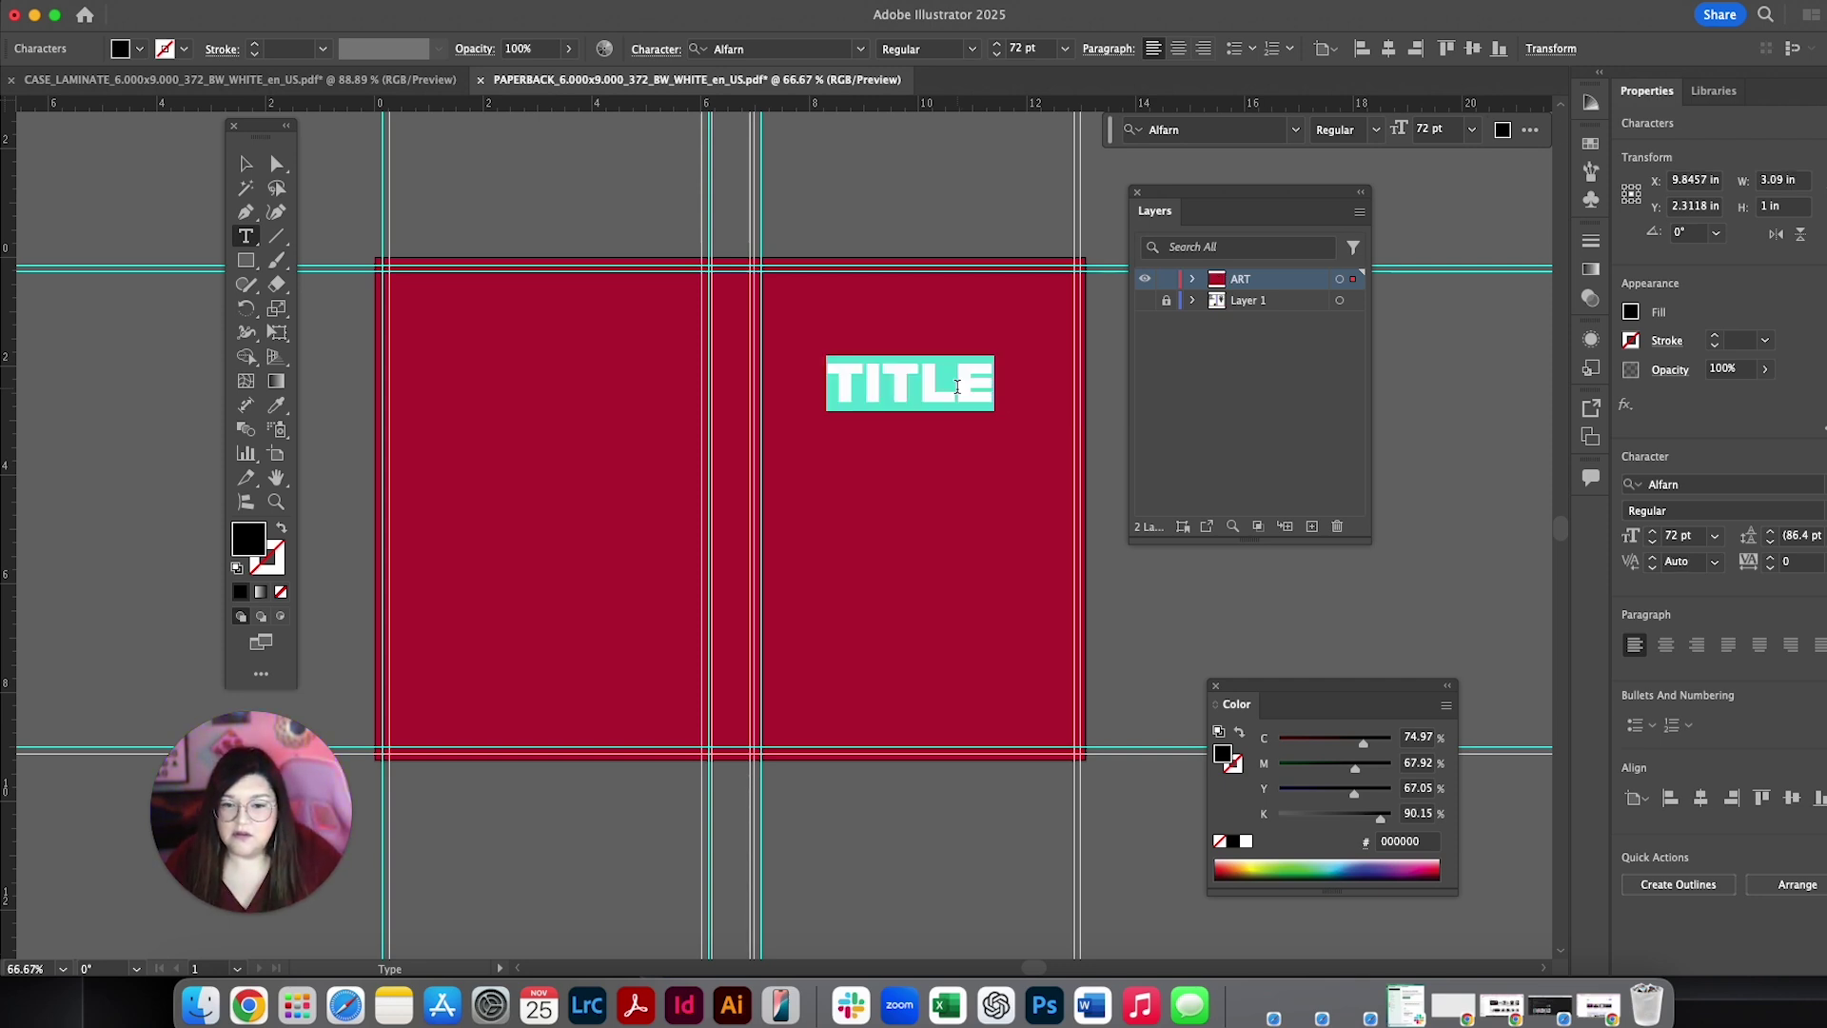
pyautogui.click(140, 49)
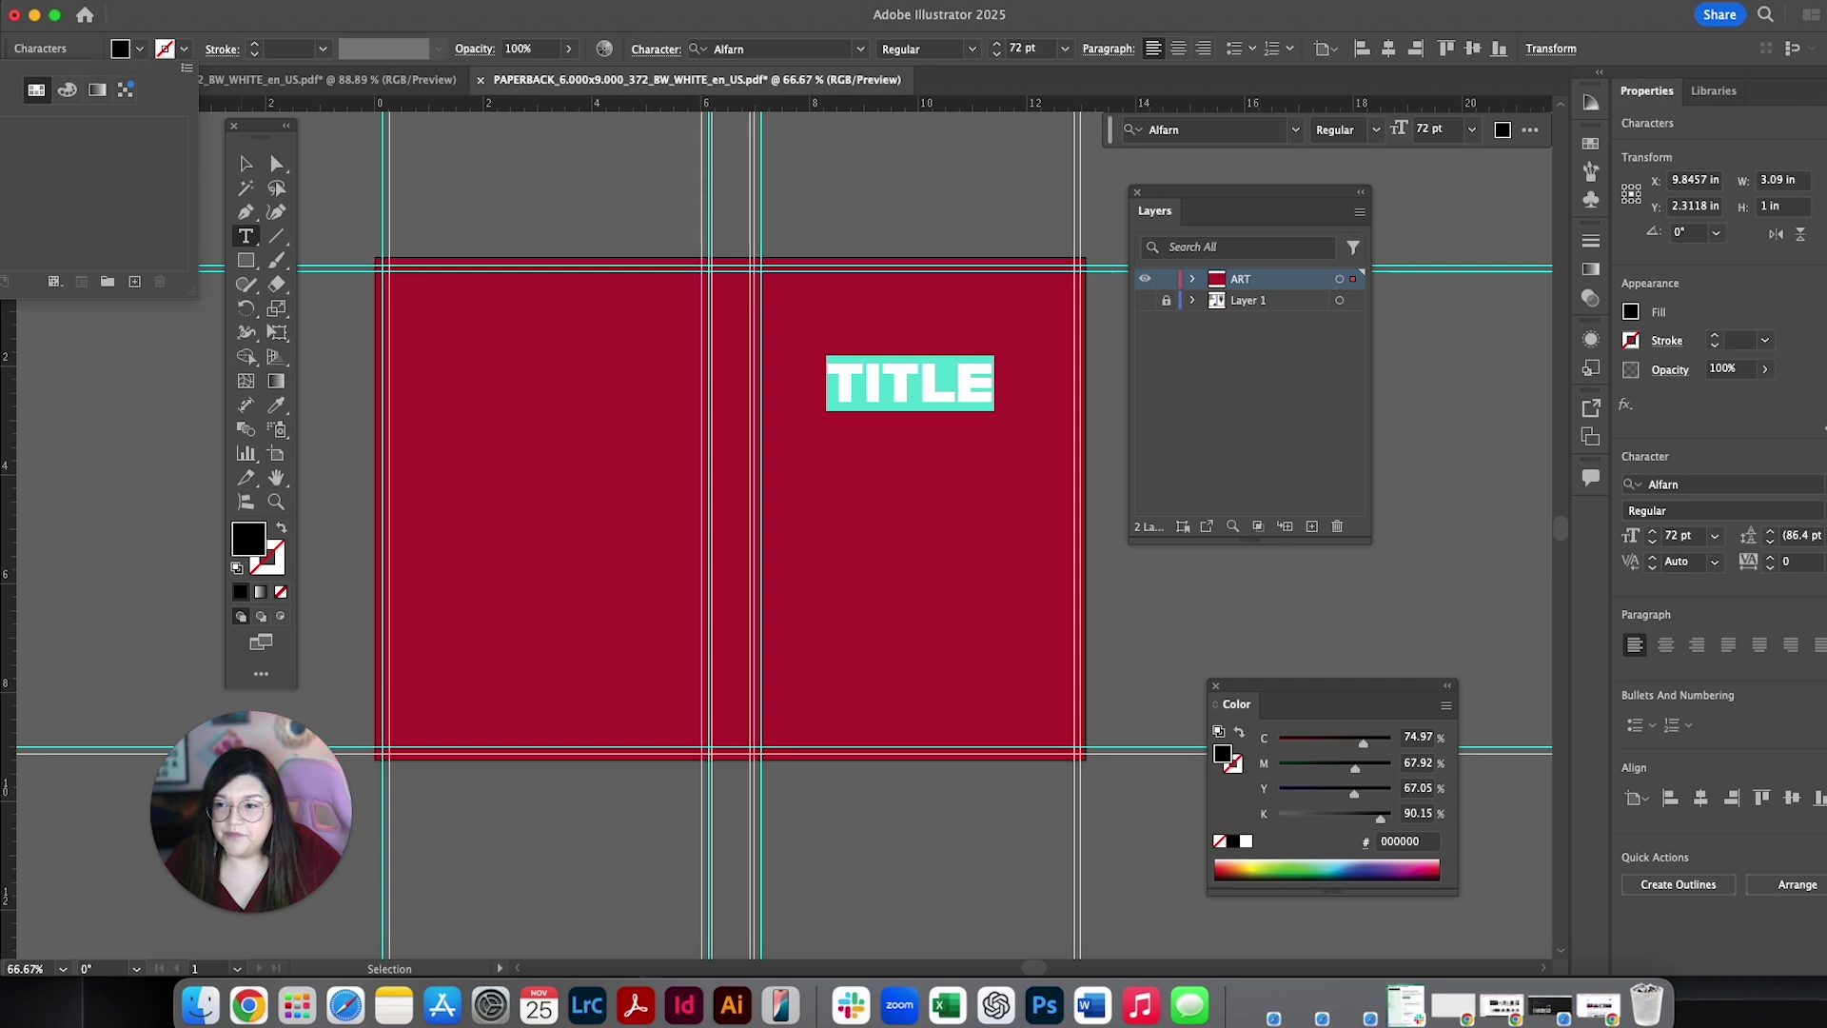
pyautogui.click(66, 89)
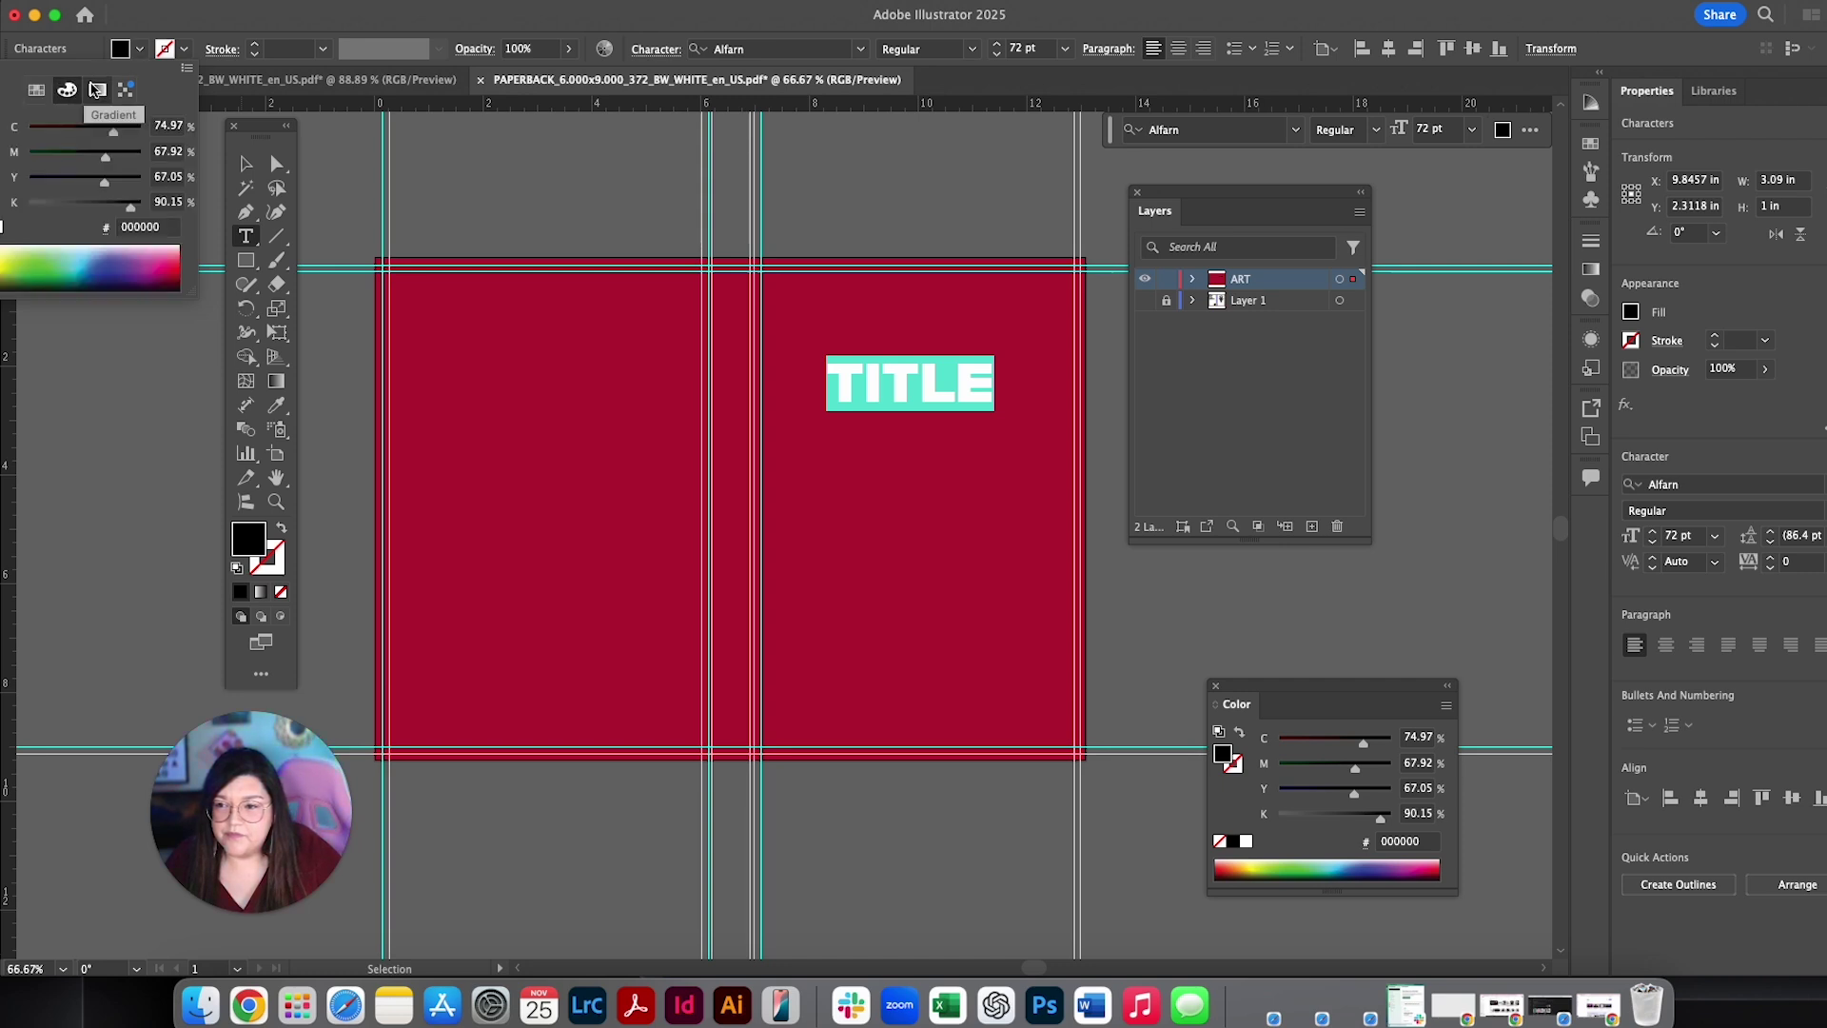
pyautogui.click(4, 226)
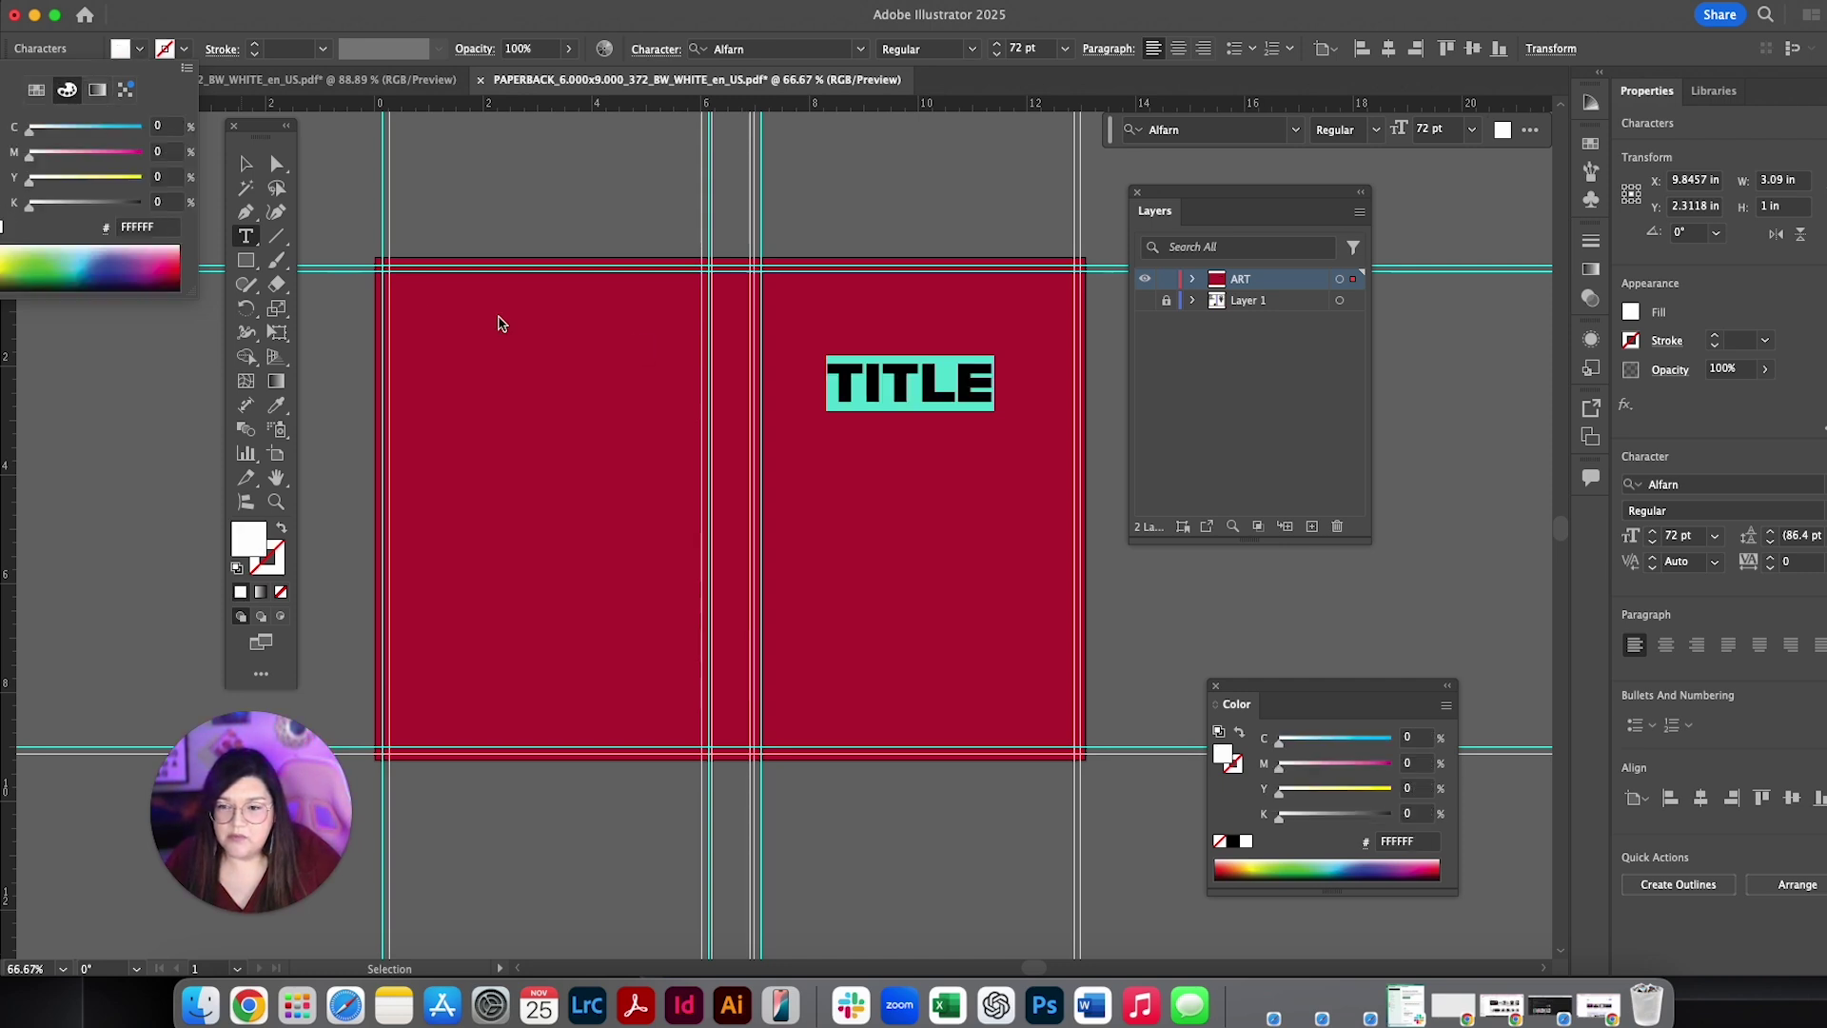
pyautogui.click(248, 166)
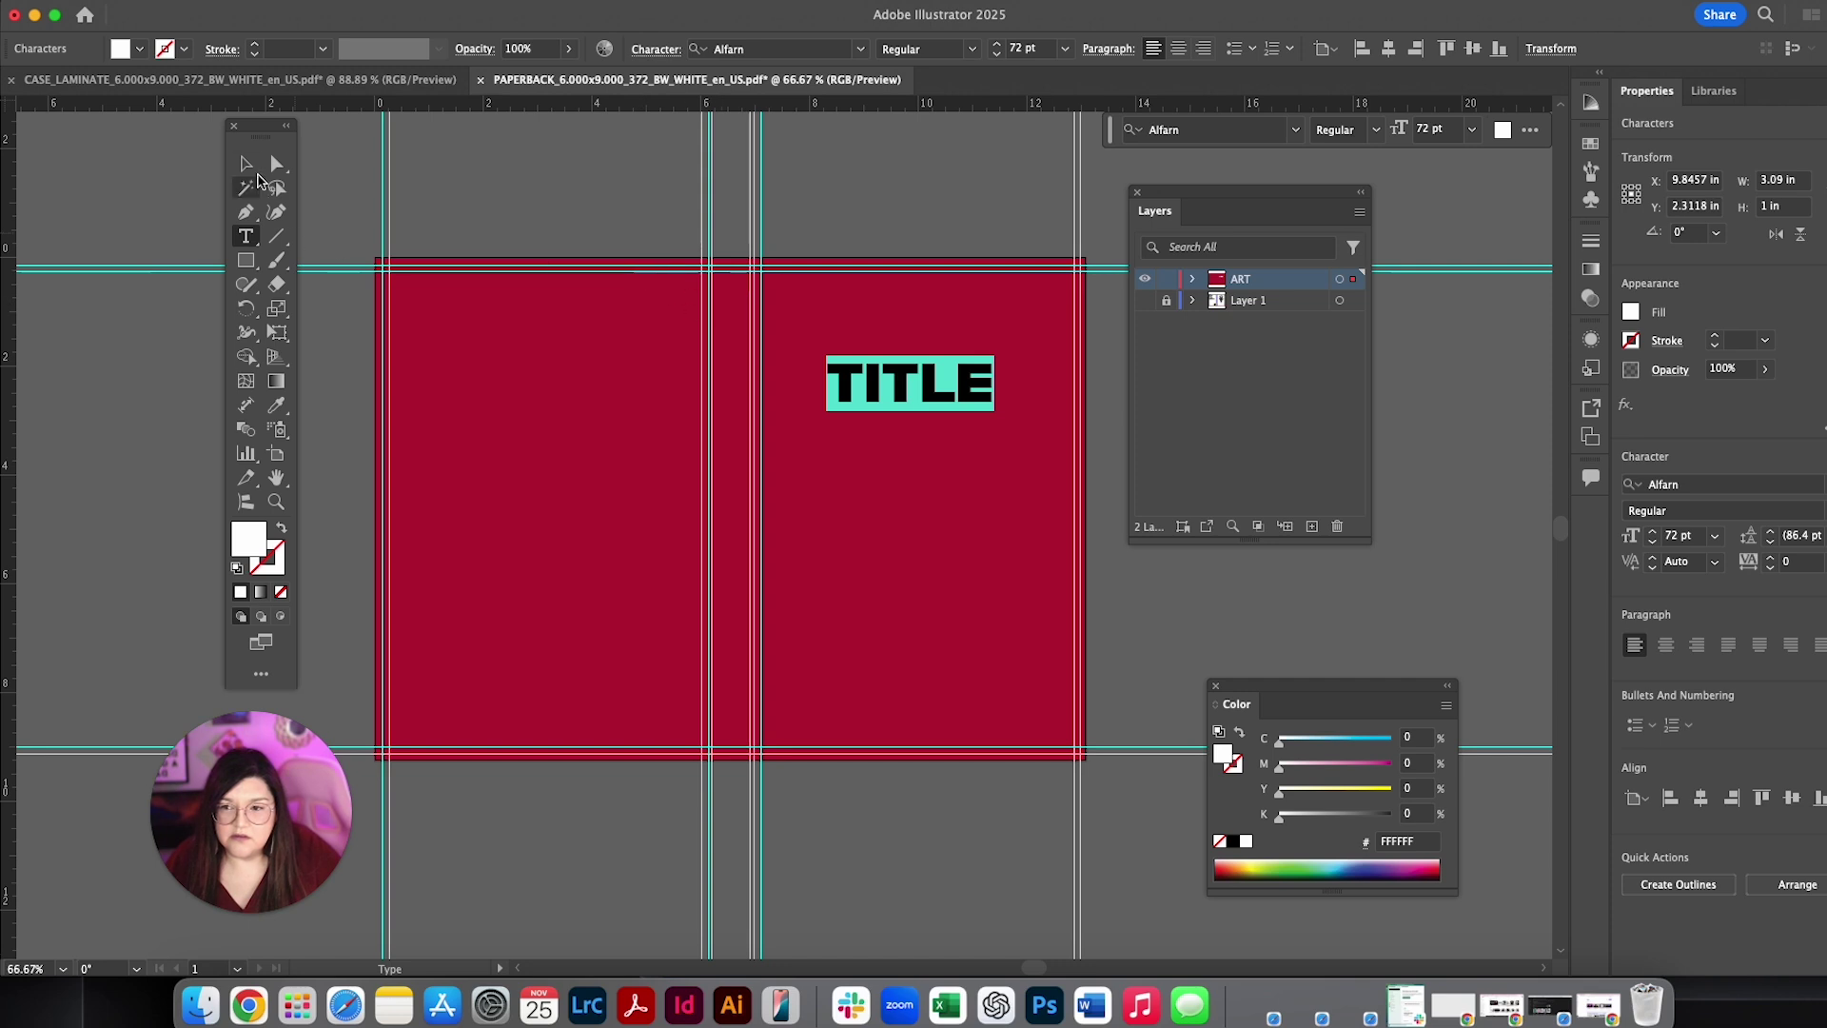
pyautogui.click(250, 167)
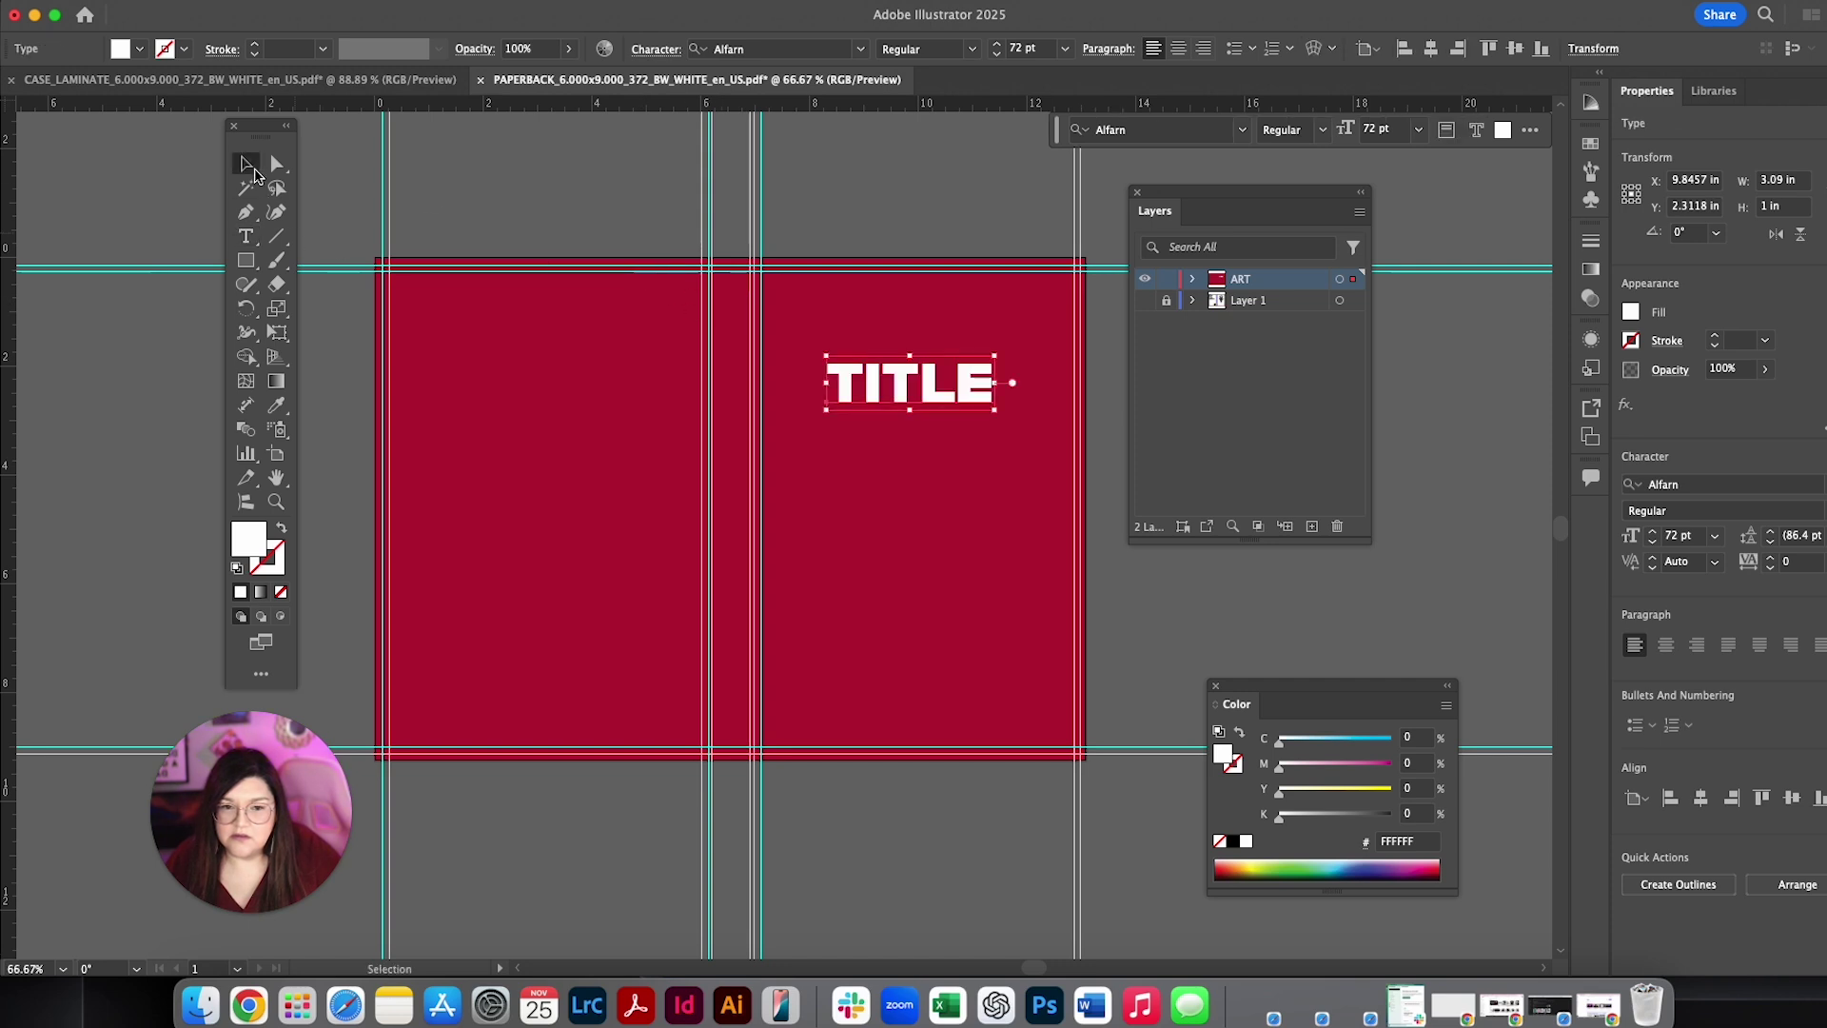
# Step: Bring the 2 x 1.2 in white rectangle near the back cover's lower spine-side corner in front of the red background and lock it
pyautogui.click(1193, 279)
pyautogui.scroll(-5, 1295, 397)
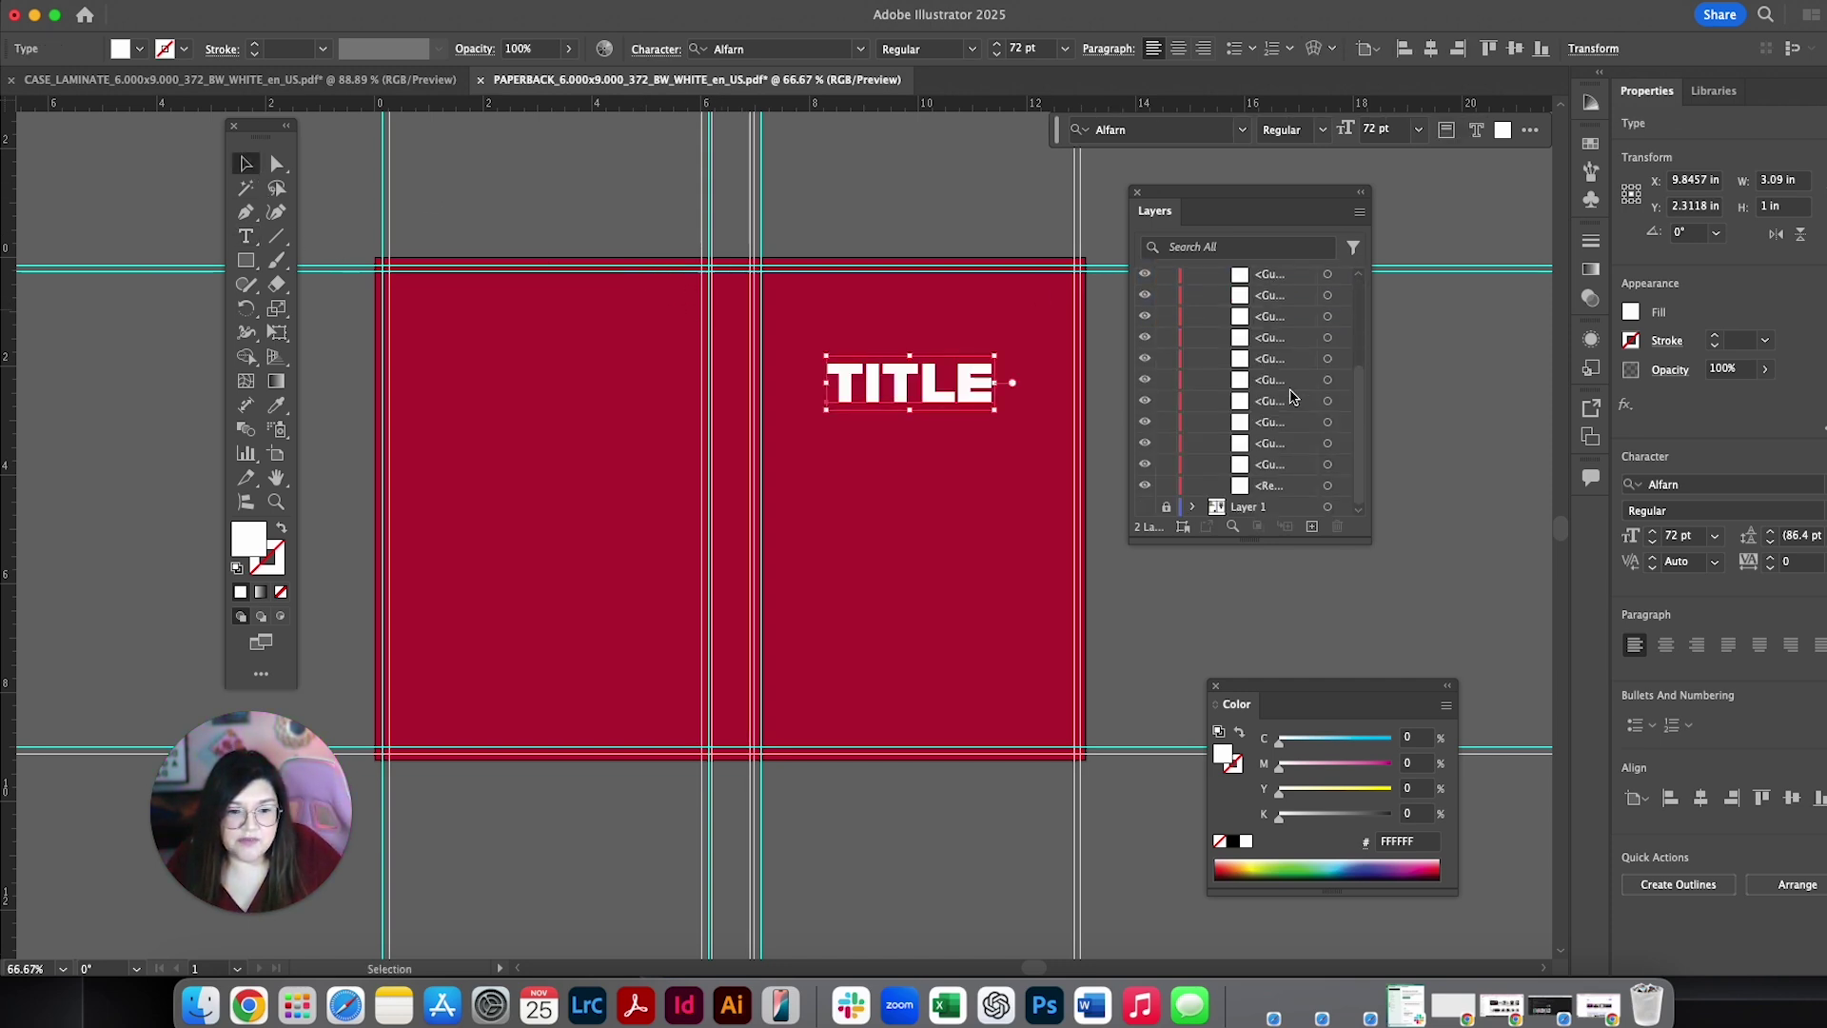
pyautogui.click(1294, 487)
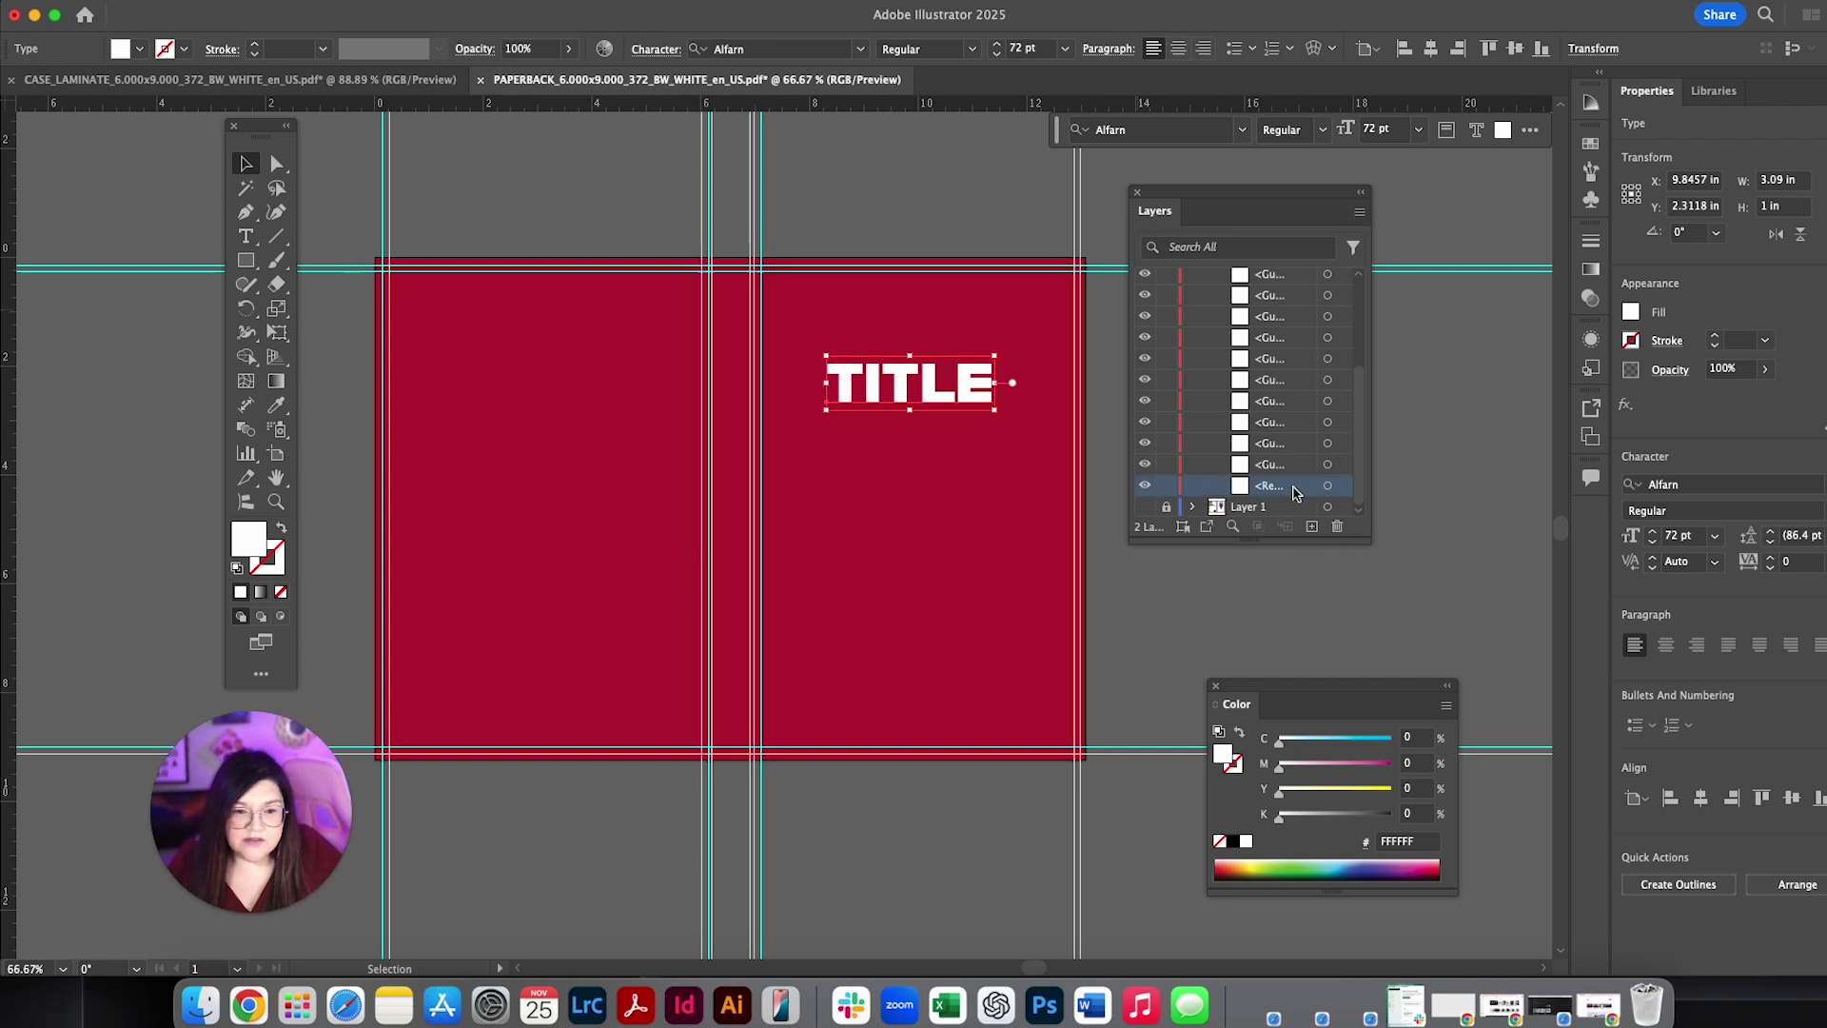
pyautogui.click(617, 712)
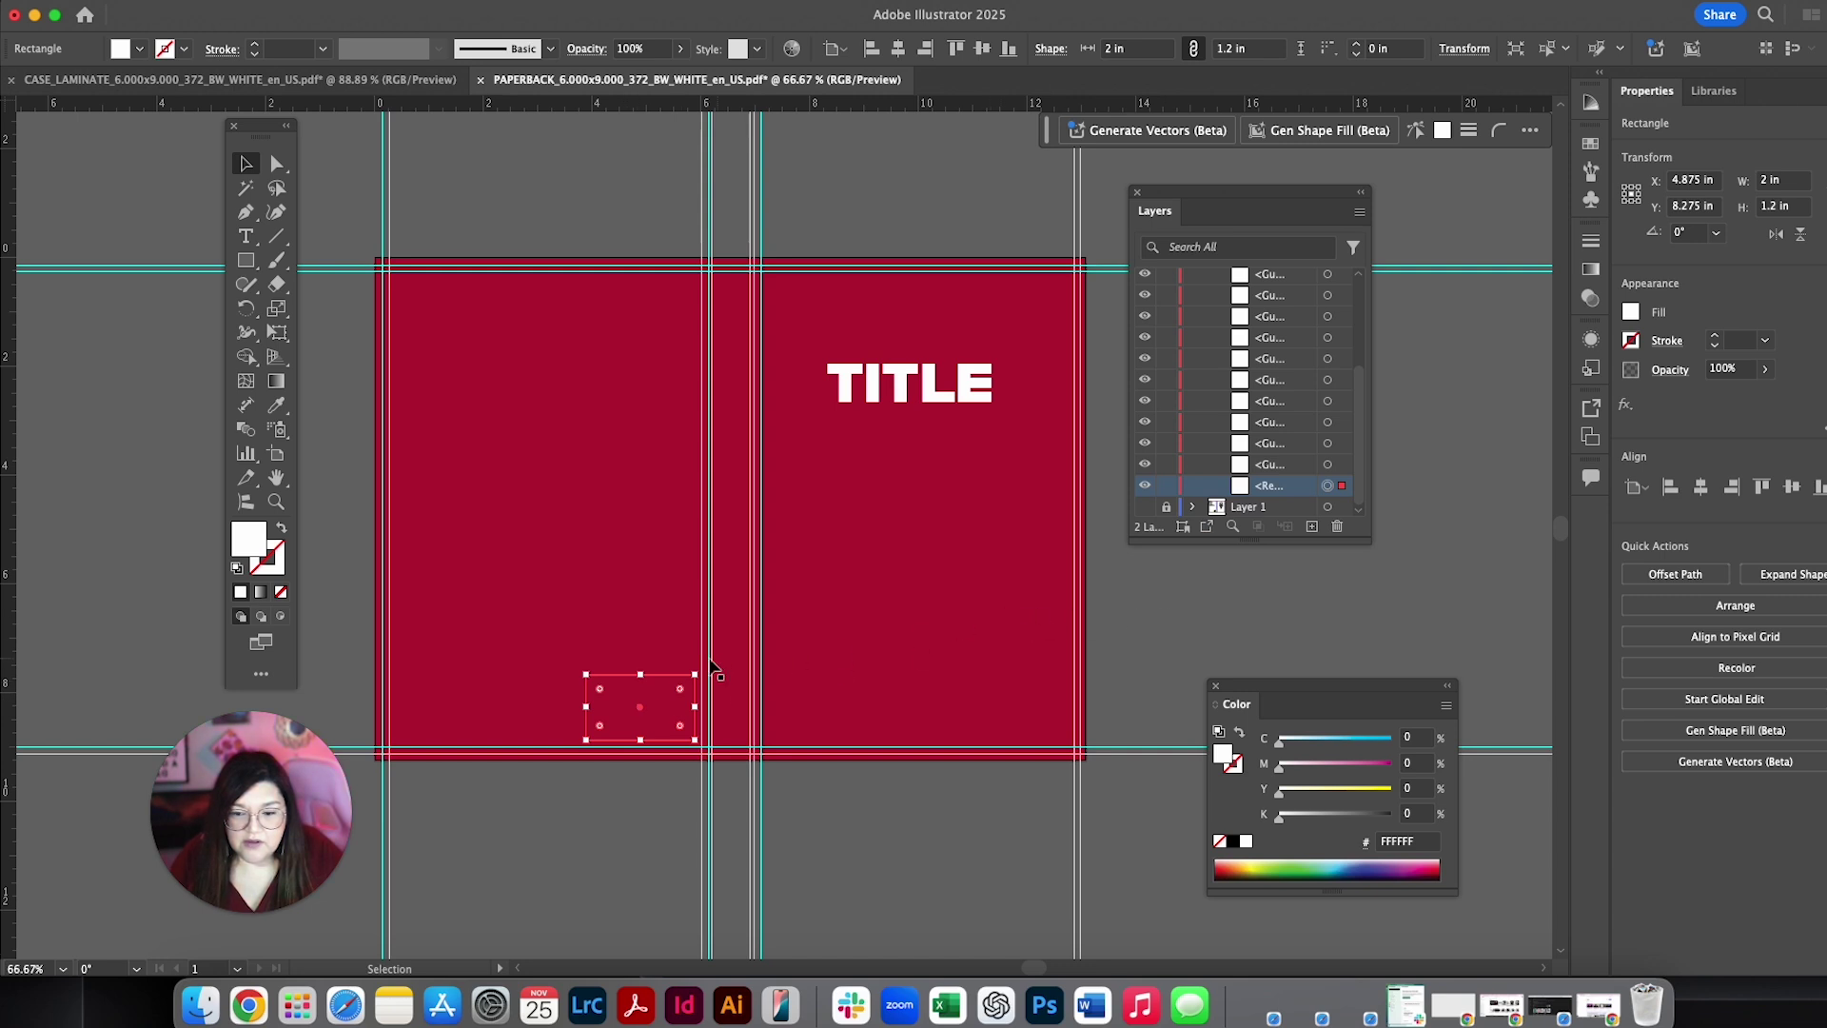
pyautogui.rightClick(614, 703)
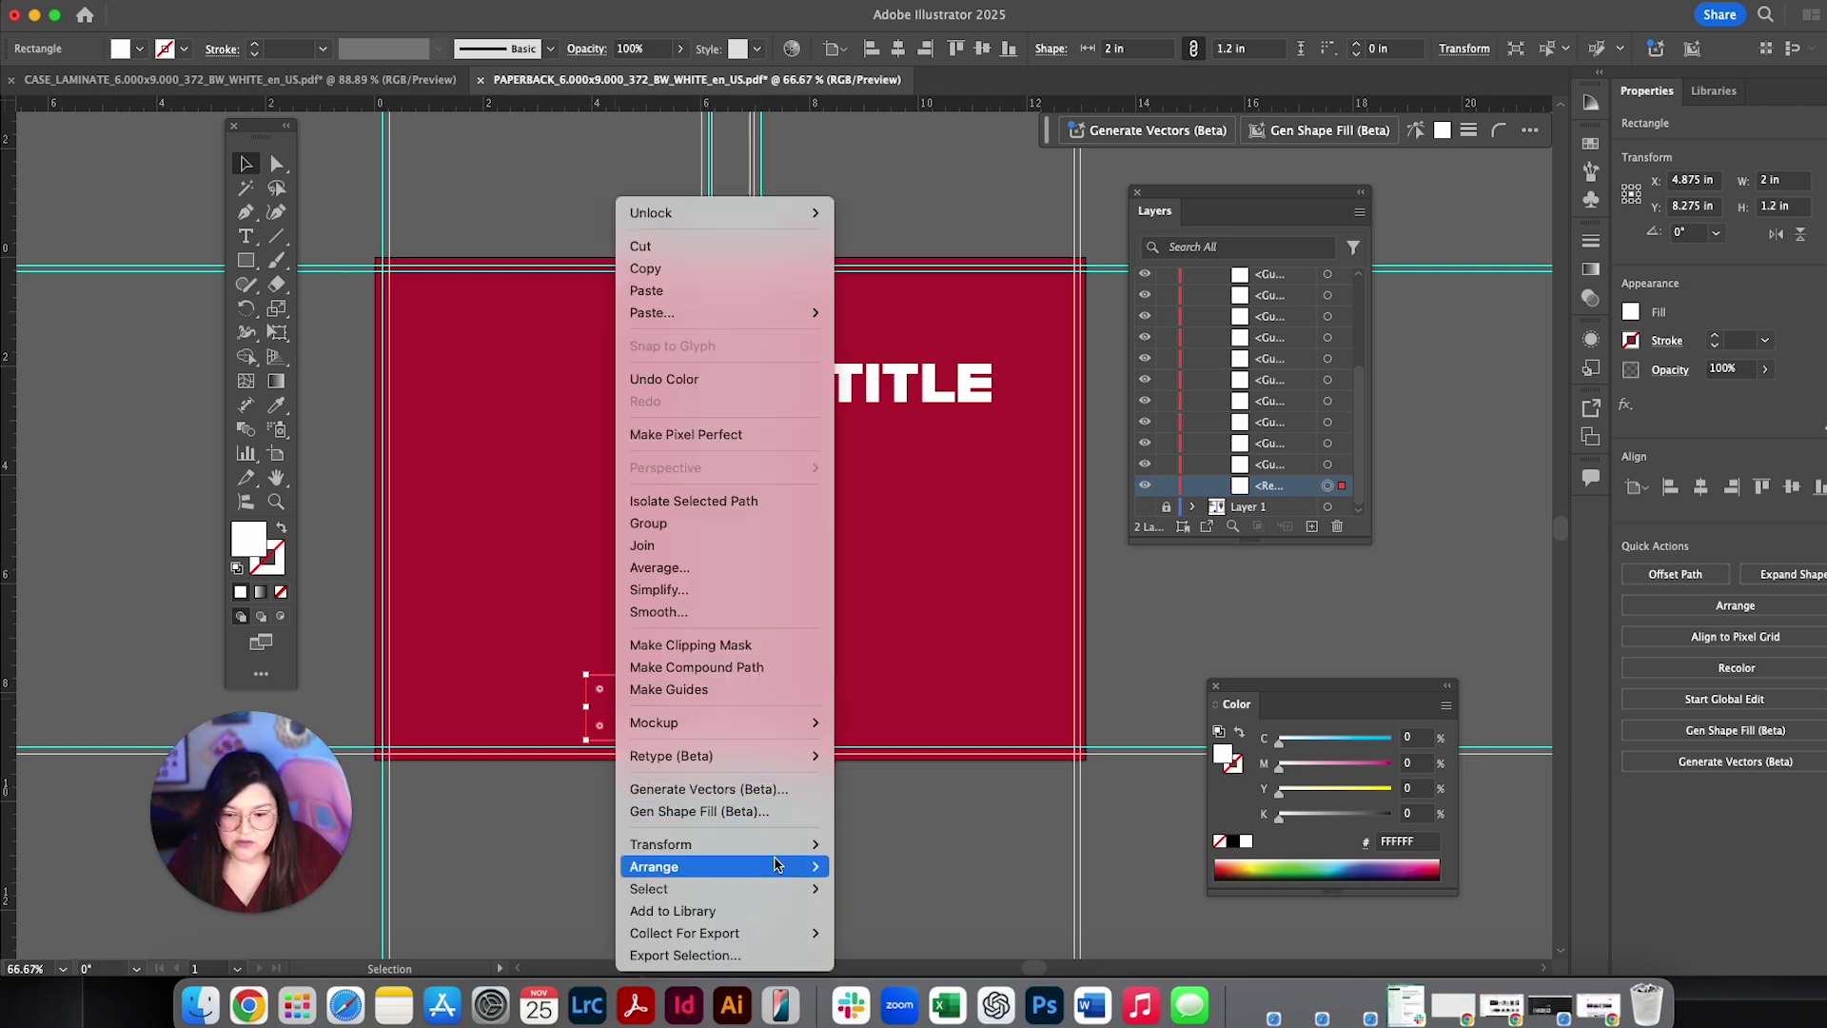
pyautogui.click(883, 857)
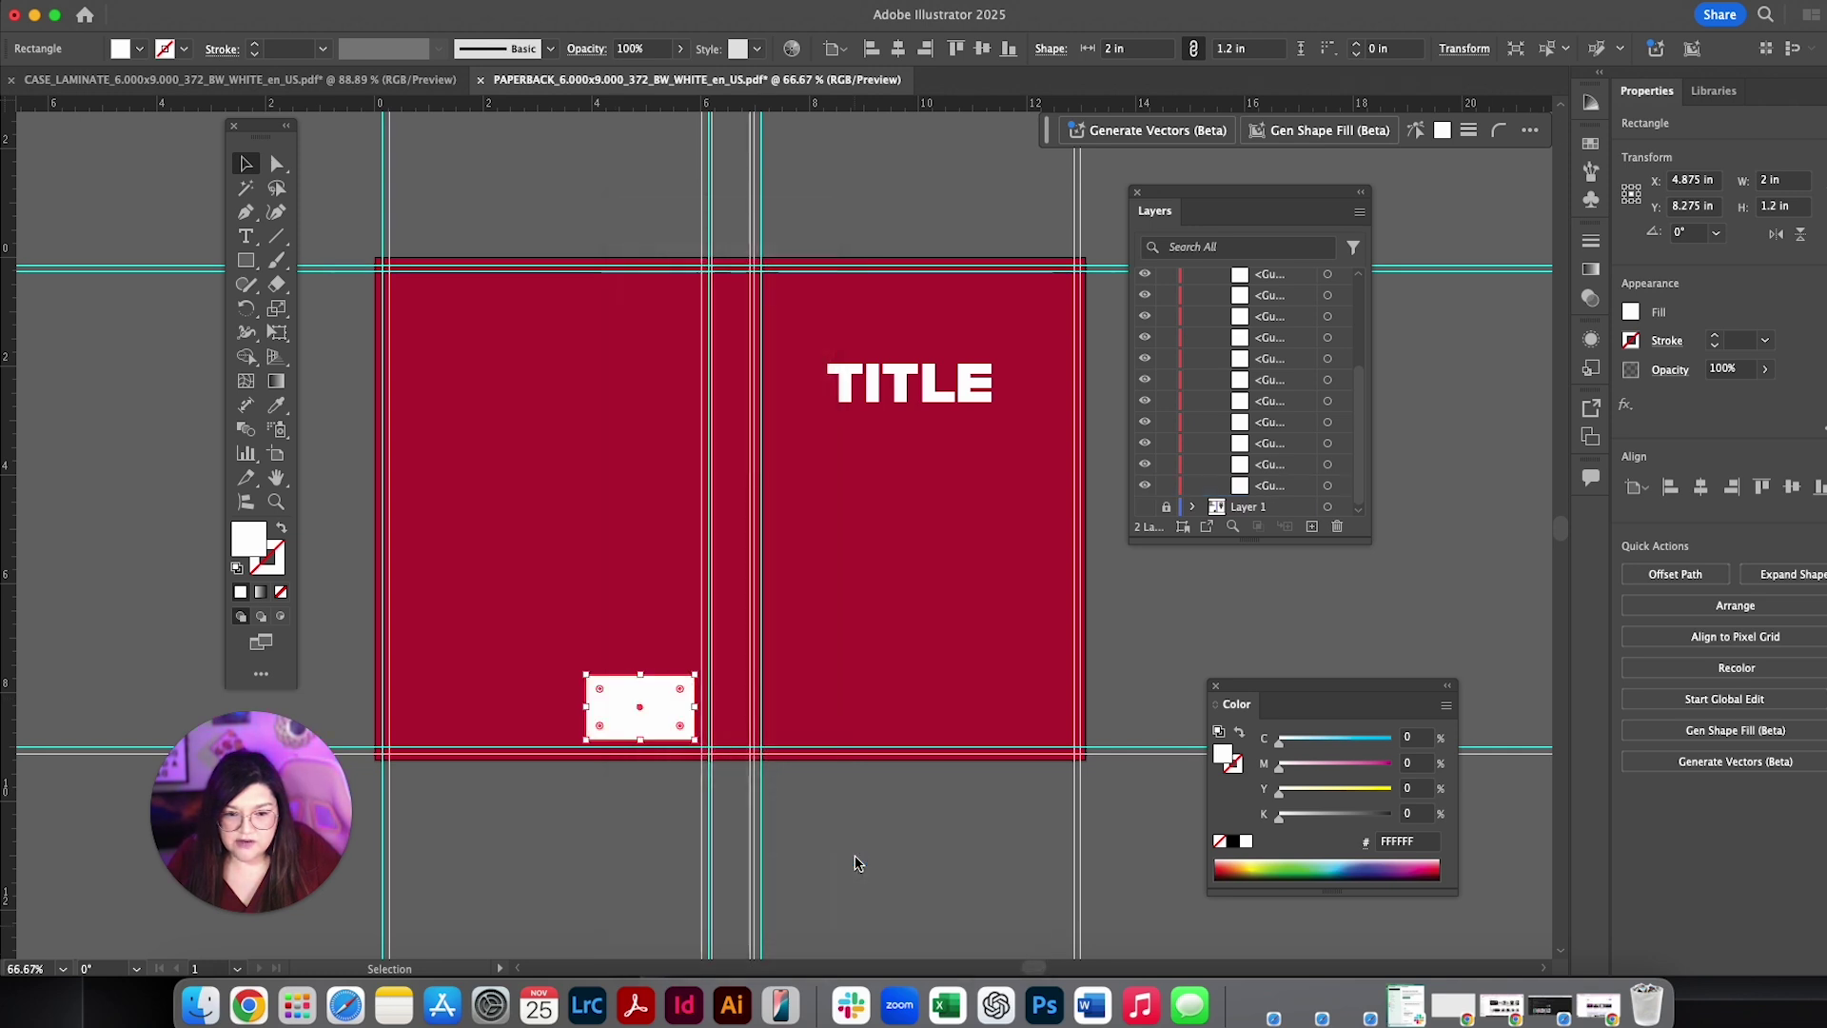
pyautogui.scroll(5, 1184, 461)
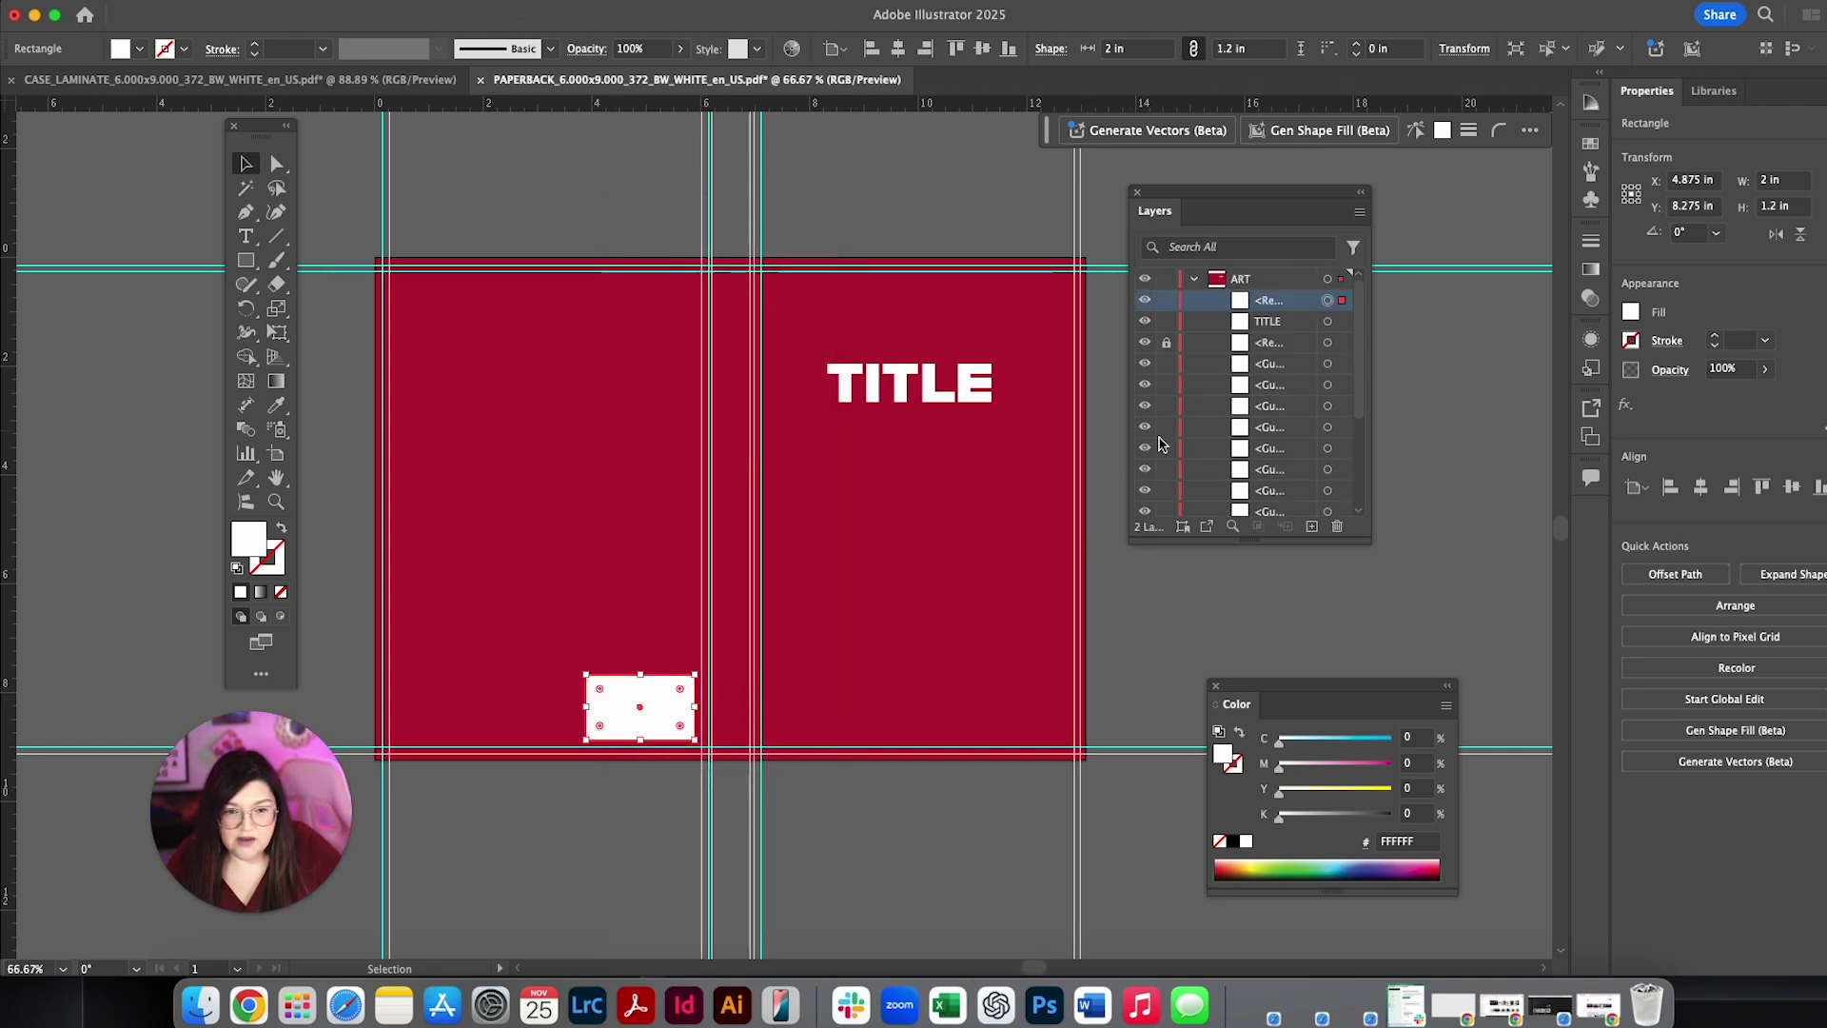
pyautogui.click(1165, 300)
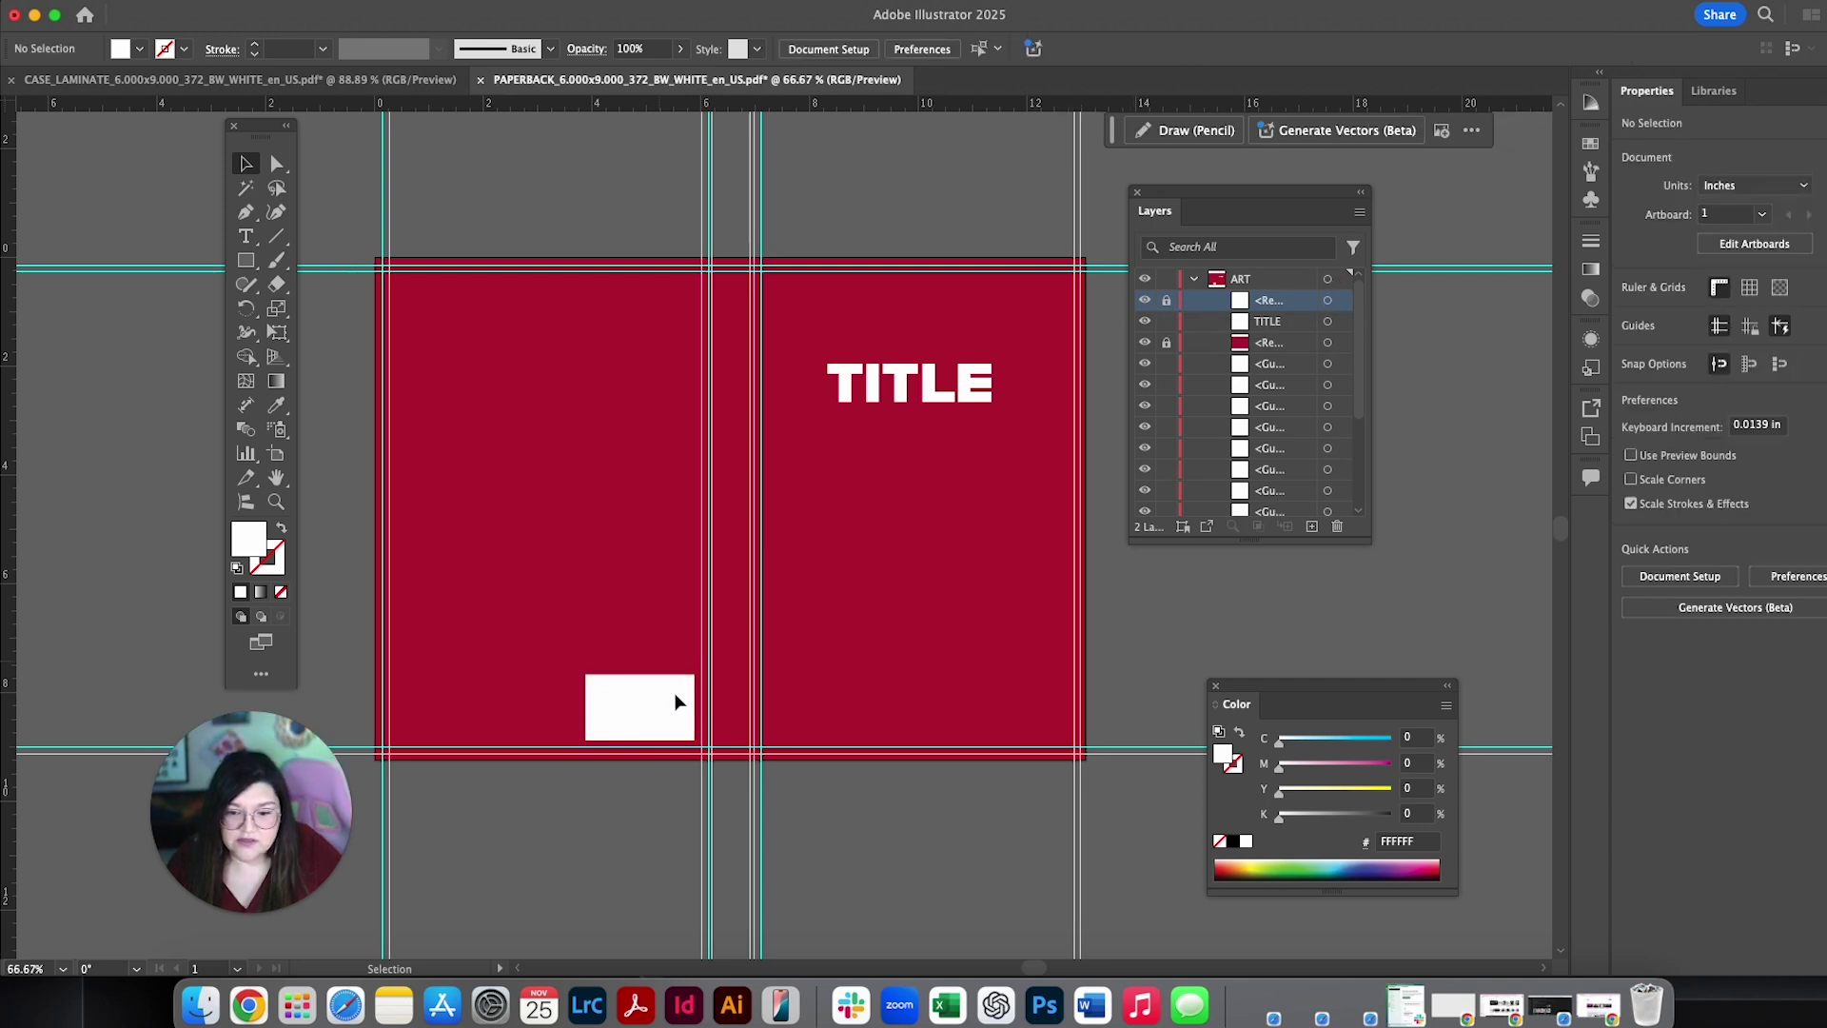
# Step: Move the TITLE text about 0.37 in down on the front cover and deselect it
pyautogui.hscroll(-2, 709, 752)
pyautogui.scroll(-1, 709, 752)
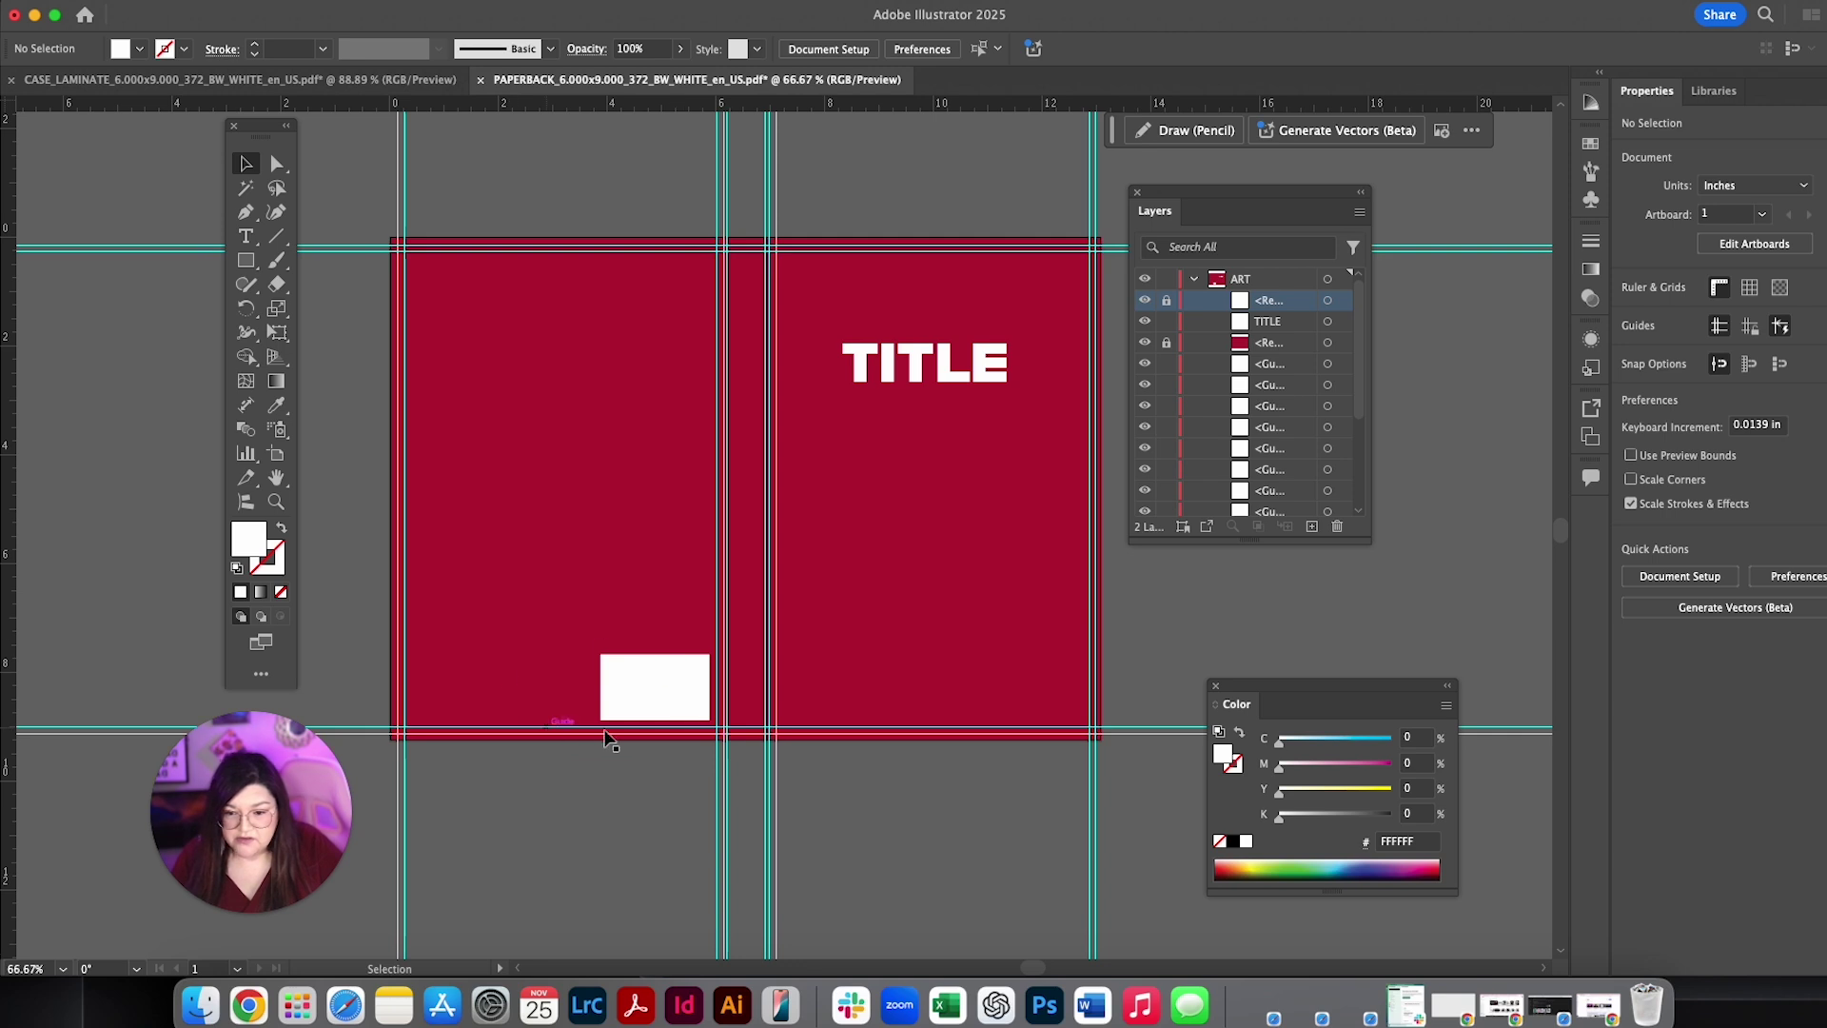
pyautogui.hscroll(-2, 647, 657)
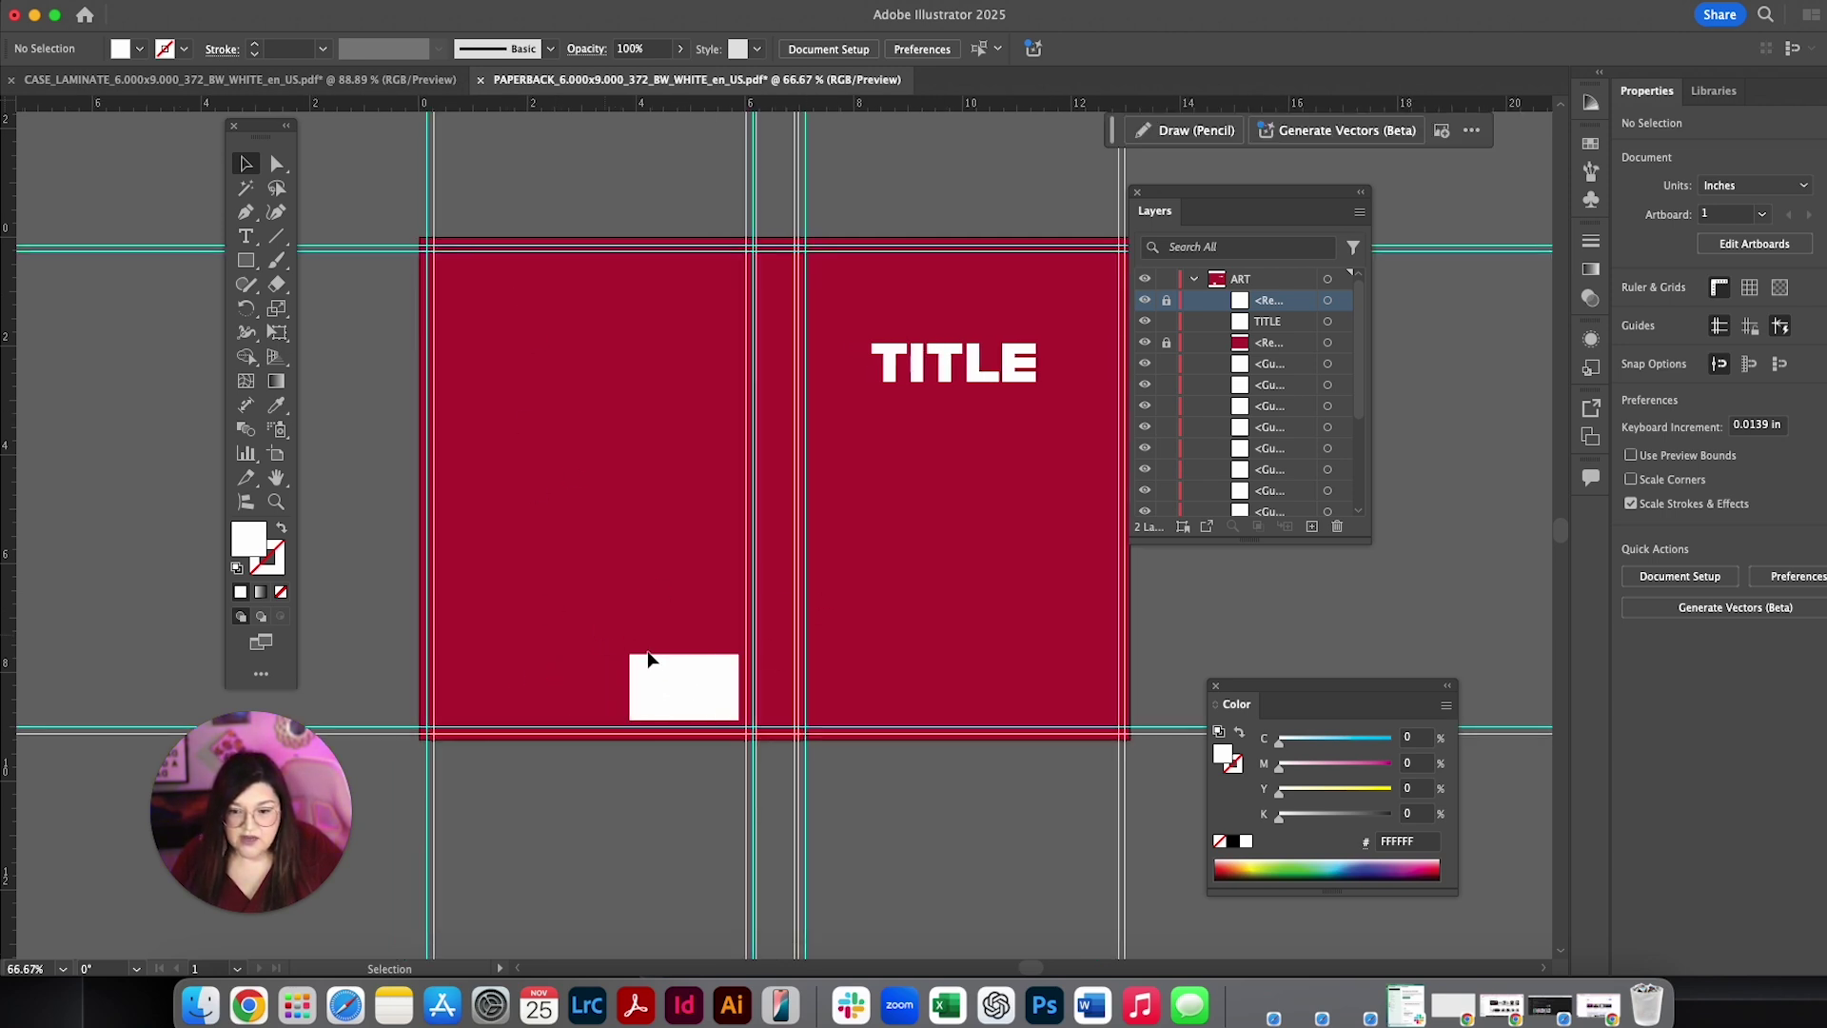
pyautogui.hscroll(2, 632, 687)
pyautogui.moveTo(964, 362); pyautogui.dragTo(926, 377)
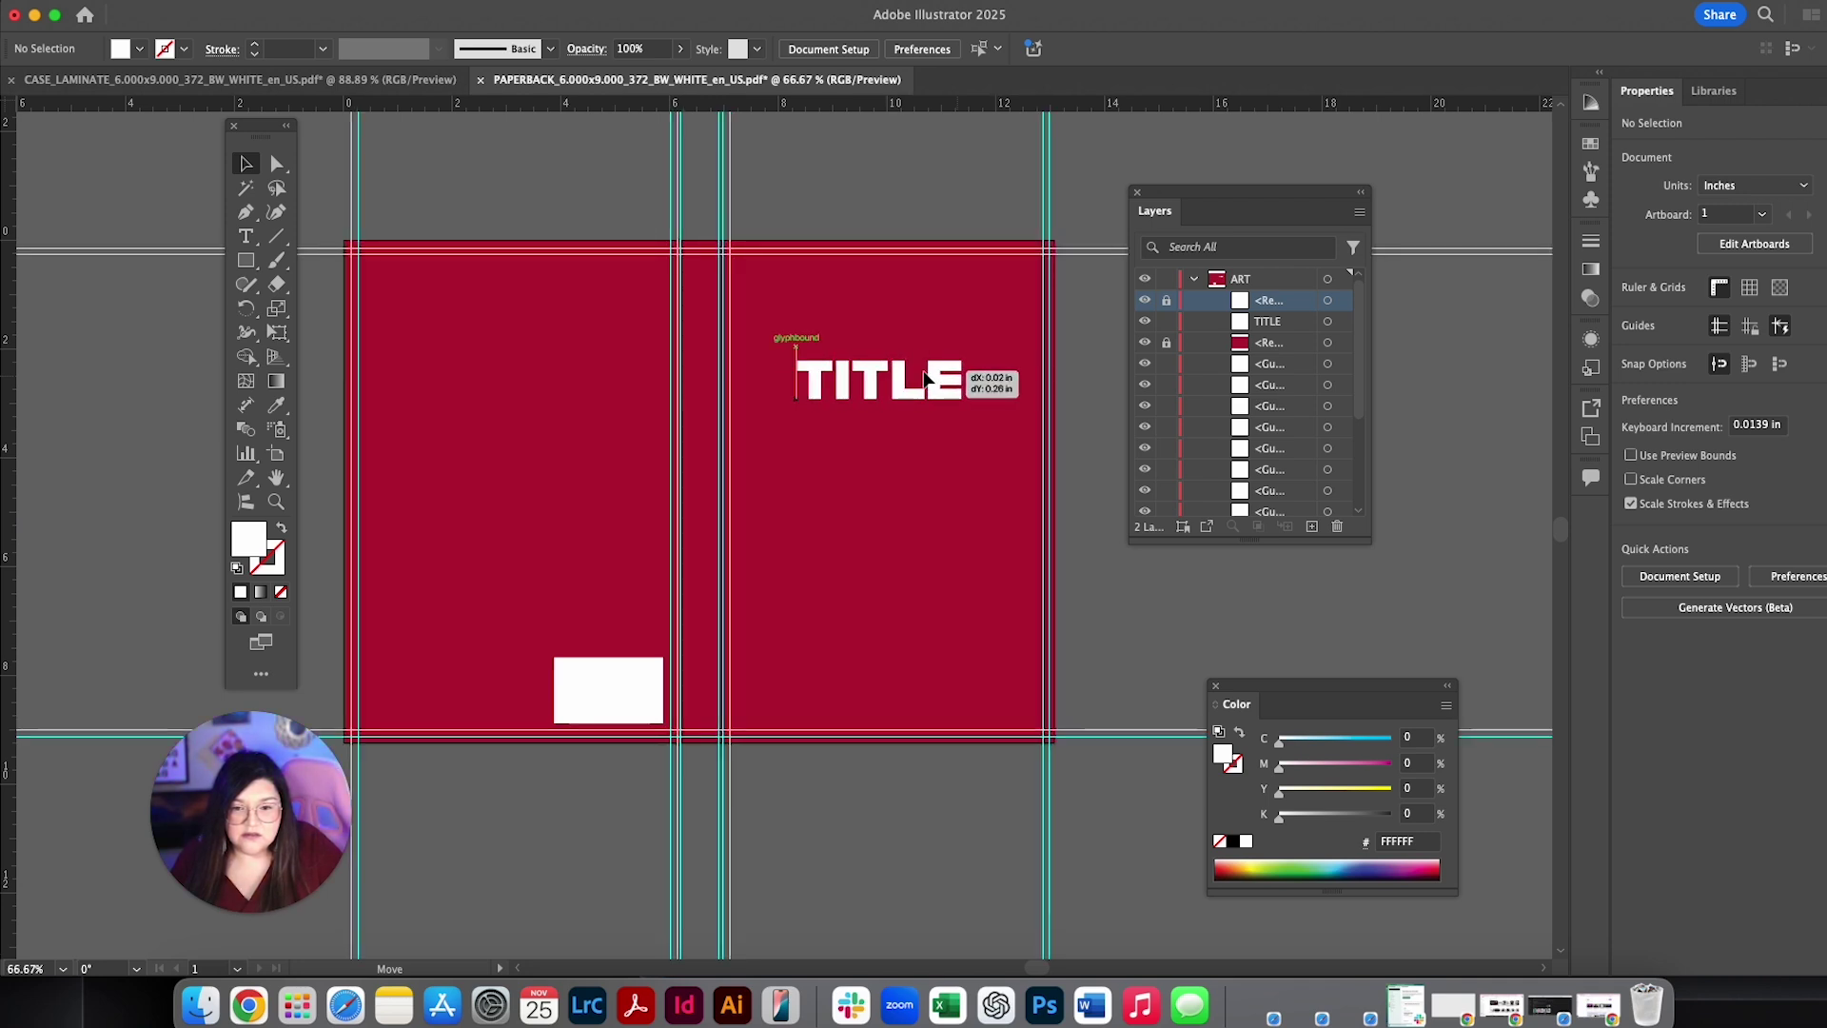
pyautogui.moveTo(926, 378); pyautogui.dragTo(926, 379)
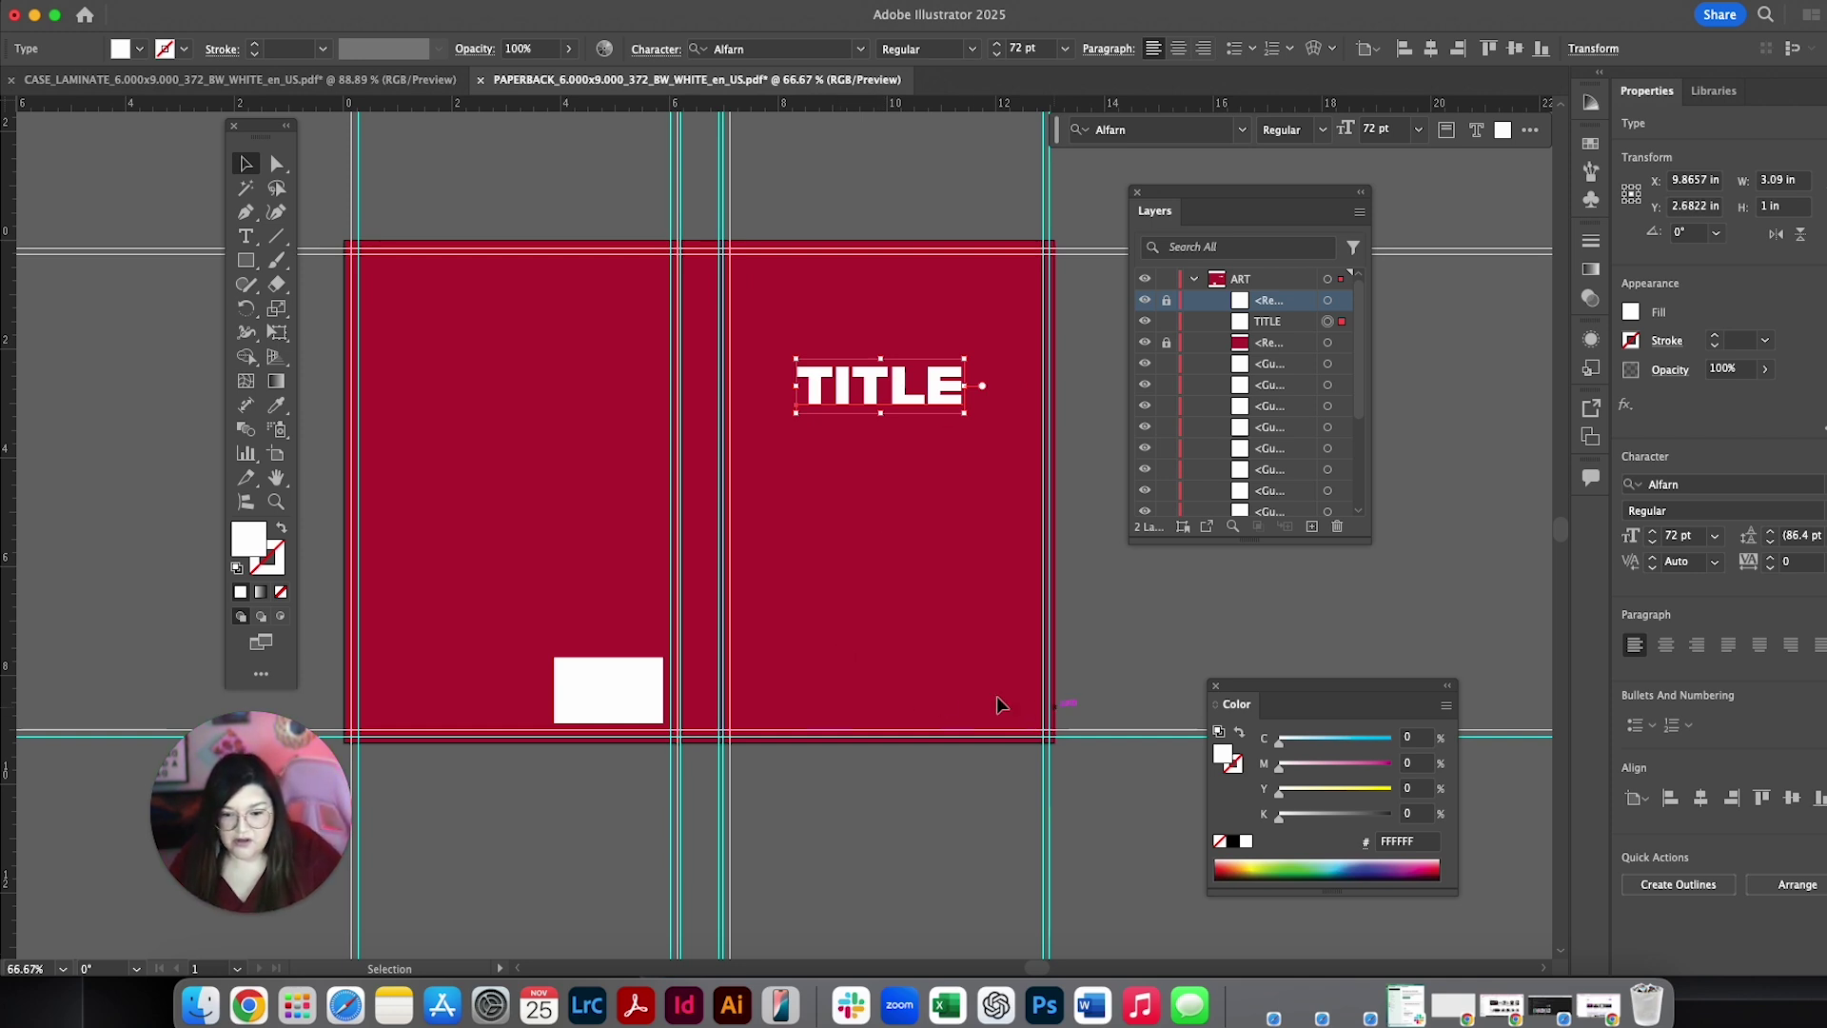
pyautogui.click(443, 333)
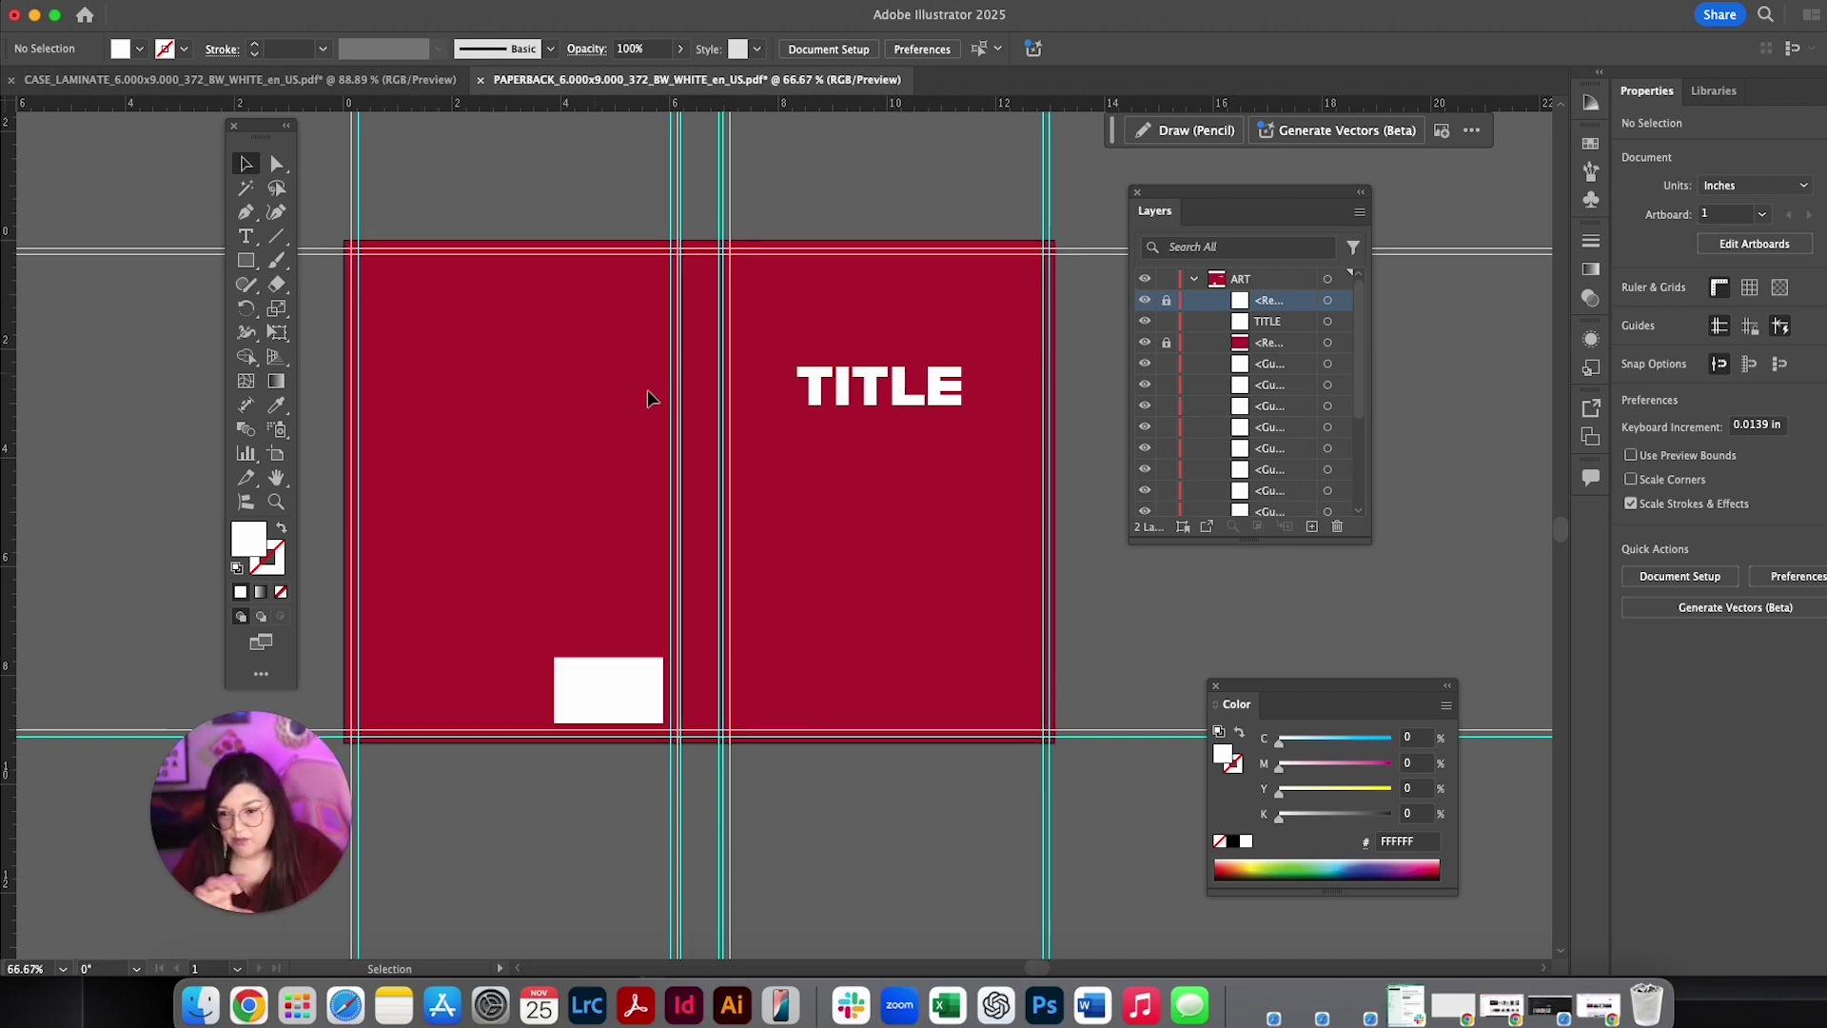
# Step: Draw an area type box about 4.69 x 2.93 in on the upper back cover and set its placeholder text to Avenir Roman
pyautogui.click(245, 237)
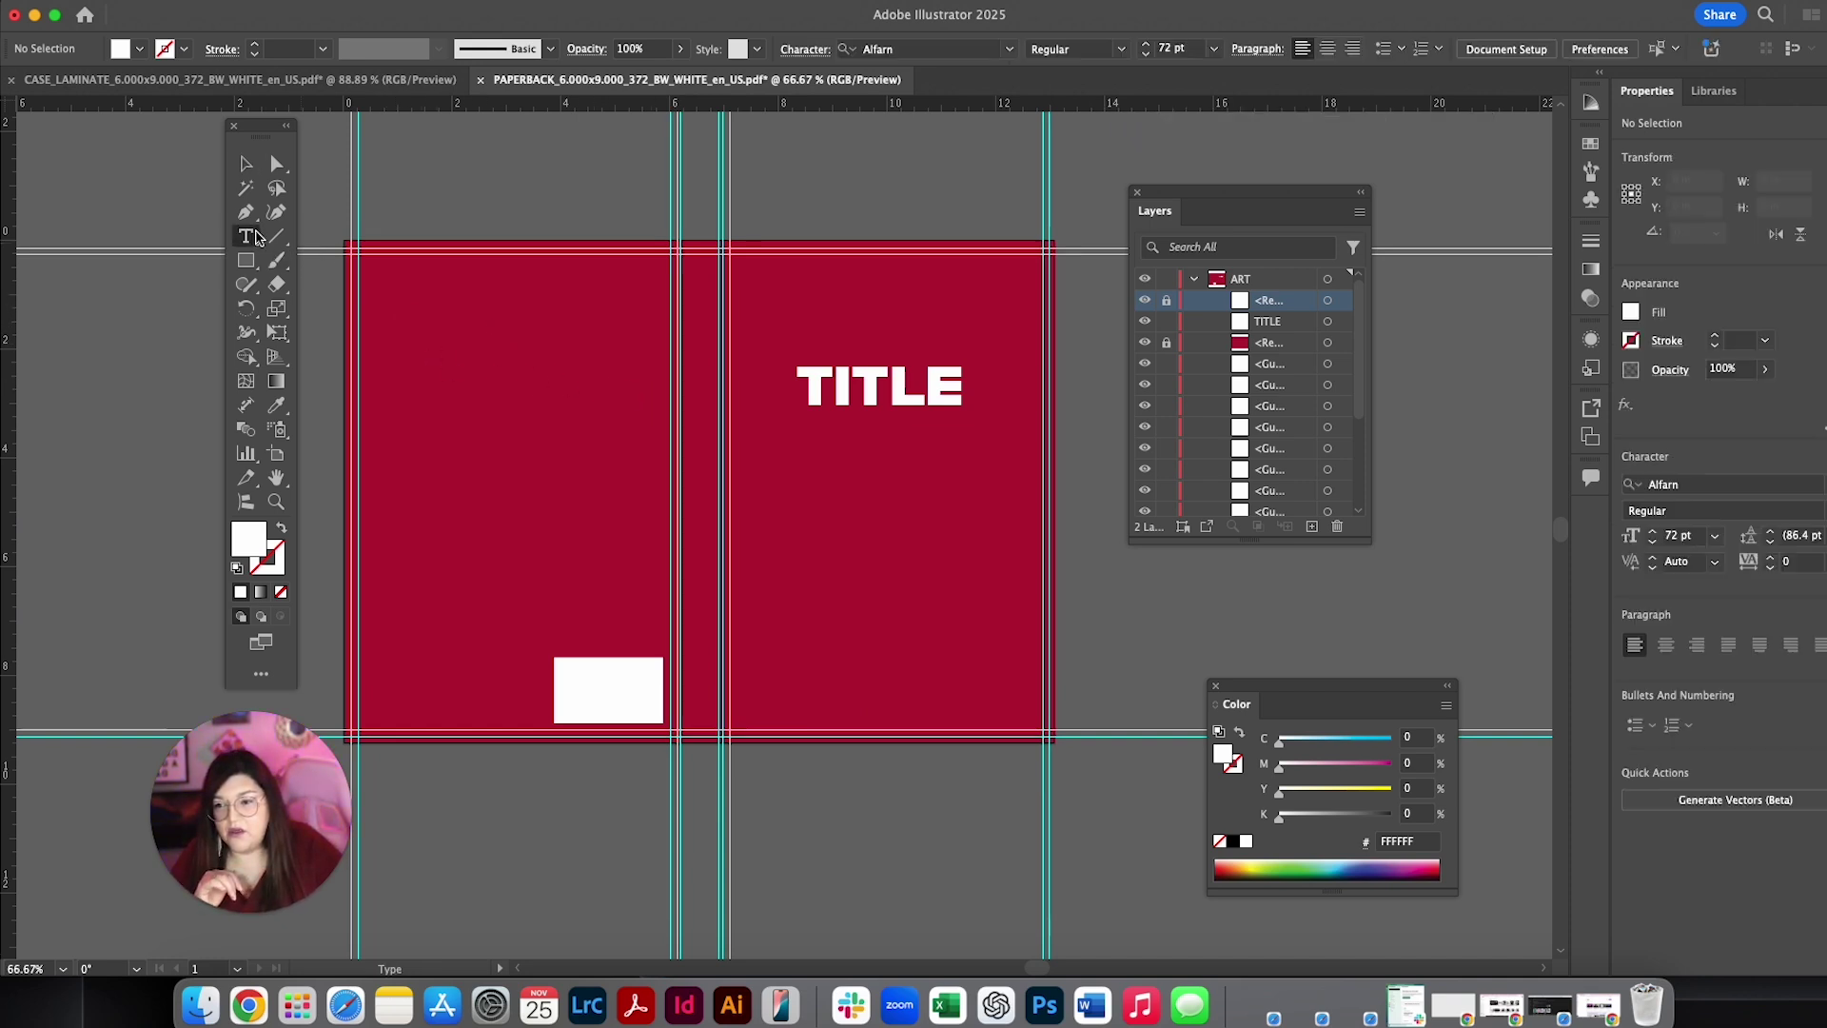
pyautogui.moveTo(386, 322); pyautogui.dragTo(653, 489)
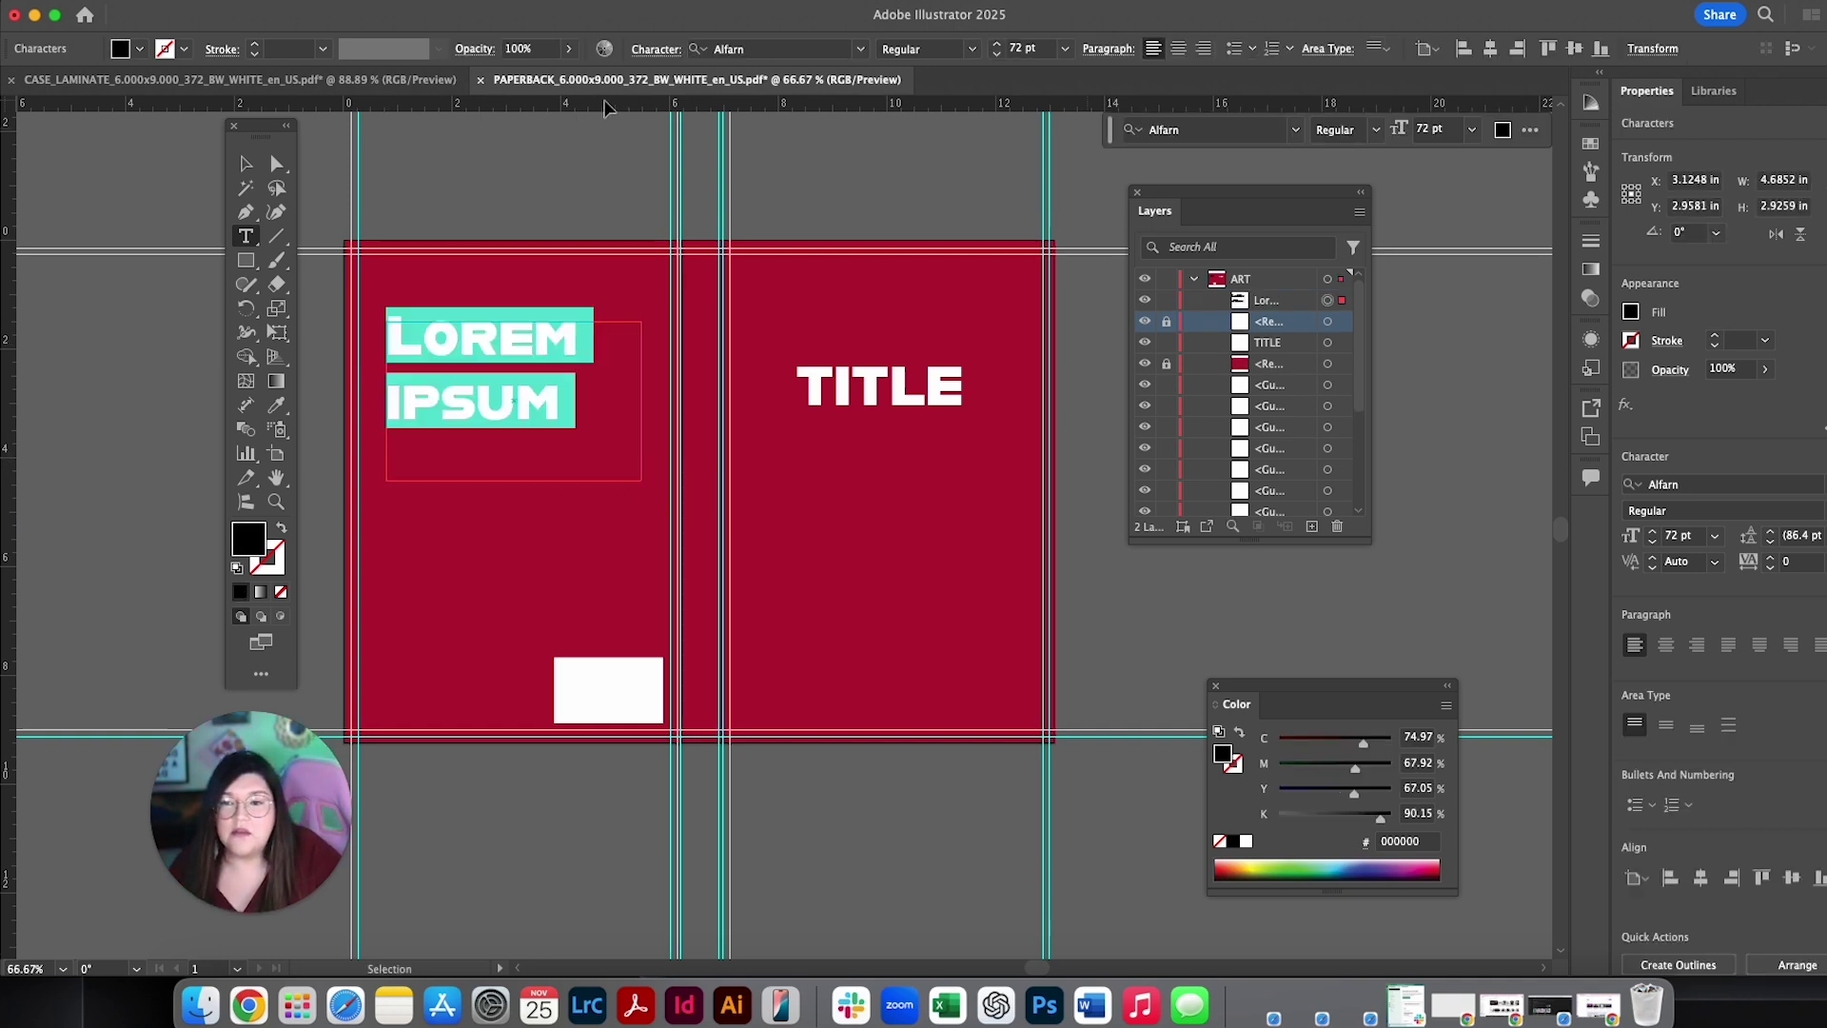
pyautogui.click(860, 48)
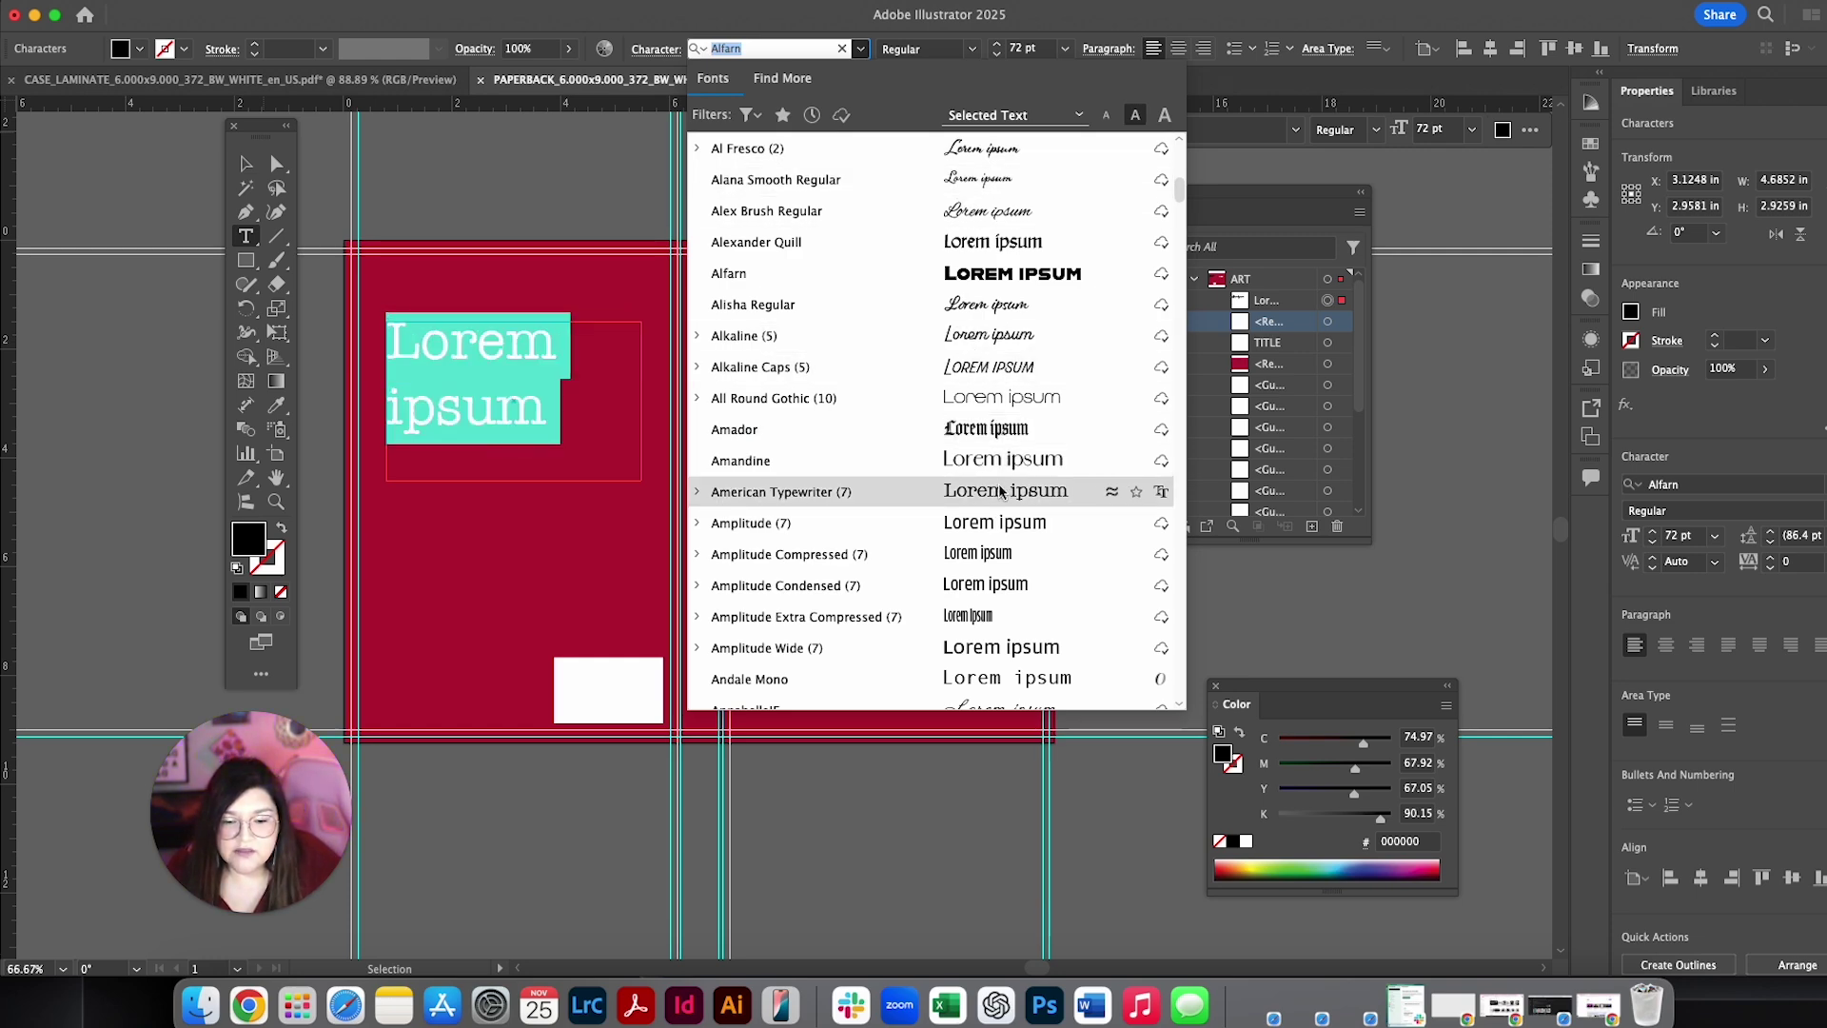
pyautogui.scroll(-2, 1000, 491)
pyautogui.scroll(-5, 999, 491)
pyautogui.scroll(-5, 999, 492)
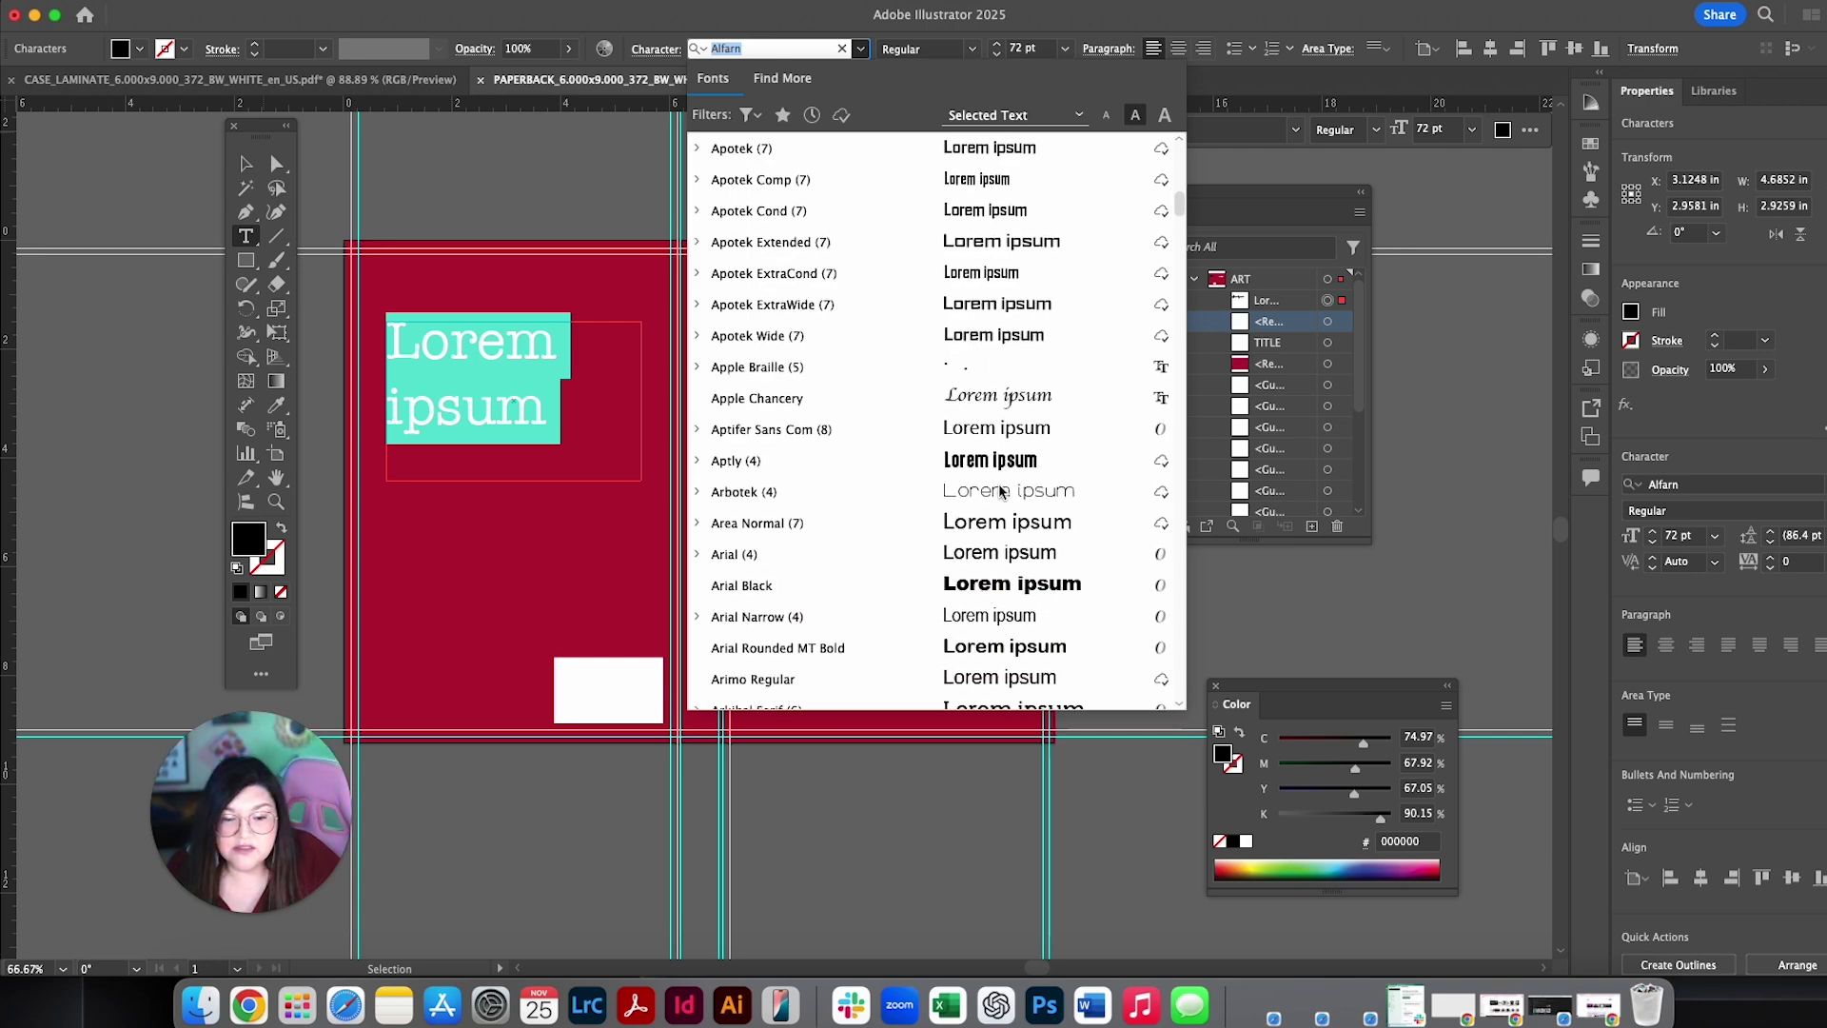
pyautogui.scroll(-6, 1002, 491)
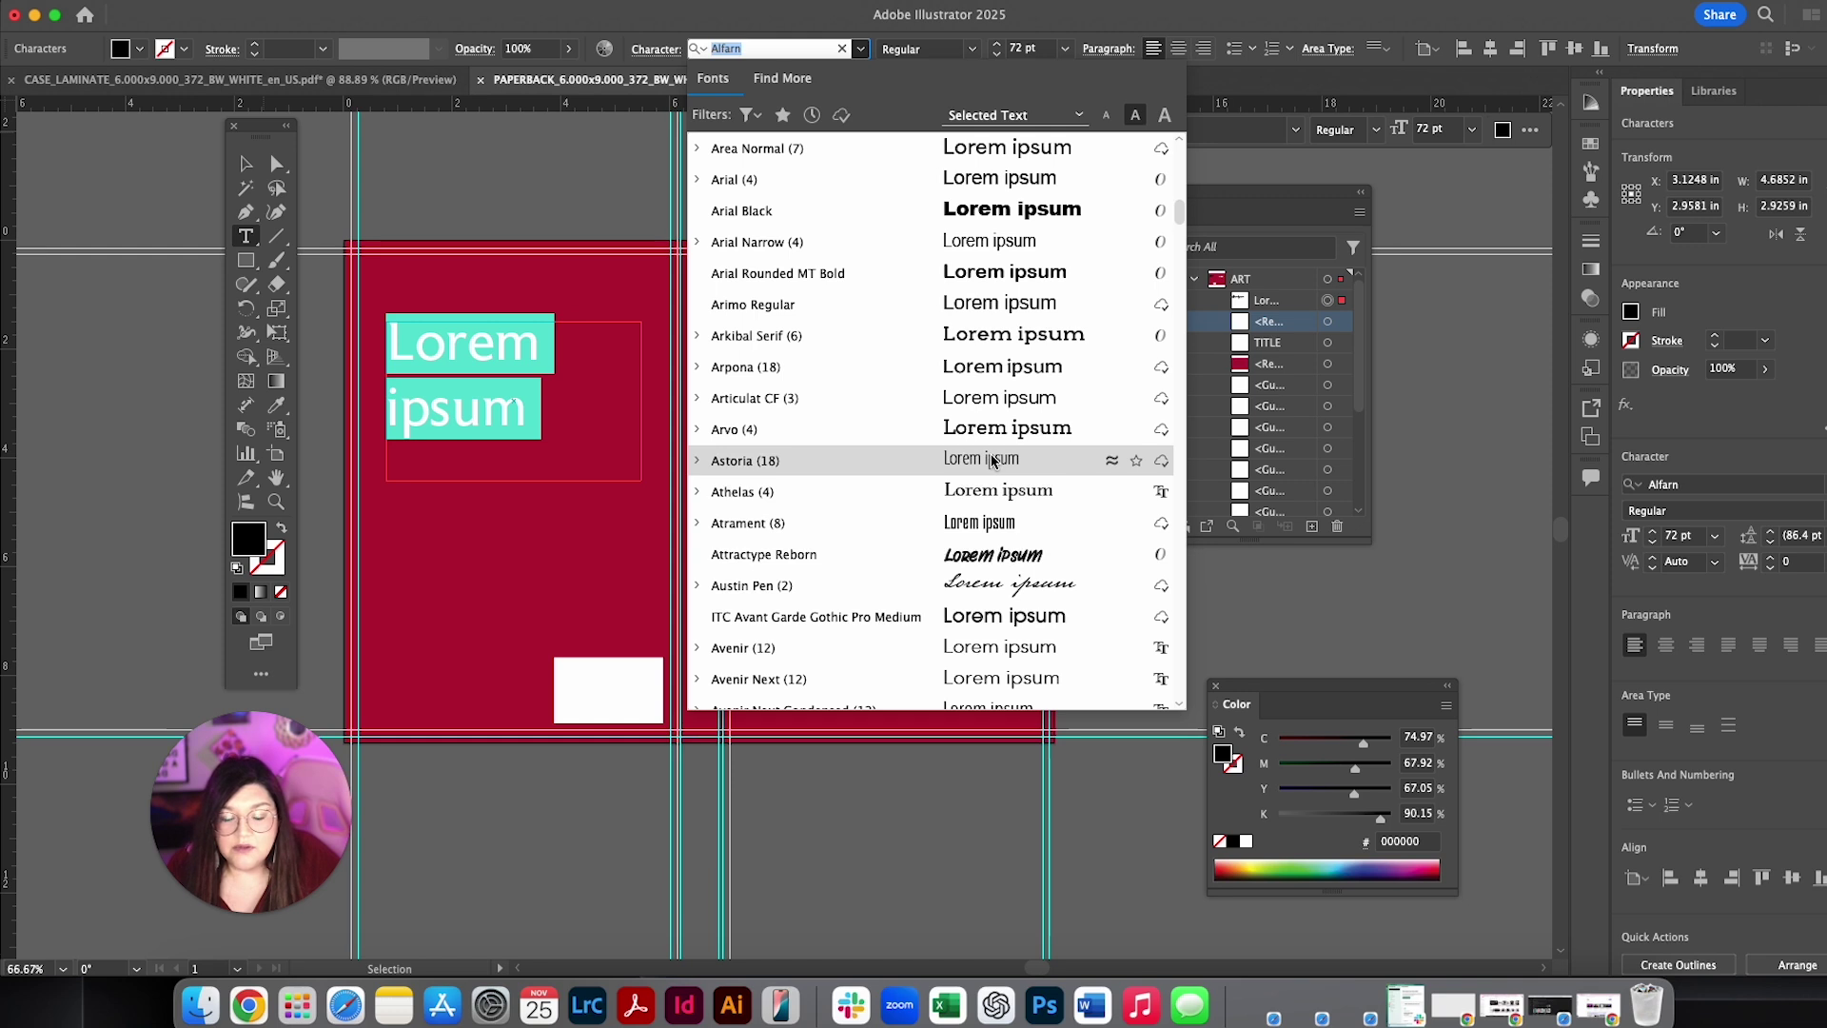
pyautogui.scroll(-3, 1015, 468)
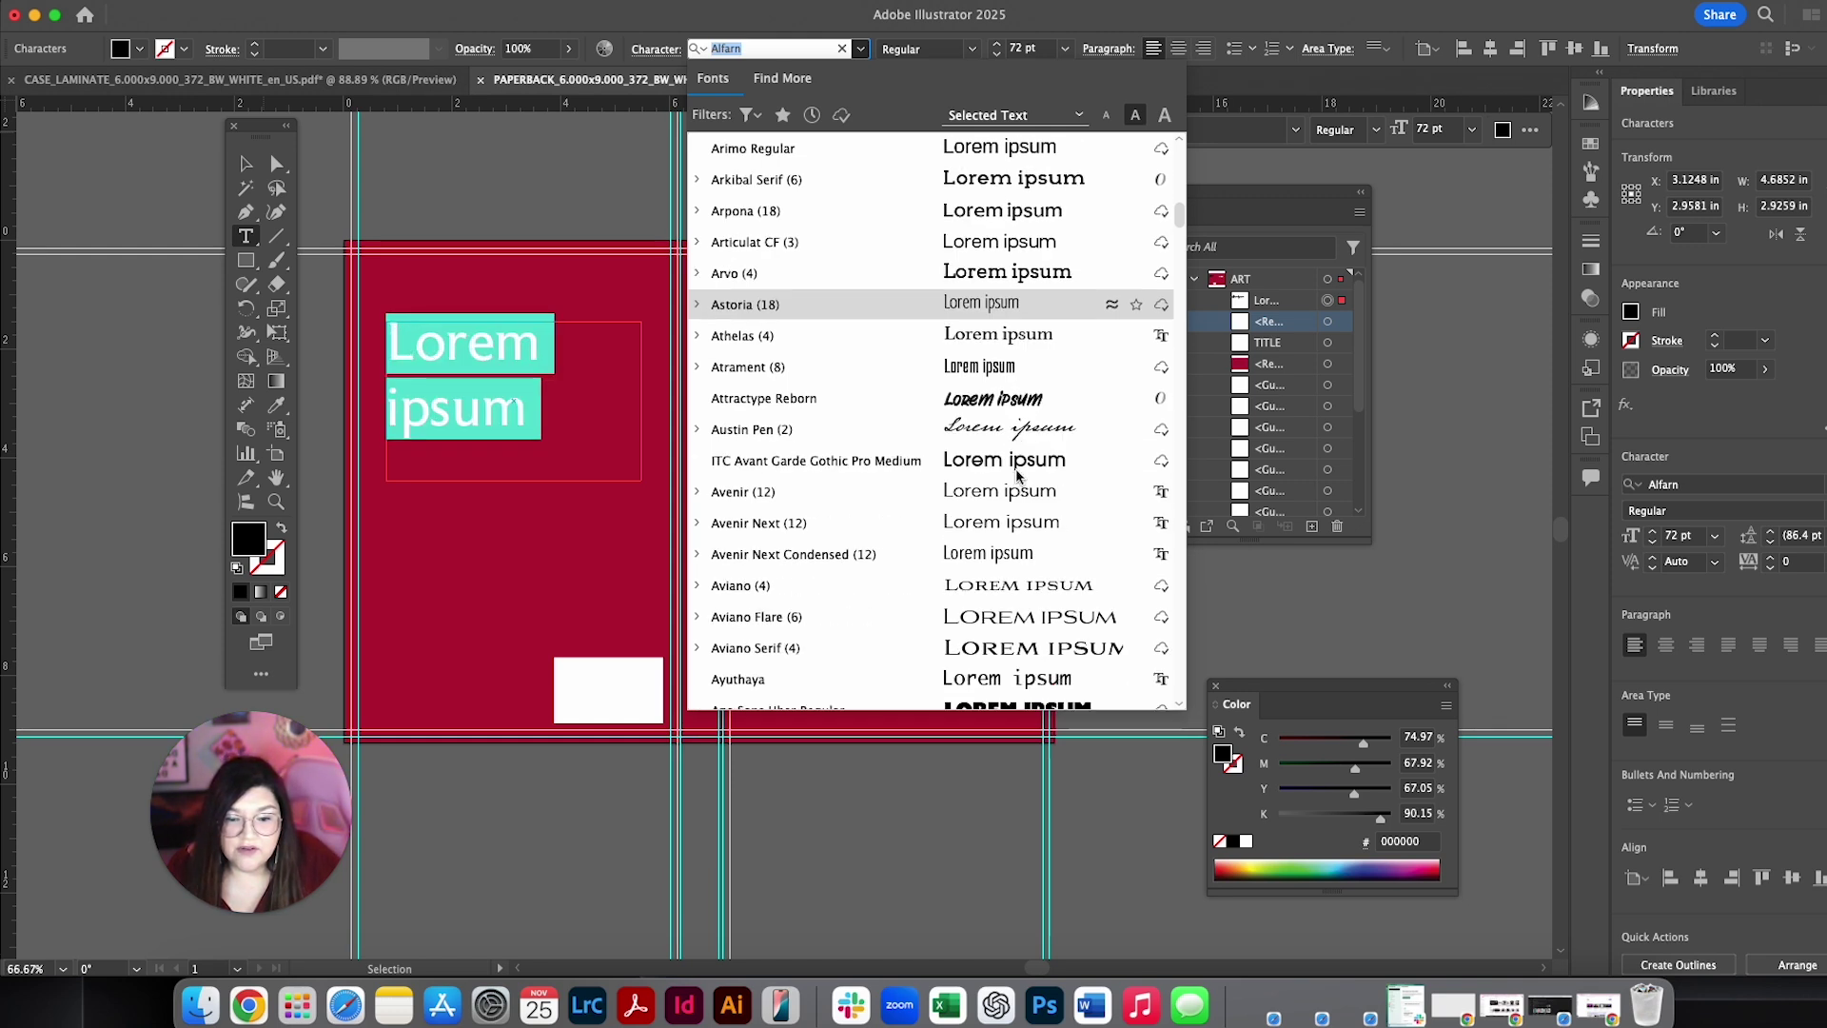
pyautogui.click(1016, 491)
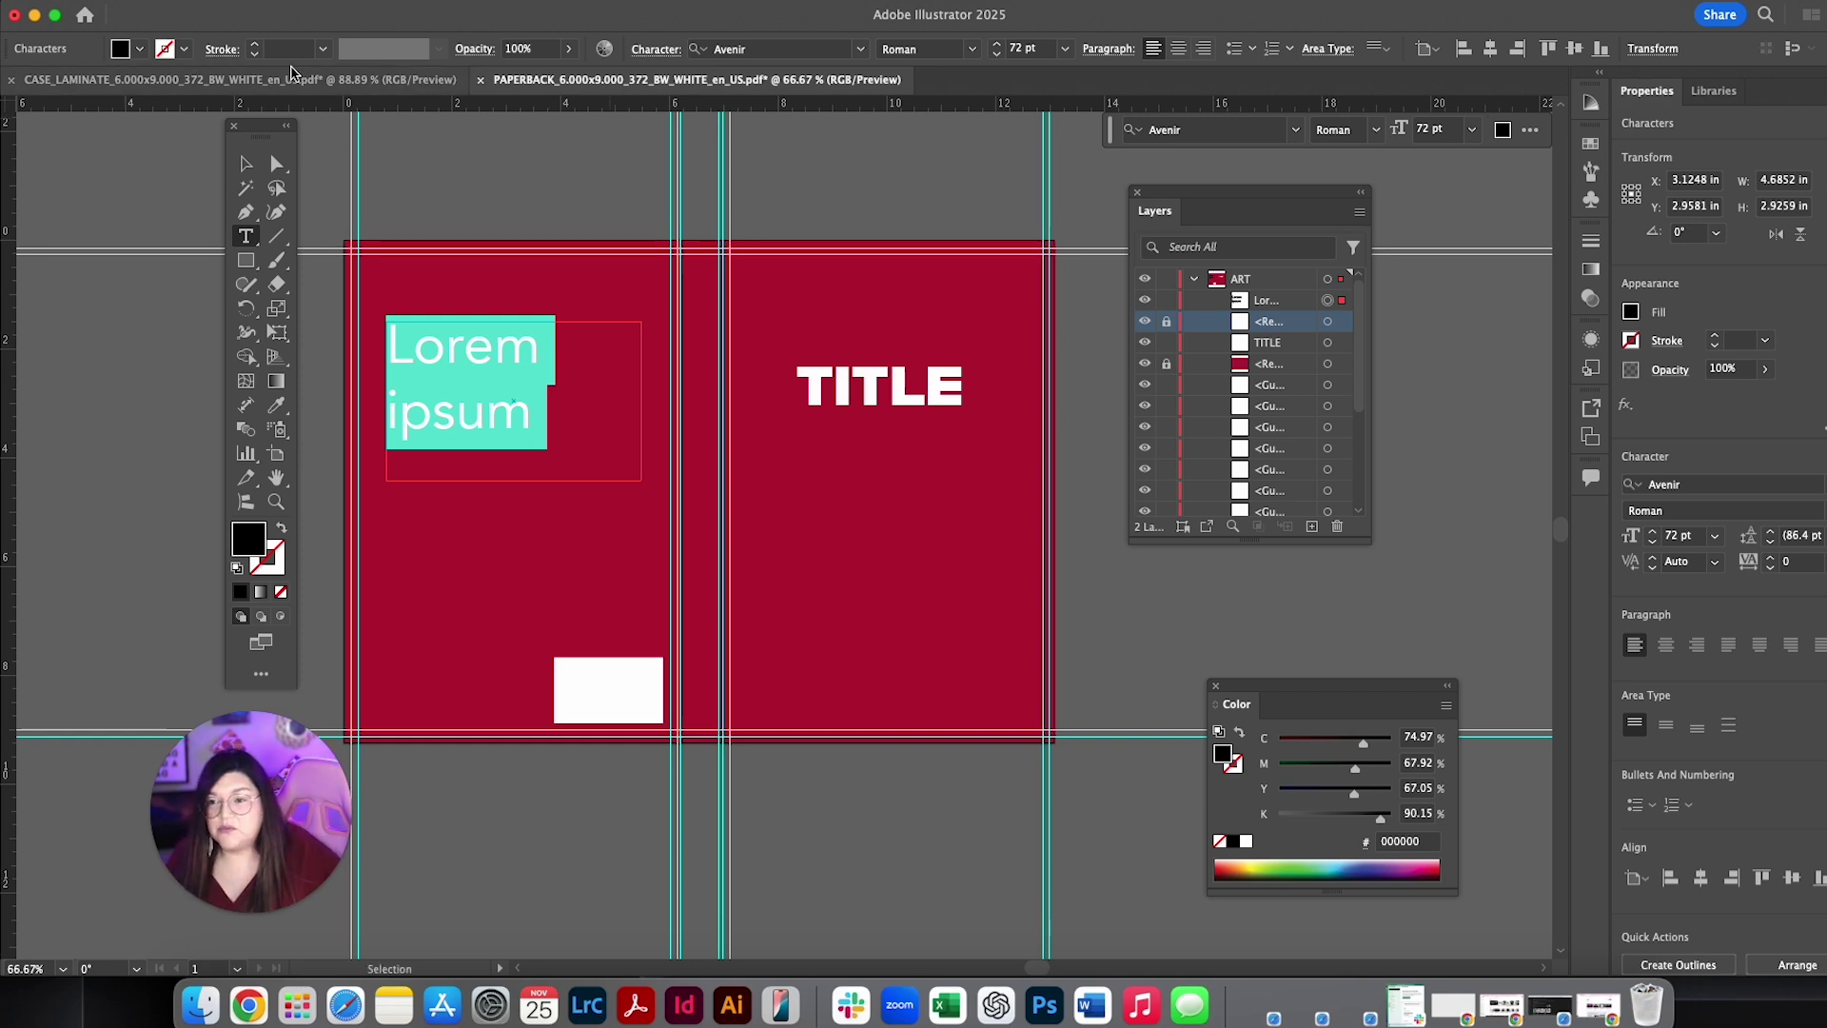
# Step: Recolor the back-cover placeholder text with a white fill (FFFFFF) and set its size to 14 pt
pyautogui.click(140, 51)
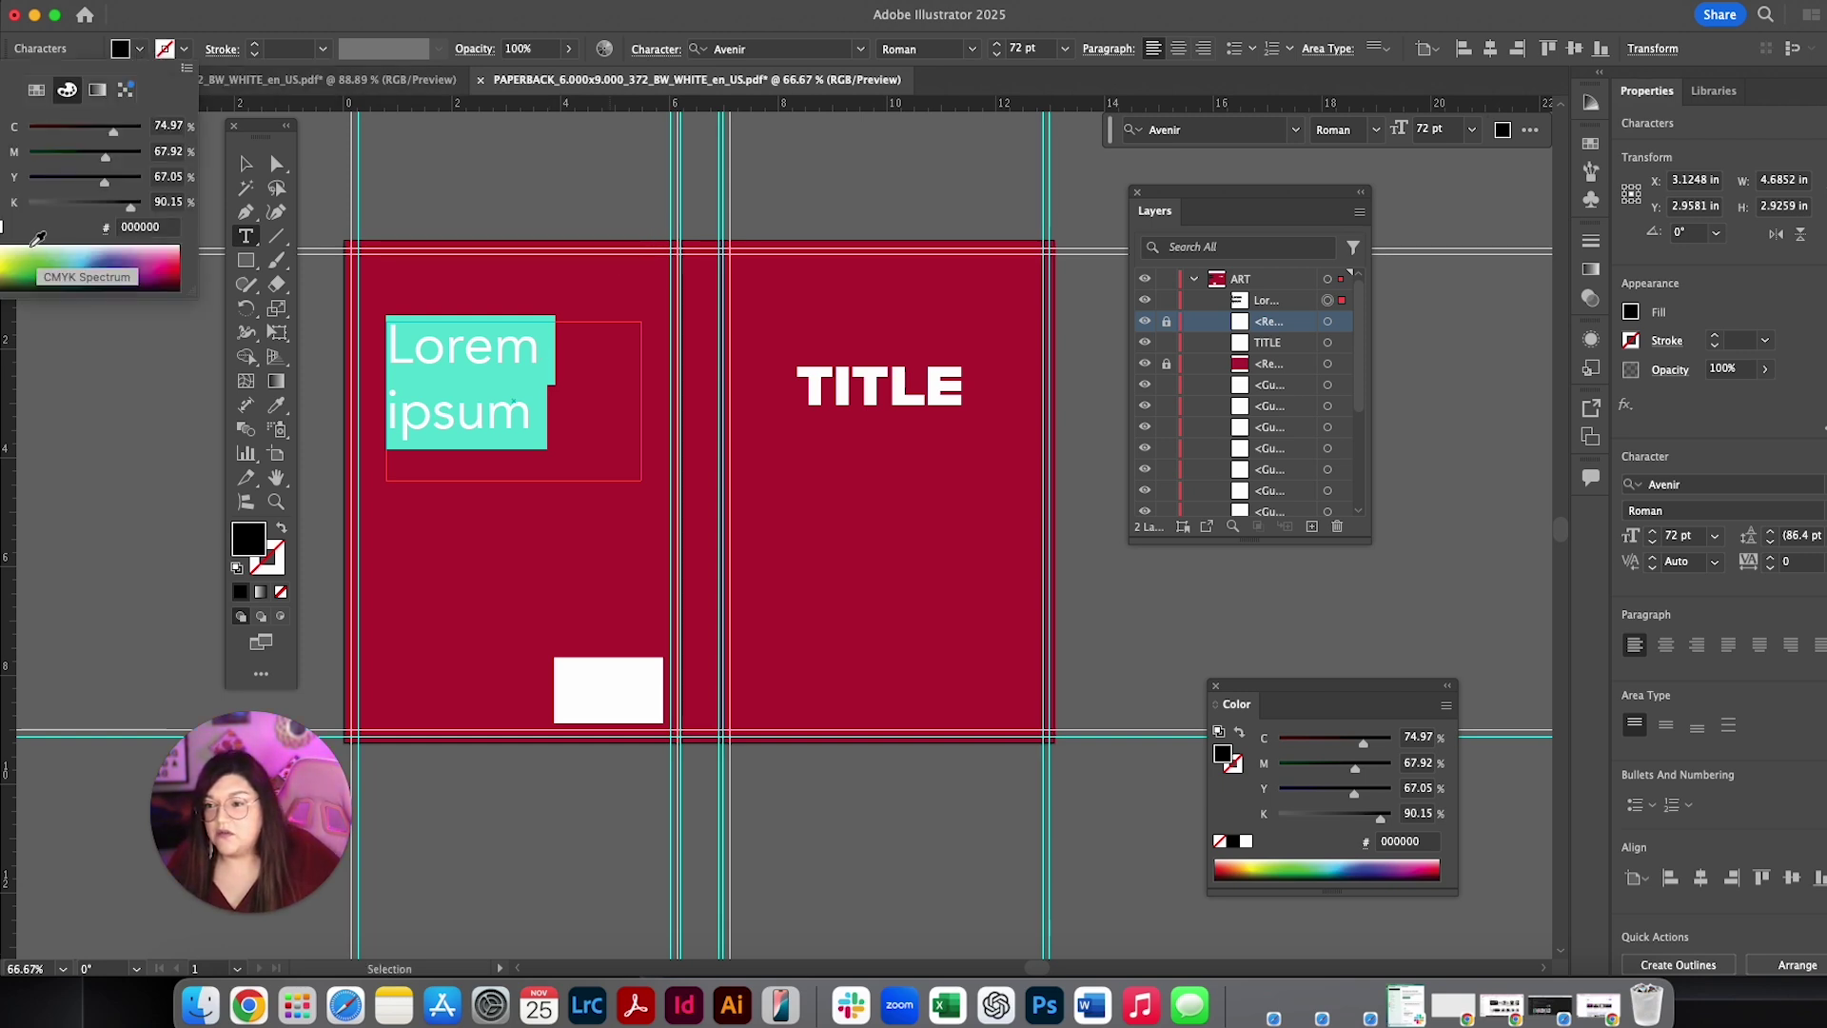
pyautogui.click(3, 228)
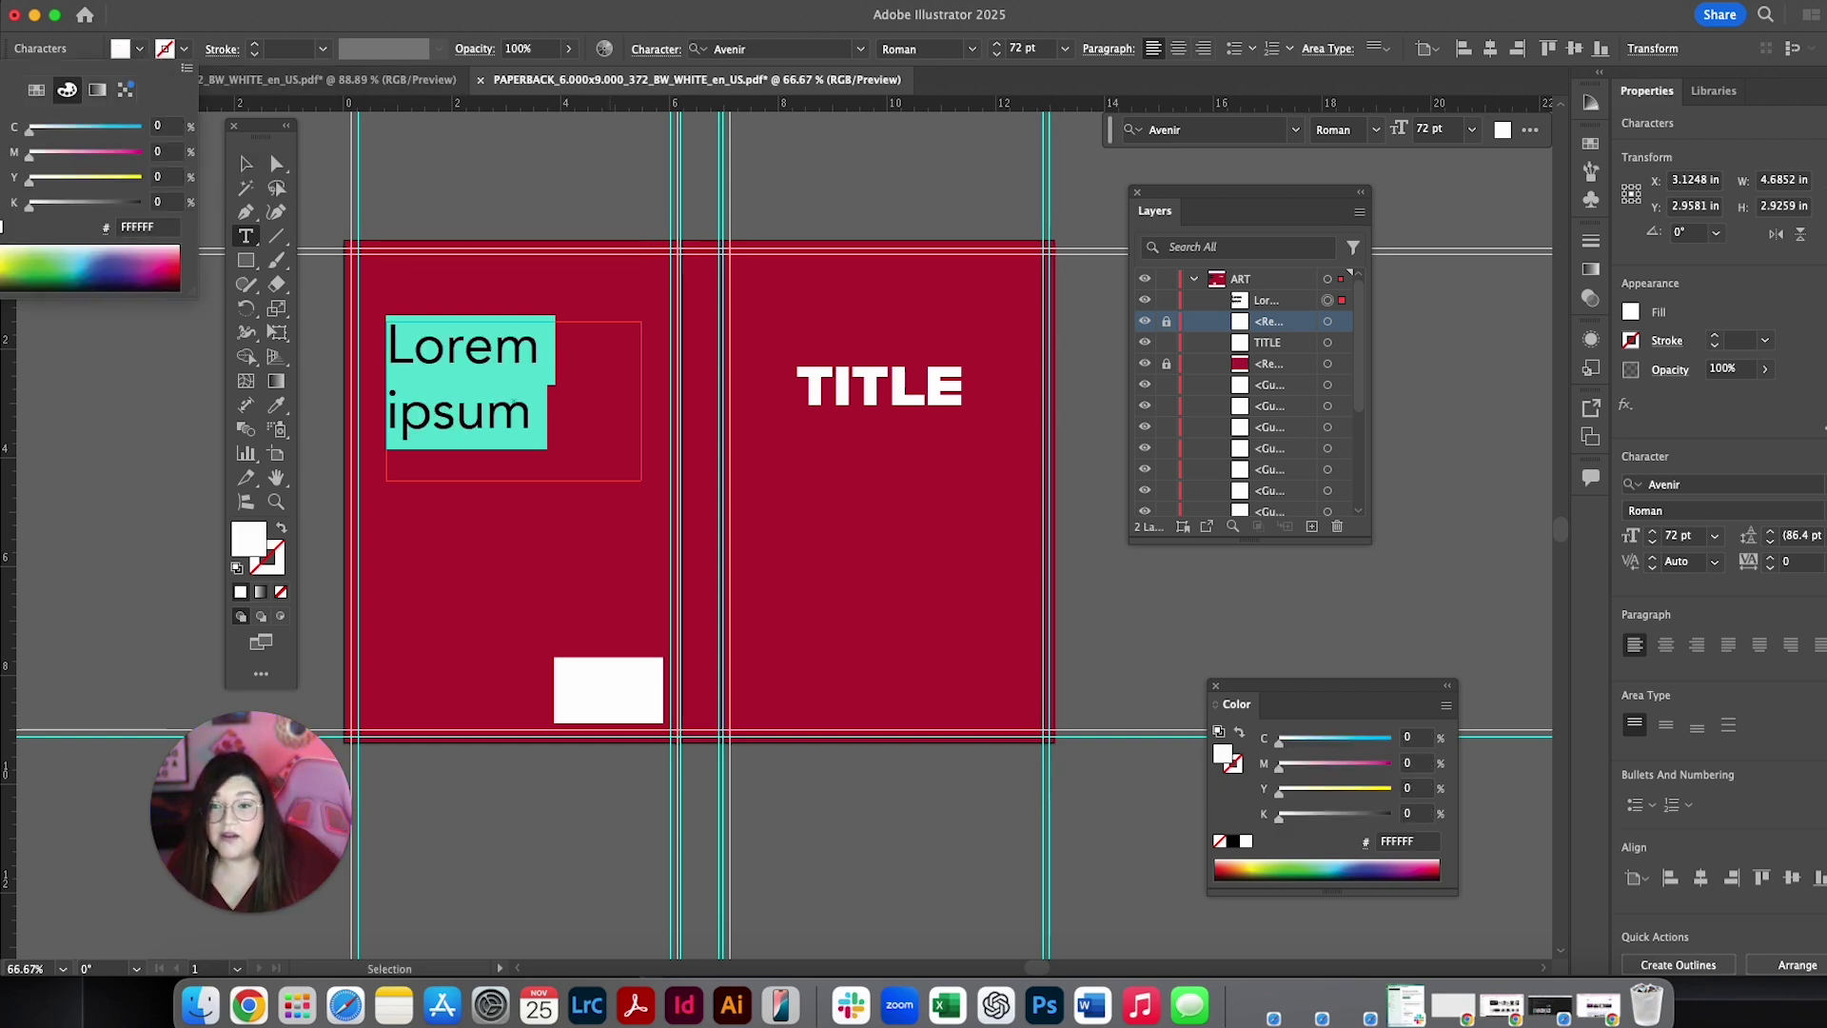
pyautogui.click(1066, 48)
pyautogui.click(1065, 48)
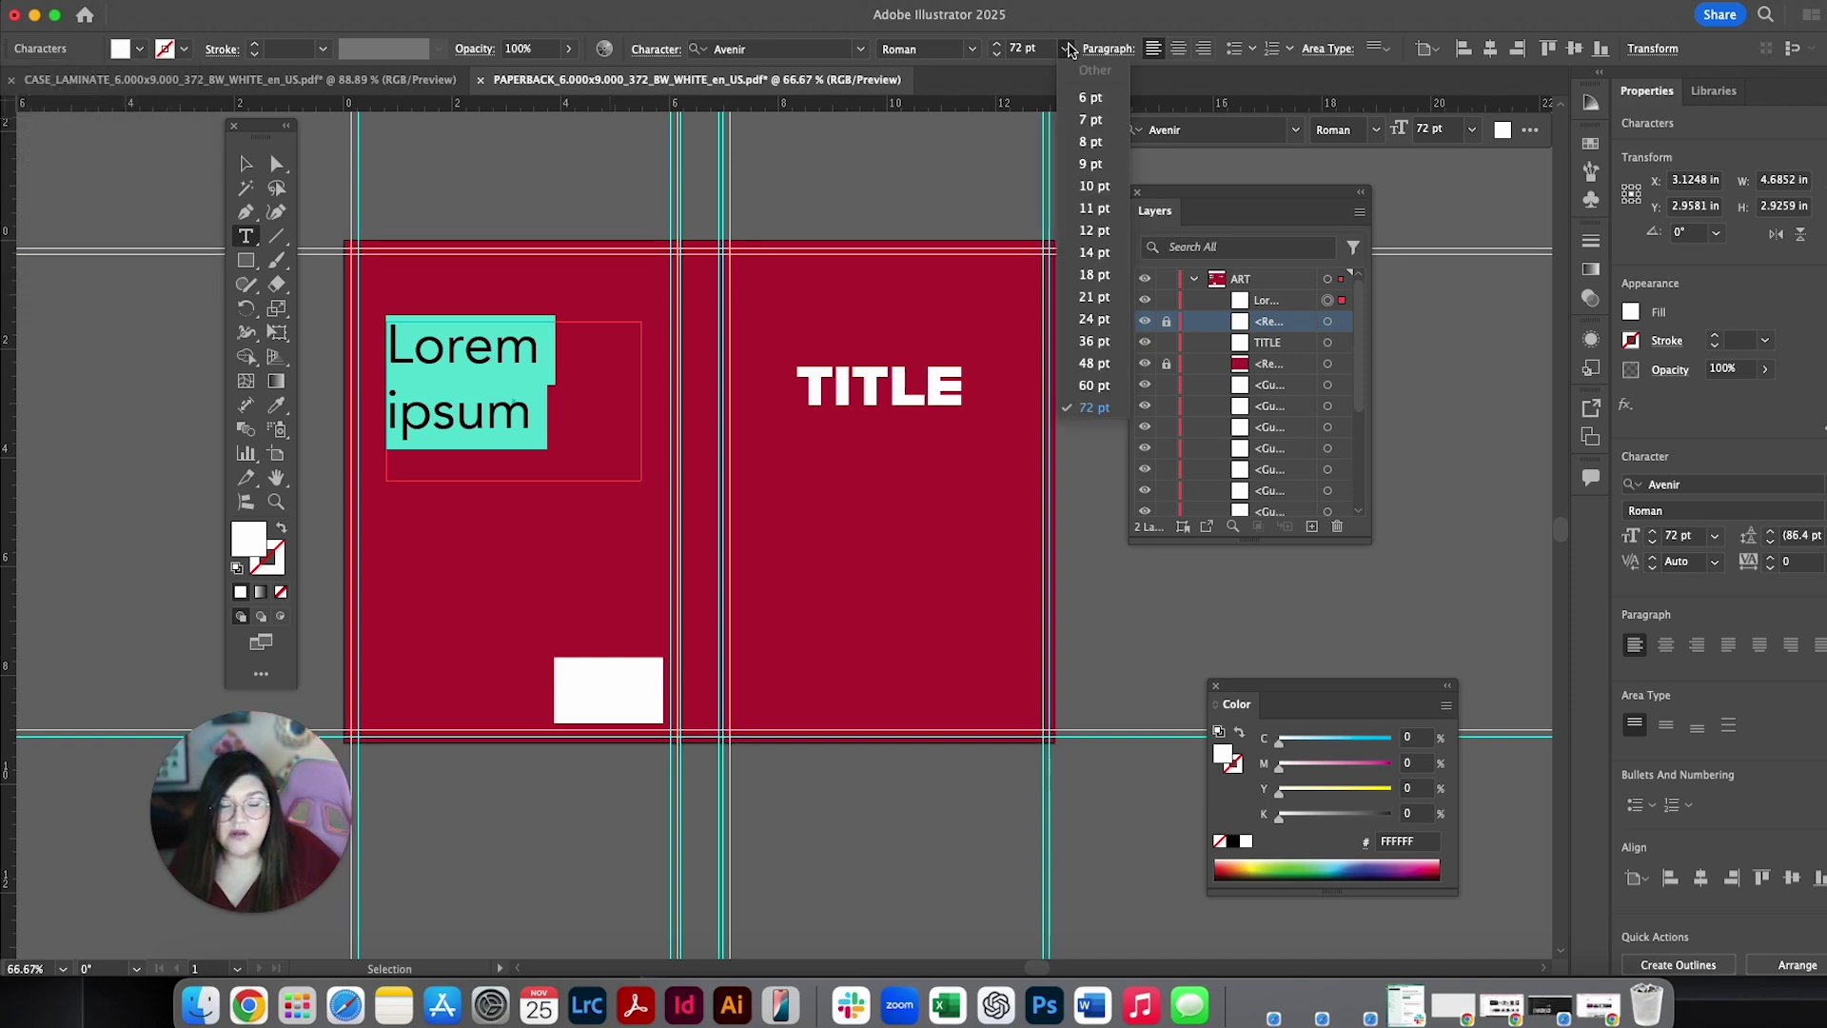
pyautogui.click(1094, 252)
# Step: Fill the back-cover text box with placeholder text
pyautogui.rightClick(401, 347)
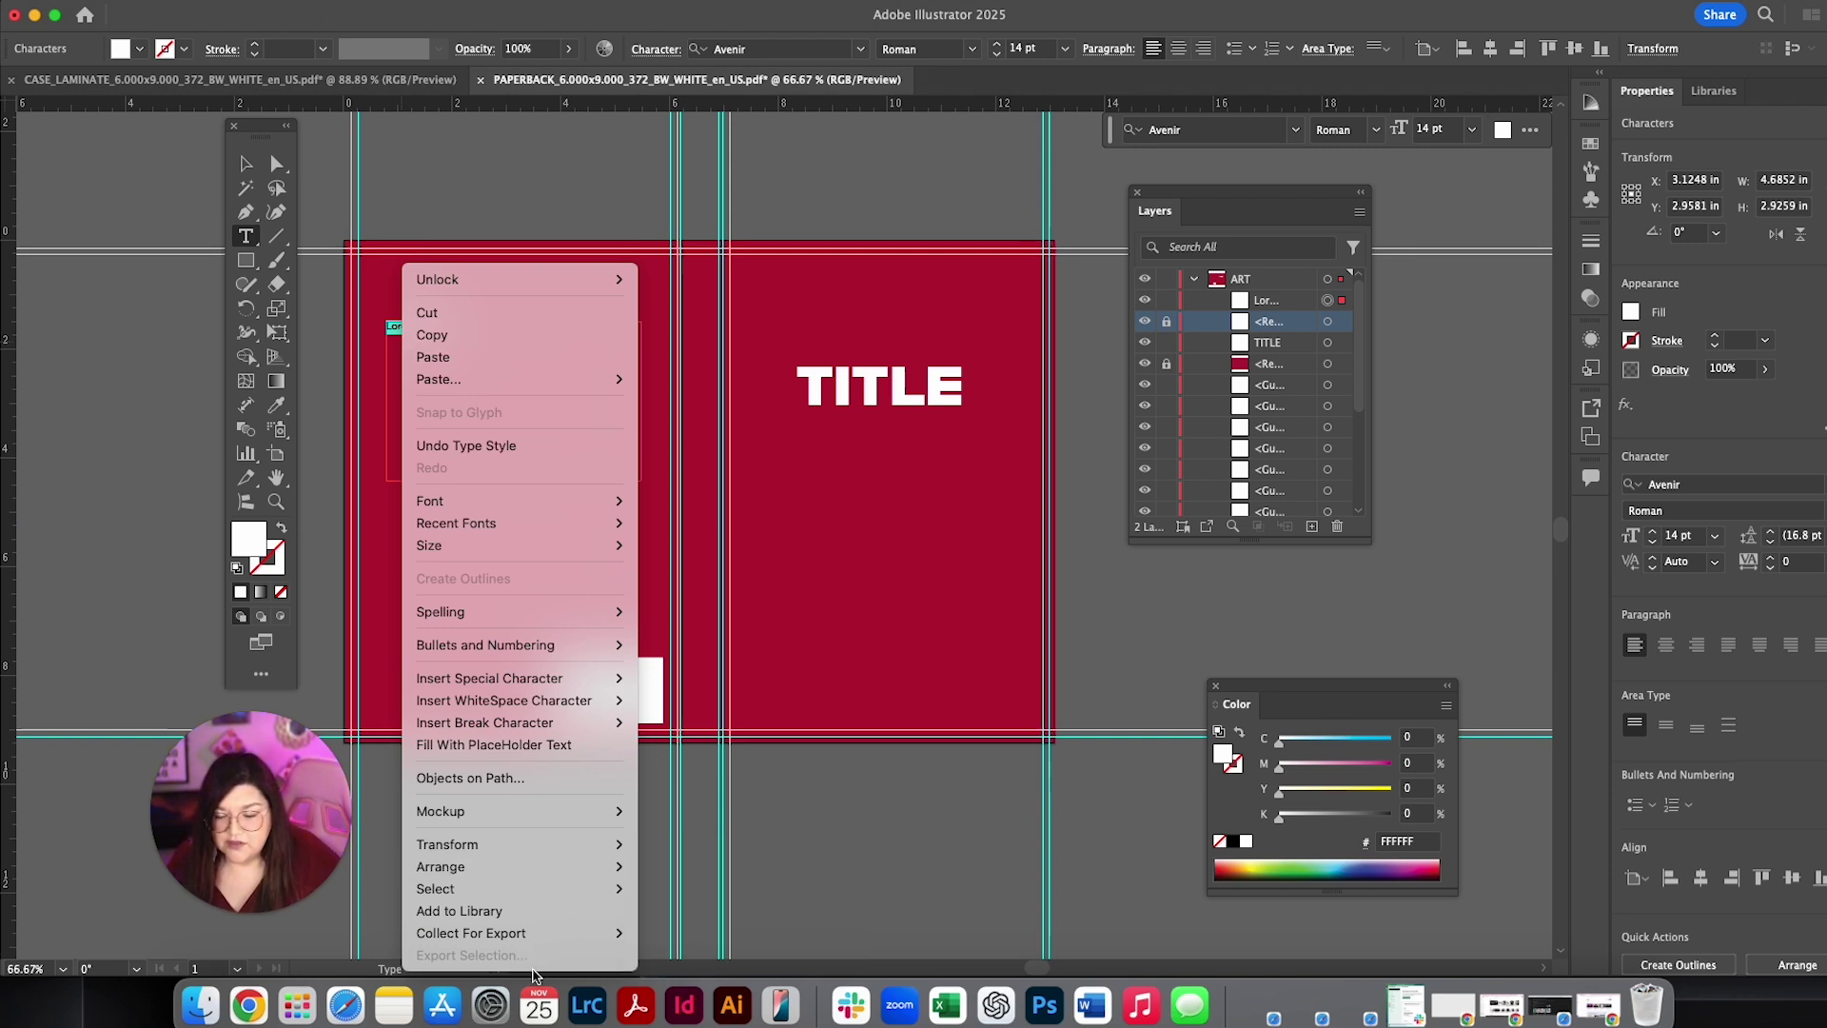
pyautogui.moveTo(556, 942)
pyautogui.moveTo(546, 868)
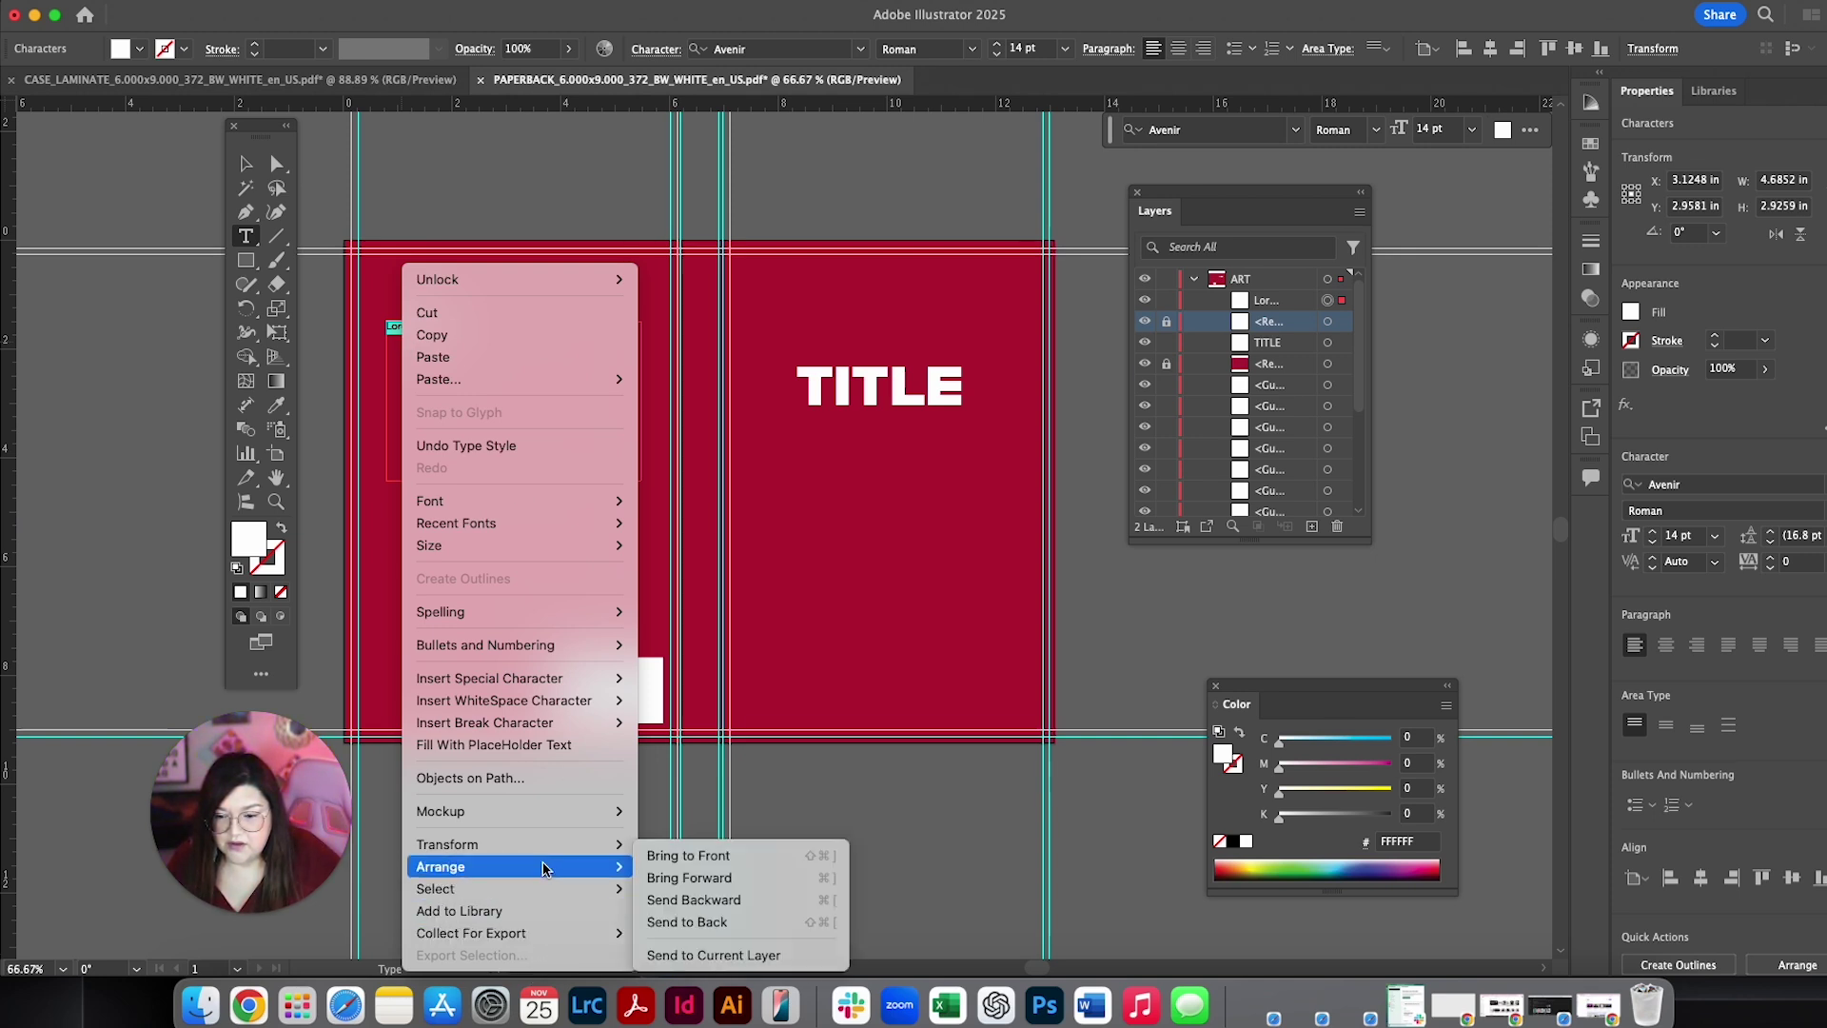
pyautogui.moveTo(577, 685)
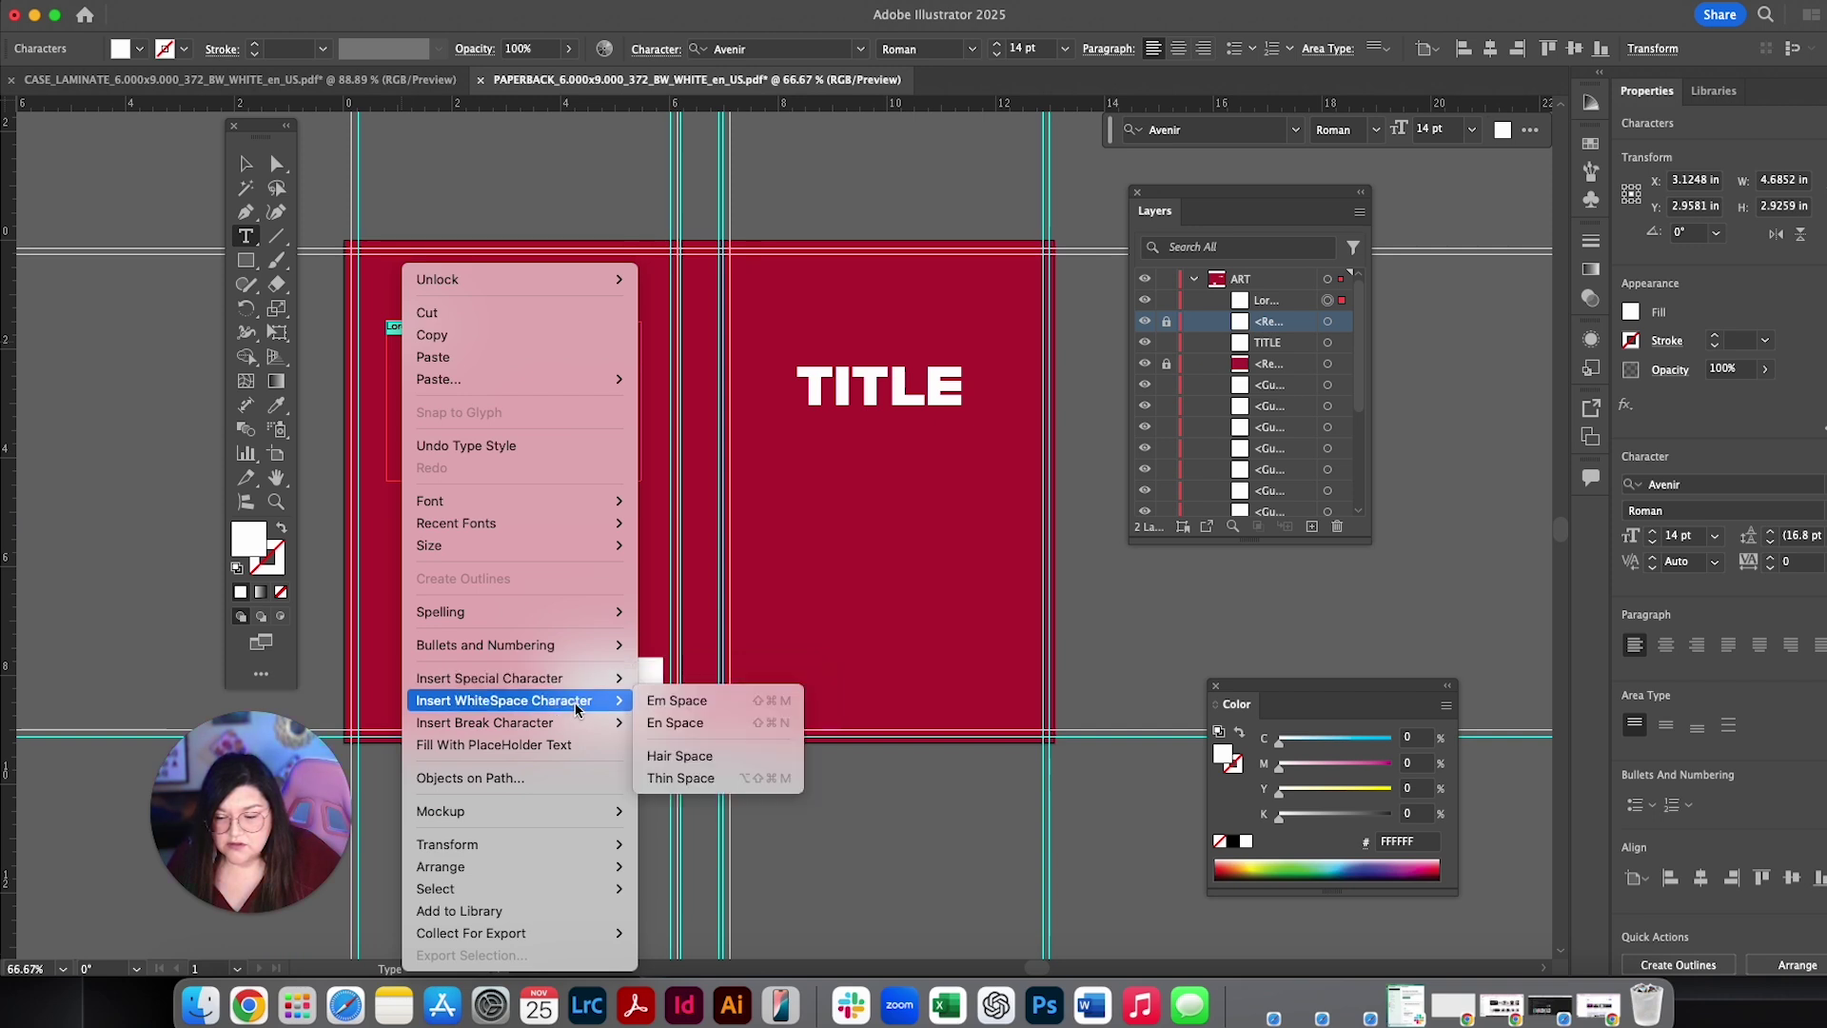
pyautogui.click(574, 745)
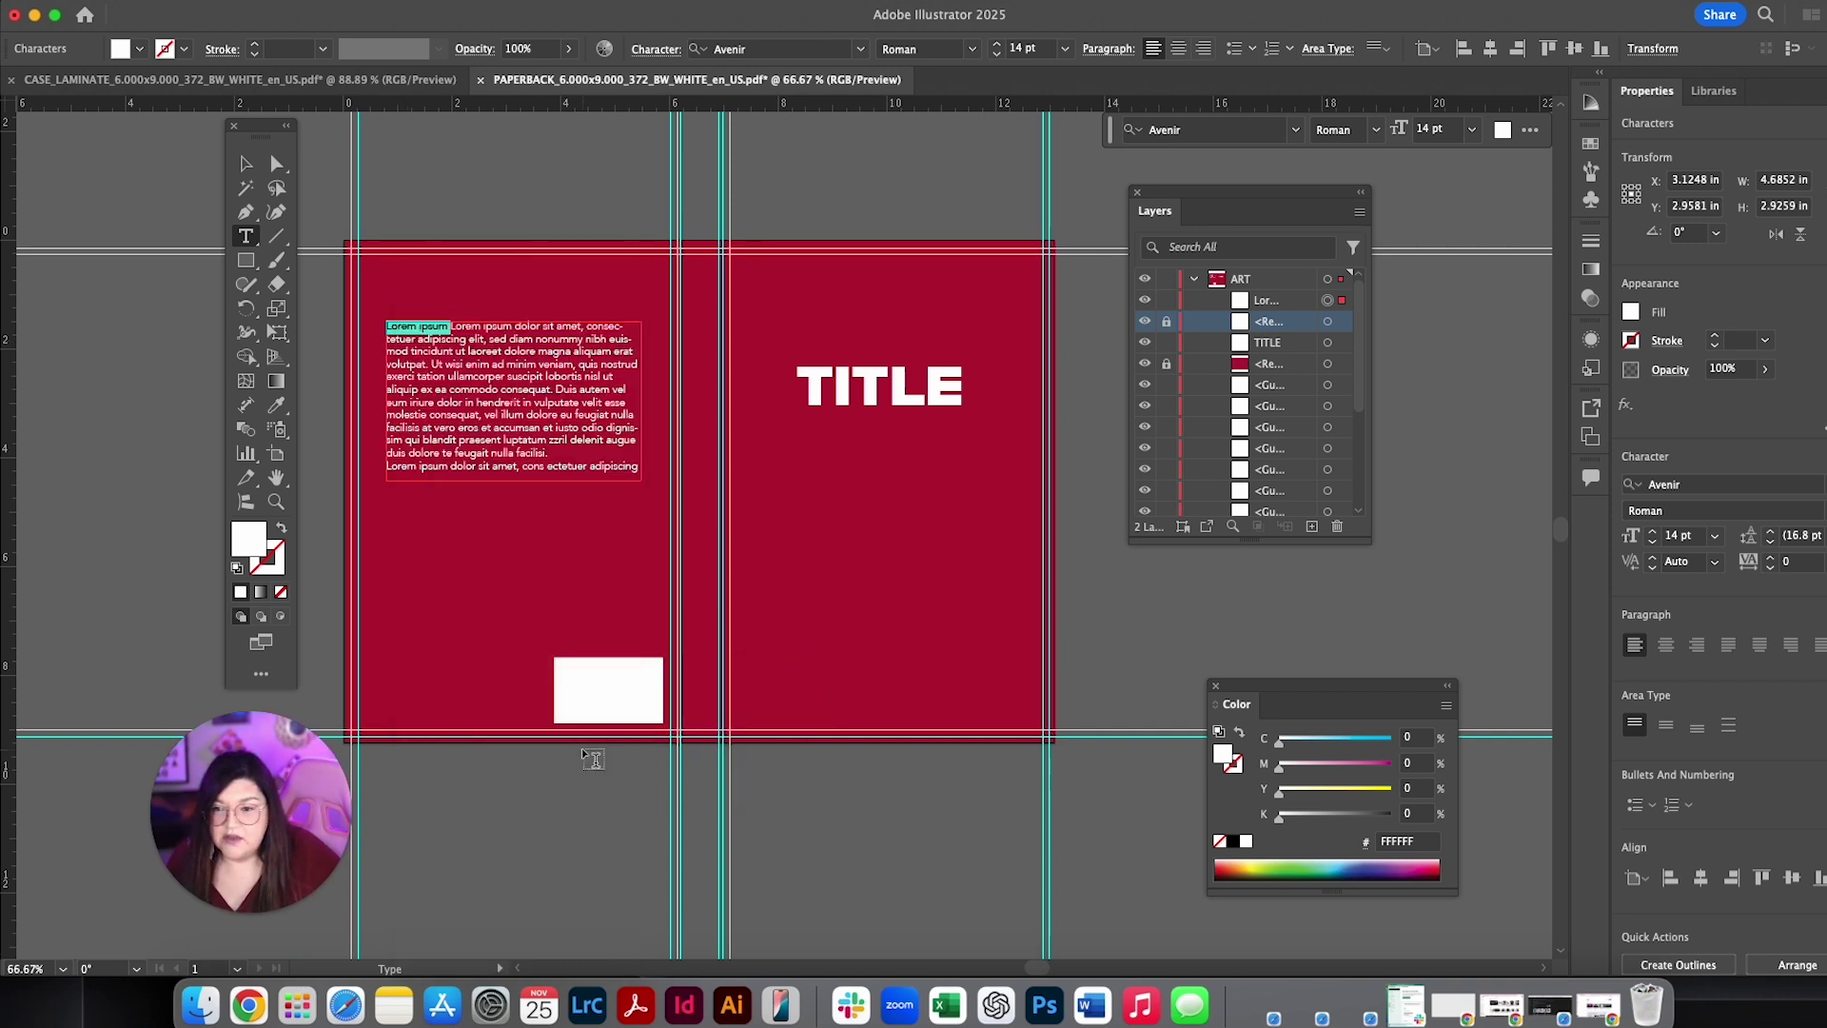
pyautogui.click(505, 386)
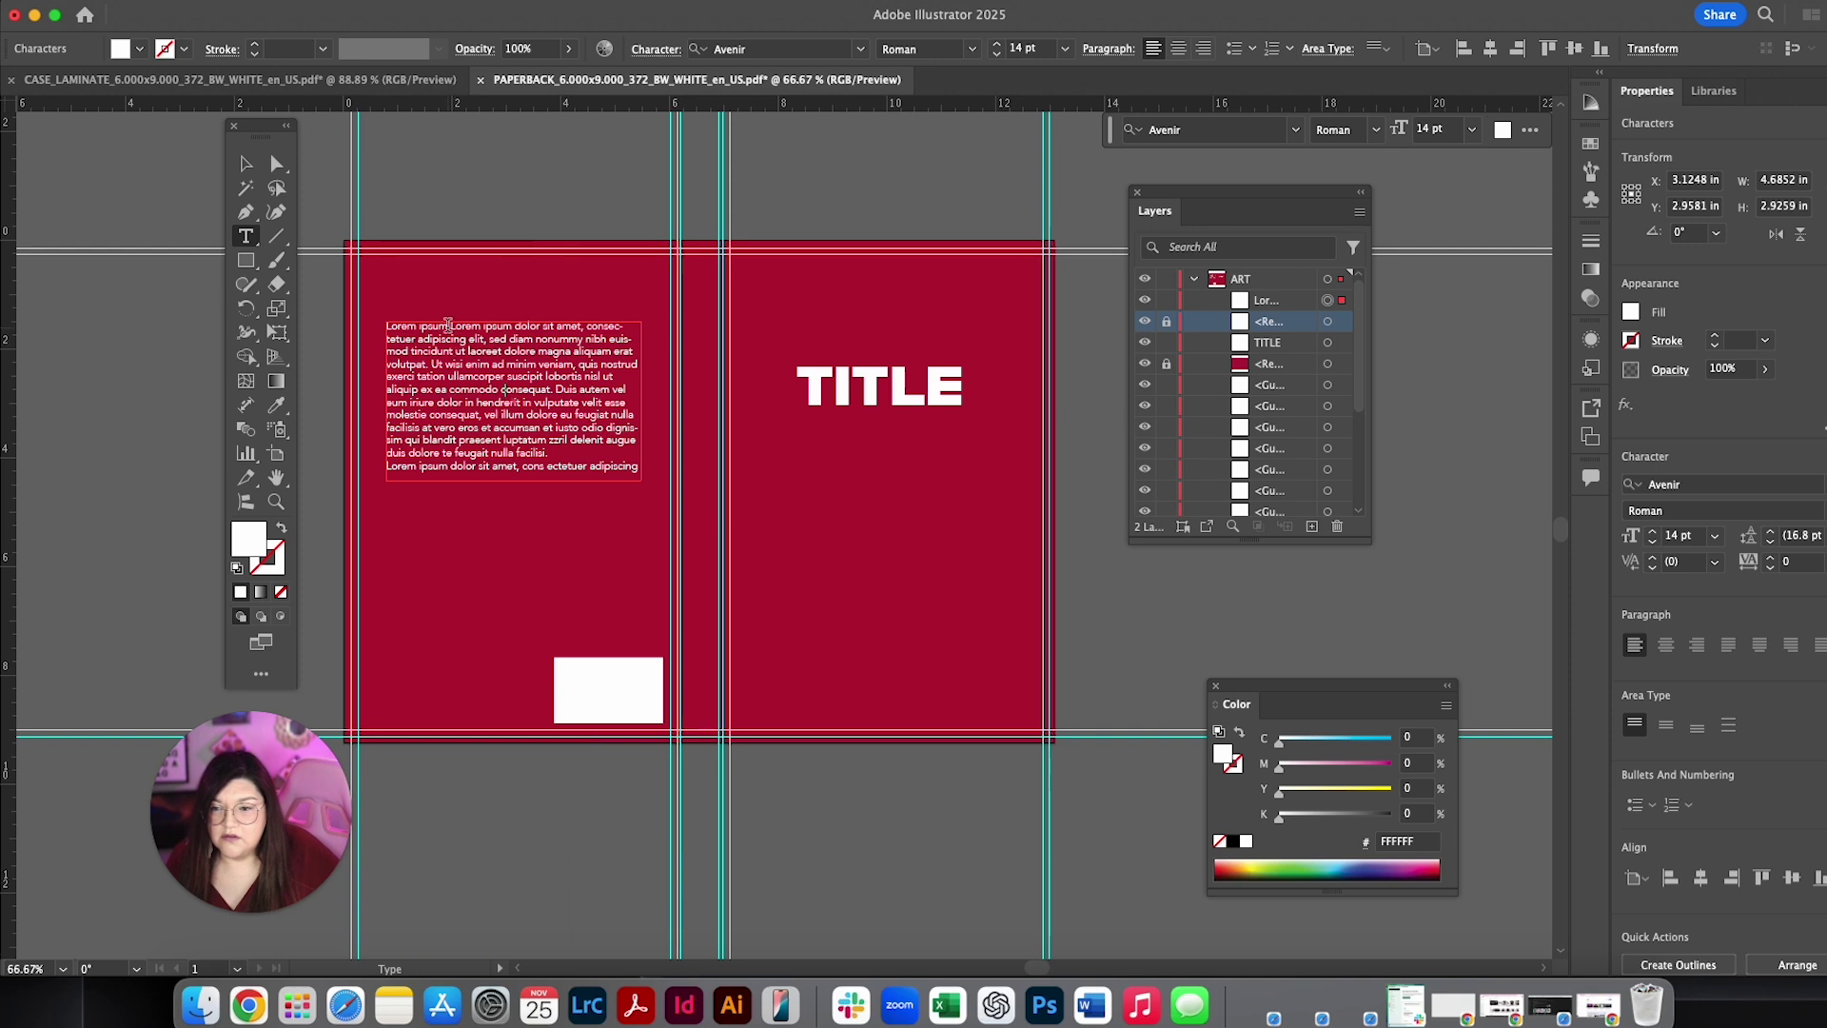
# Step: Move the back-cover text block about 0.43 in down and 0.07 in toward the spine, leaving it deselected
pyautogui.click(245, 164)
pyautogui.moveTo(562, 405); pyautogui.dragTo(567, 429)
pyautogui.doubleClick(529, 374)
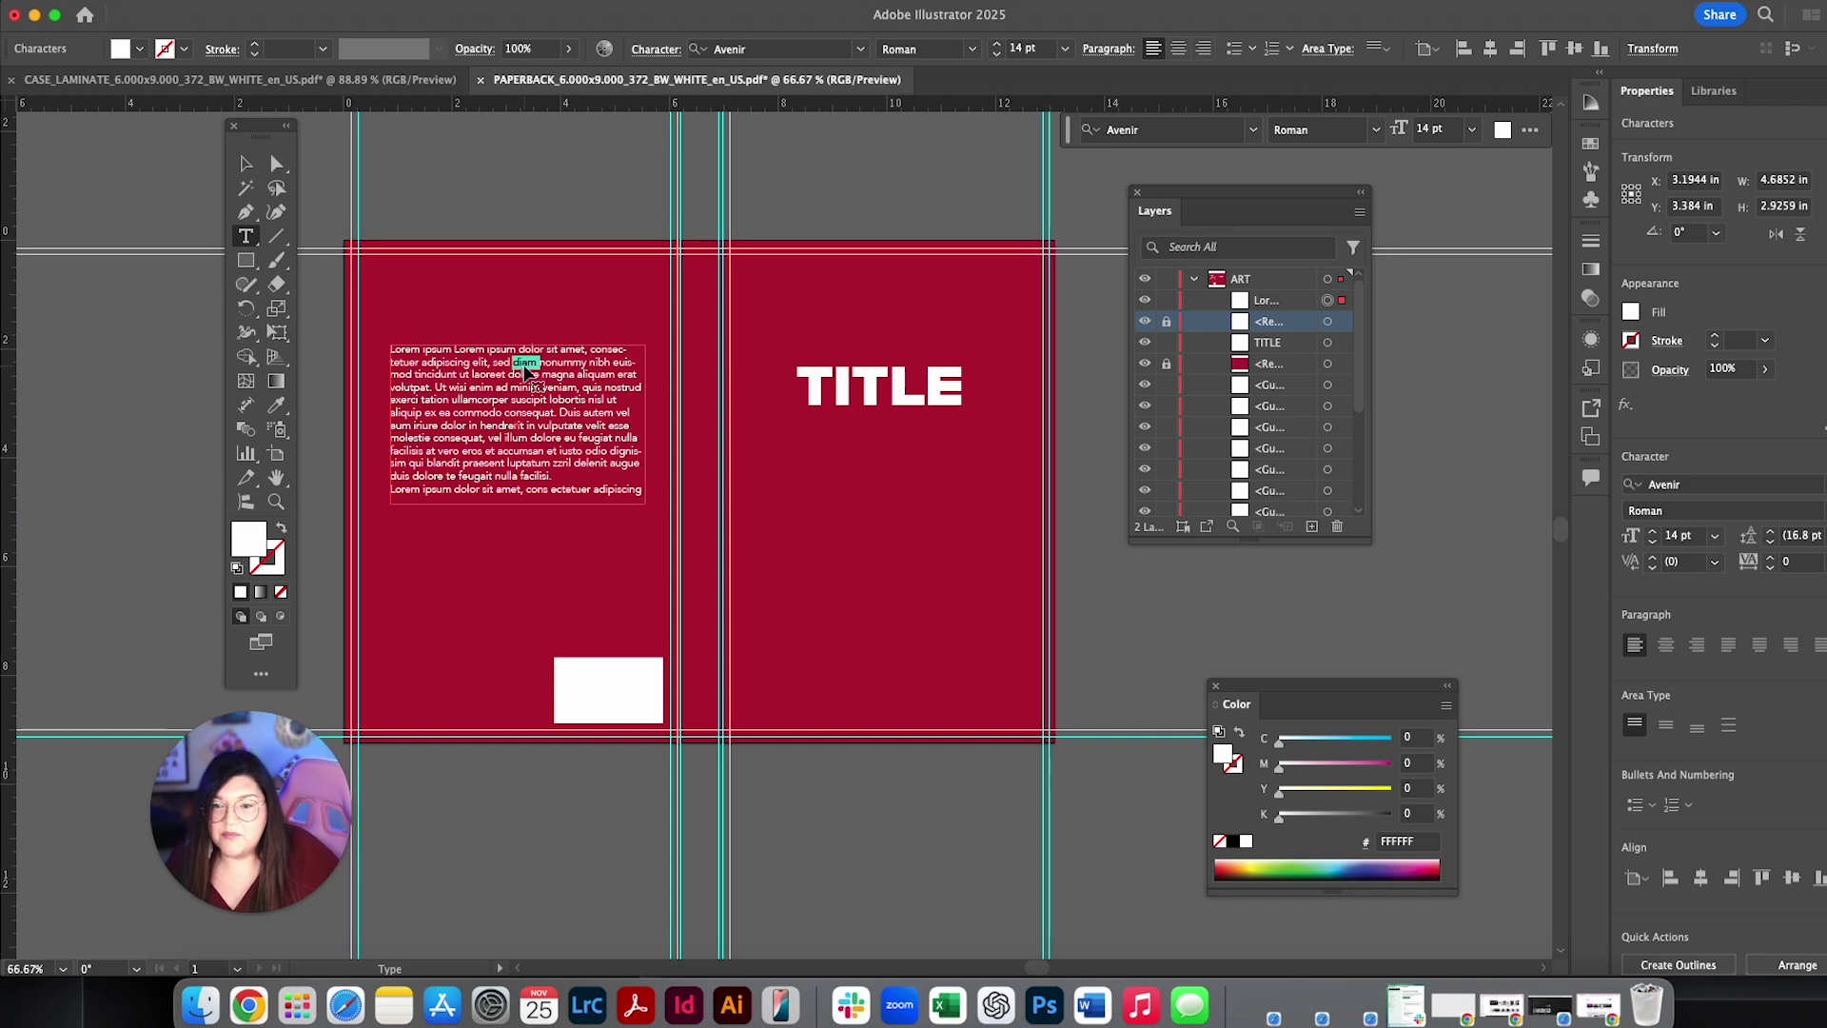
pyautogui.click(523, 367)
pyautogui.tripleClick(473, 406)
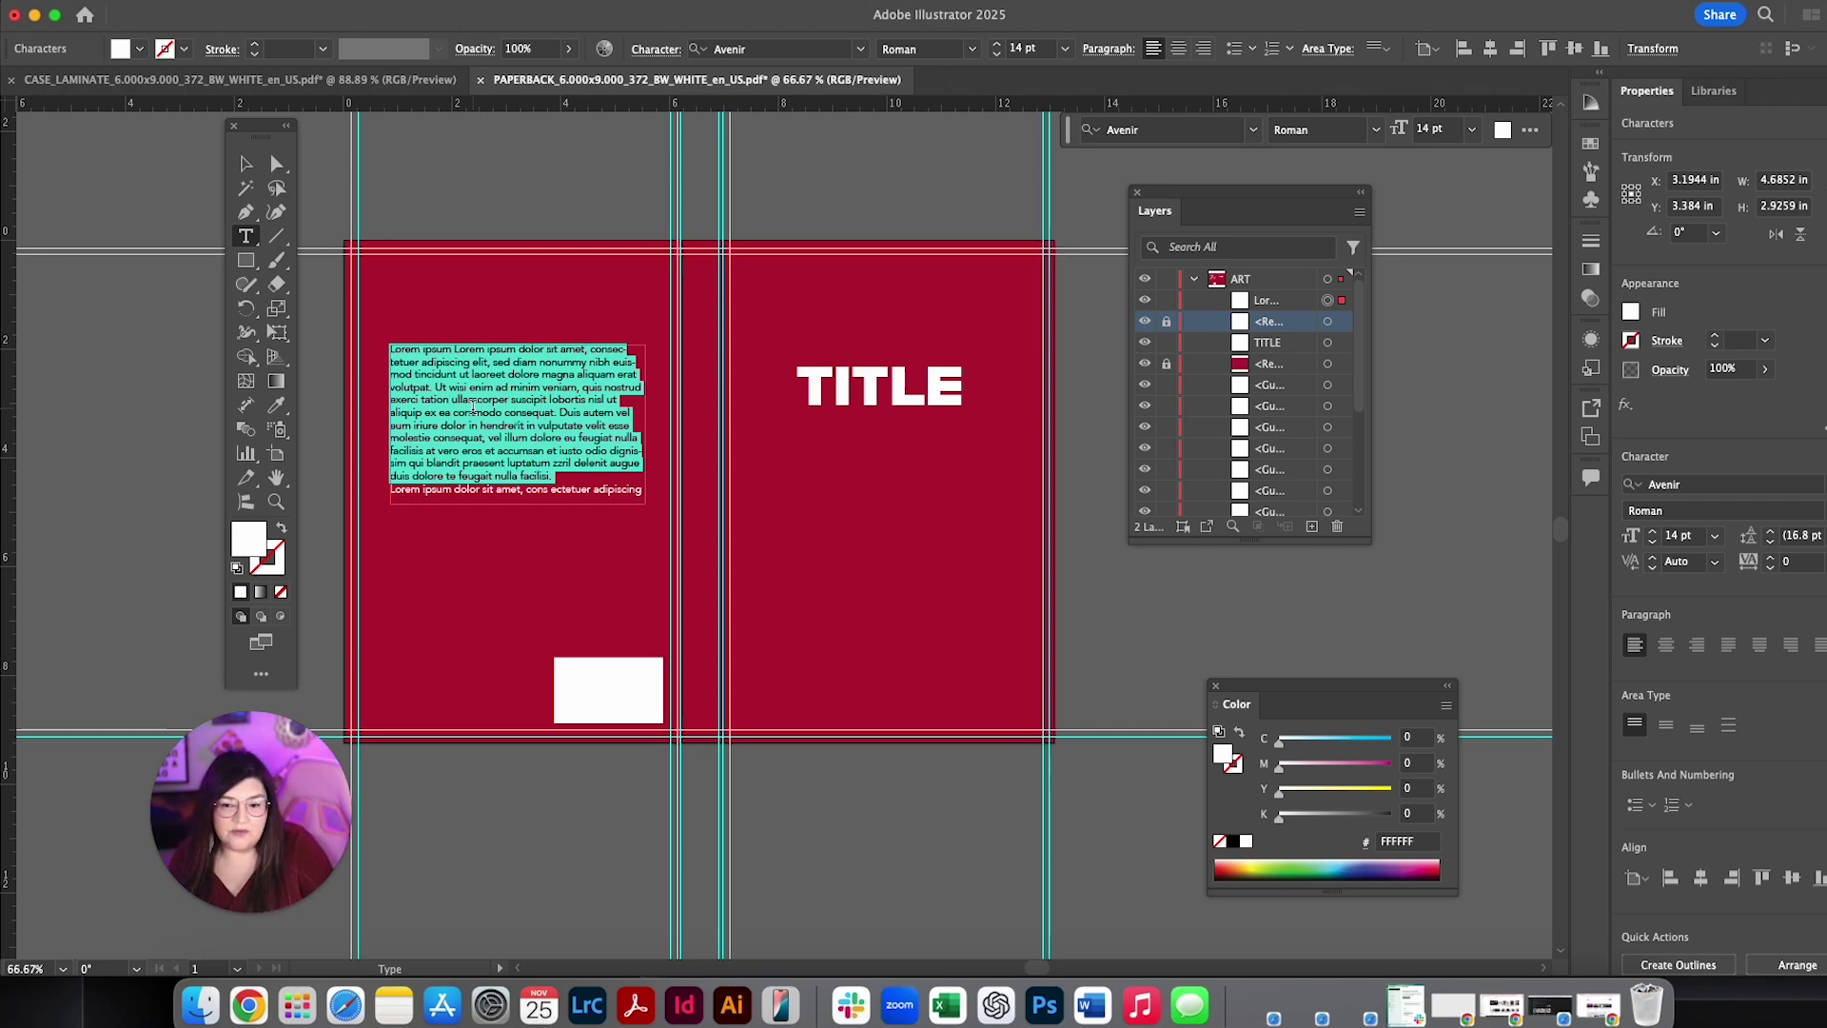
pyautogui.press('Escape')
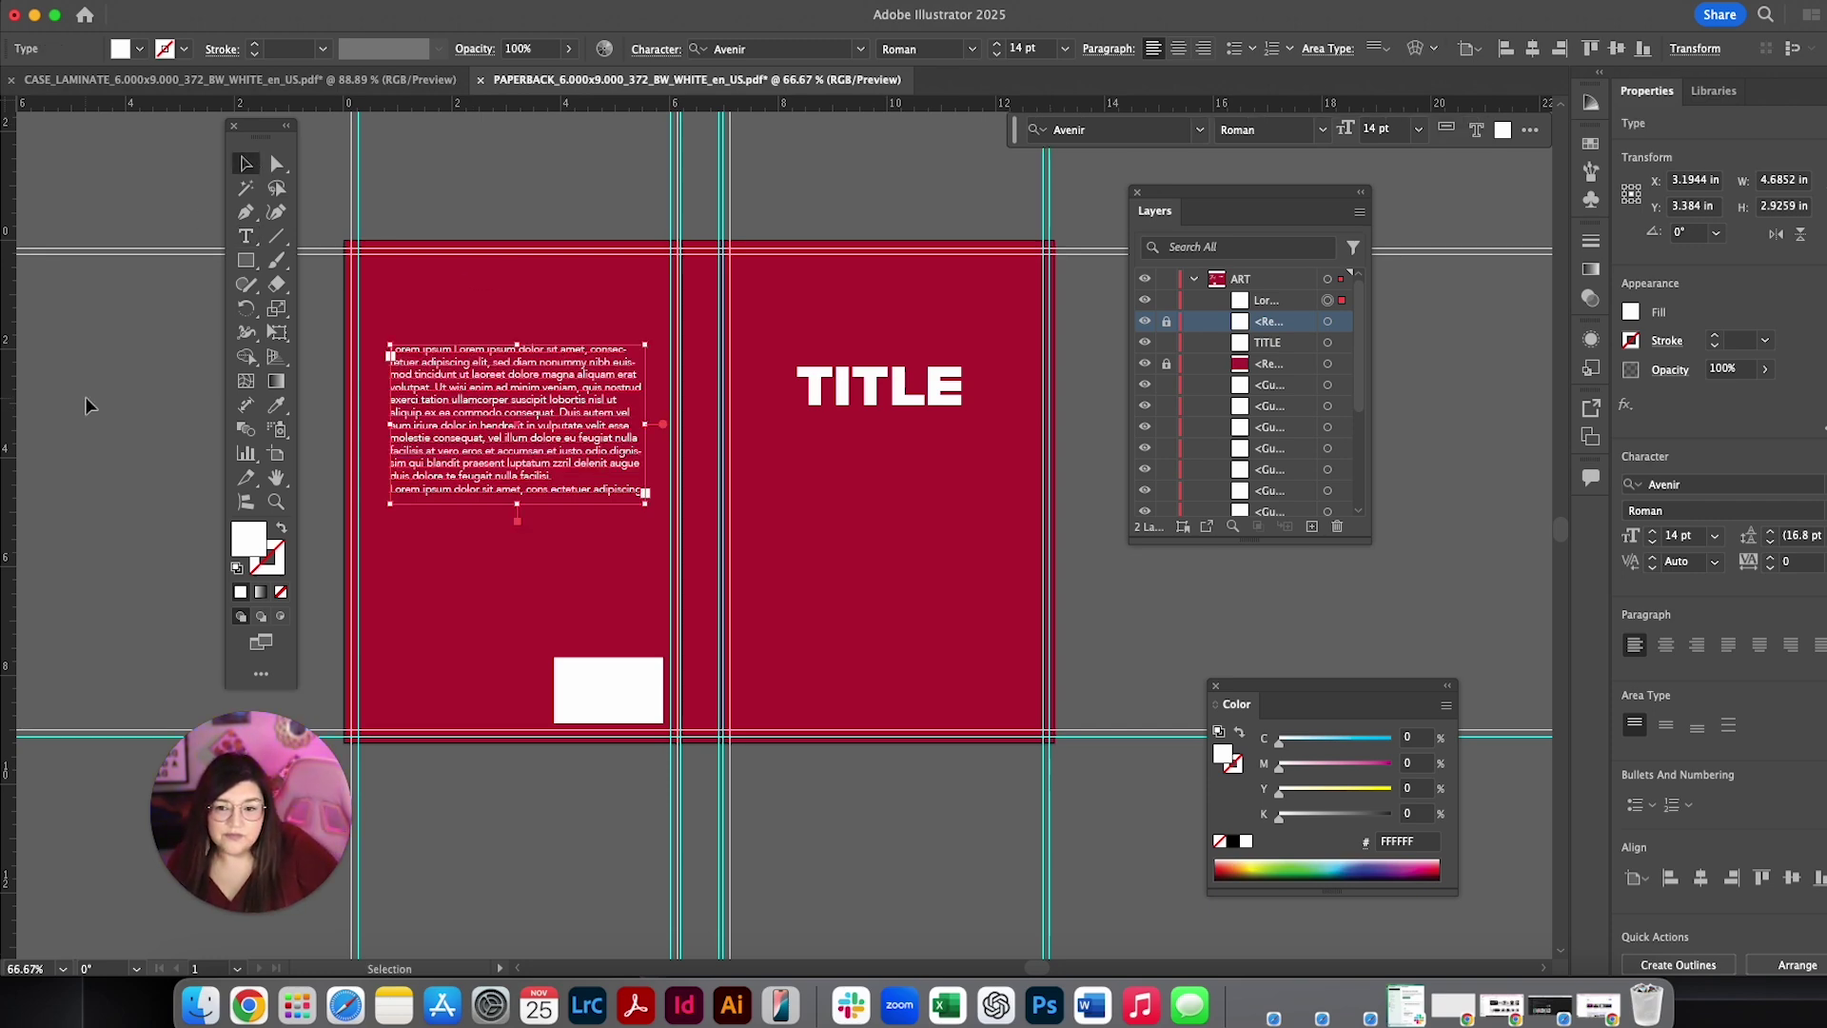
pyautogui.click(90, 403)
pyautogui.scroll(2, 885, 593)
pyautogui.hscroll(-2, 885, 593)
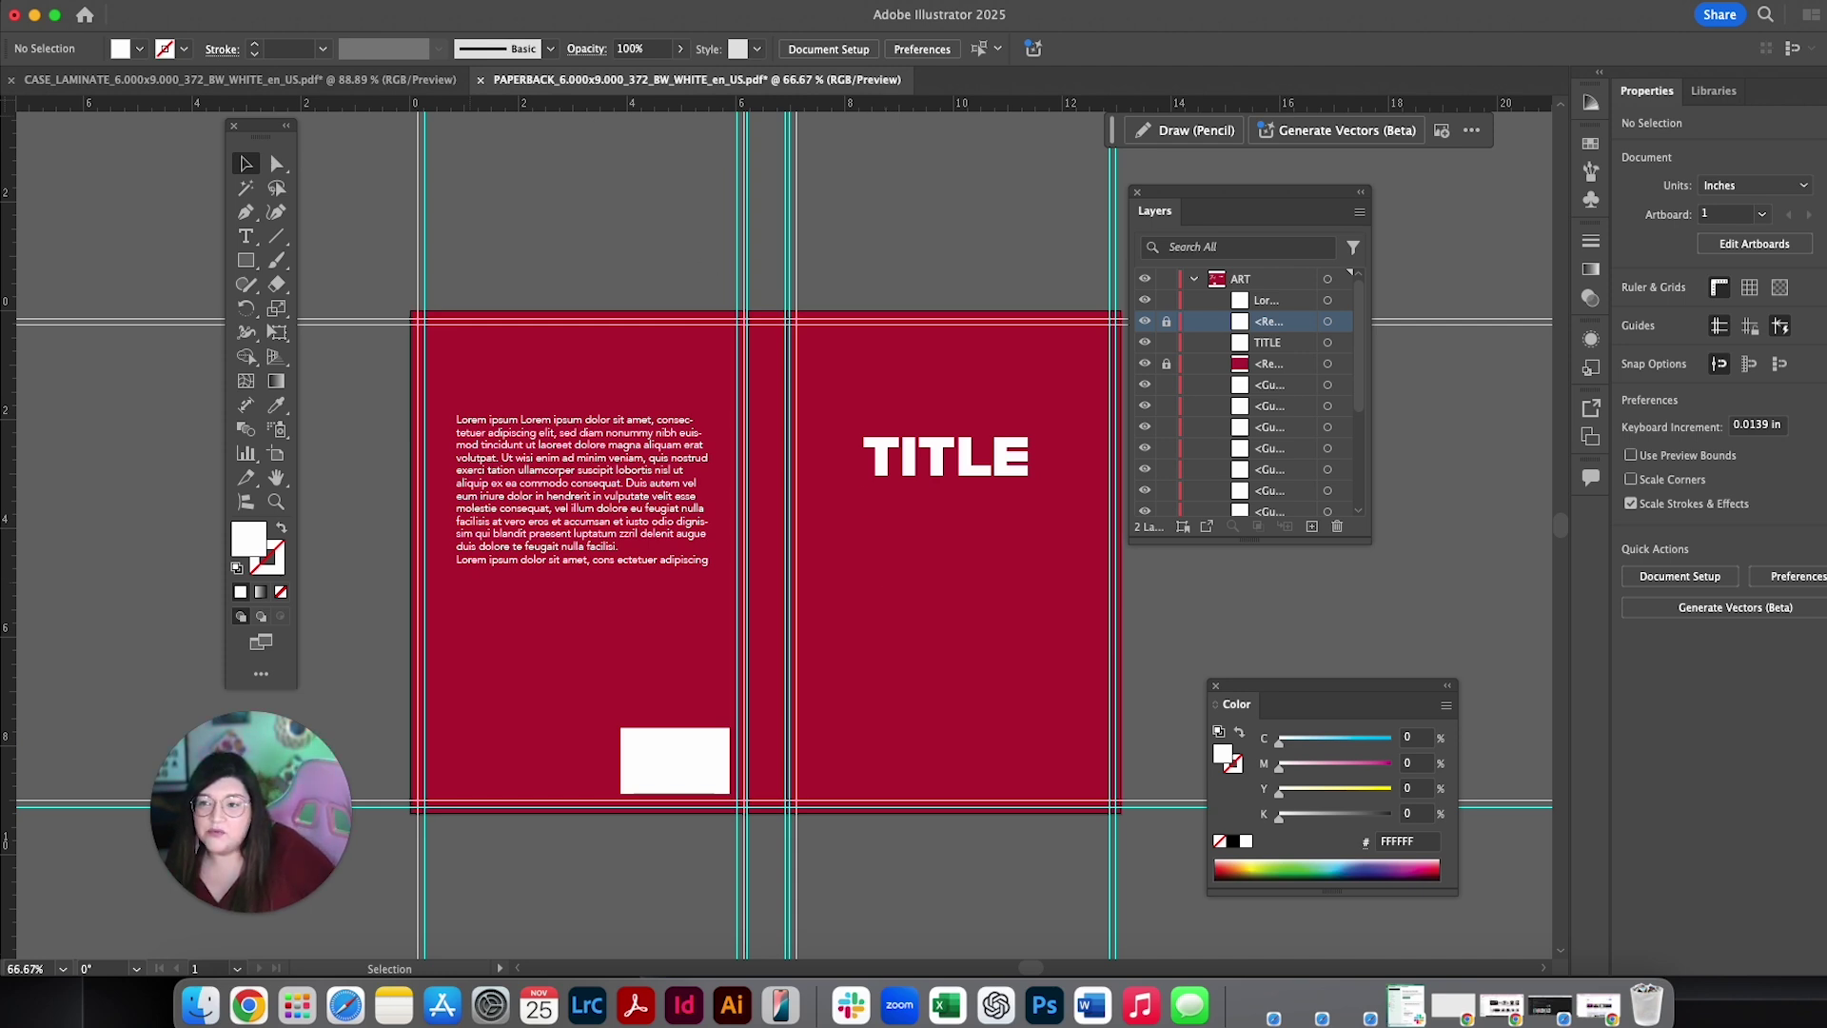
# Step: Collapse the ART layer, then hide and show its artwork to check the KDP template underneath
pyautogui.click(107, 1)
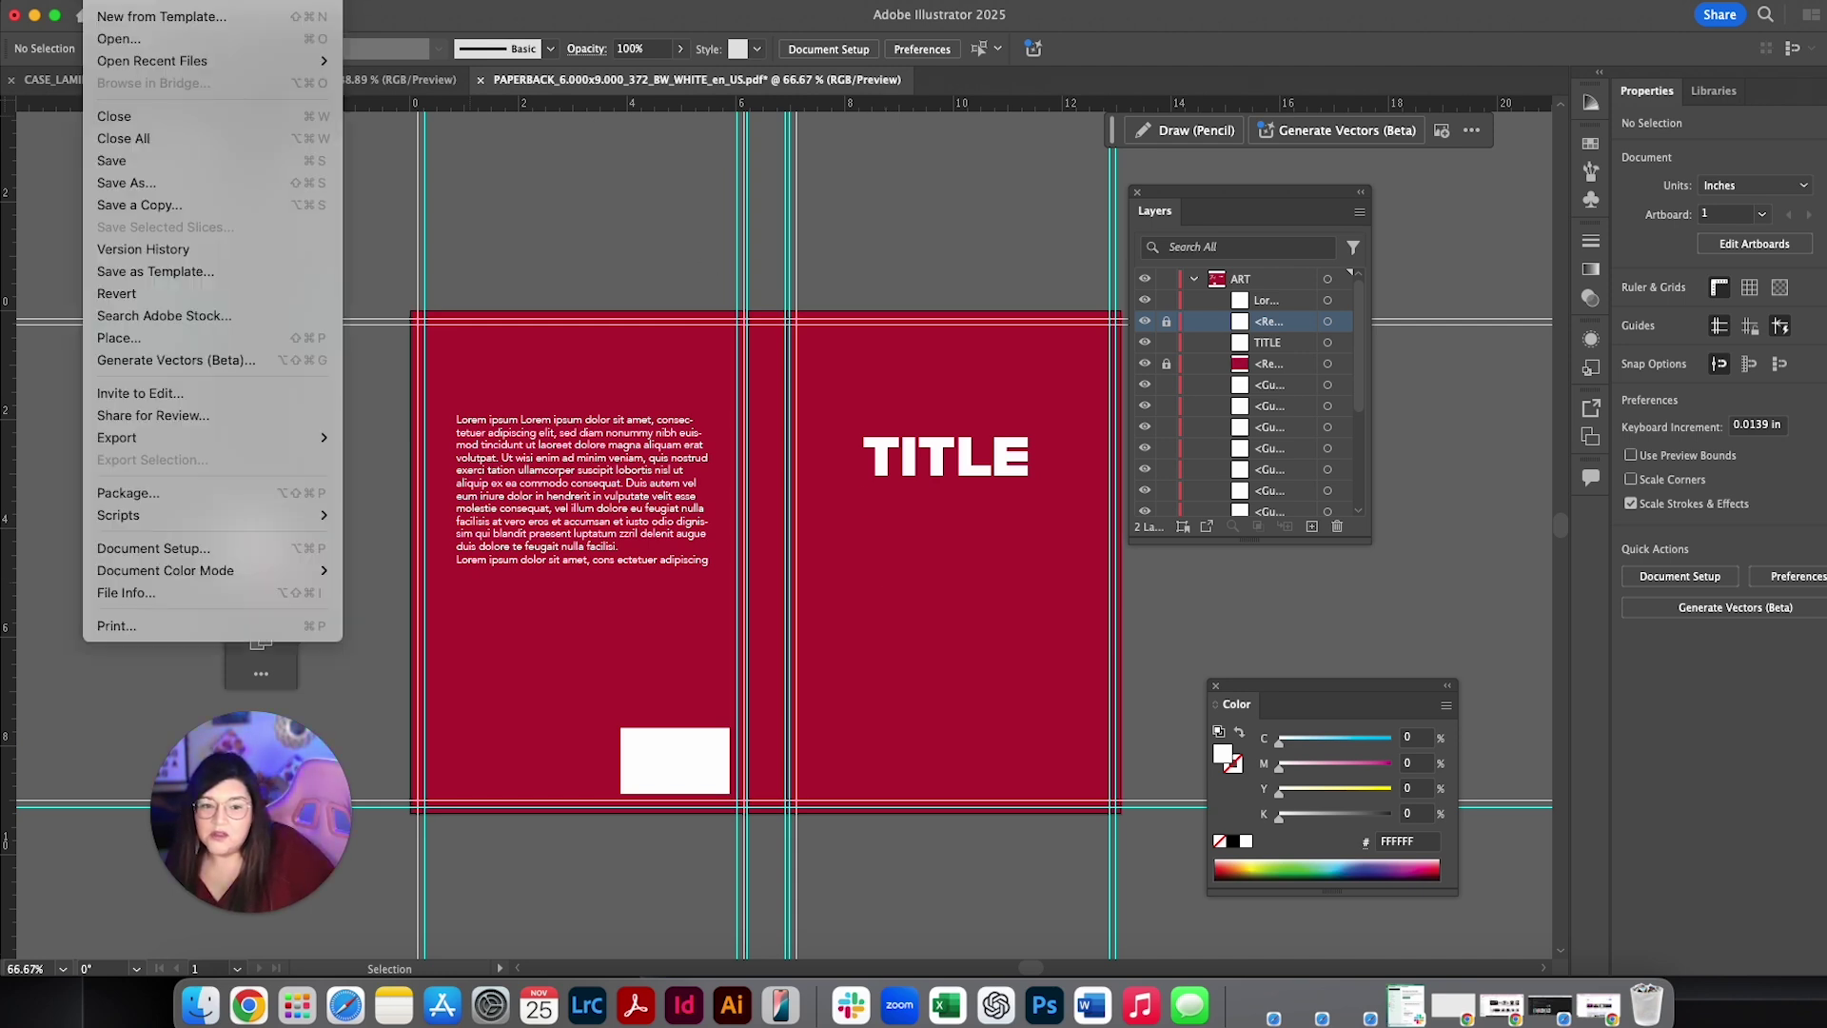
pyautogui.click(1201, 284)
pyautogui.click(1194, 278)
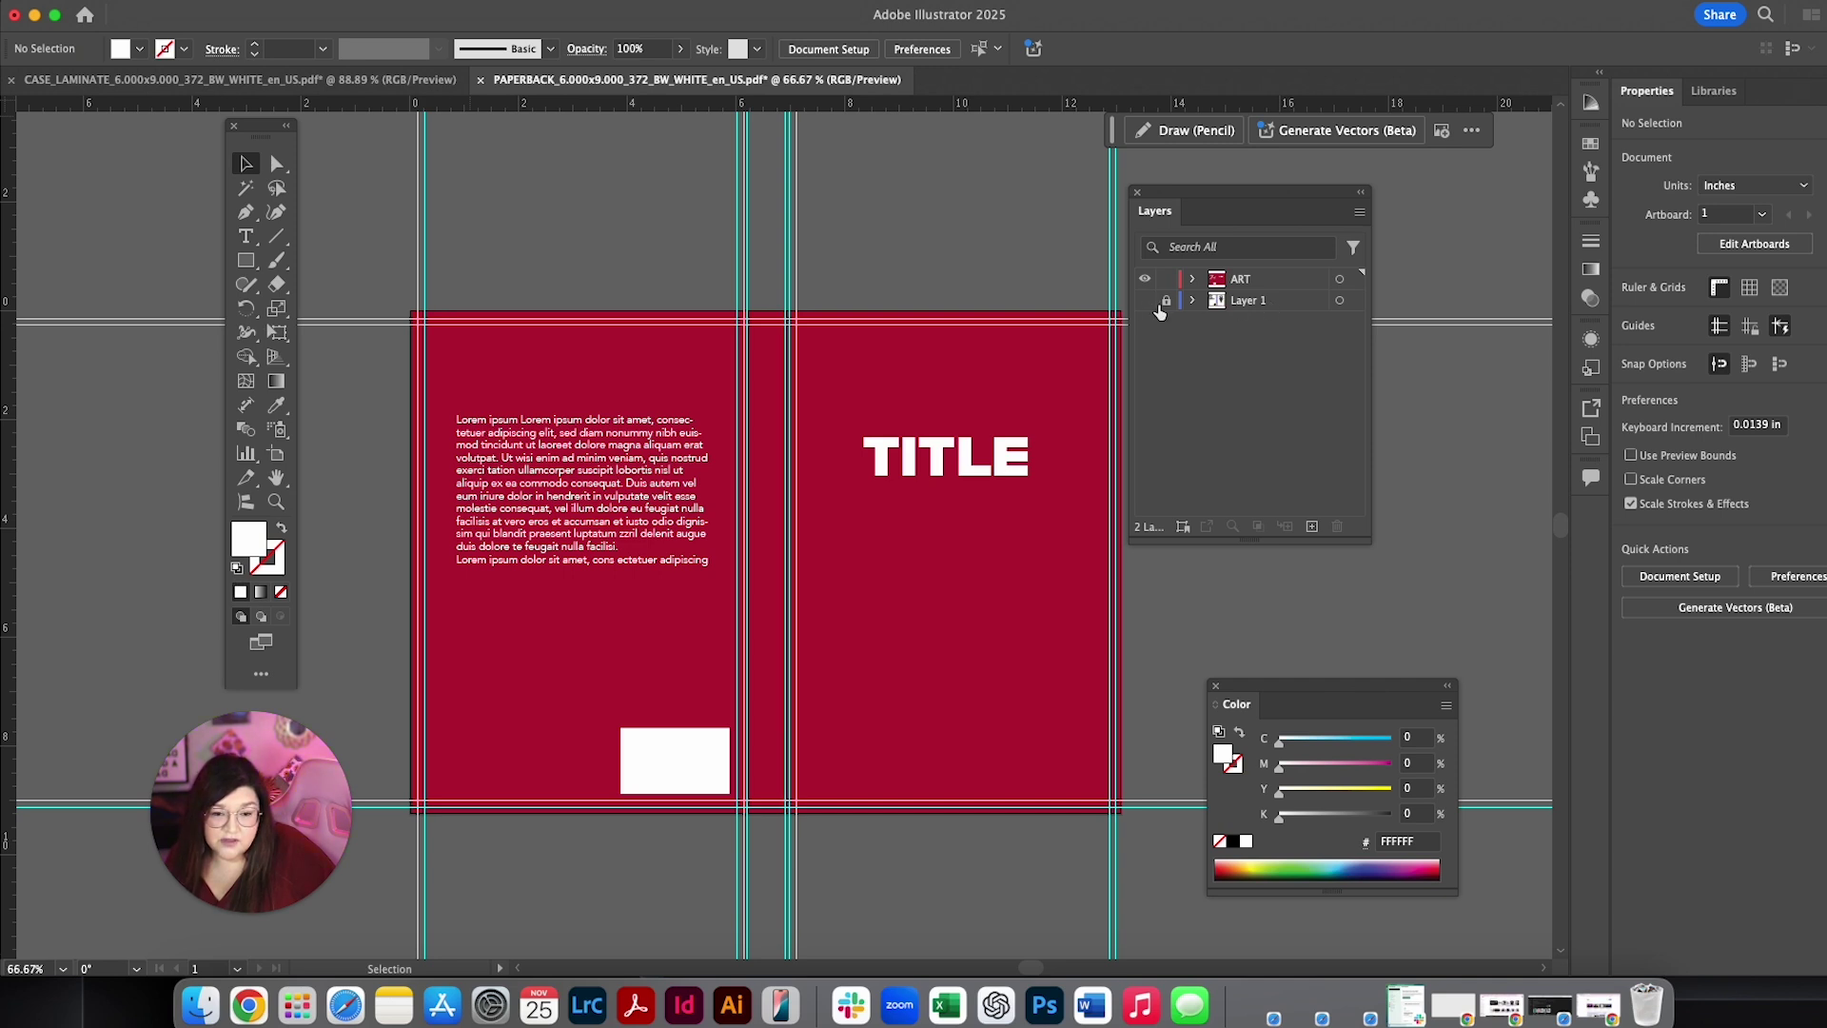
pyautogui.click(1143, 279)
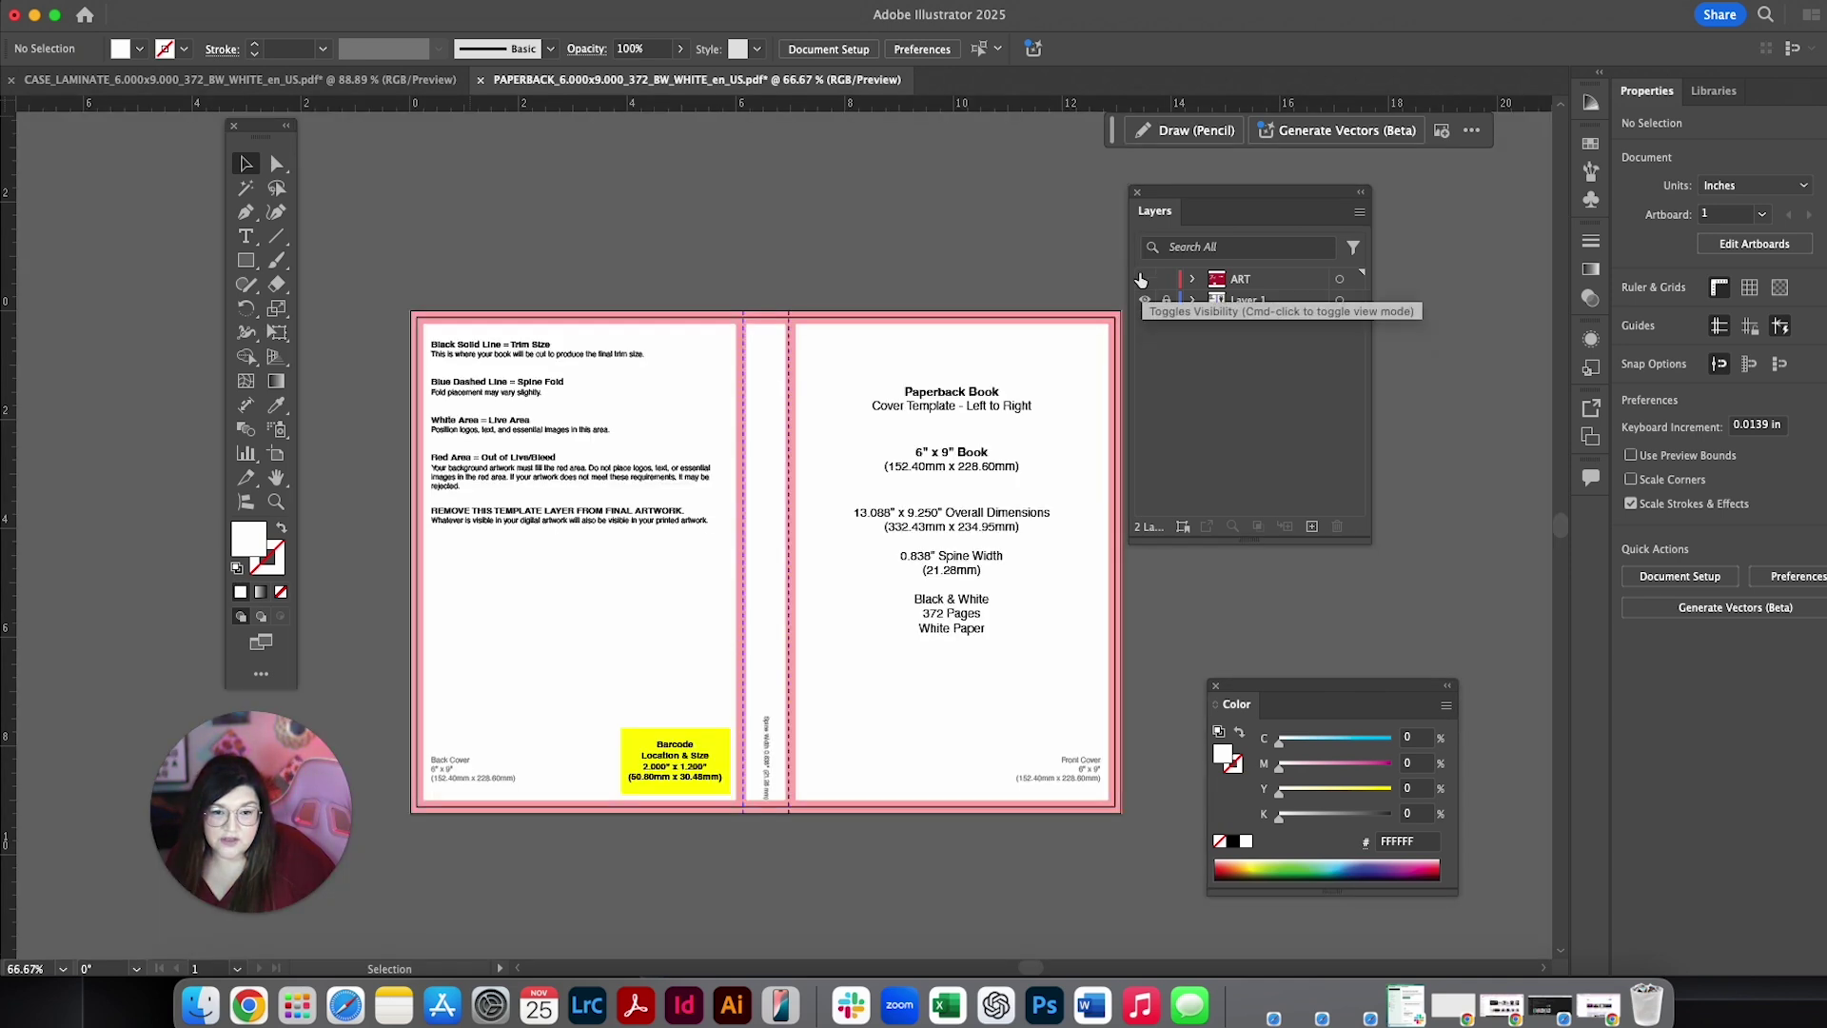
pyautogui.click(1143, 279)
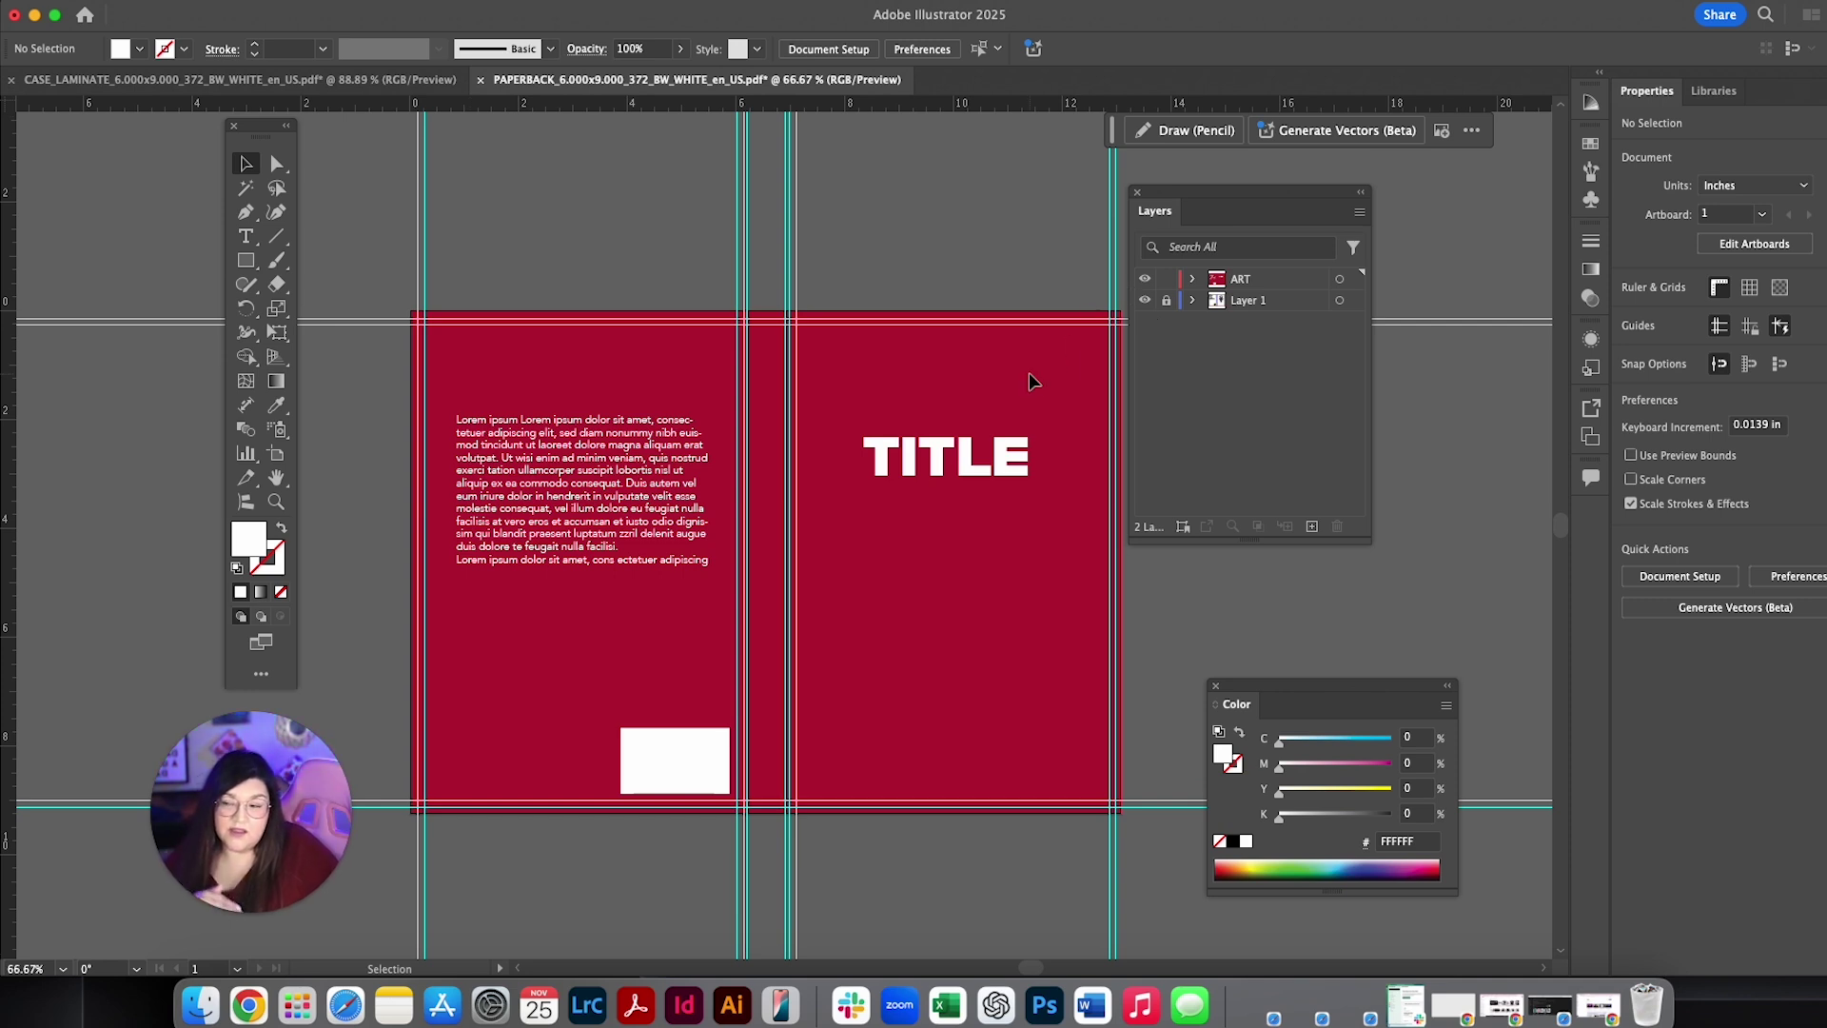
# Step: Hide the locked template layer, Layer 1, and delete it from the document
pyautogui.click(1145, 300)
pyautogui.click(1266, 302)
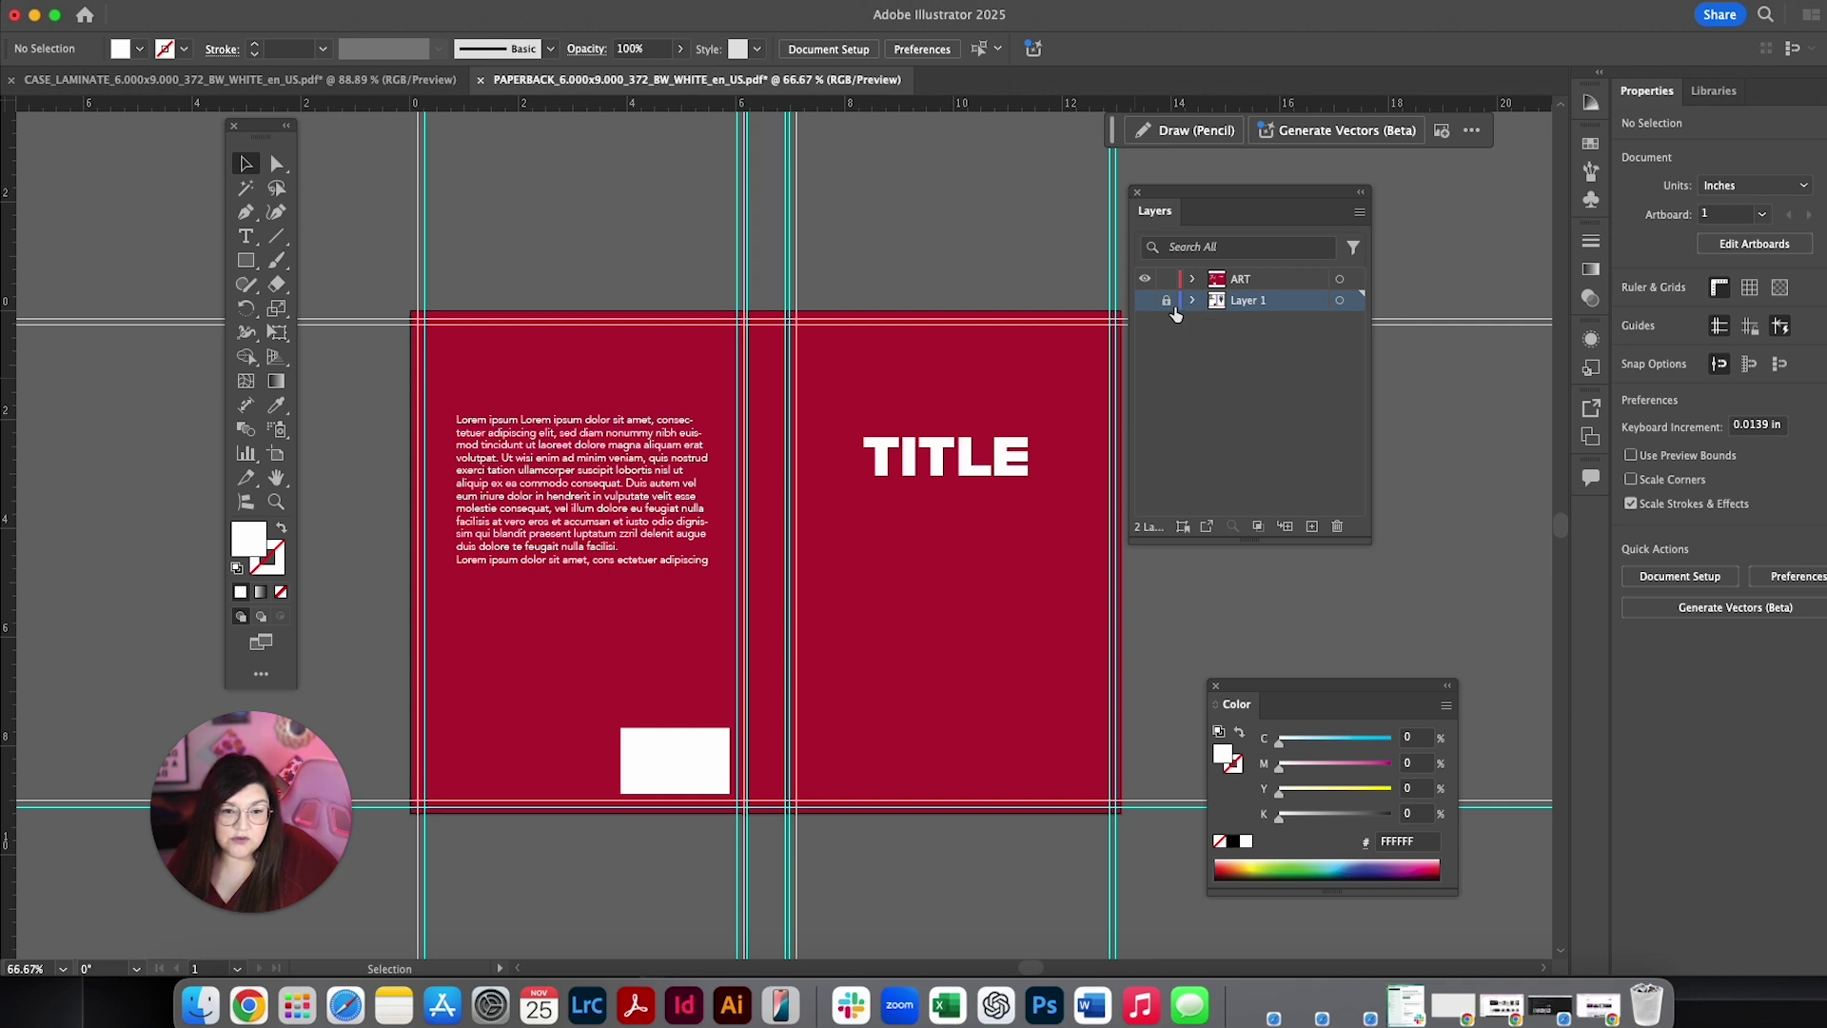
pyautogui.click(1338, 526)
pyautogui.click(1097, 527)
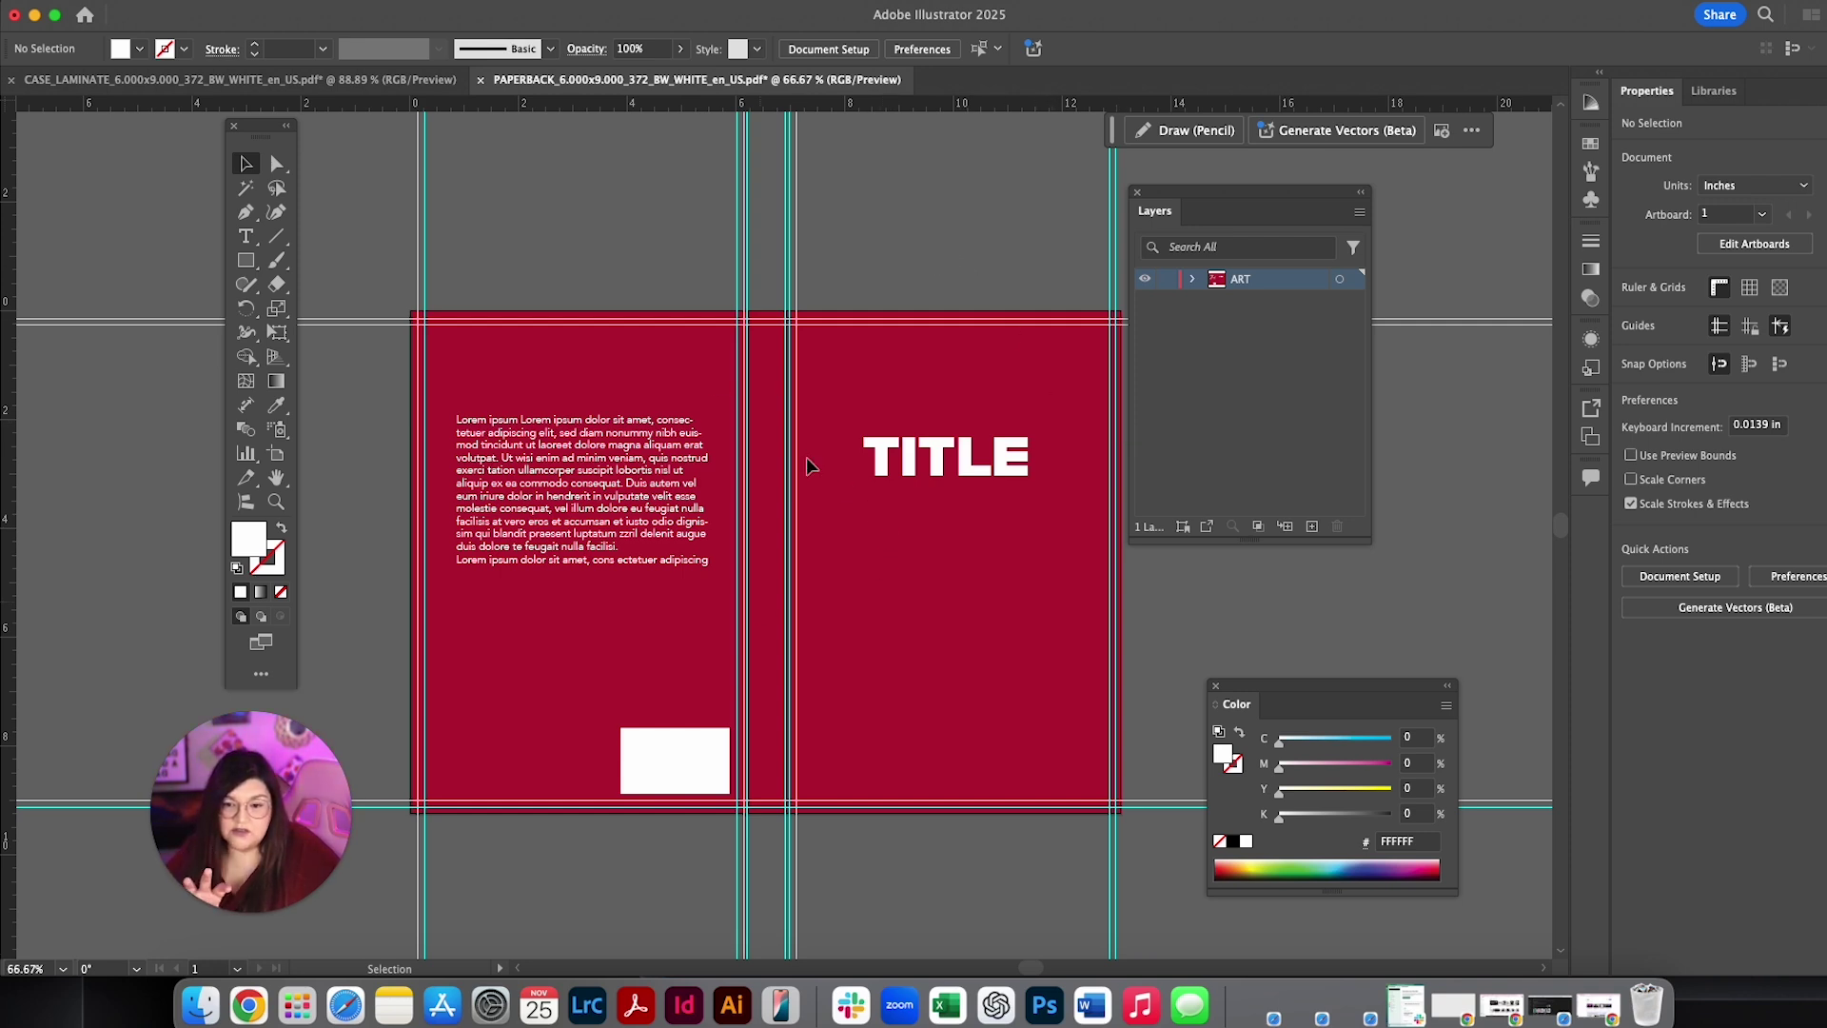
# Step: Save the cover to the computer's Desktop as an Adobe PDF named COVER_TITLE
pyautogui.click(100, 10)
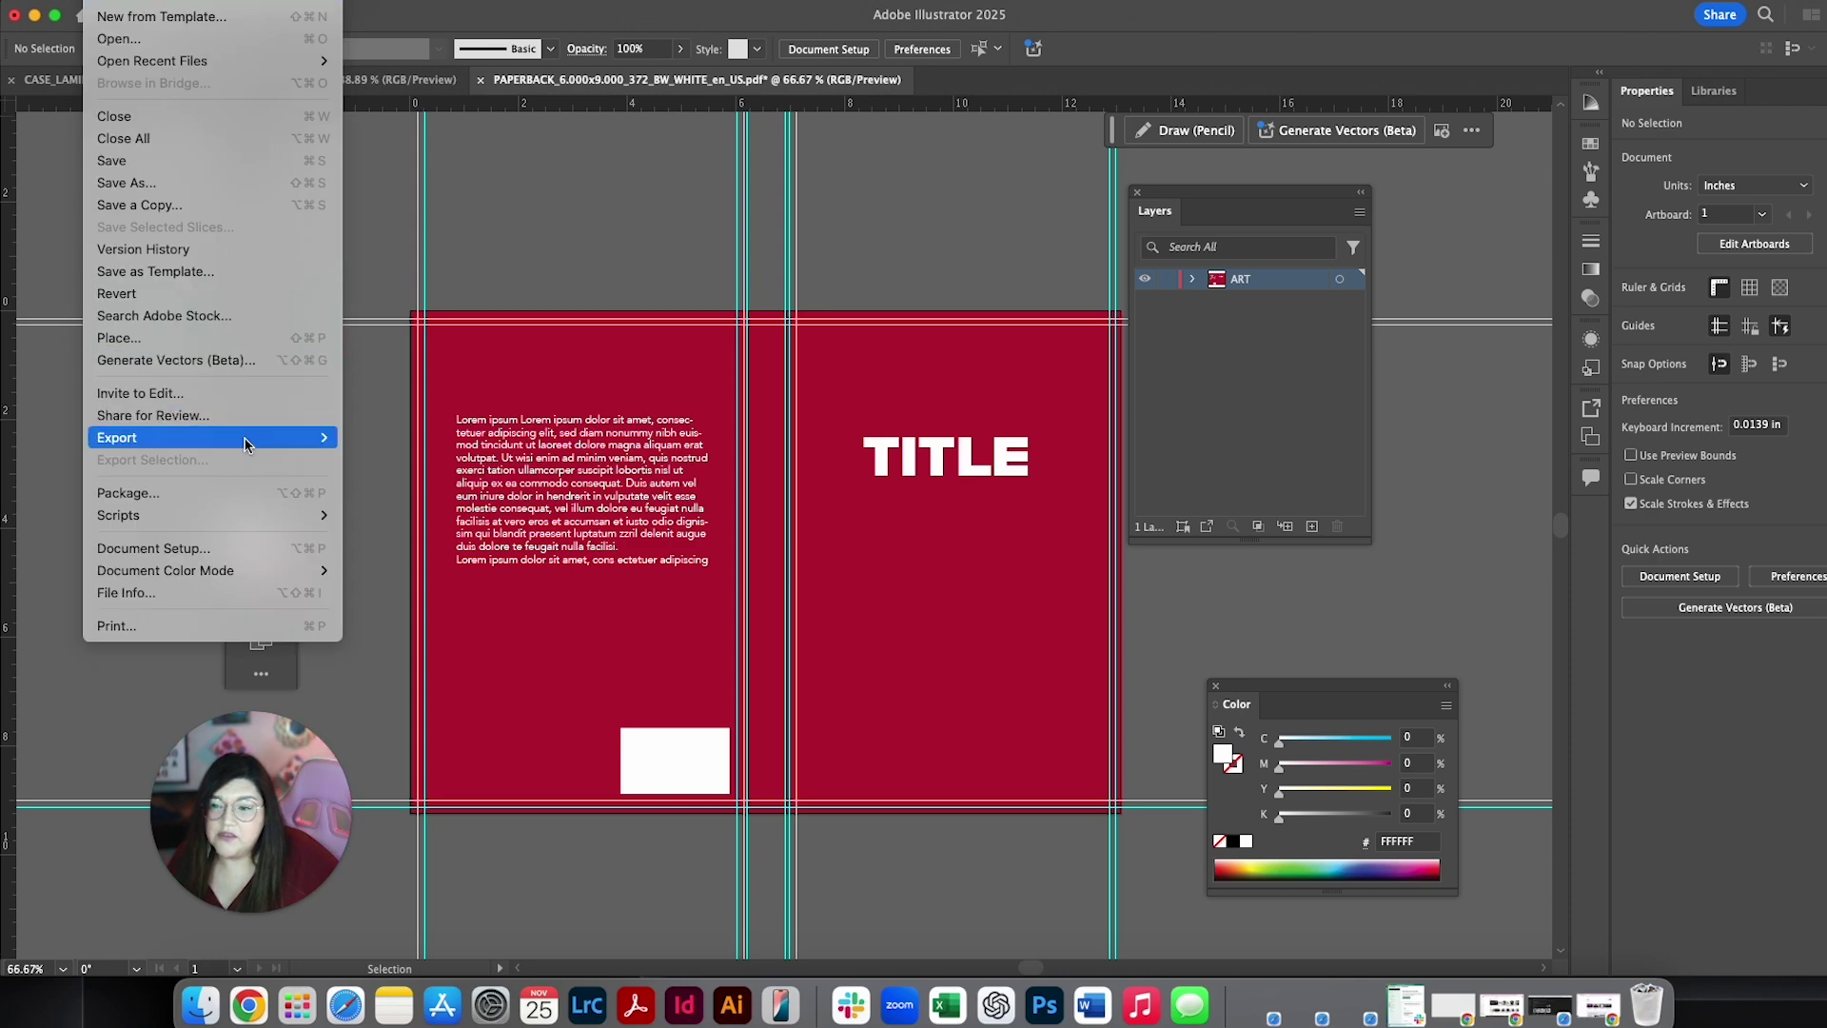
pyautogui.click(113, 184)
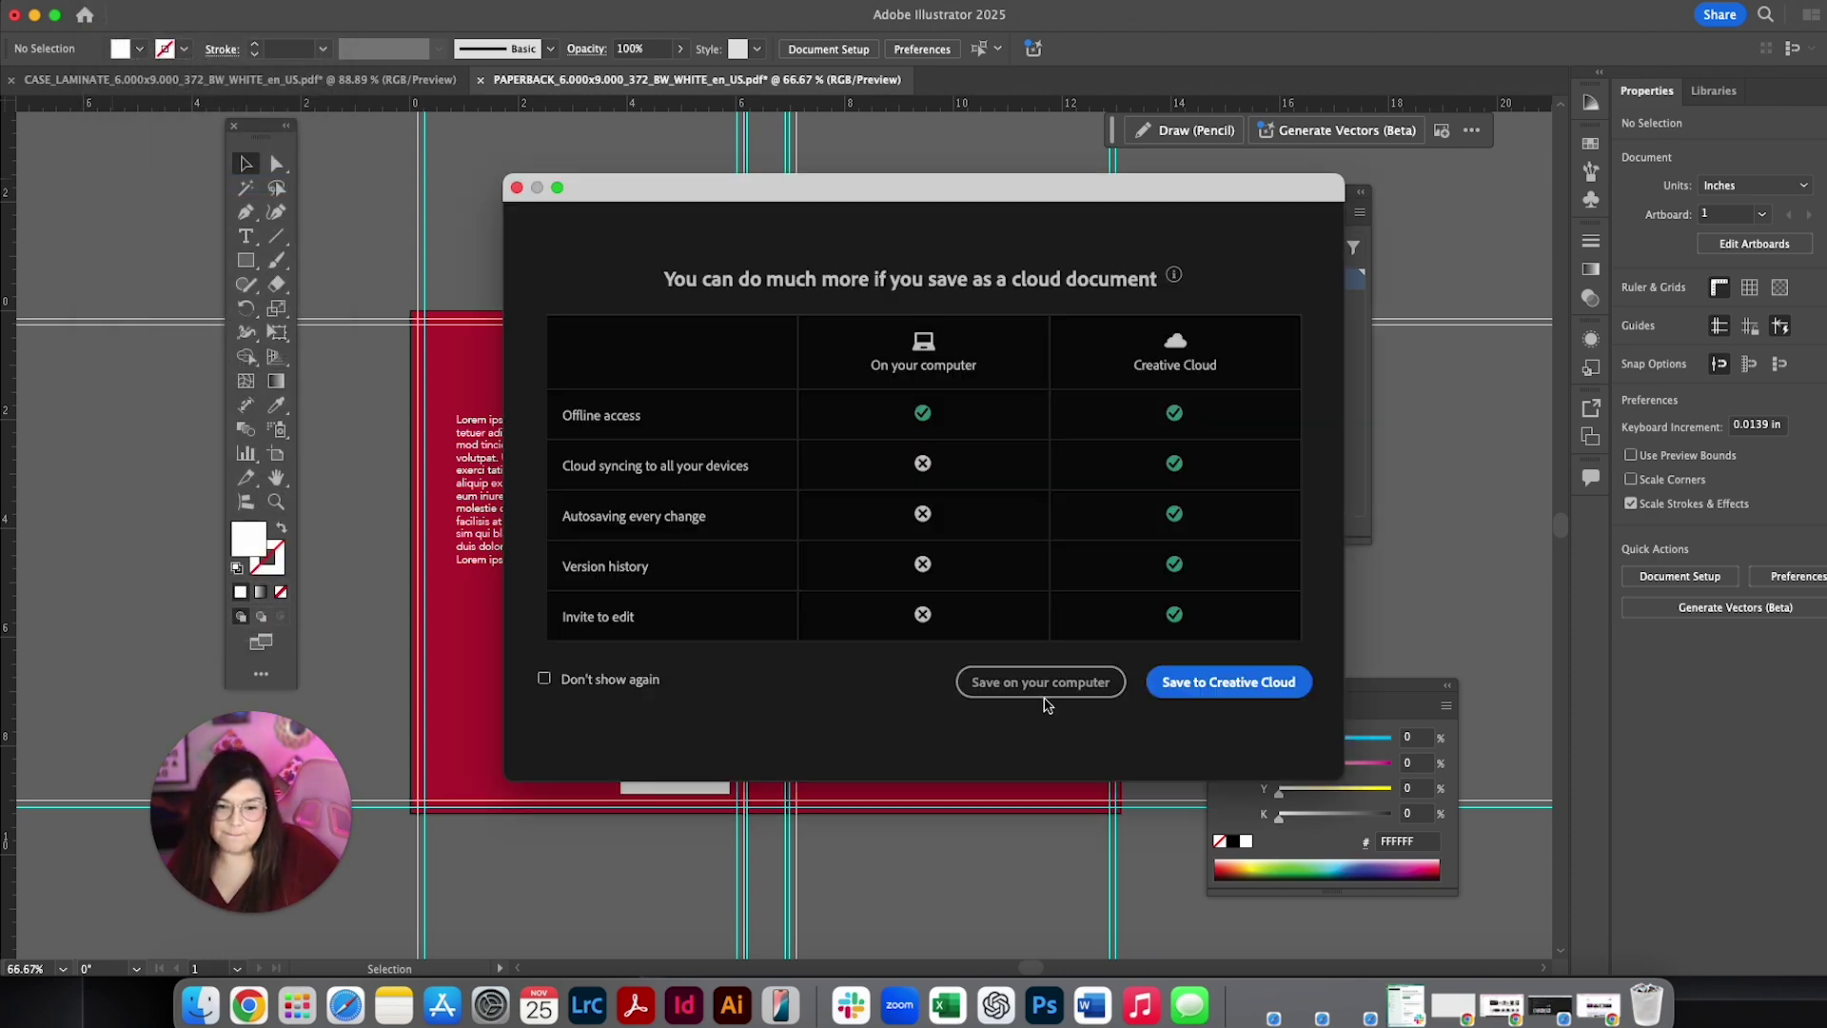
pyautogui.click(1048, 691)
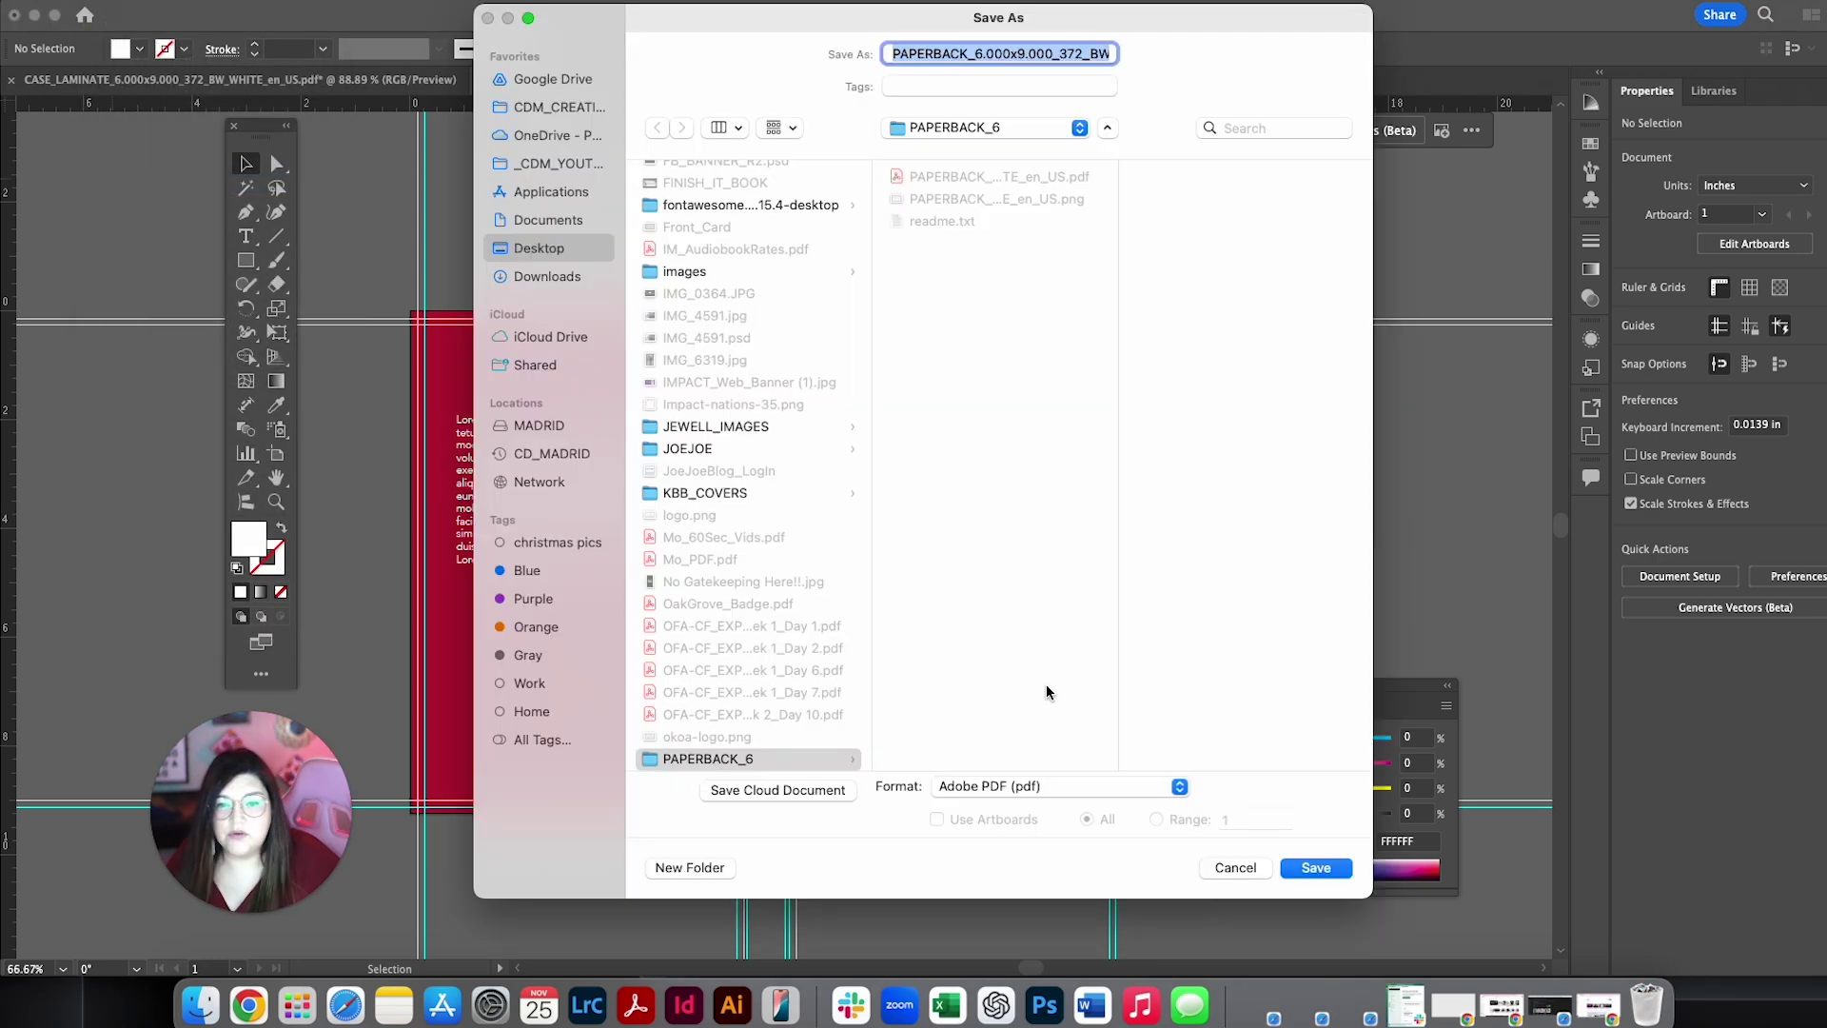
pyautogui.click(529, 245)
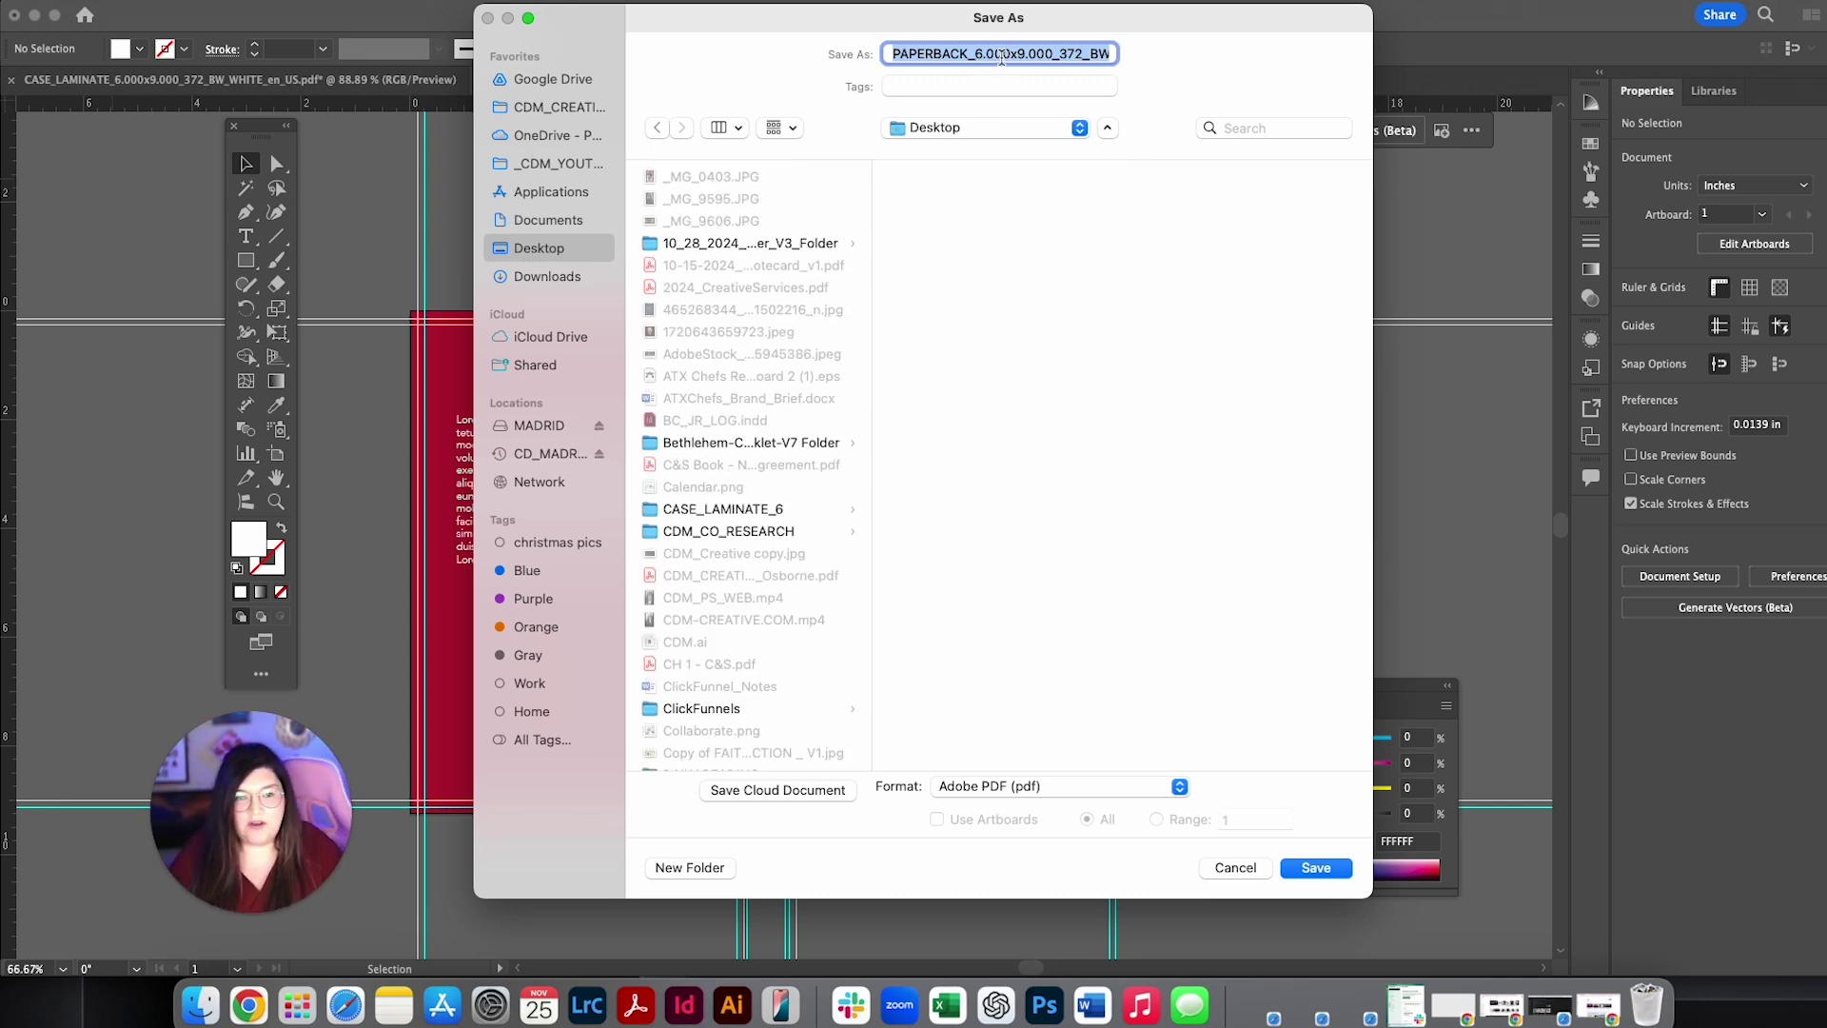
pyautogui.write('COVER')
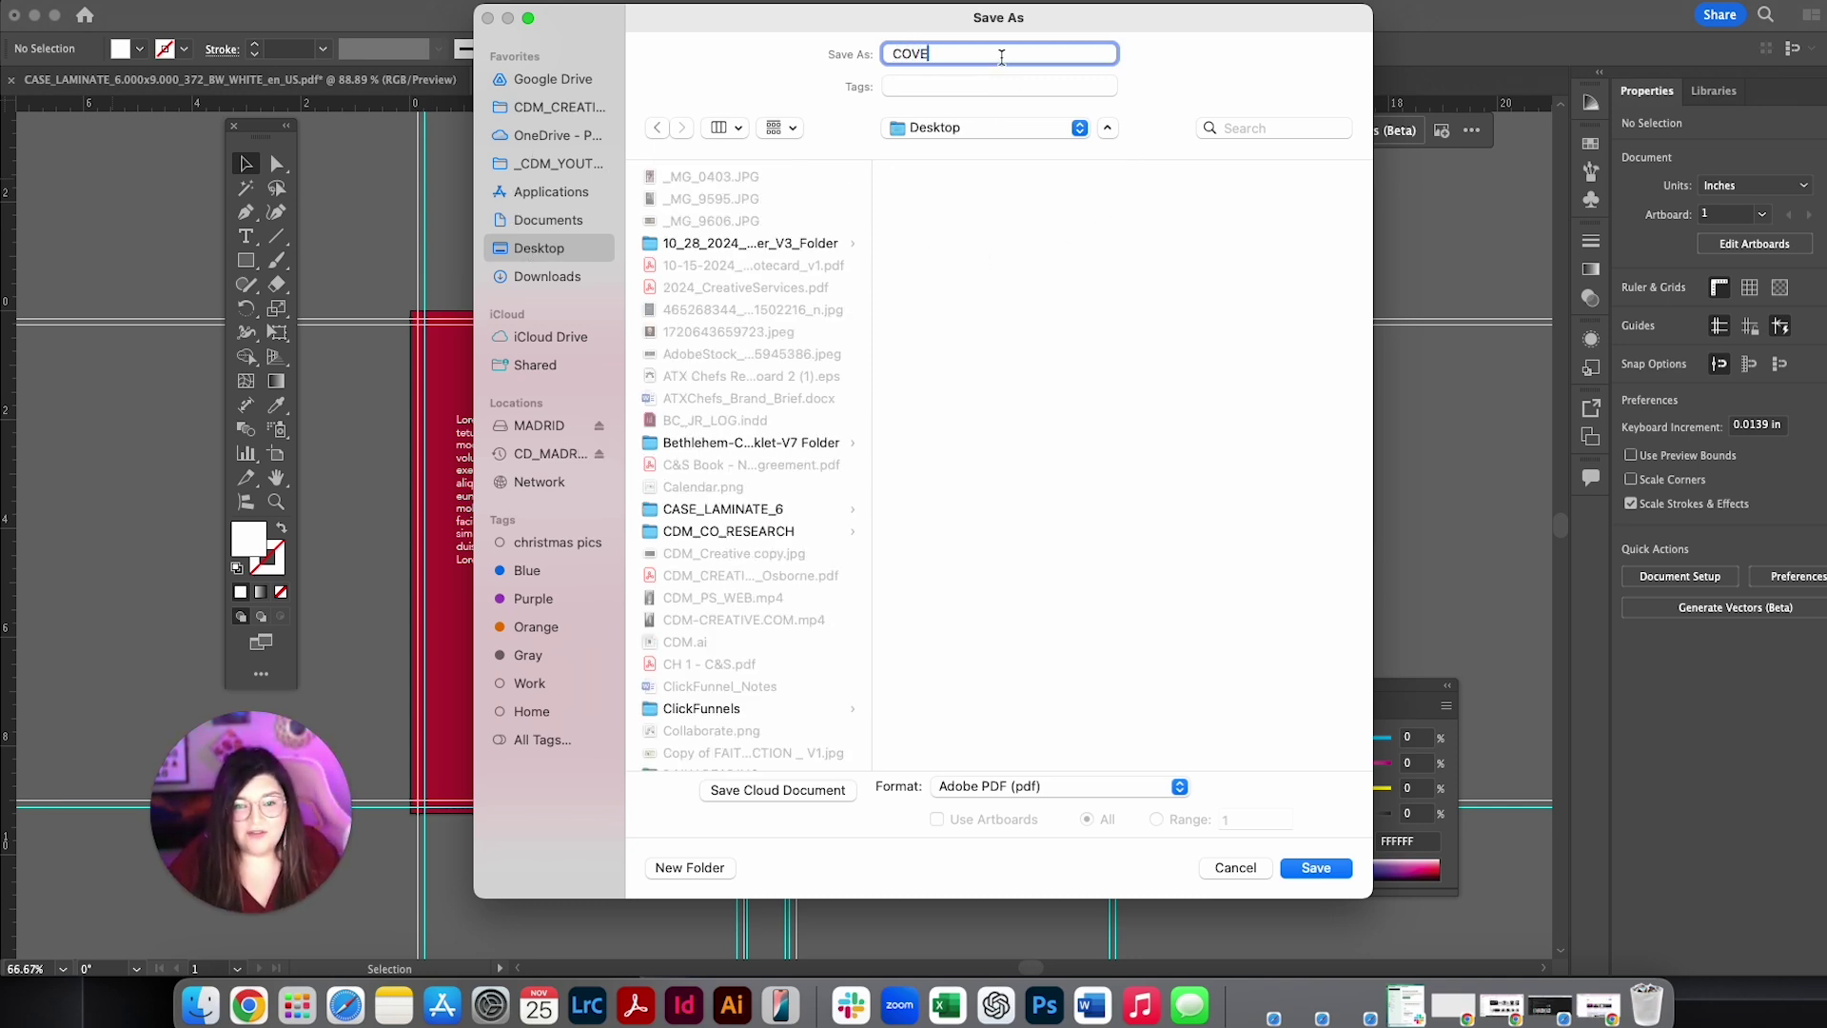
pyautogui.write('_TITLE')
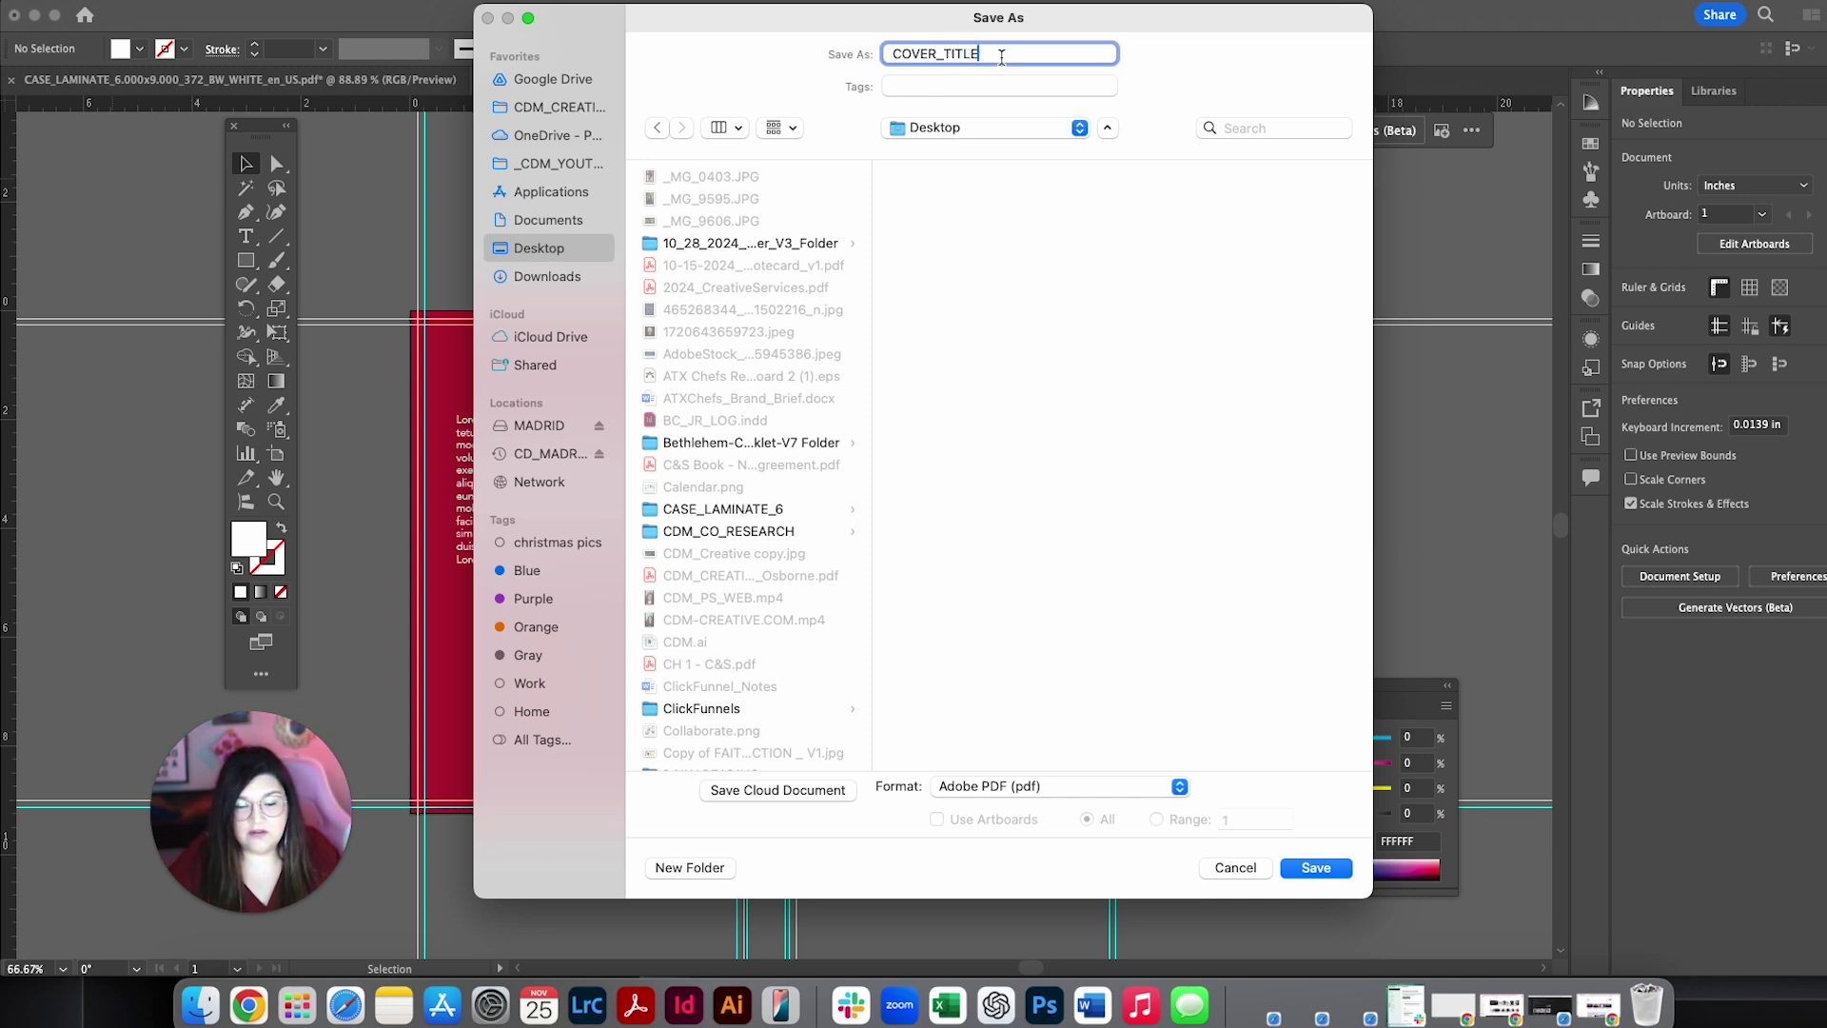
pyautogui.click(1315, 869)
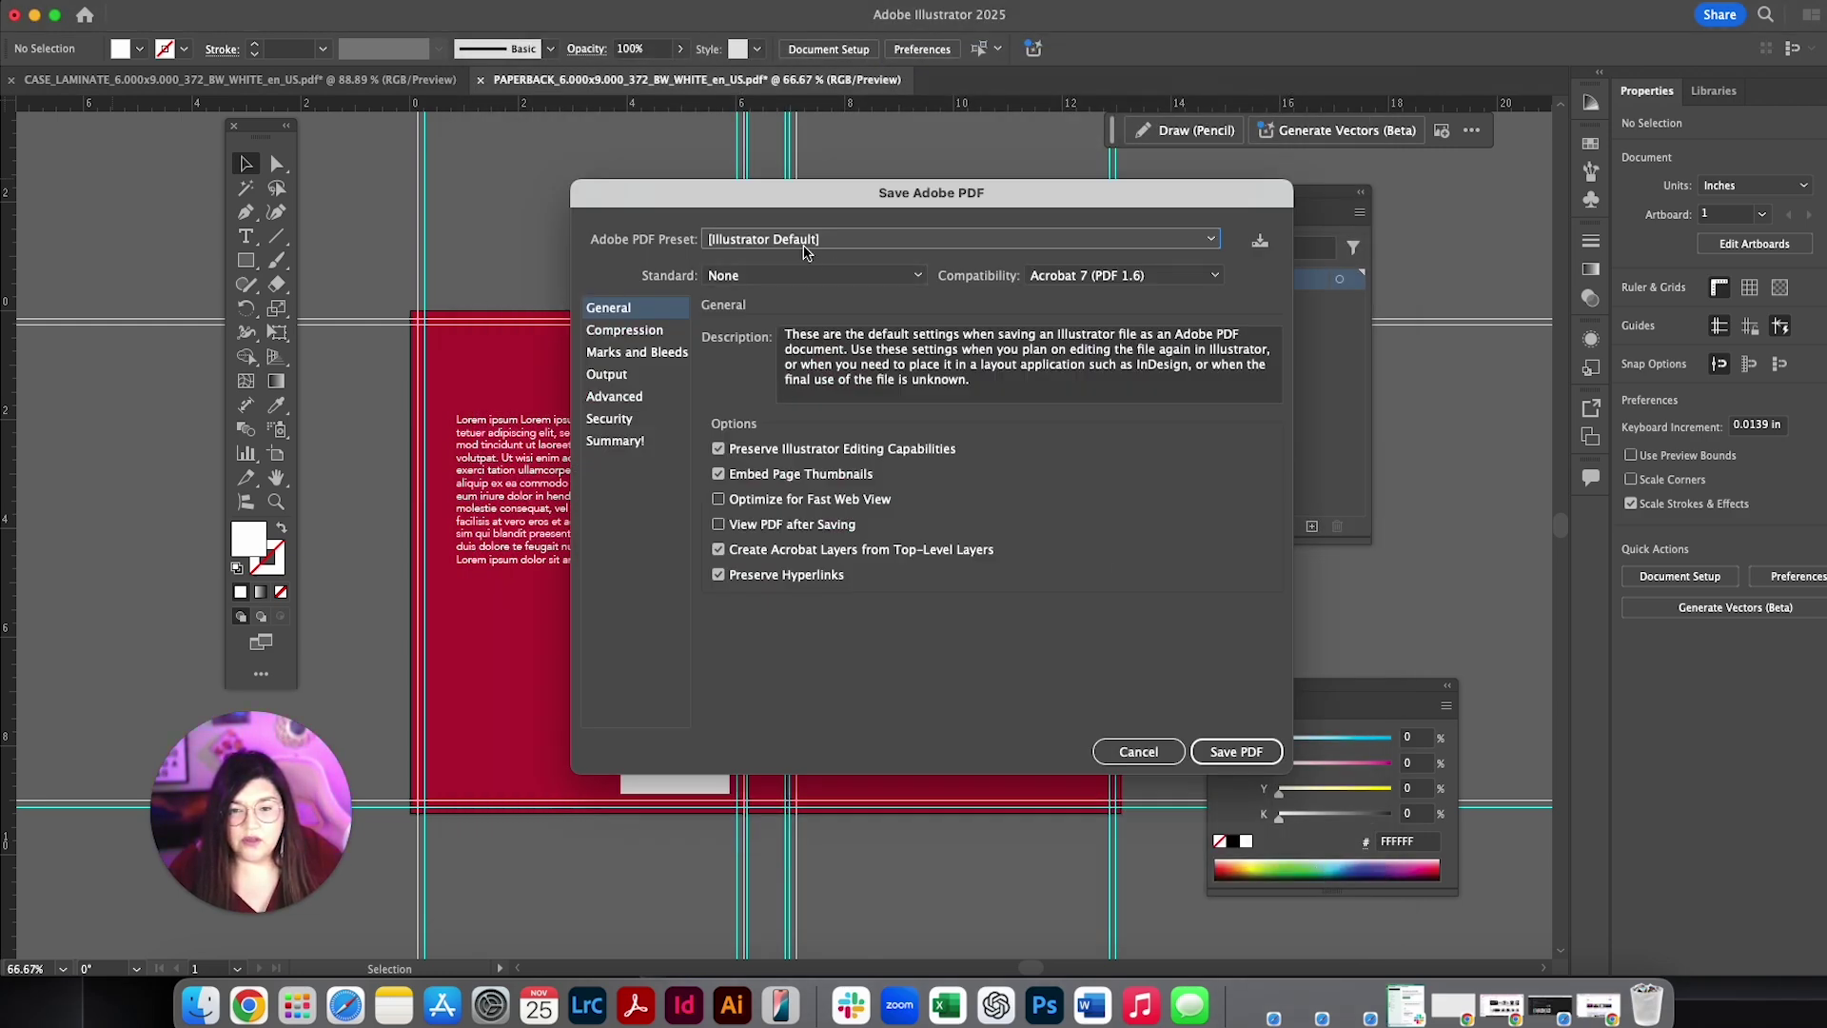
# Step: Apply the [Press Quality] PDF preset and finish saving the PDF
pyautogui.click(787, 242)
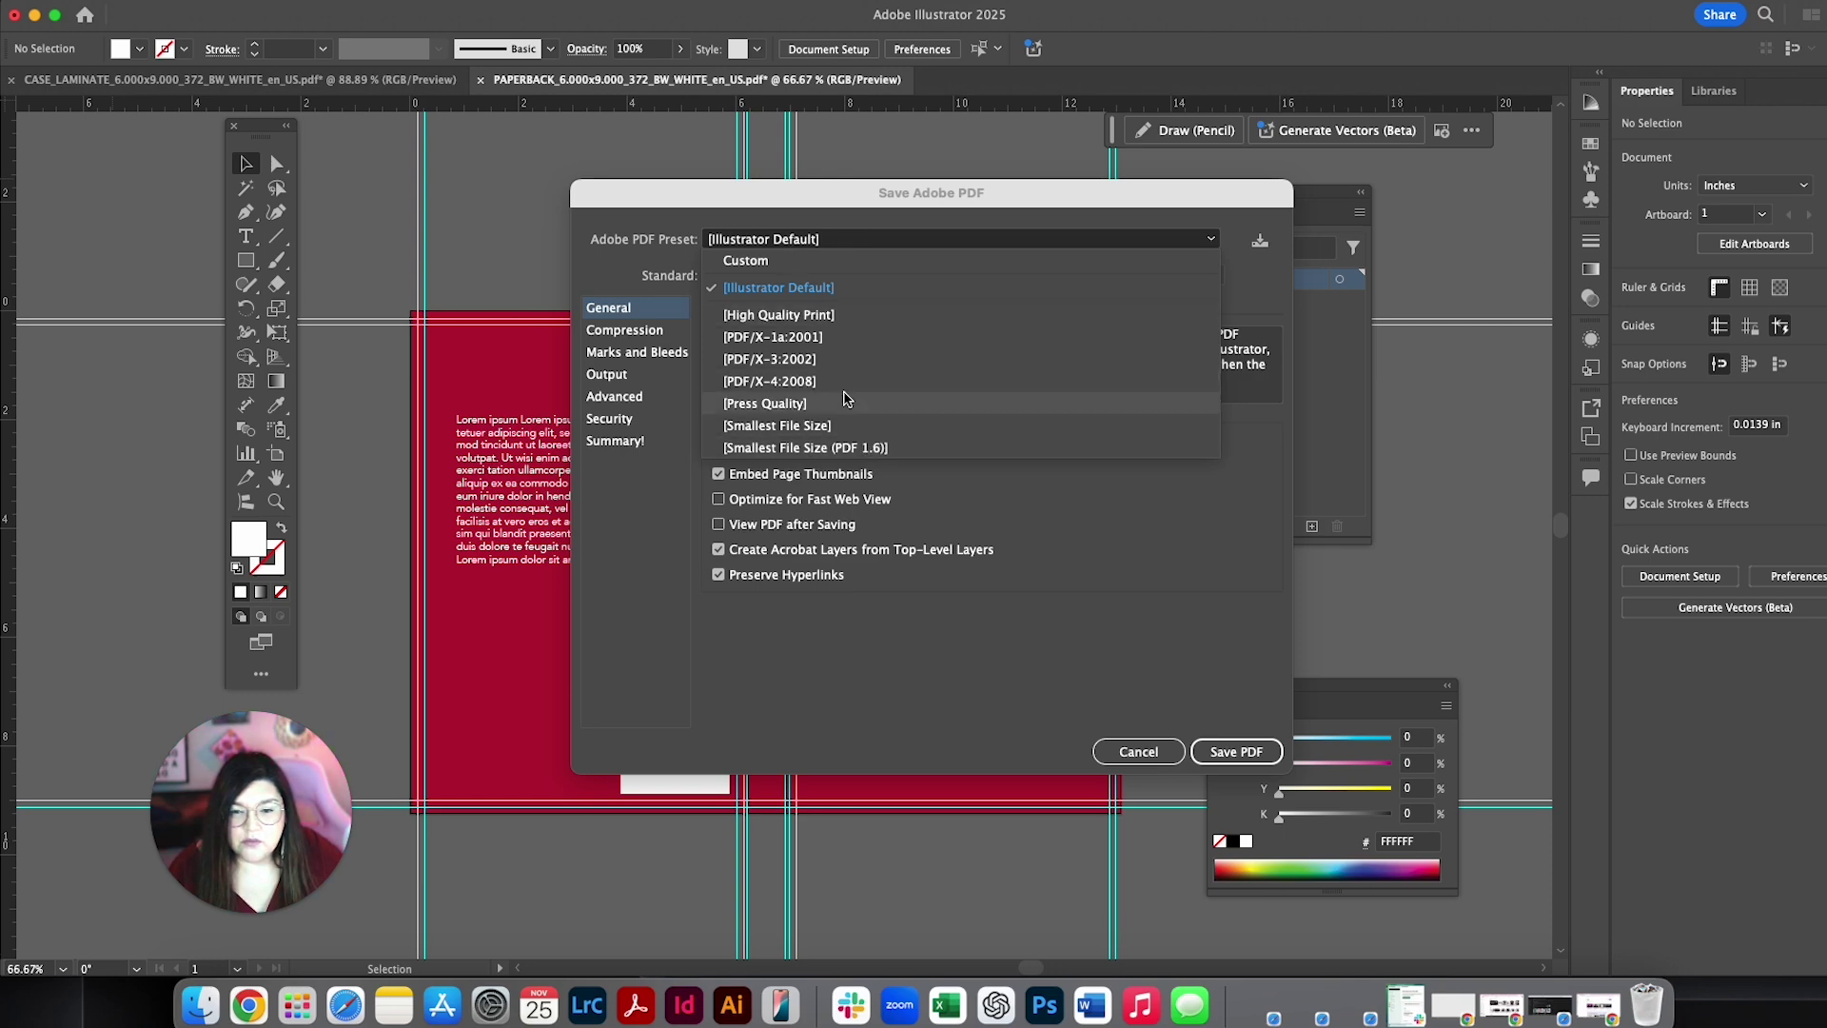
pyautogui.click(847, 403)
pyautogui.click(1253, 752)
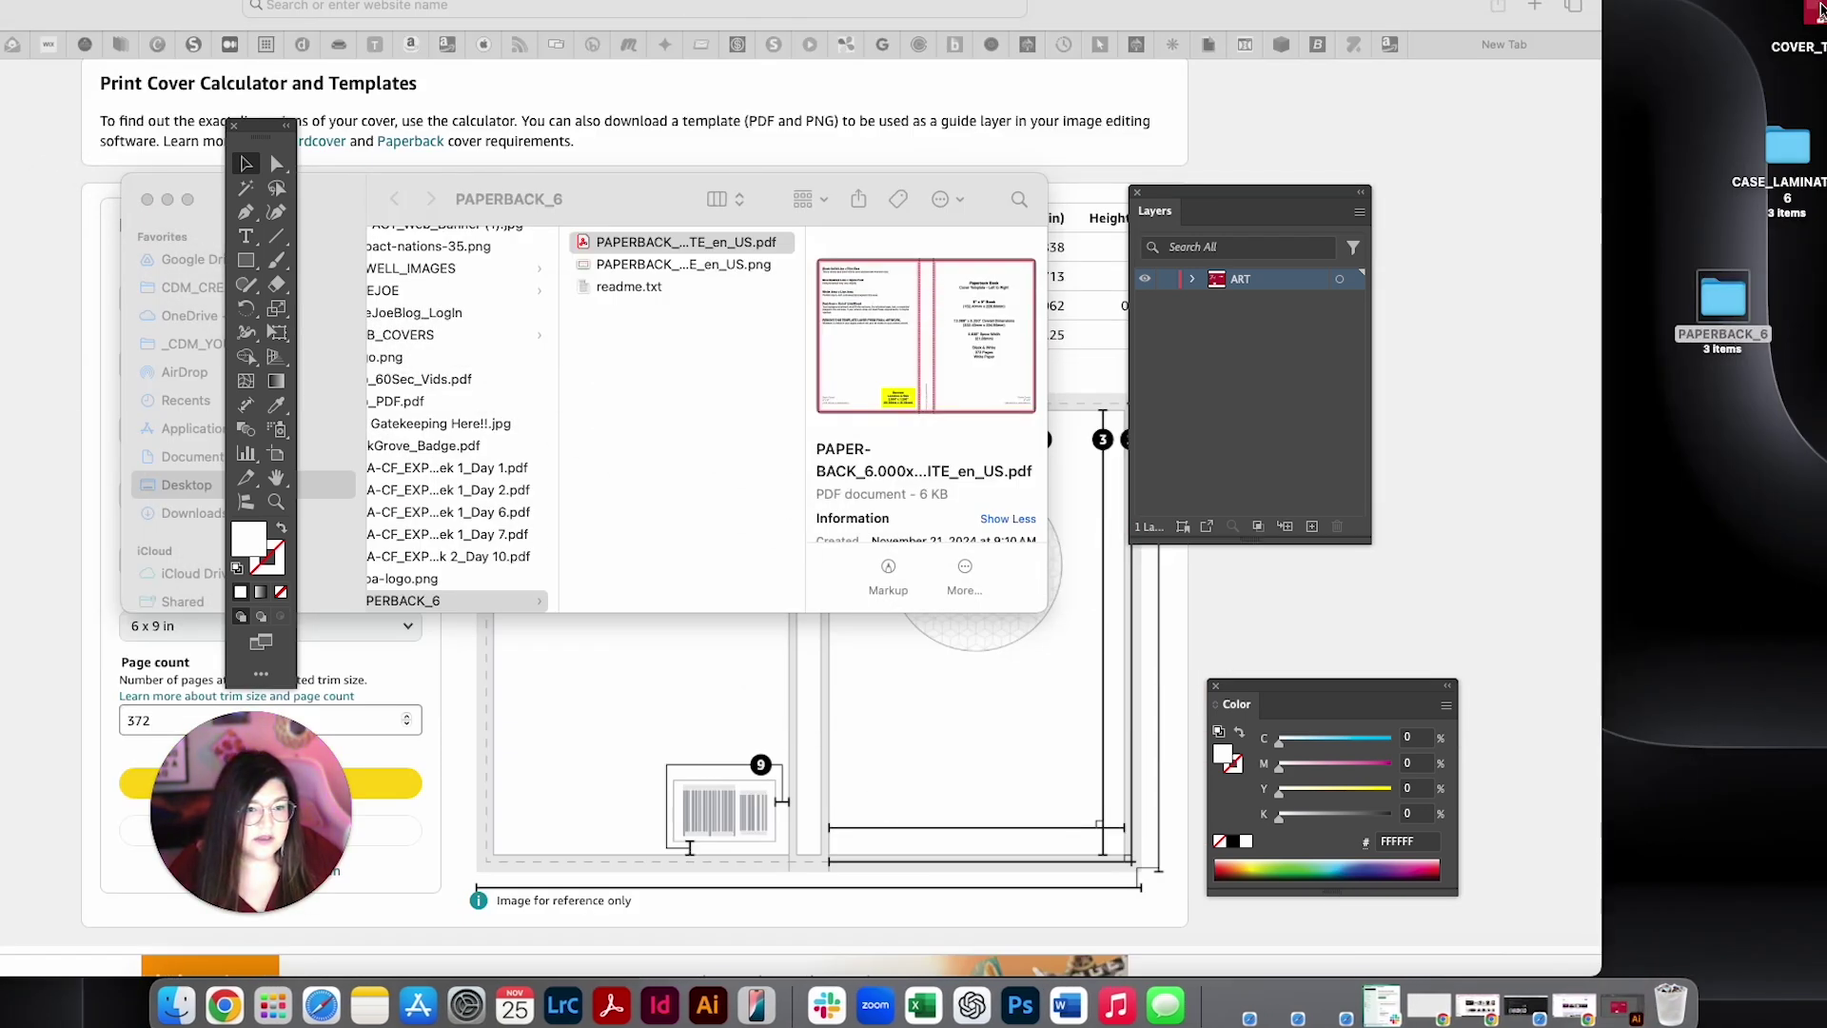
# Step: Open the saved COVER_TITLE PDF from the desktop to check the cover, close it, and return to Illustrator
pyautogui.click(1818, 11)
pyautogui.doubleClick(1818, 11)
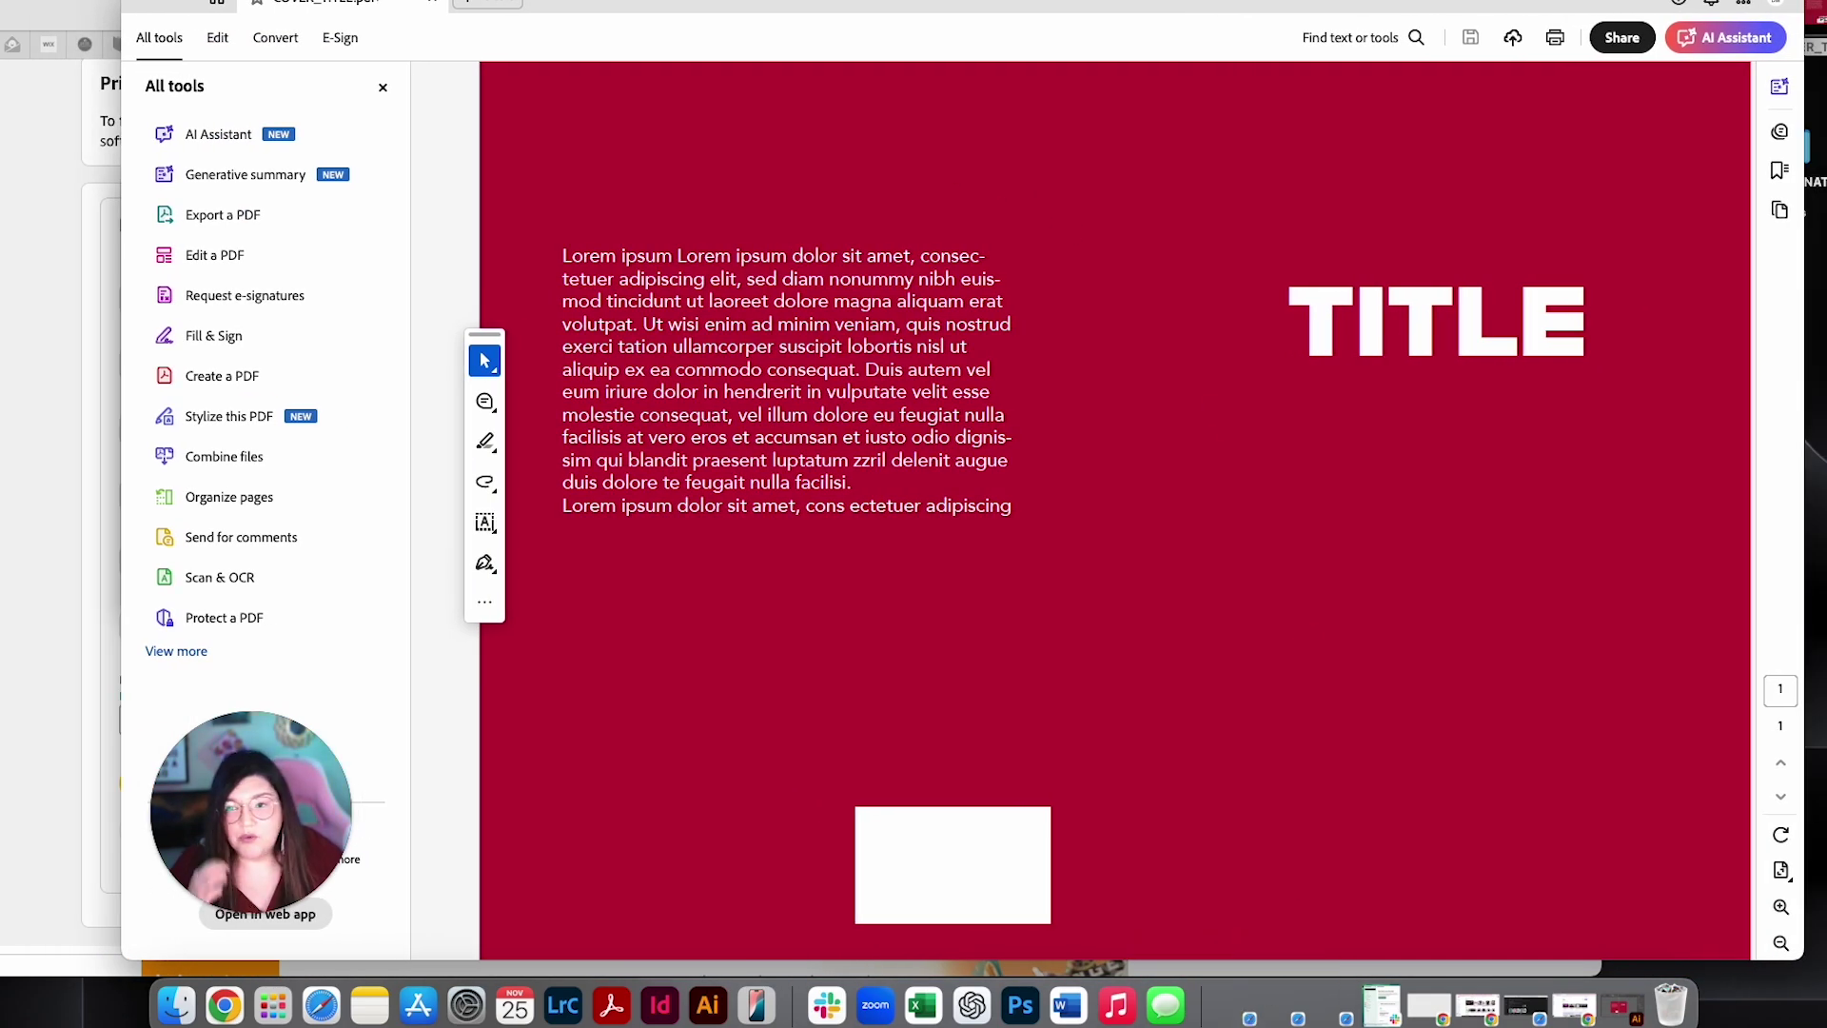
pyautogui.press('super+w')
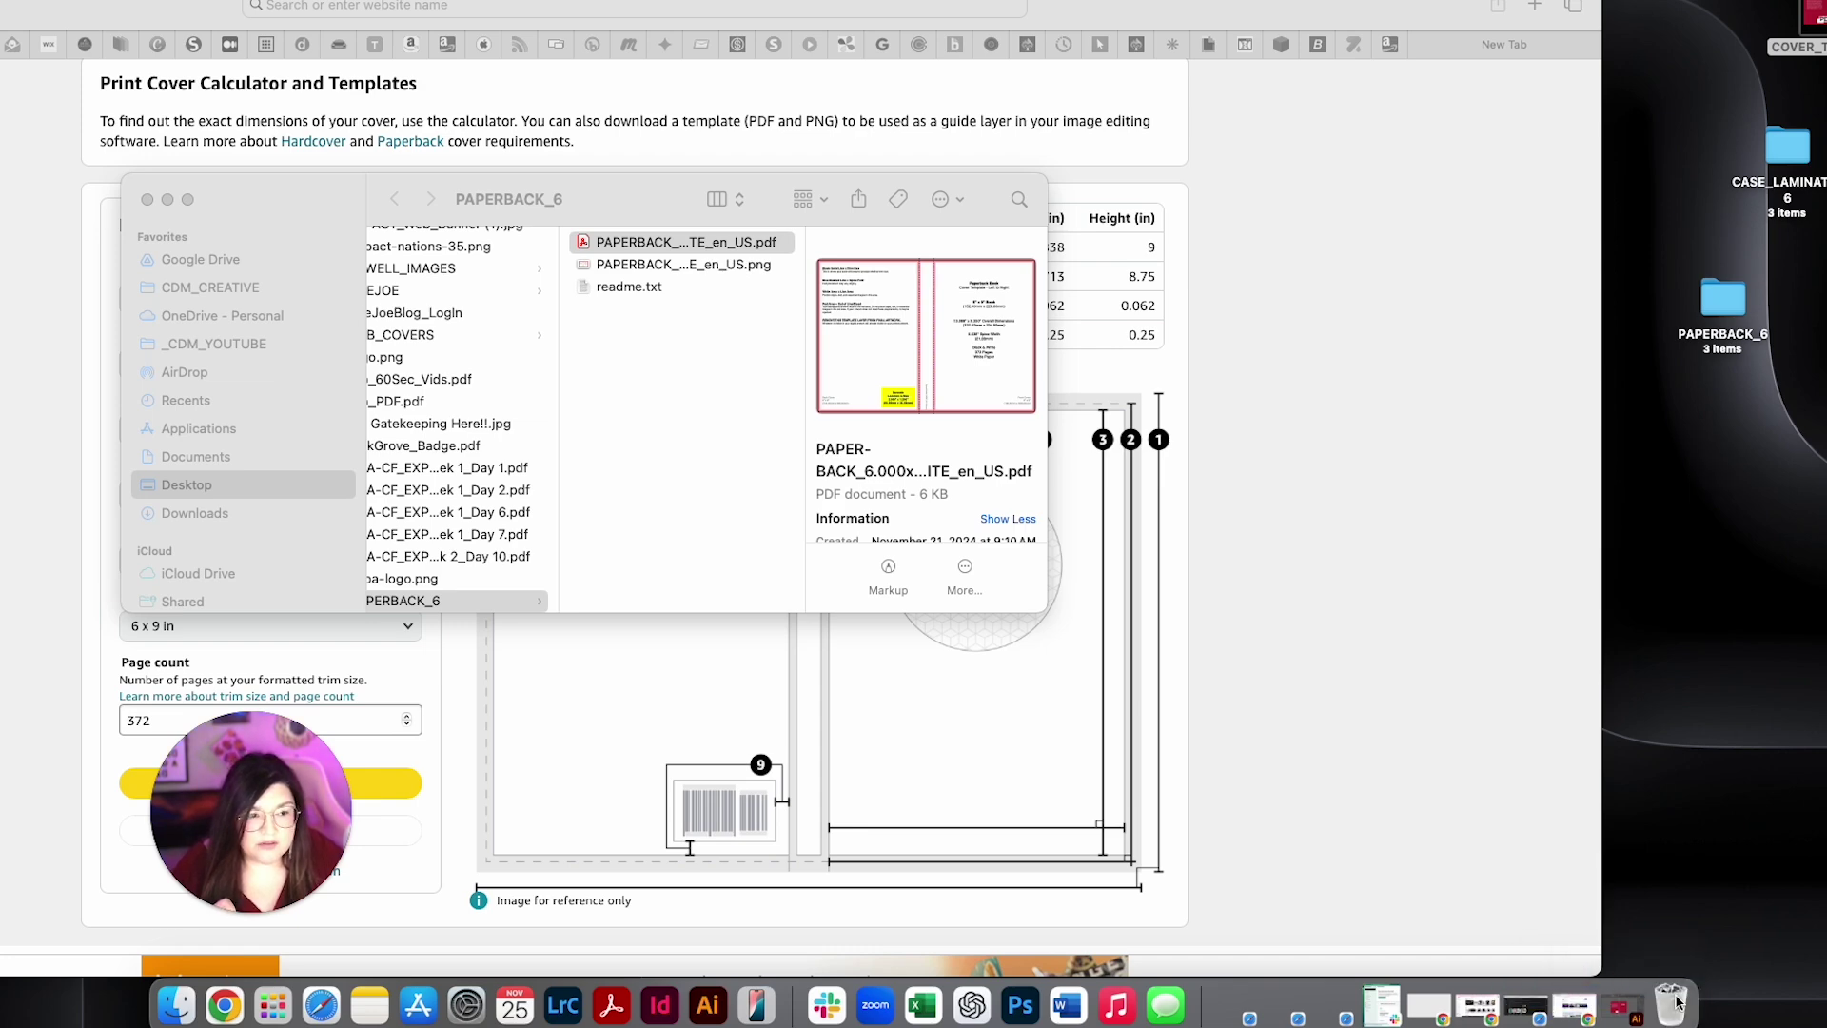
pyautogui.click(707, 1005)
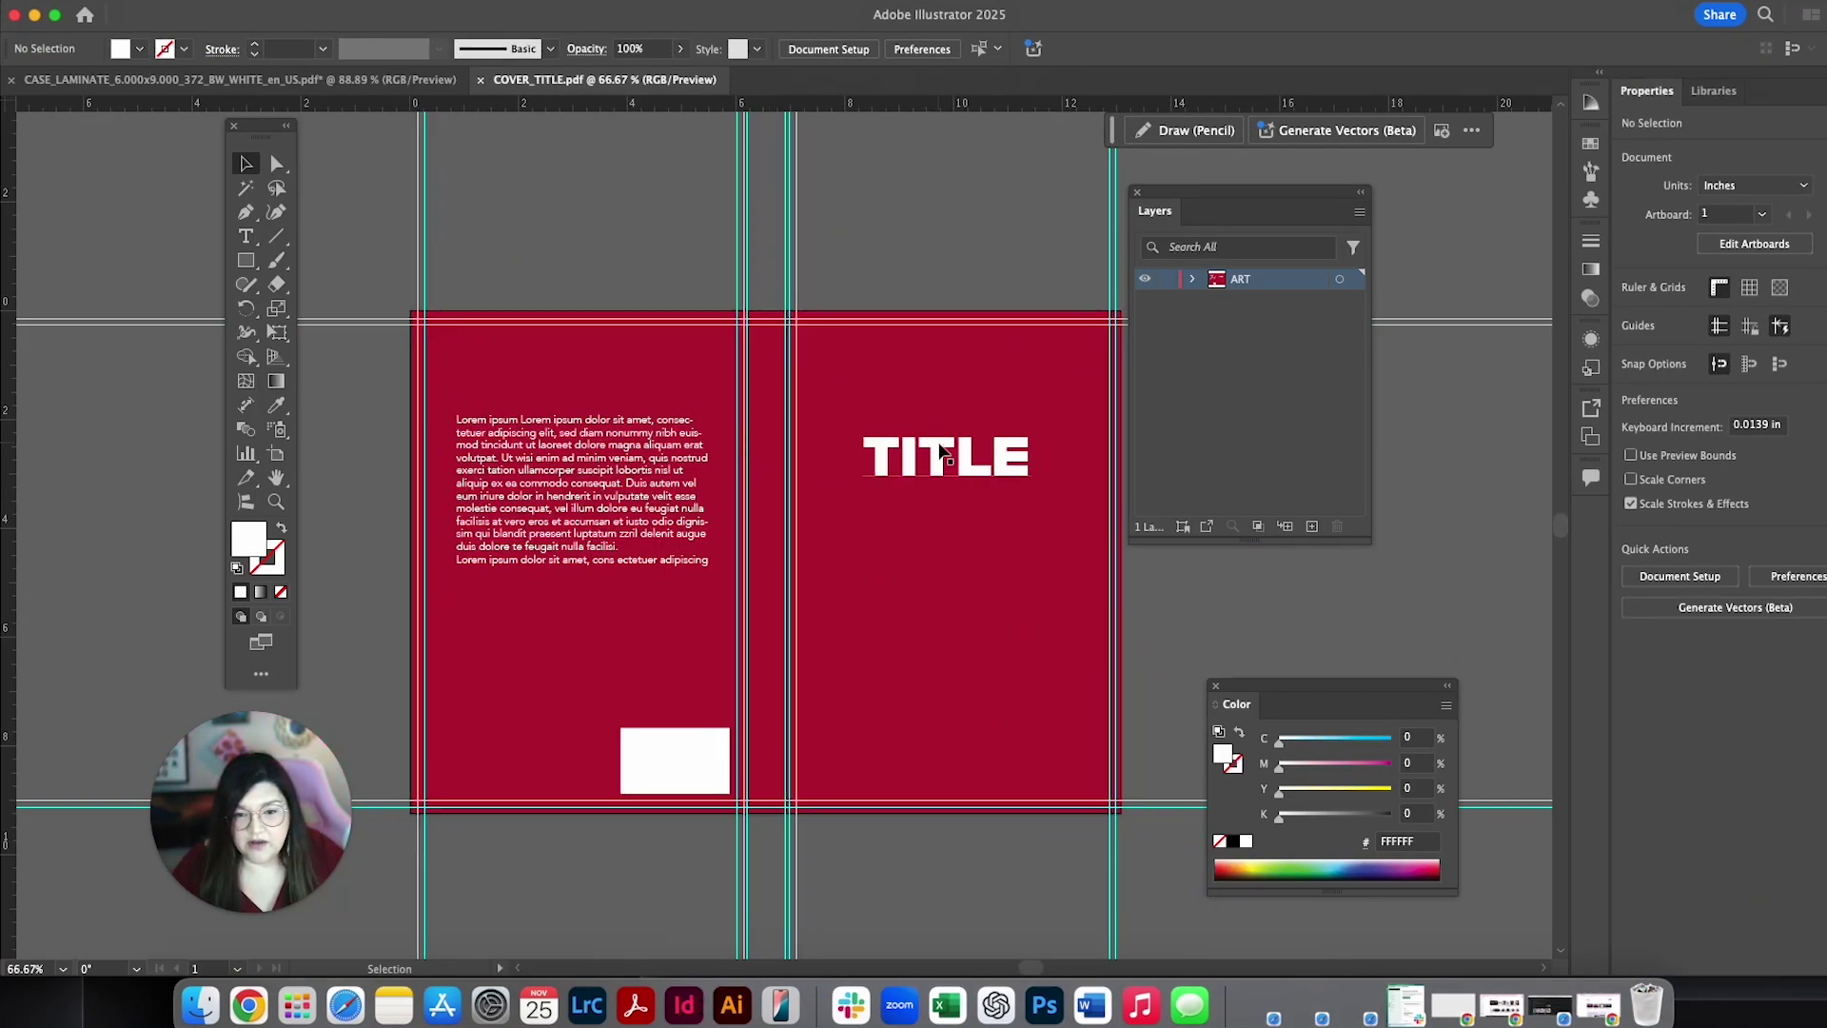
# Step: Duplicate the front-cover TITLE below the original and scale the copy to about 31.63 pt, 1.36 x 0.44 in
pyautogui.click(943, 454)
pyautogui.press('a')
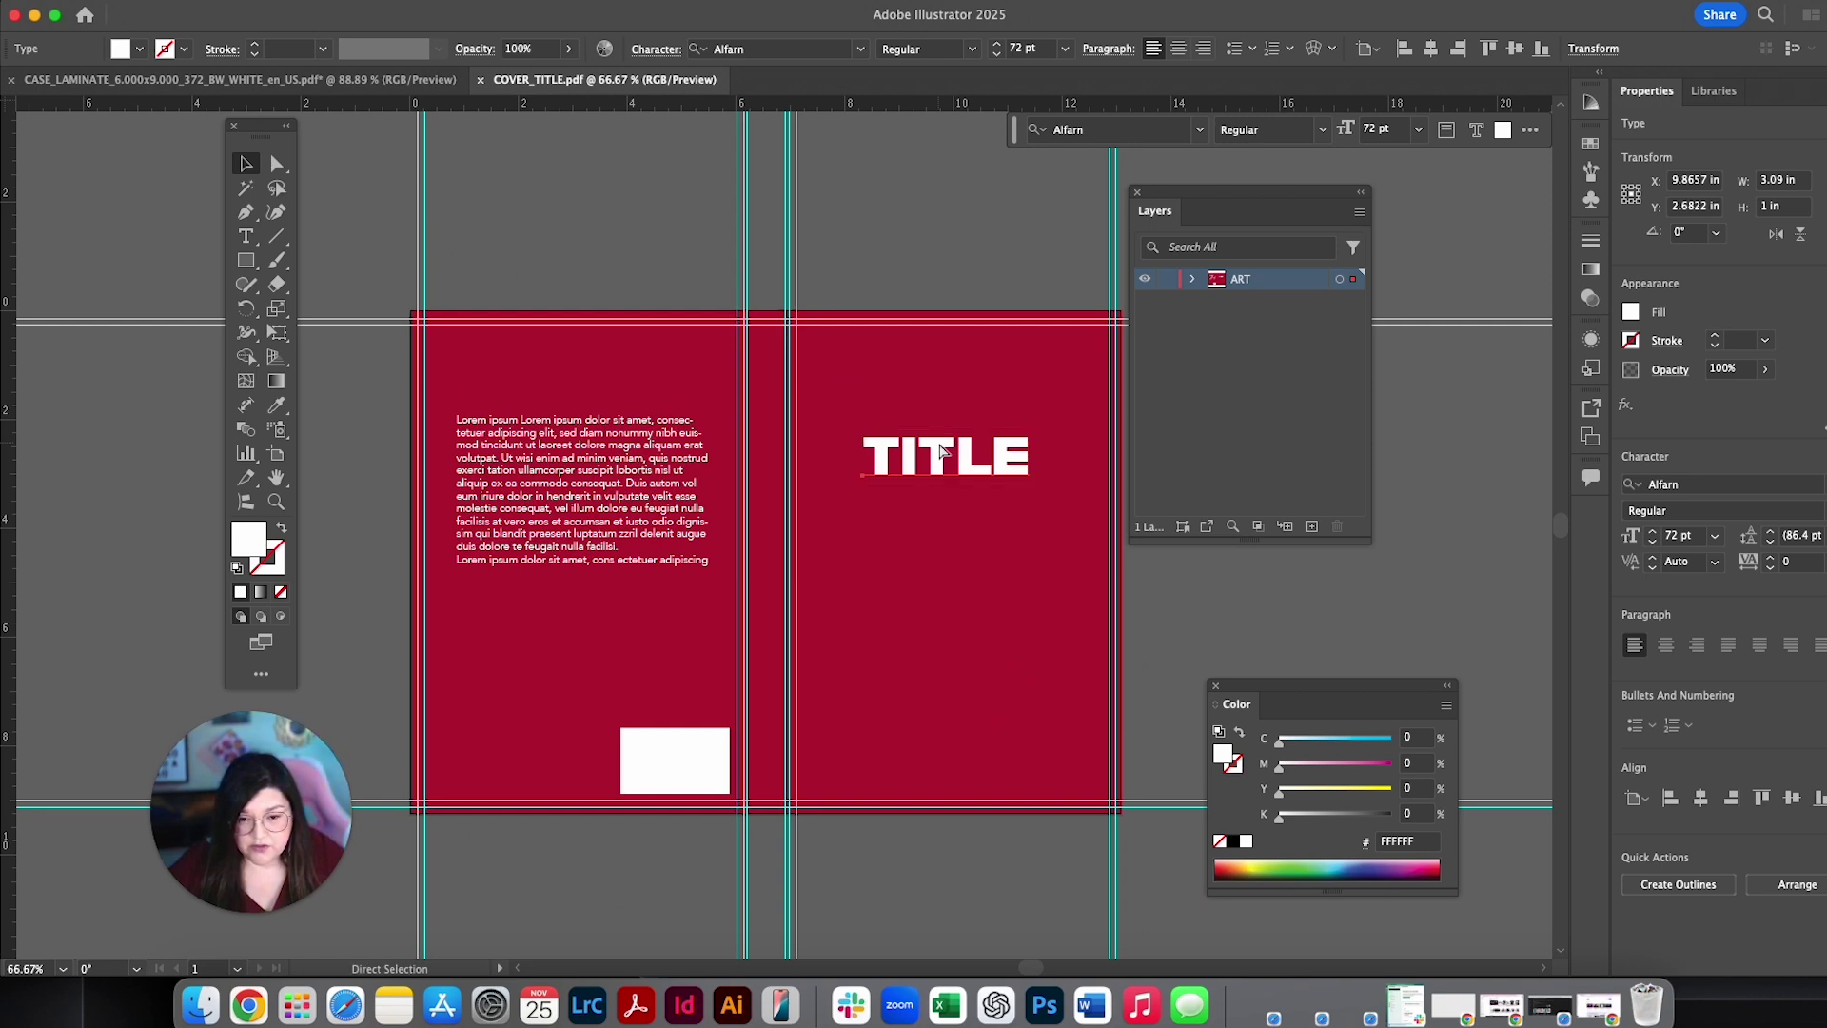
pyautogui.moveTo(942, 451); pyautogui.dragTo(931, 642)
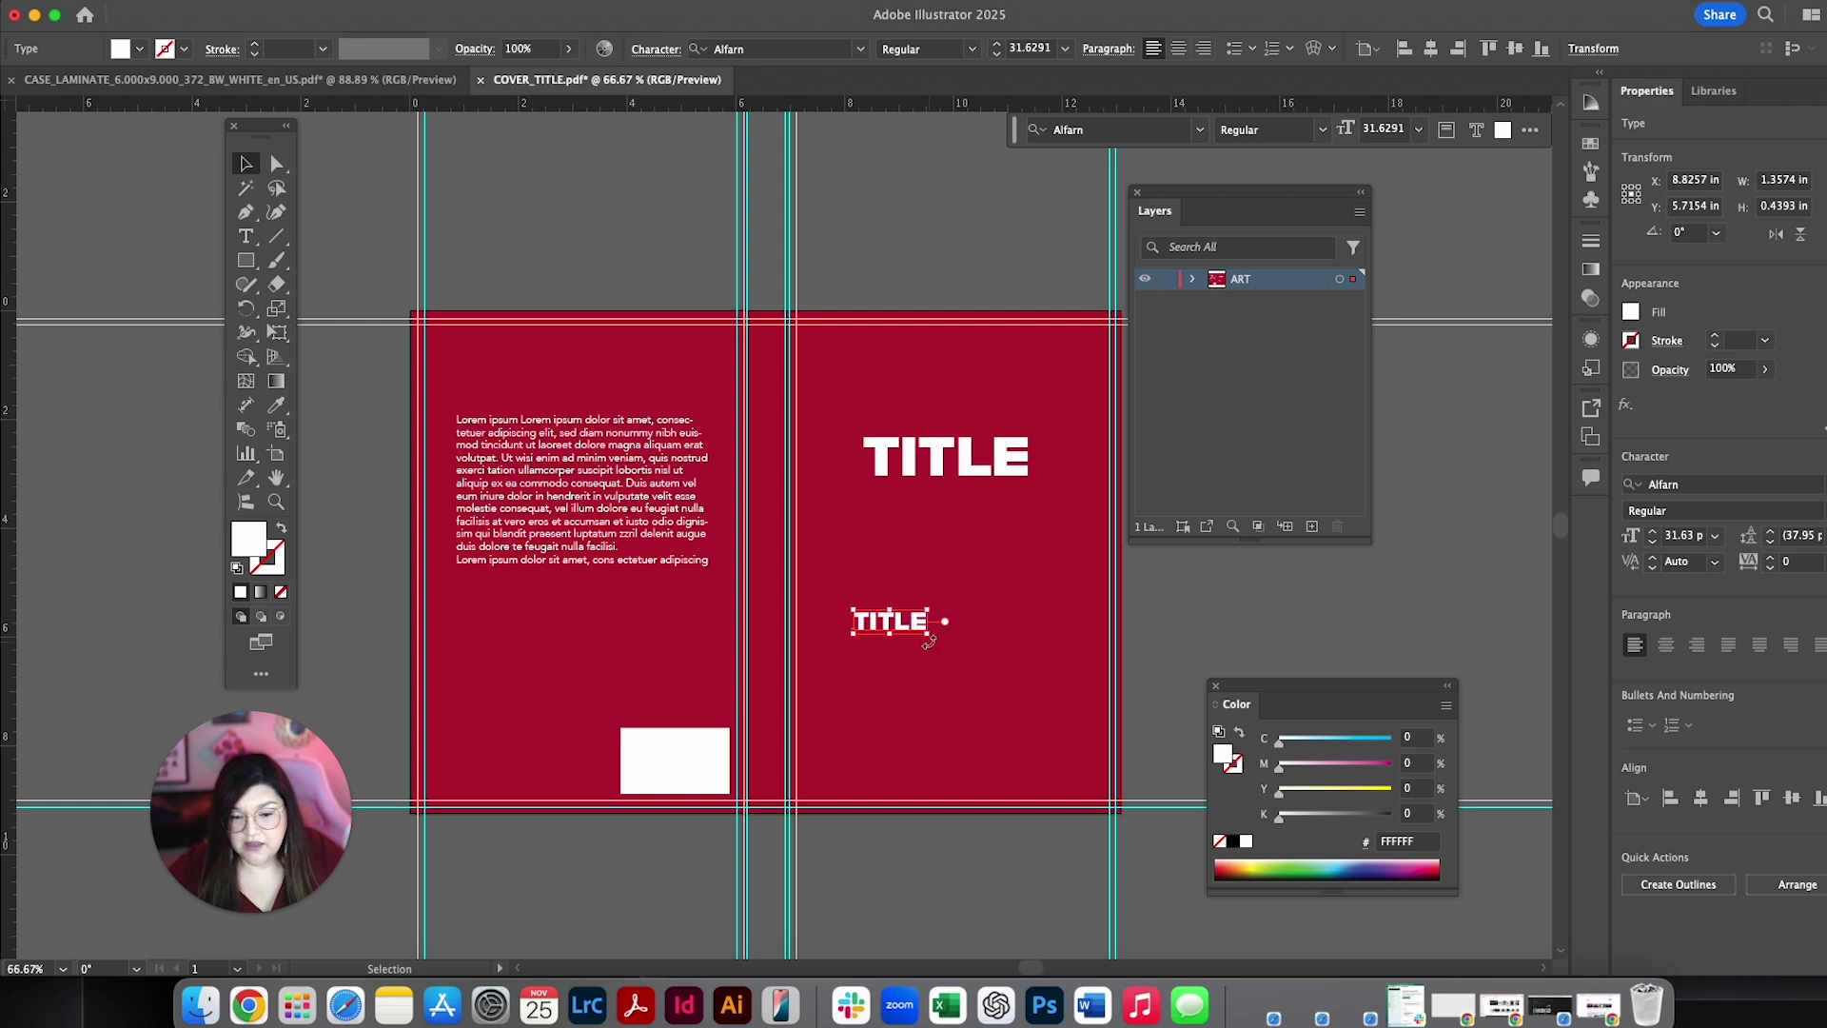
# Step: Rotate the small TITLE copy to 270° and place it near the top of the spine, between the spine guides
pyautogui.moveTo(929, 642); pyautogui.dragTo(767, 373)
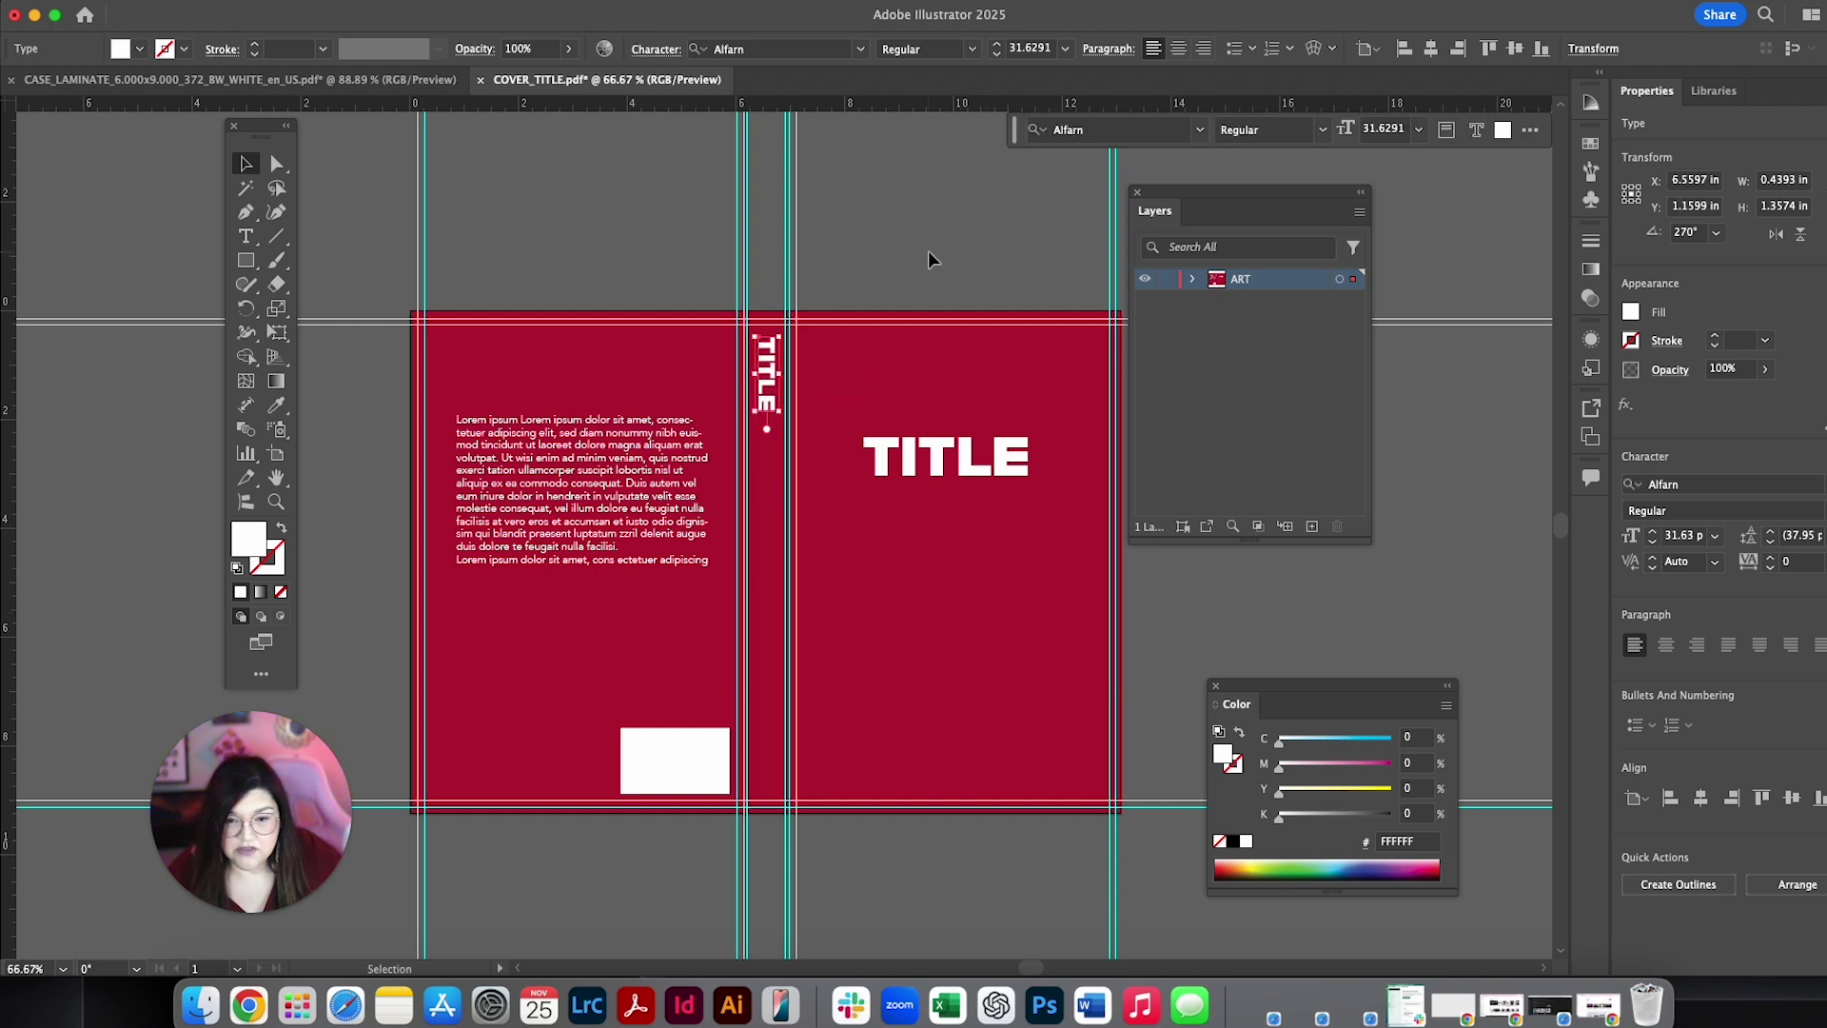
pyautogui.click(930, 253)
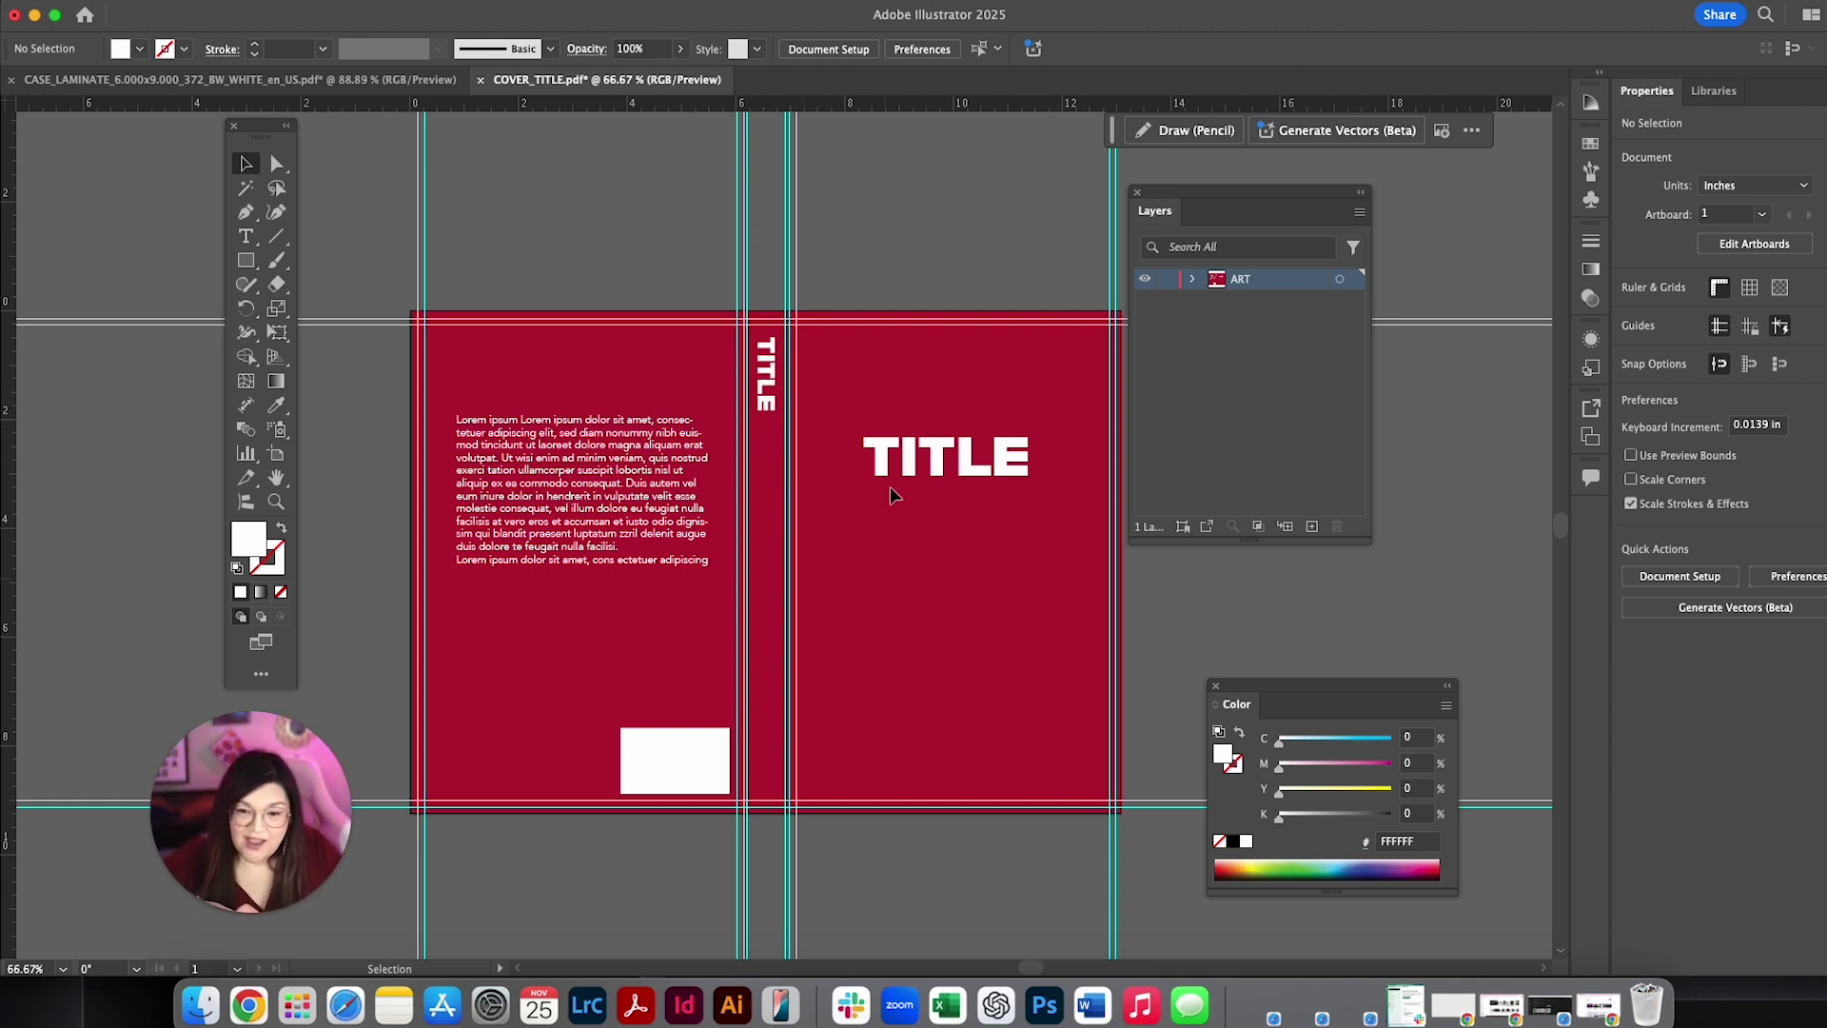
pyautogui.press('super+equal')
pyautogui.press('super+equal')
pyautogui.scroll(3, 808, 516)
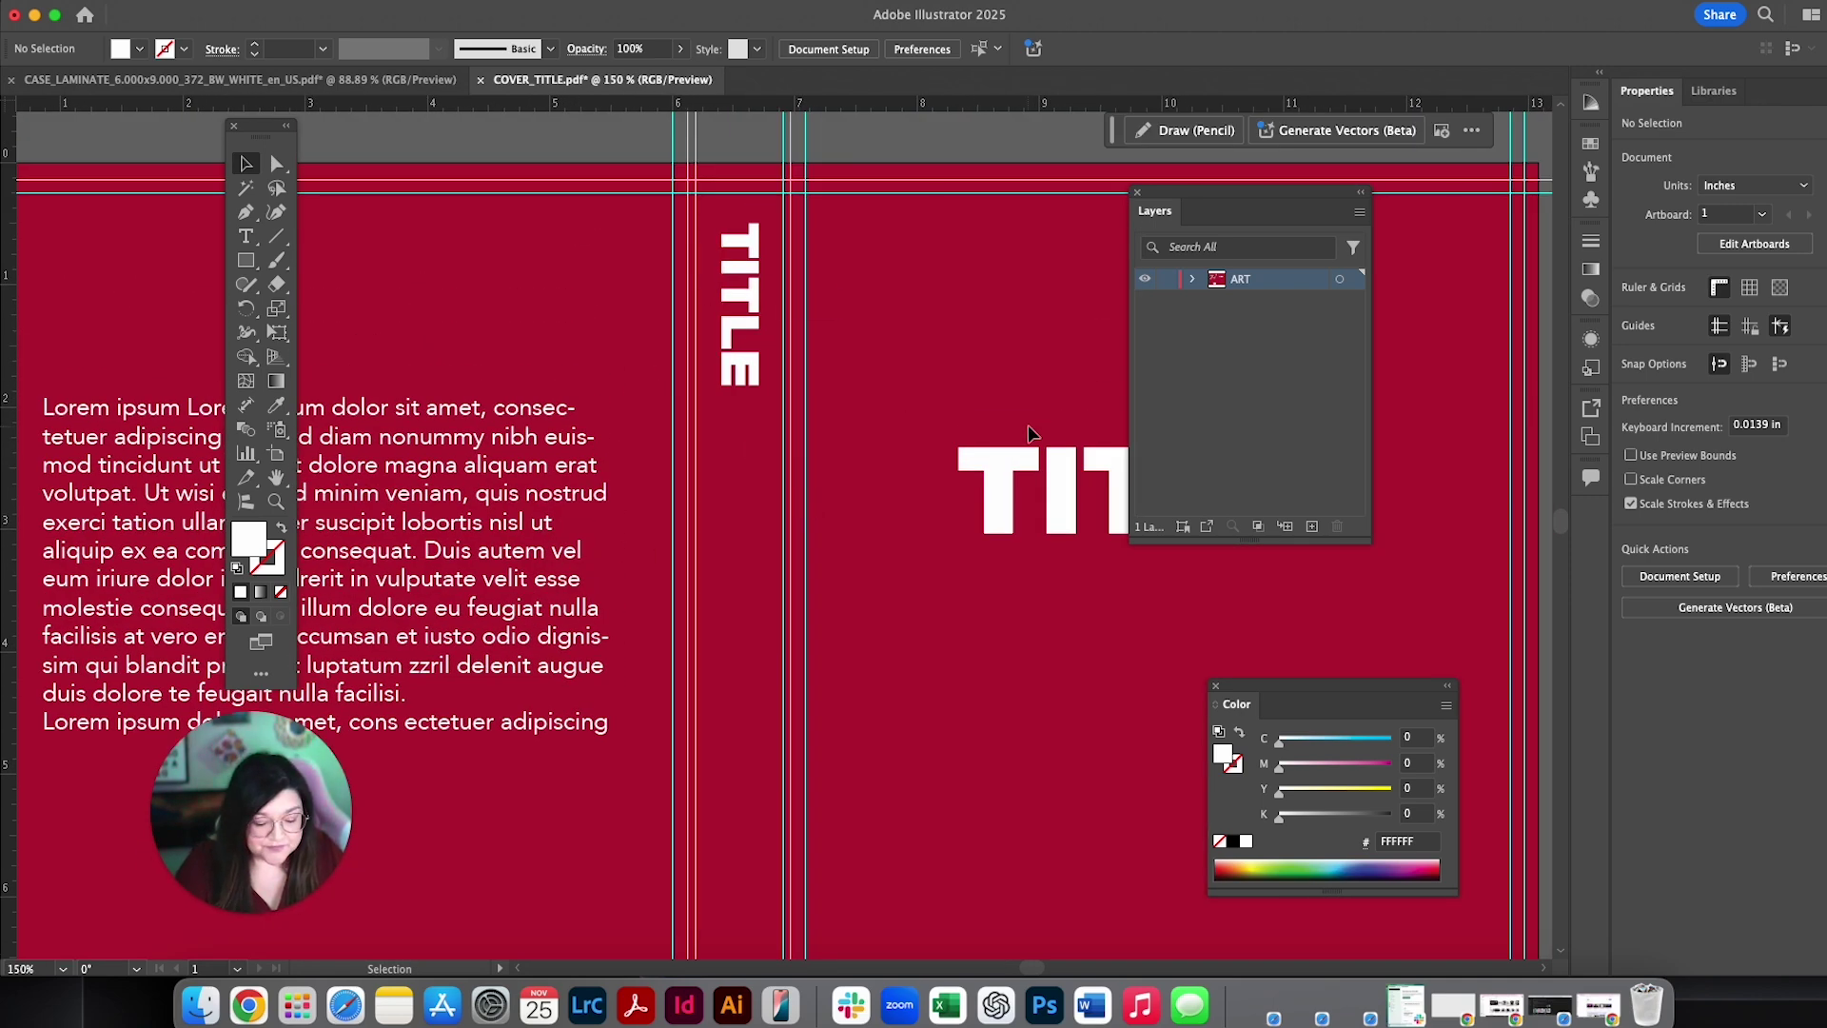
# Step: Save the cover with its spine title on the computer's Desktop as COVER_TITLE.pdf, using the [Press Quality] preset
pyautogui.press('super+minus')
pyautogui.press('super+minus')
pyautogui.scroll(-1, 1142, 423)
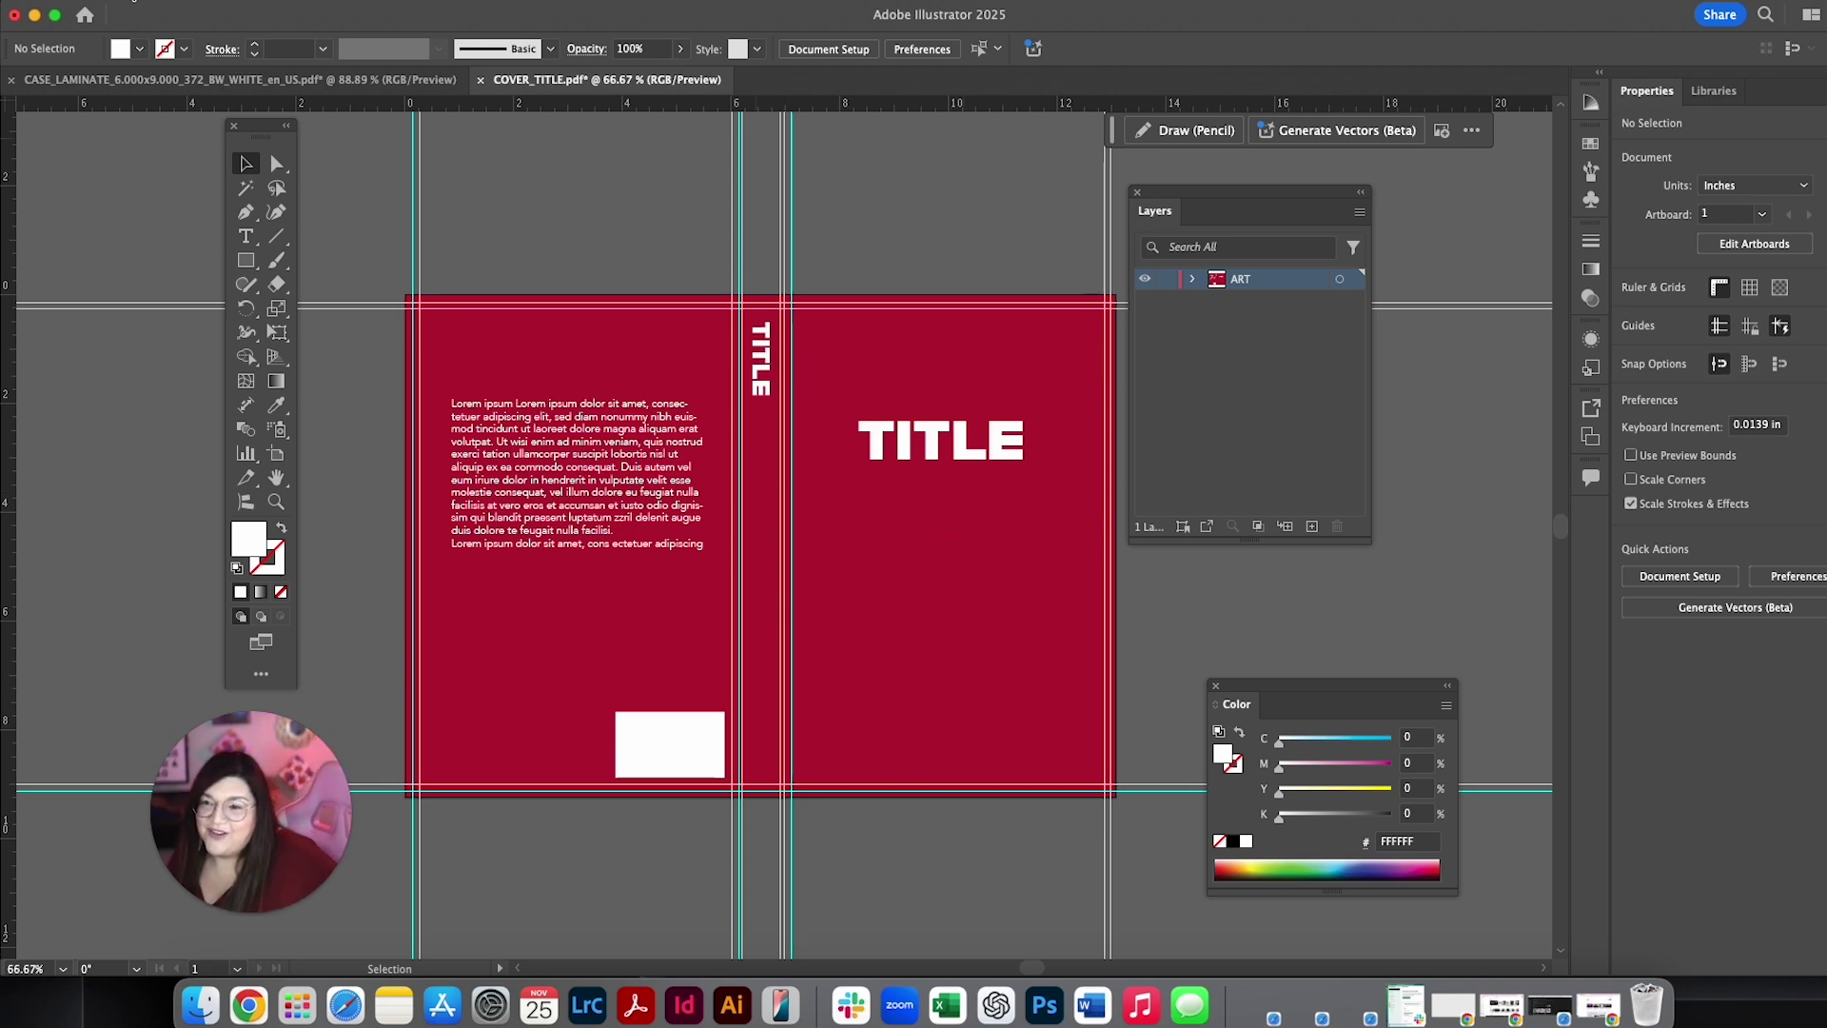
pyautogui.click(106, 11)
pyautogui.click(220, 190)
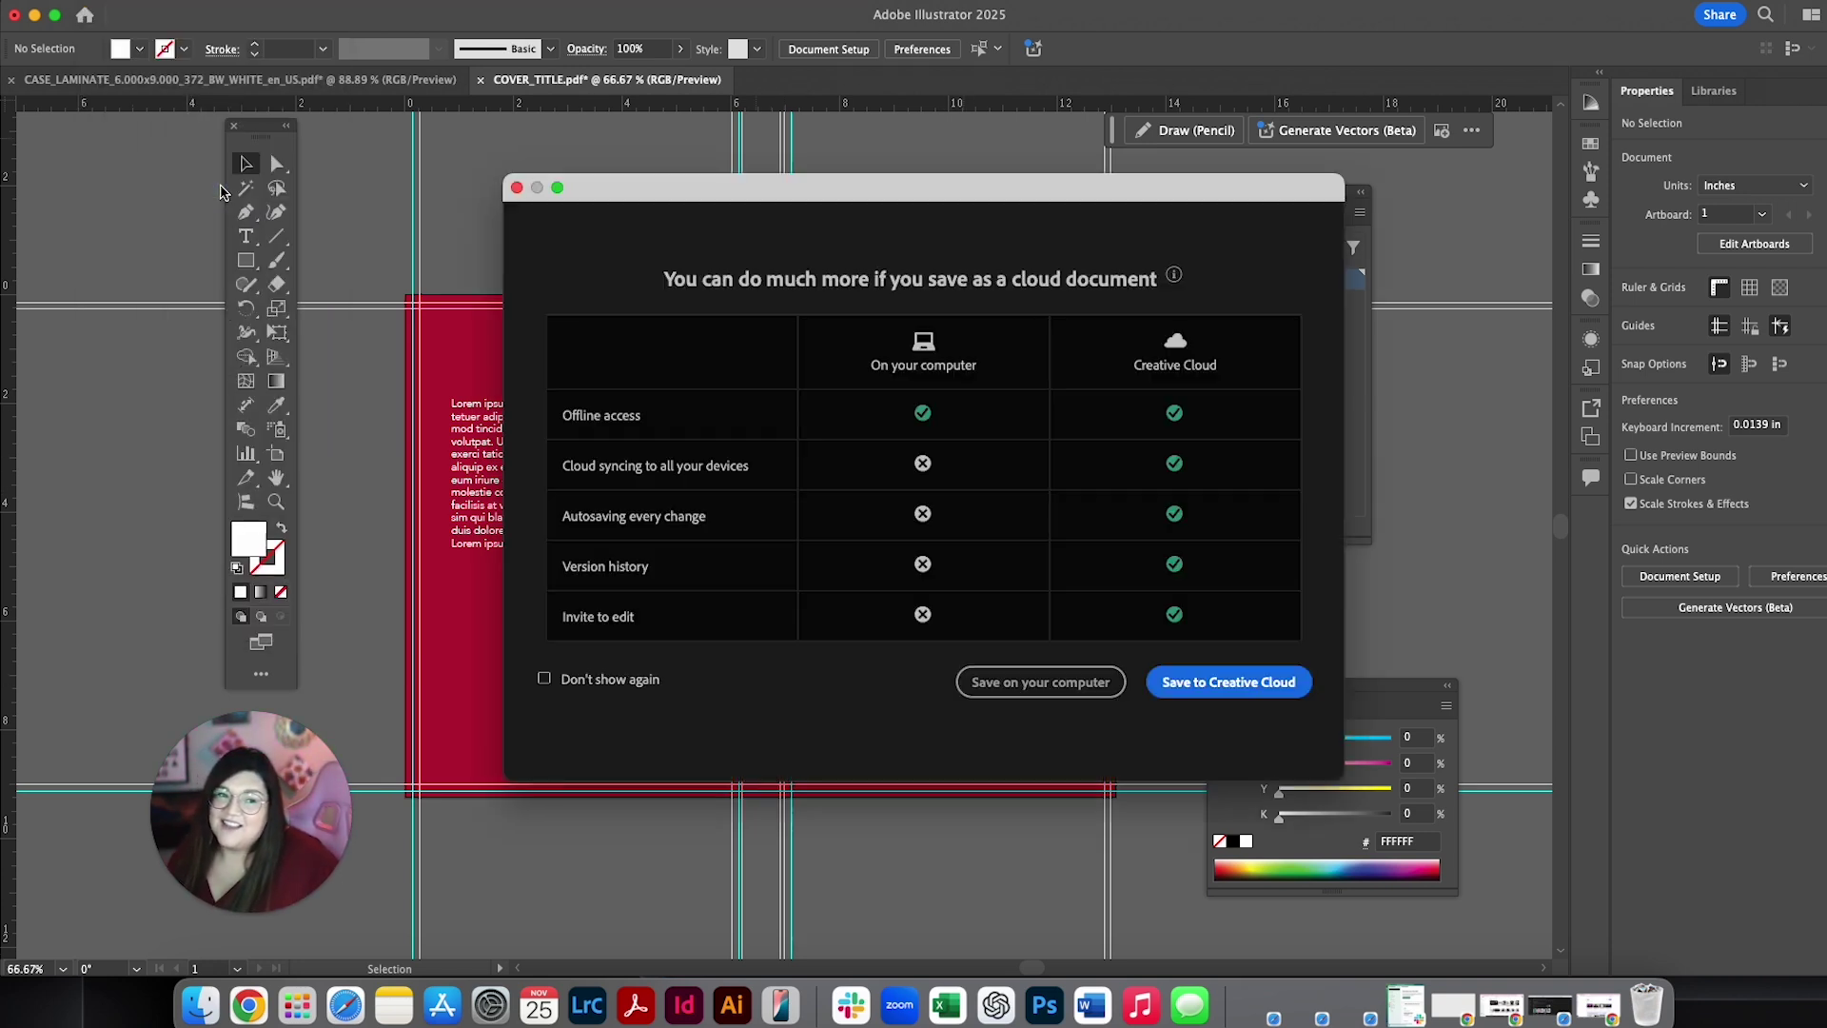
pyautogui.click(995, 681)
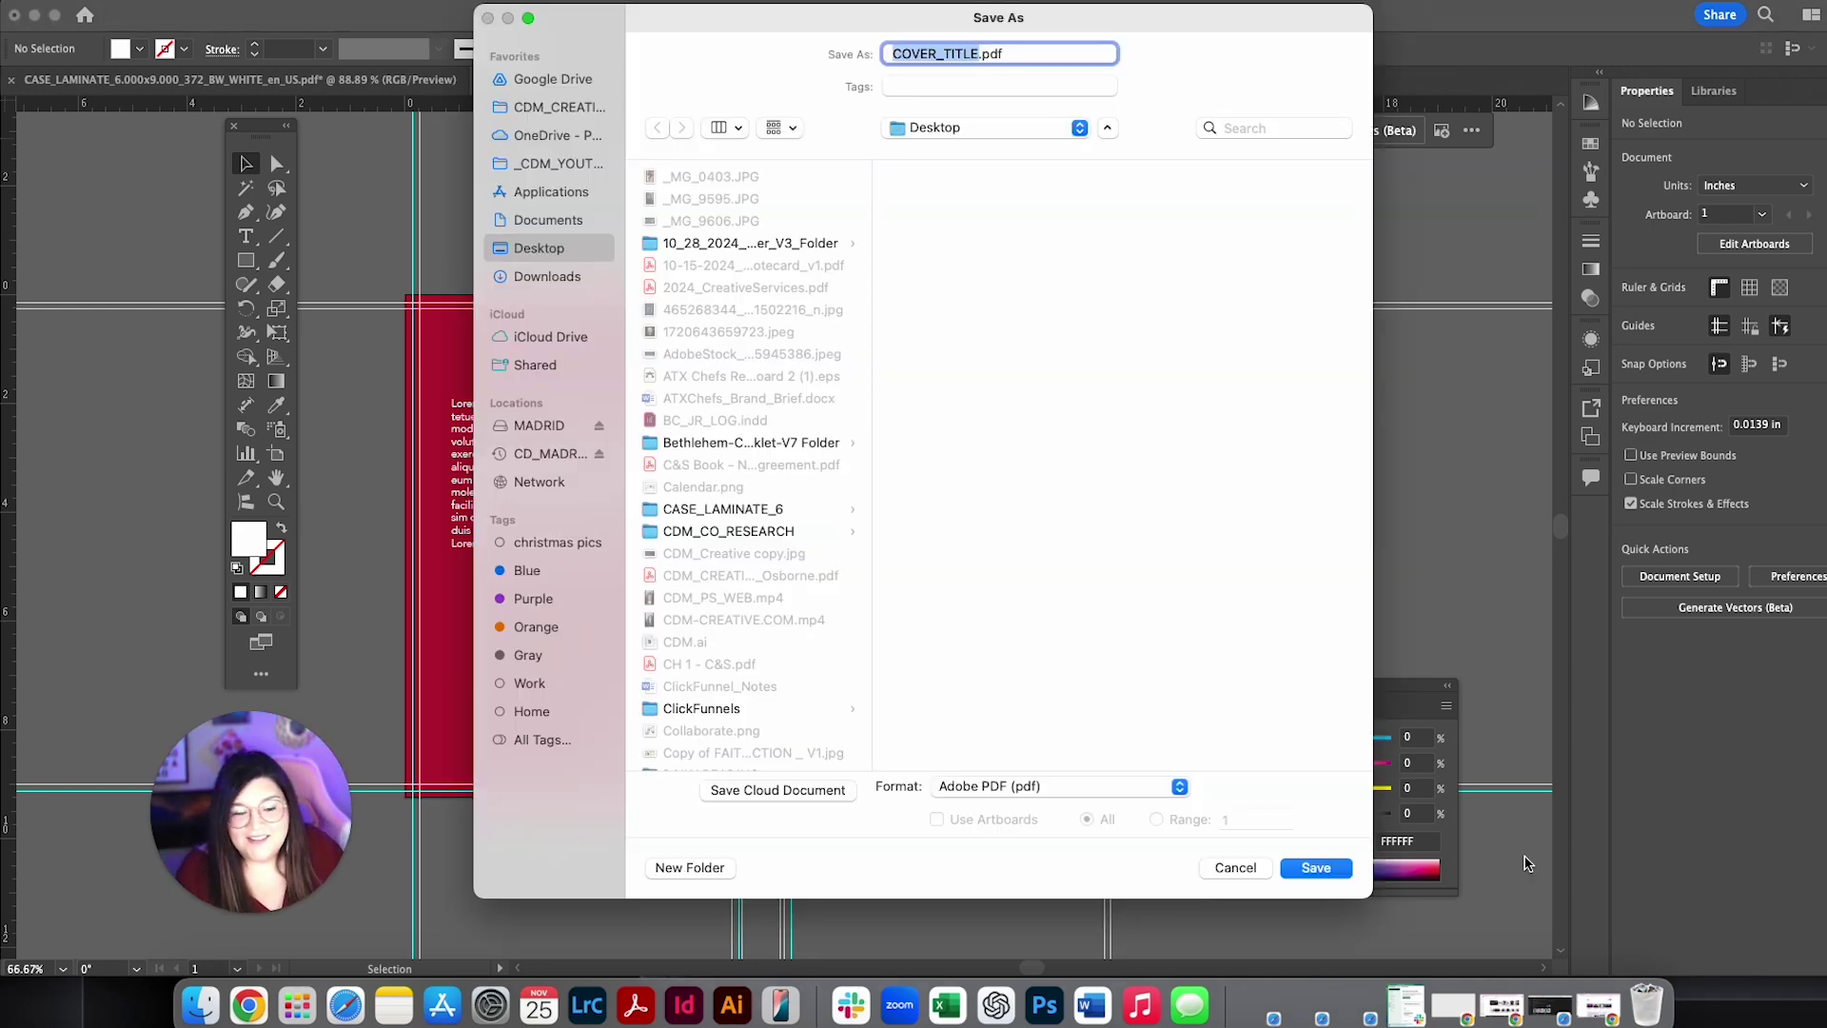
pyautogui.click(1315, 868)
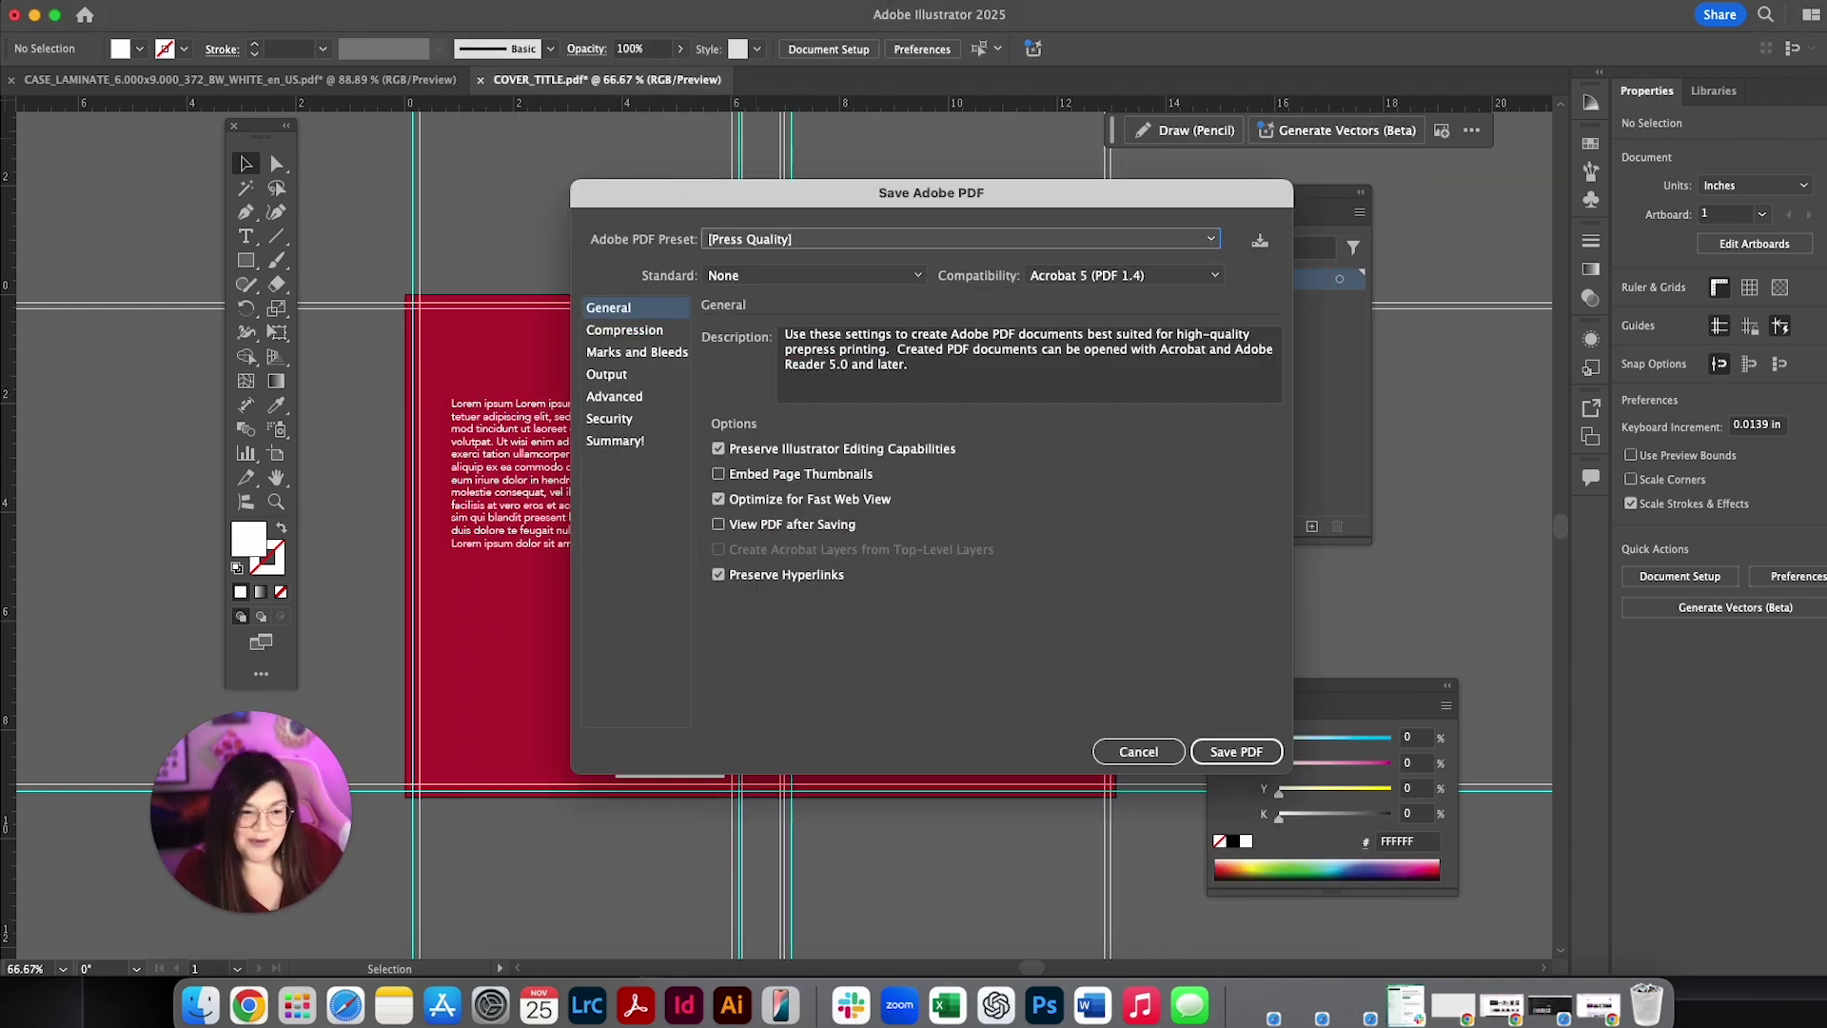
pyautogui.click(1236, 753)
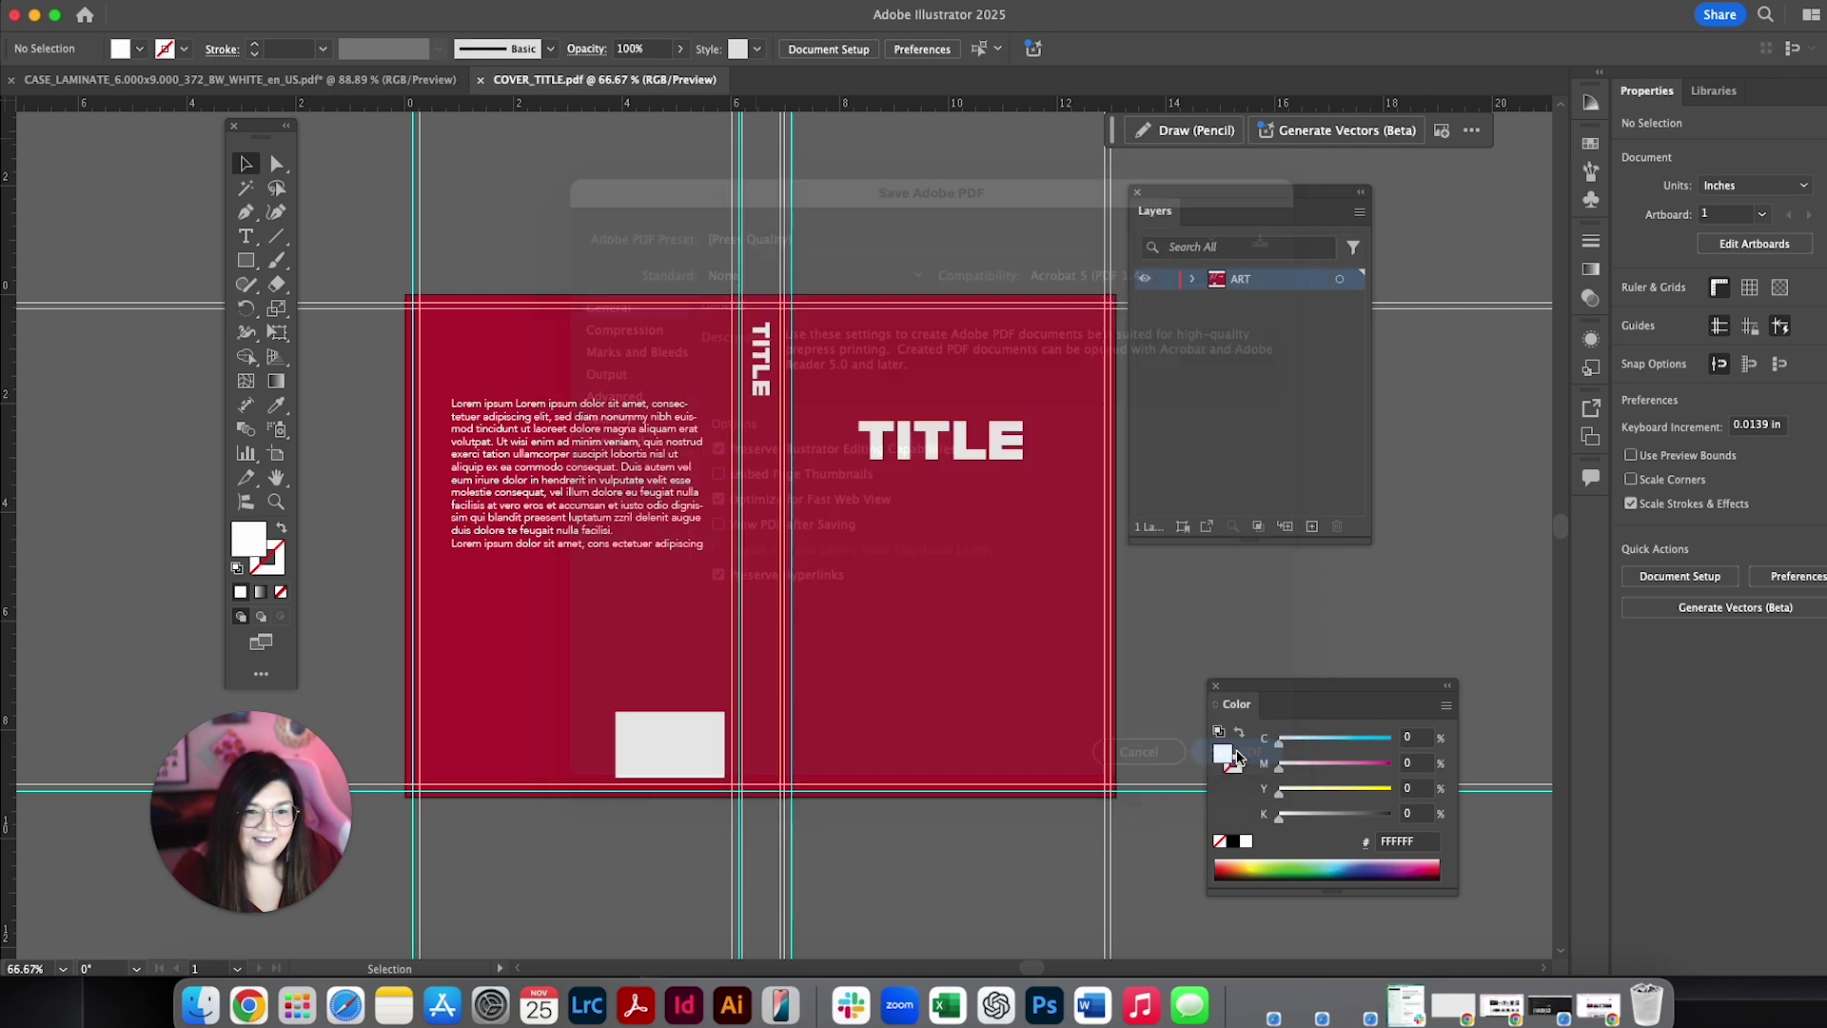
# Step: Open the saved COVER_TITLE PDF from the desktop in Acrobat to check the cover and its spine title
pyautogui.moveTo(1614, 27); pyautogui.dragTo(1519, 27)
pyautogui.click(1816, 5)
pyautogui.doubleClick(1815, 8)
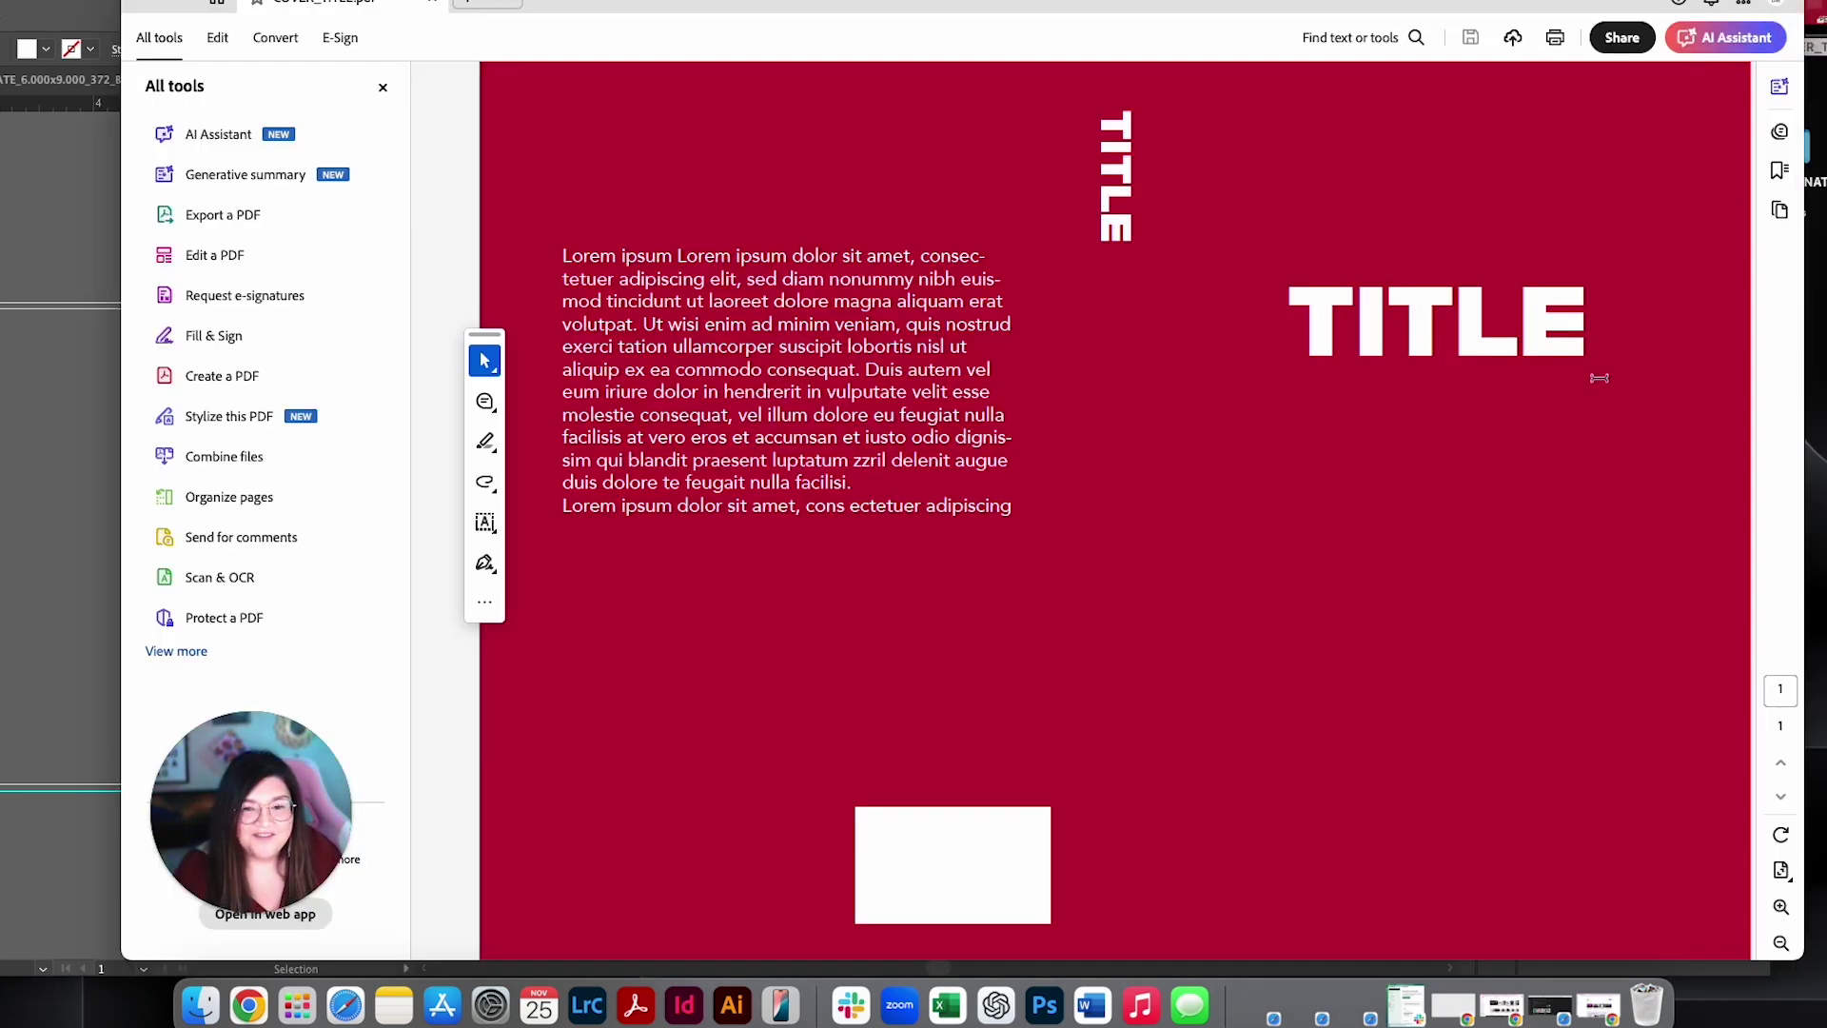